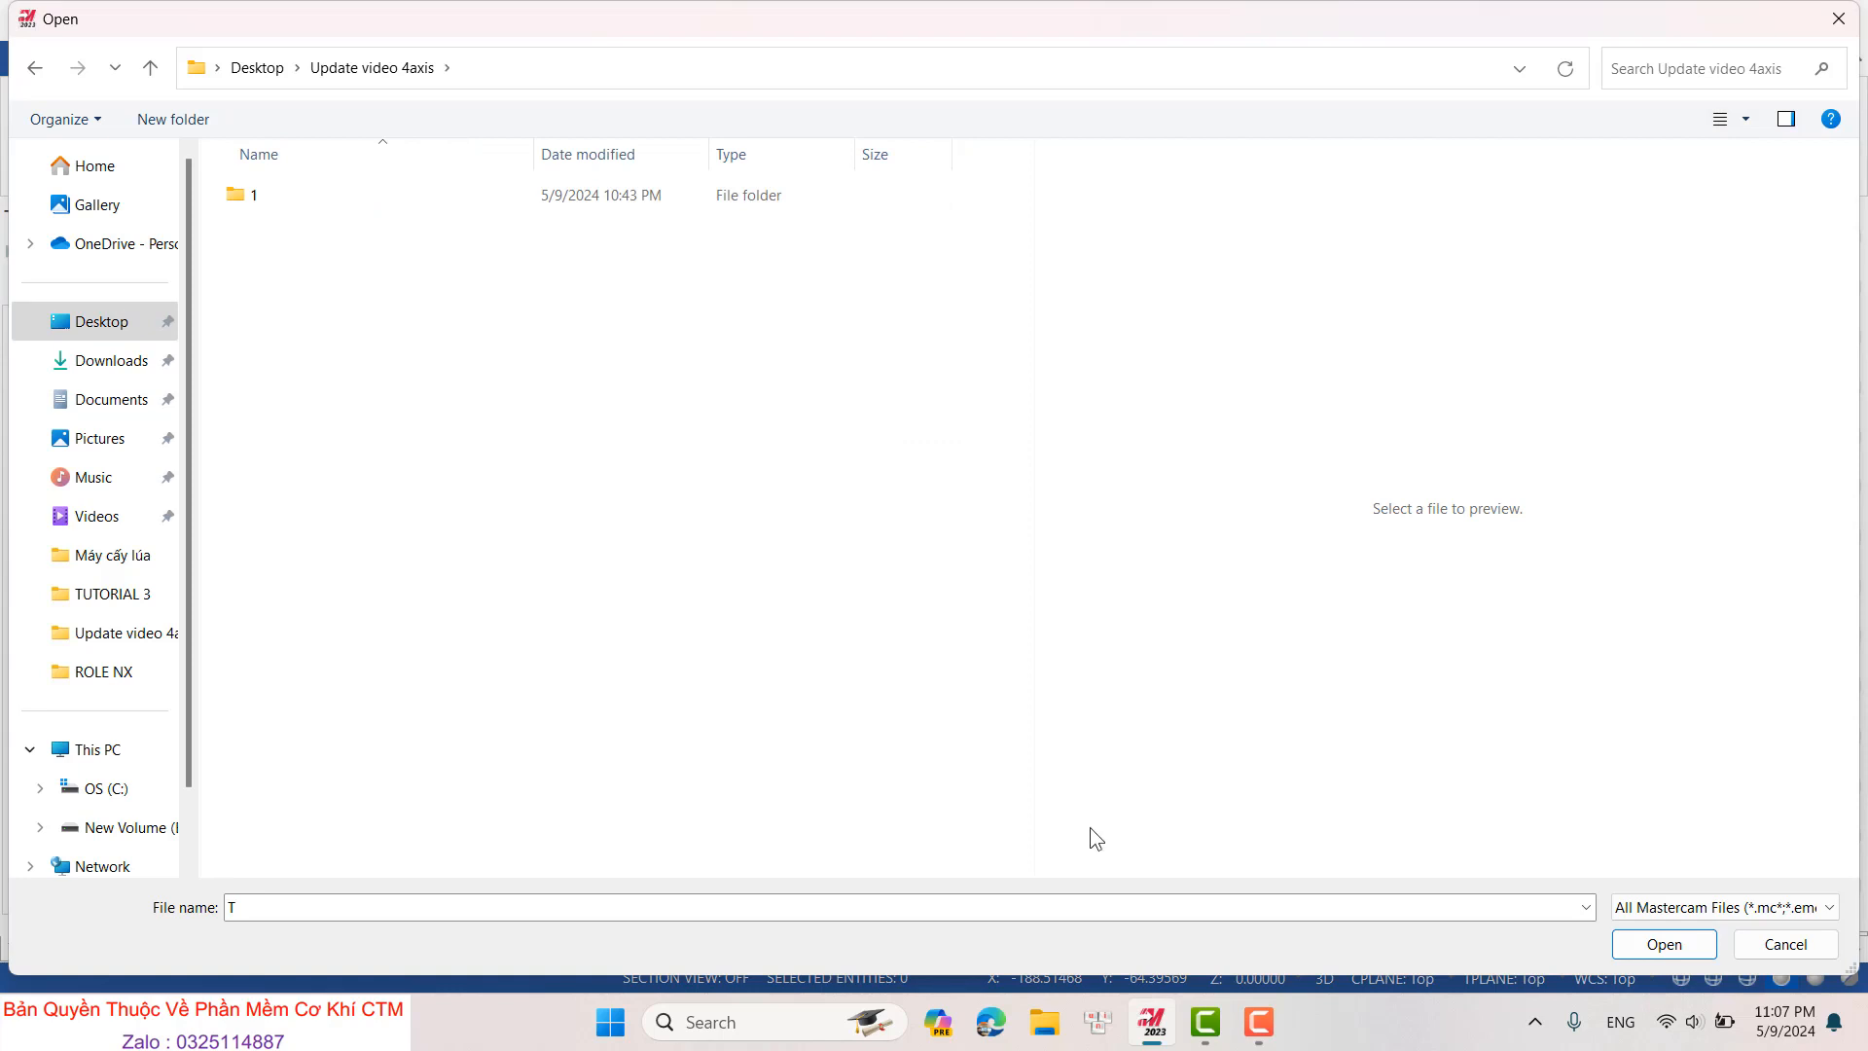
- Show all file types and open the STEP file VD2 from the Update video 4axis folder
left_click(1644, 905)
left_click(1677, 879)
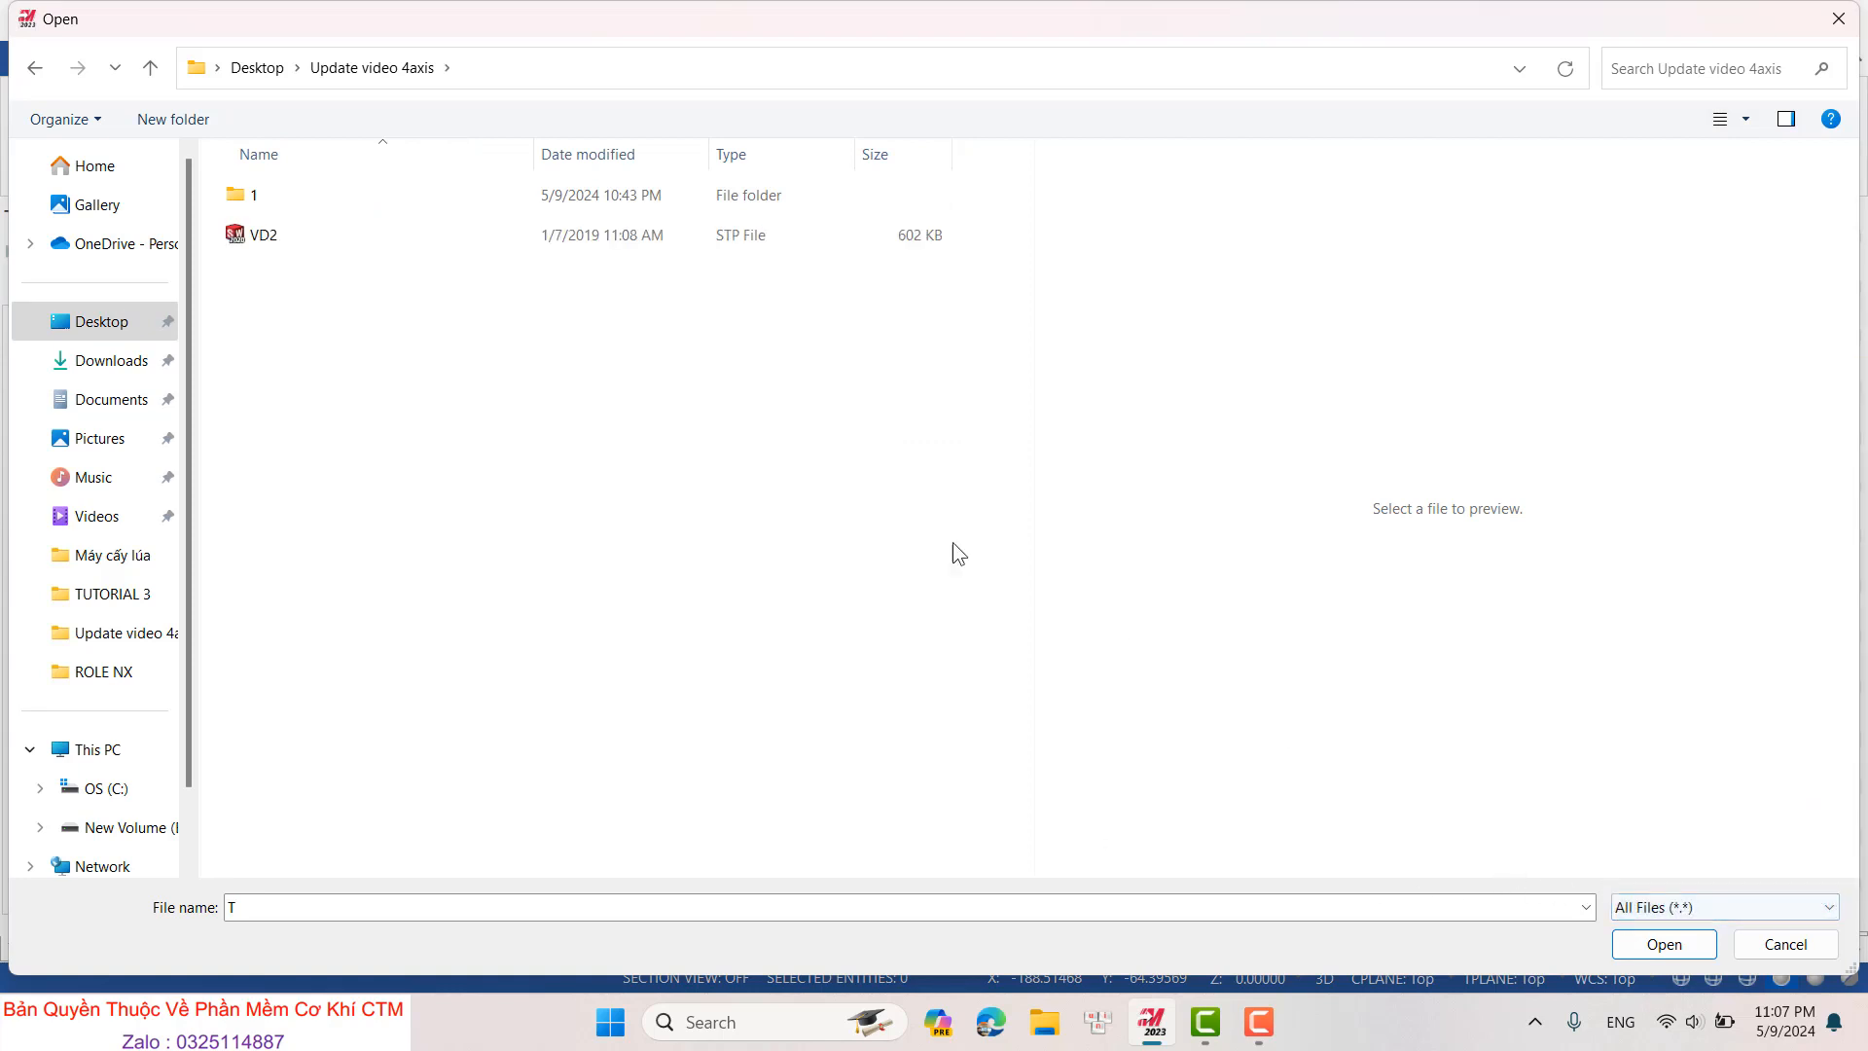
double_click(358, 243)
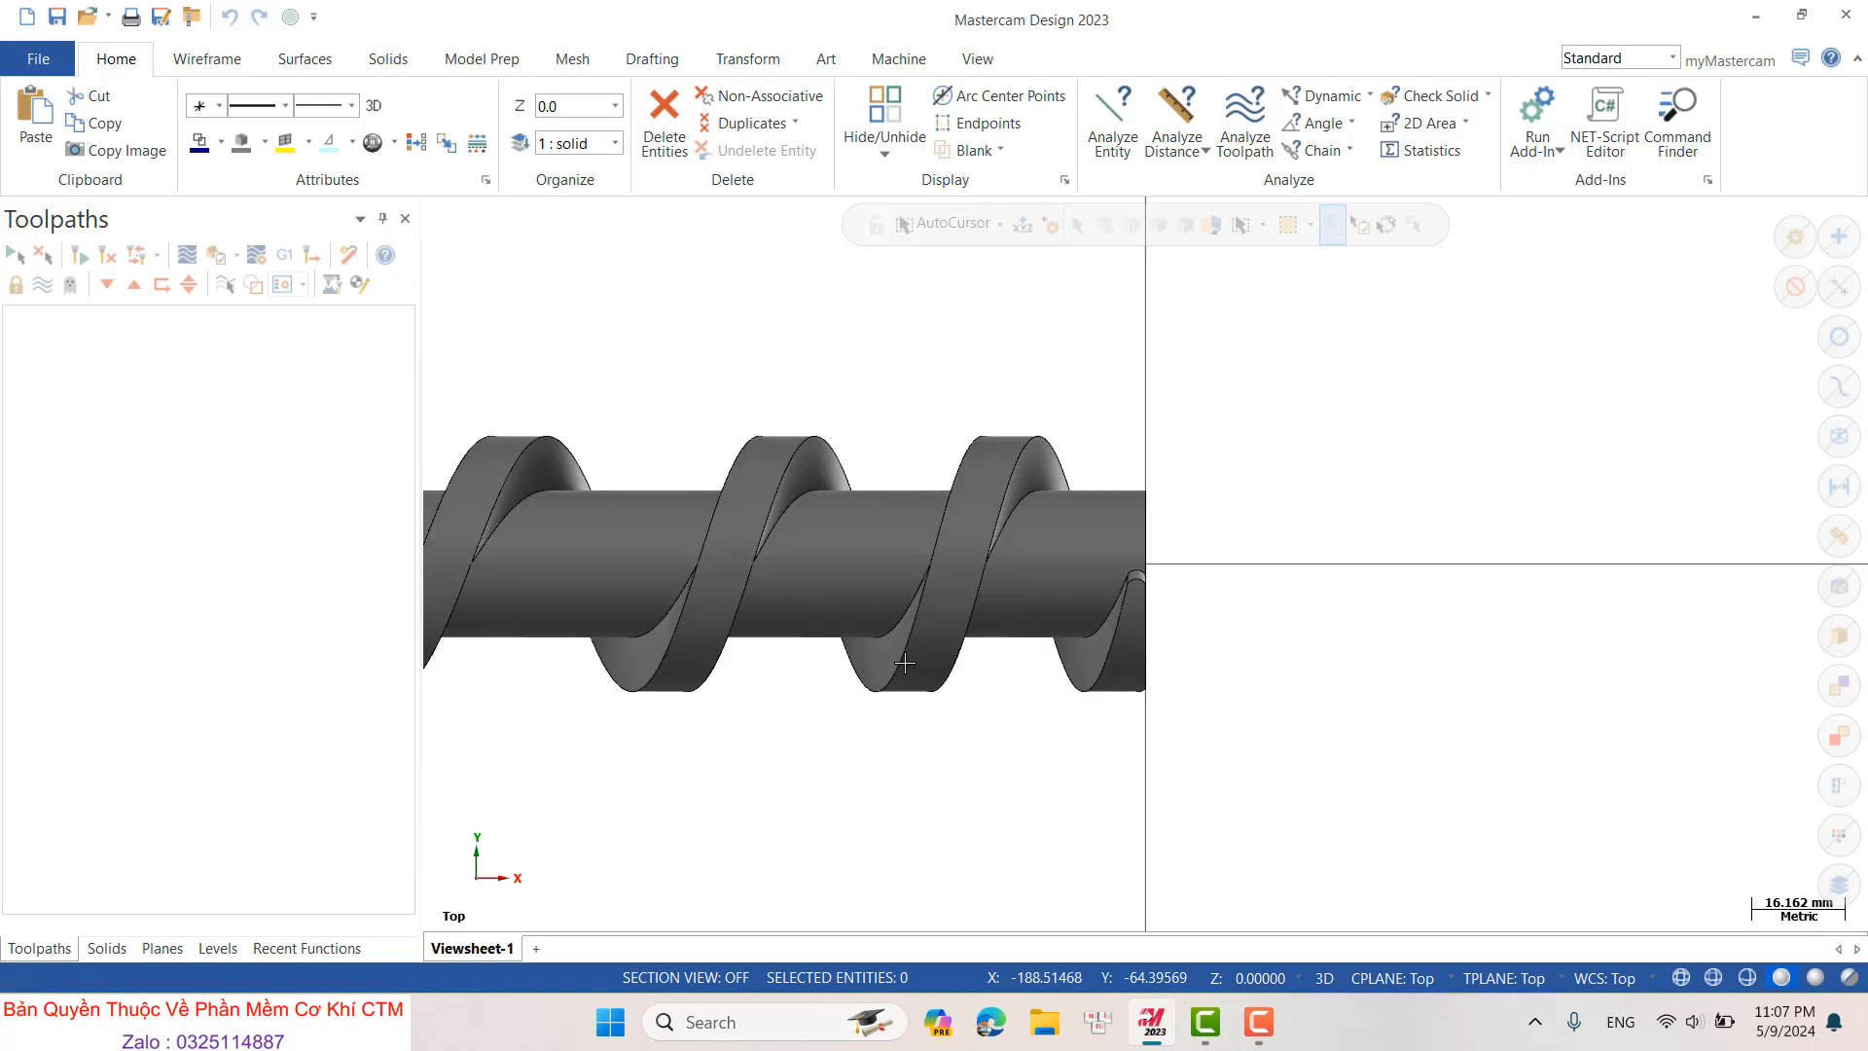
- Set the color of the screw's cylindrical core face to light green, color number 29
scroll(997, 687, "down", 4)
mouse_move(1005, 350)
middle_mouse_down()
mouse_move(916, 454)
mouse_move(925, 542)
mouse_move(1021, 375)
middle_mouse_up()
right_click(1022, 376)
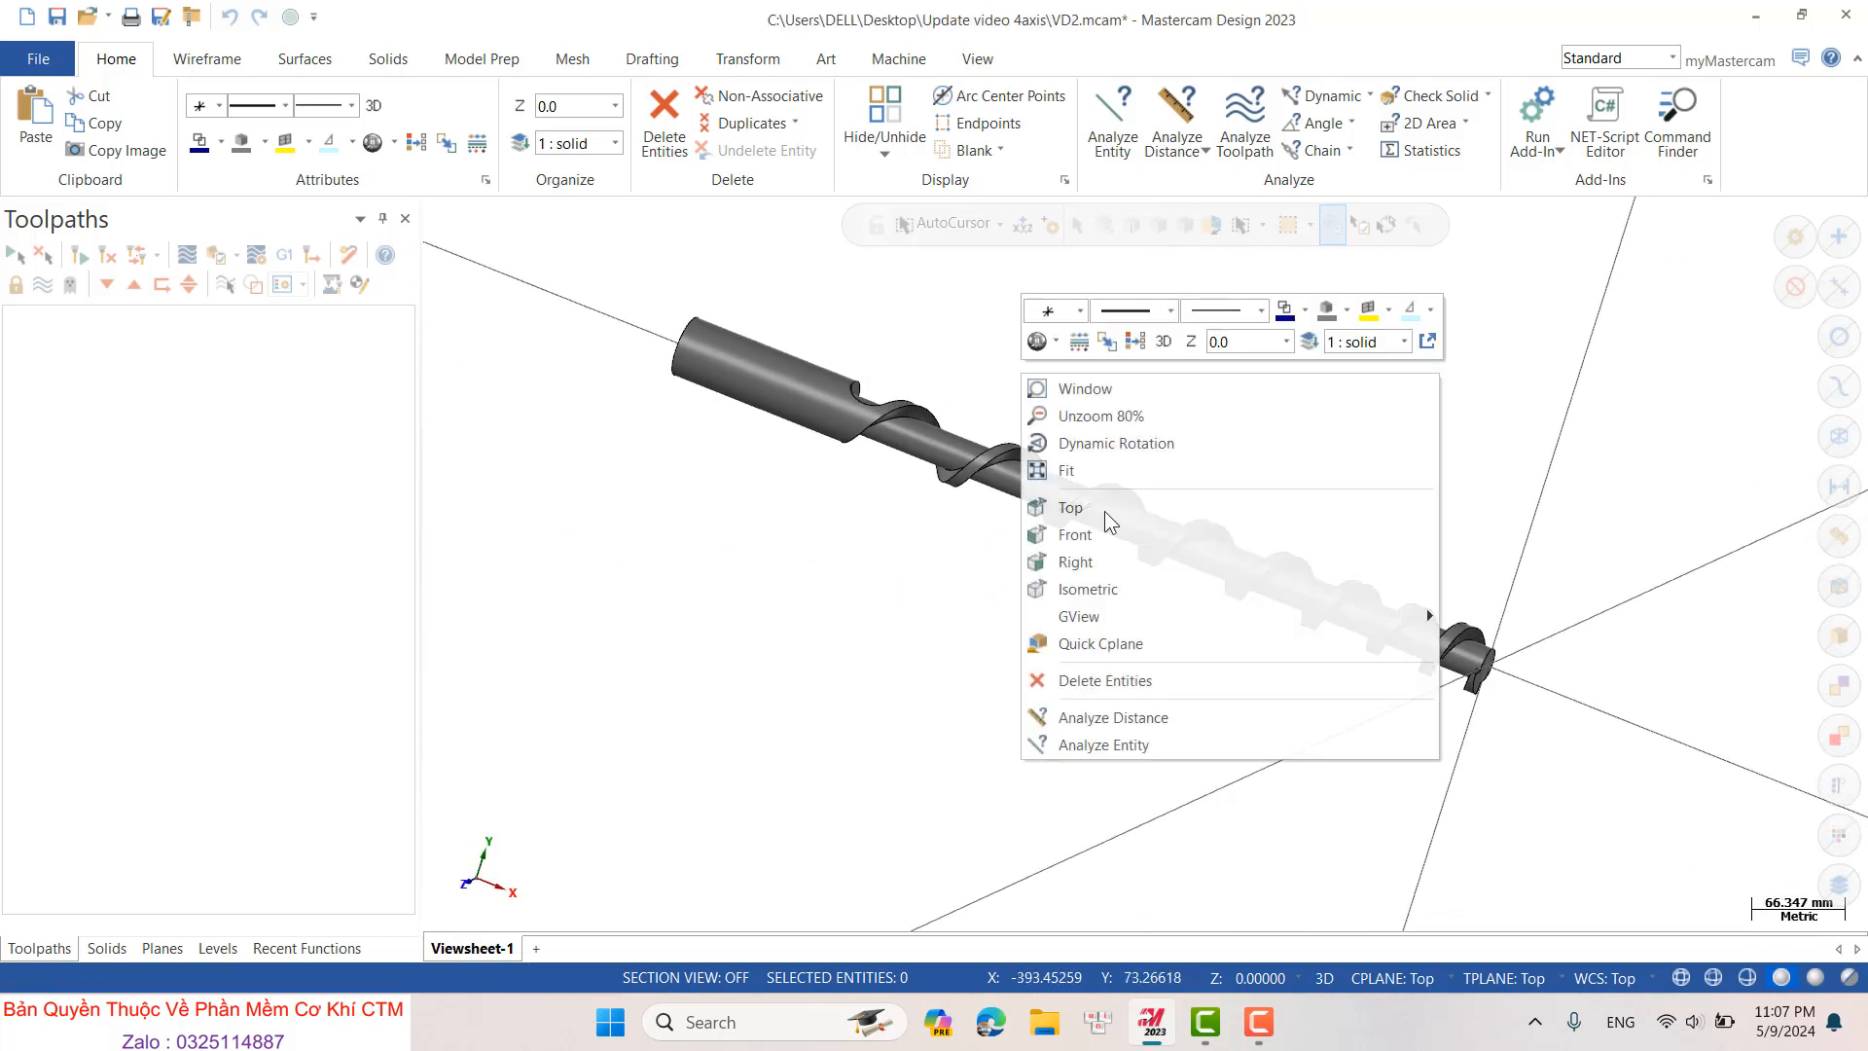
left_click(1089, 589)
scroll(1217, 784, "up", 4)
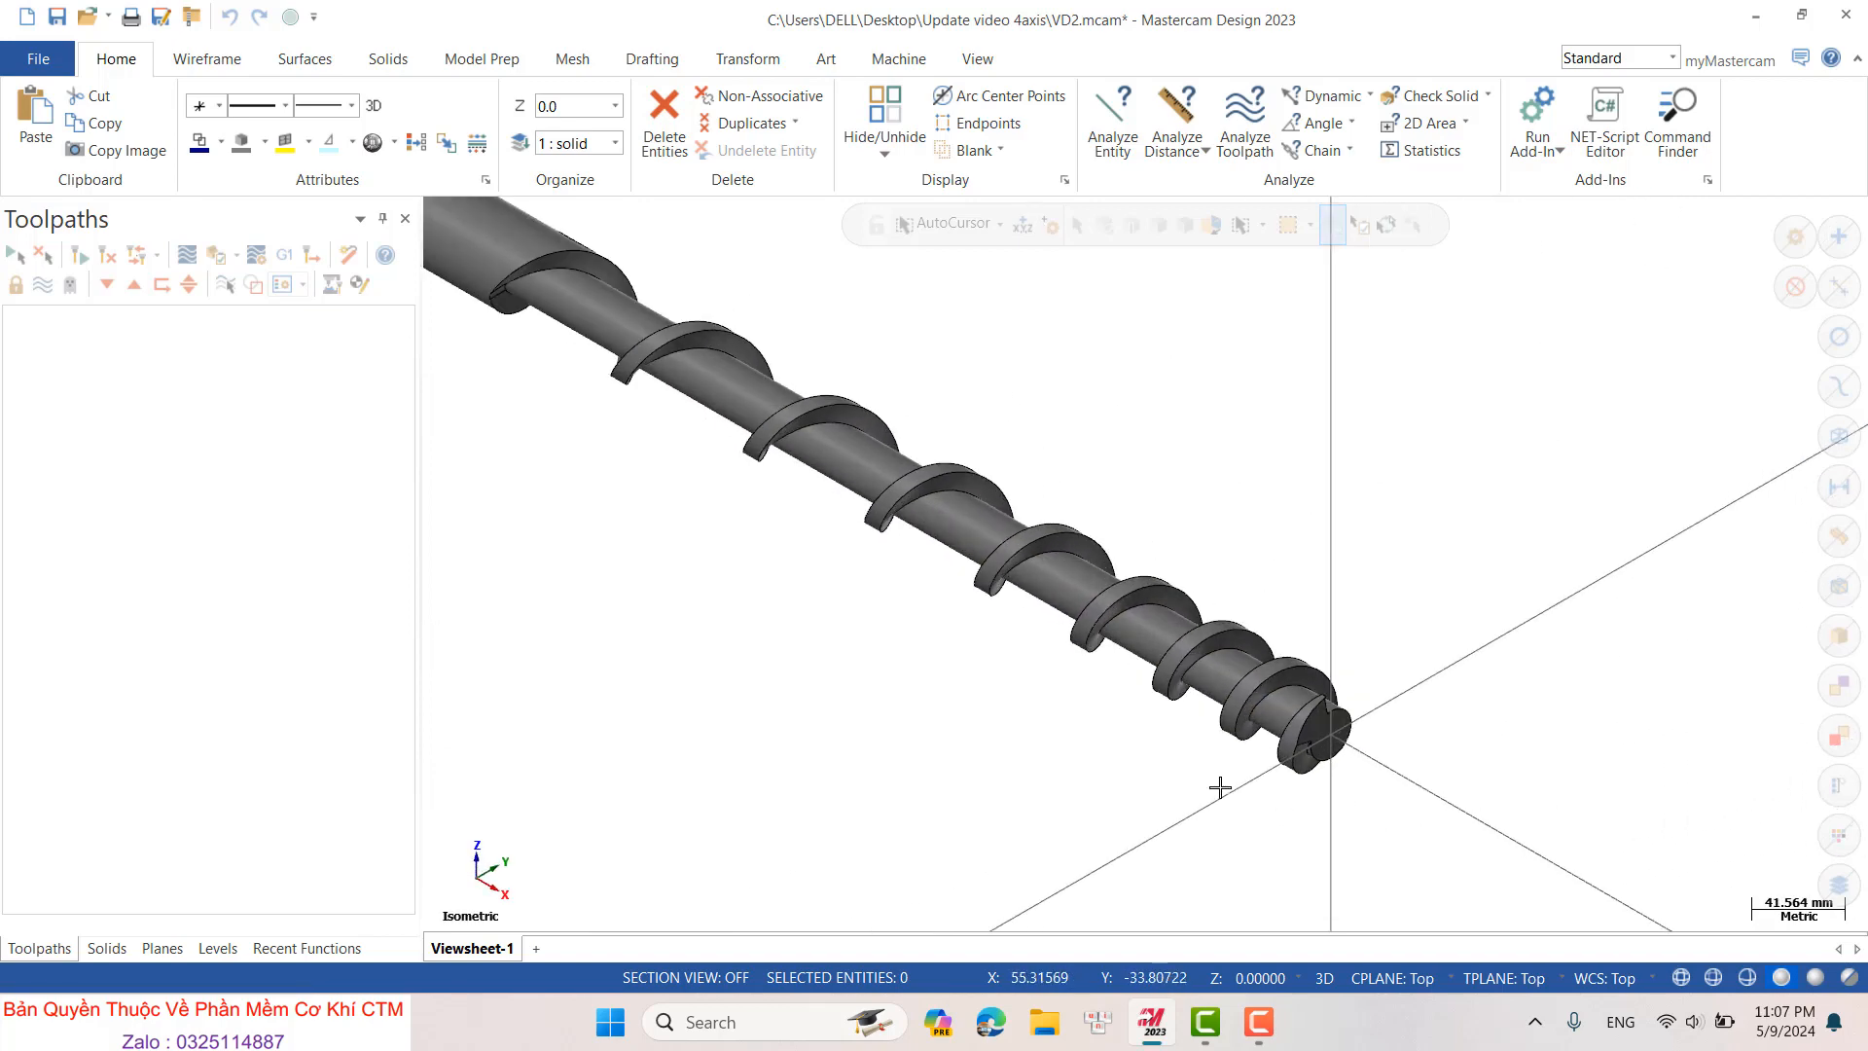
scroll(1234, 772, "down", 2)
scroll(1070, 764, "up", 2)
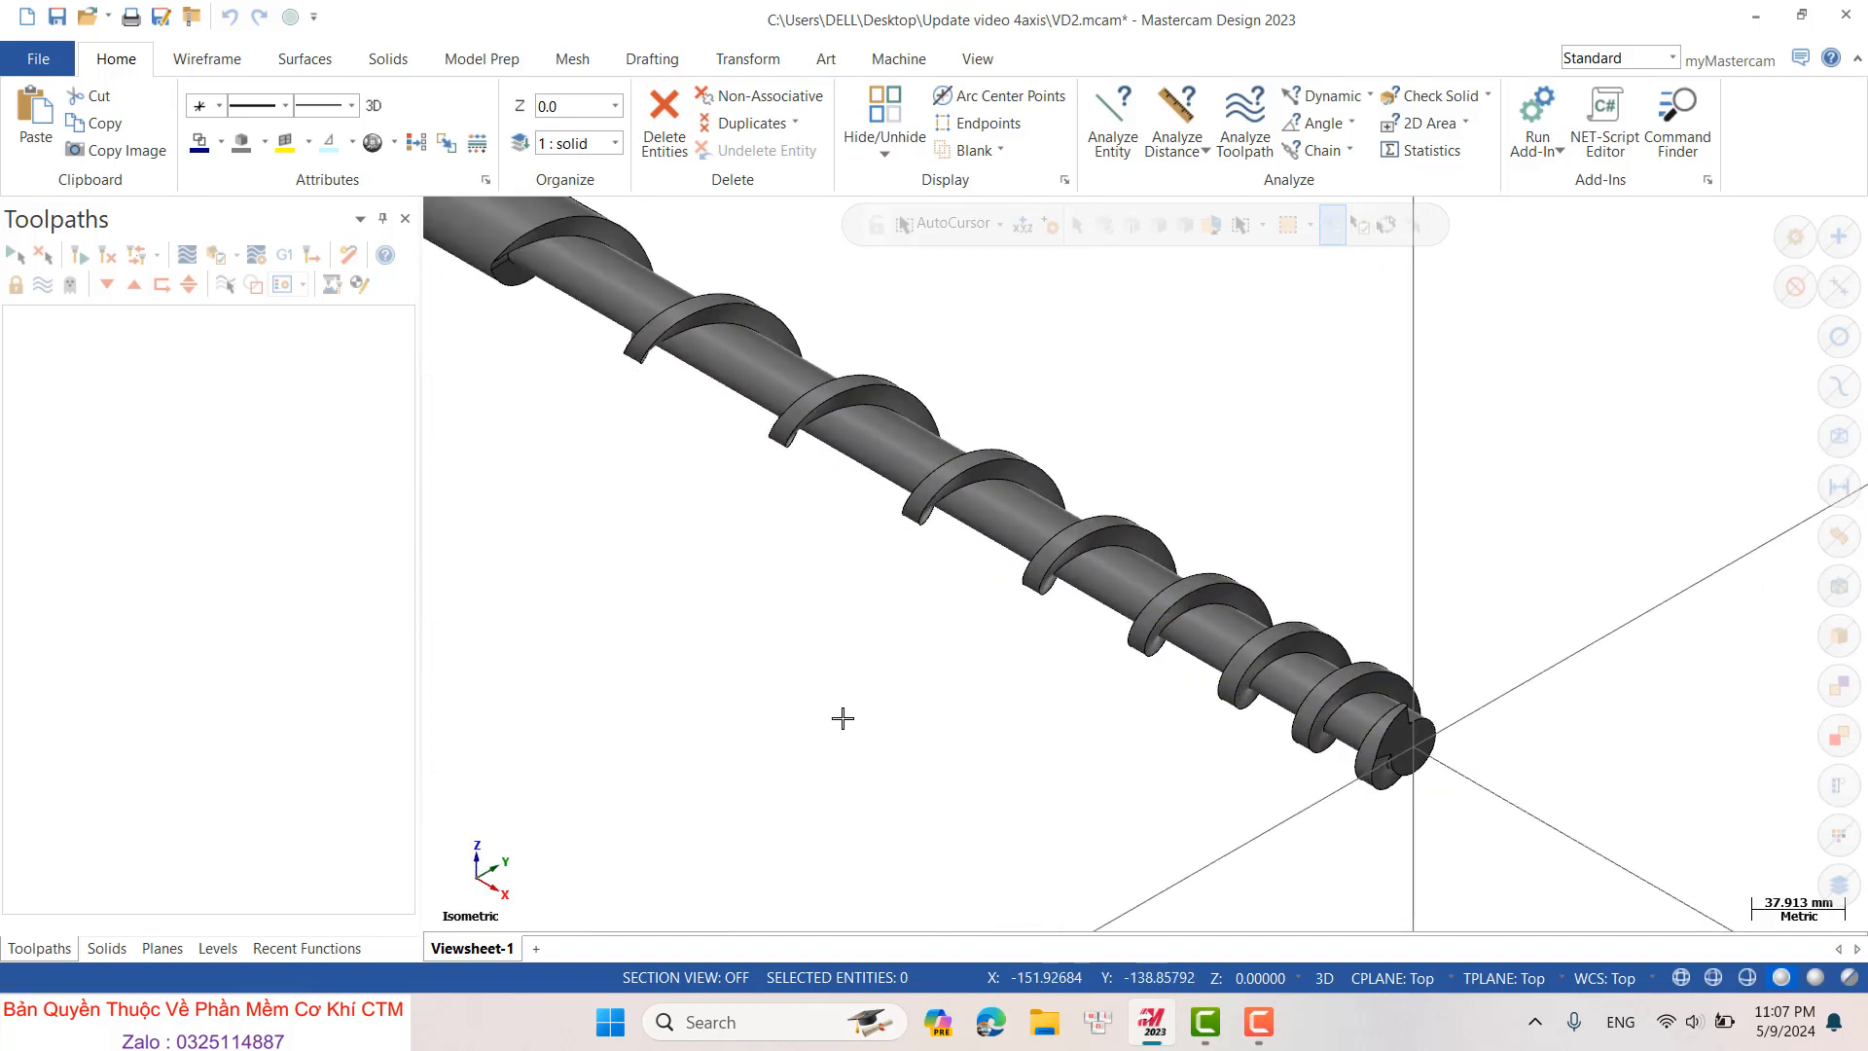
left_click(516, 67)
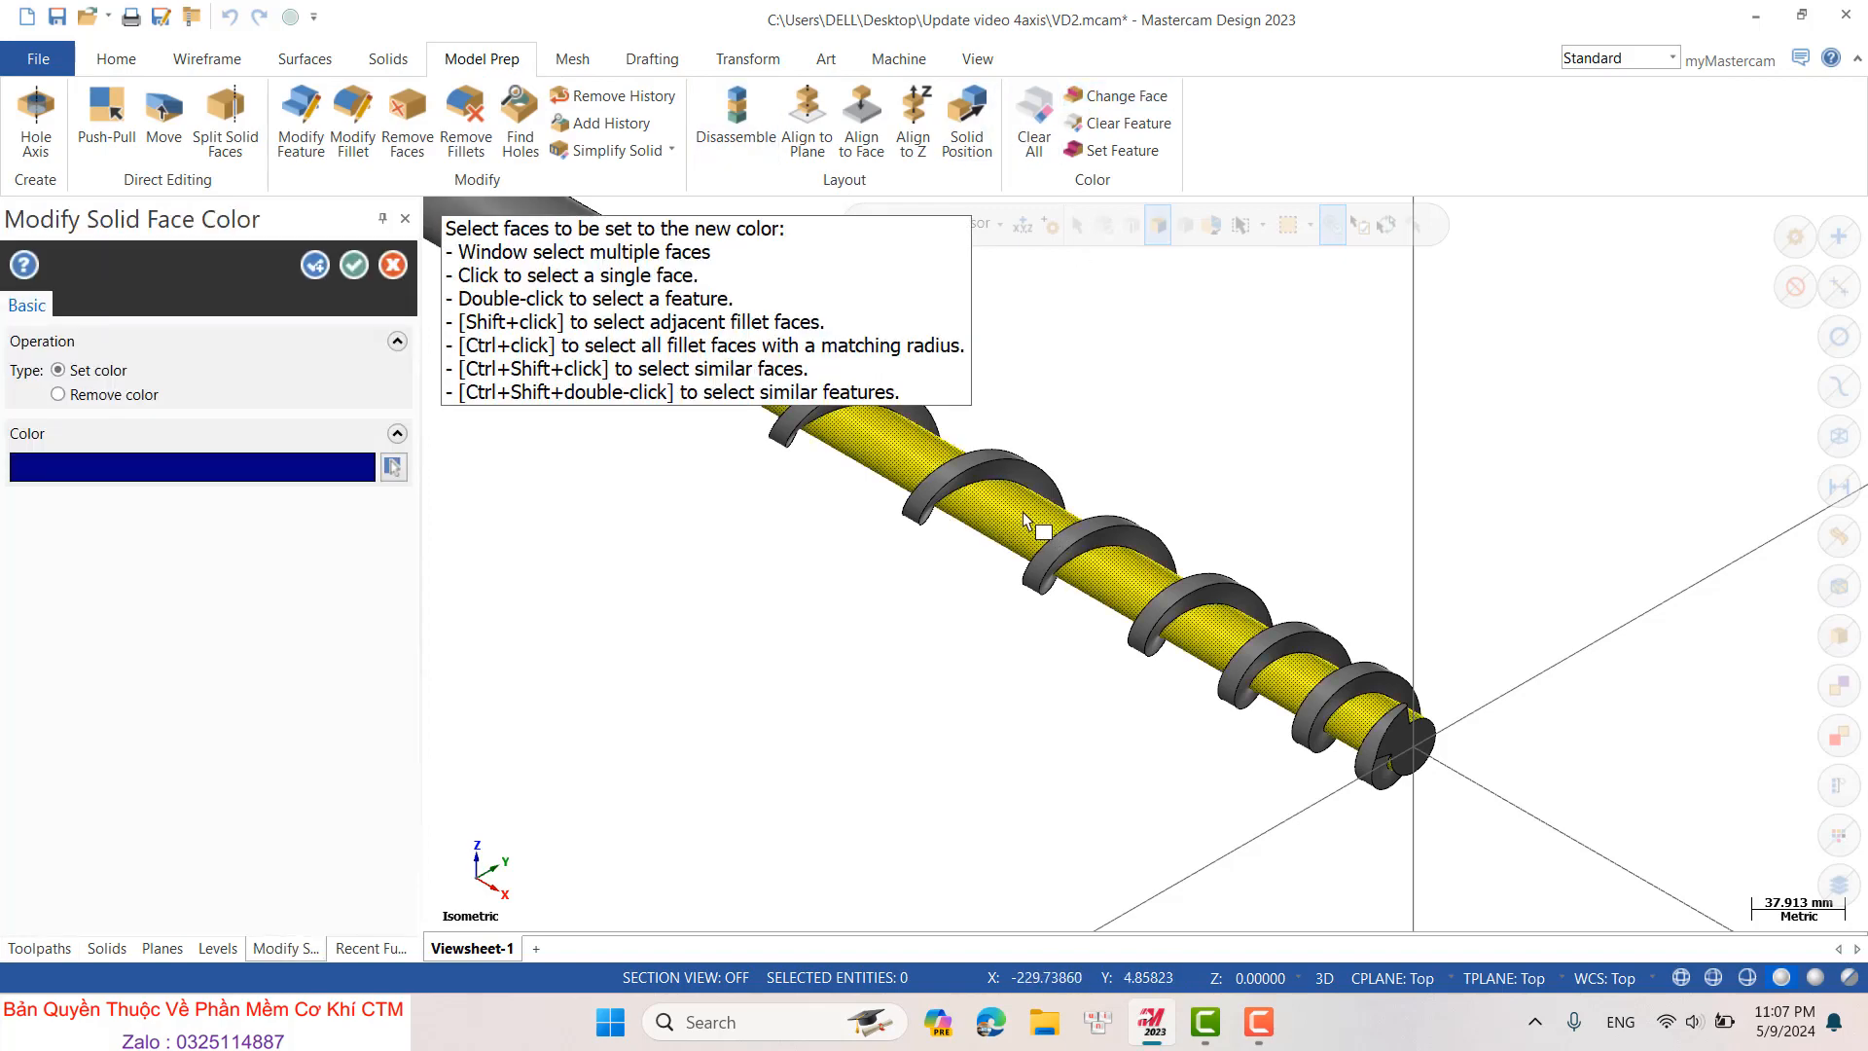
left_click(393, 467)
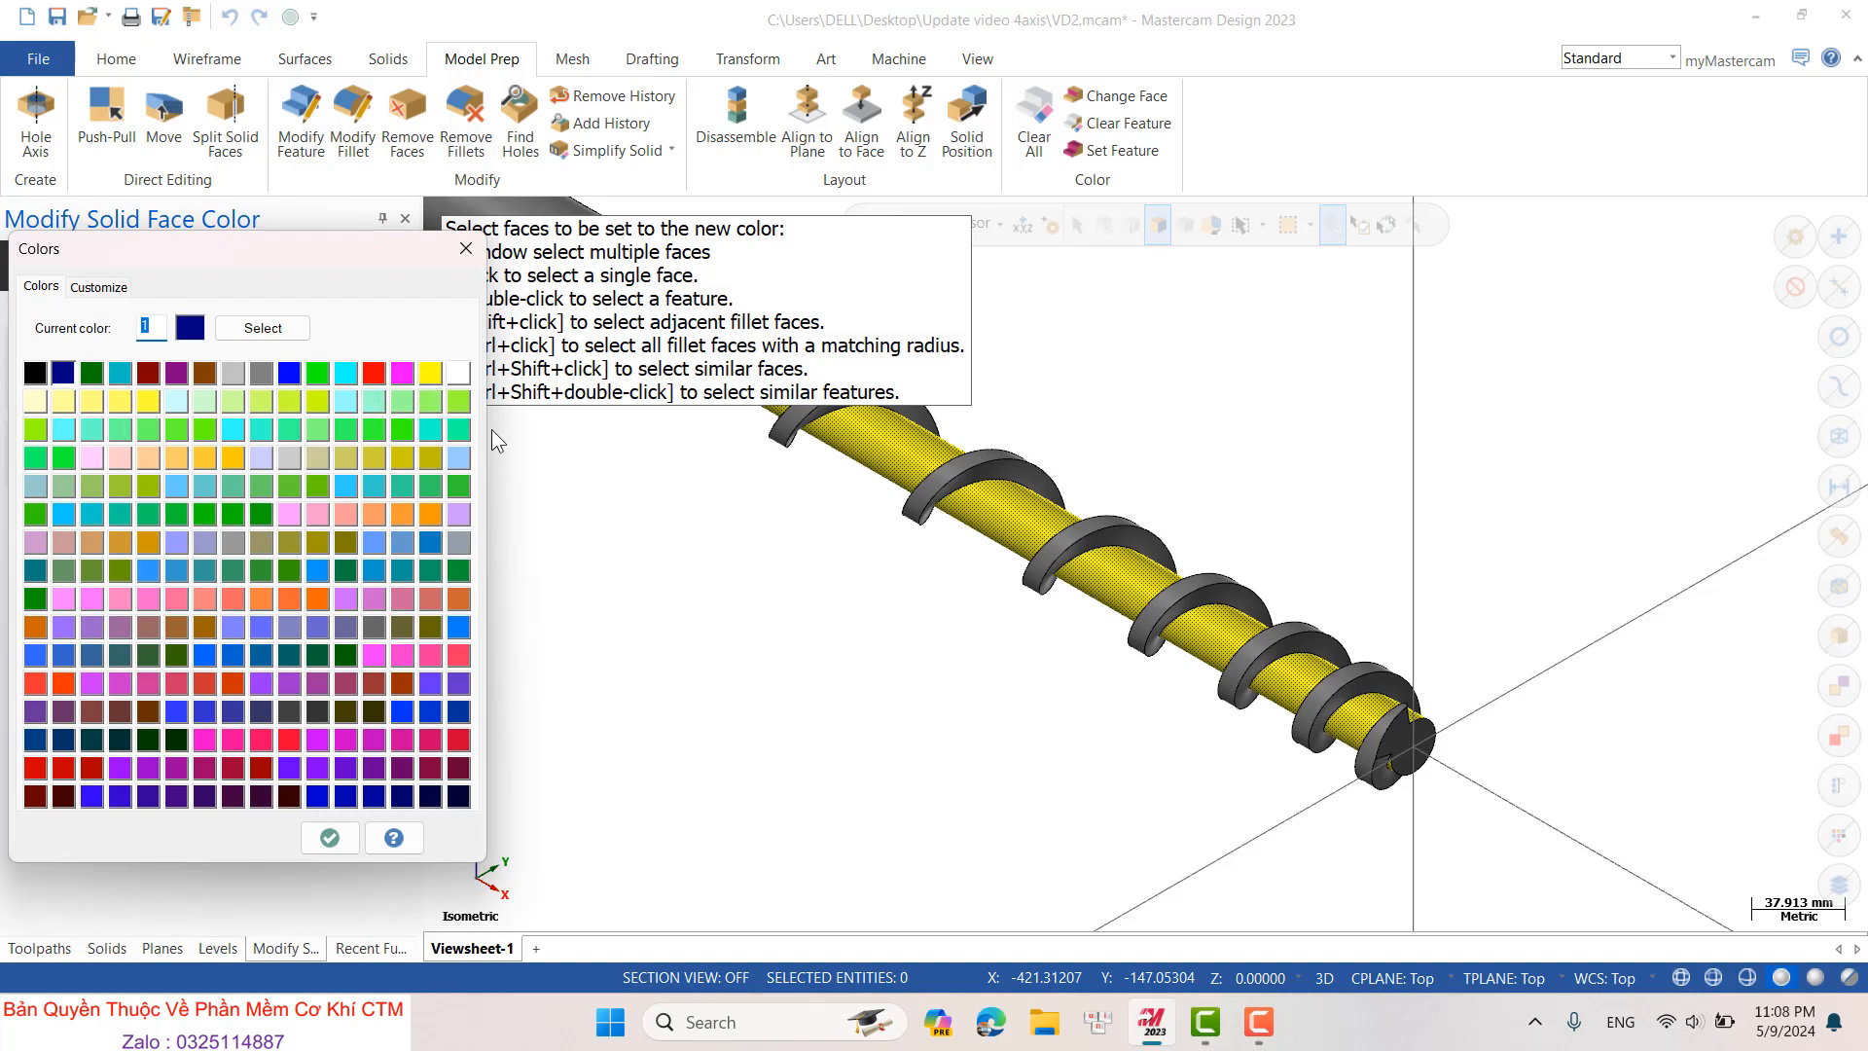
left_click(410, 400)
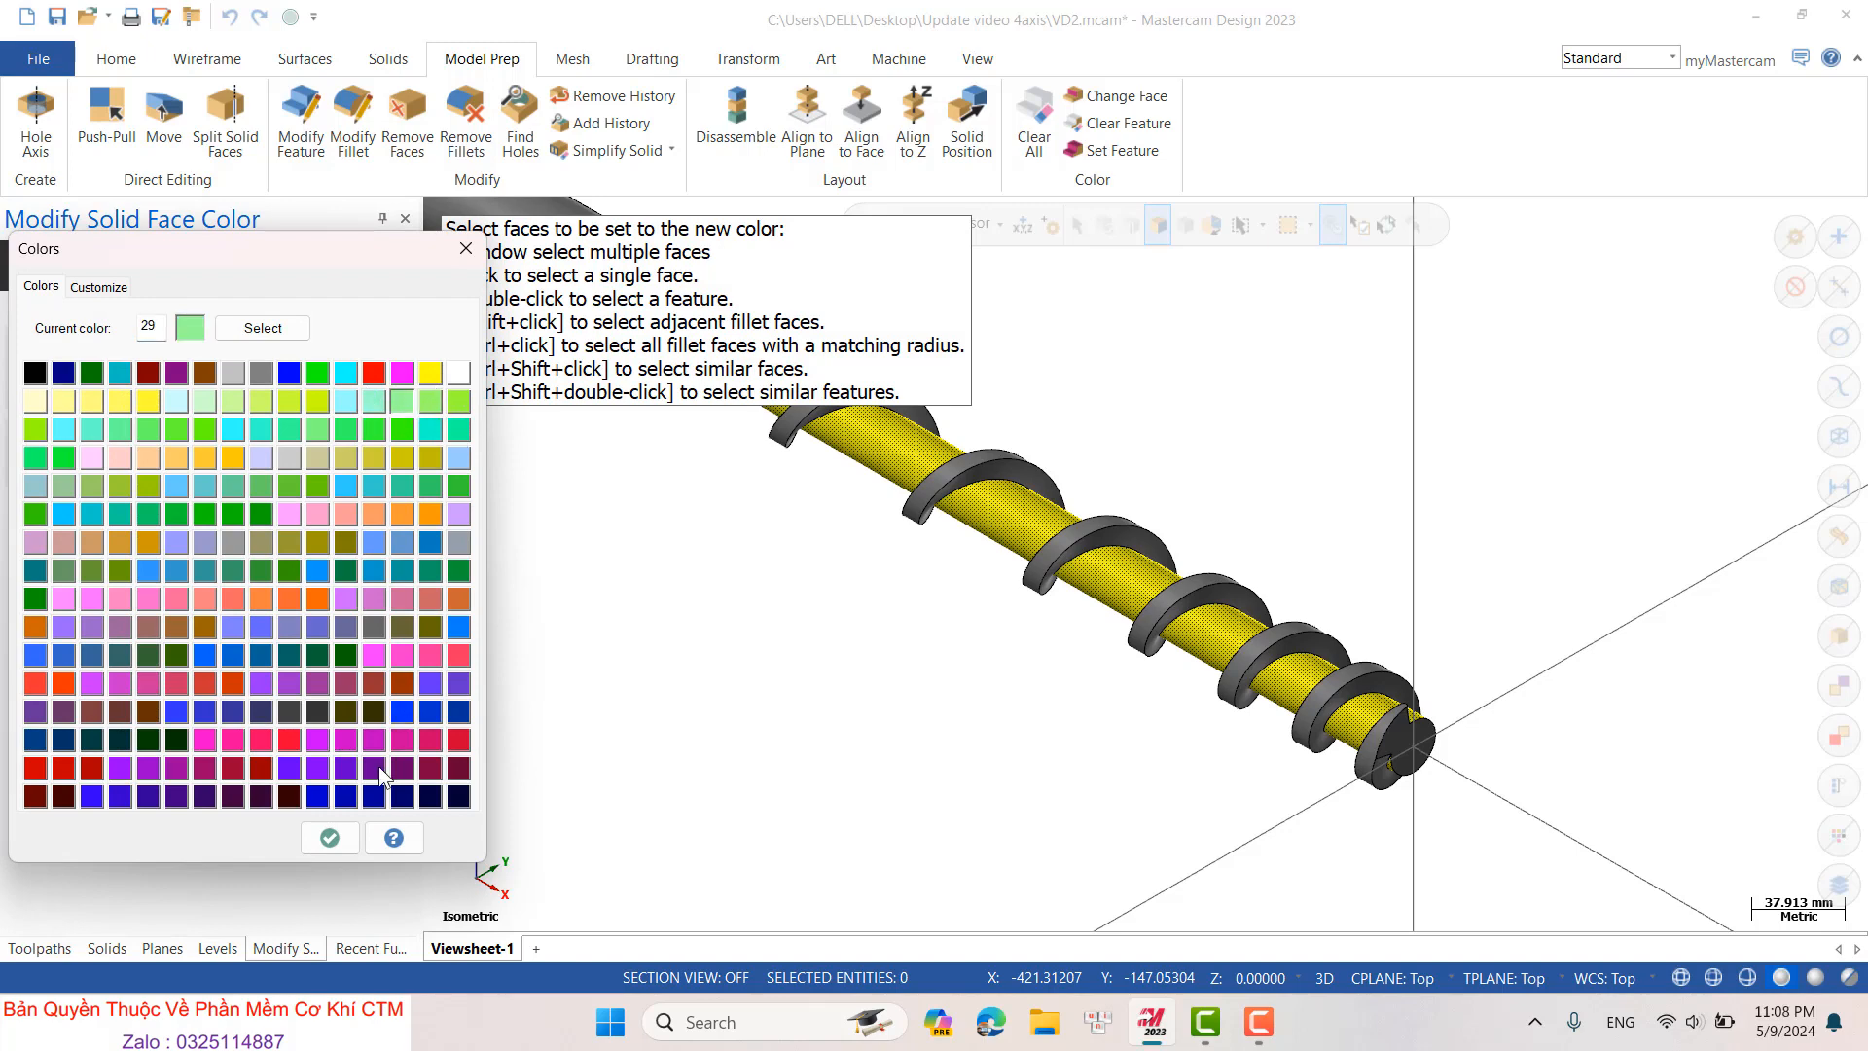
left_click(330, 837)
left_click(358, 268)
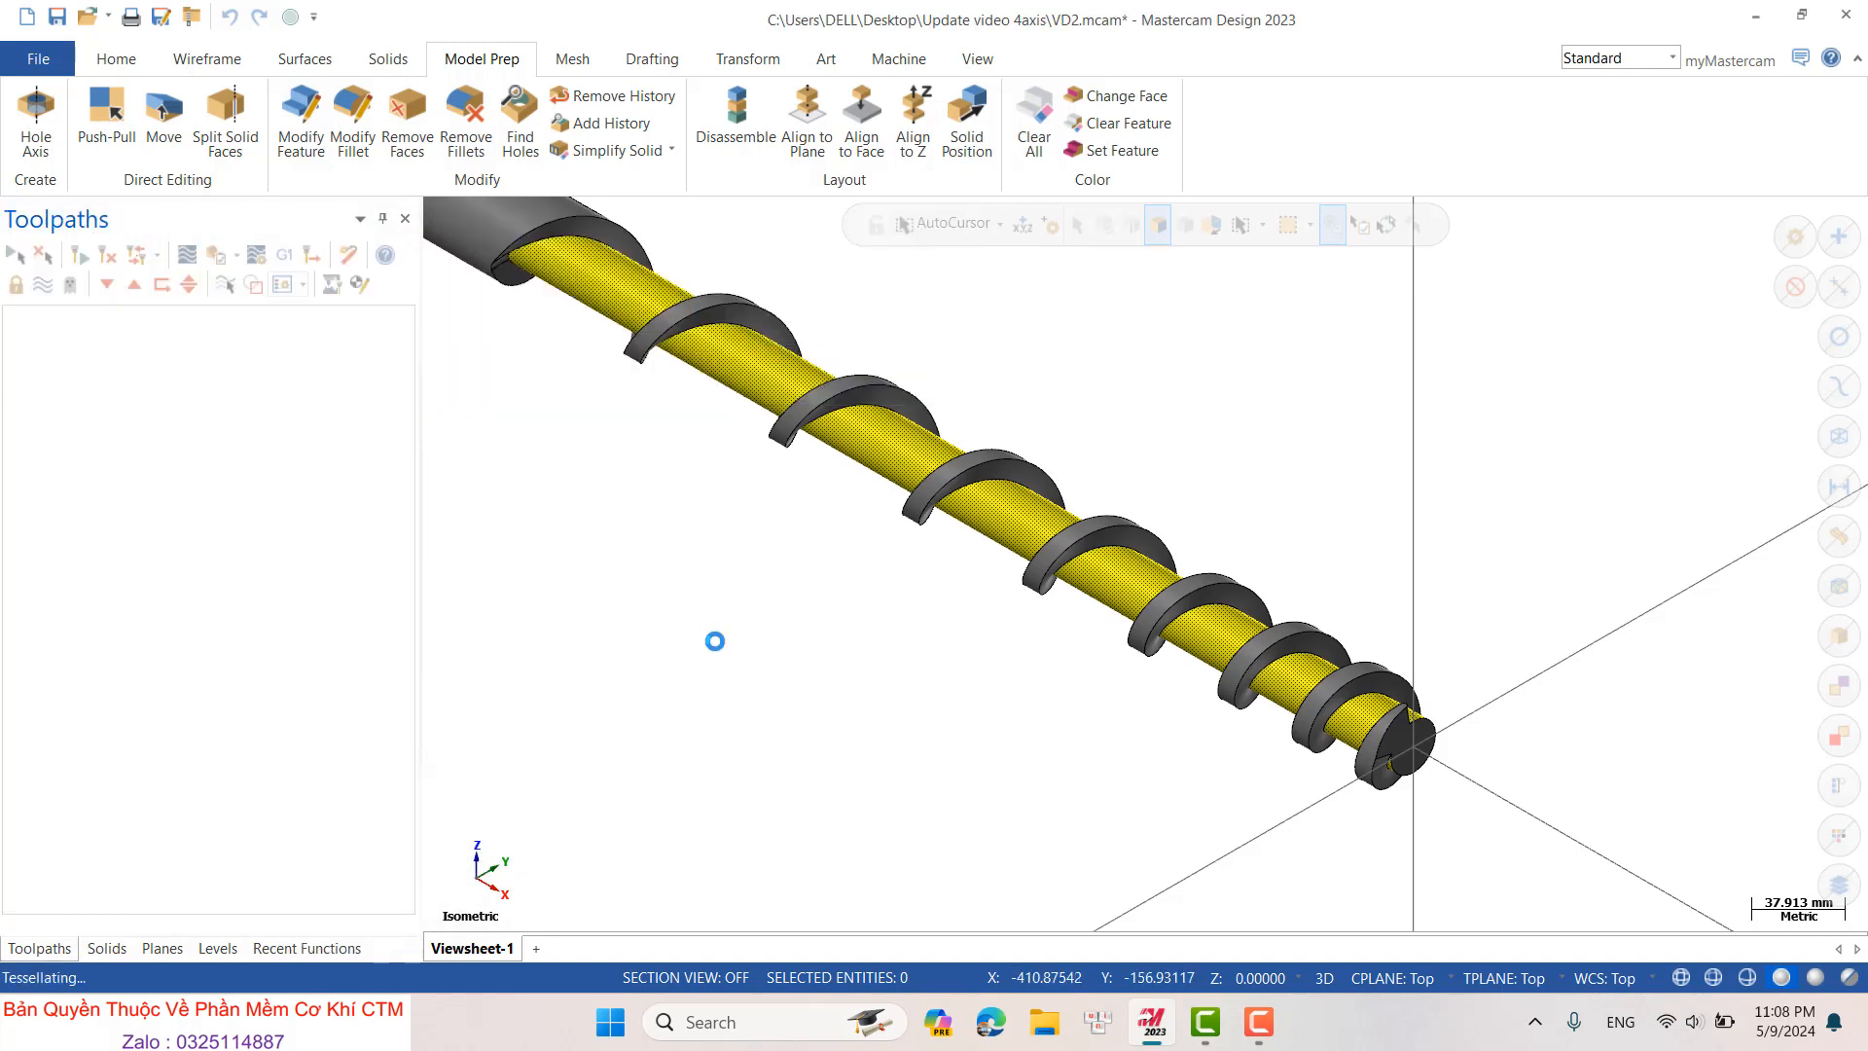
- Examine the recolored screw from the top and isometric views
mouse_move(713, 632)
middle_mouse_down()
mouse_move(846, 509)
mouse_move(833, 660)
mouse_move(821, 633)
middle_mouse_up()
scroll(821, 634, "down", 2)
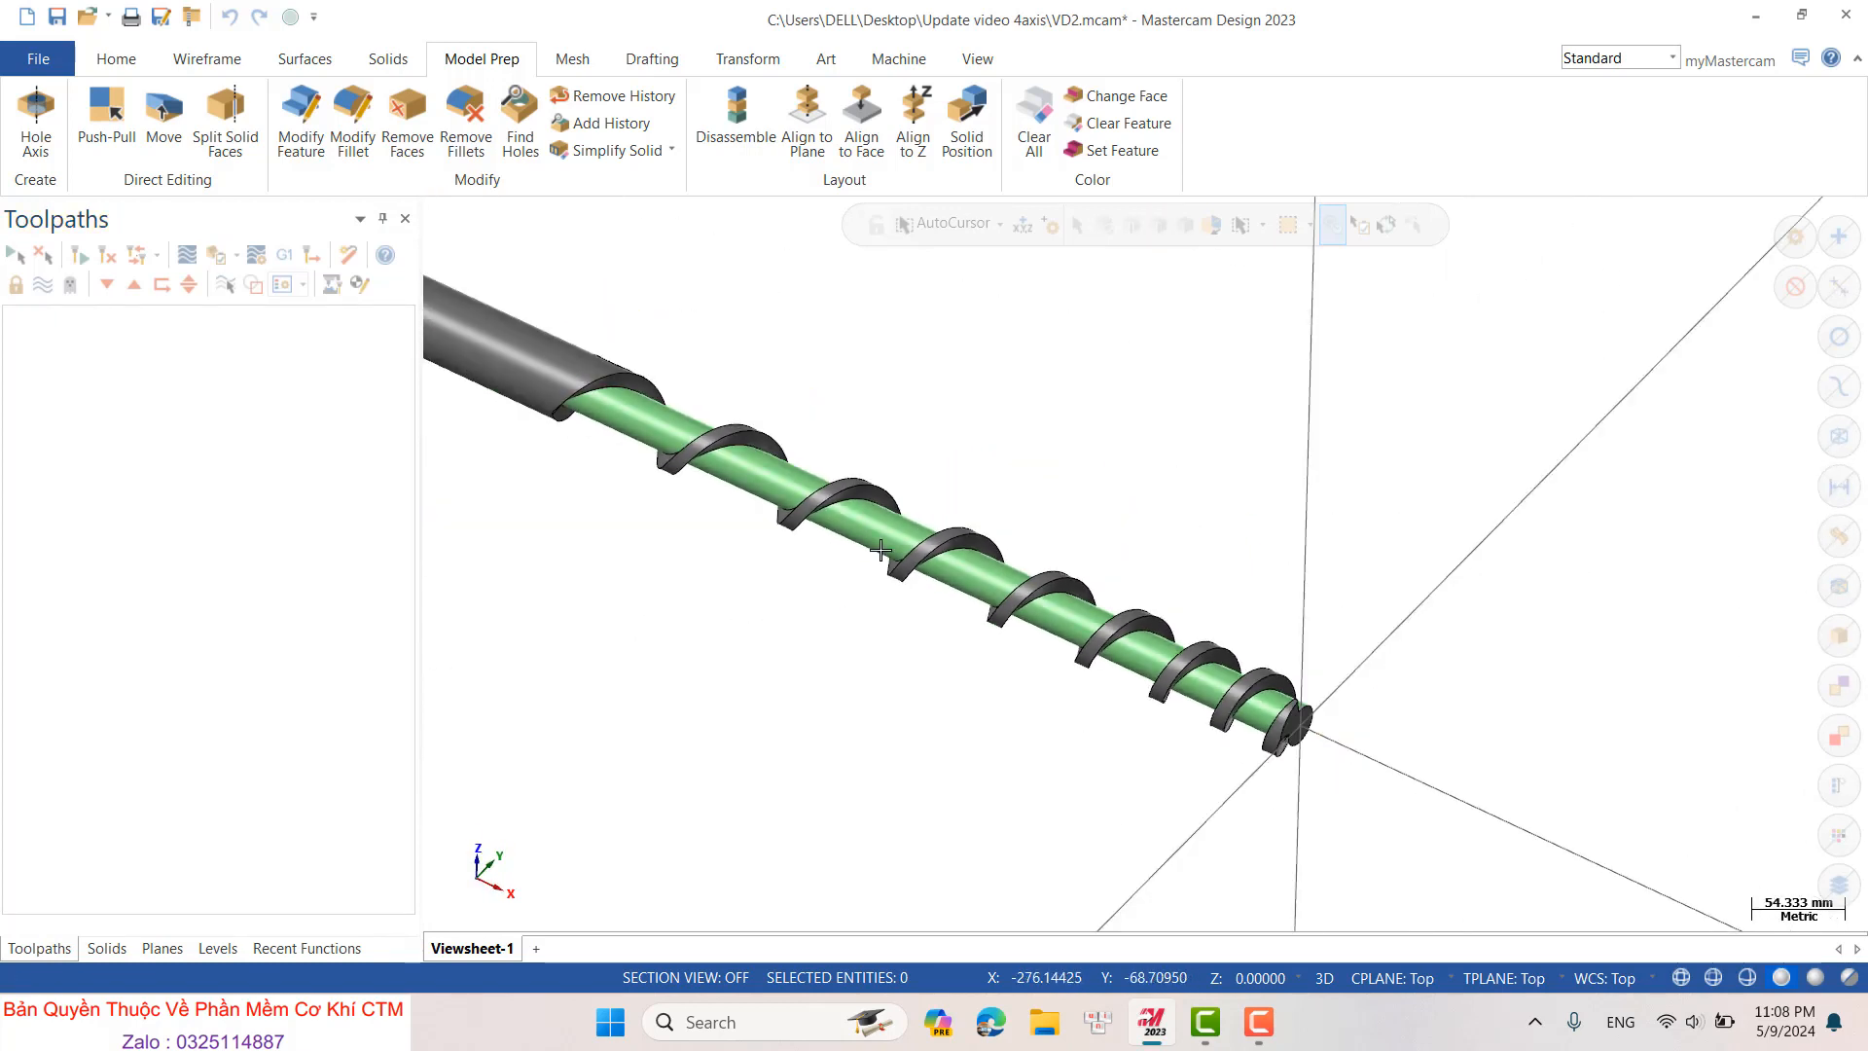
right_click(918, 495)
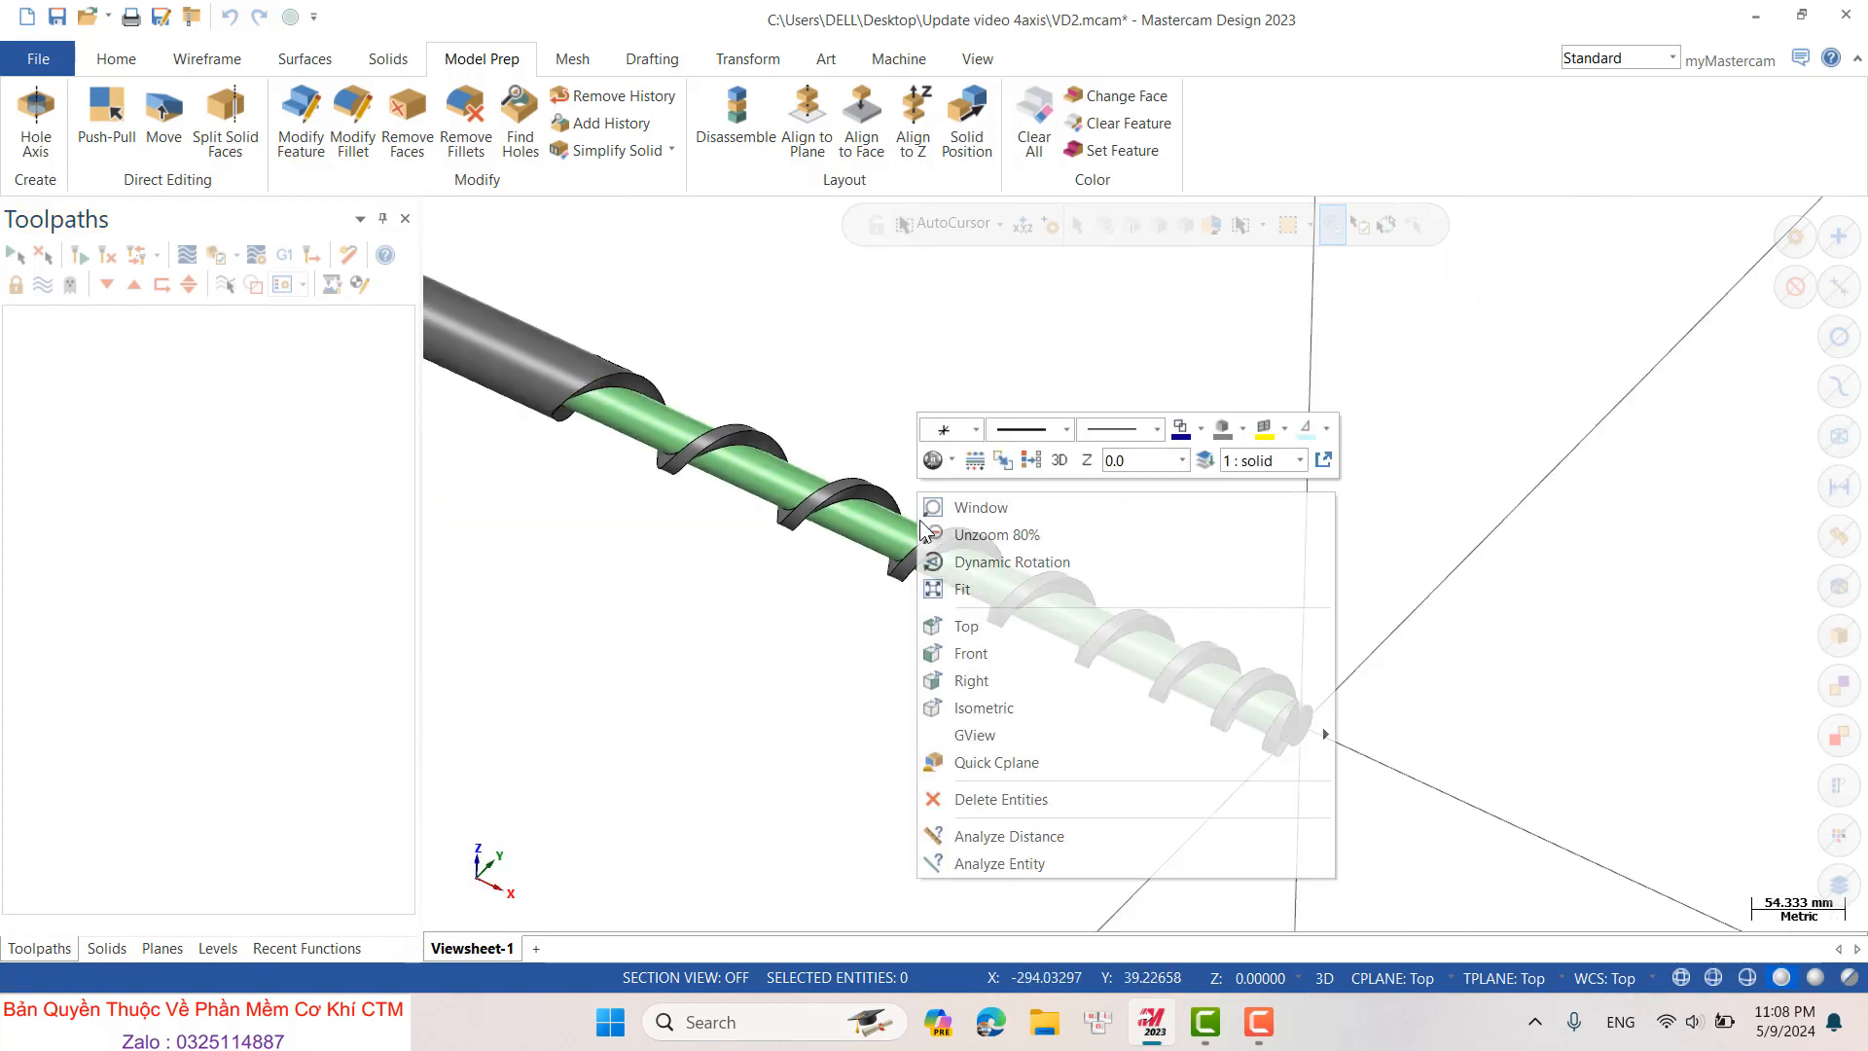
left_click(966, 626)
scroll(1513, 438, "down", 1)
scroll(1451, 447, "up", 2)
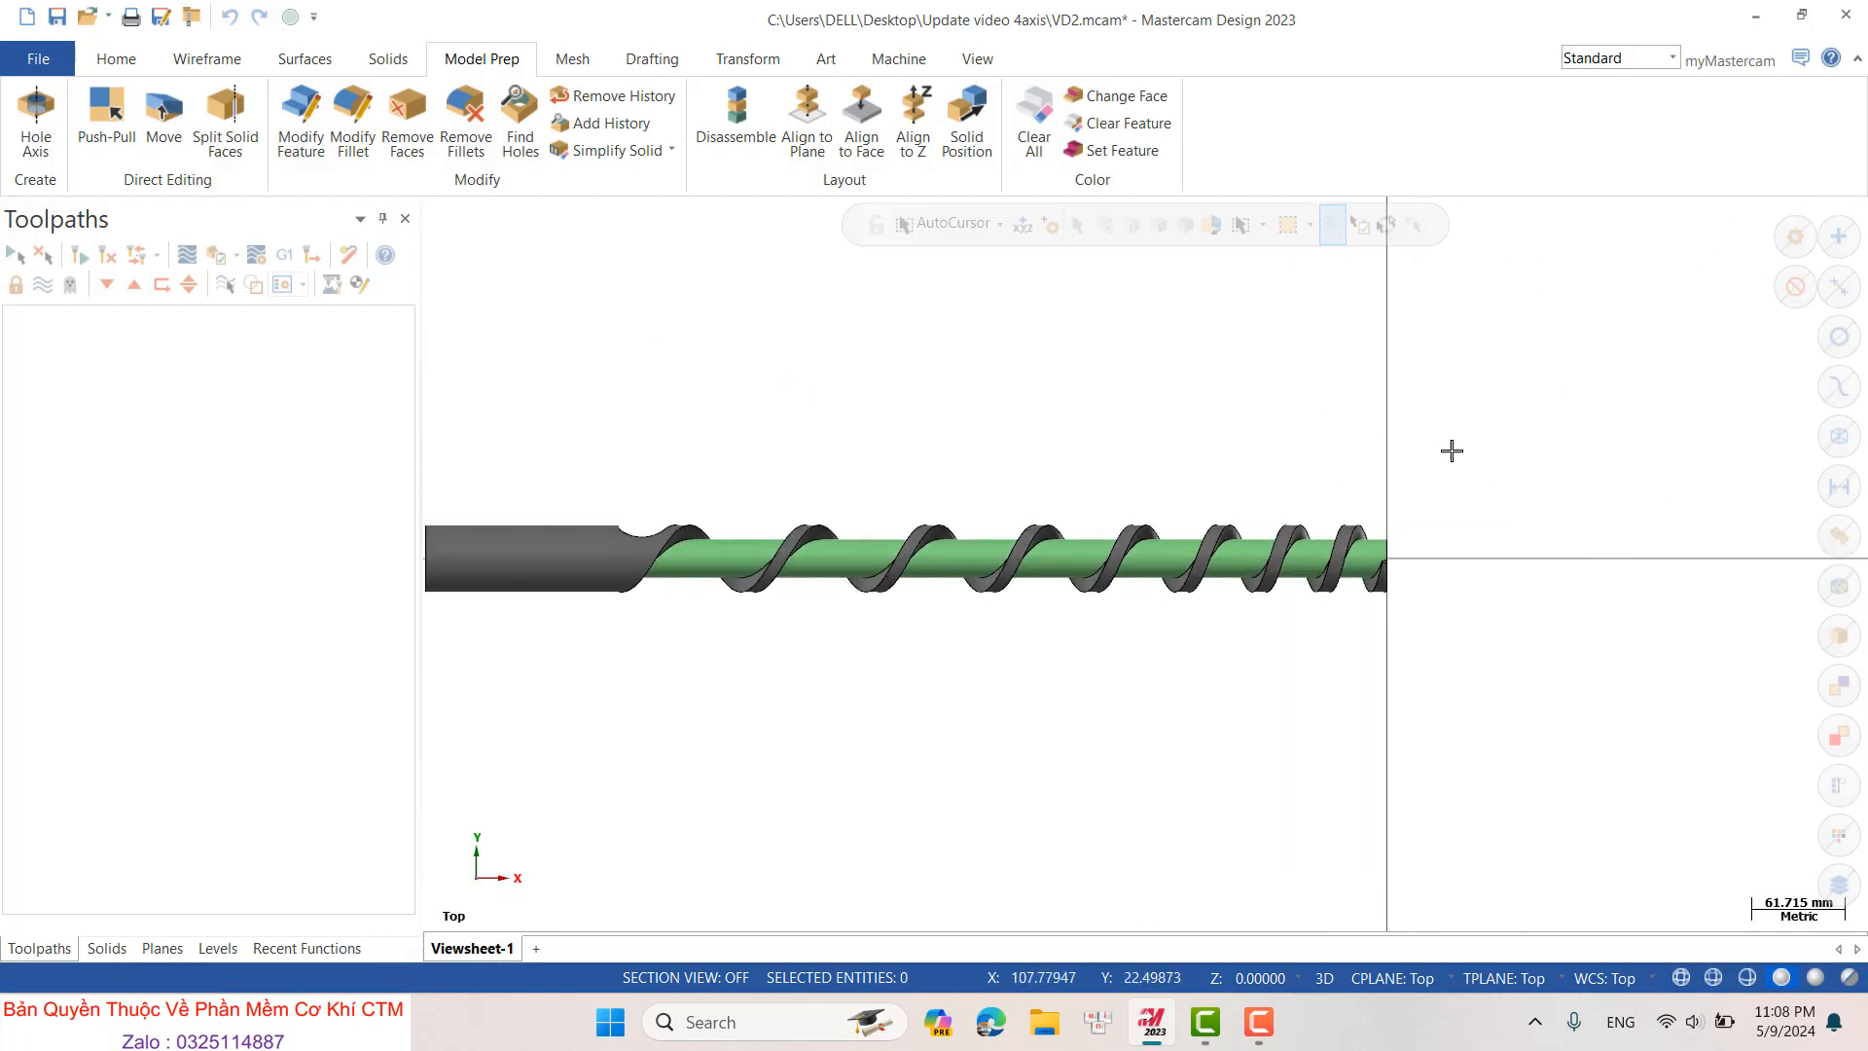
right_click(1451, 447)
left_click(1485, 666)
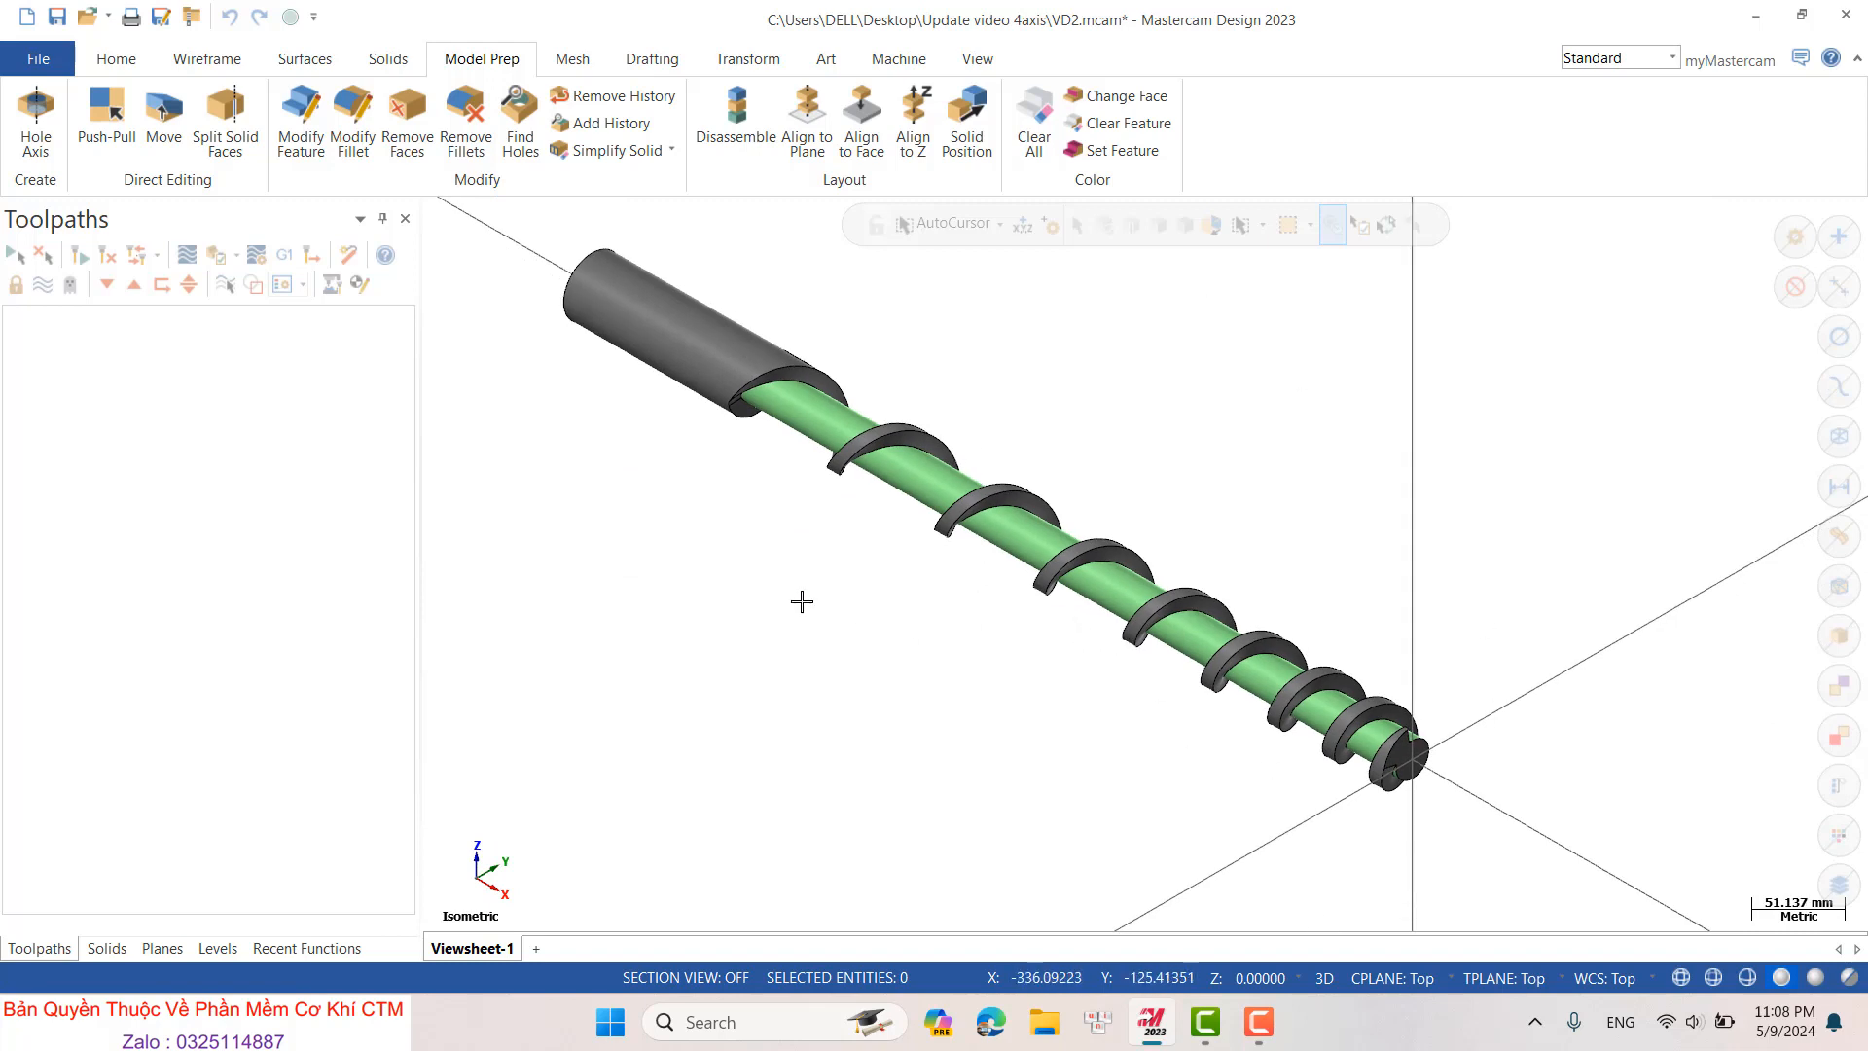
- Create level 2 as the active level and name it Curve
left_click(165, 950)
left_click(217, 949)
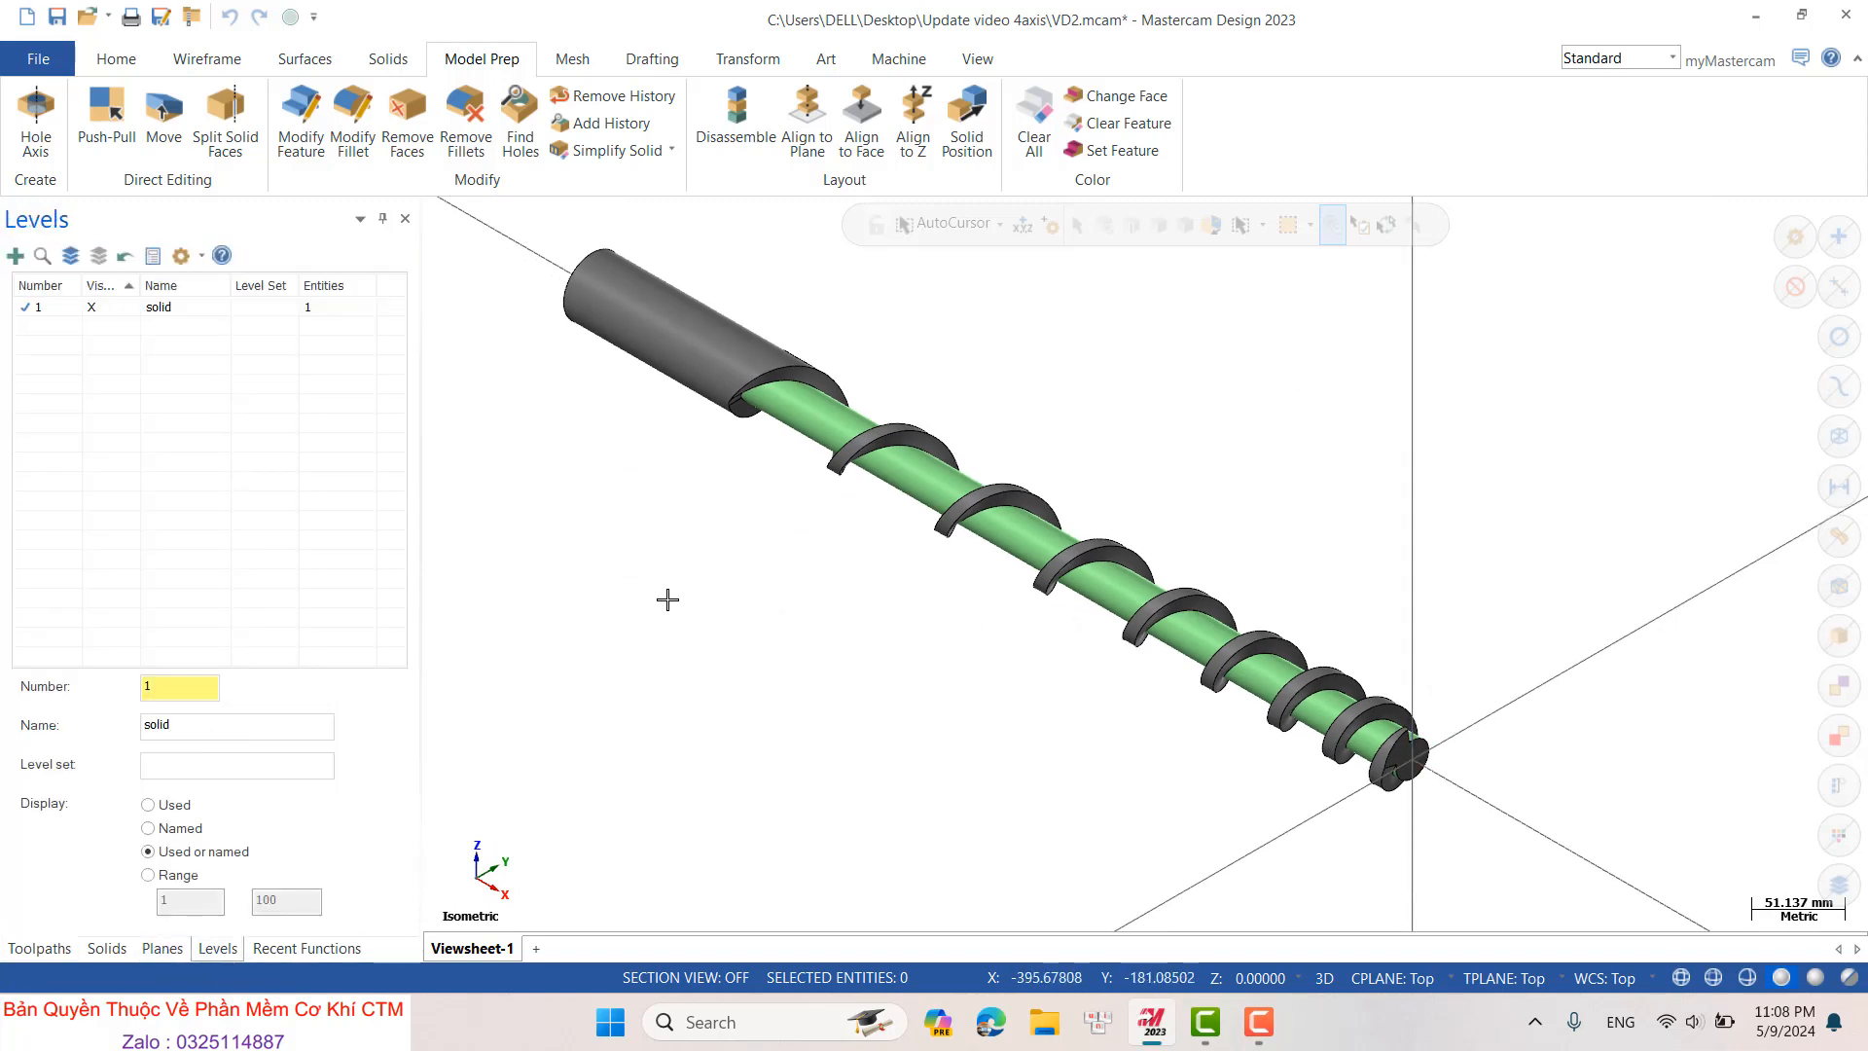
left_click(97, 327)
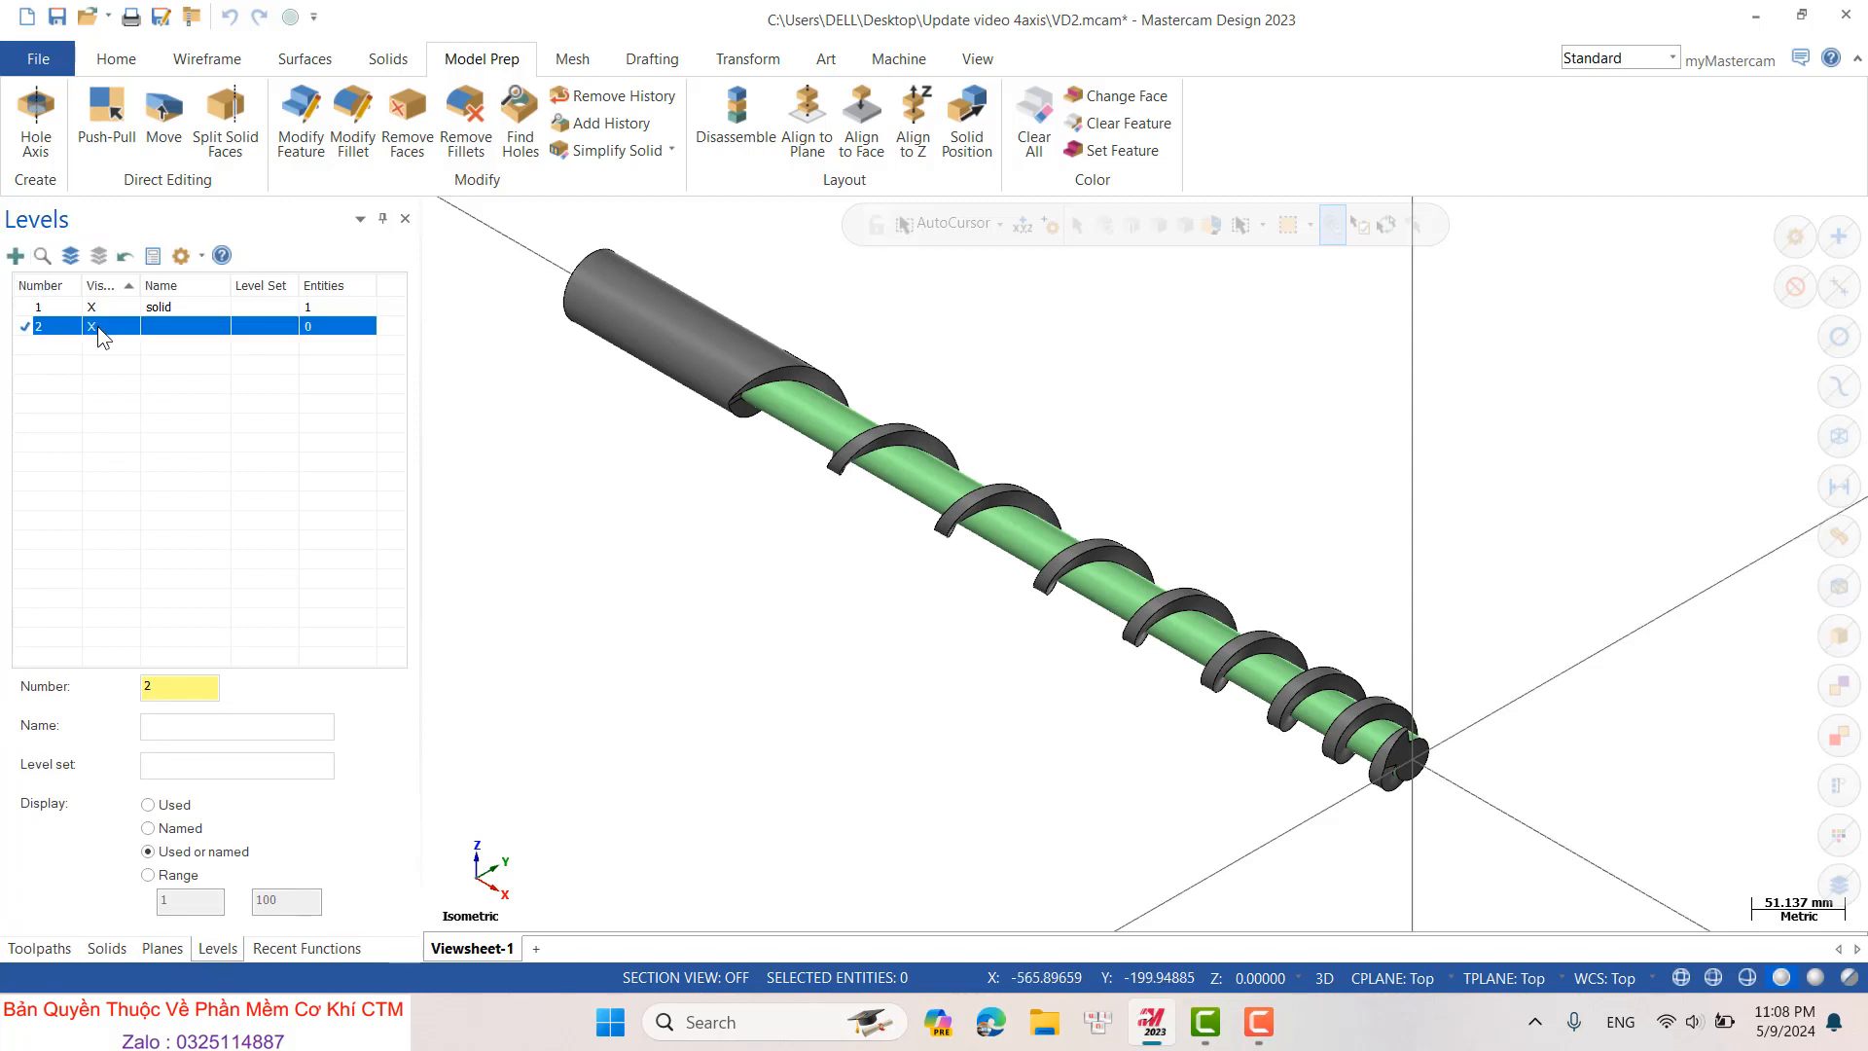
left_click(181, 327)
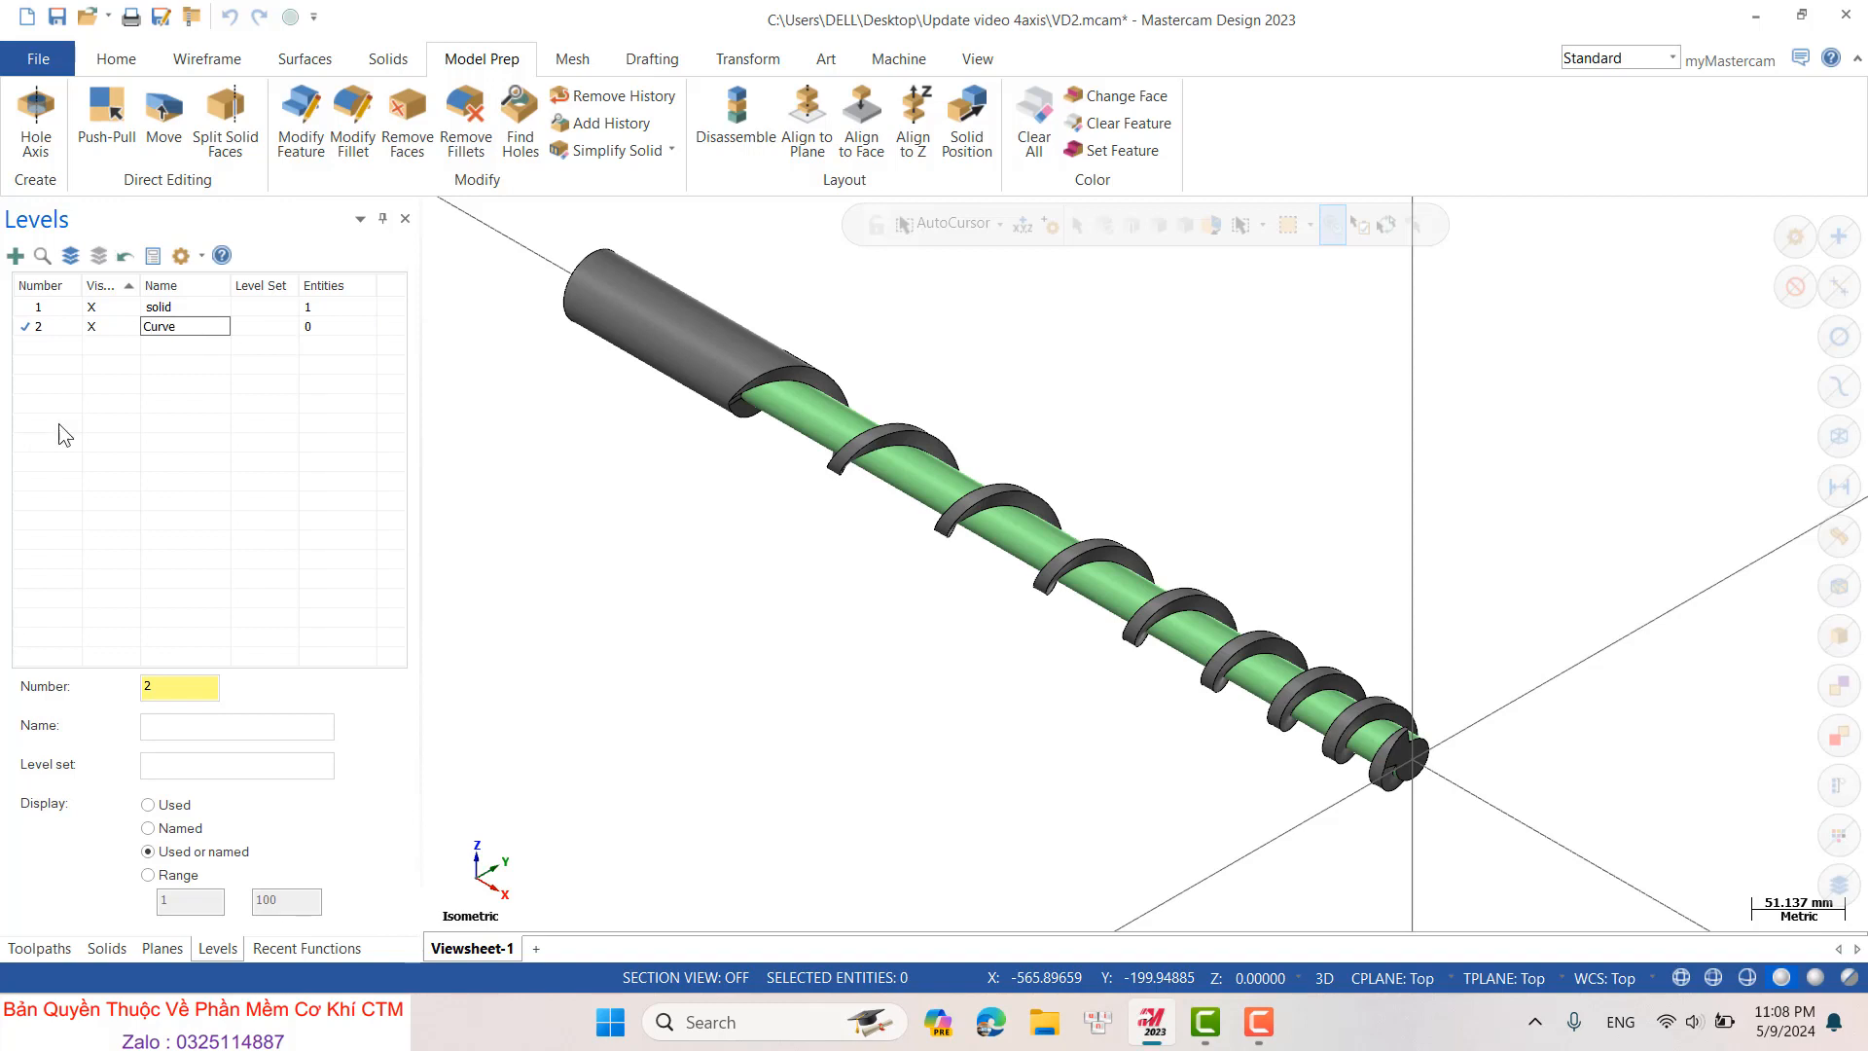
key("Return")
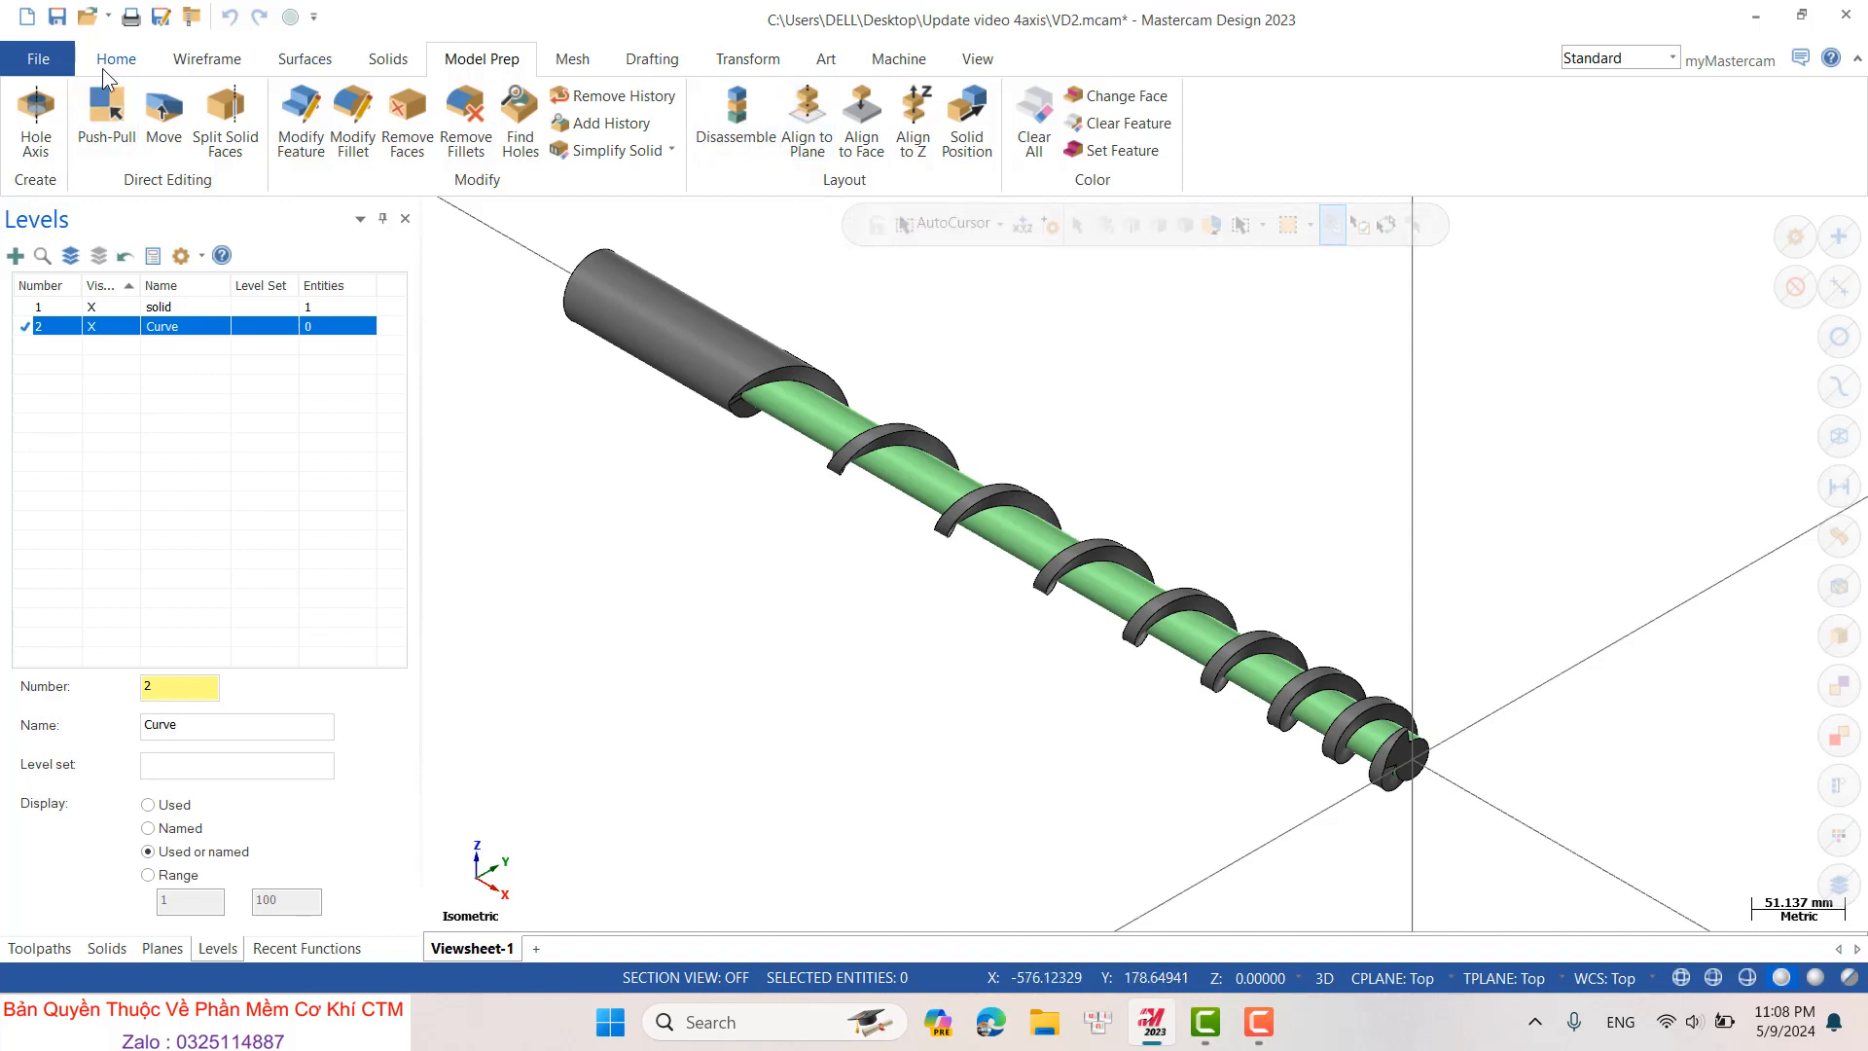
- Create curves on all edges of the screw's green core face, keeping both inside and outside loops
left_click(194, 61)
left_click(115, 63)
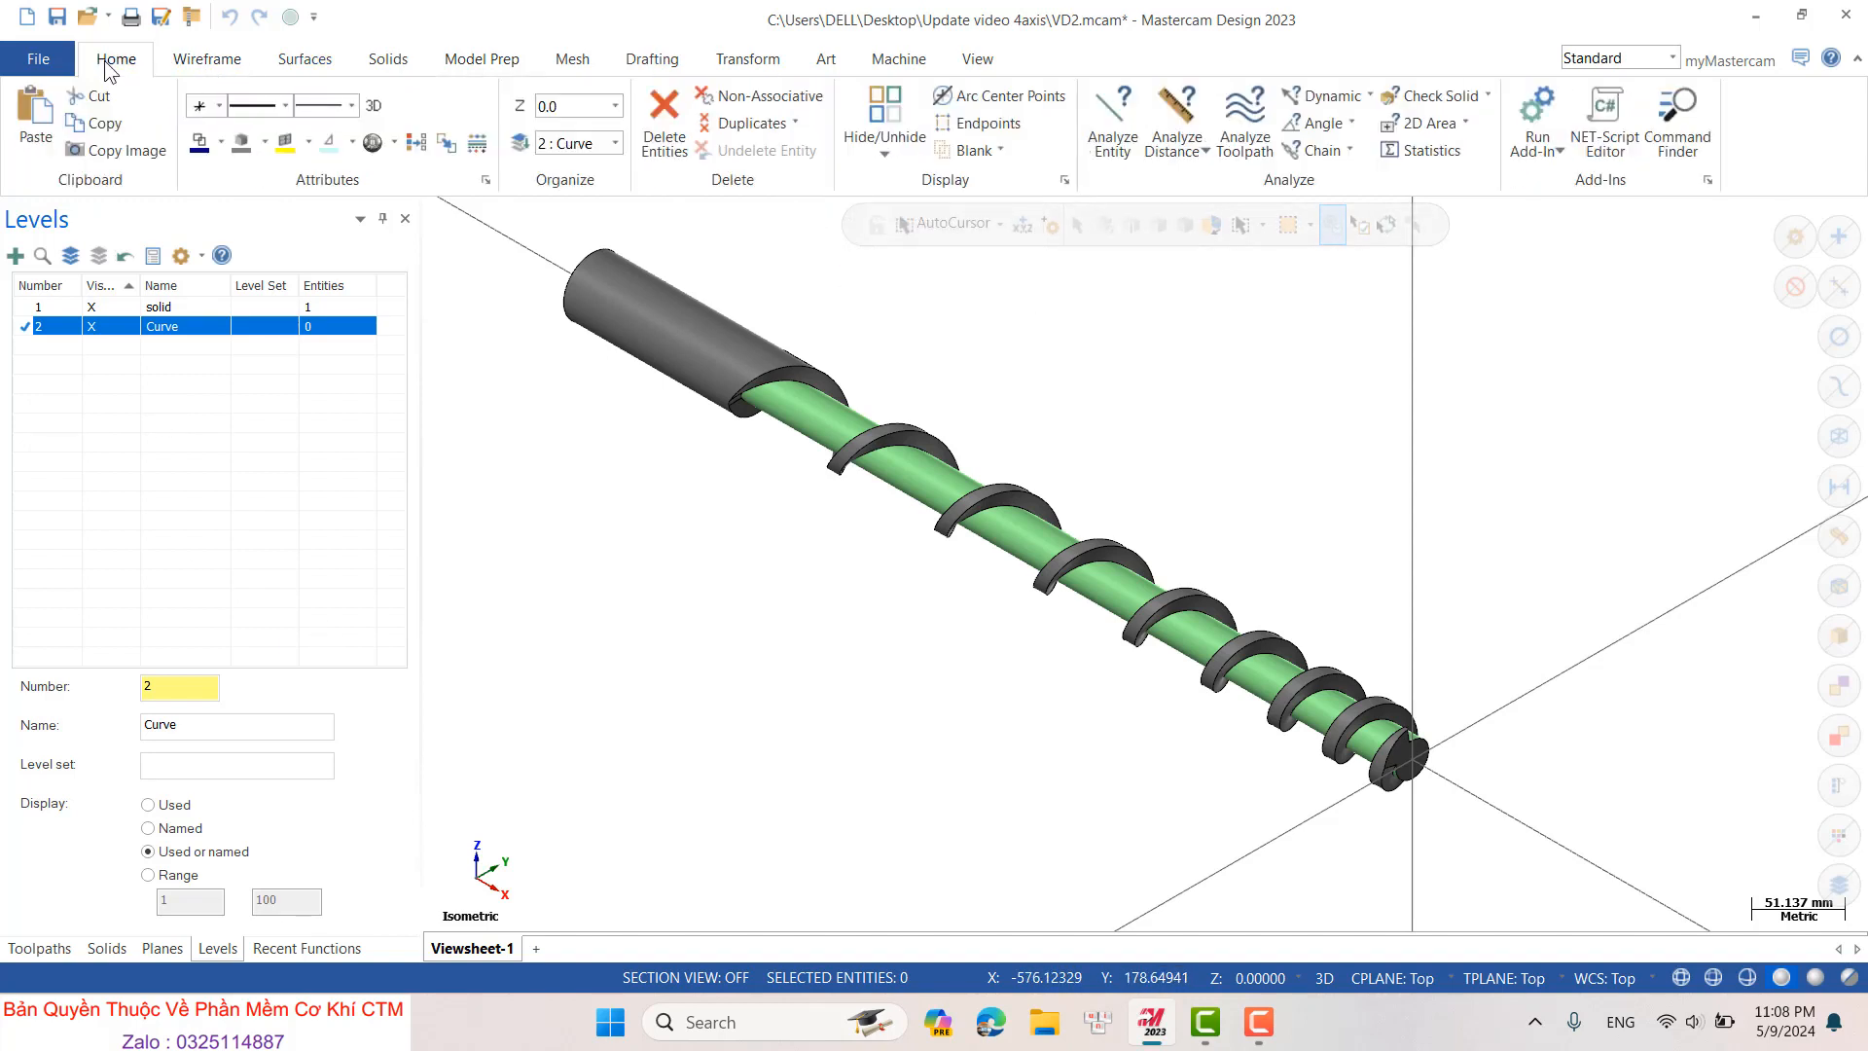
left_click(220, 49)
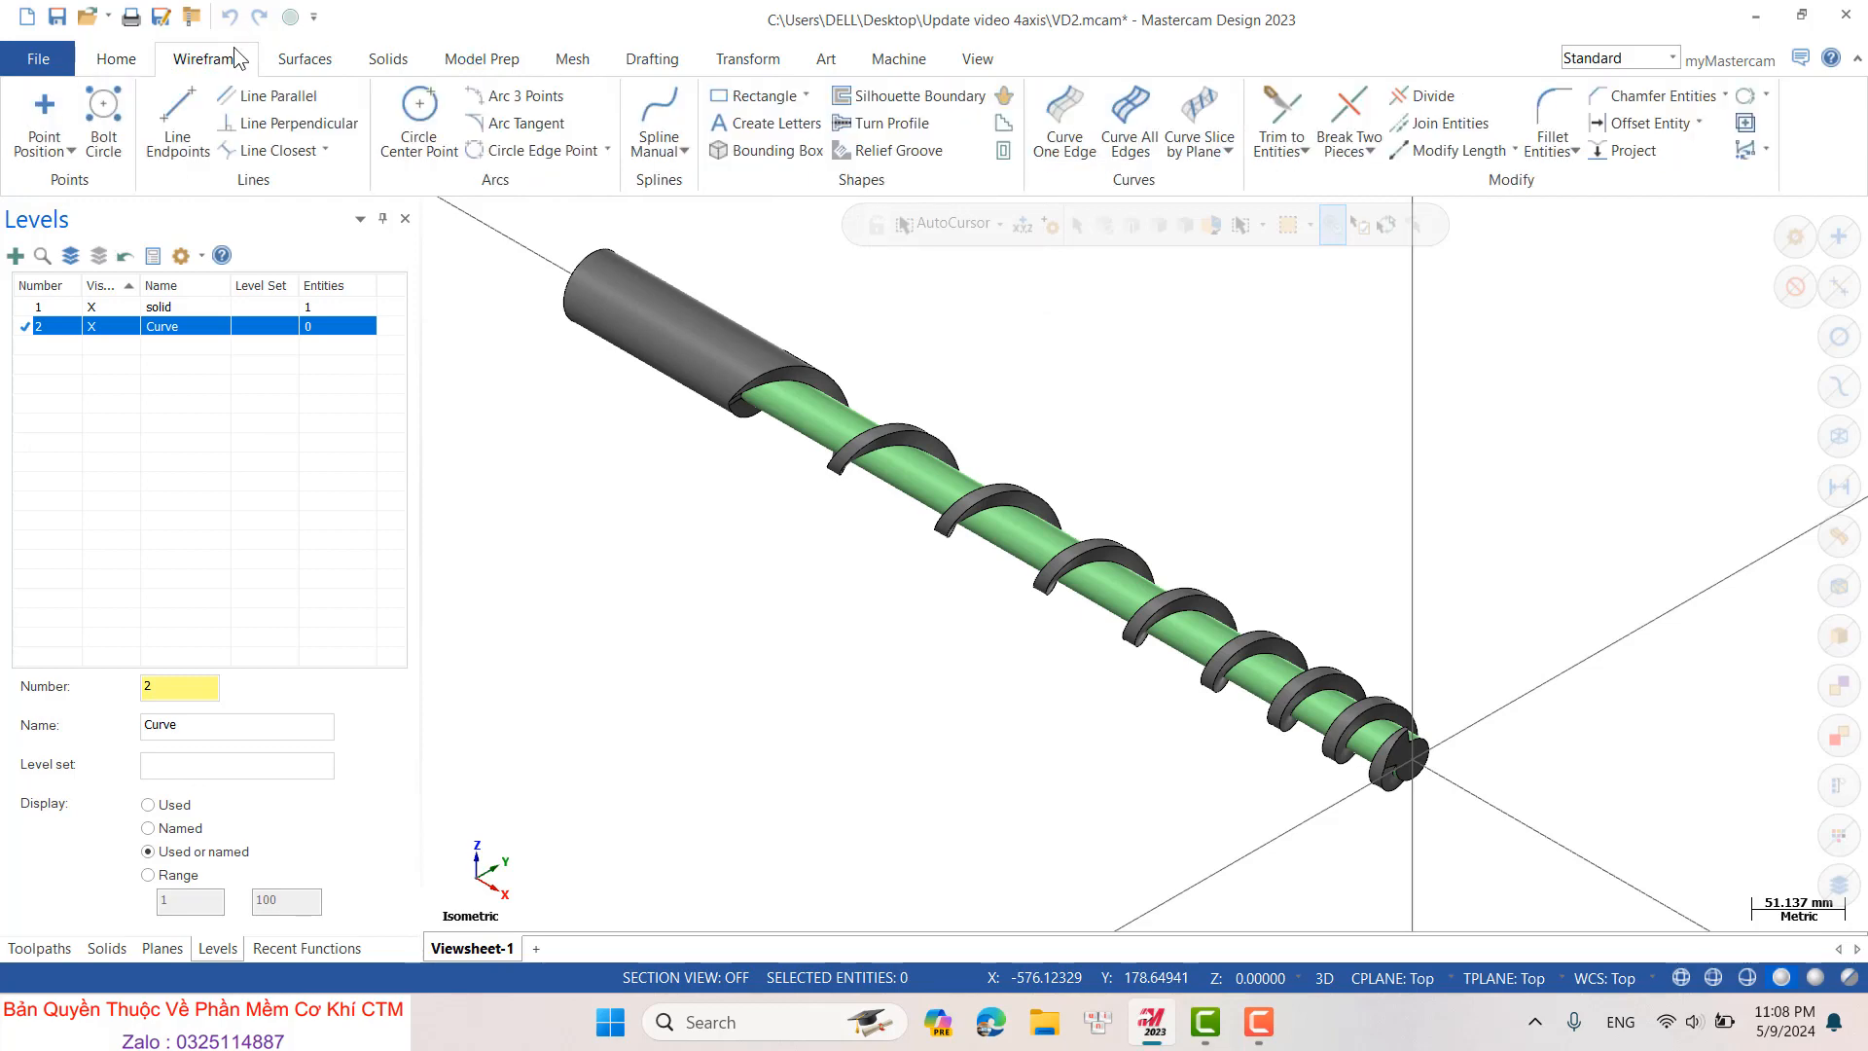
left_click(1129, 122)
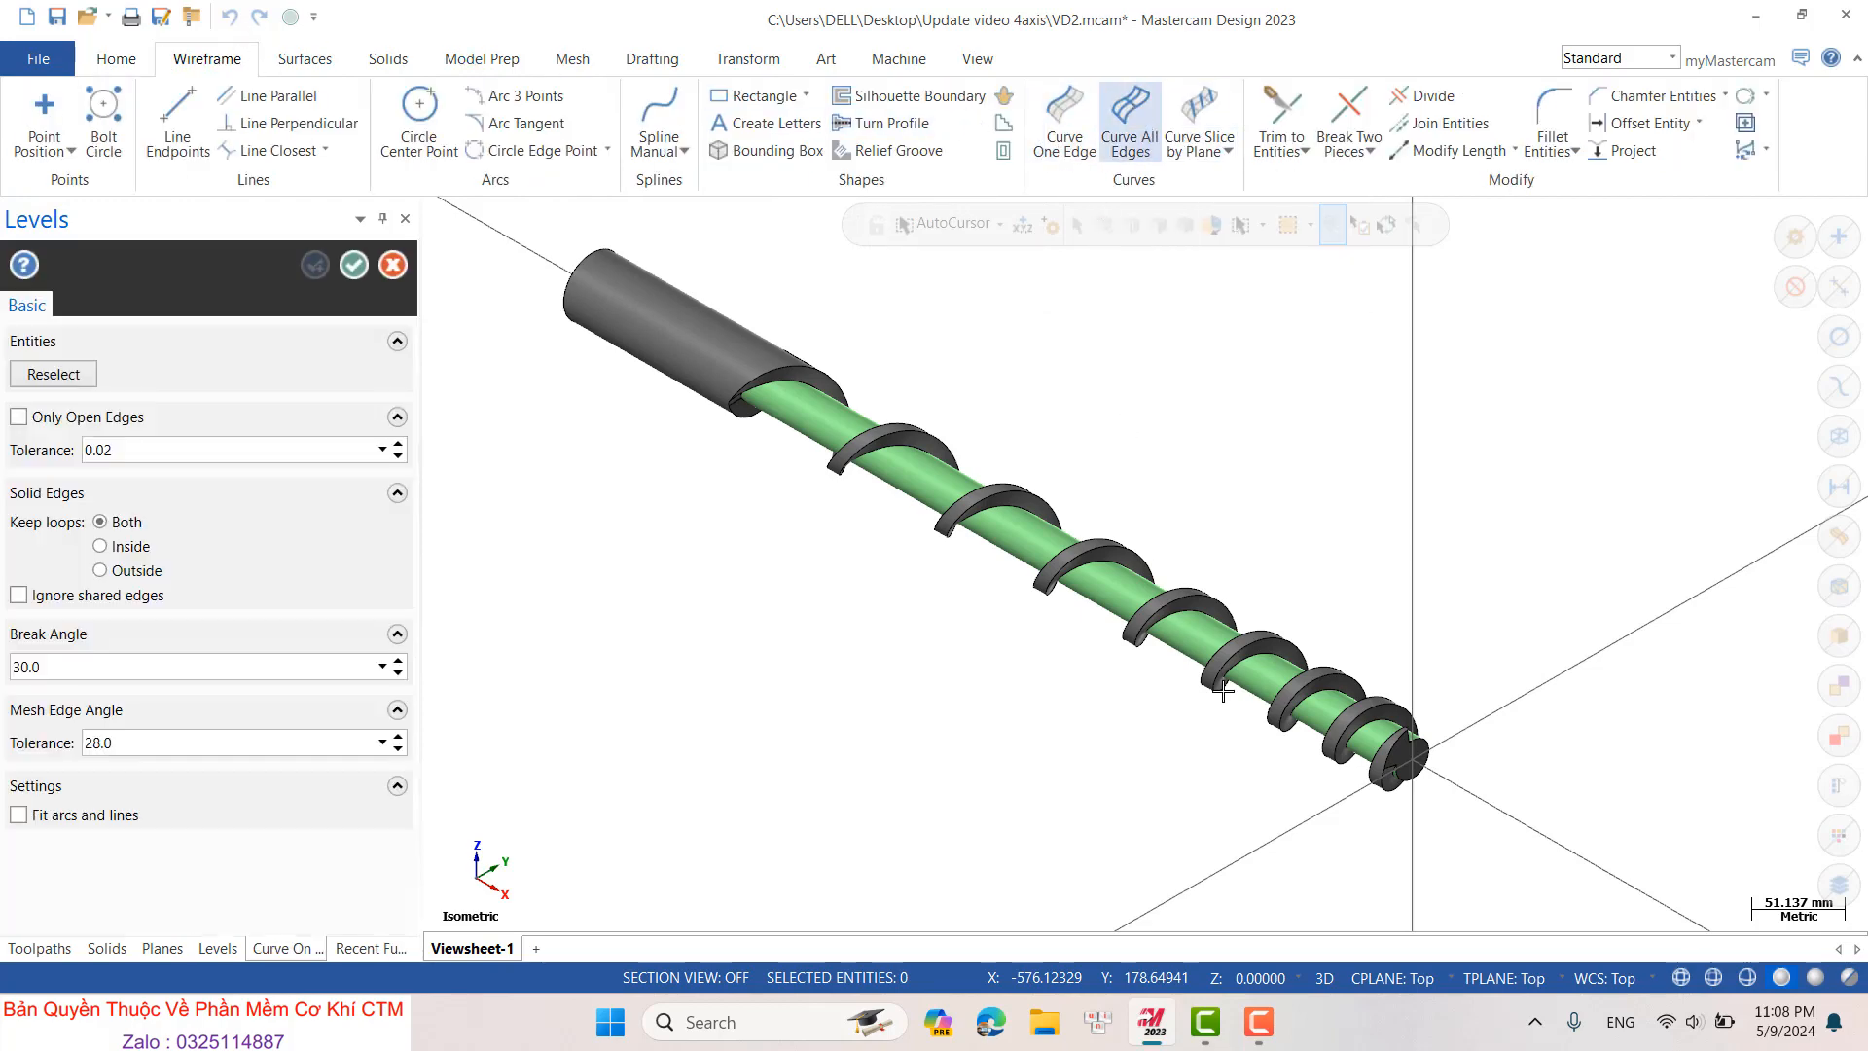
scroll(1182, 637, "up", 2)
right_click(1324, 431)
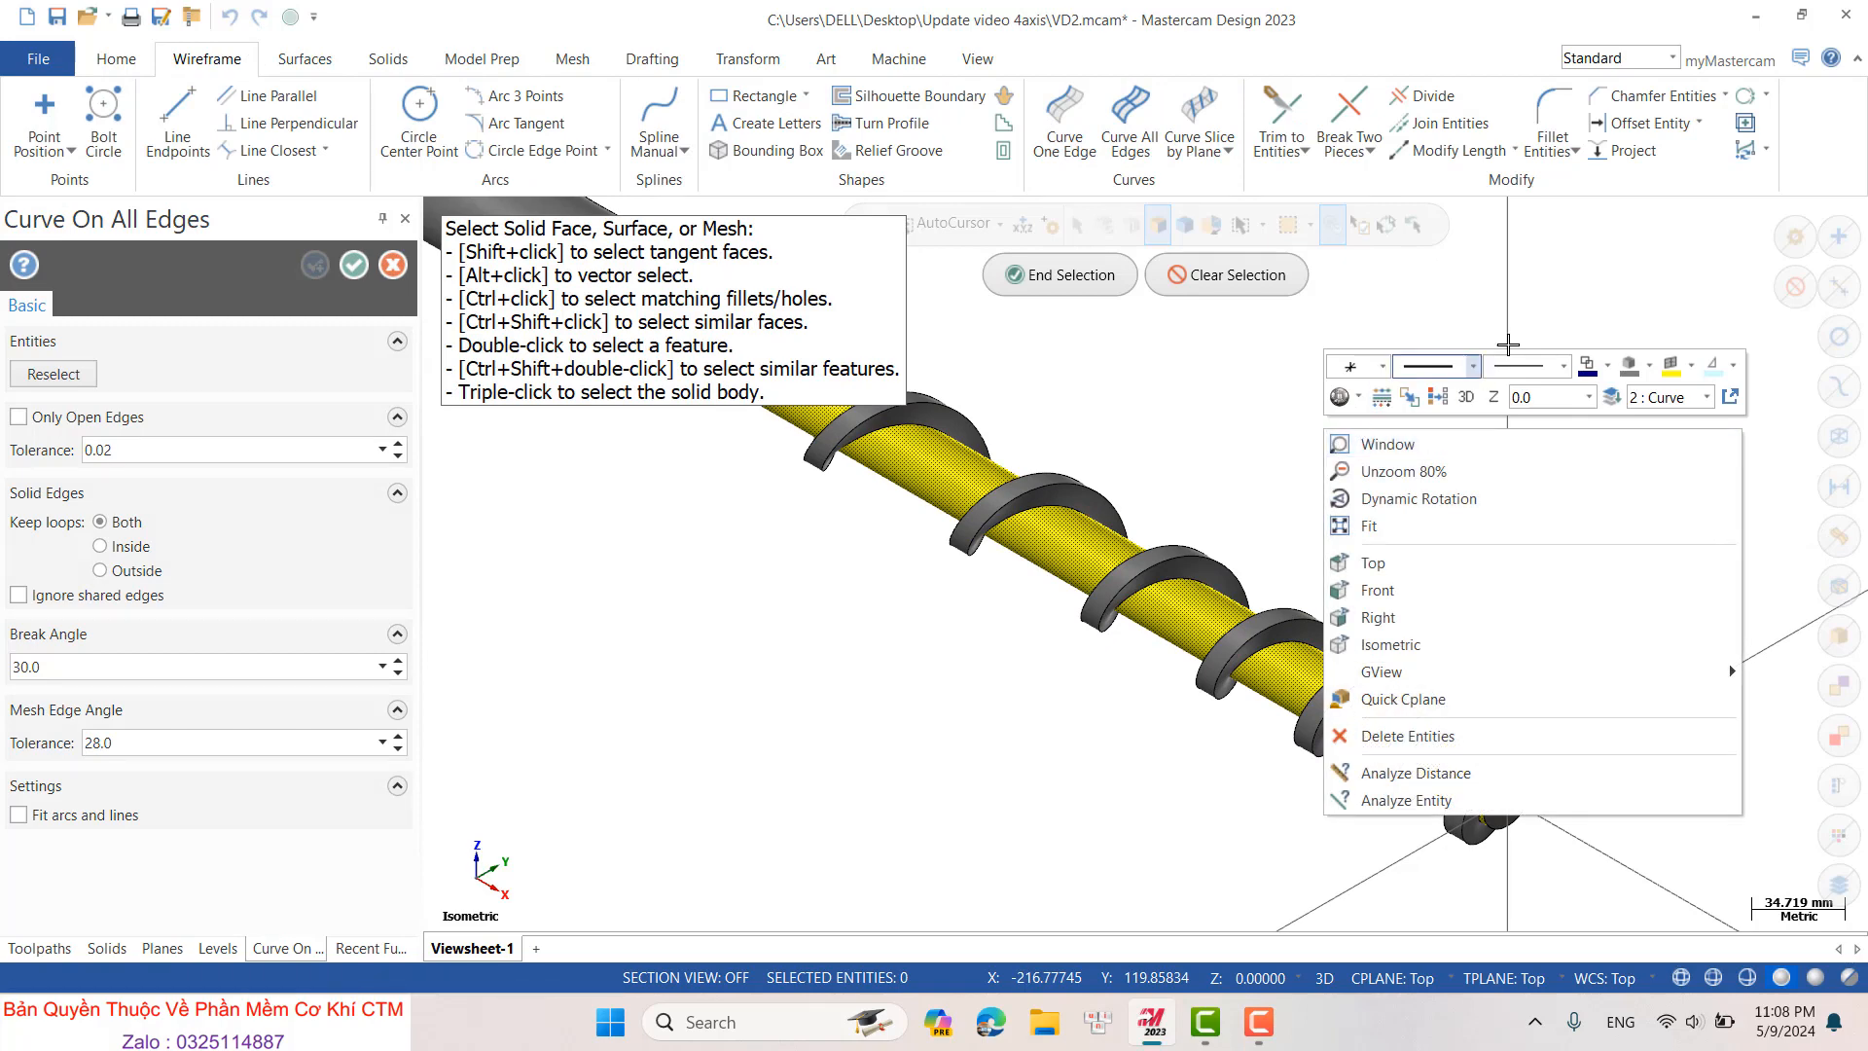
left_click(1562, 368)
left_click(1518, 416)
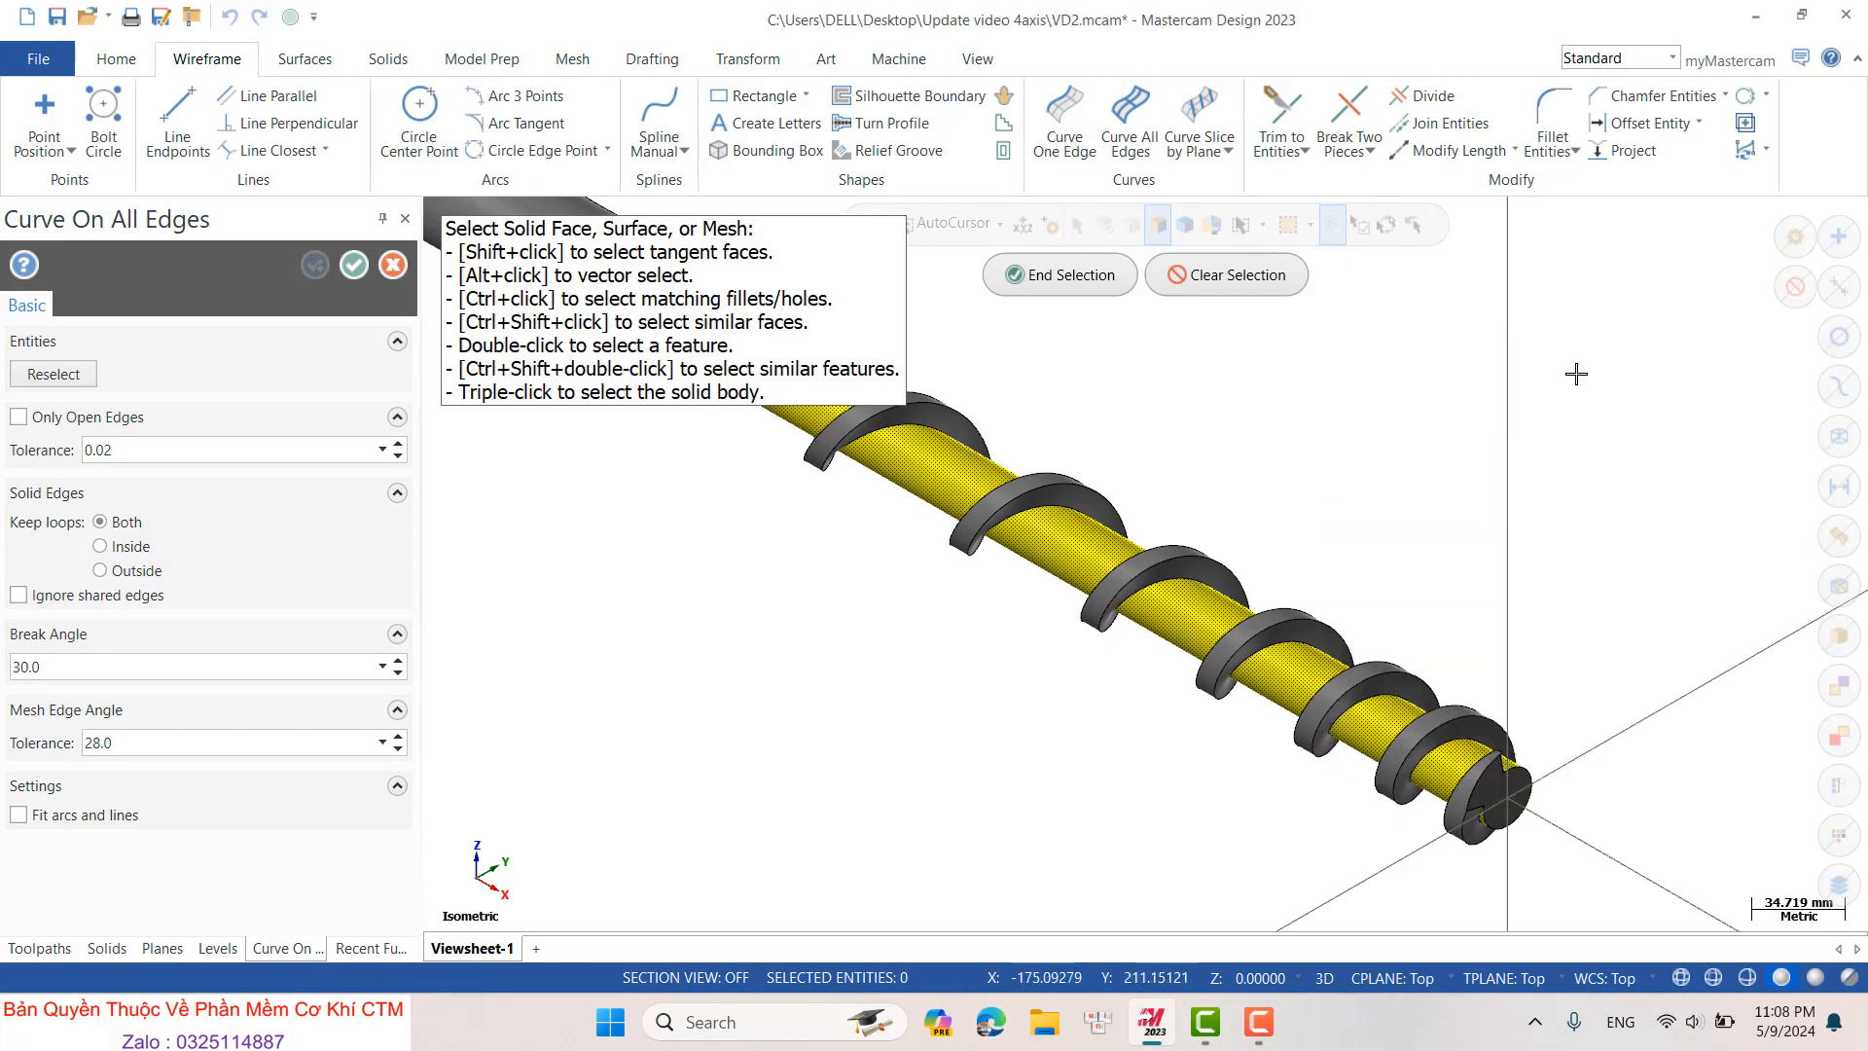
right_click(1575, 372)
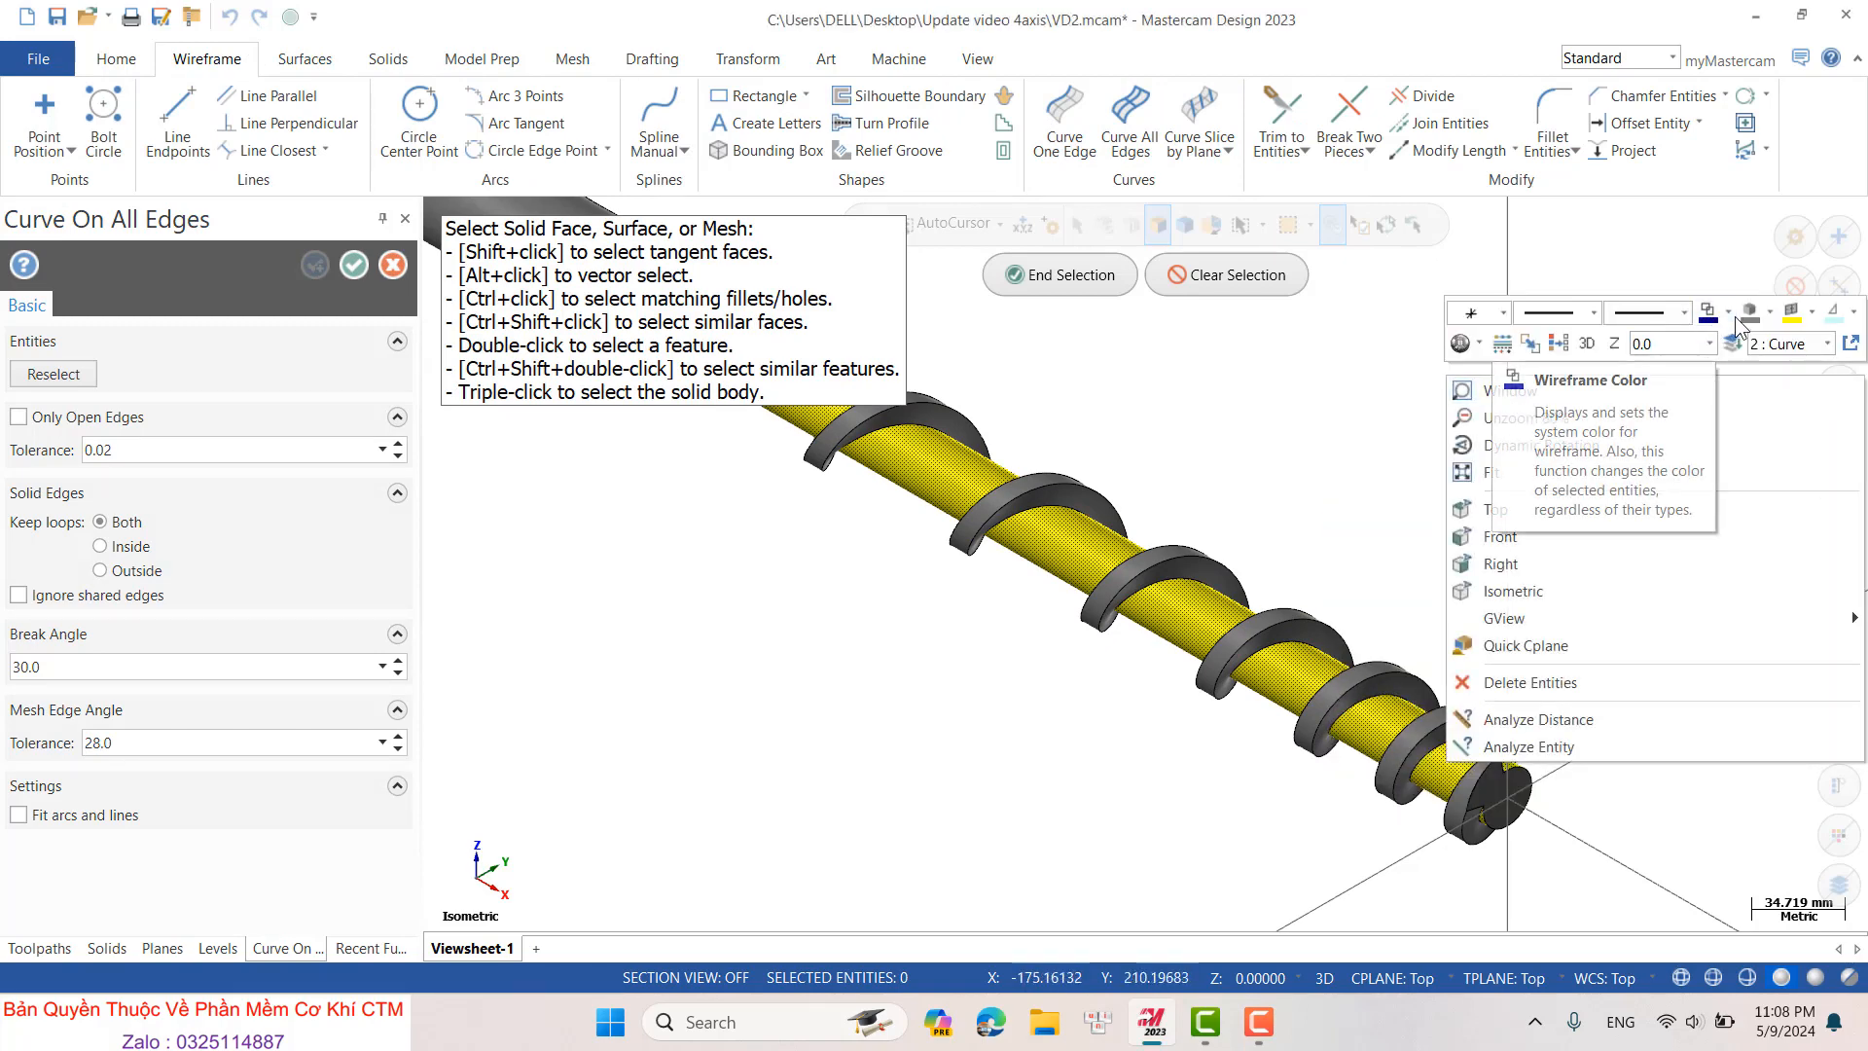
left_click(1089, 275)
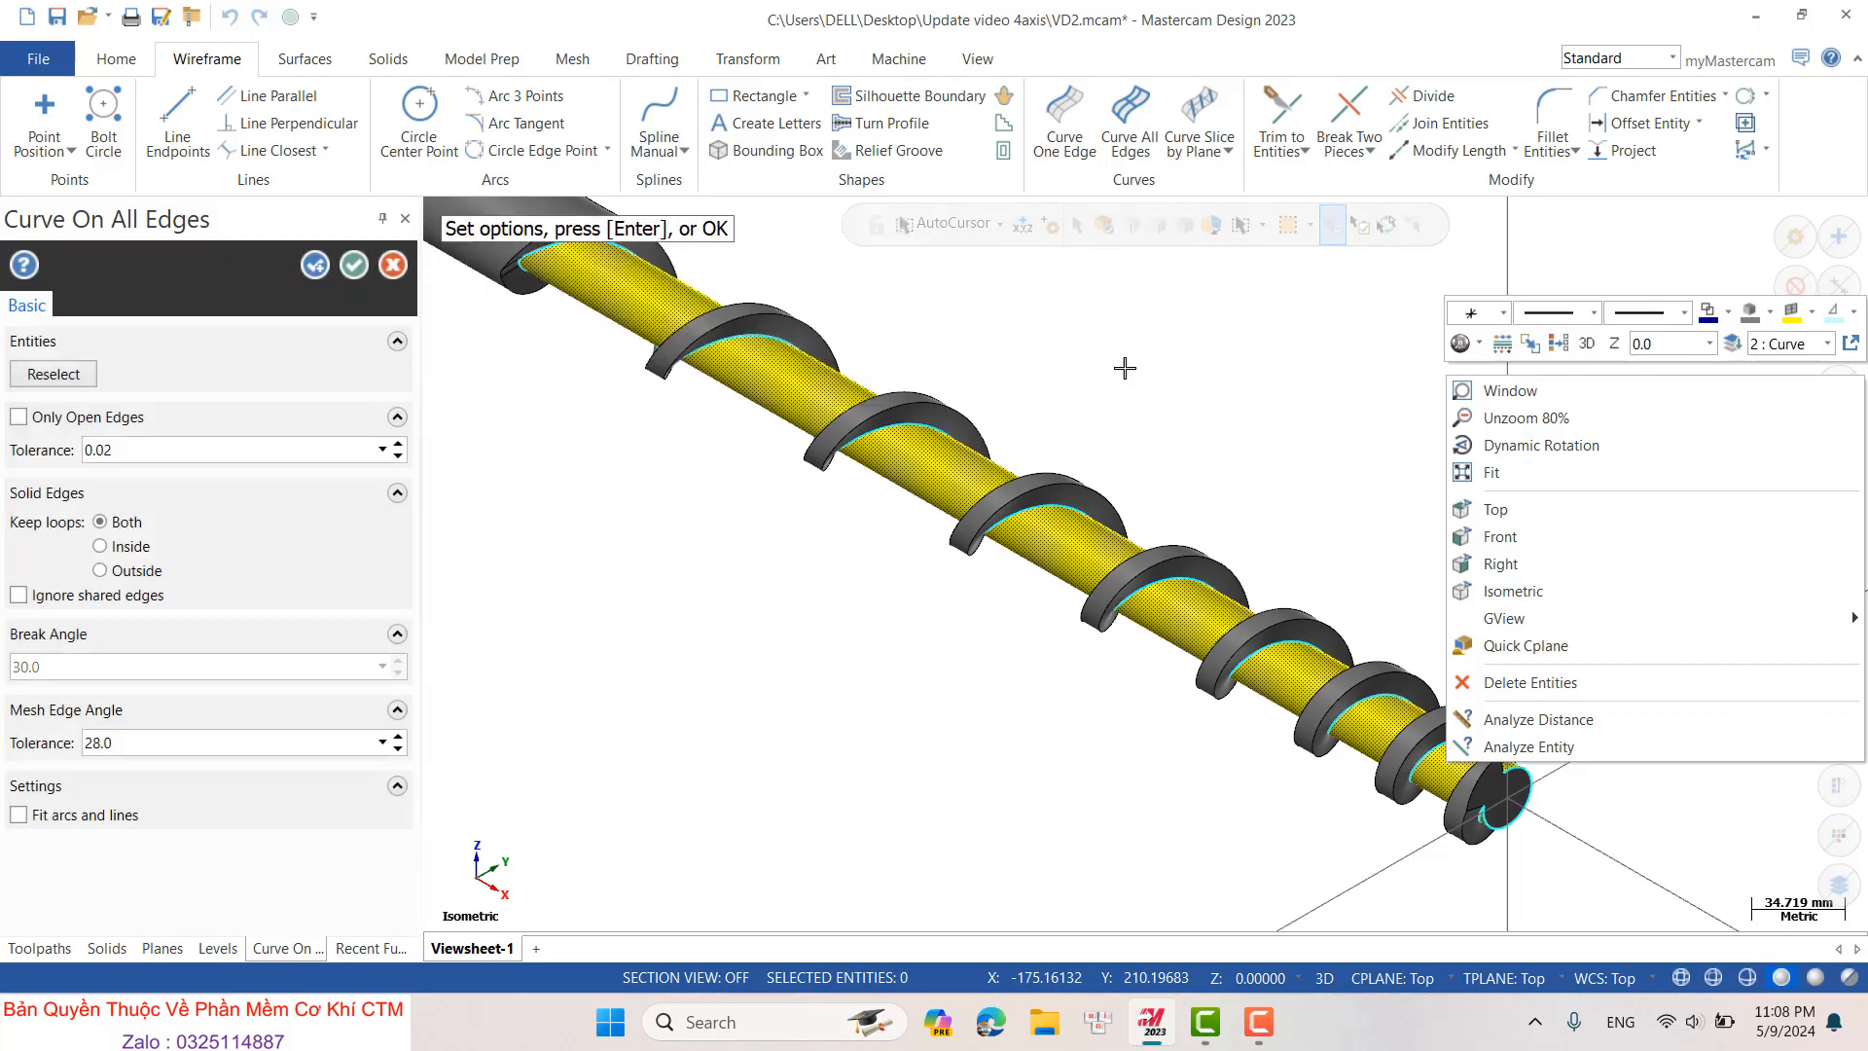
left_click(354, 270)
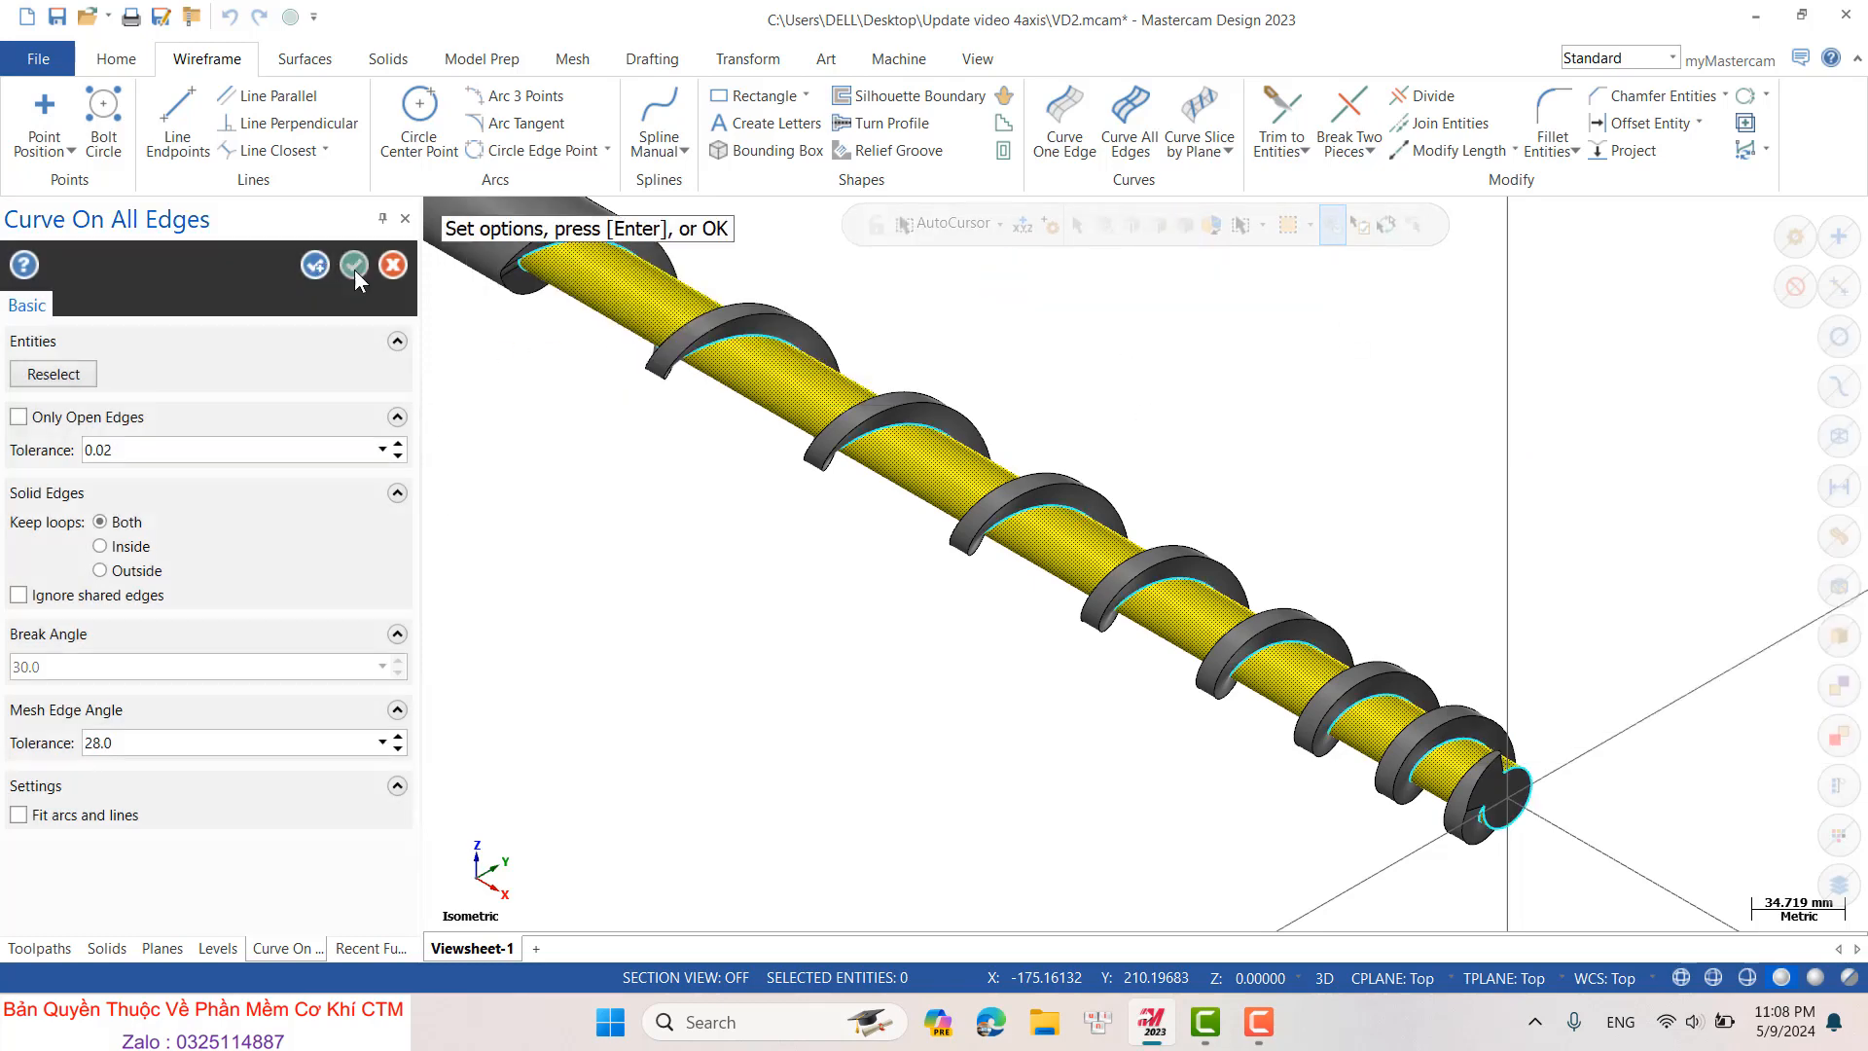
- Hide the axes and show the coordinate gnomons at the origin
right_click(734, 599)
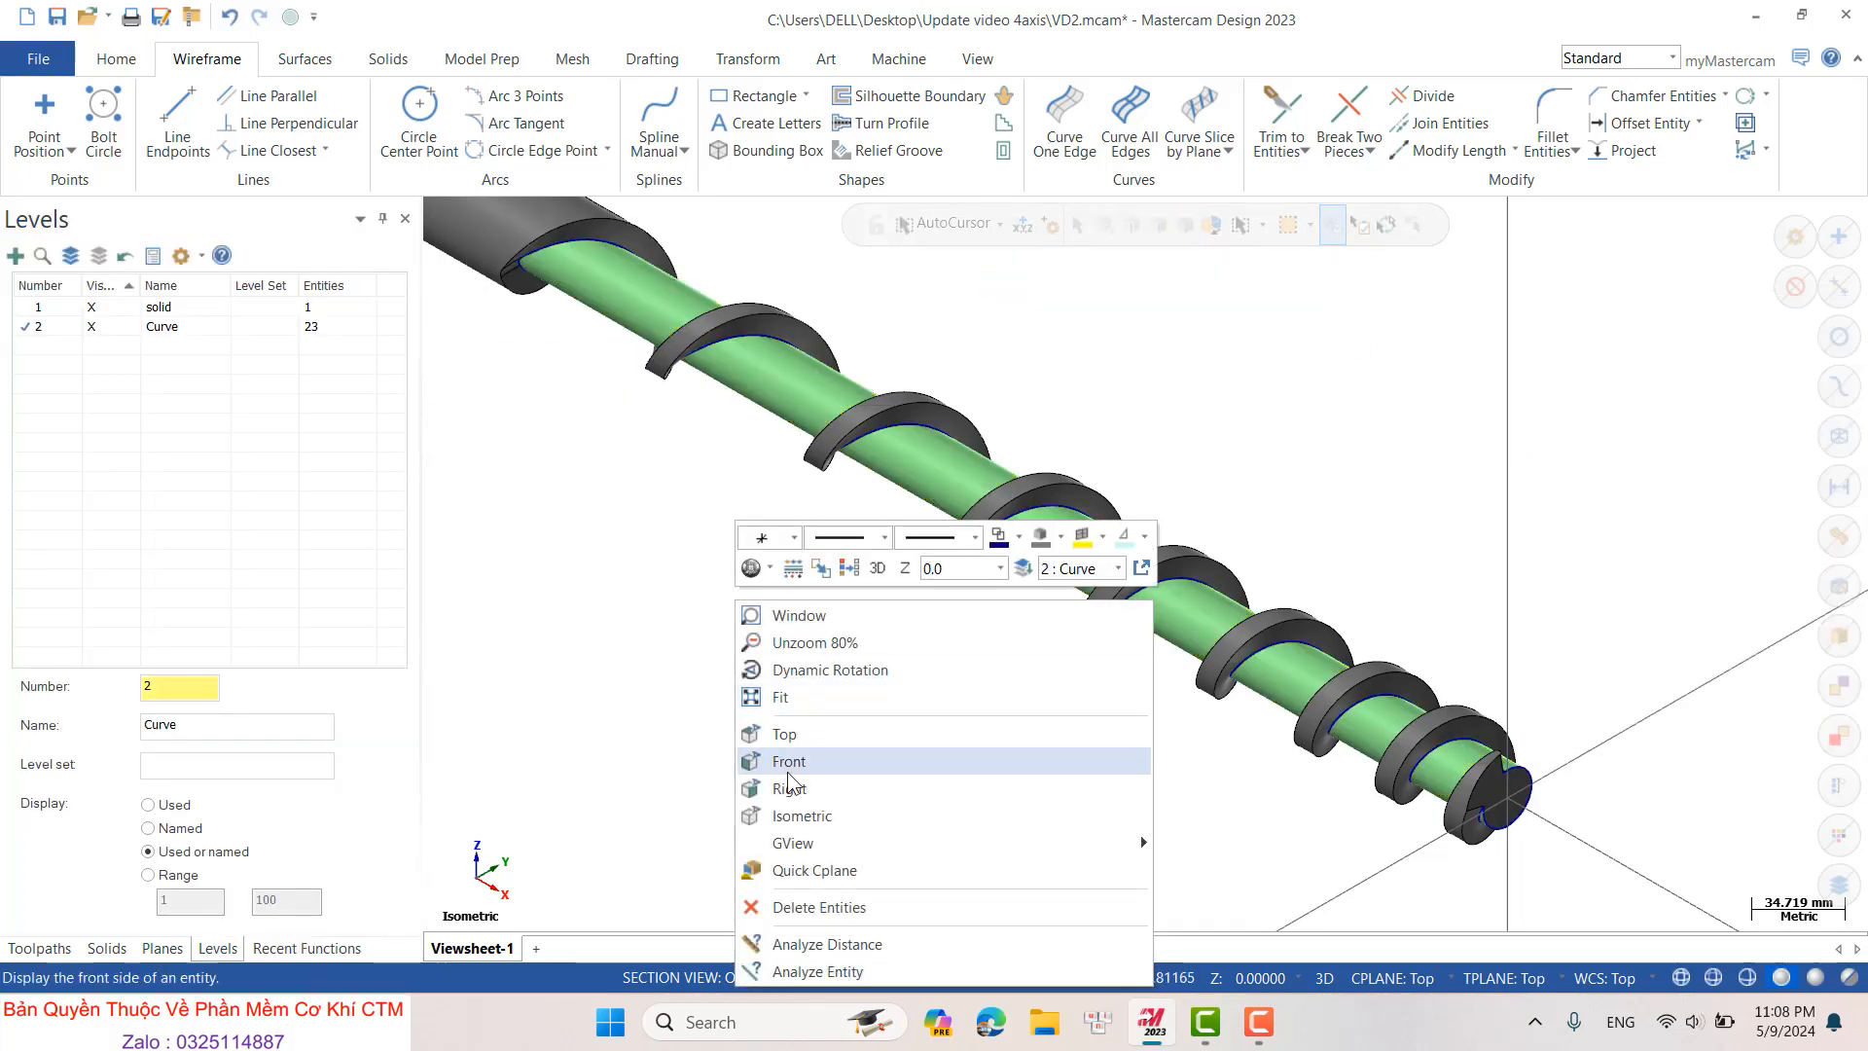
left_click(815, 728)
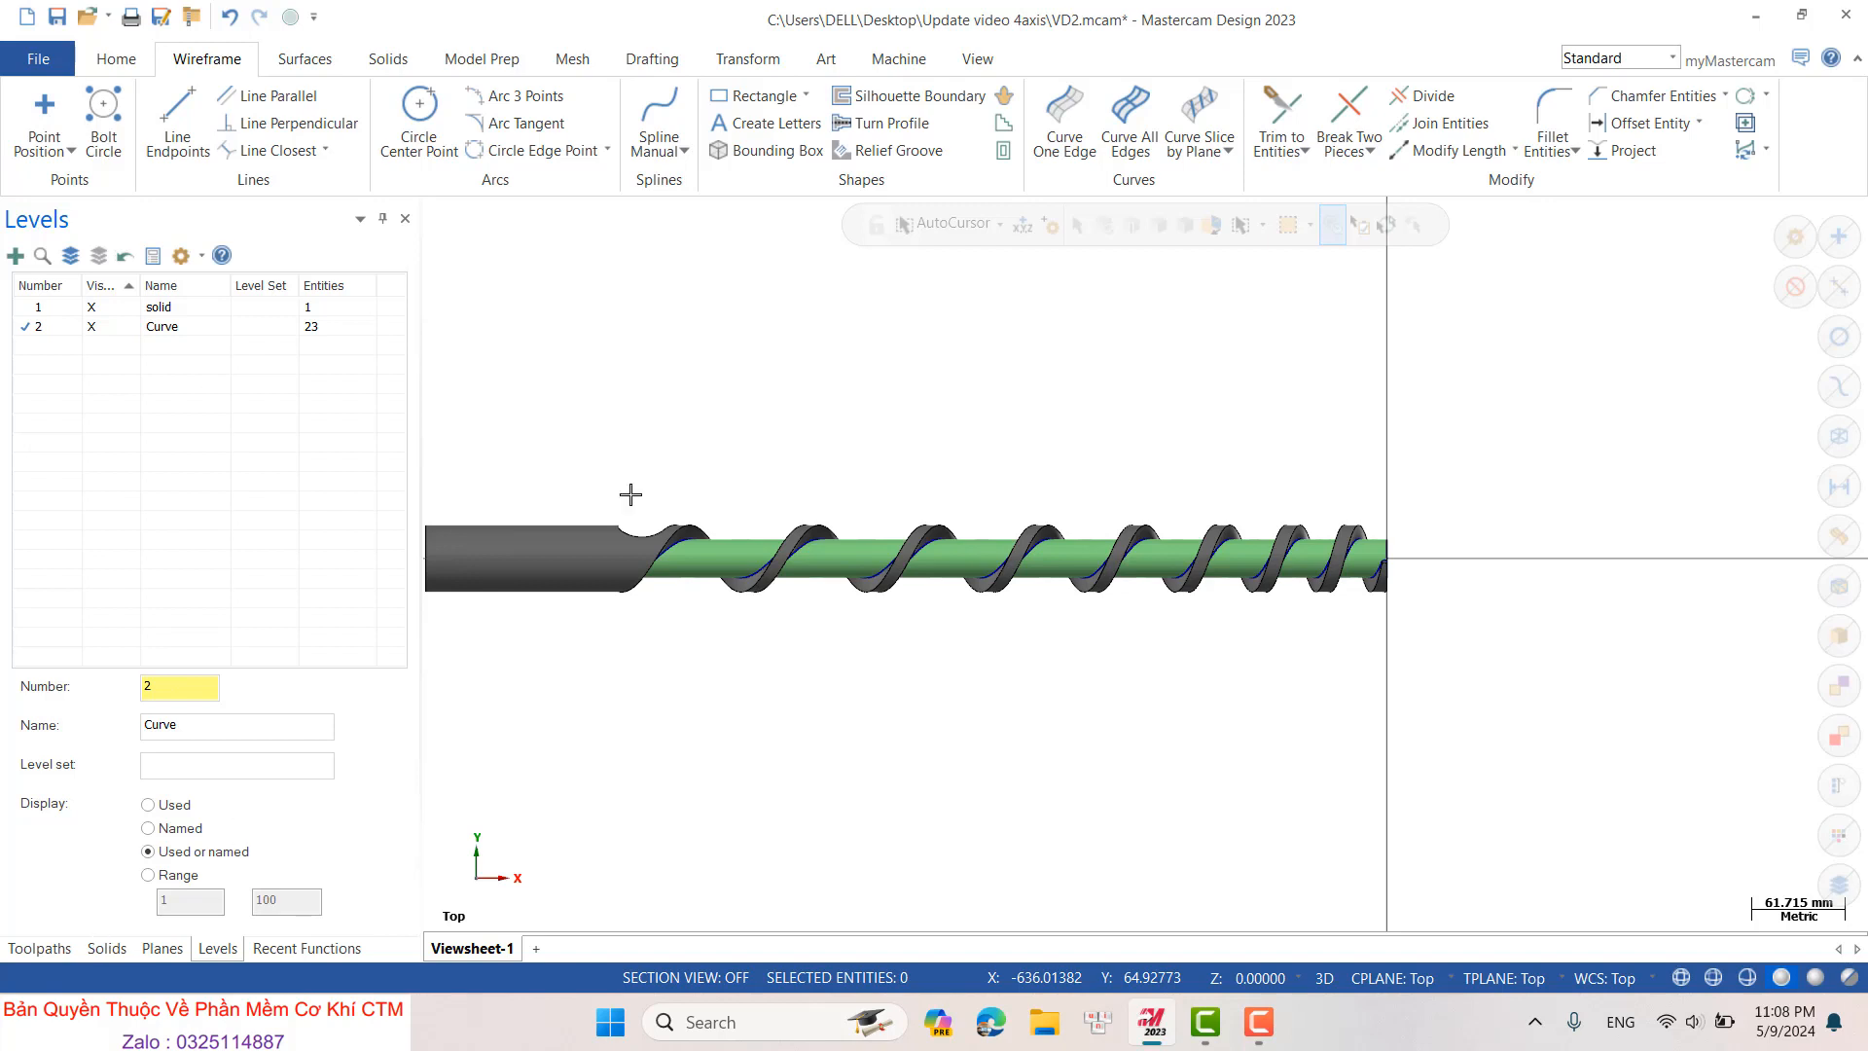
right_click(622, 326)
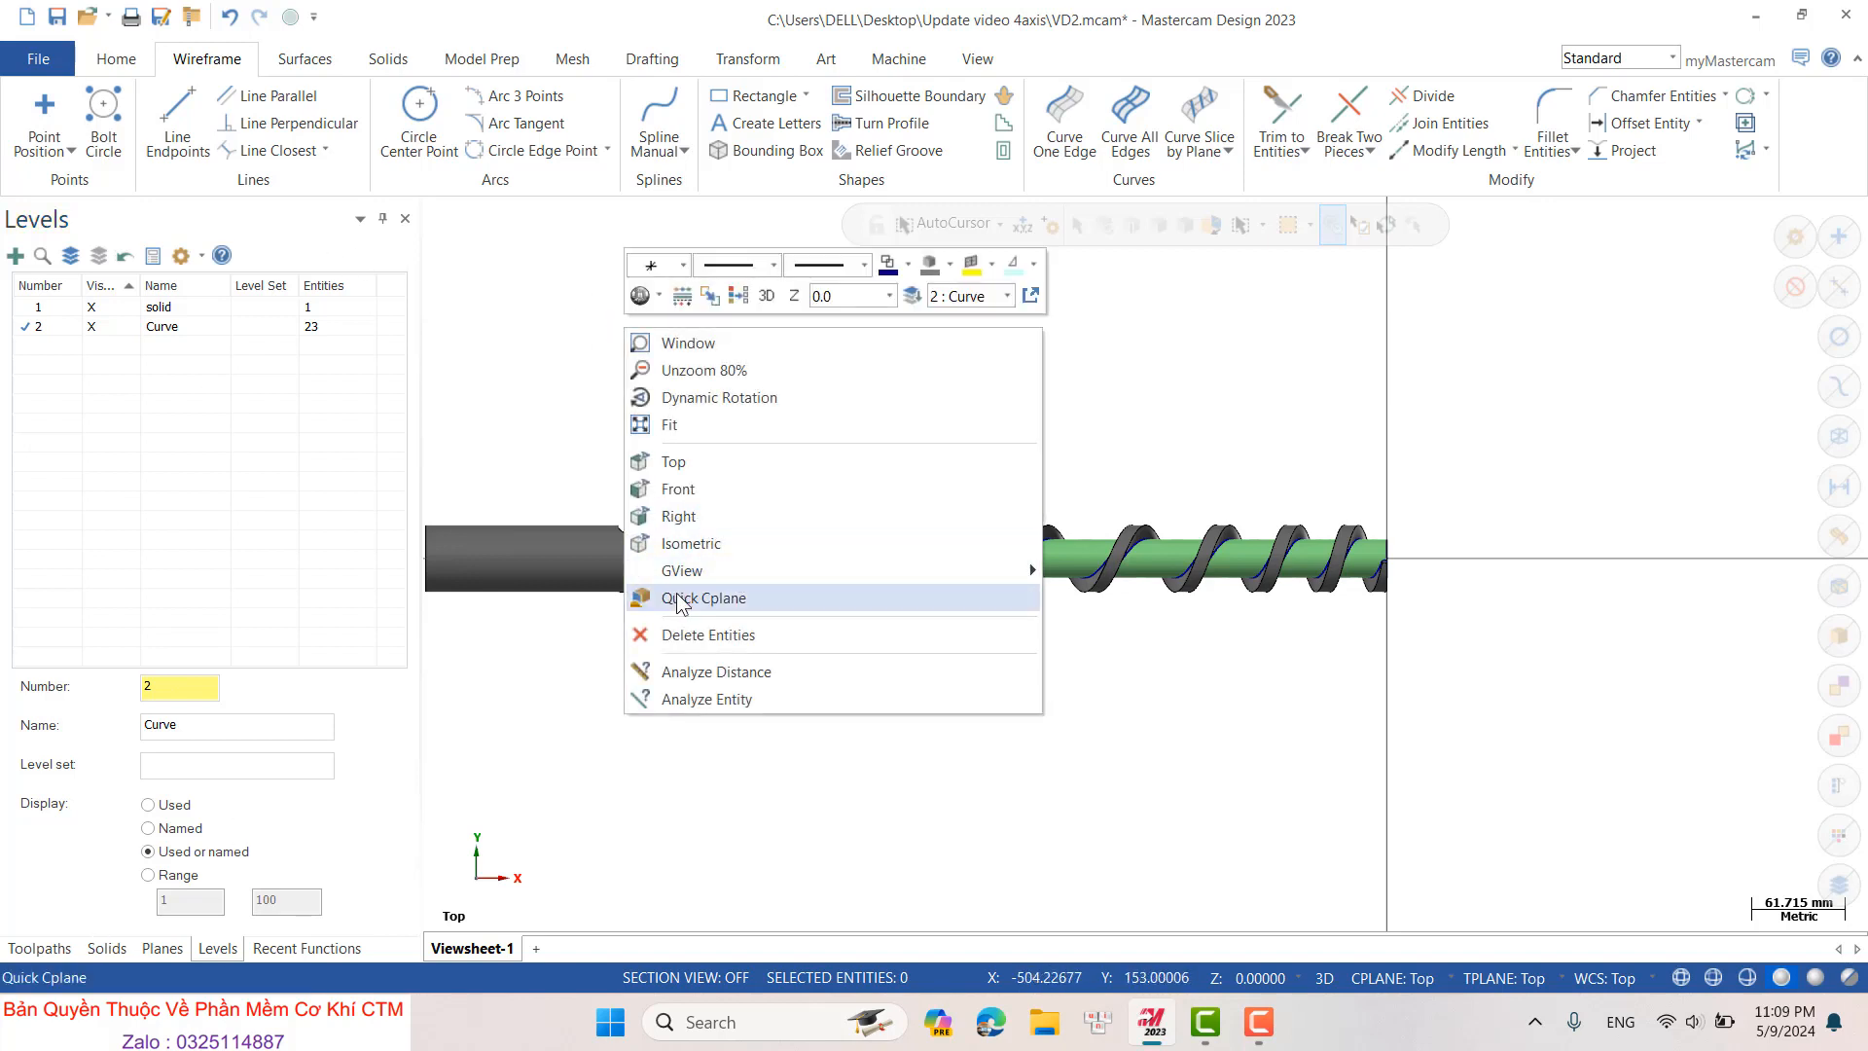
left_click(681, 542)
left_click(977, 58)
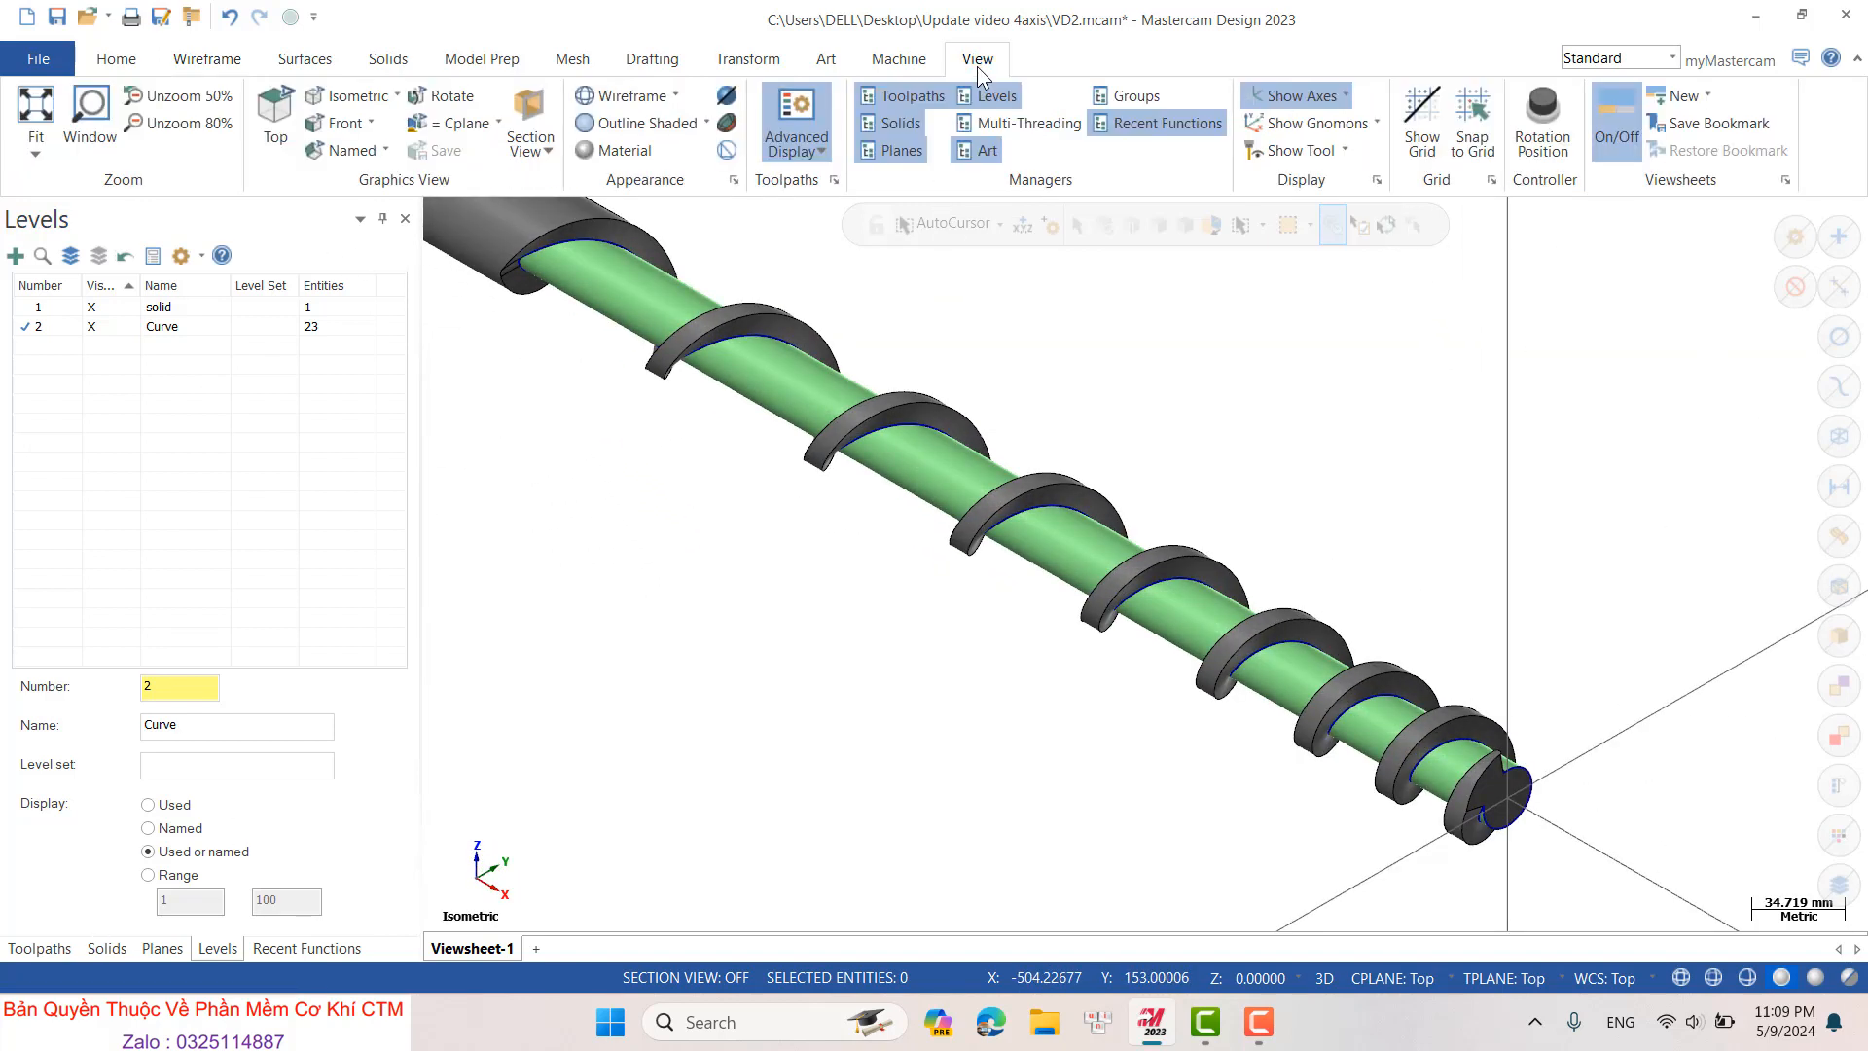
left_click(1308, 122)
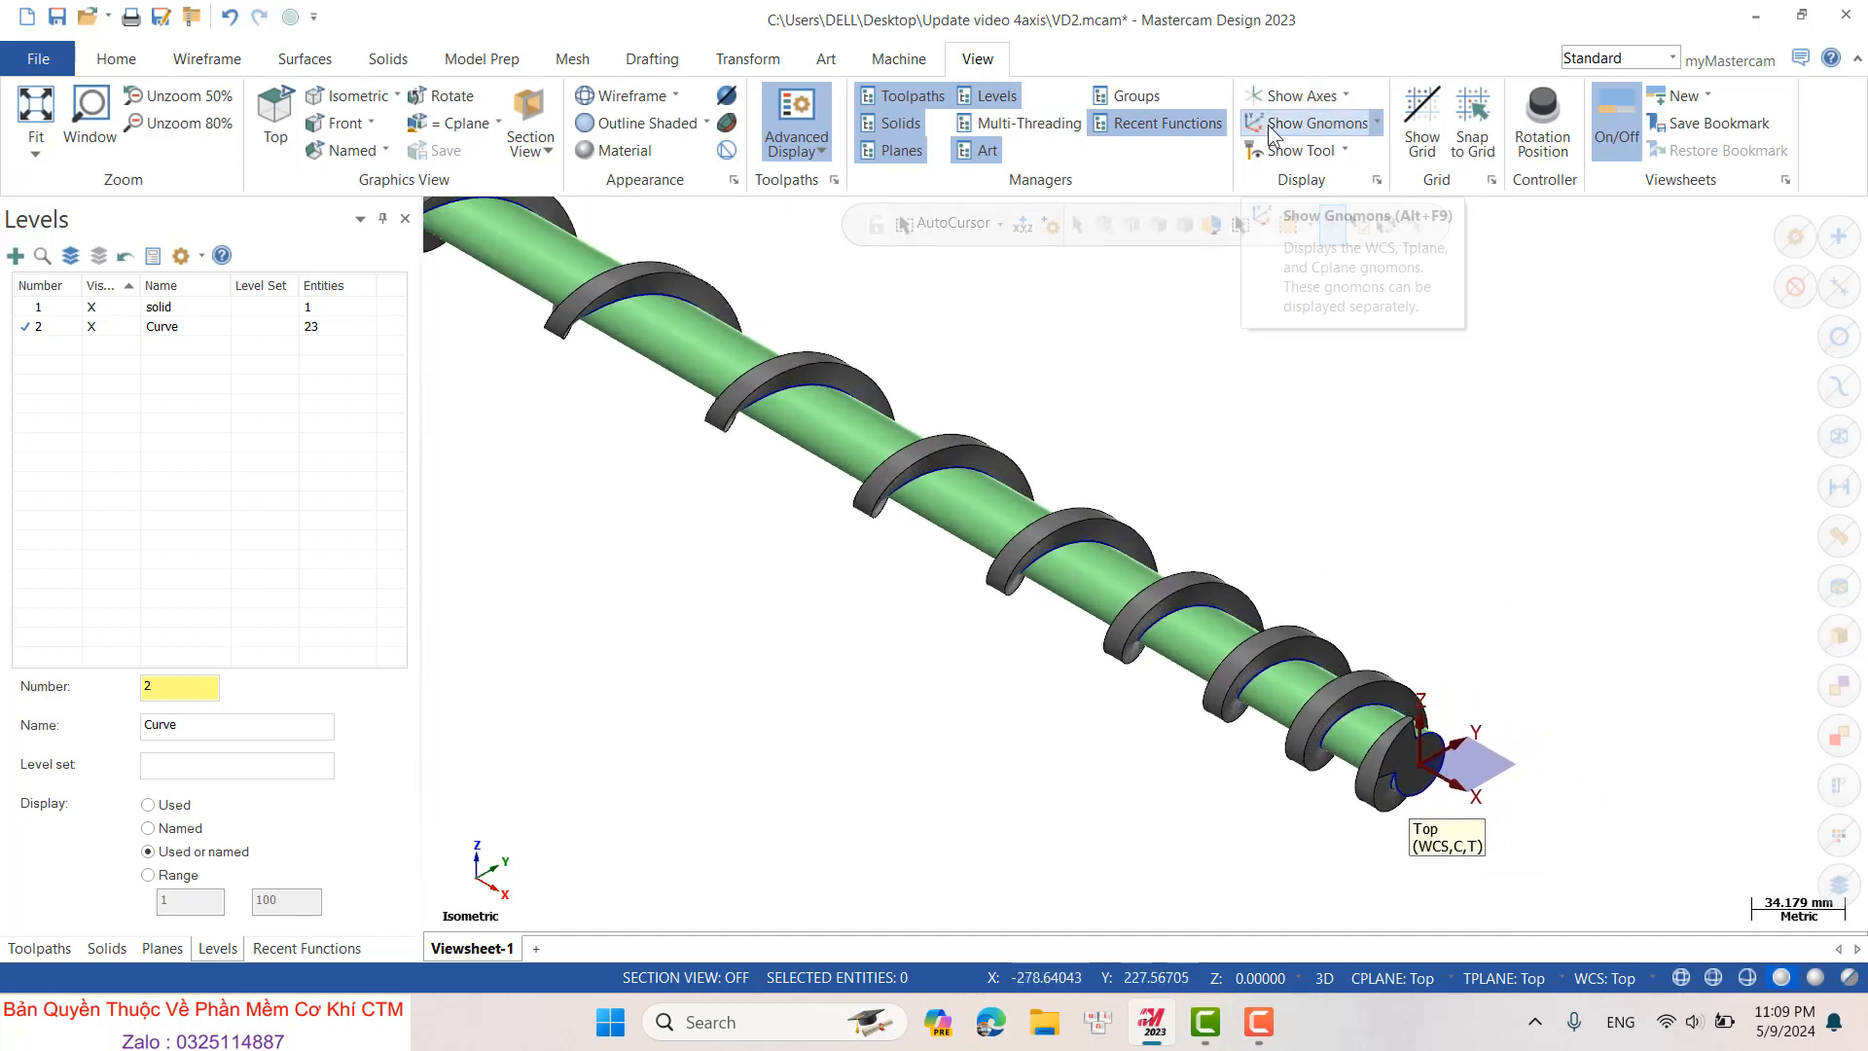
- Check the WCS orientation at the screw's end in the front, top and isometric views, and hide the gnomons
right_click(1224, 489)
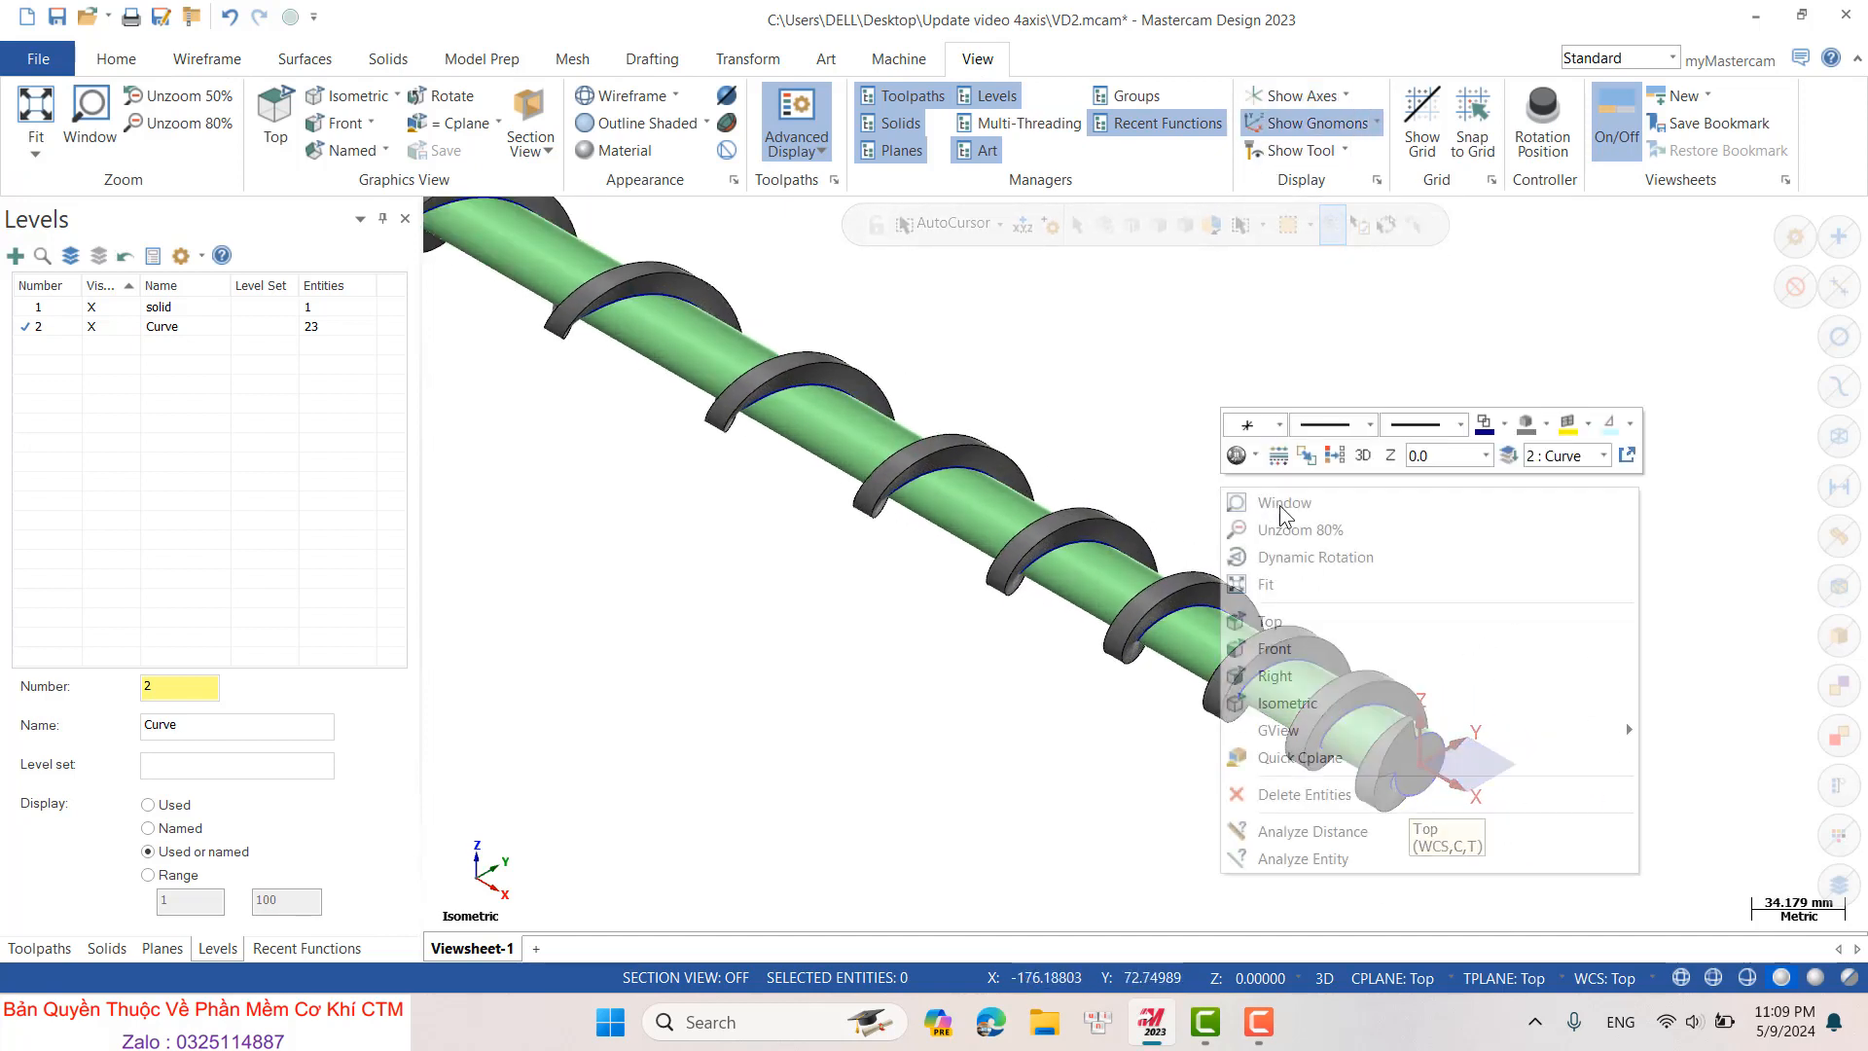
left_click(1274, 648)
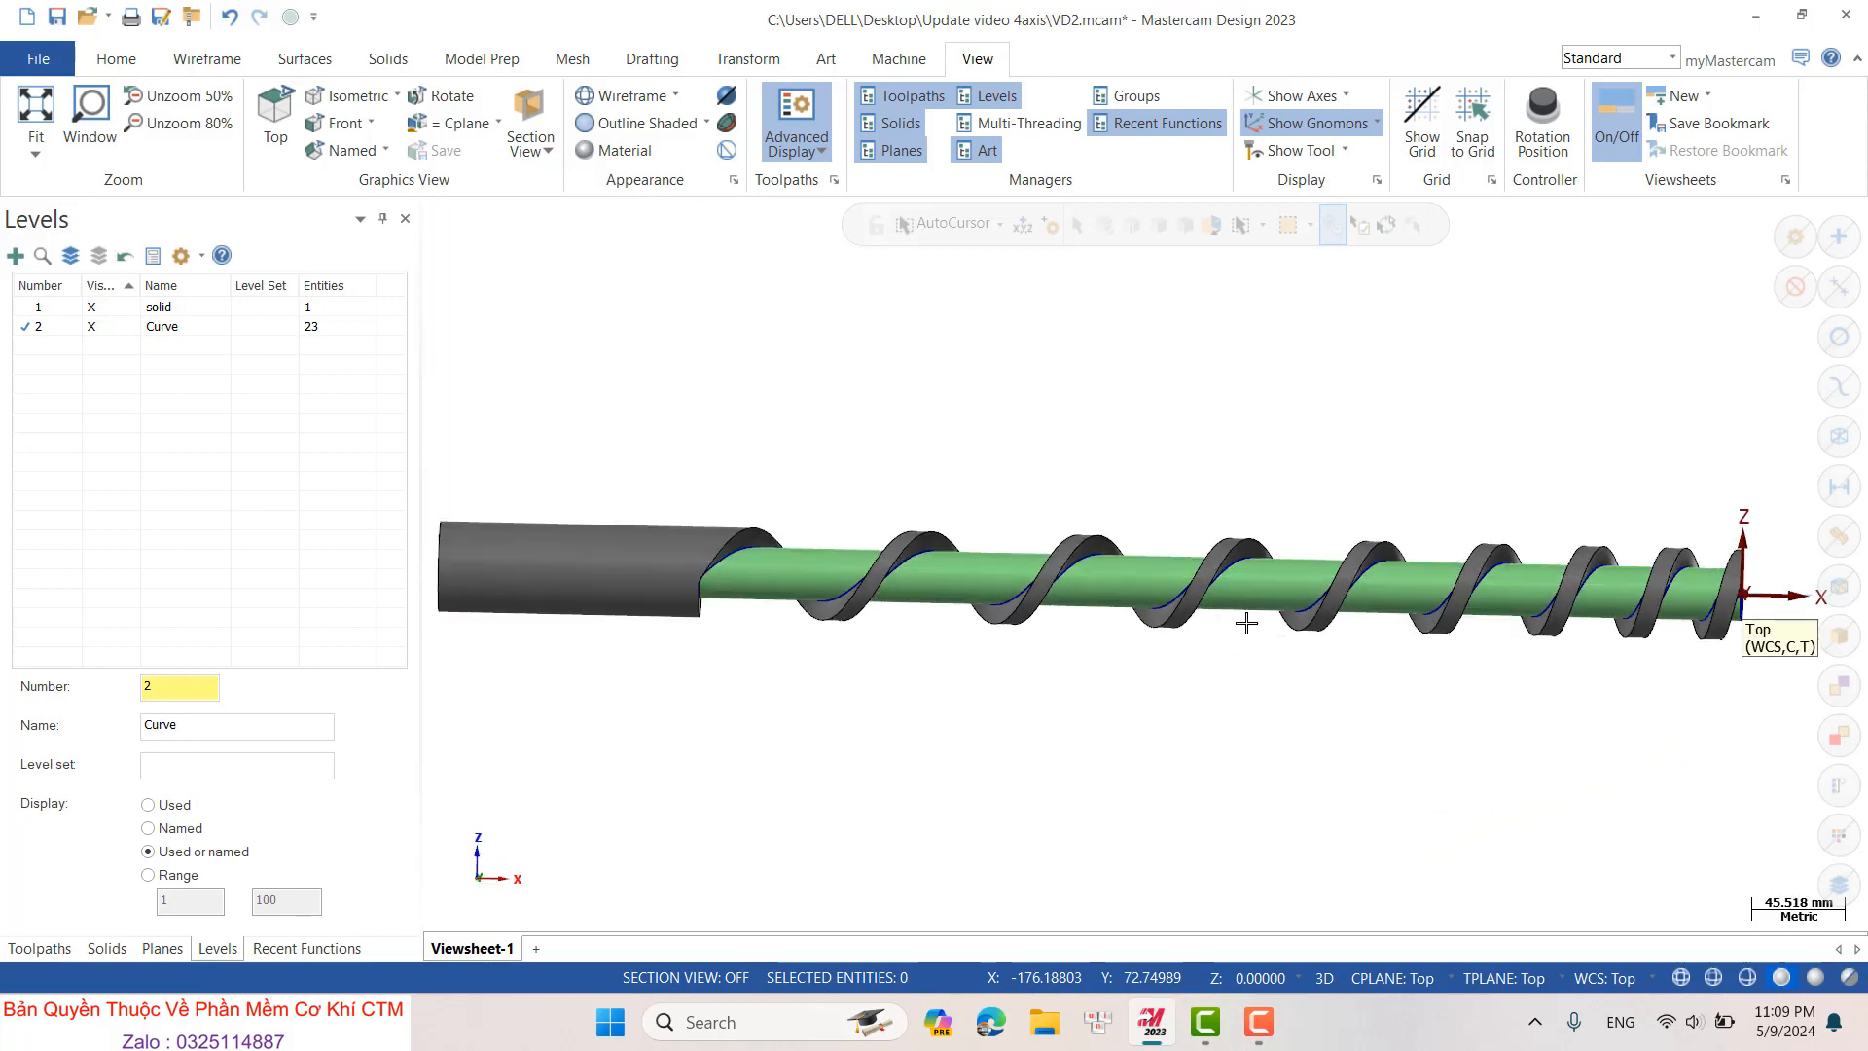
right_click(1510, 434)
left_click(1492, 564)
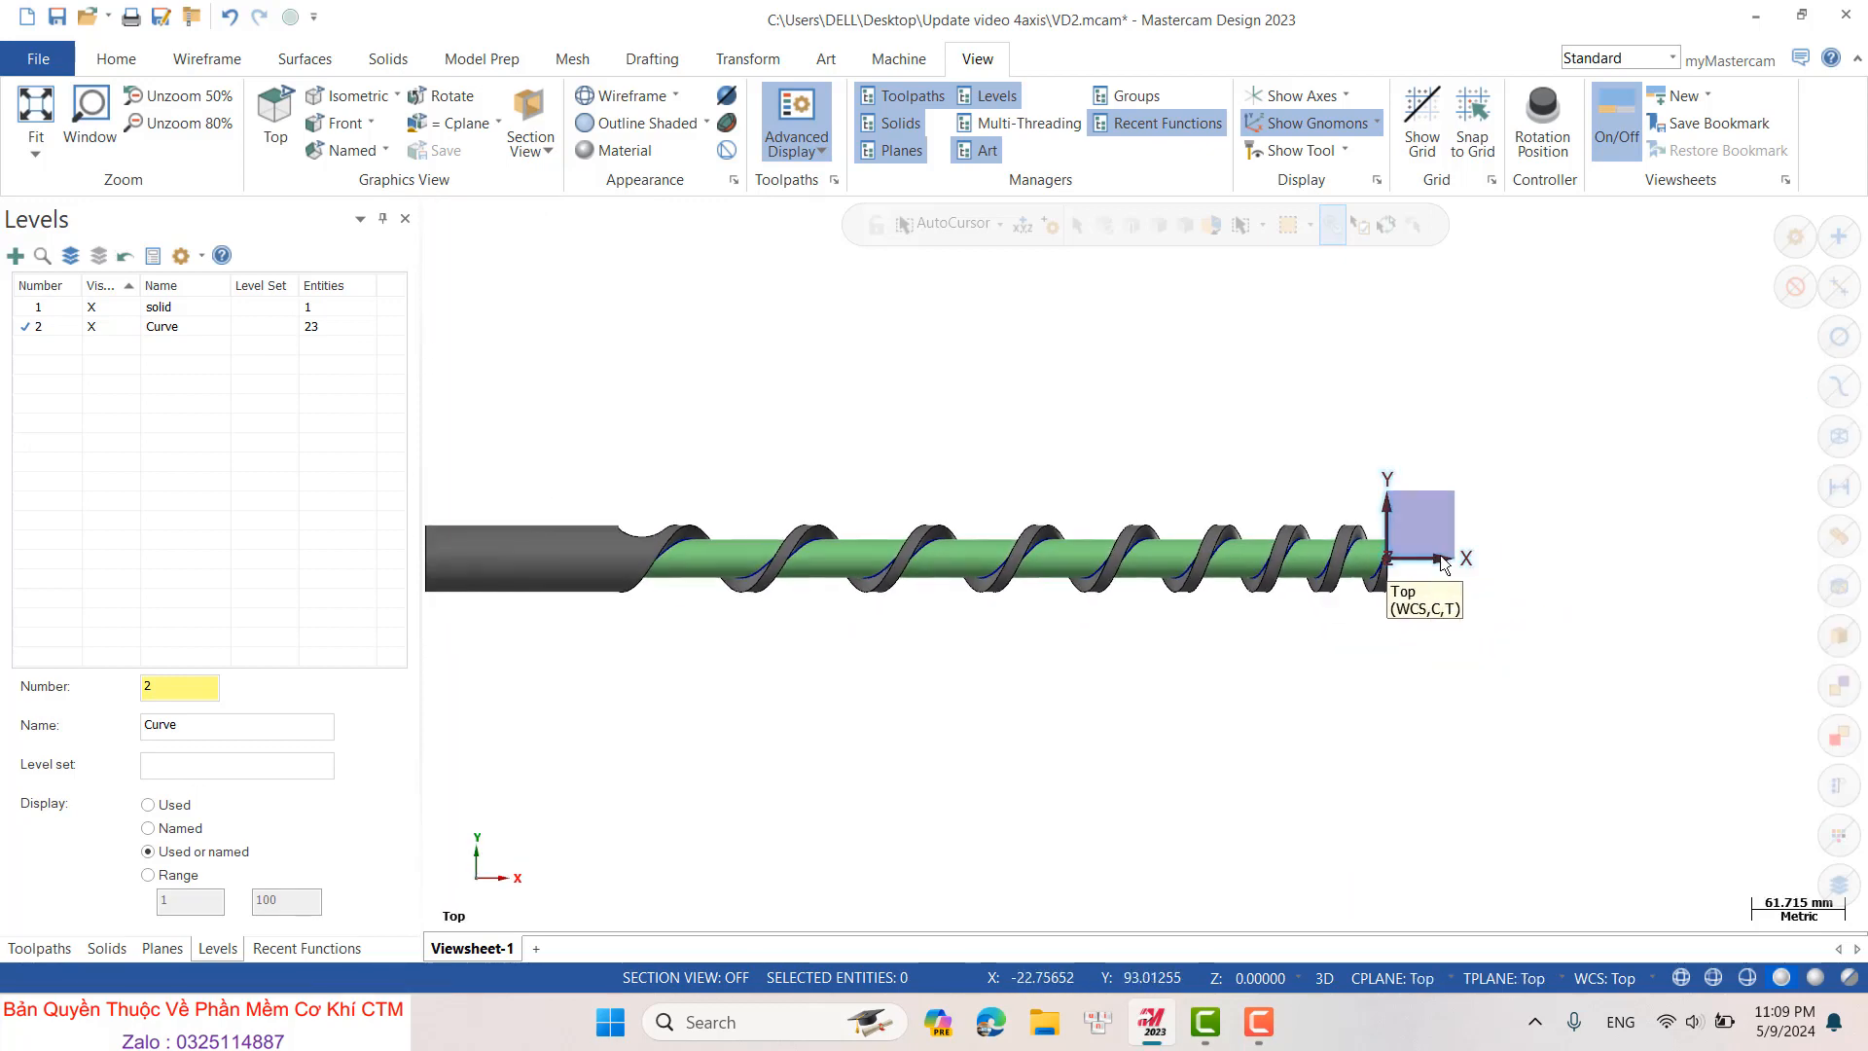
right_click(1446, 419)
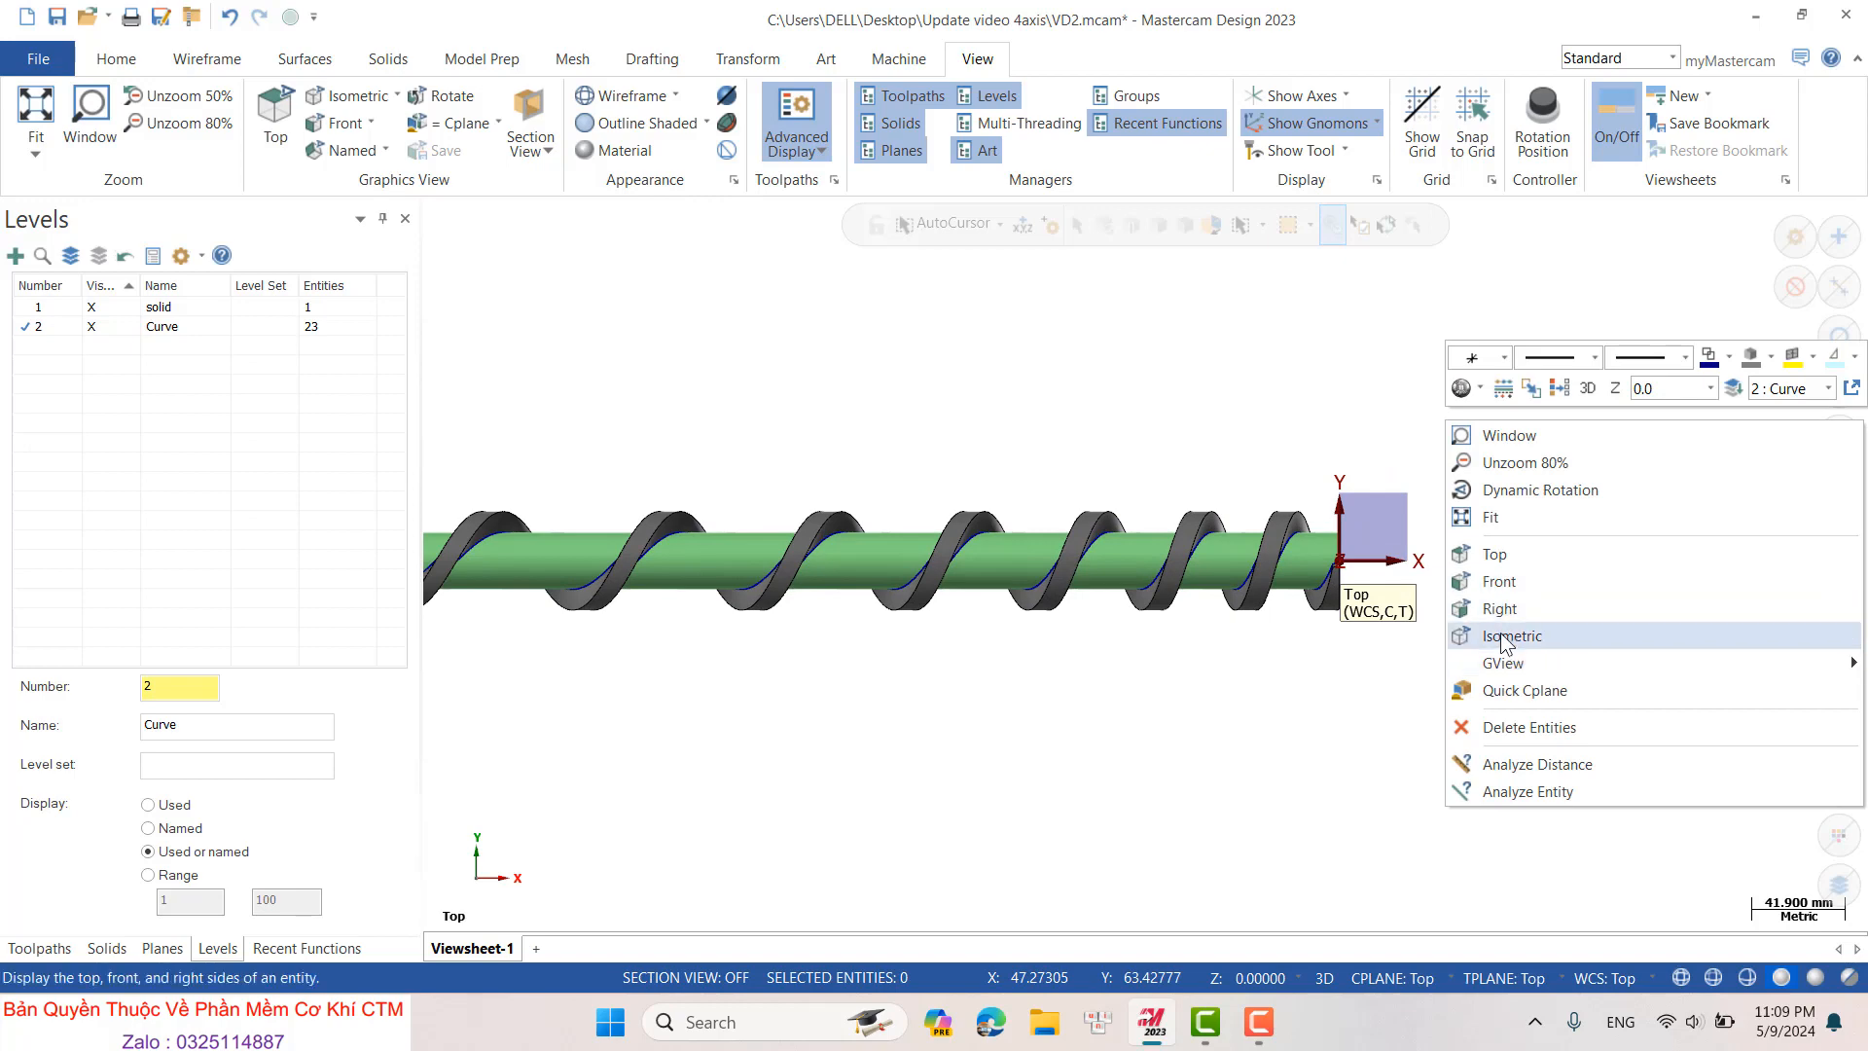
left_click(1501, 633)
left_click(1317, 124)
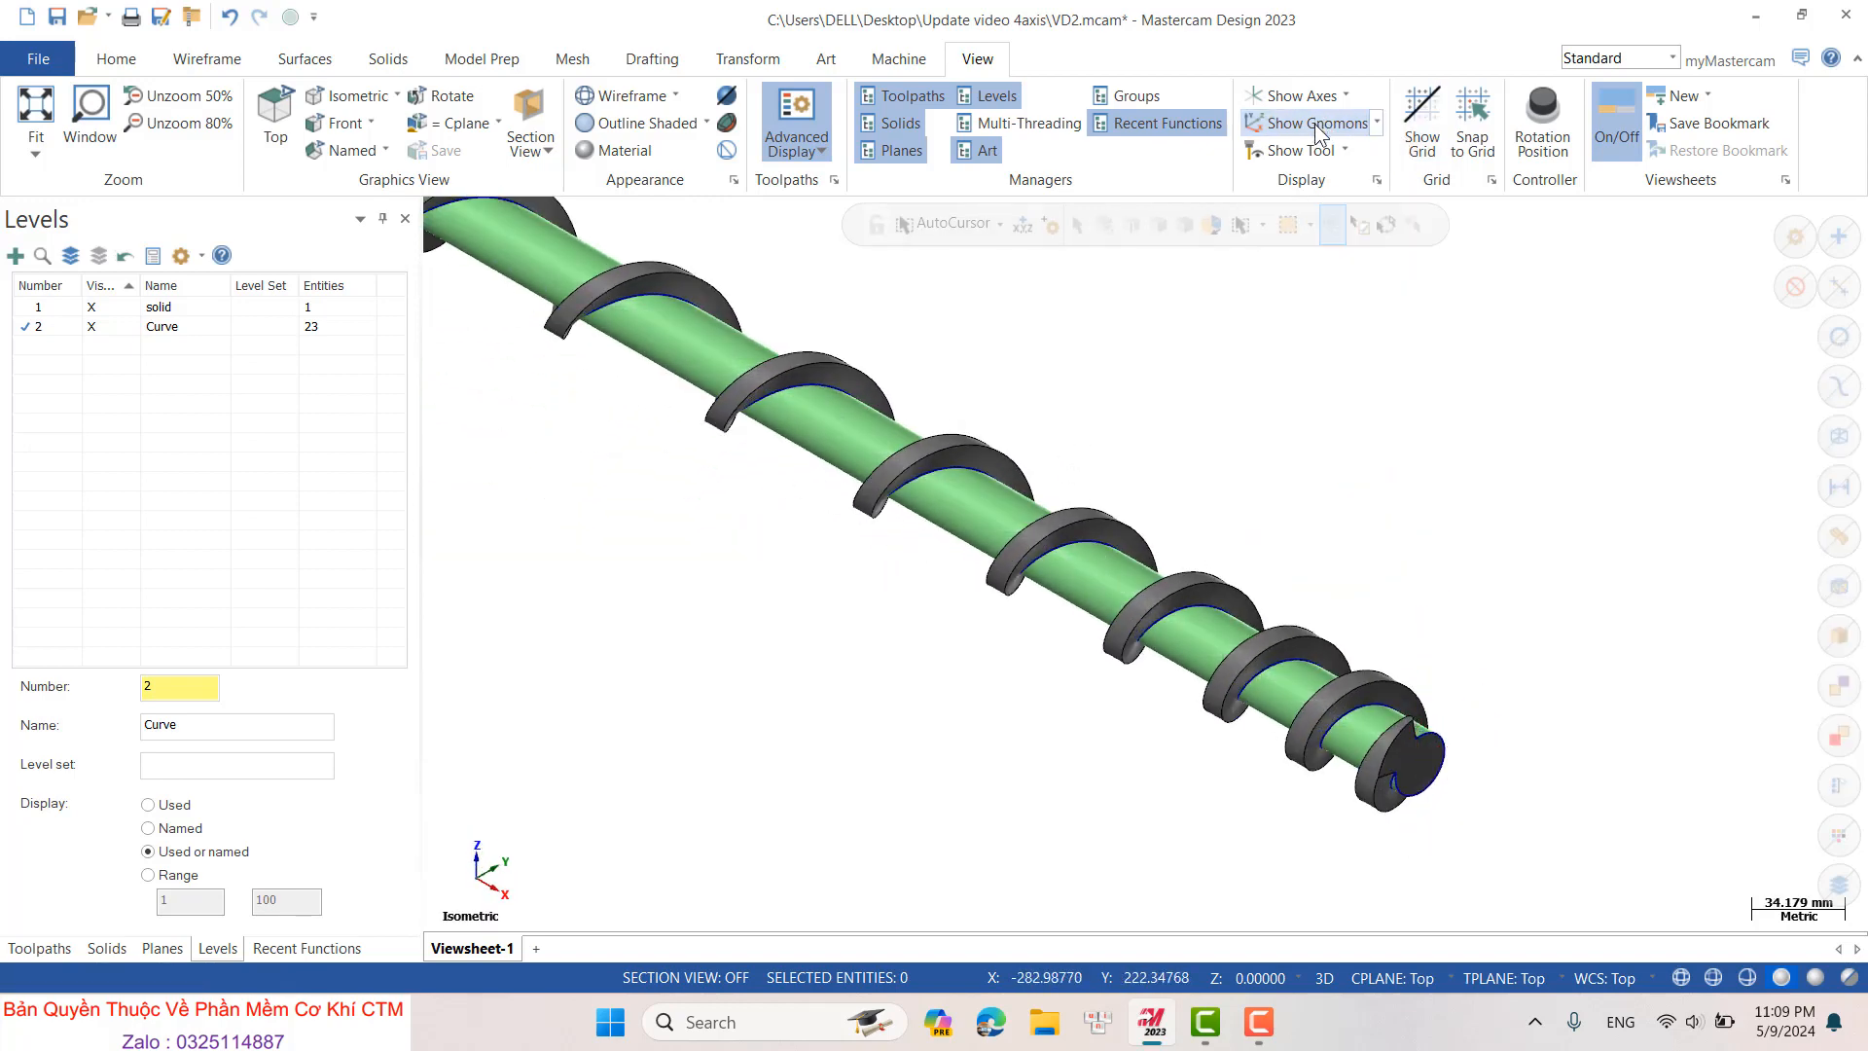
- Hide the solid level, inspect the edge curves along the whole screw, and show the solid level again
scroll(1283, 606, "down", 3)
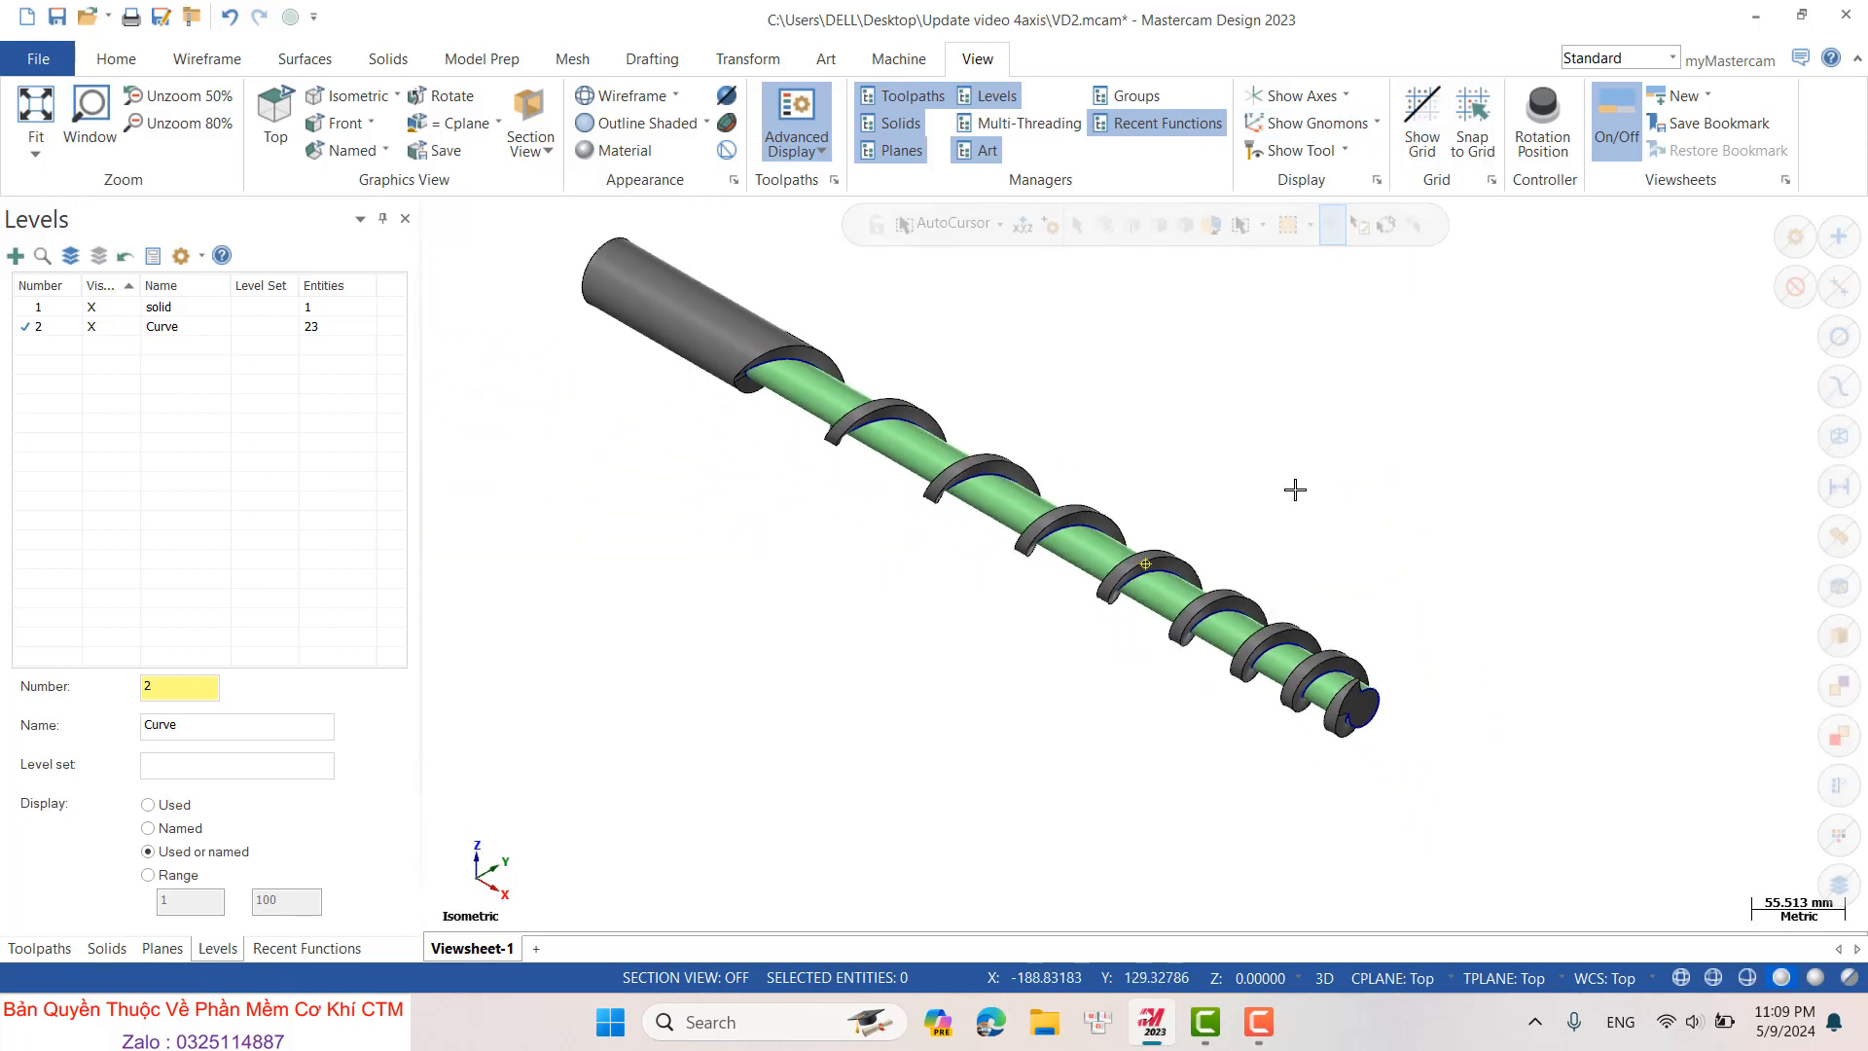
middle_click_drag(1294, 489, 1346, 489)
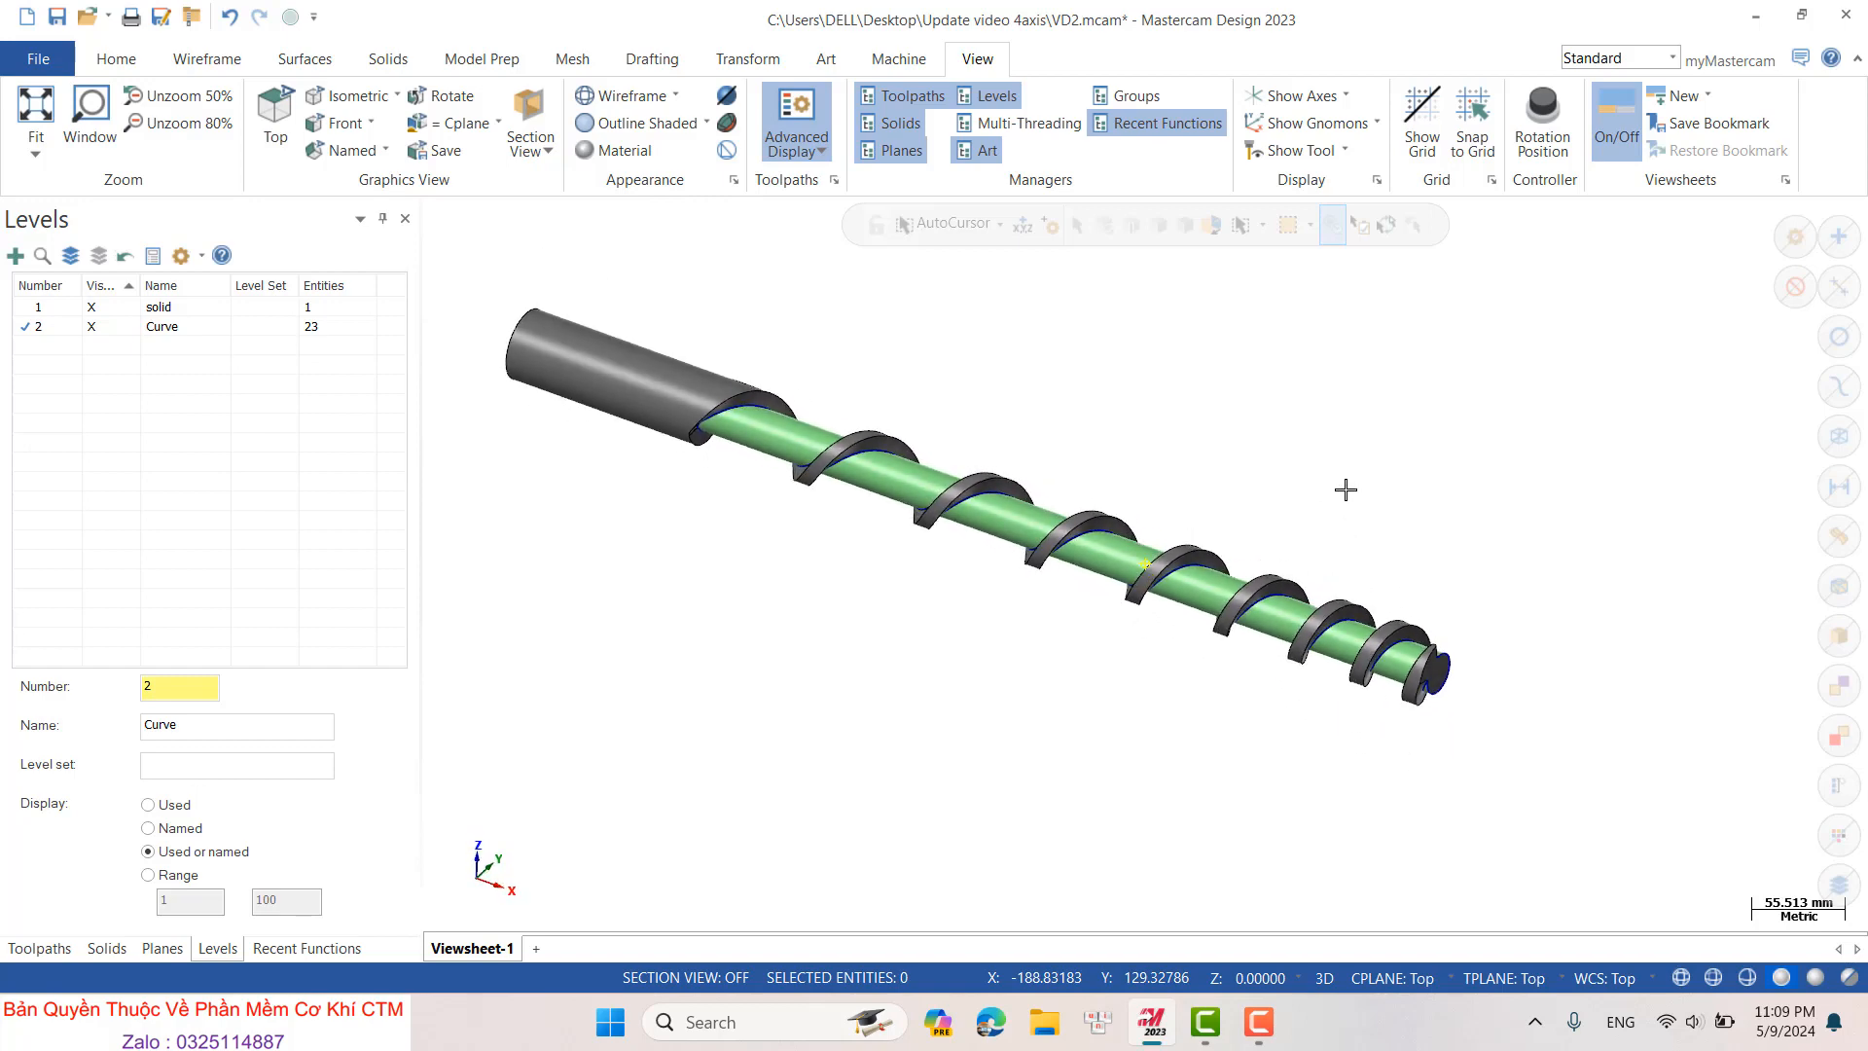
scroll(1345, 489, "up", 8)
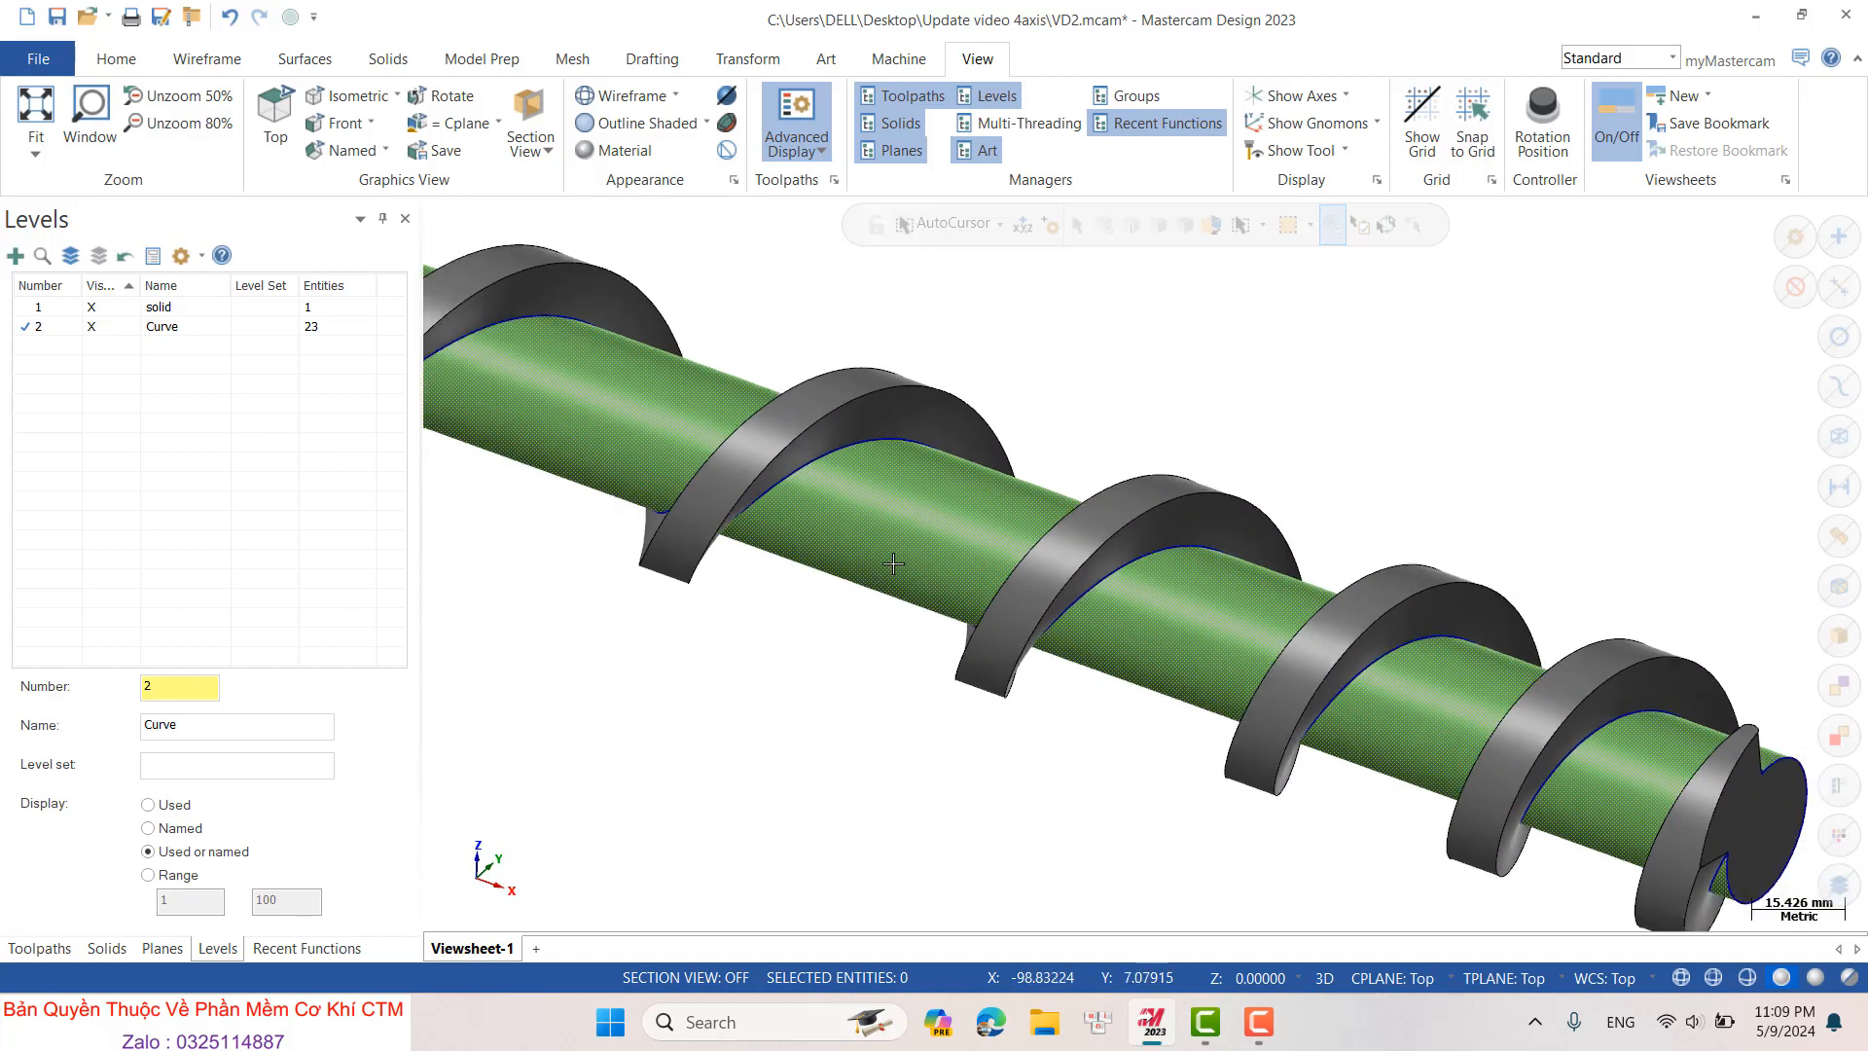
scroll(893, 564, "down", 2)
left_click(93, 308)
scroll(943, 616, "down", 3)
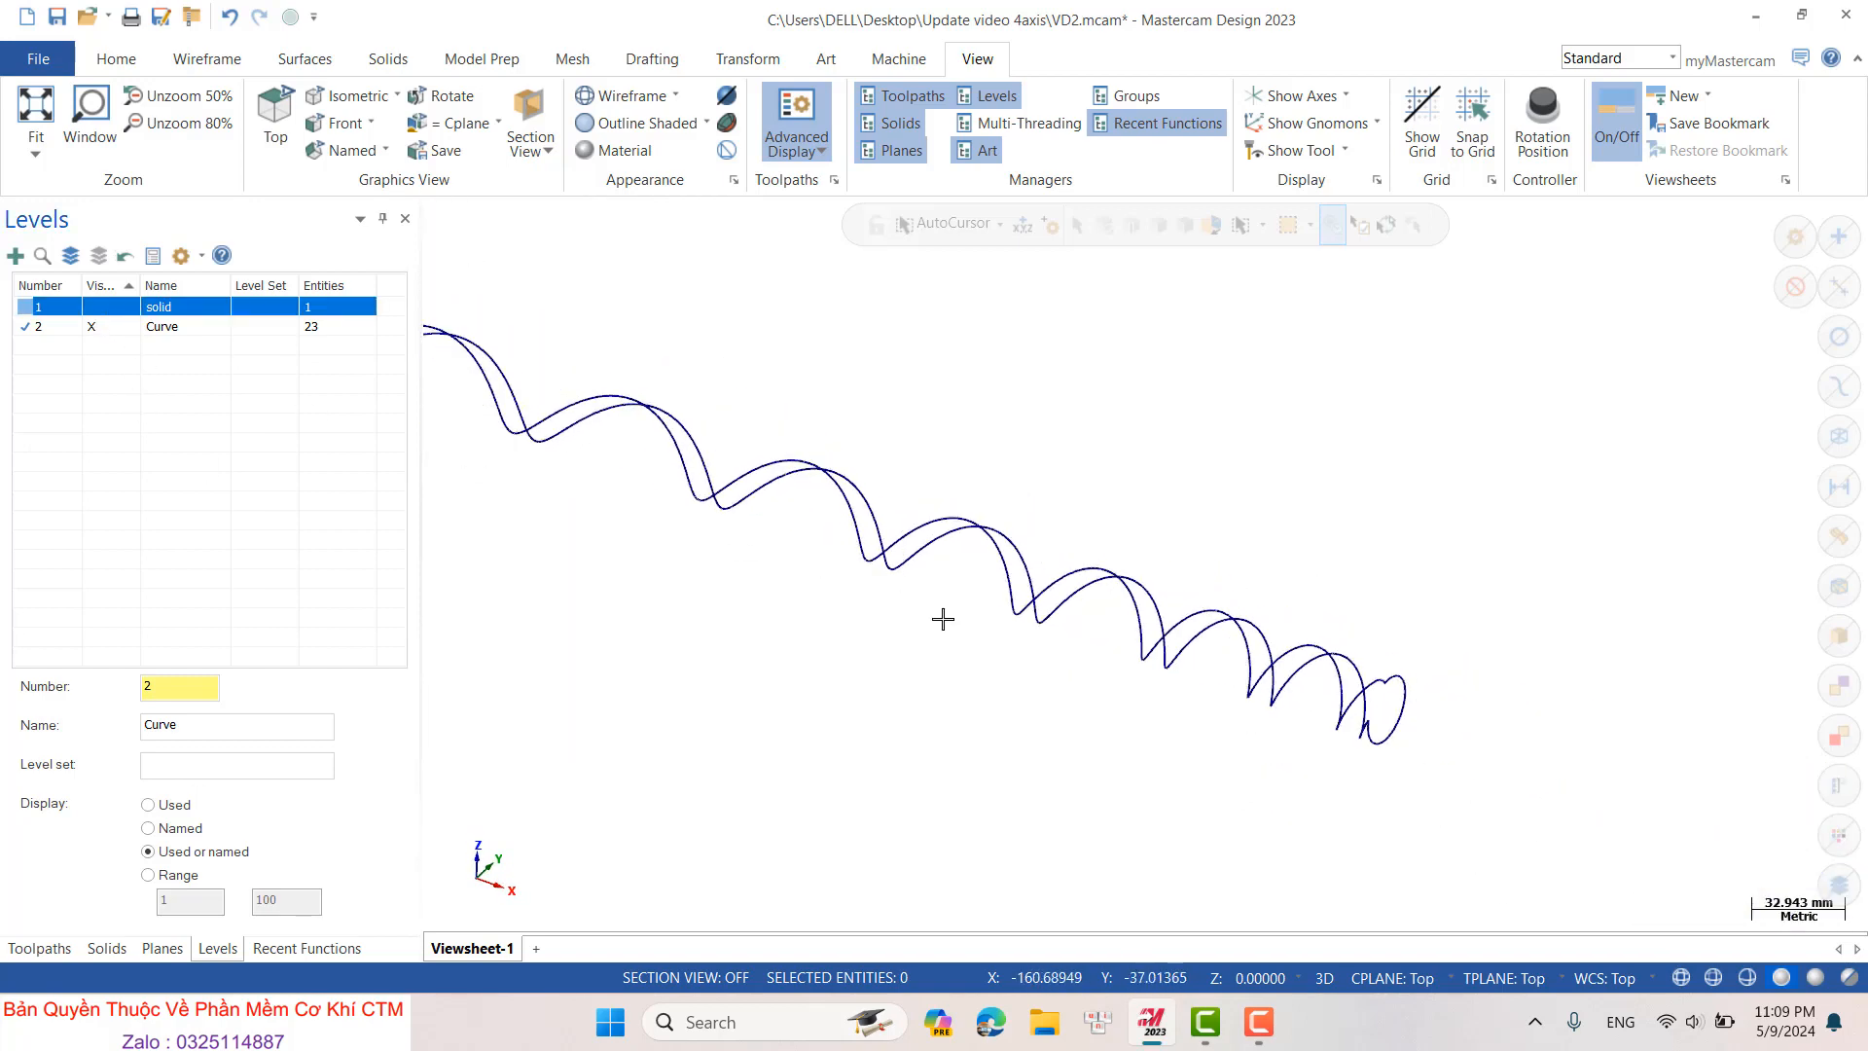
middle_click_drag(1145, 403, 1046, 516)
scroll(1264, 554, "up", 6)
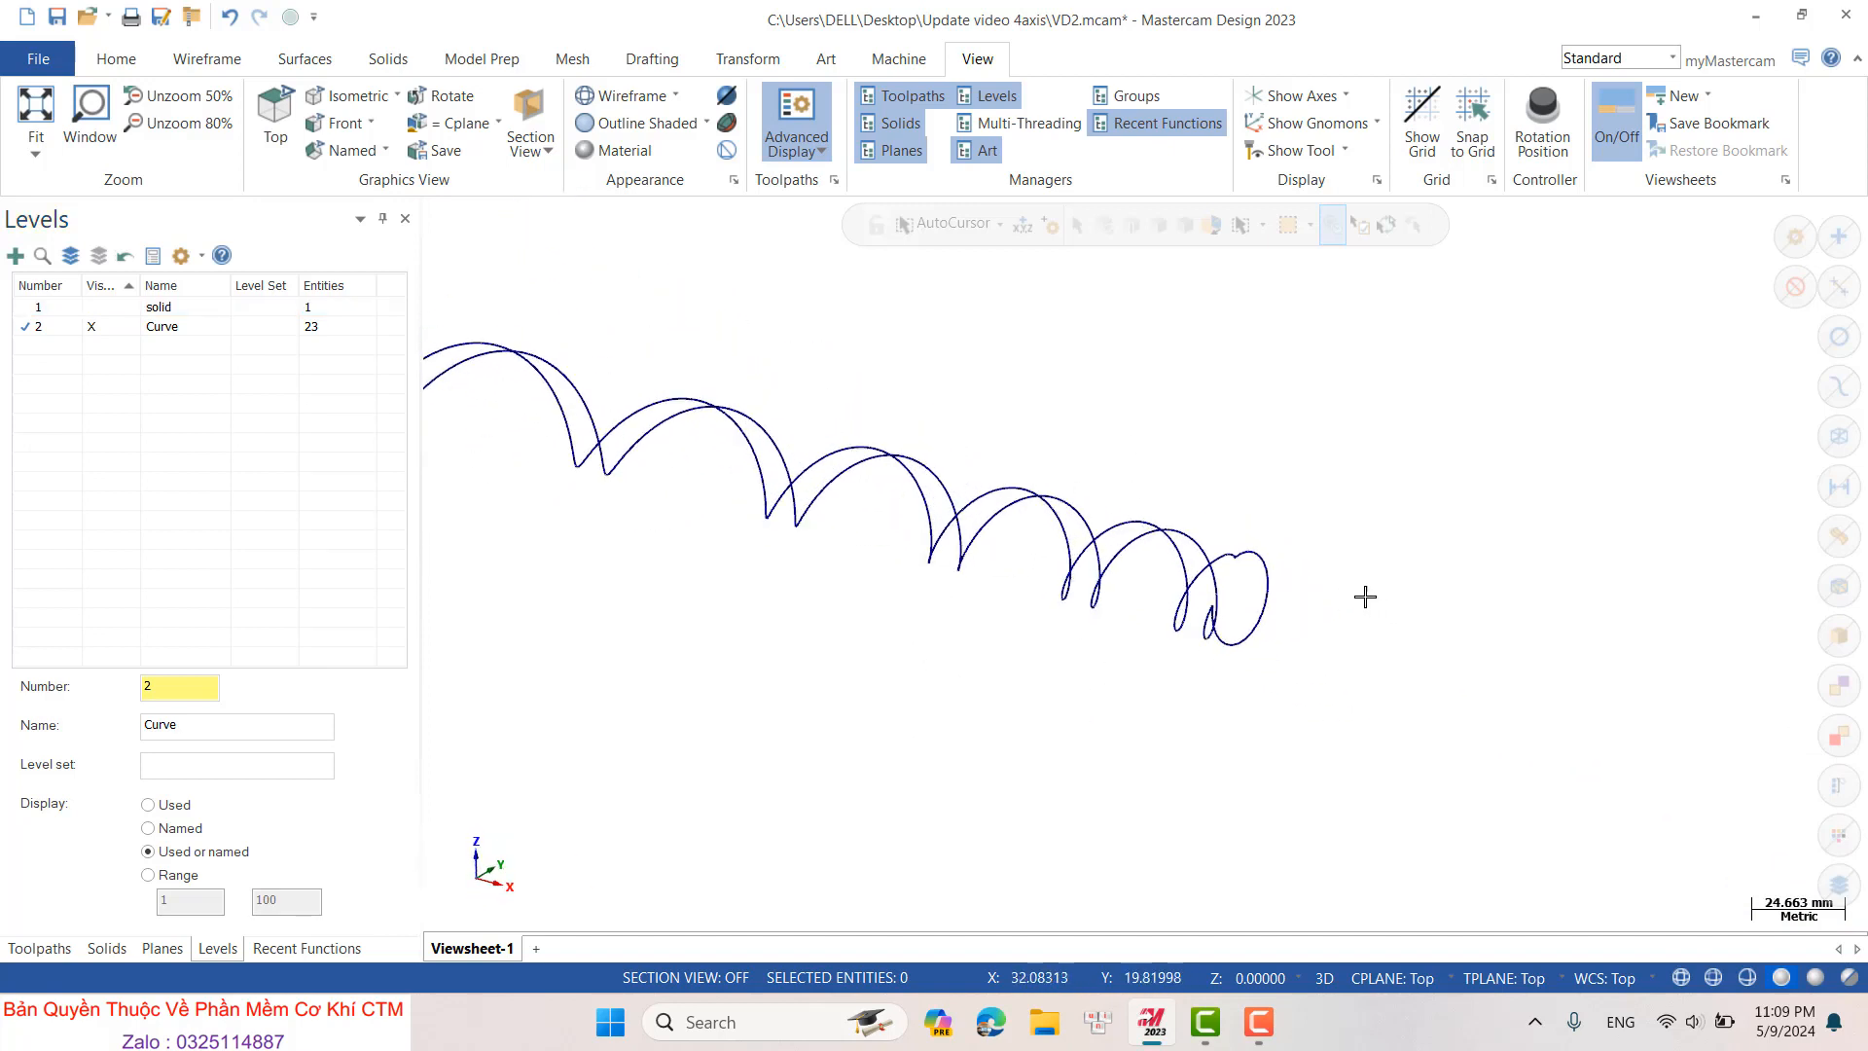
scroll(1290, 552, "down", 4)
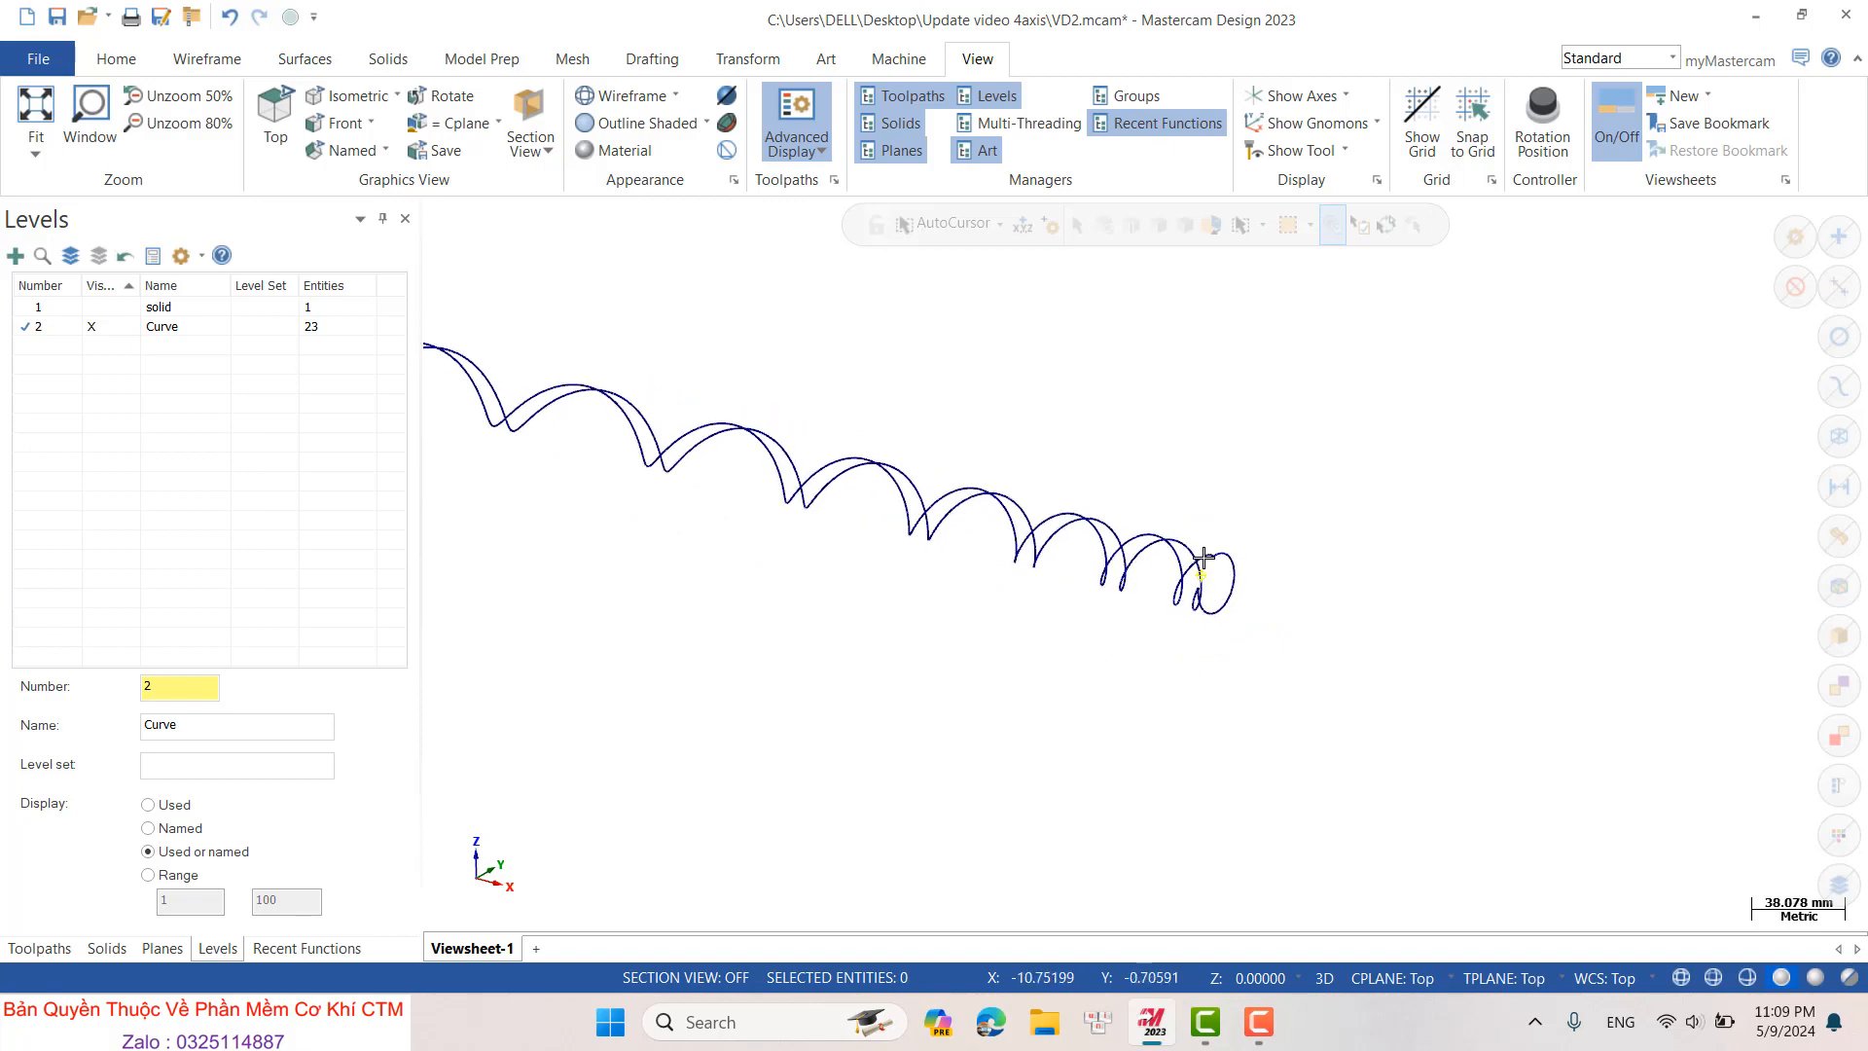
mouse_move(1202, 572)
middle_mouse_down()
mouse_move(1234, 535)
mouse_move(1228, 556)
mouse_move(973, 486)
mouse_move(667, 458)
mouse_move(680, 538)
middle_mouse_up()
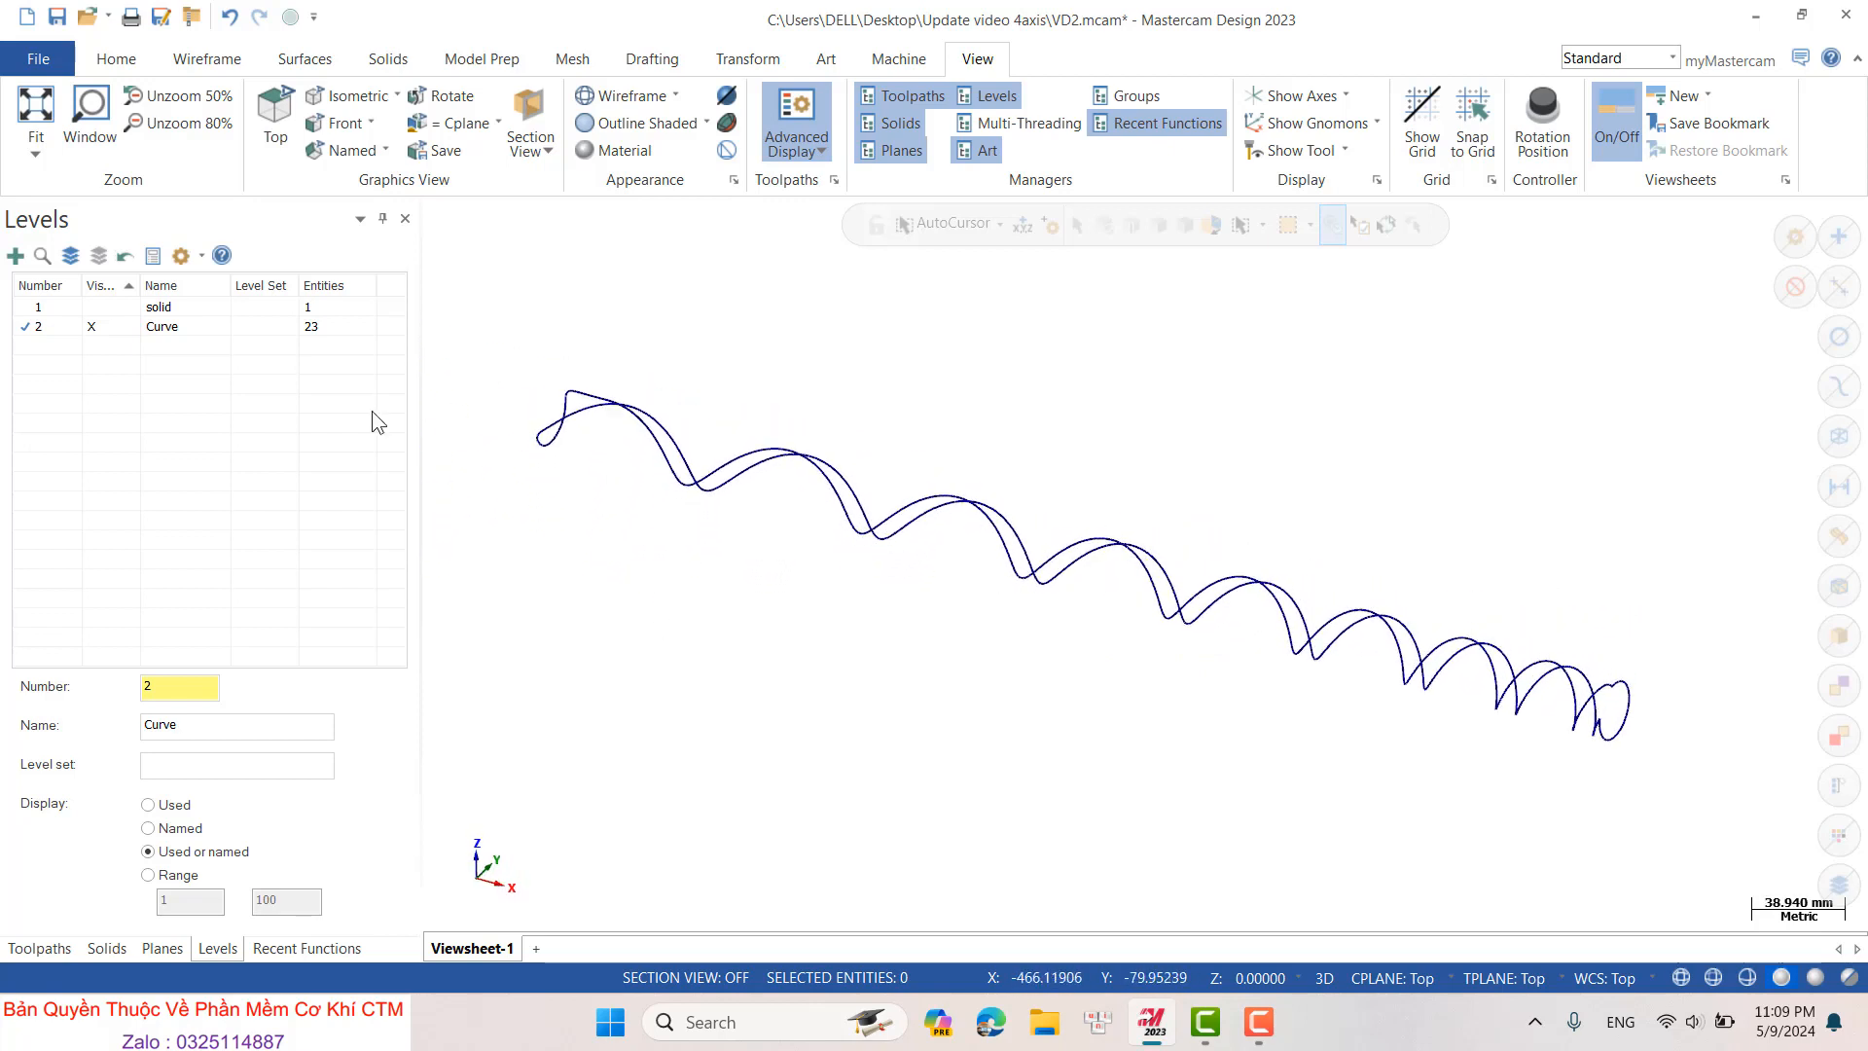
left_click(90, 311)
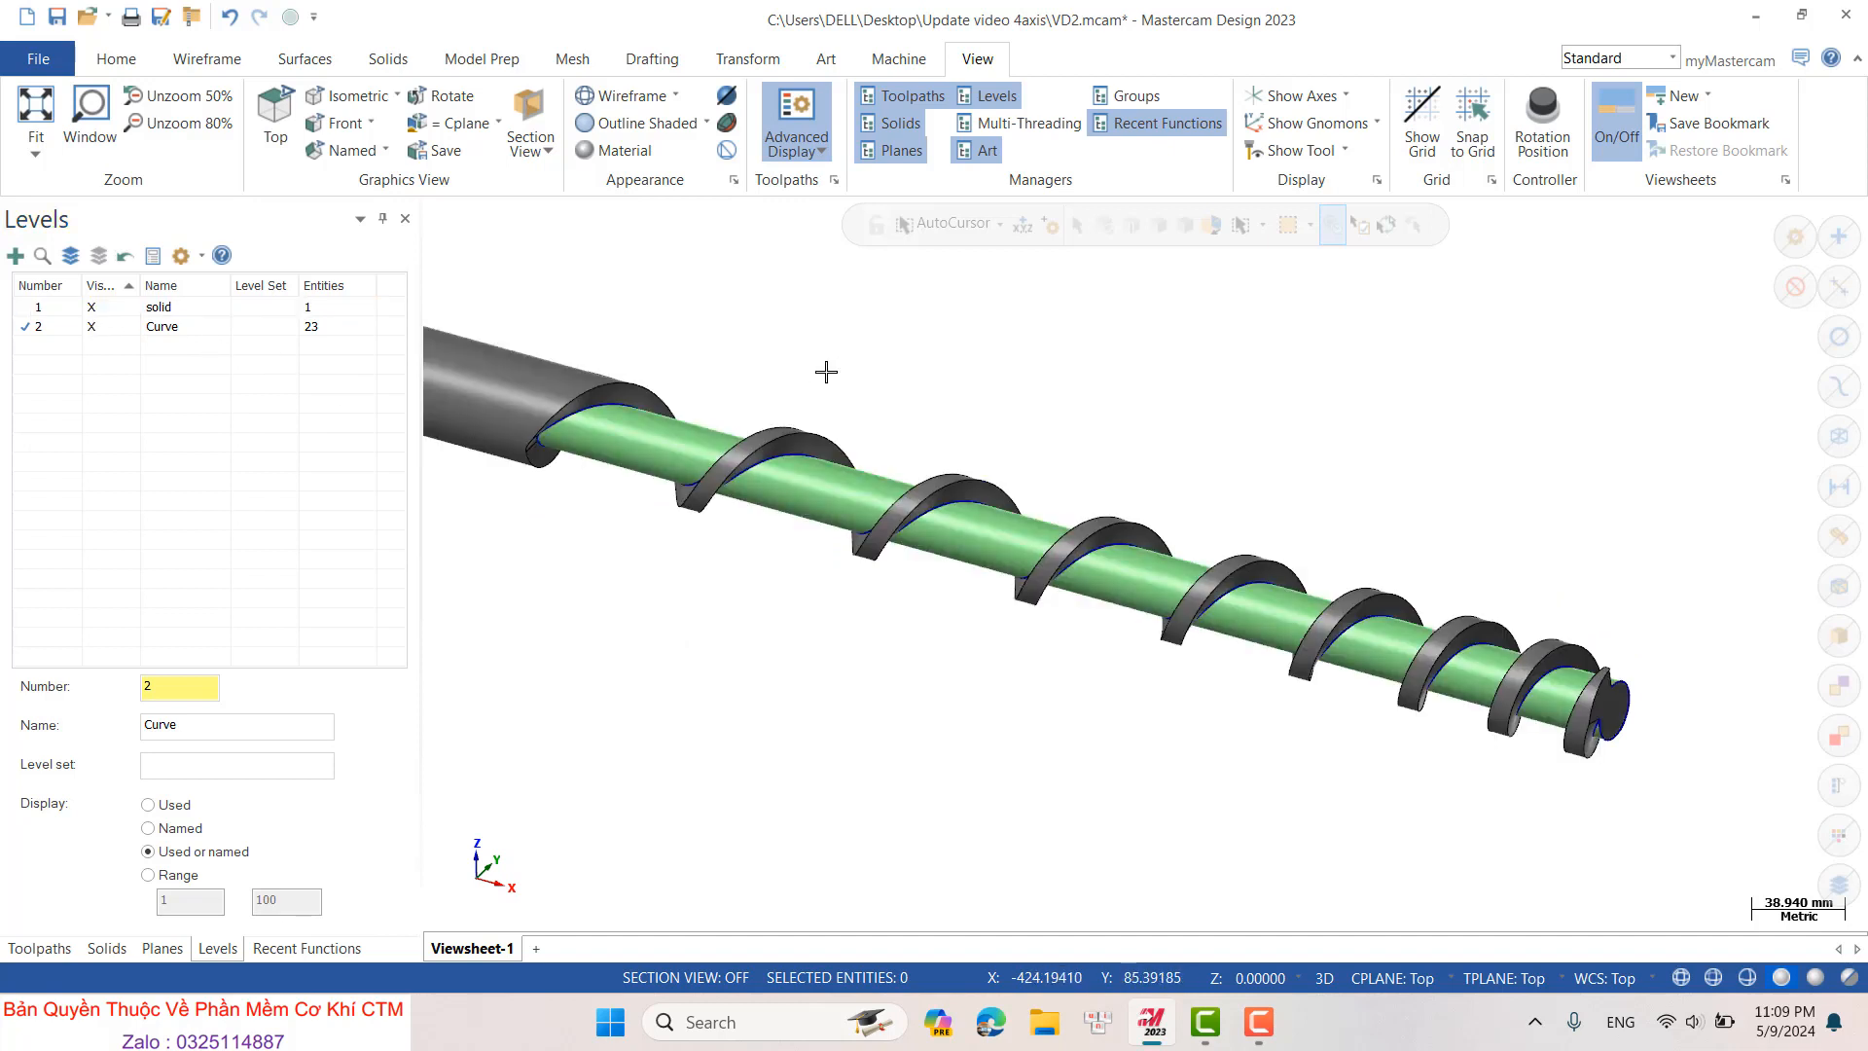
- Add the MILL 4 - AXIS VMC mill machine and open its stock setup
left_click(893, 60)
left_click(35, 148)
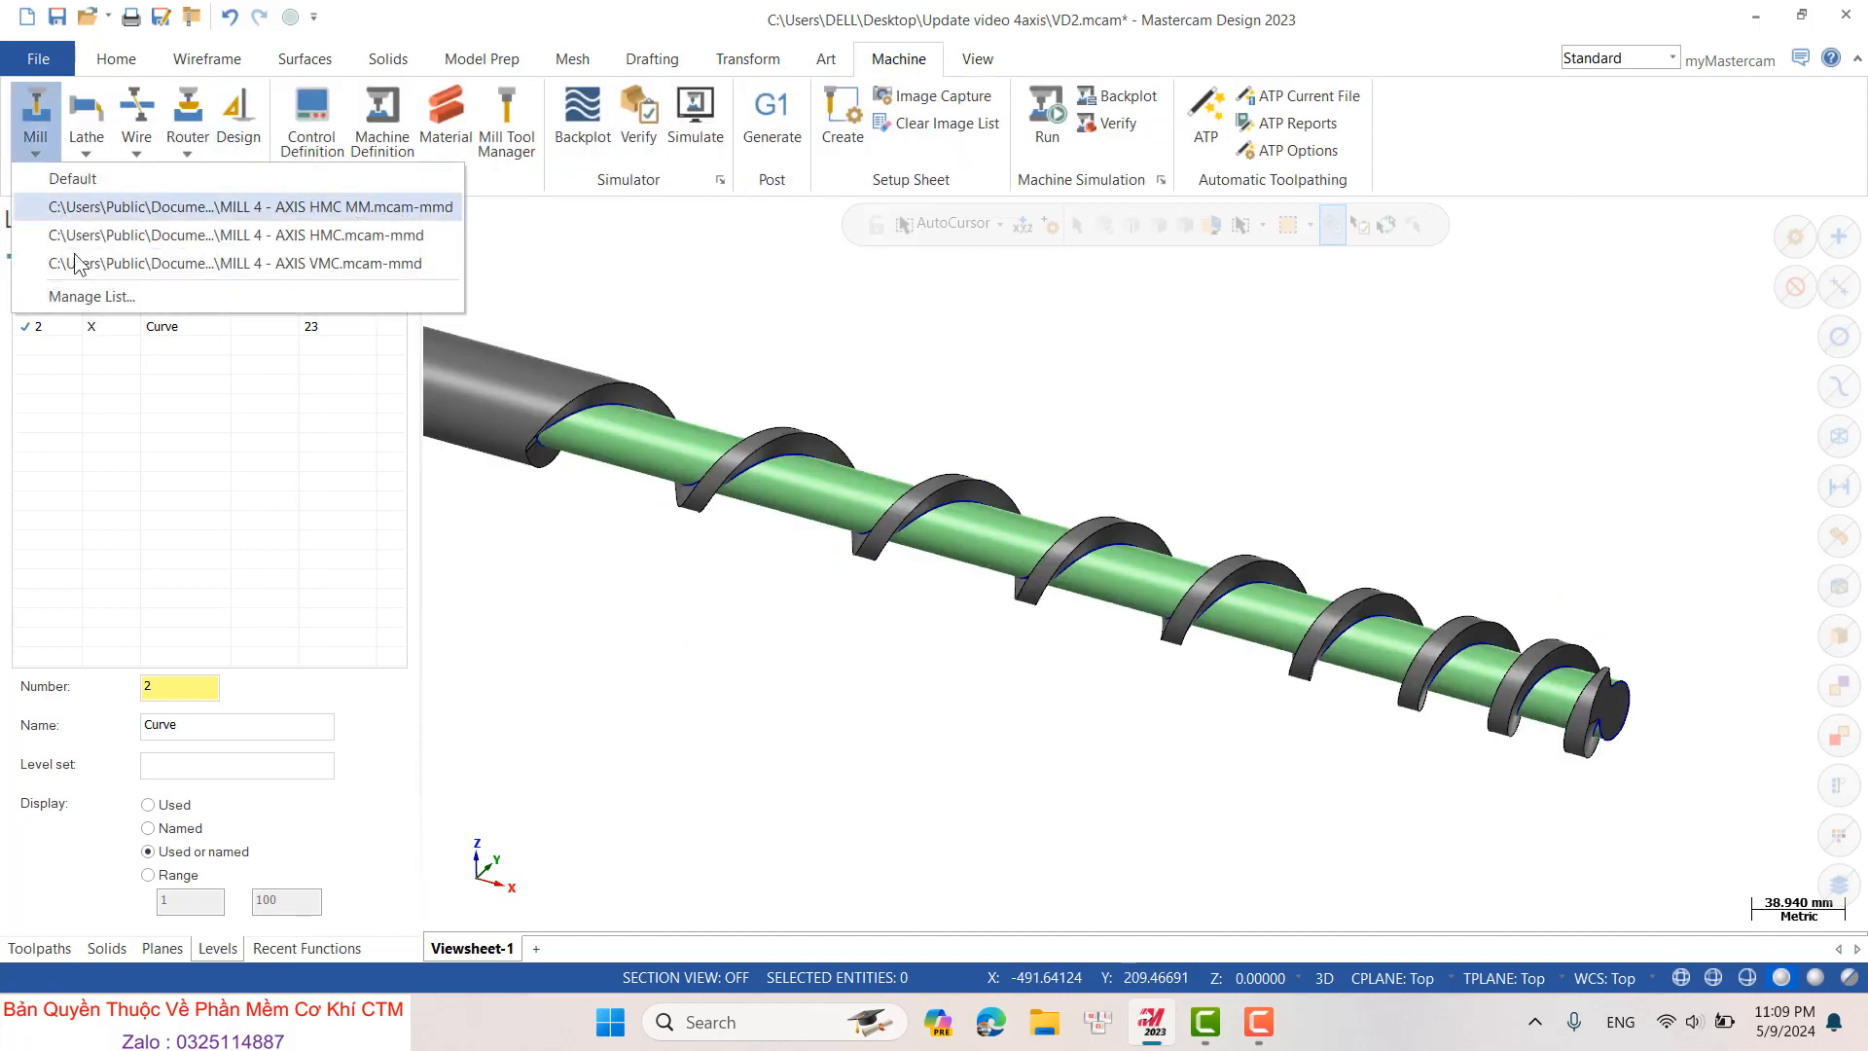
left_click(233, 262)
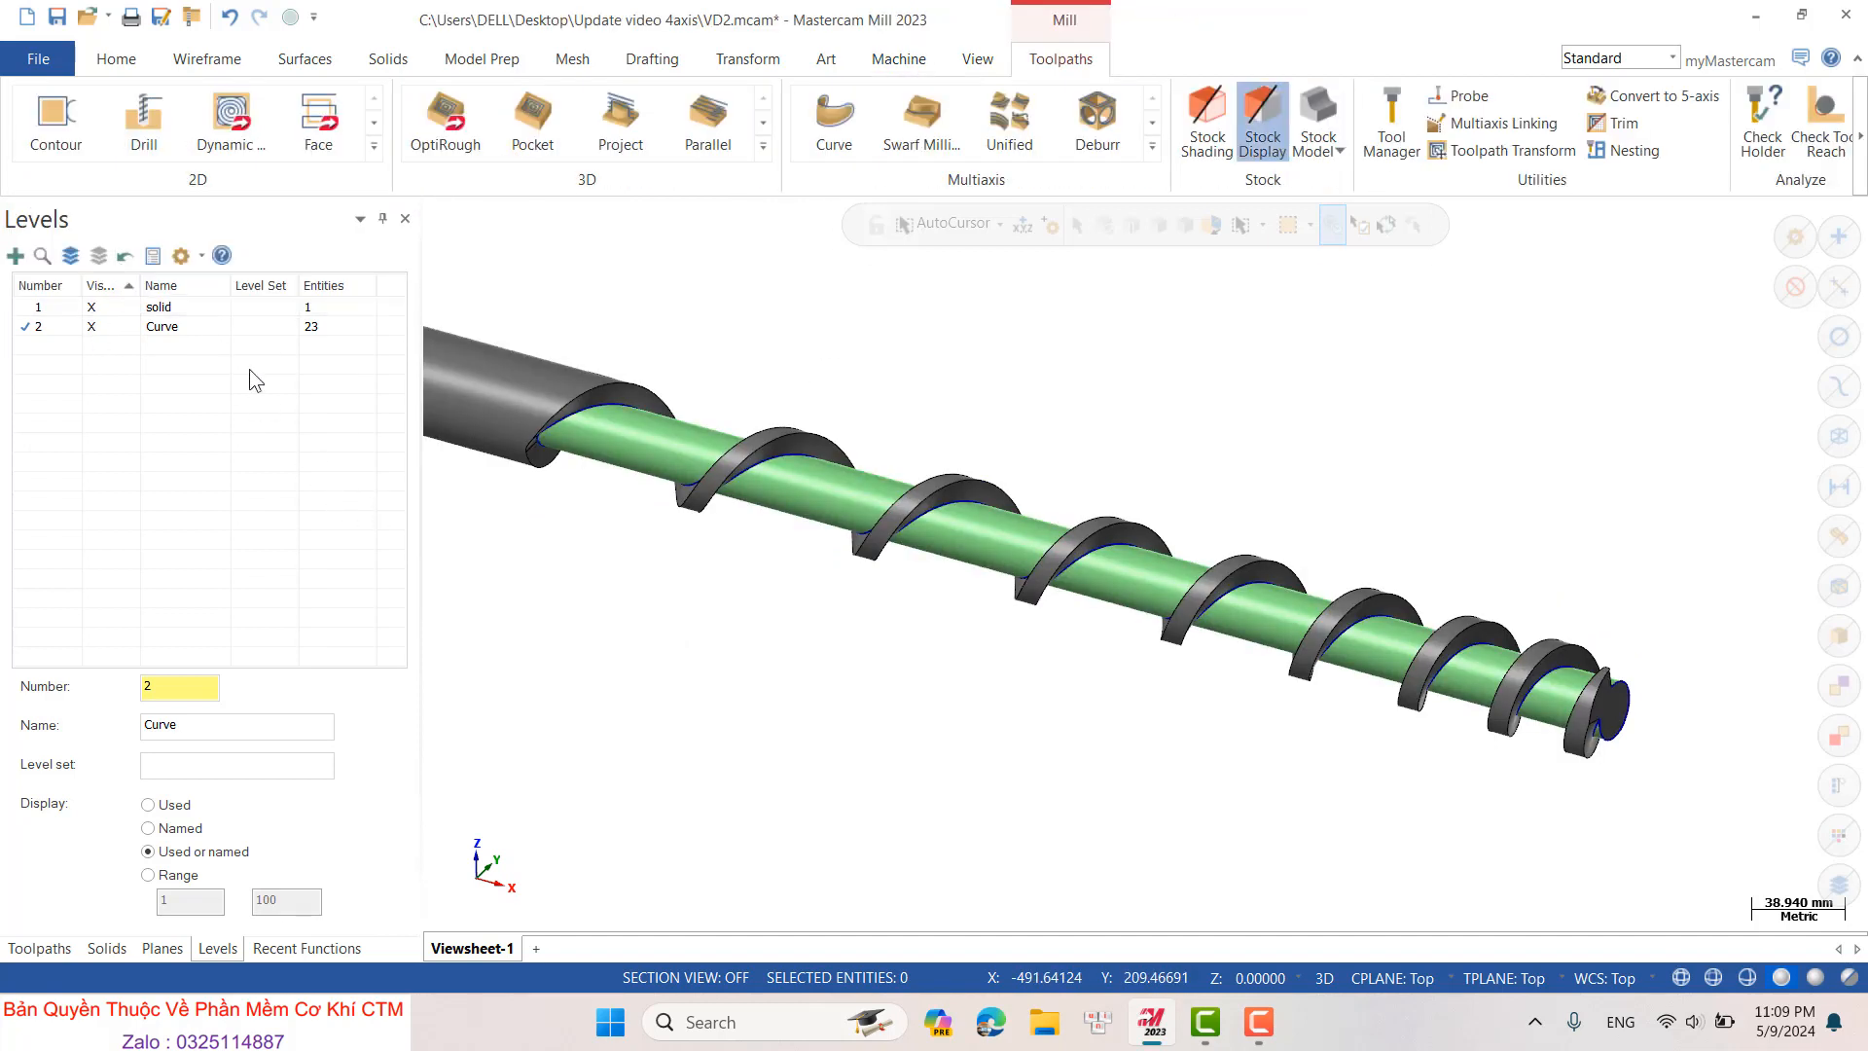
left_click(44, 946)
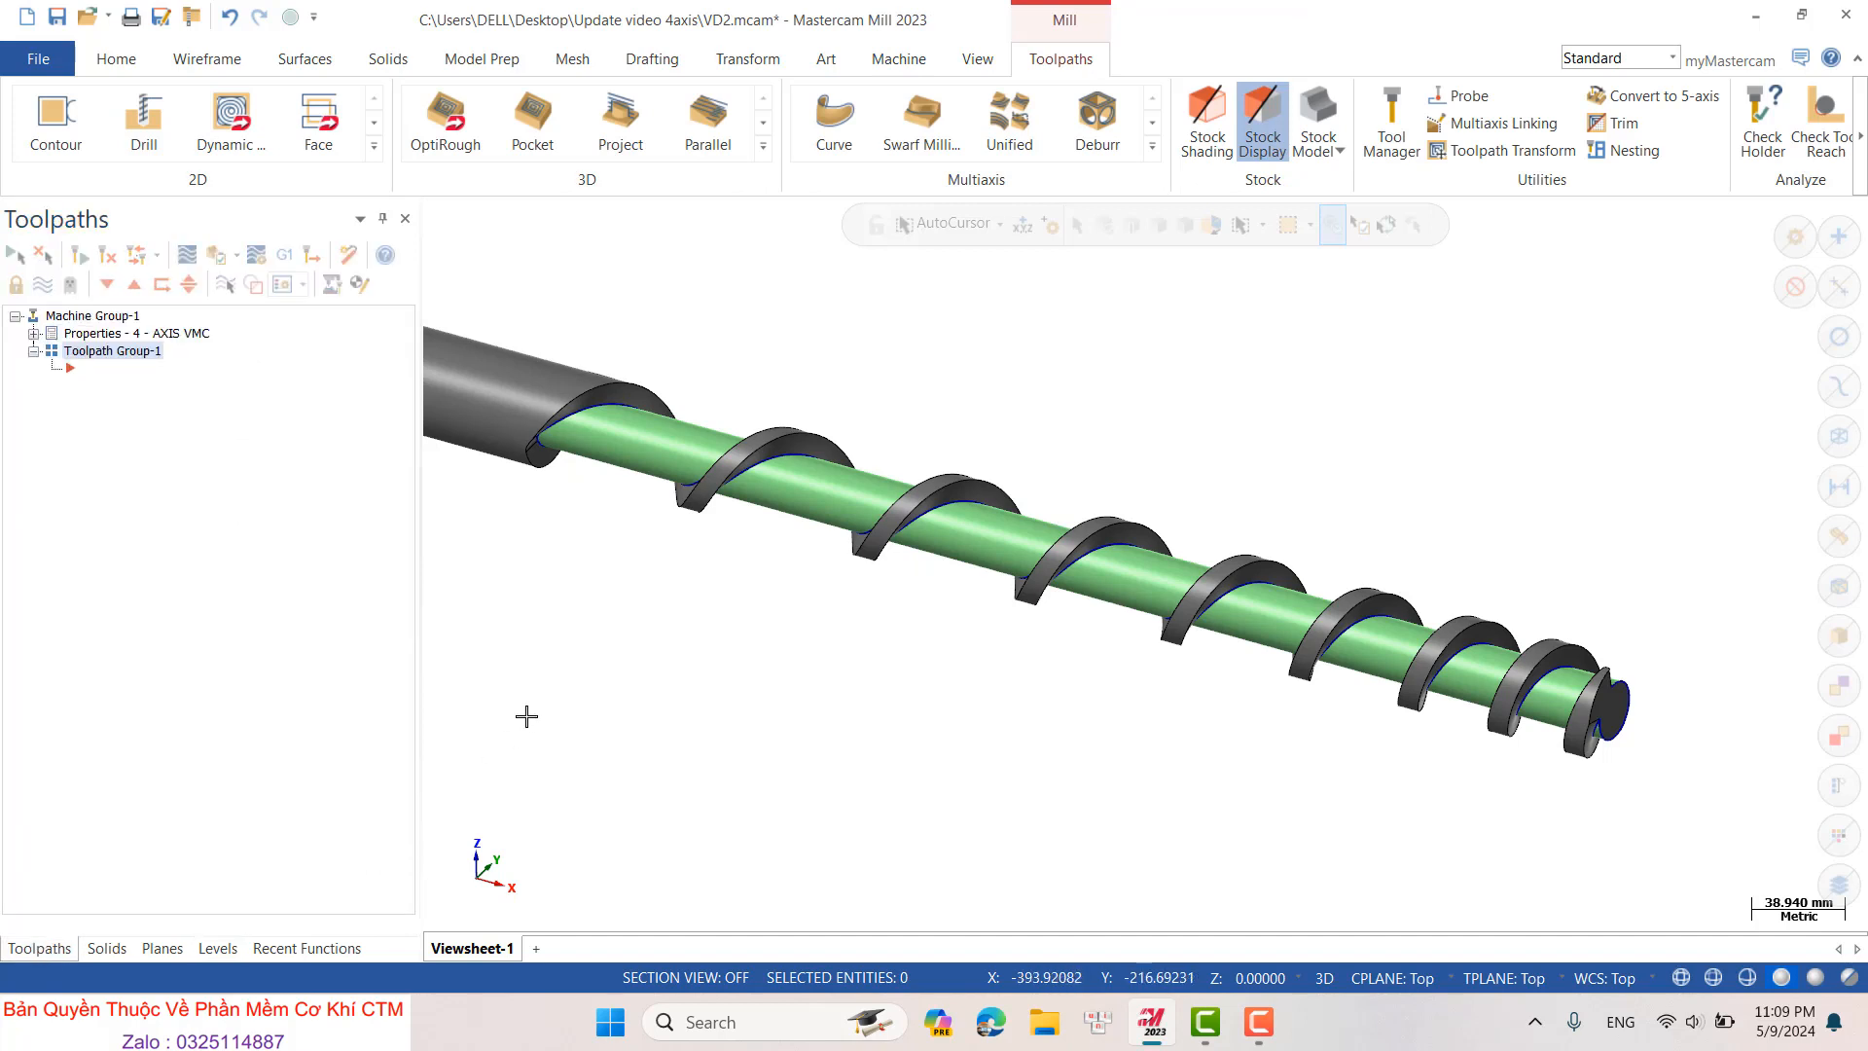
left_click(33, 333)
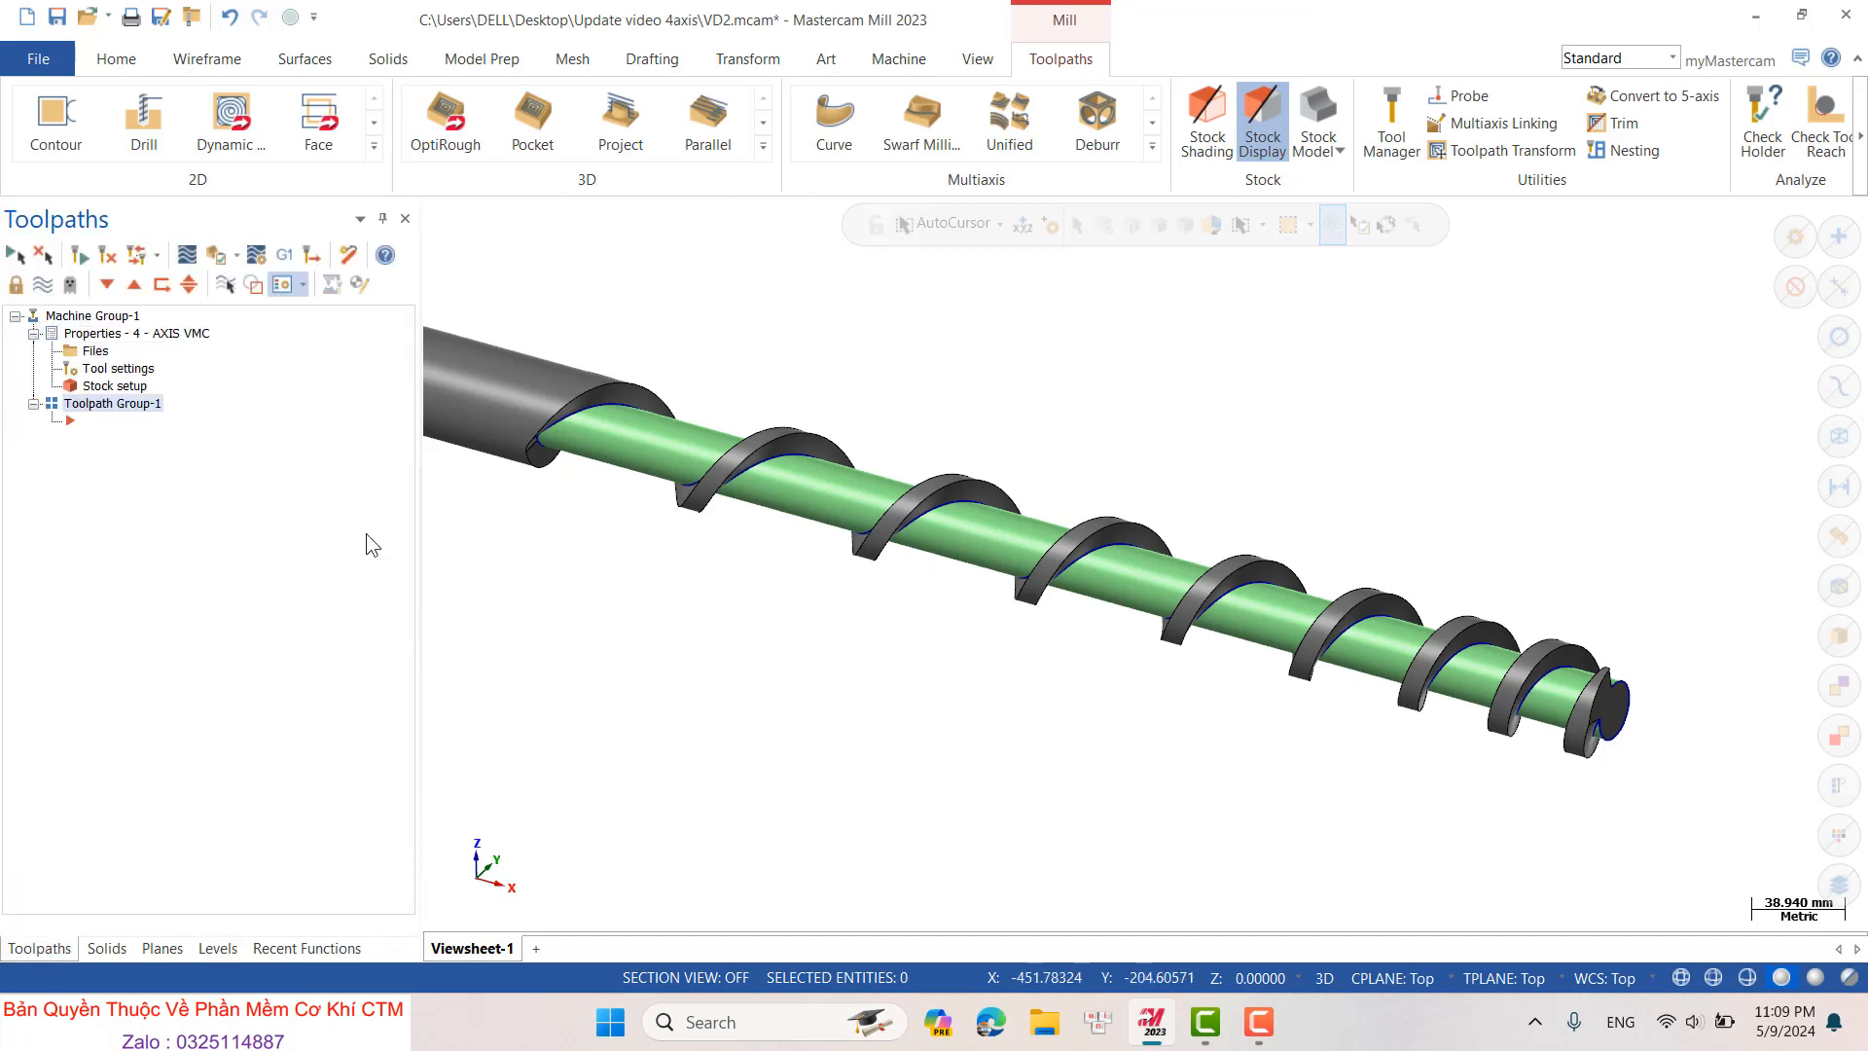
double_click(109, 387)
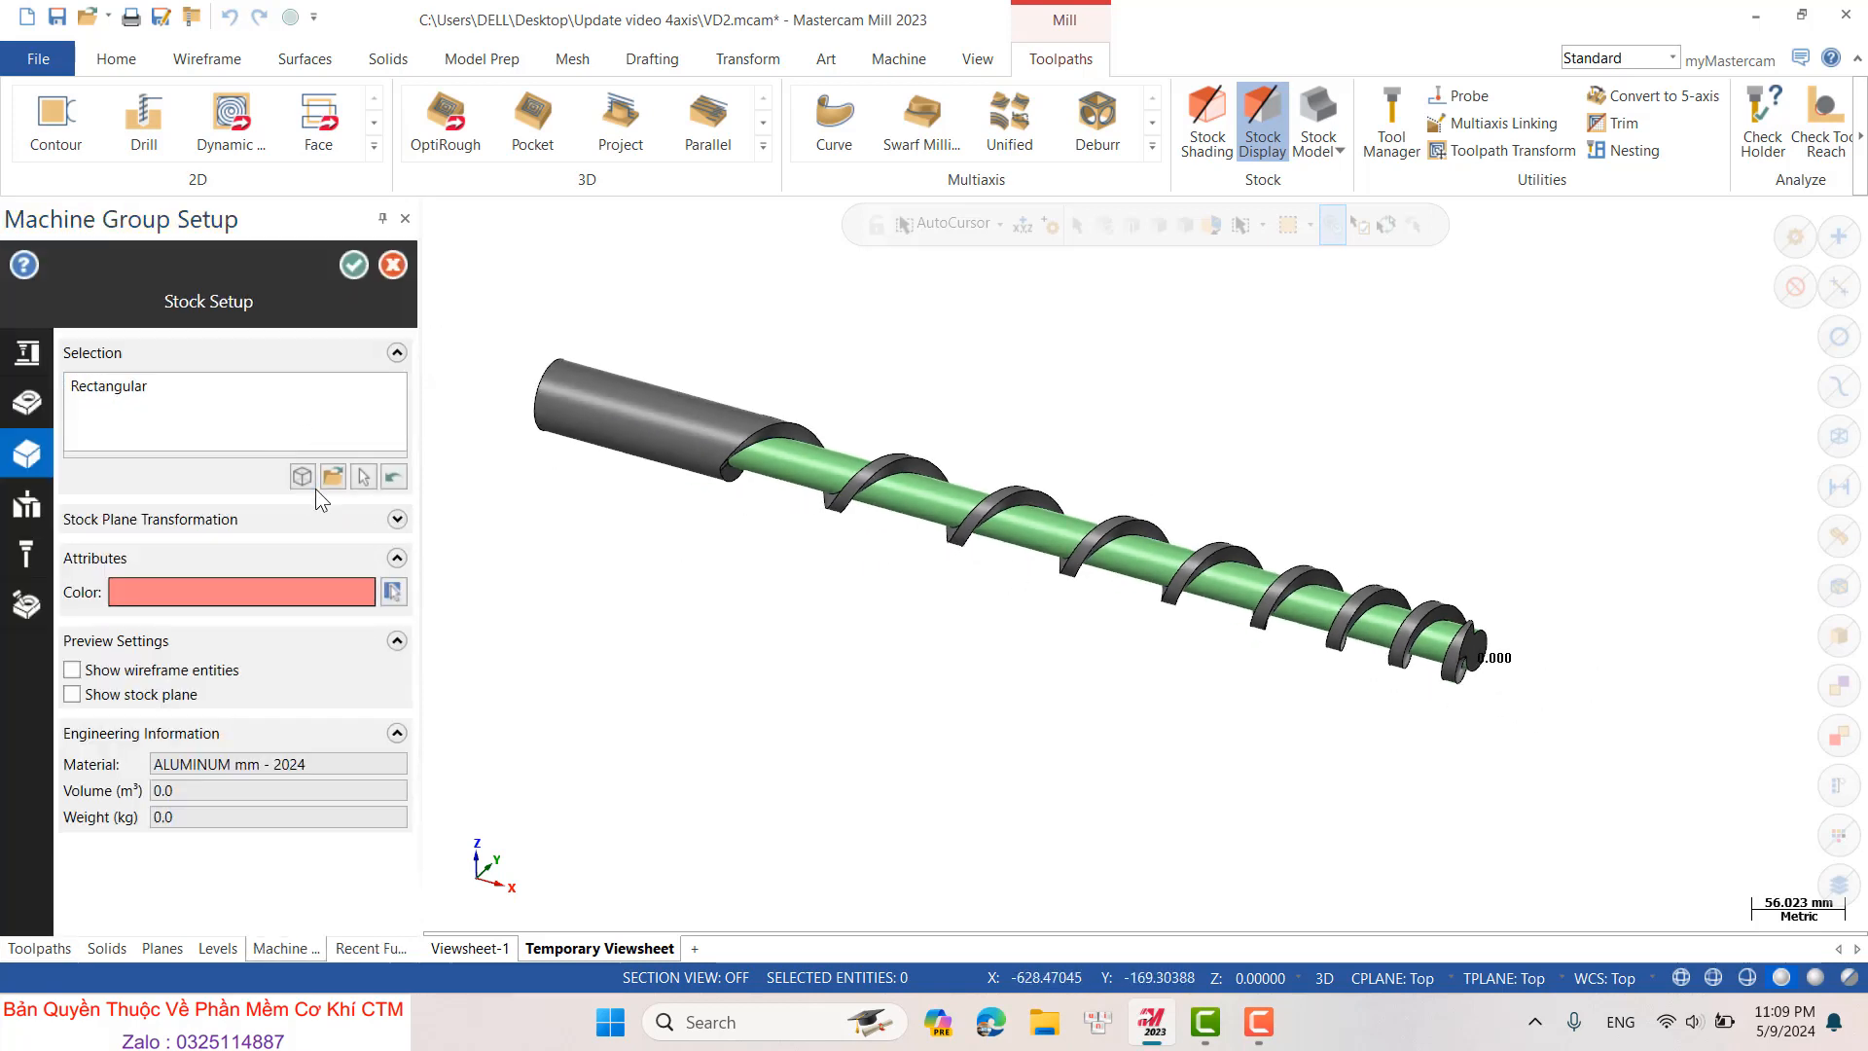
- Try to define cylindrical stock along X from a bounding box around the whole screw
left_click(301, 476)
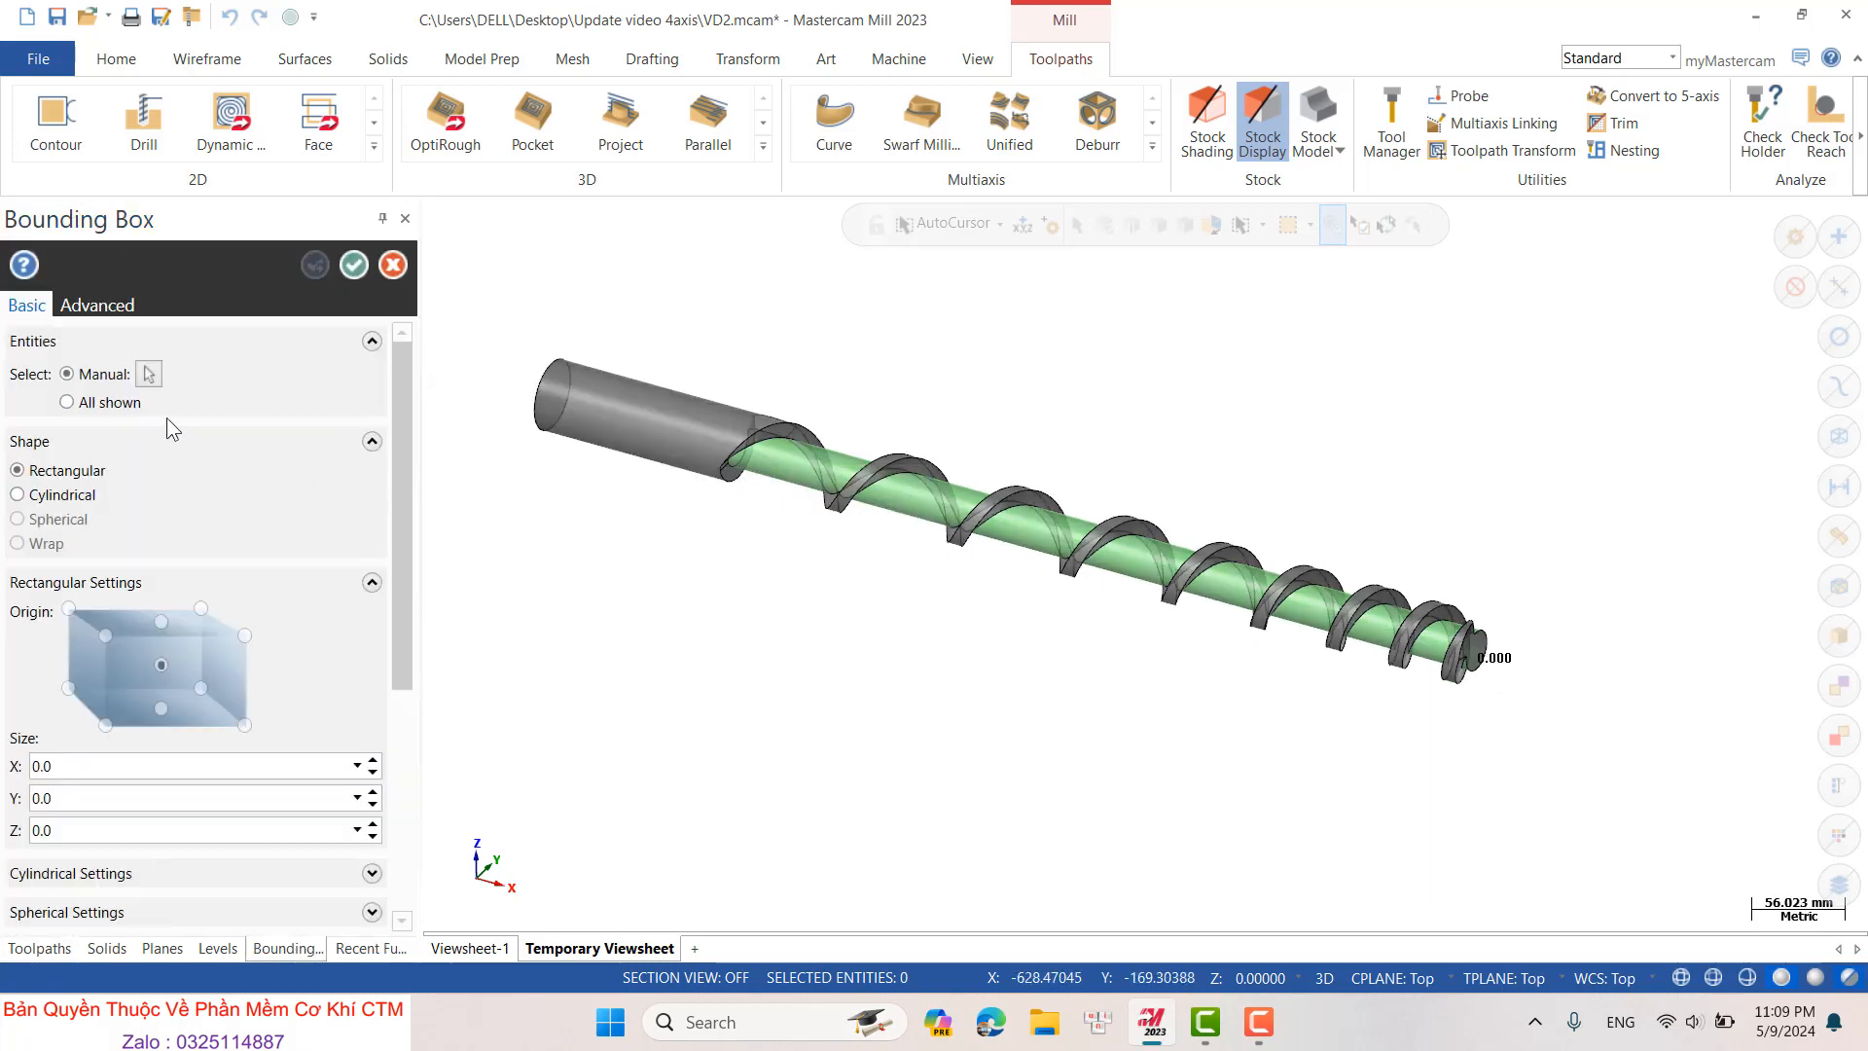
left_click(19, 494)
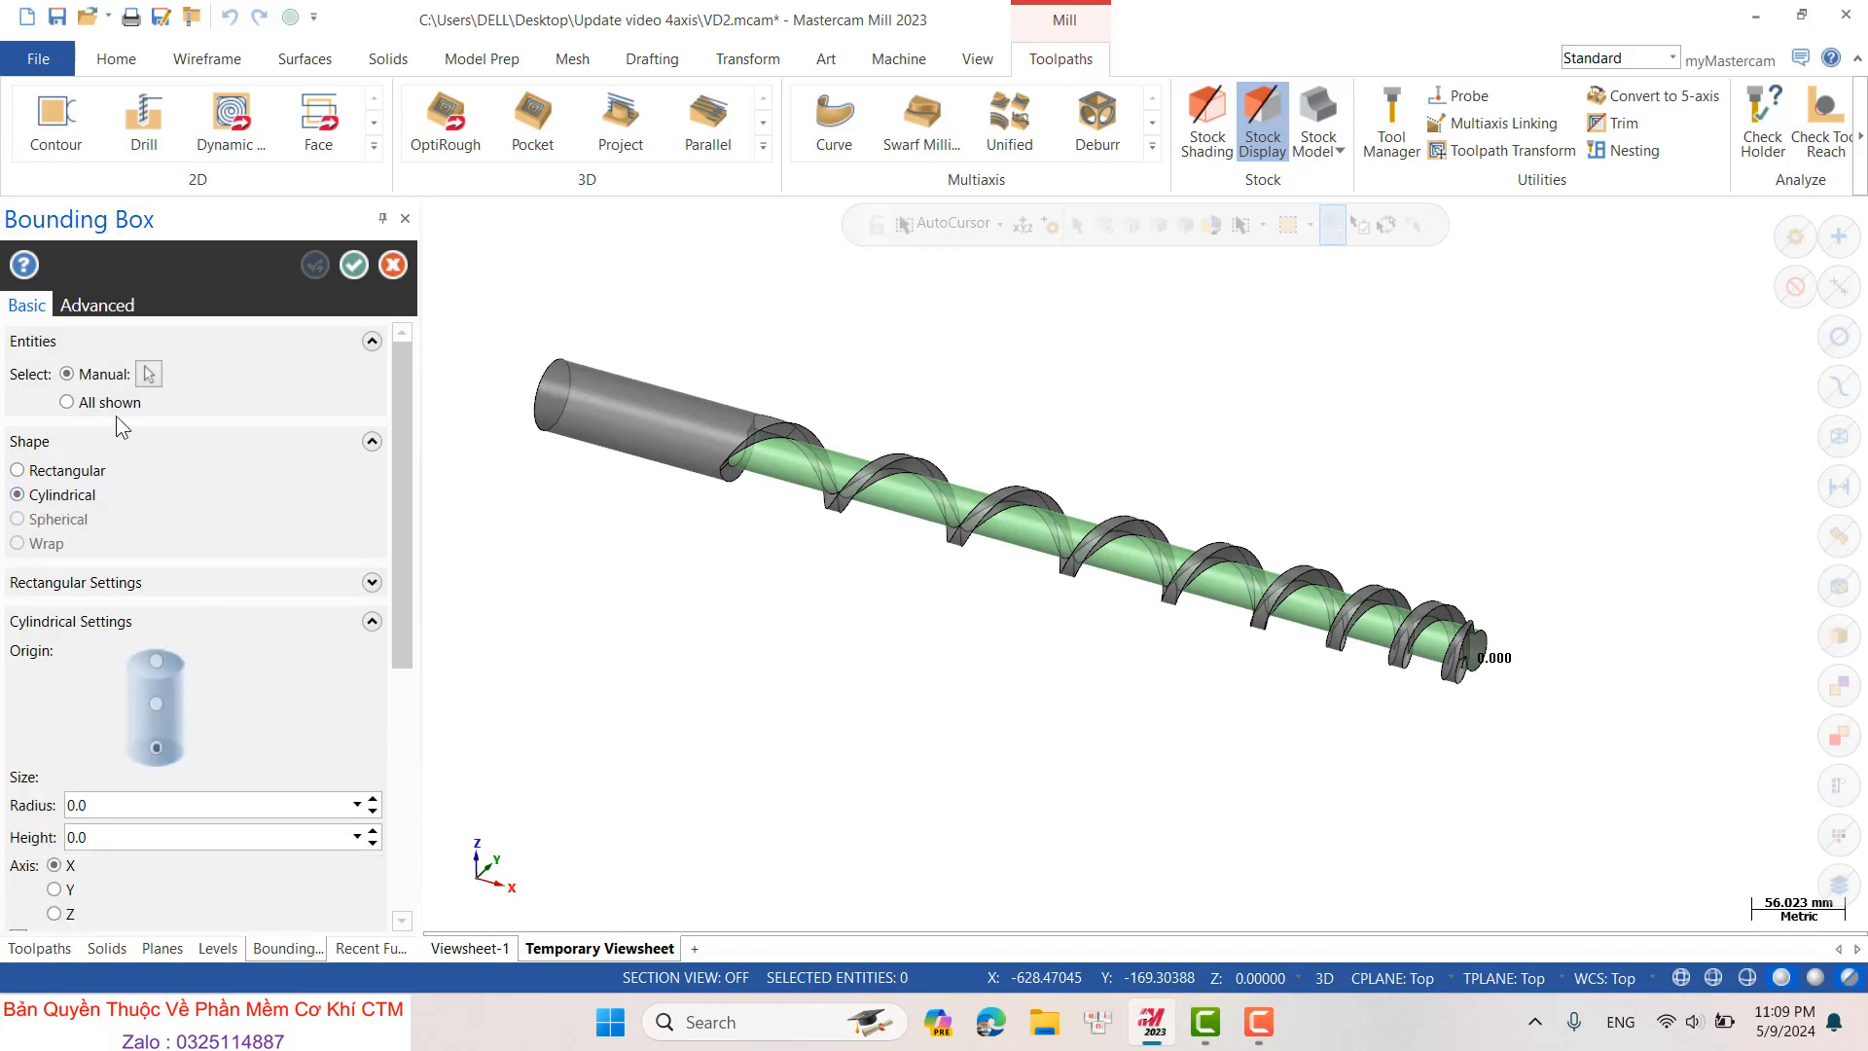
left_click(148, 375)
key("ctrl+a")
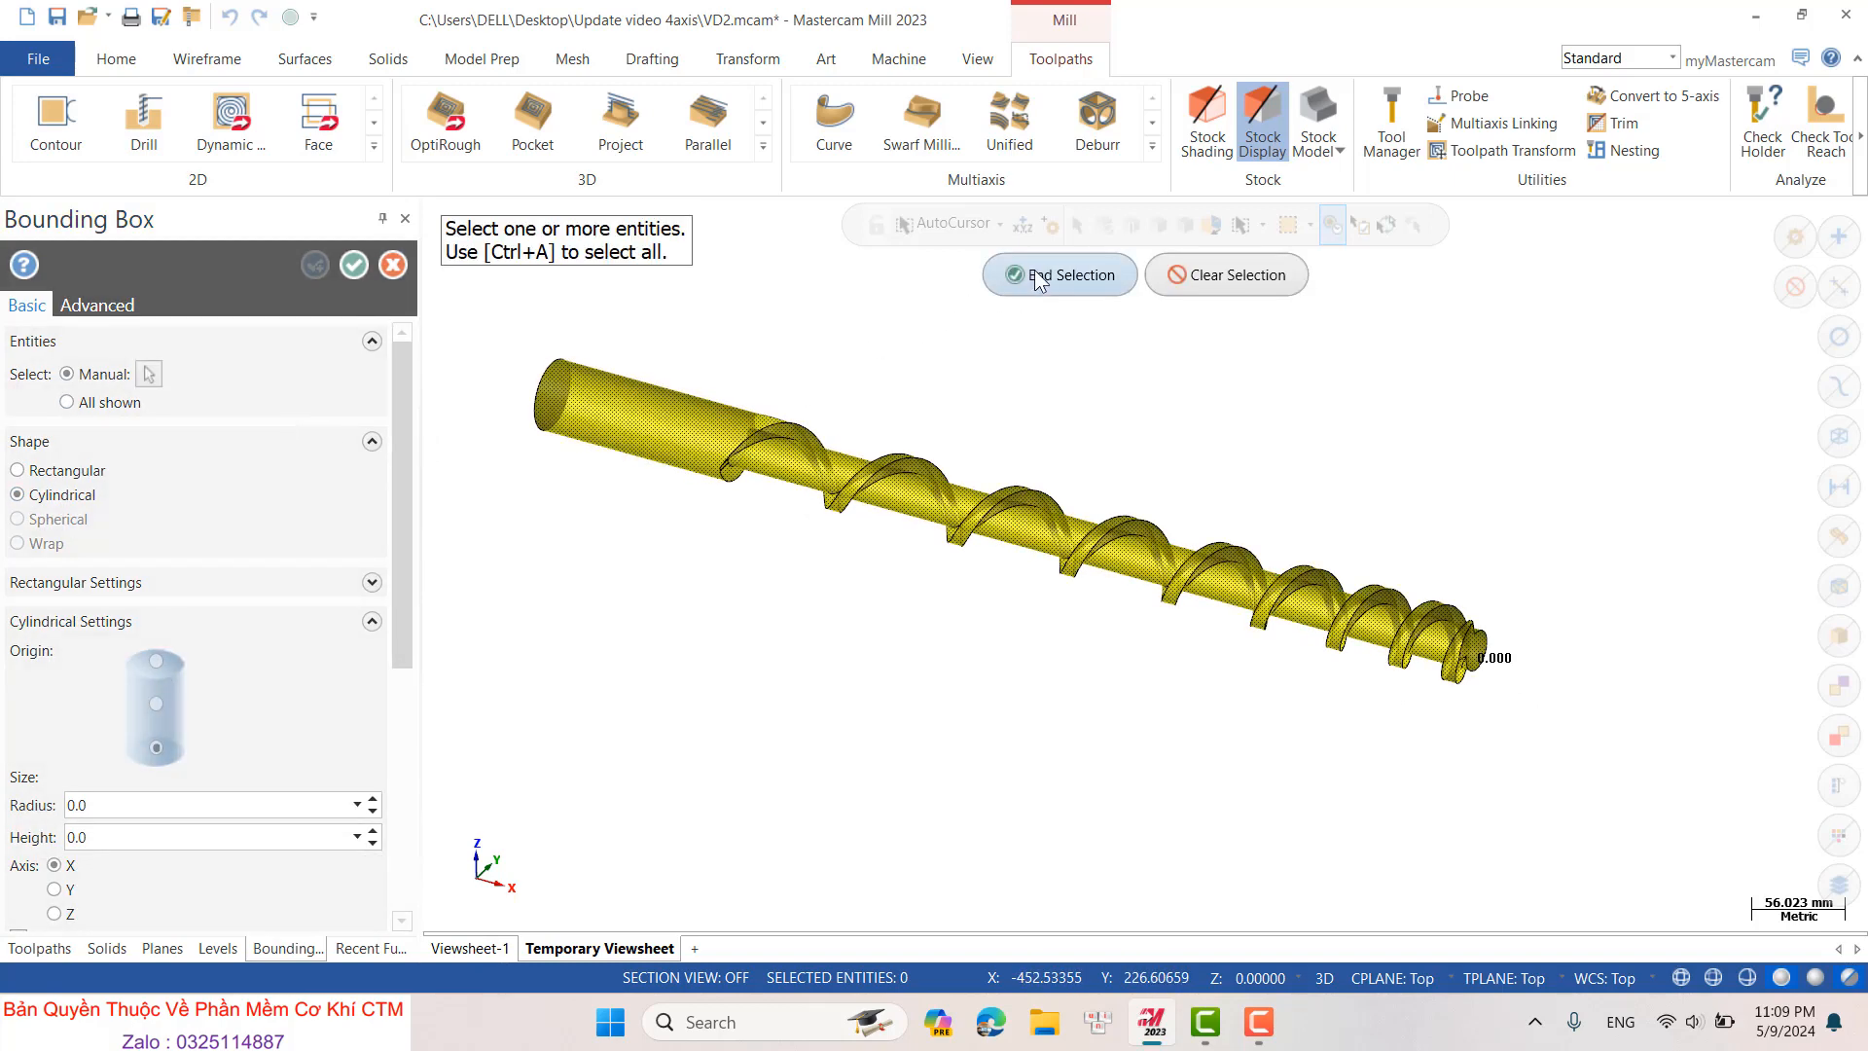
left_click(1019, 276)
left_click(1264, 142)
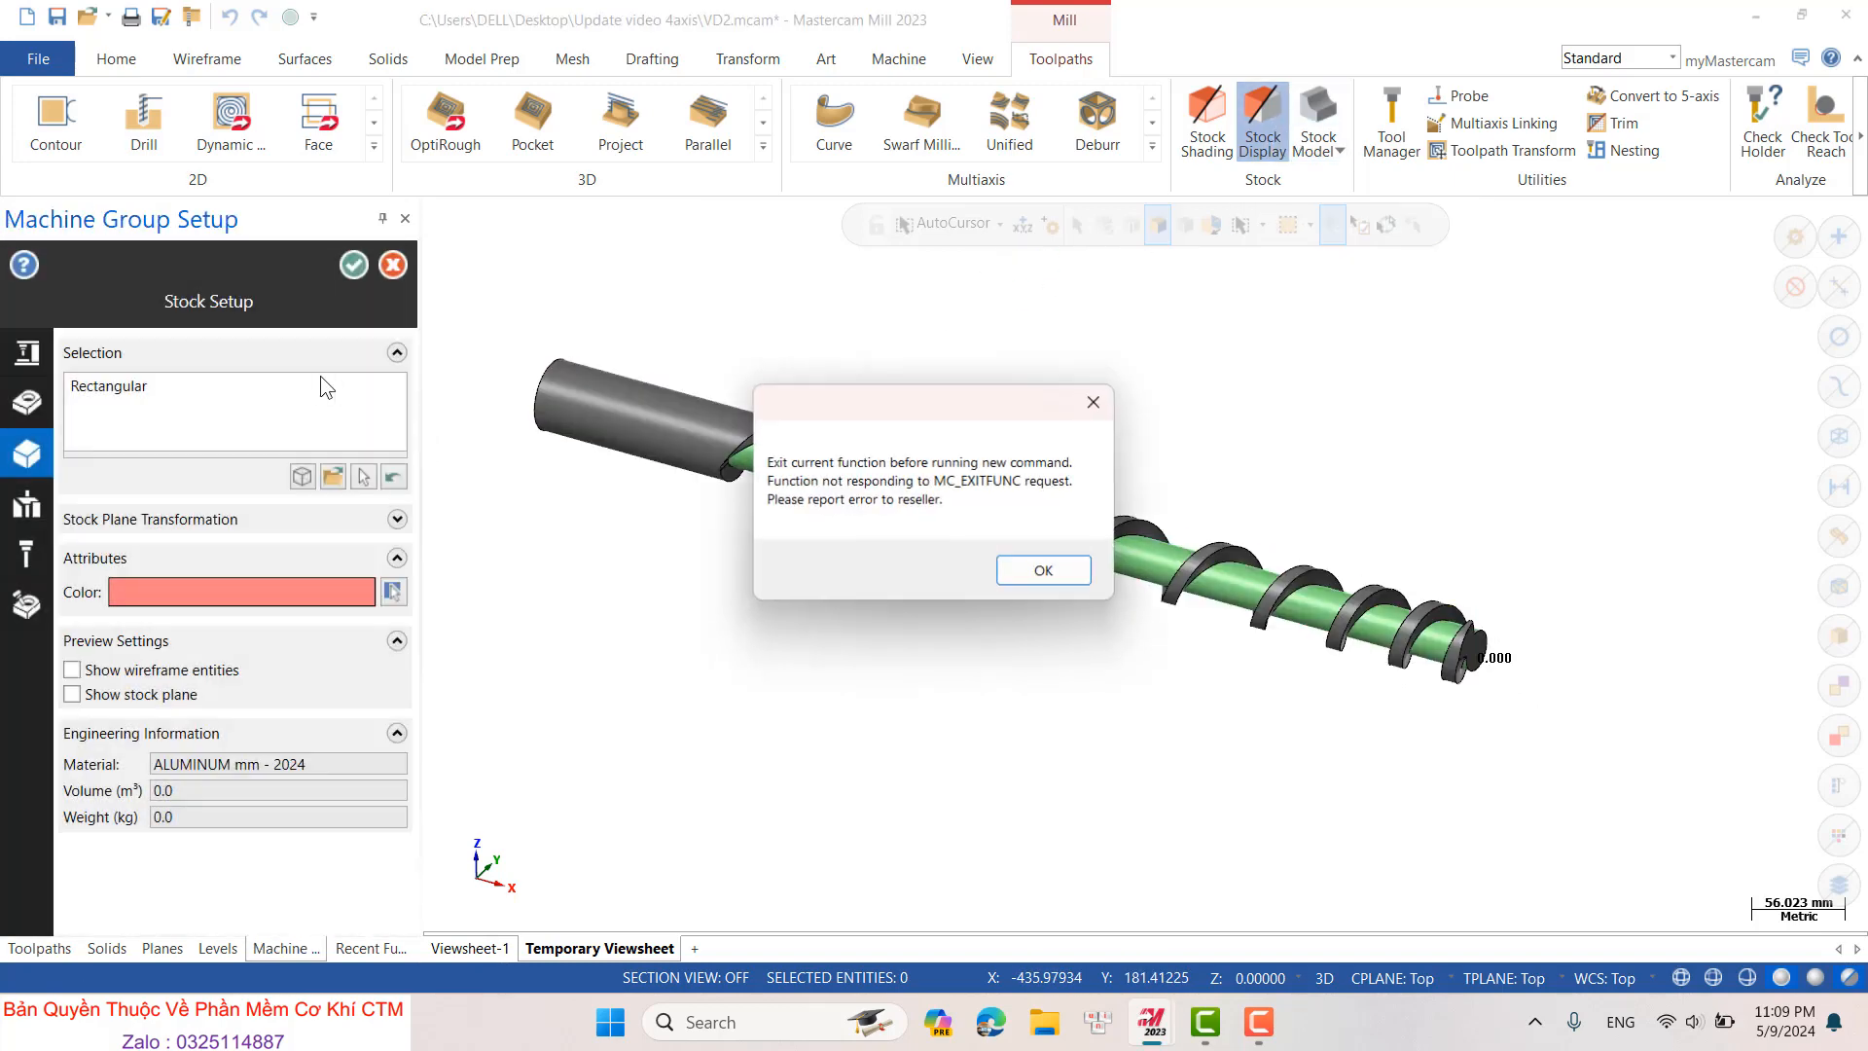
left_click(1047, 570)
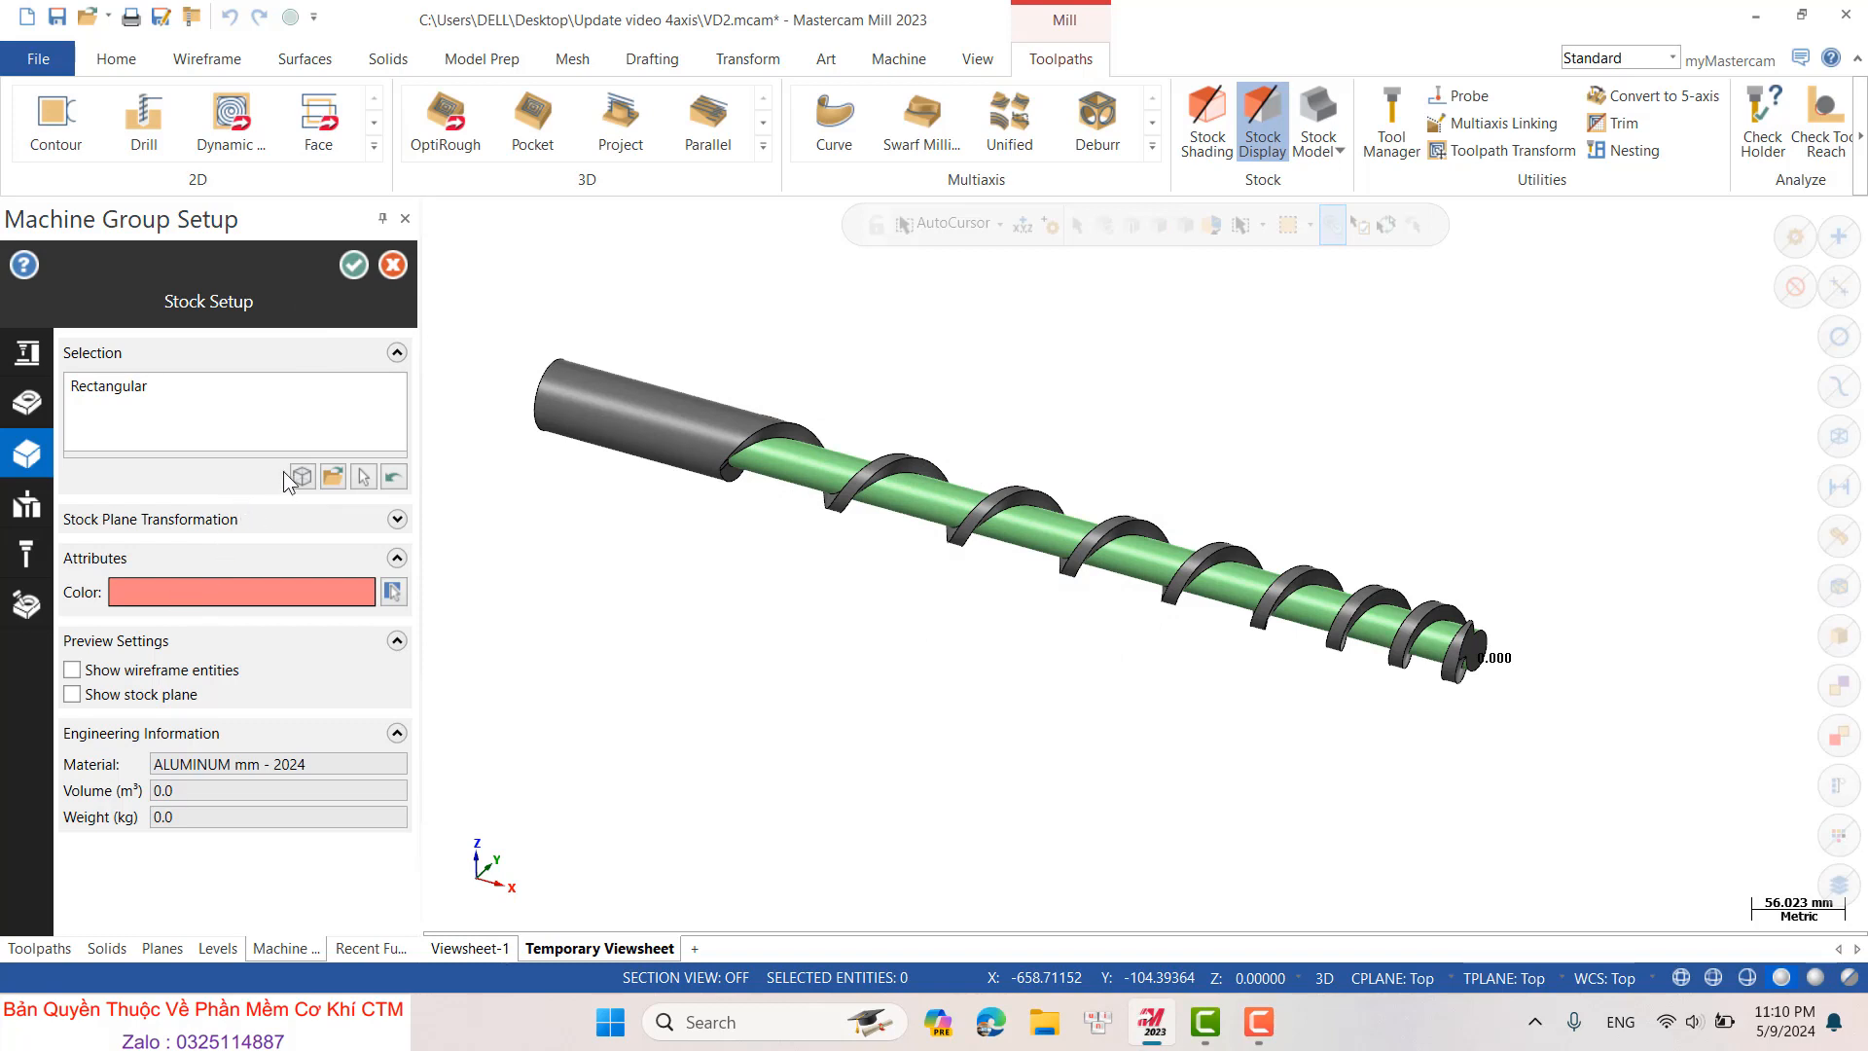
- Define cylindrical stock from a bounding box around the whole screw and accept the stock setup
left_click(73, 671)
left_click(302, 476)
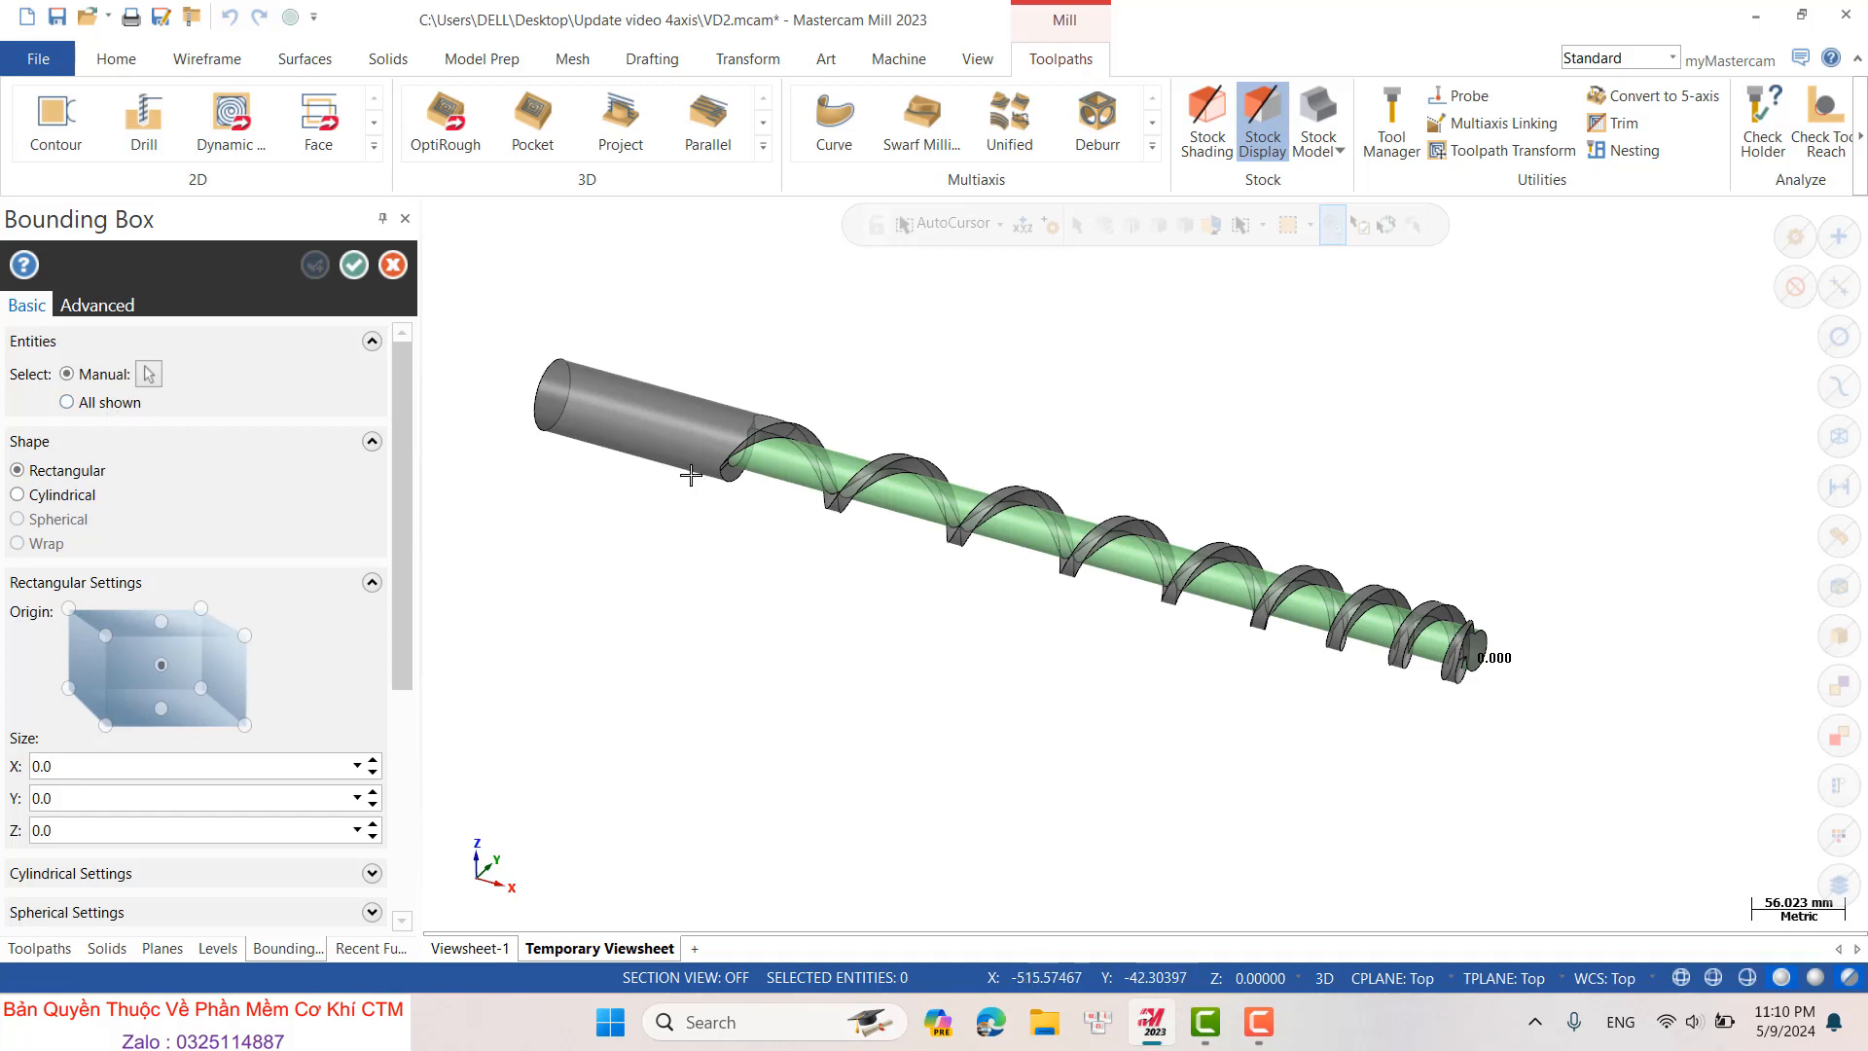
left_click(147, 374)
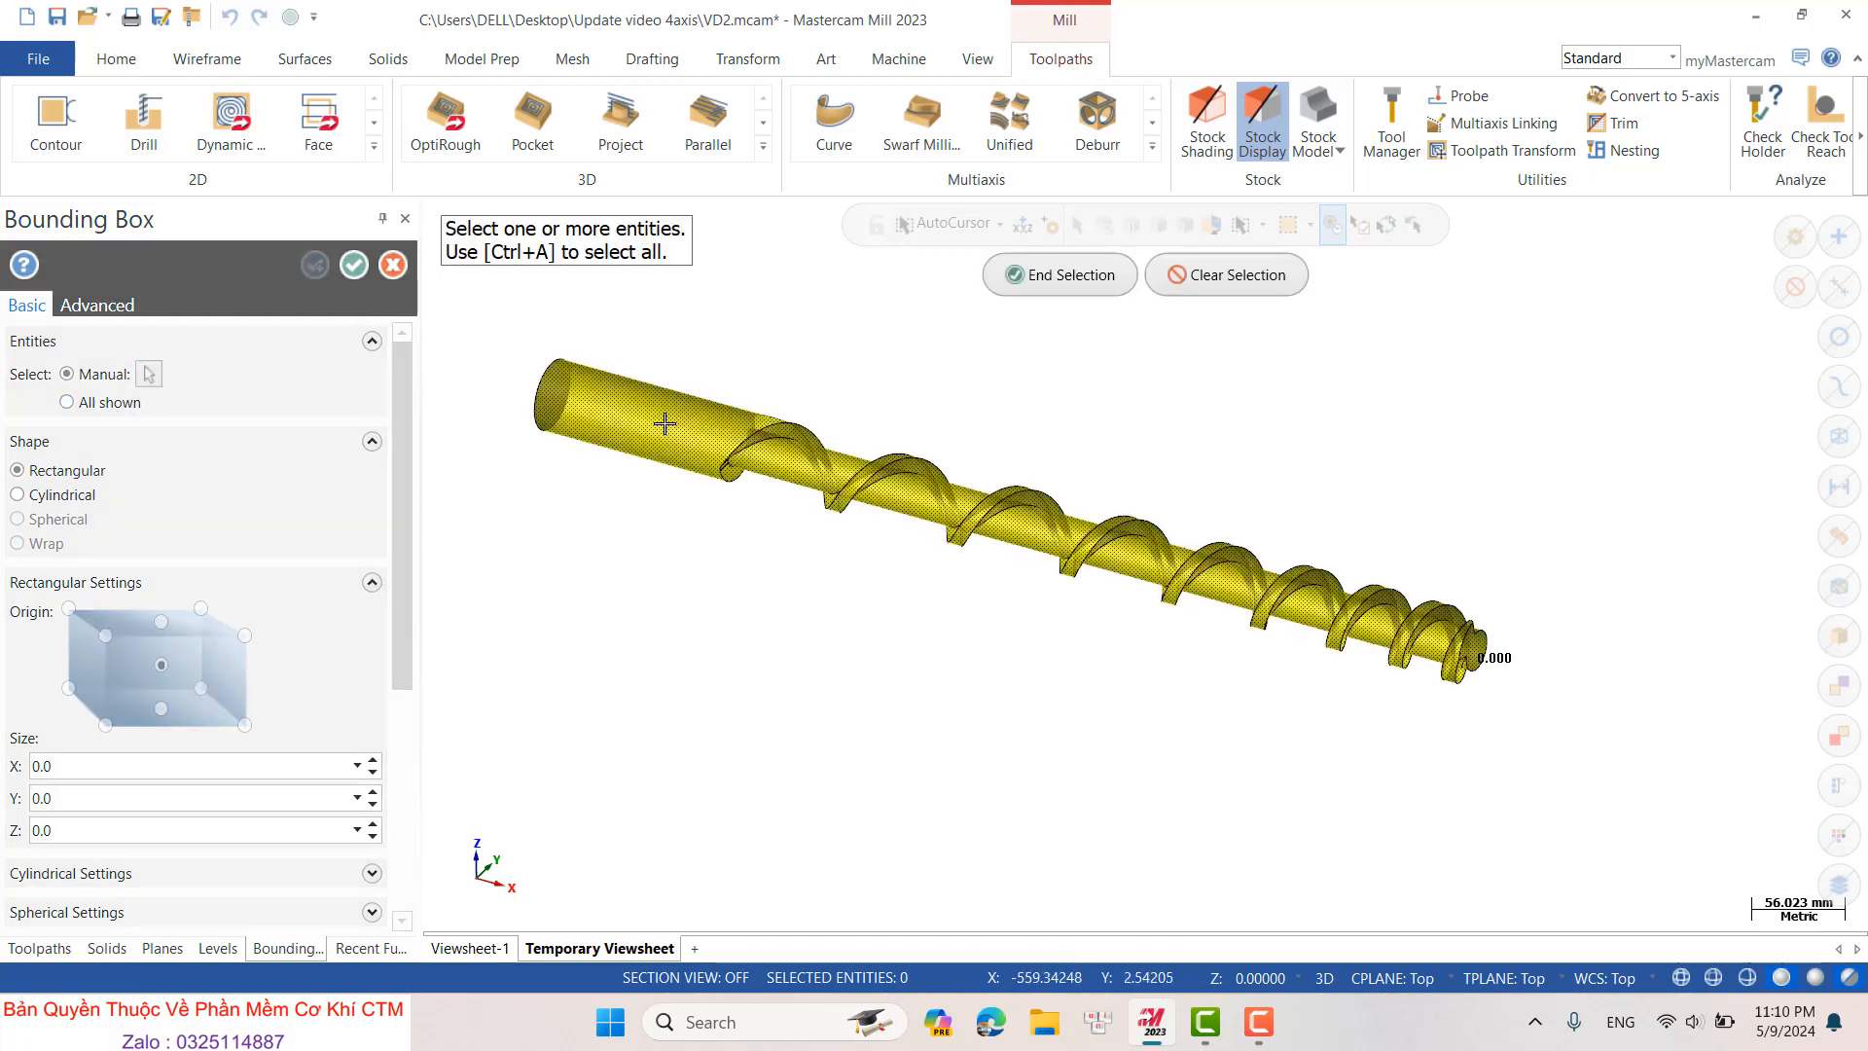
left_click(1030, 296)
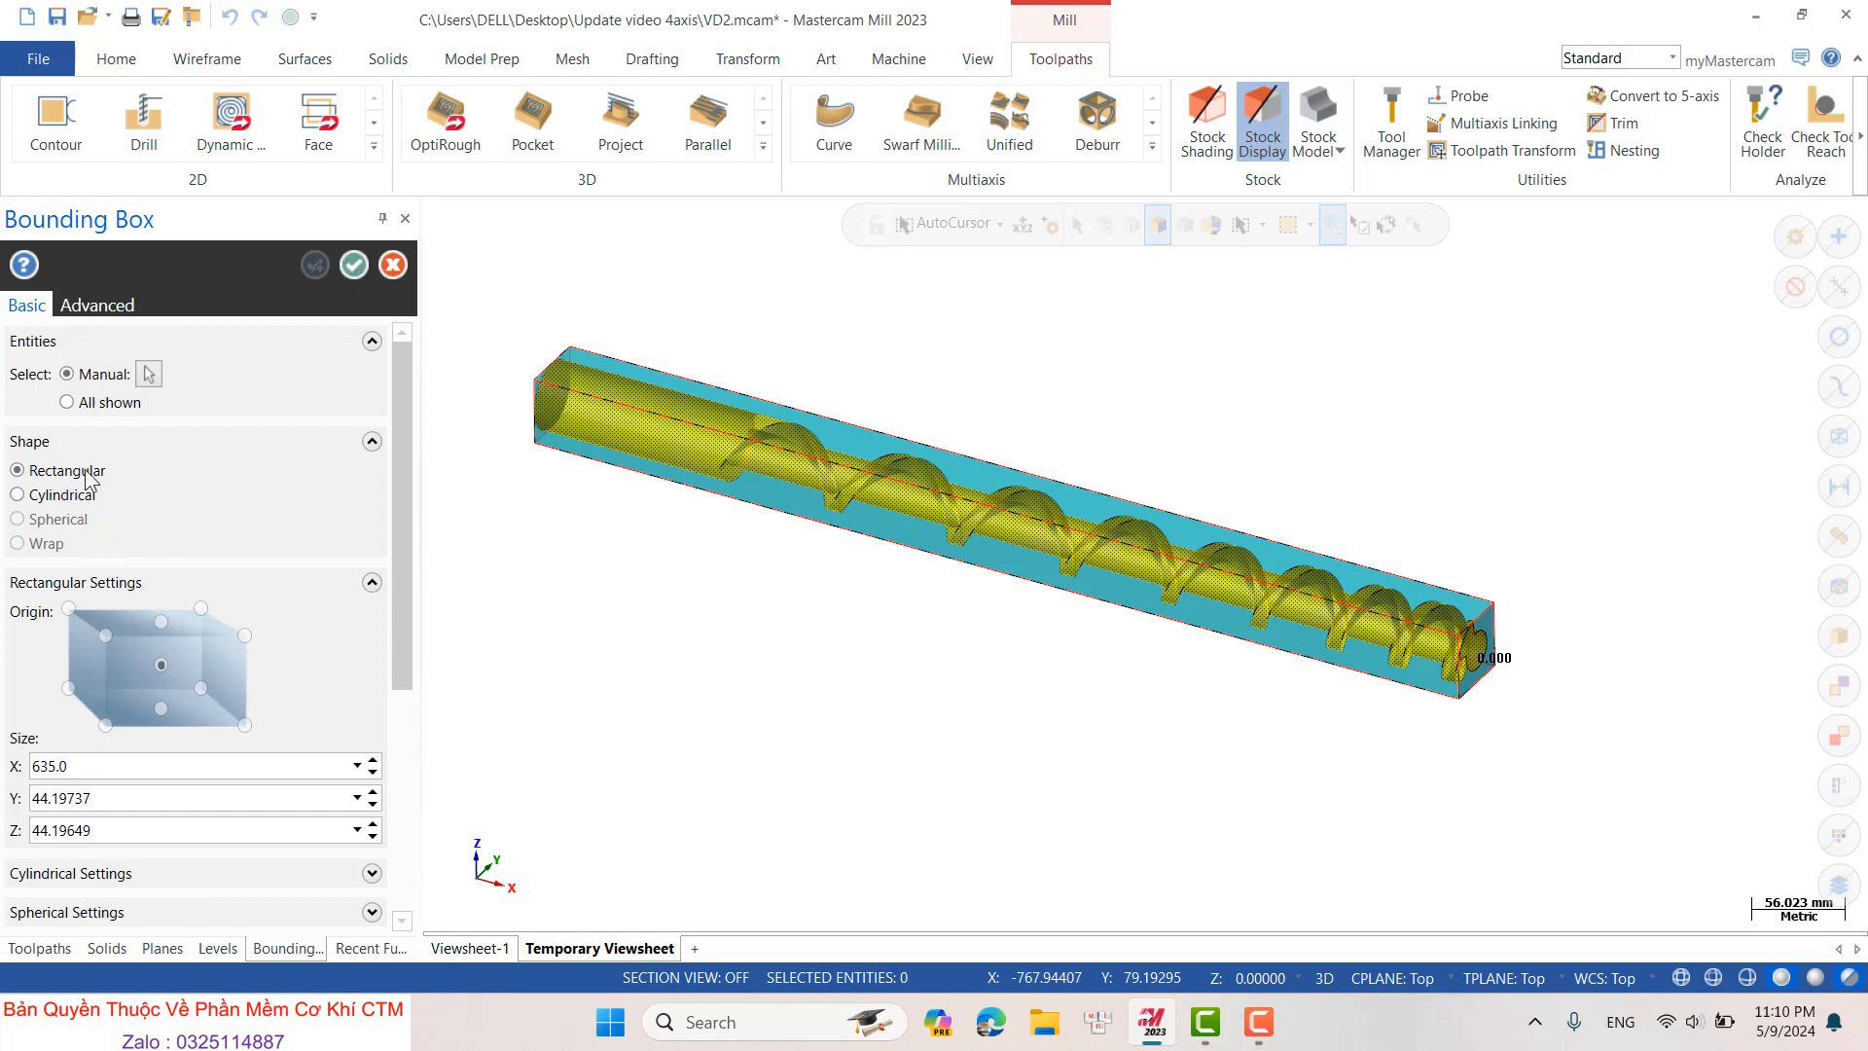
left_click(59, 494)
left_click(356, 266)
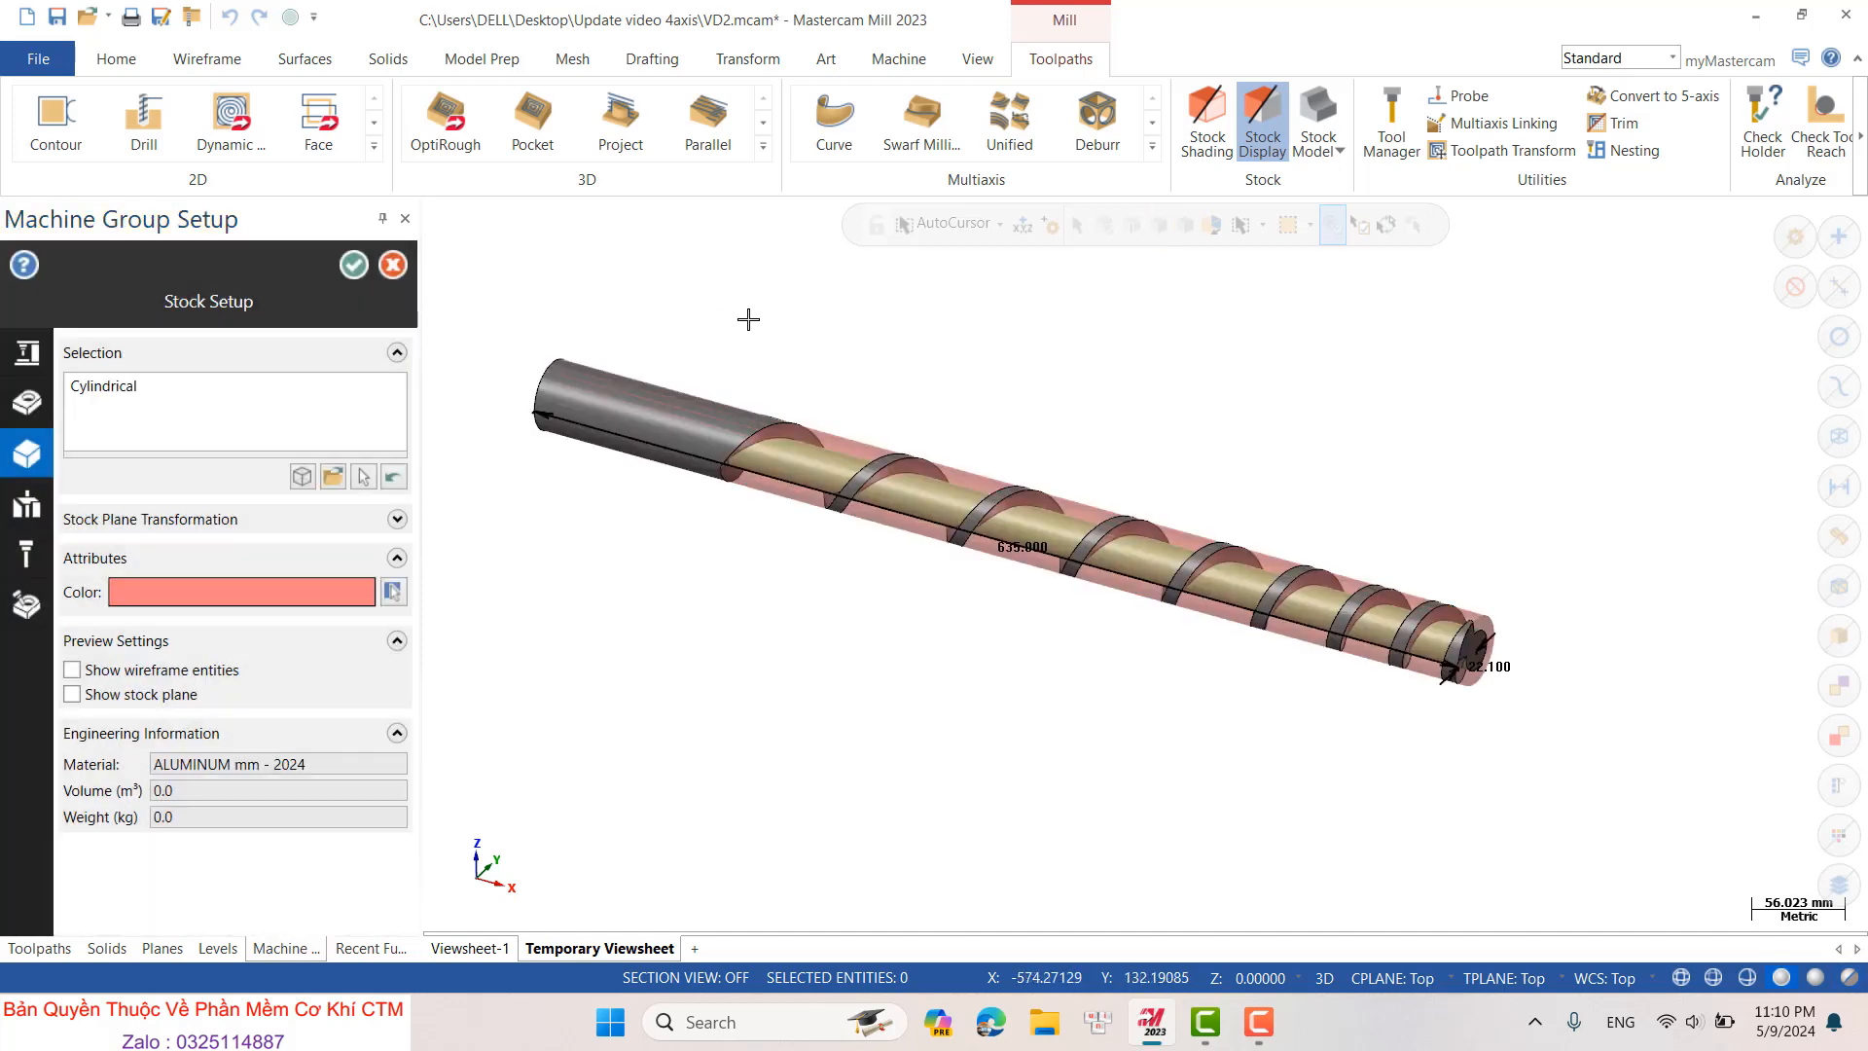
left_click(352, 265)
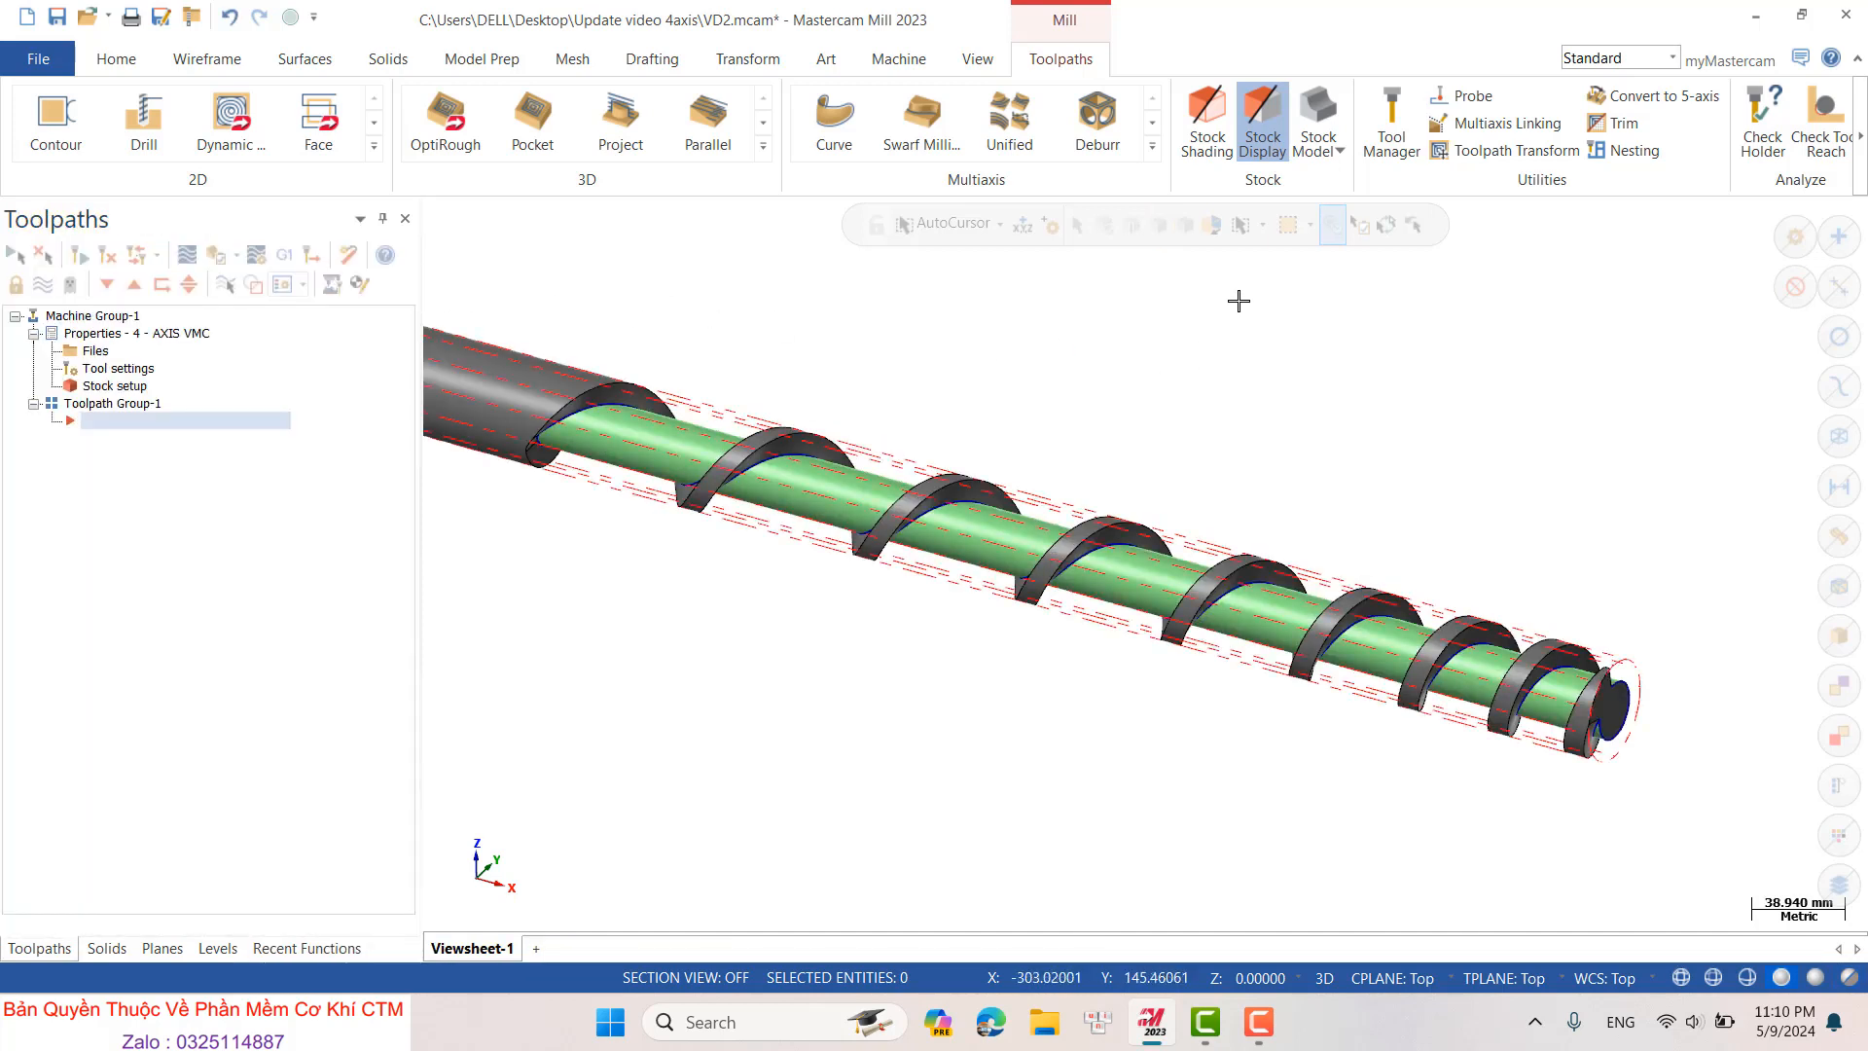
- Turn off the stock display and return to the isometric view of the whole screw
left_click(1280, 130)
scroll(1264, 500, "down", 2)
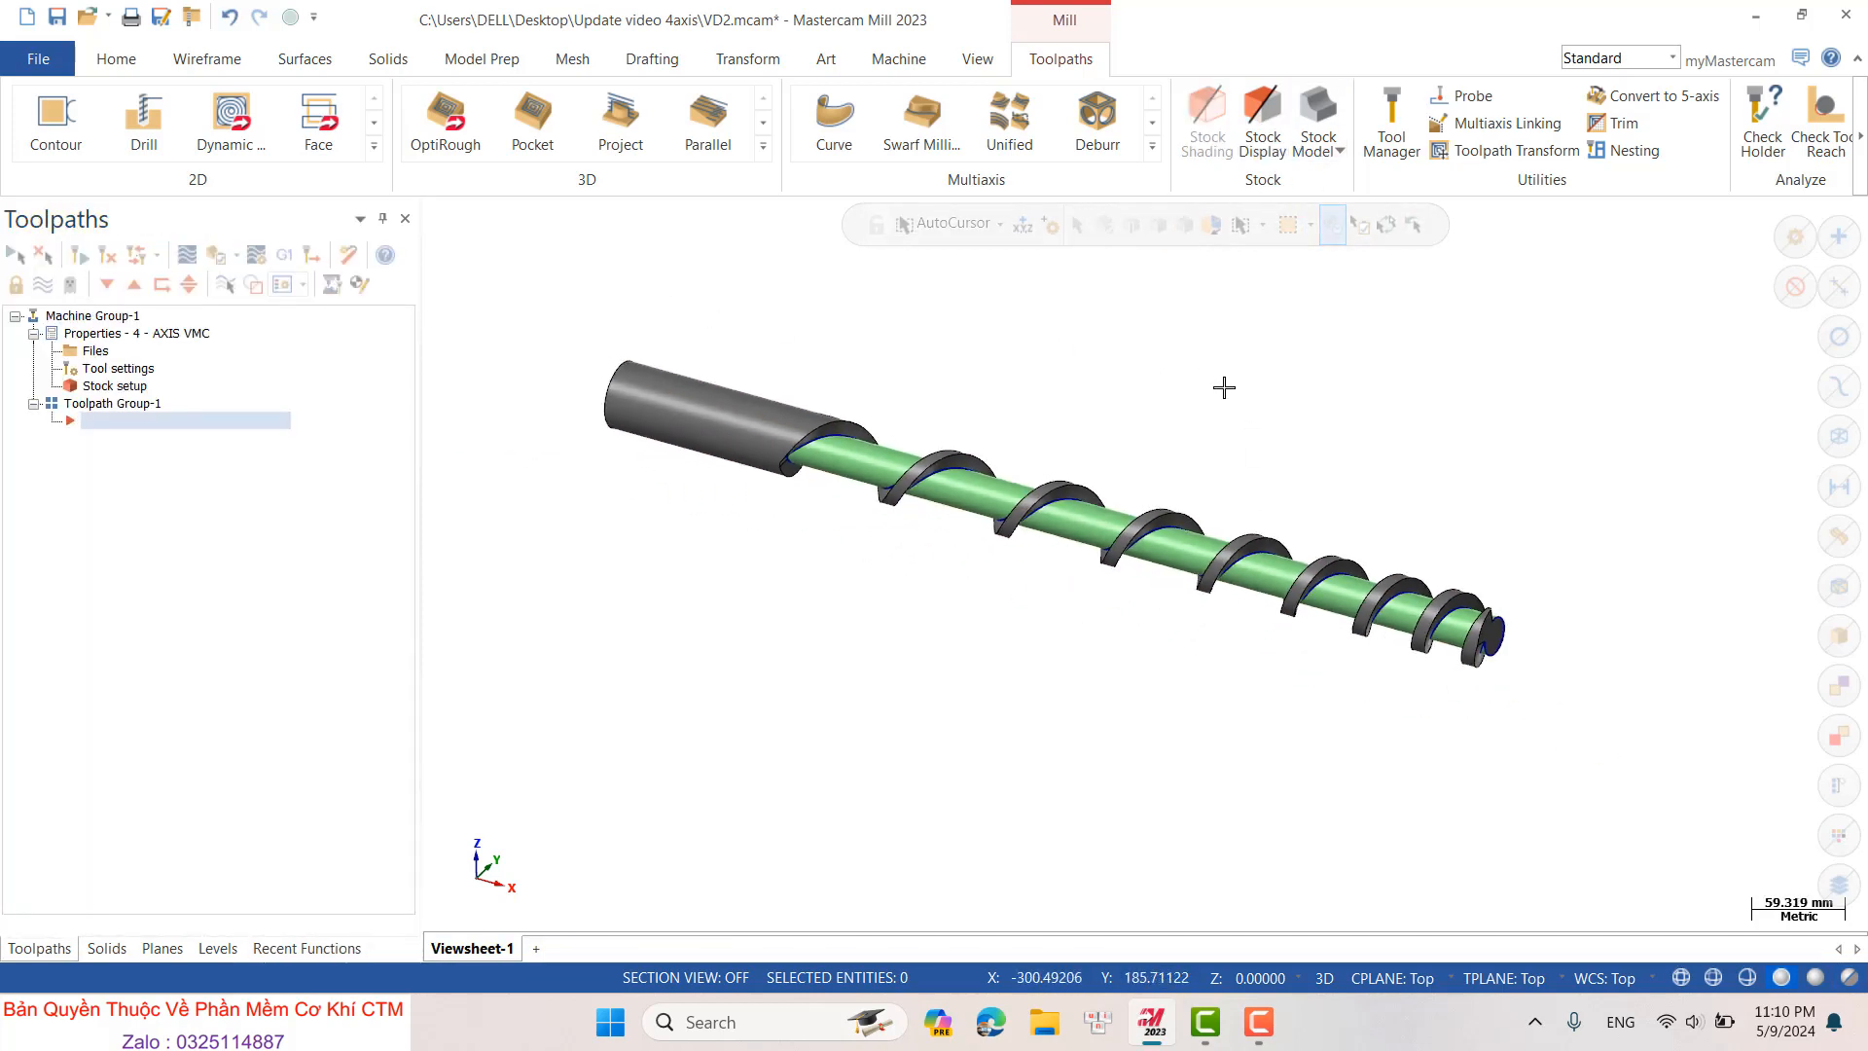
right_click(1205, 386)
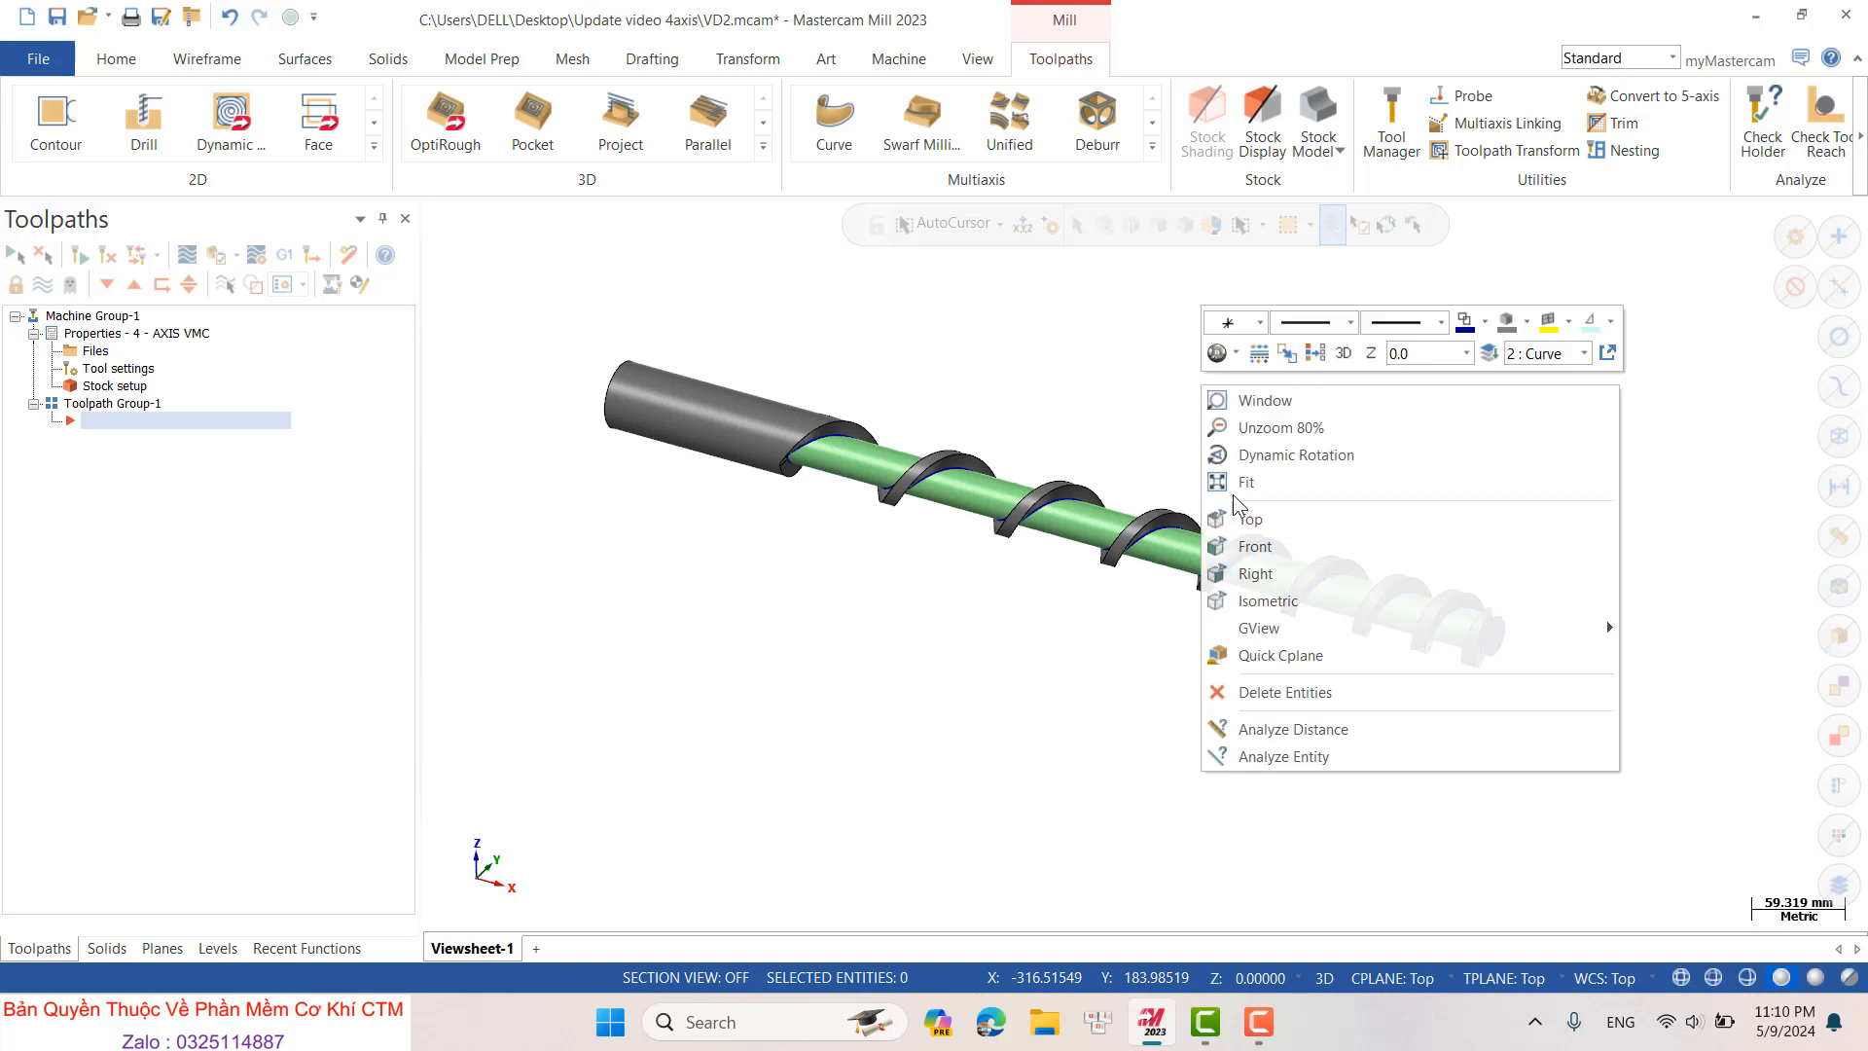
left_click(1246, 596)
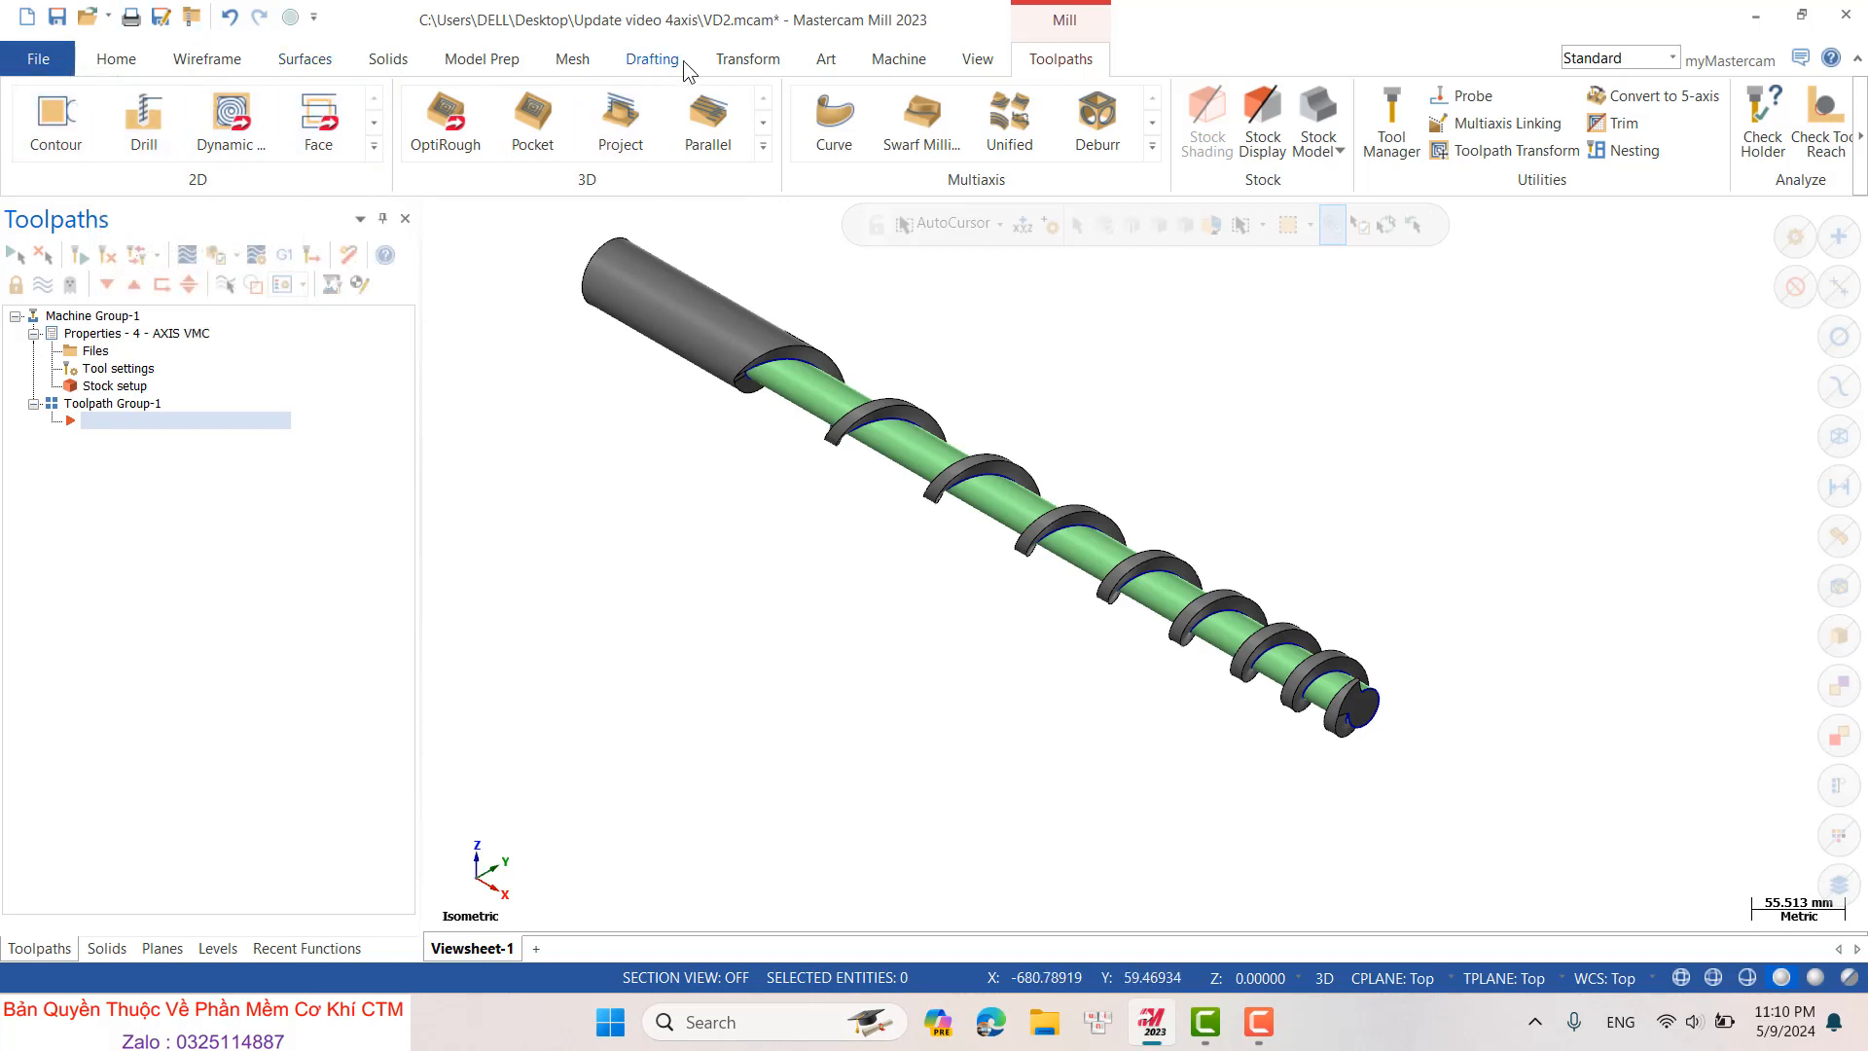
- Start a Roll transform and chain the complete edge curve loop around the screw's green core
left_click(748, 60)
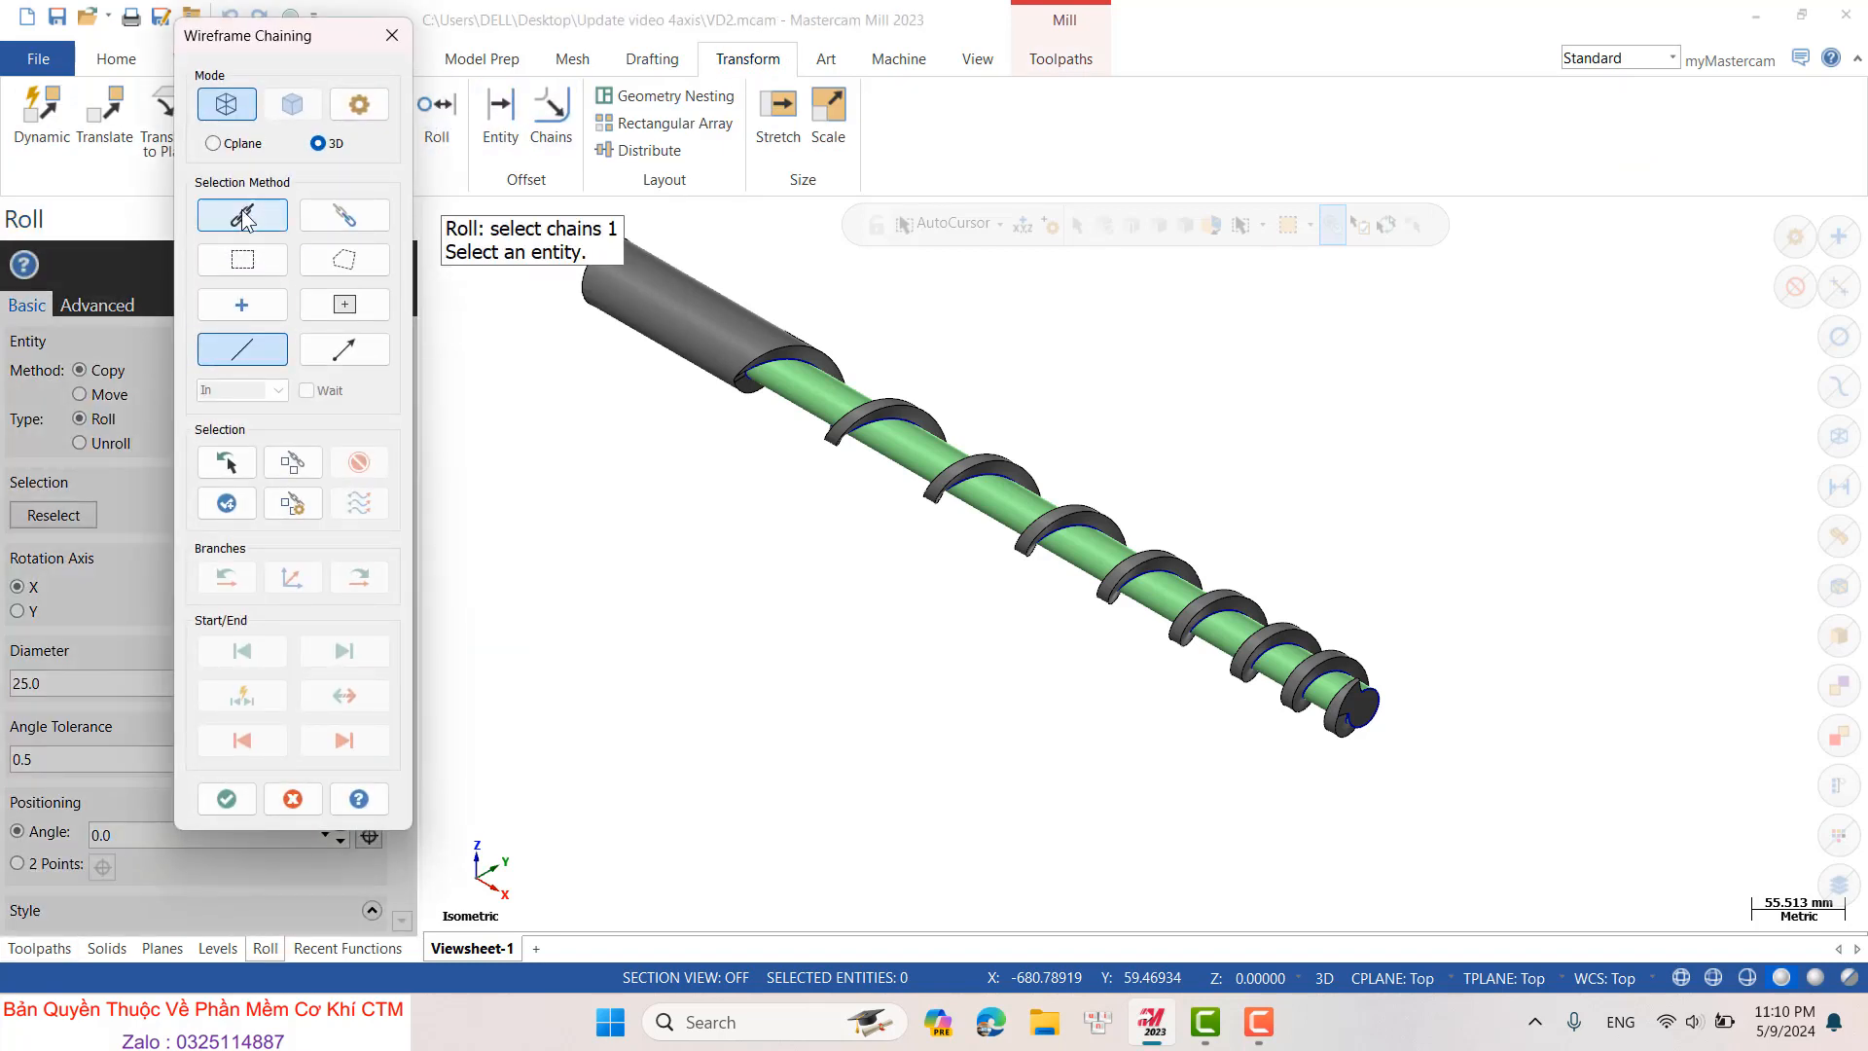
left_click(242, 215)
scroll(1442, 776, "up", 5)
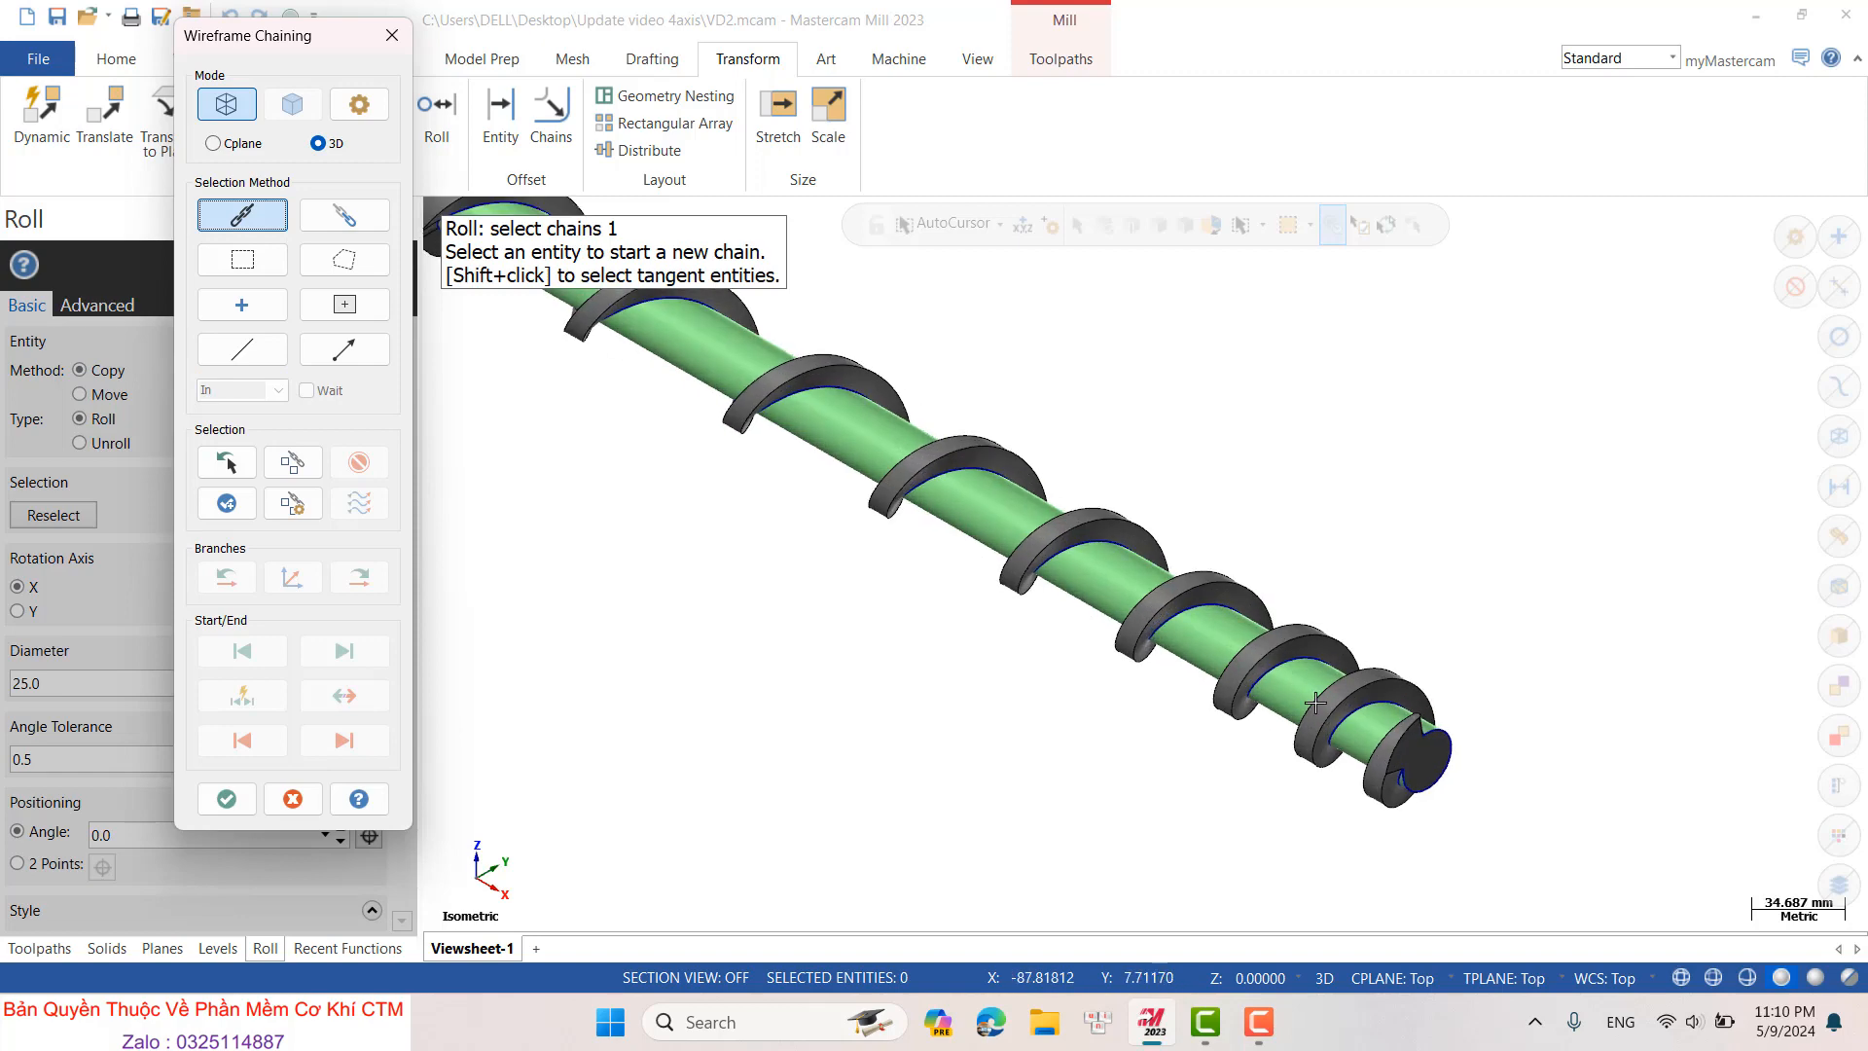
left_click(1480, 731)
scroll(1480, 730, "down", 3)
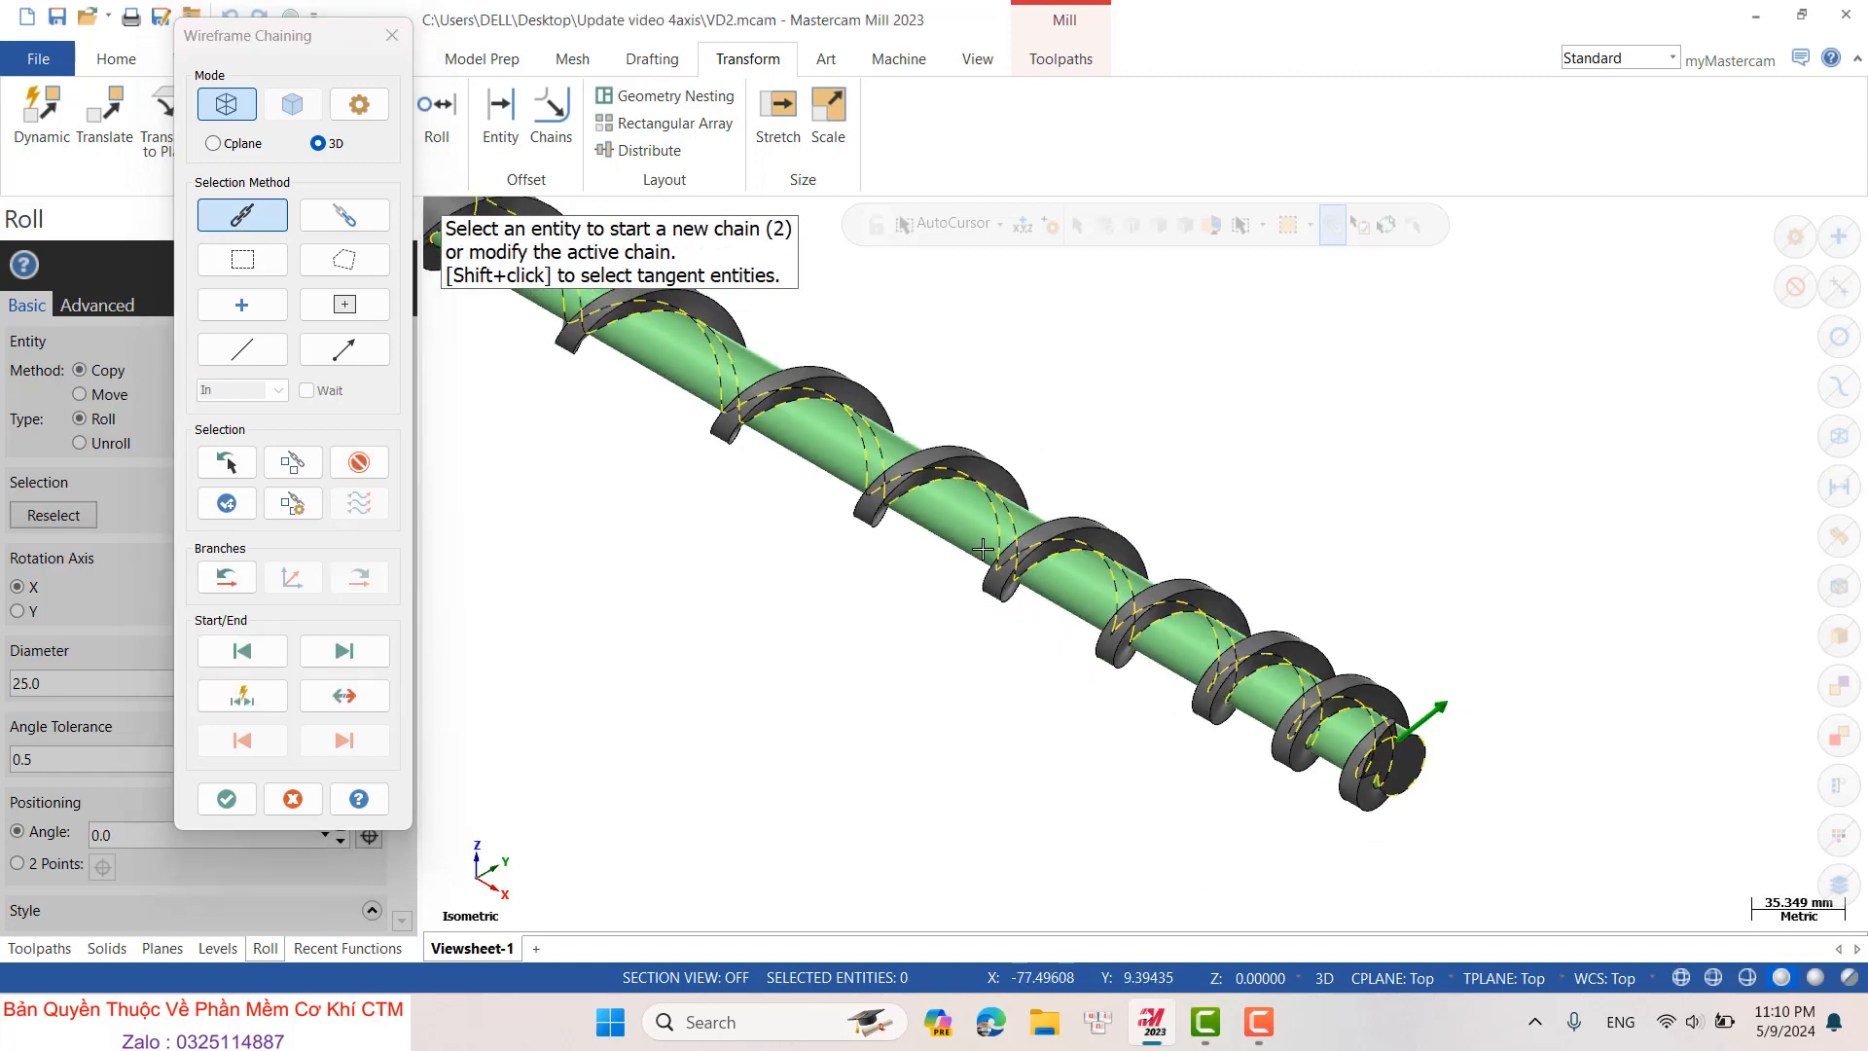
left_click(228, 799)
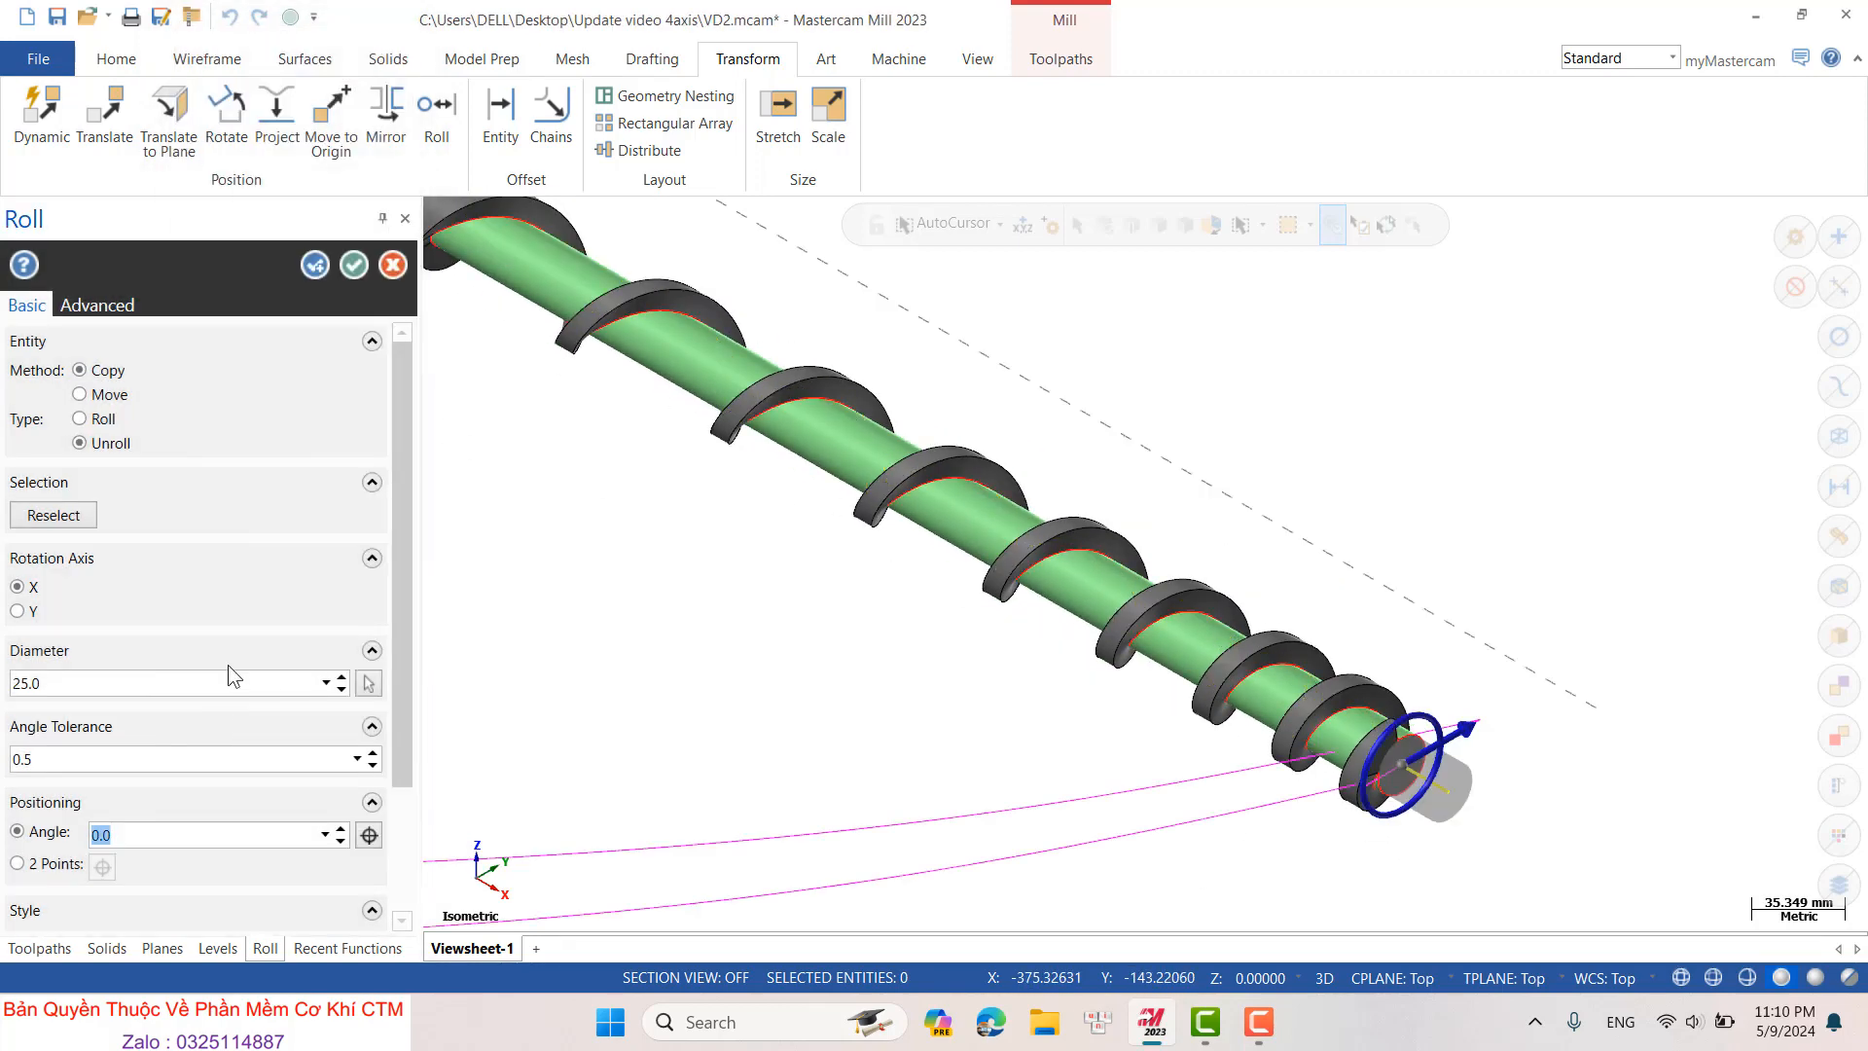
- Set the roll method to Move with type Roll, taking the 25.4 mm diameter from the core at the screw's end
left_click(96, 399)
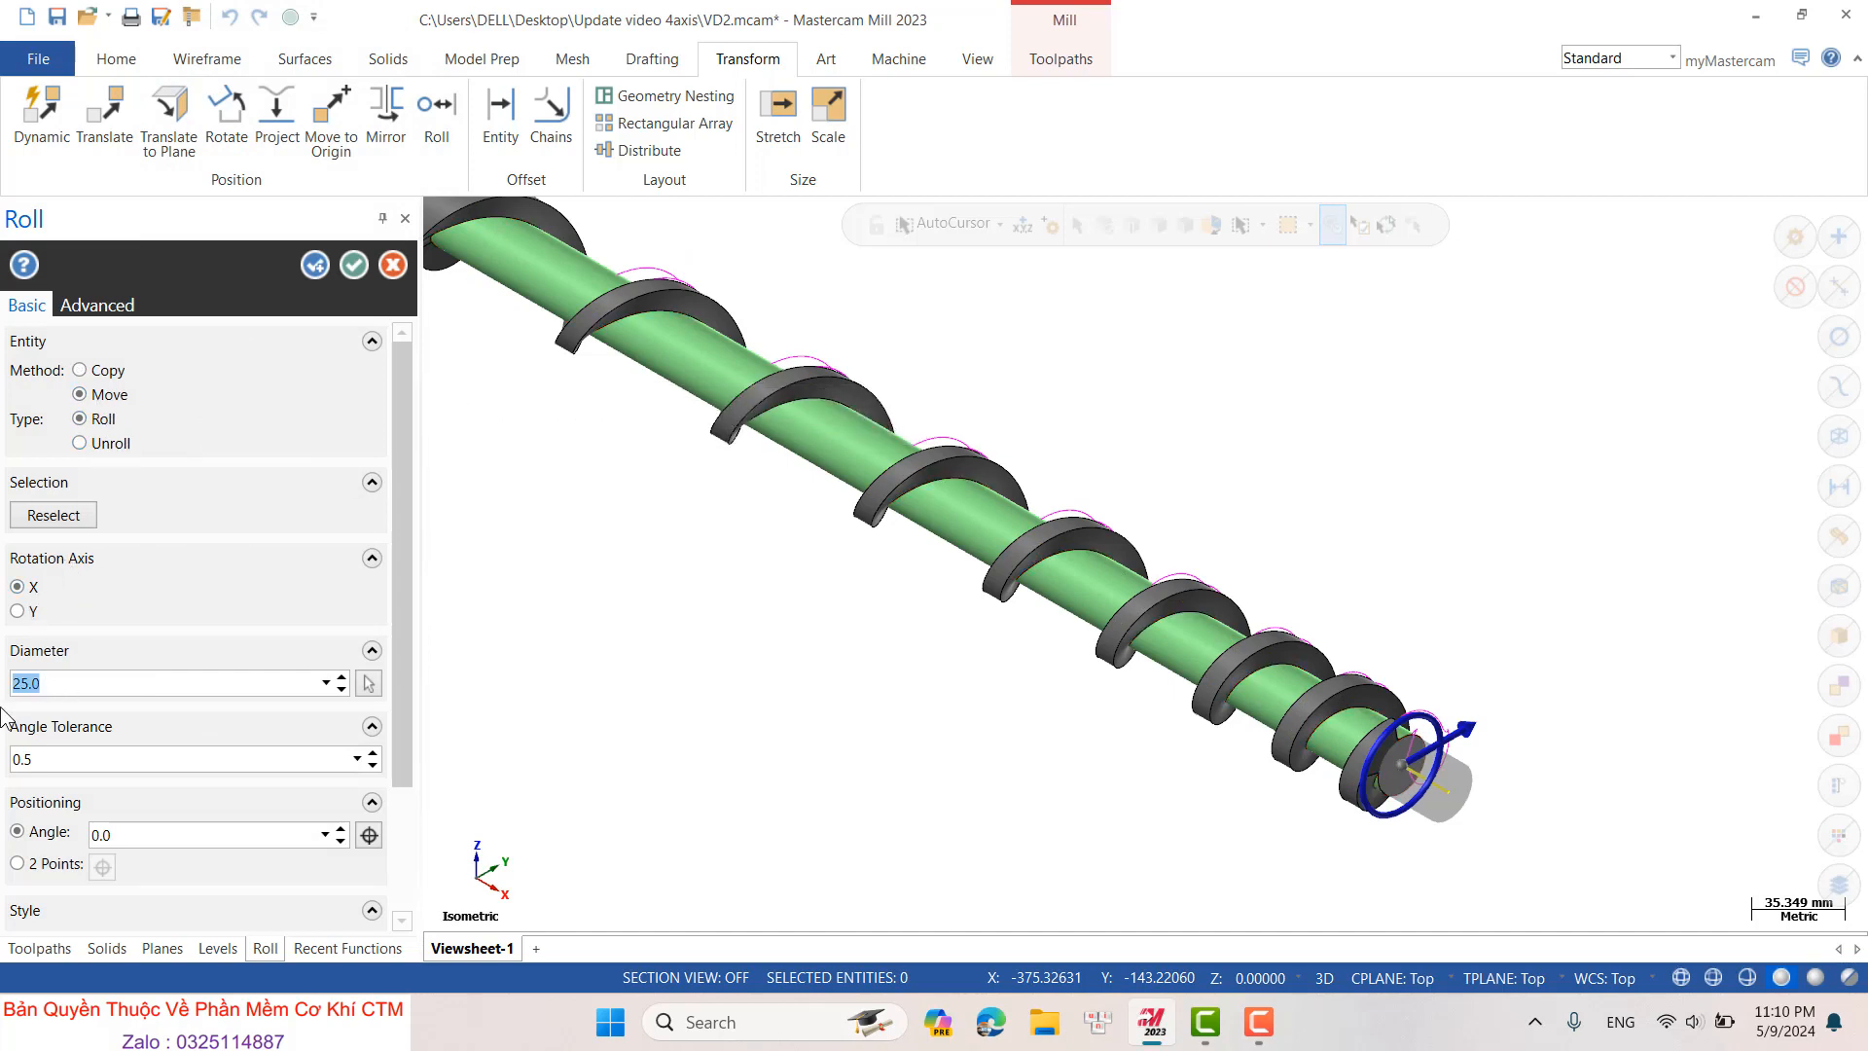
right_click(78, 679)
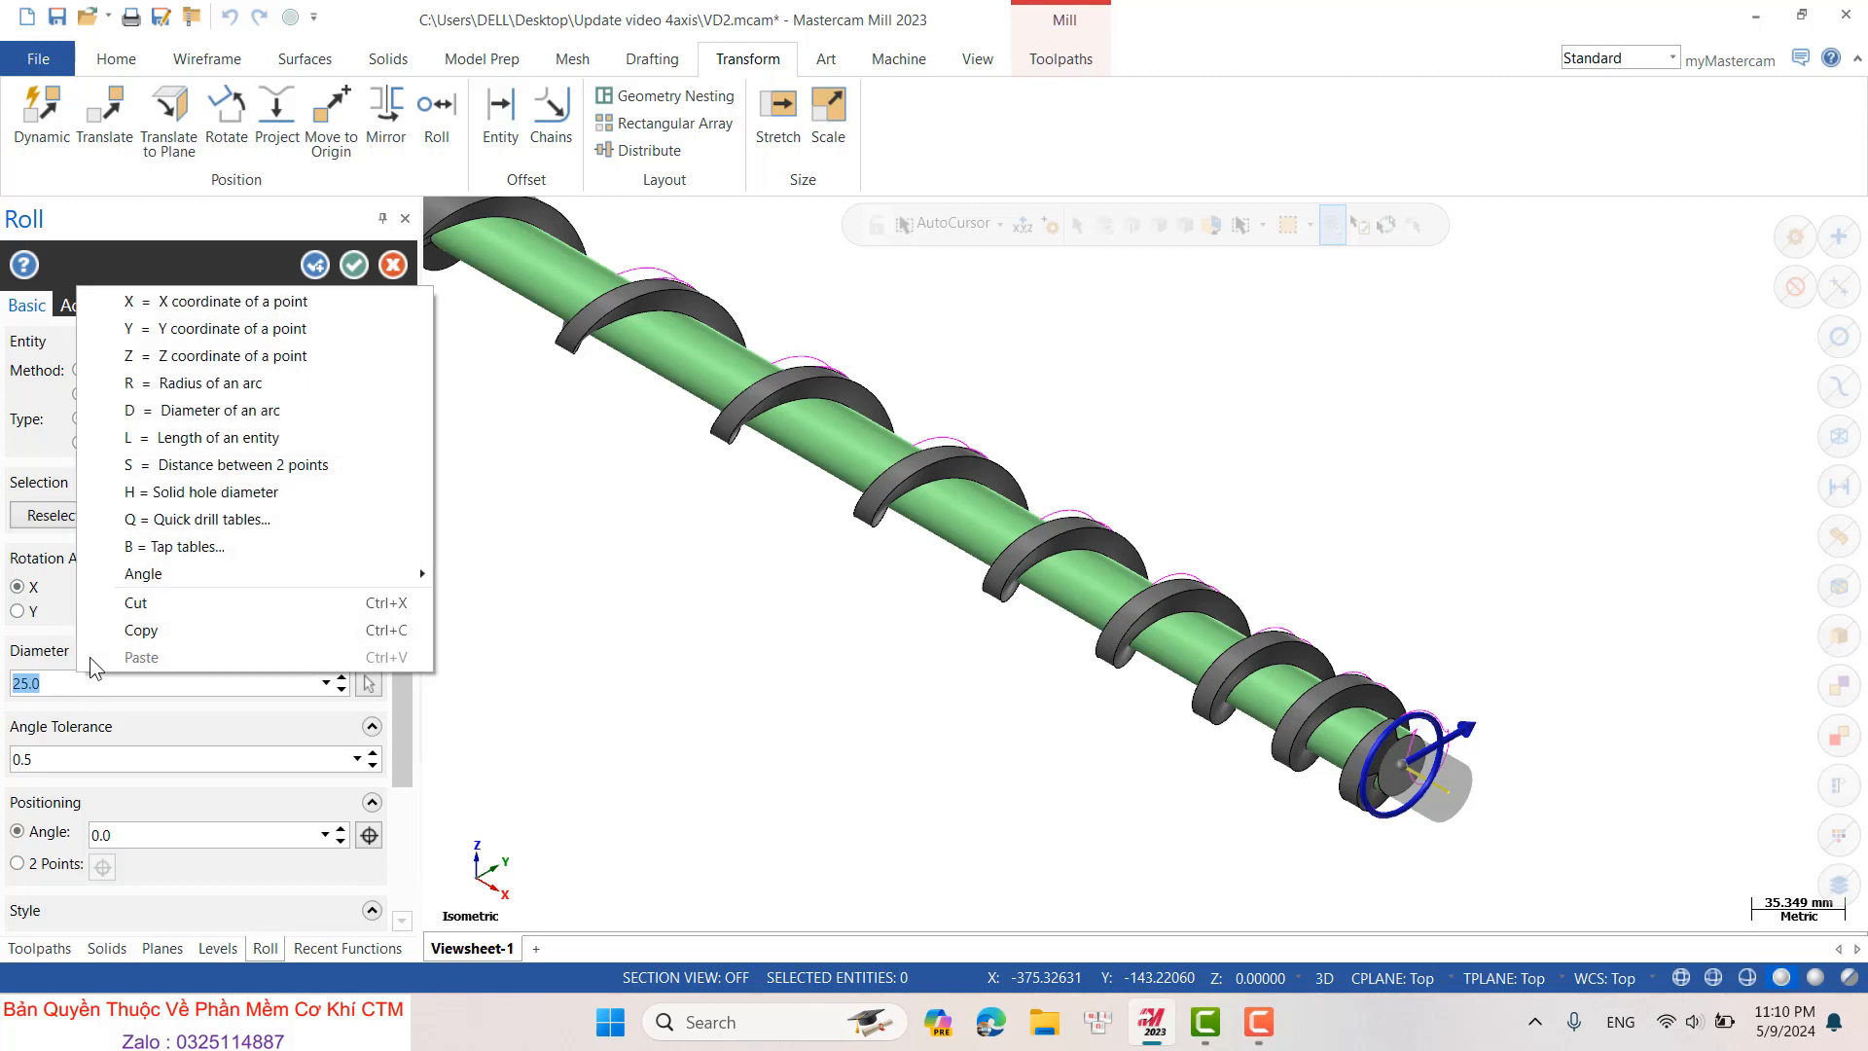
left_click(197, 428)
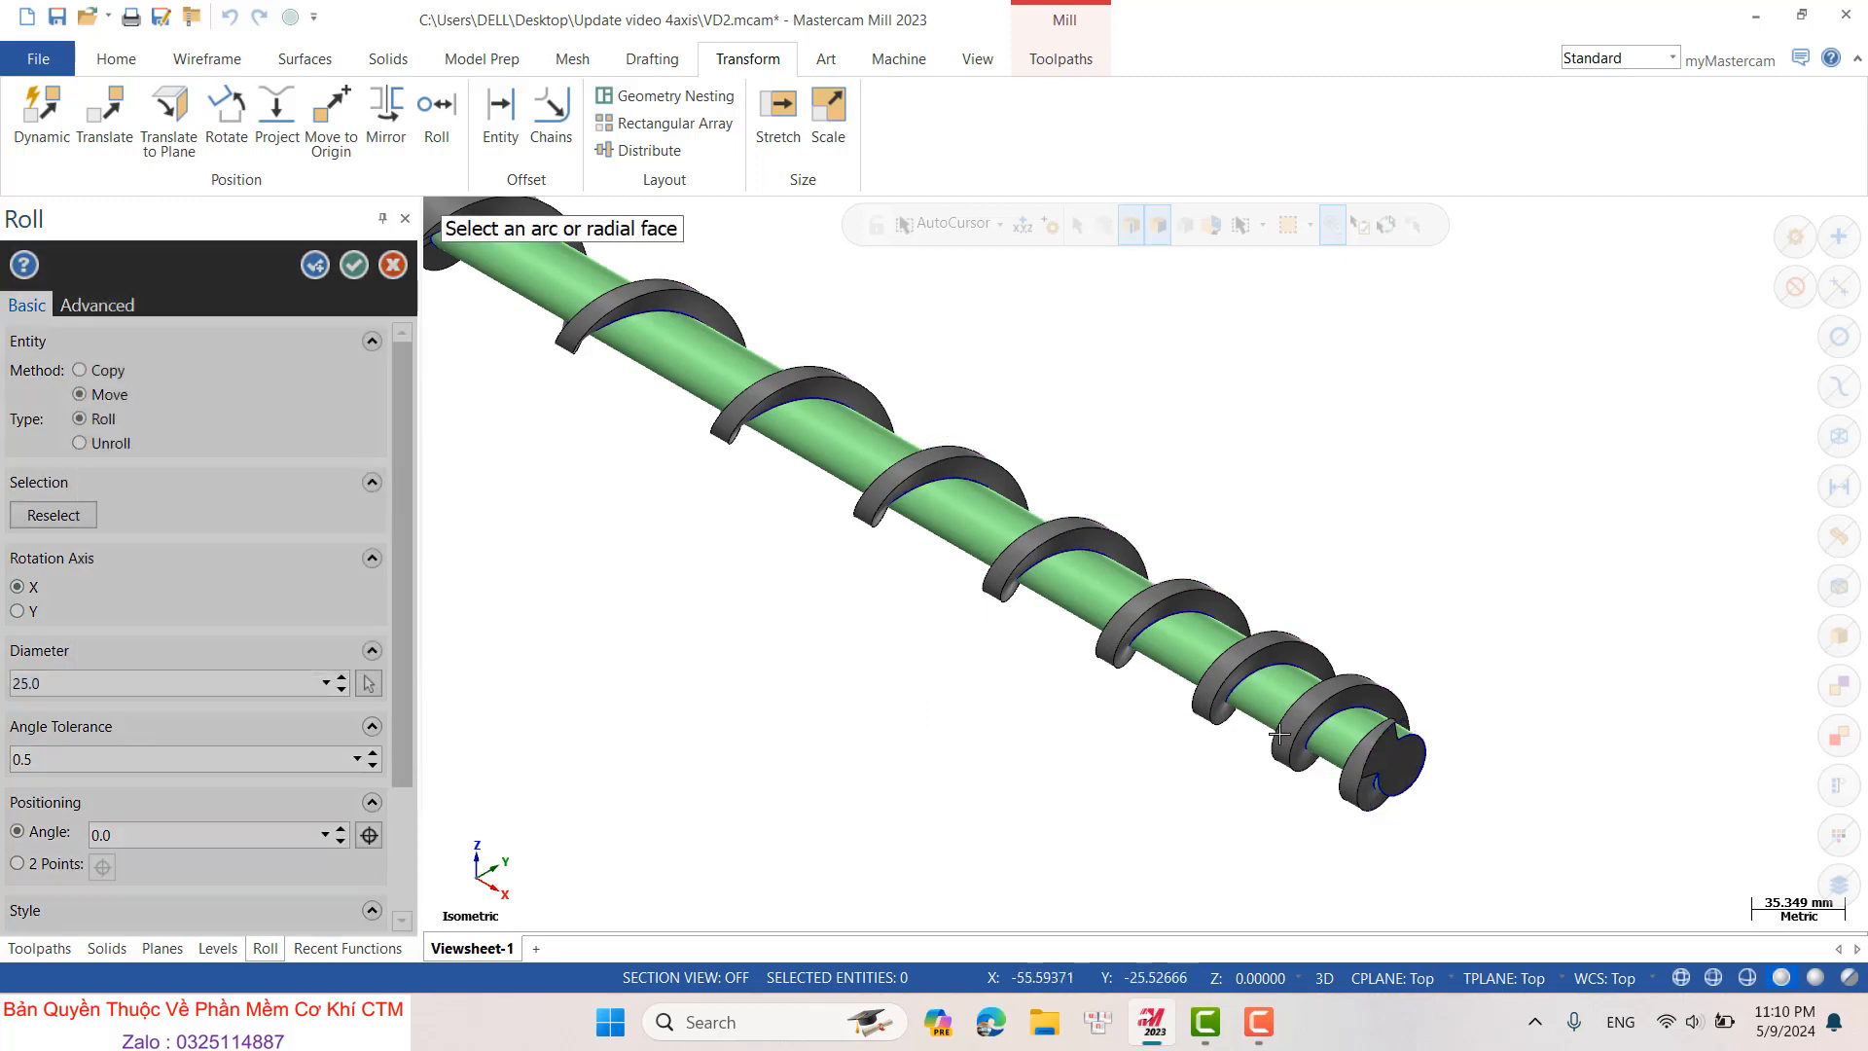
scroll(1441, 728, "up", 5)
left_click(1440, 728)
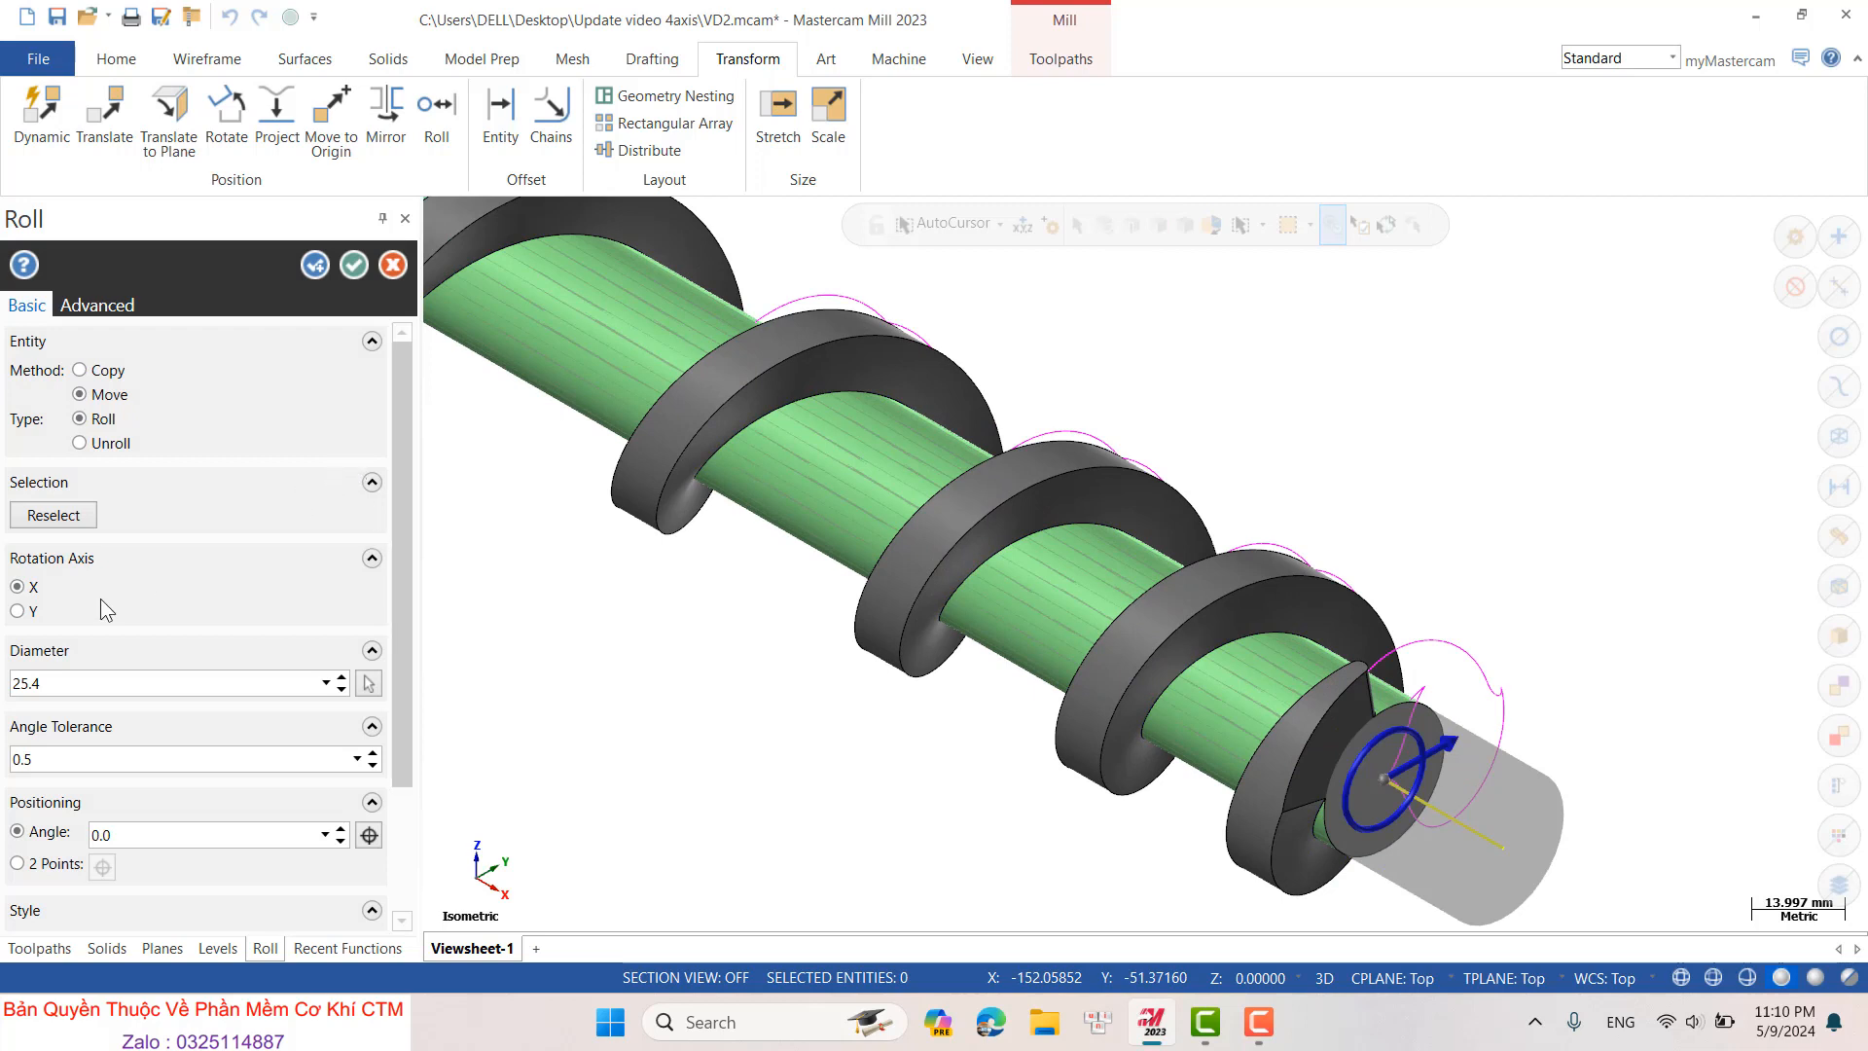
- Set the roll's positioning angle to 270 degrees
double_click(81, 680)
key("Tab")
key("Tab")
type("270")
key("Return")
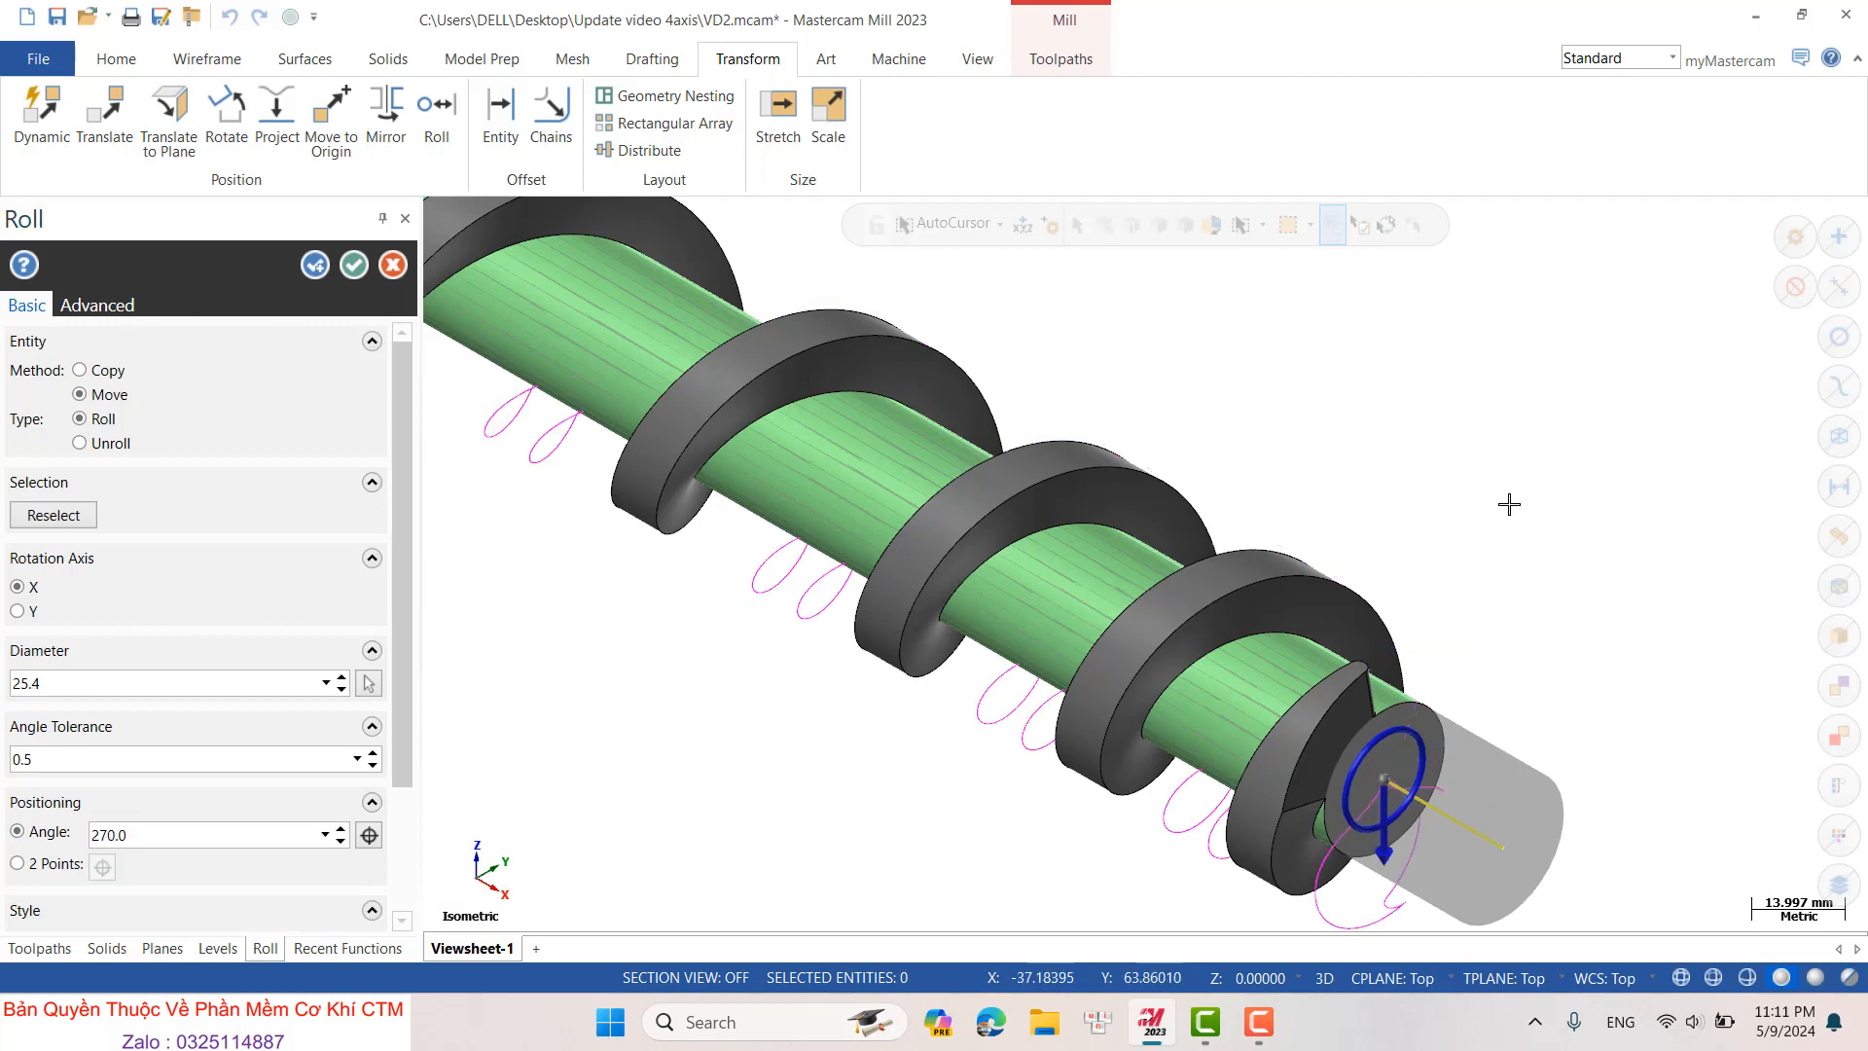
- Switch the roll type to Unroll, keep the 270-degree angle with Lines and arcs style, and apply the transform to the core's edge chain
scroll(1509, 504, "down", 2)
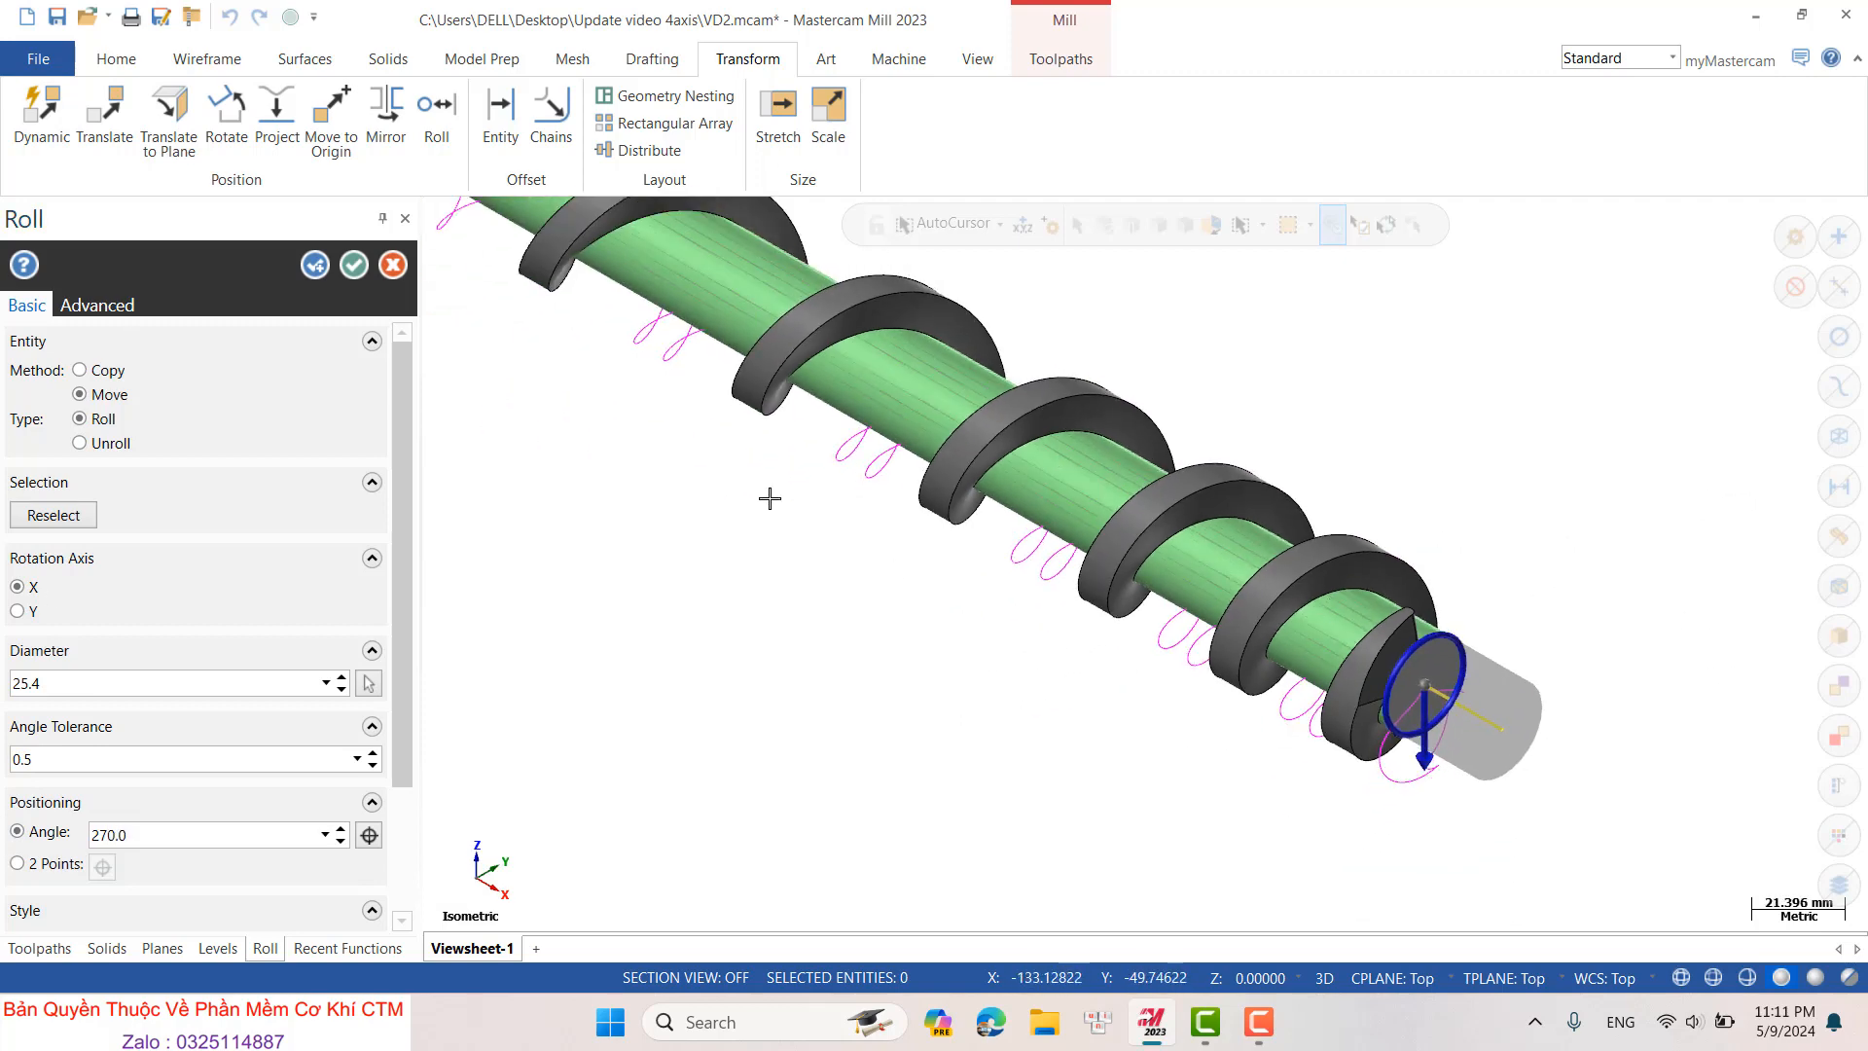
left_click(90, 452)
scroll(948, 691, "down", 3)
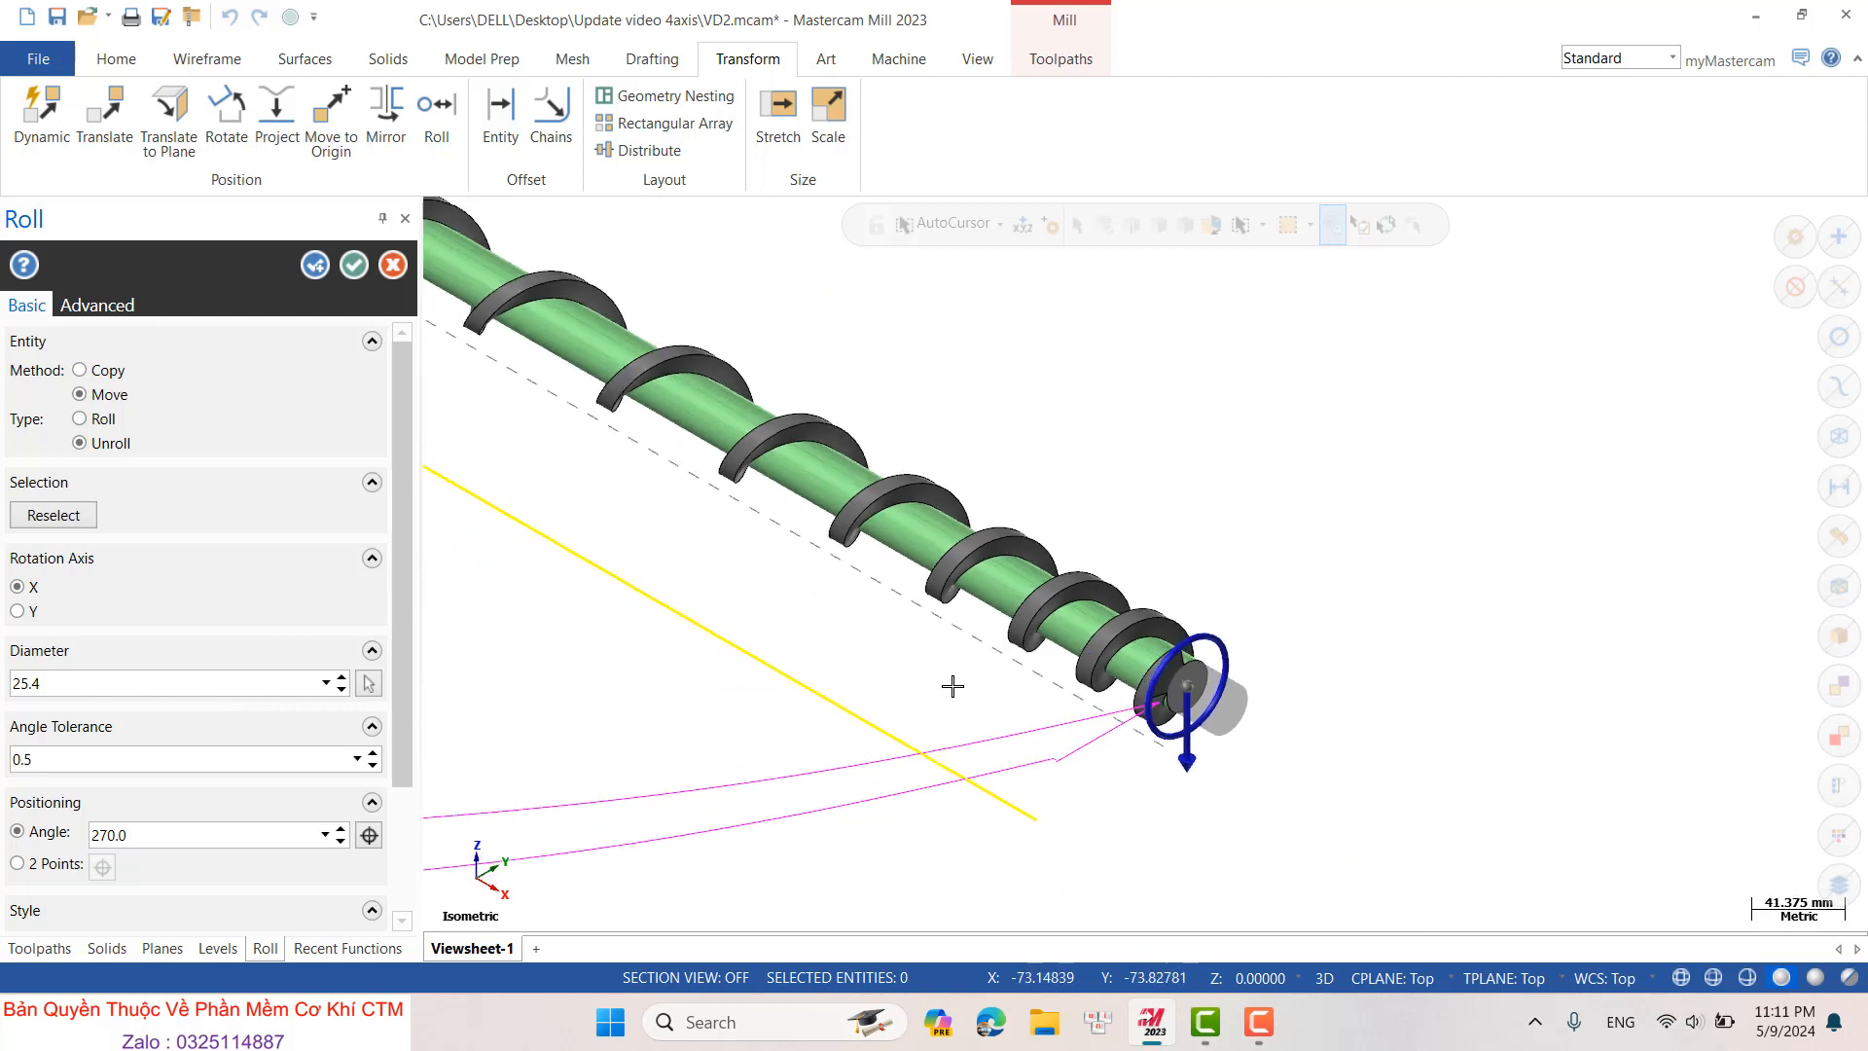
middle_click_drag(952, 687, 936, 759)
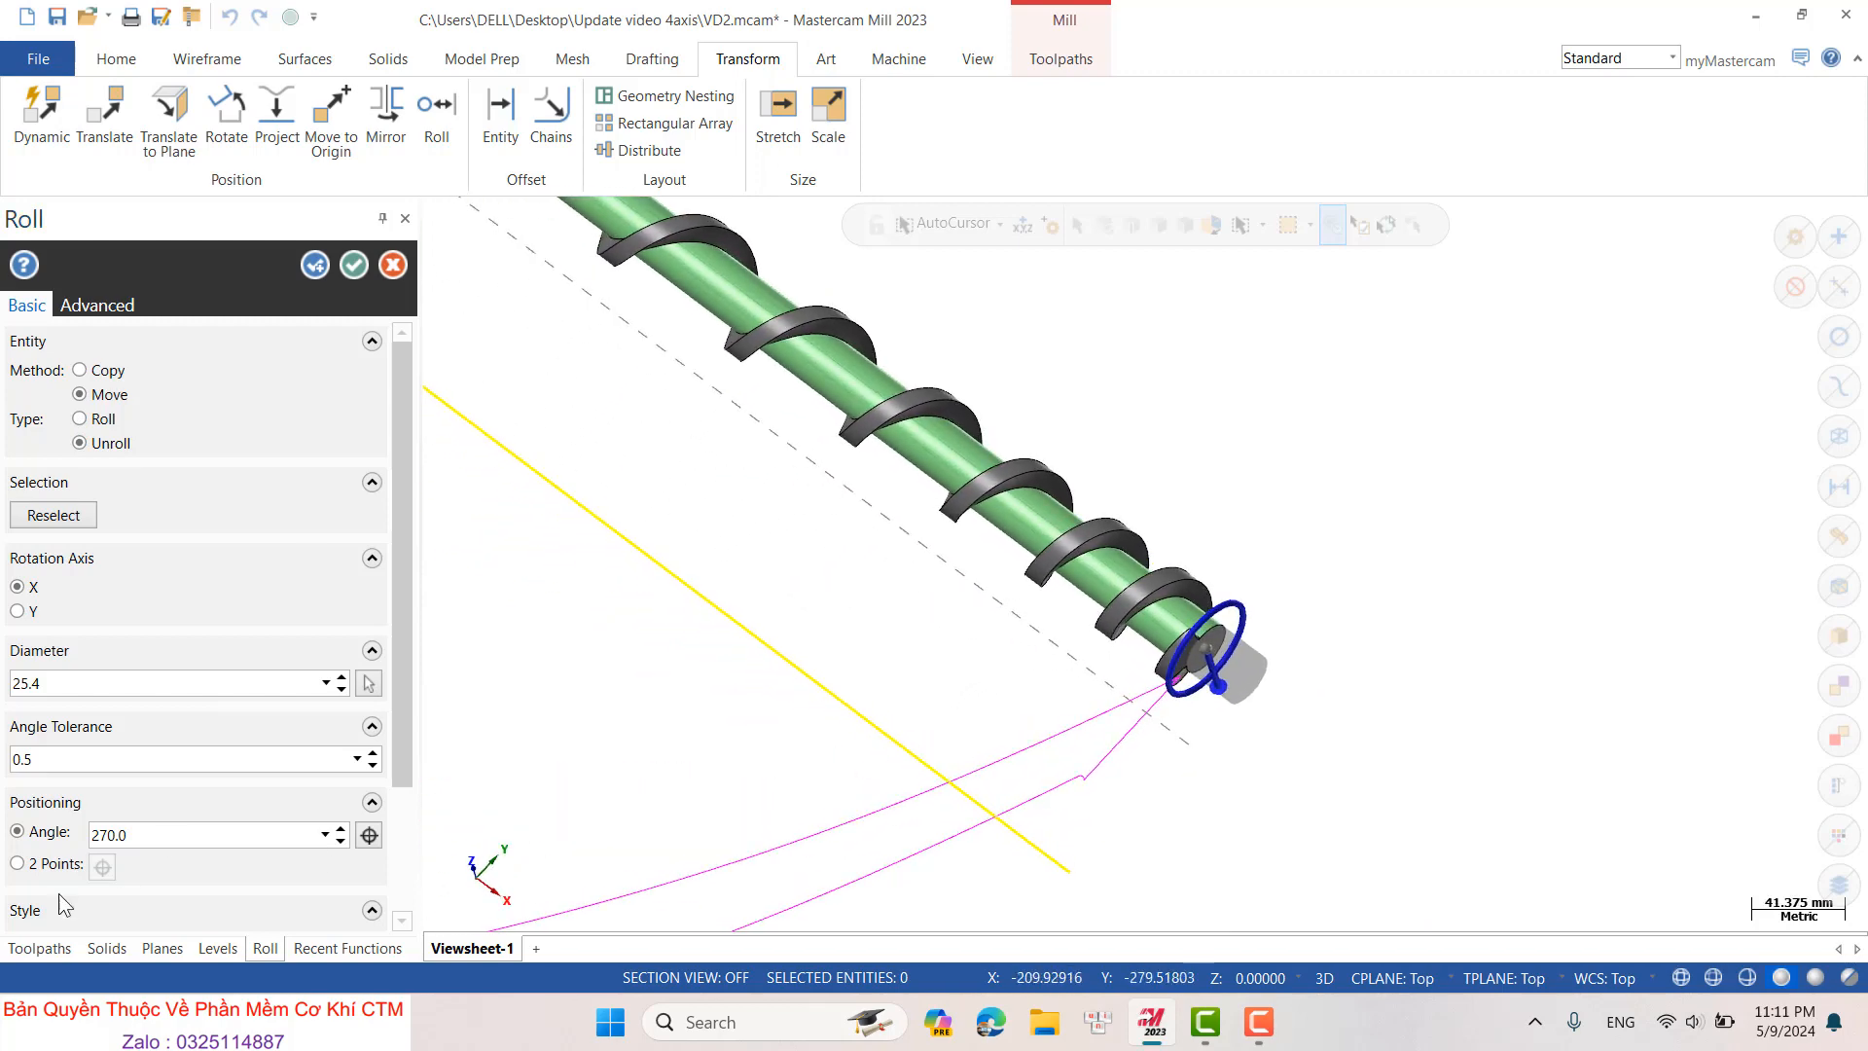
double_click(149, 835)
left_click_drag(395, 711, 426, 877)
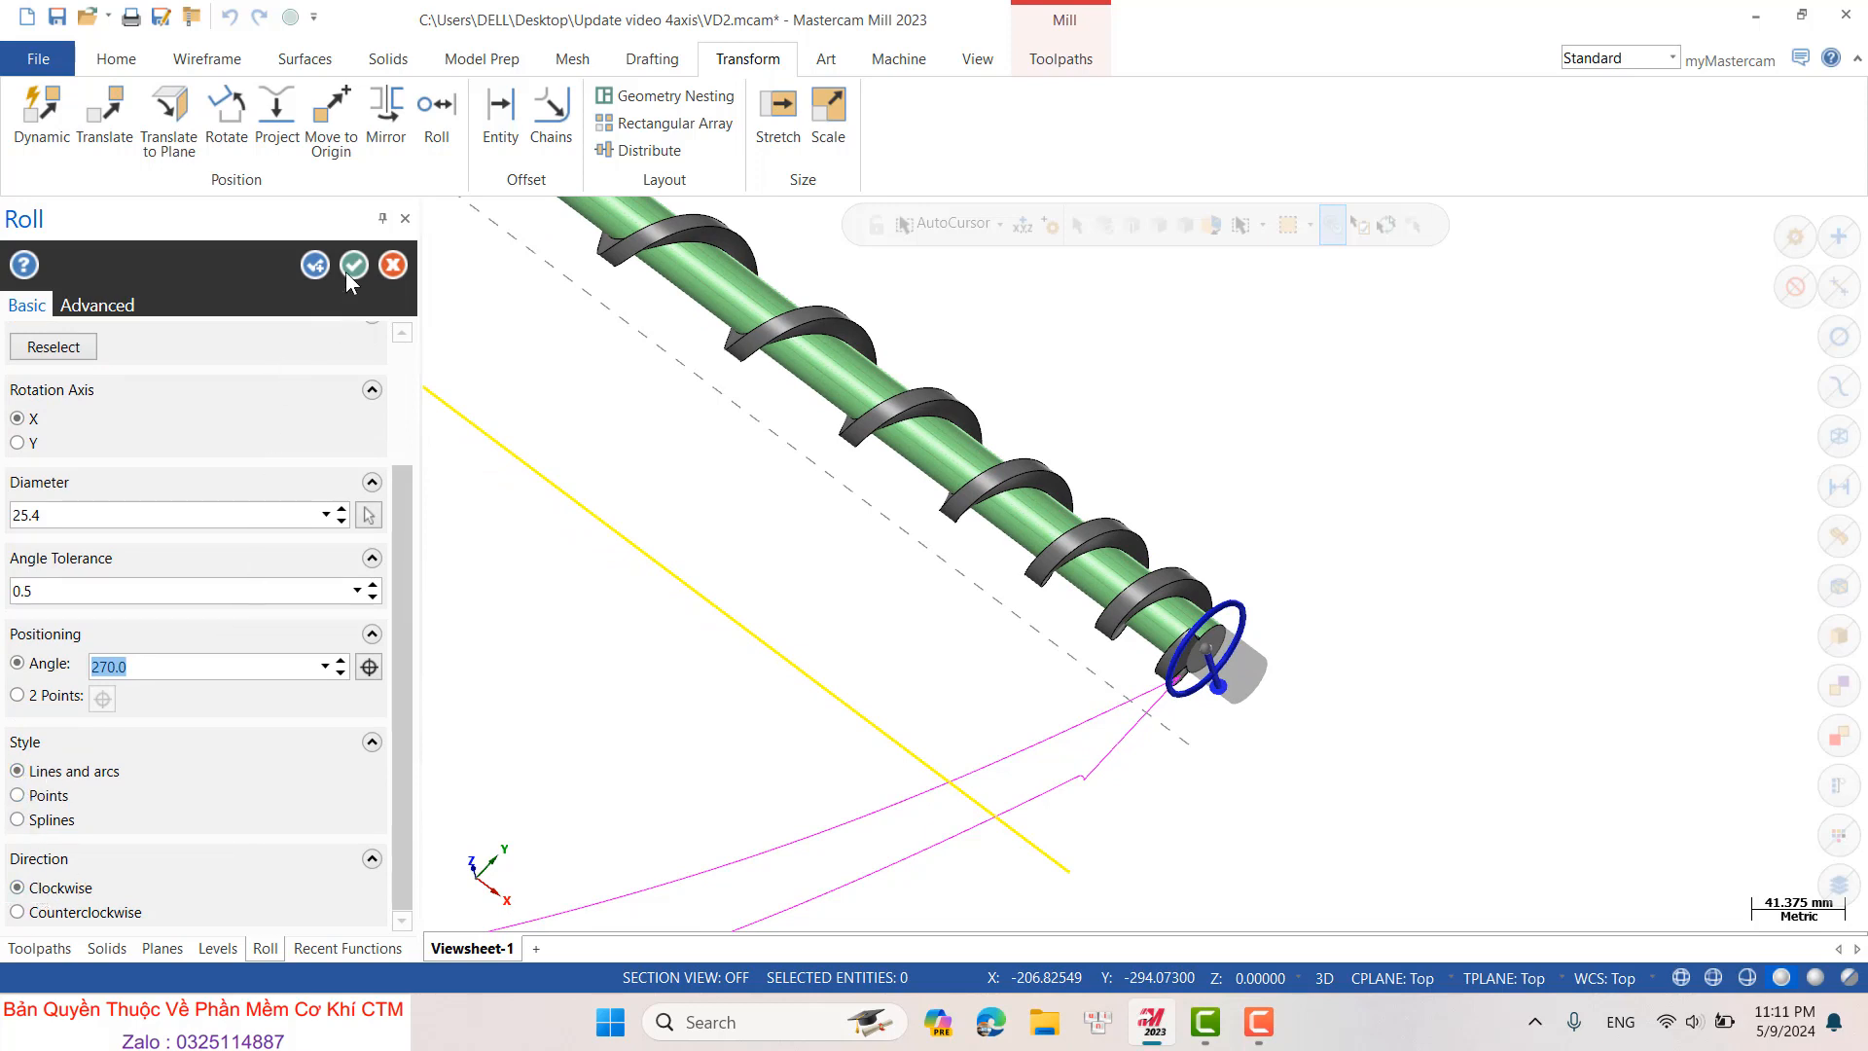
left_click_drag(388, 562, 388, 467)
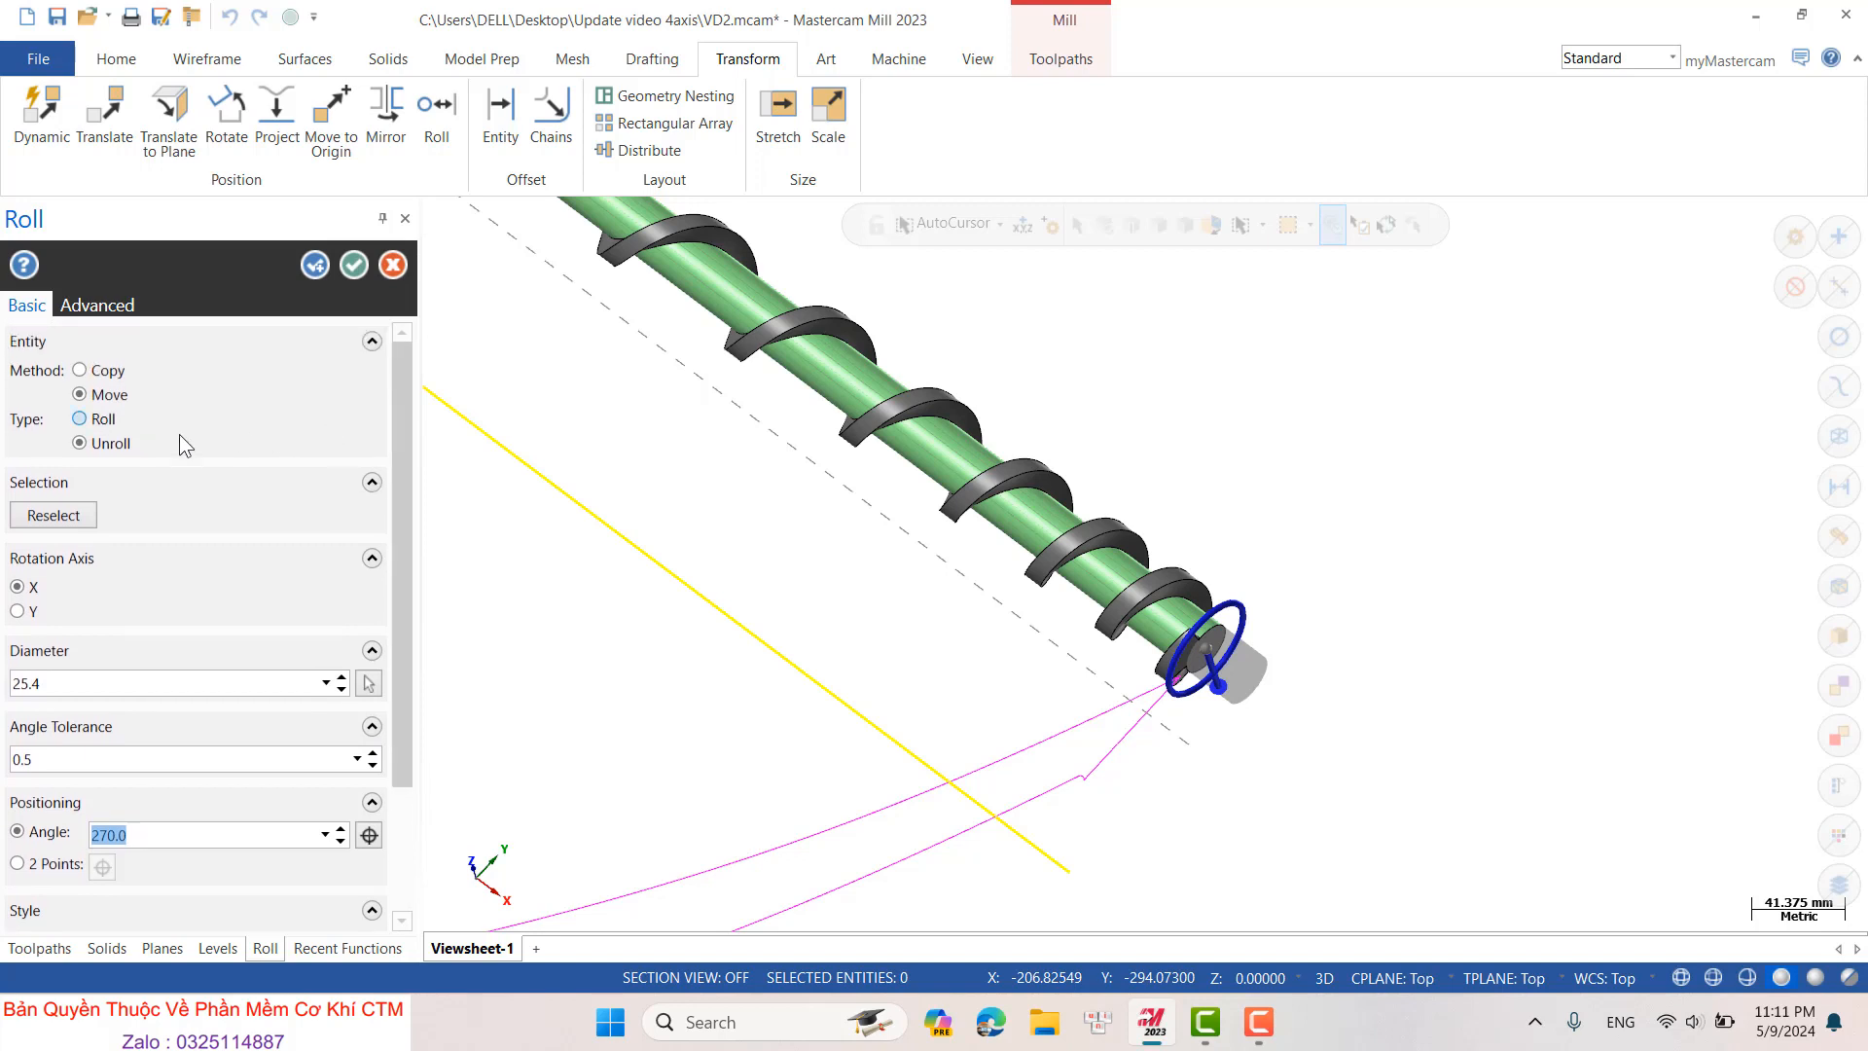
left_click(349, 276)
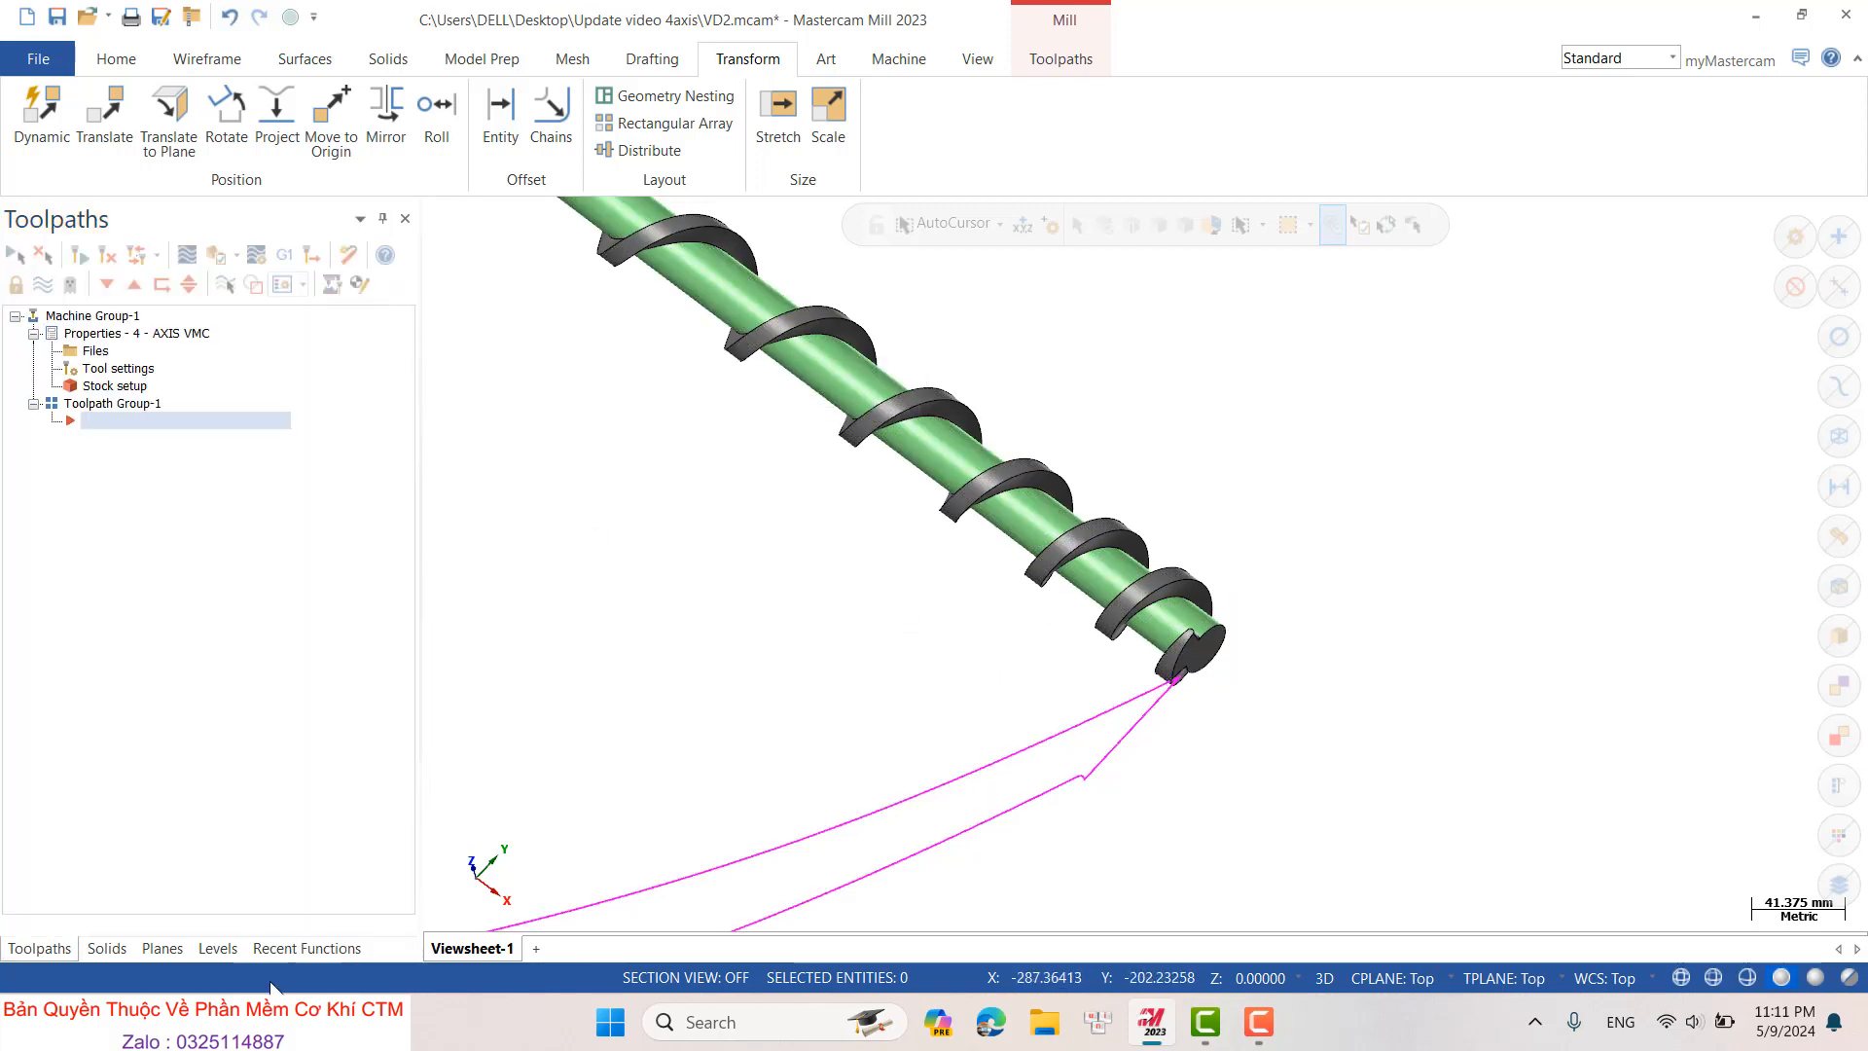
- Hide the solid level so only the Curve level shows, and set the view to Top
left_click(161, 948)
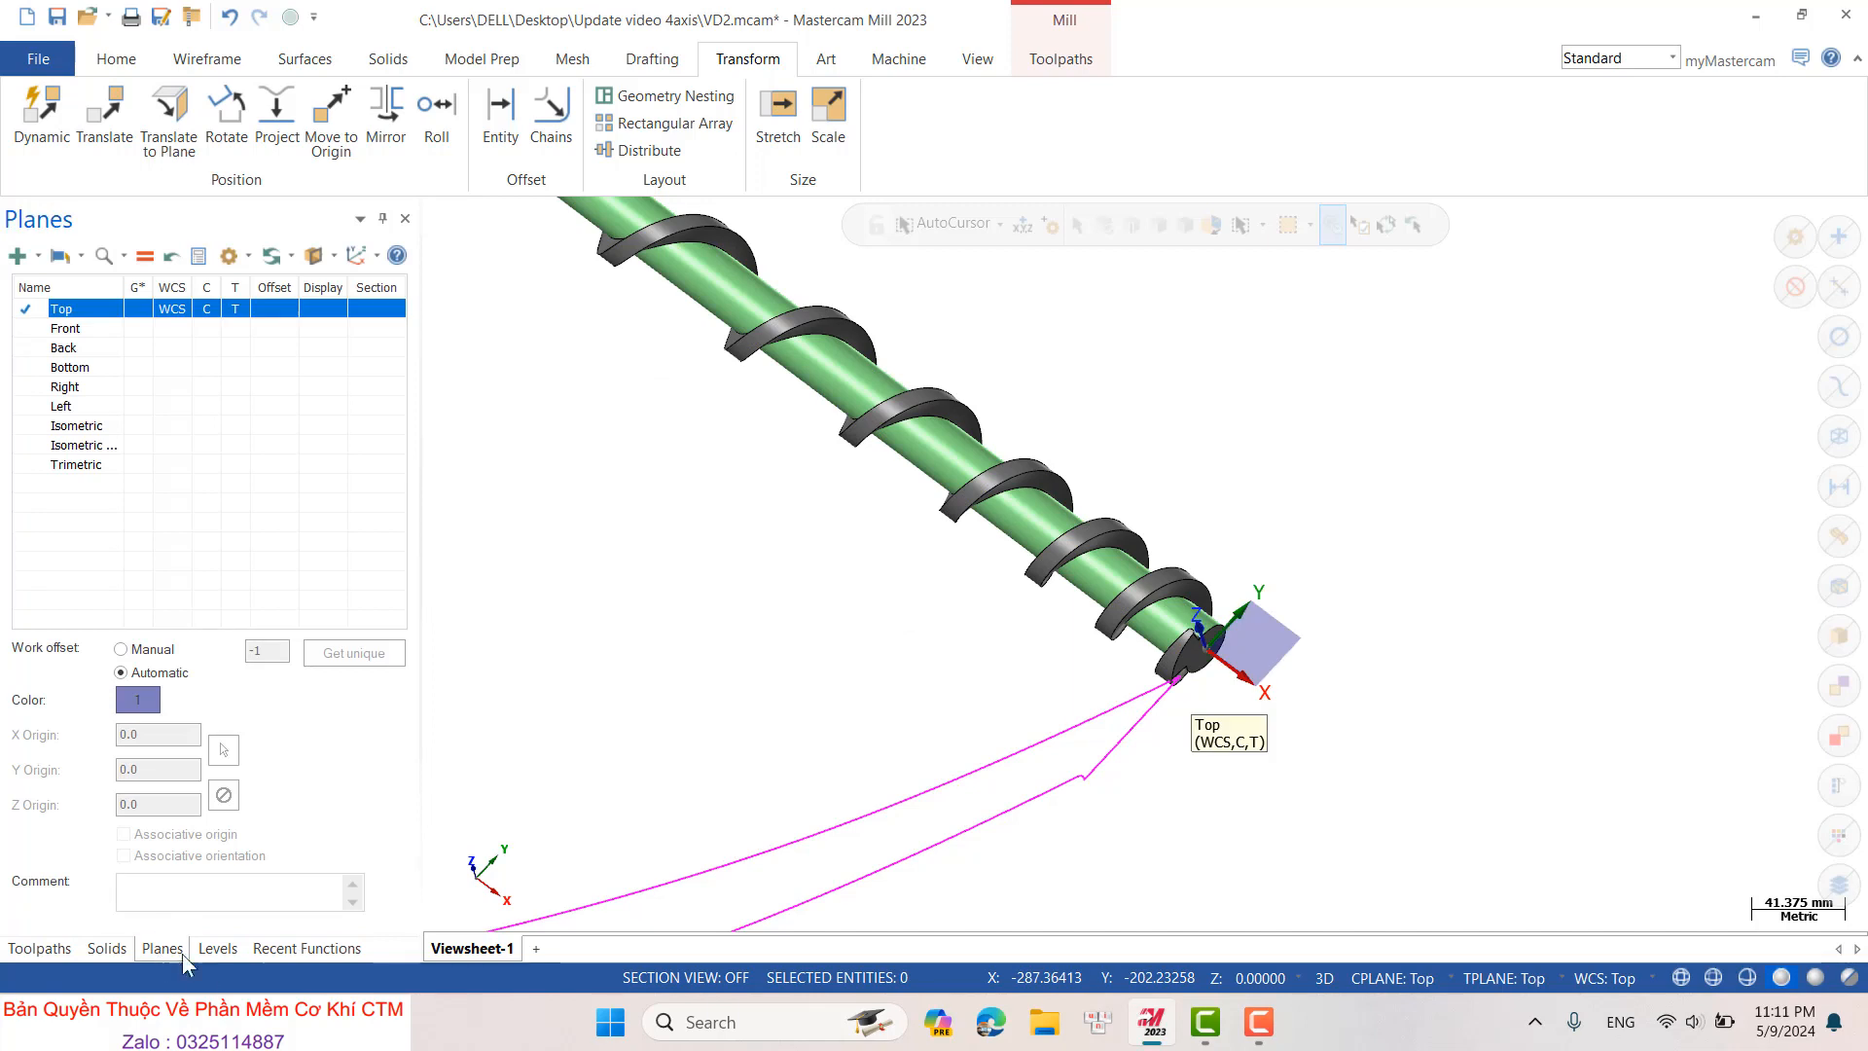
left_click(216, 949)
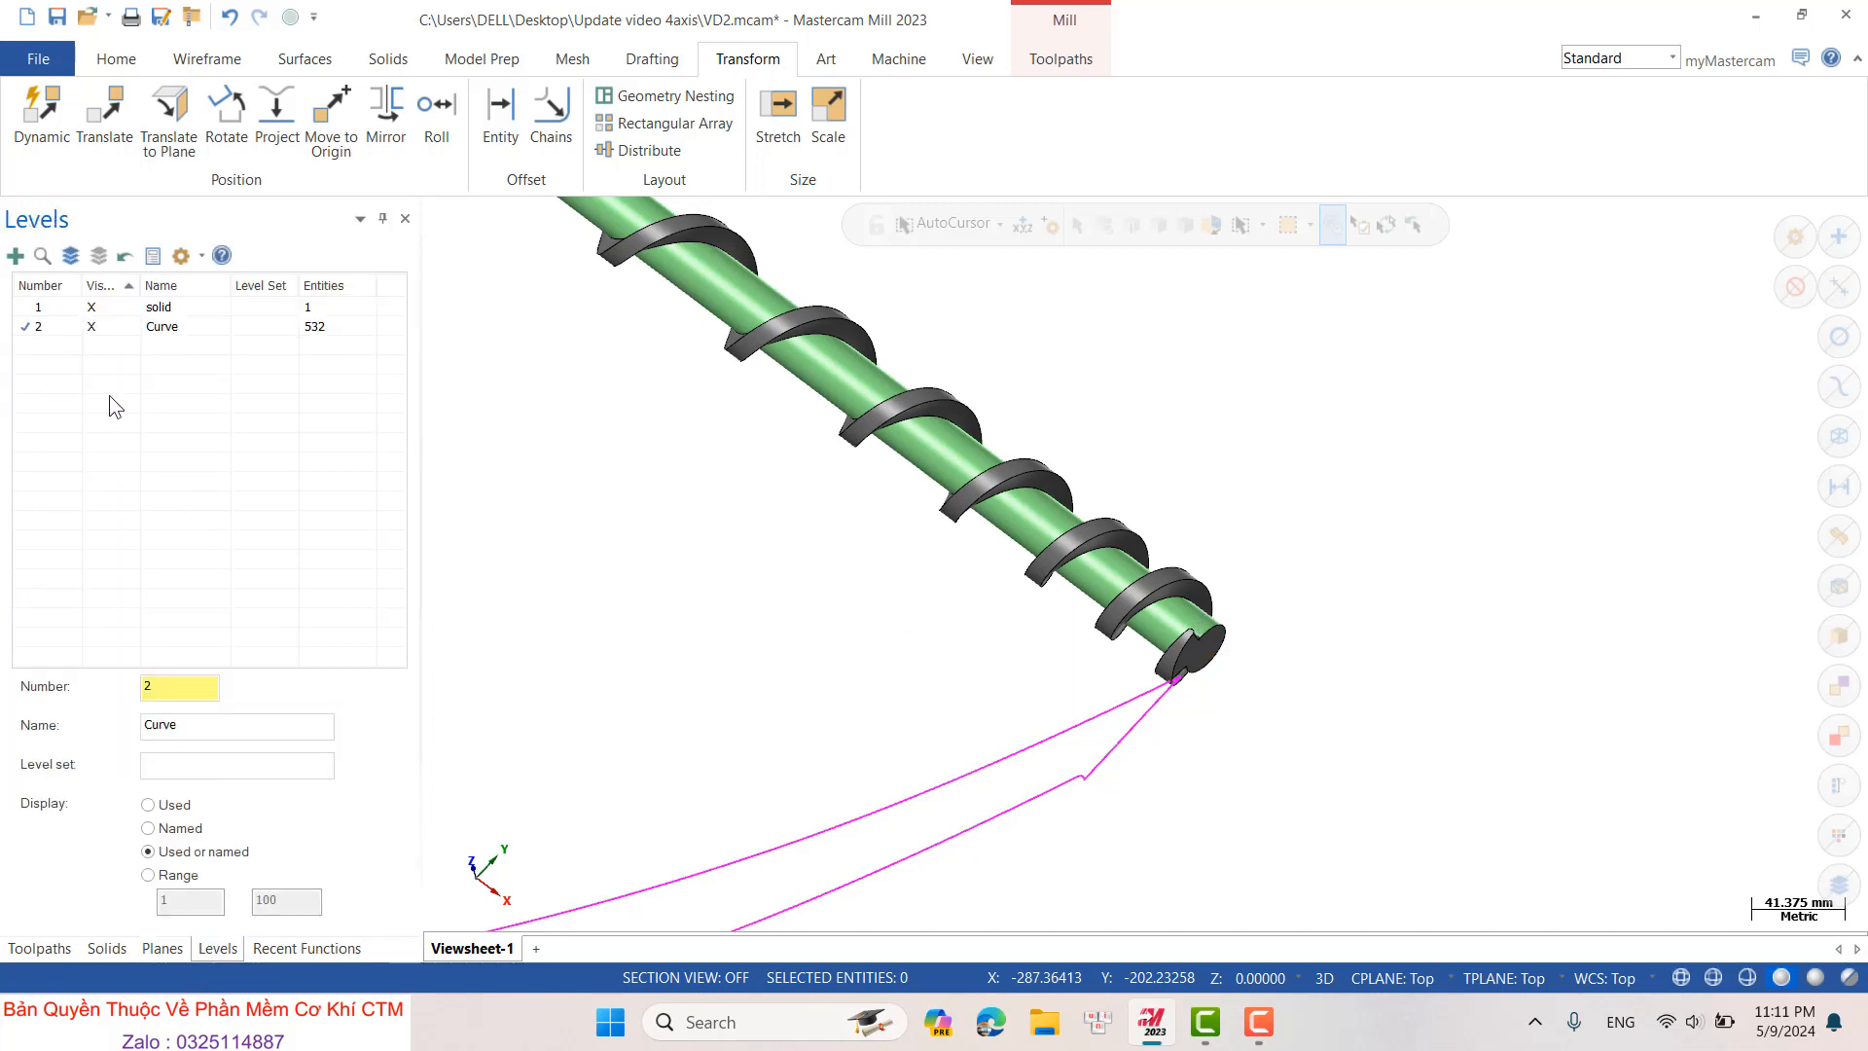
left_click(93, 308)
right_click(846, 459)
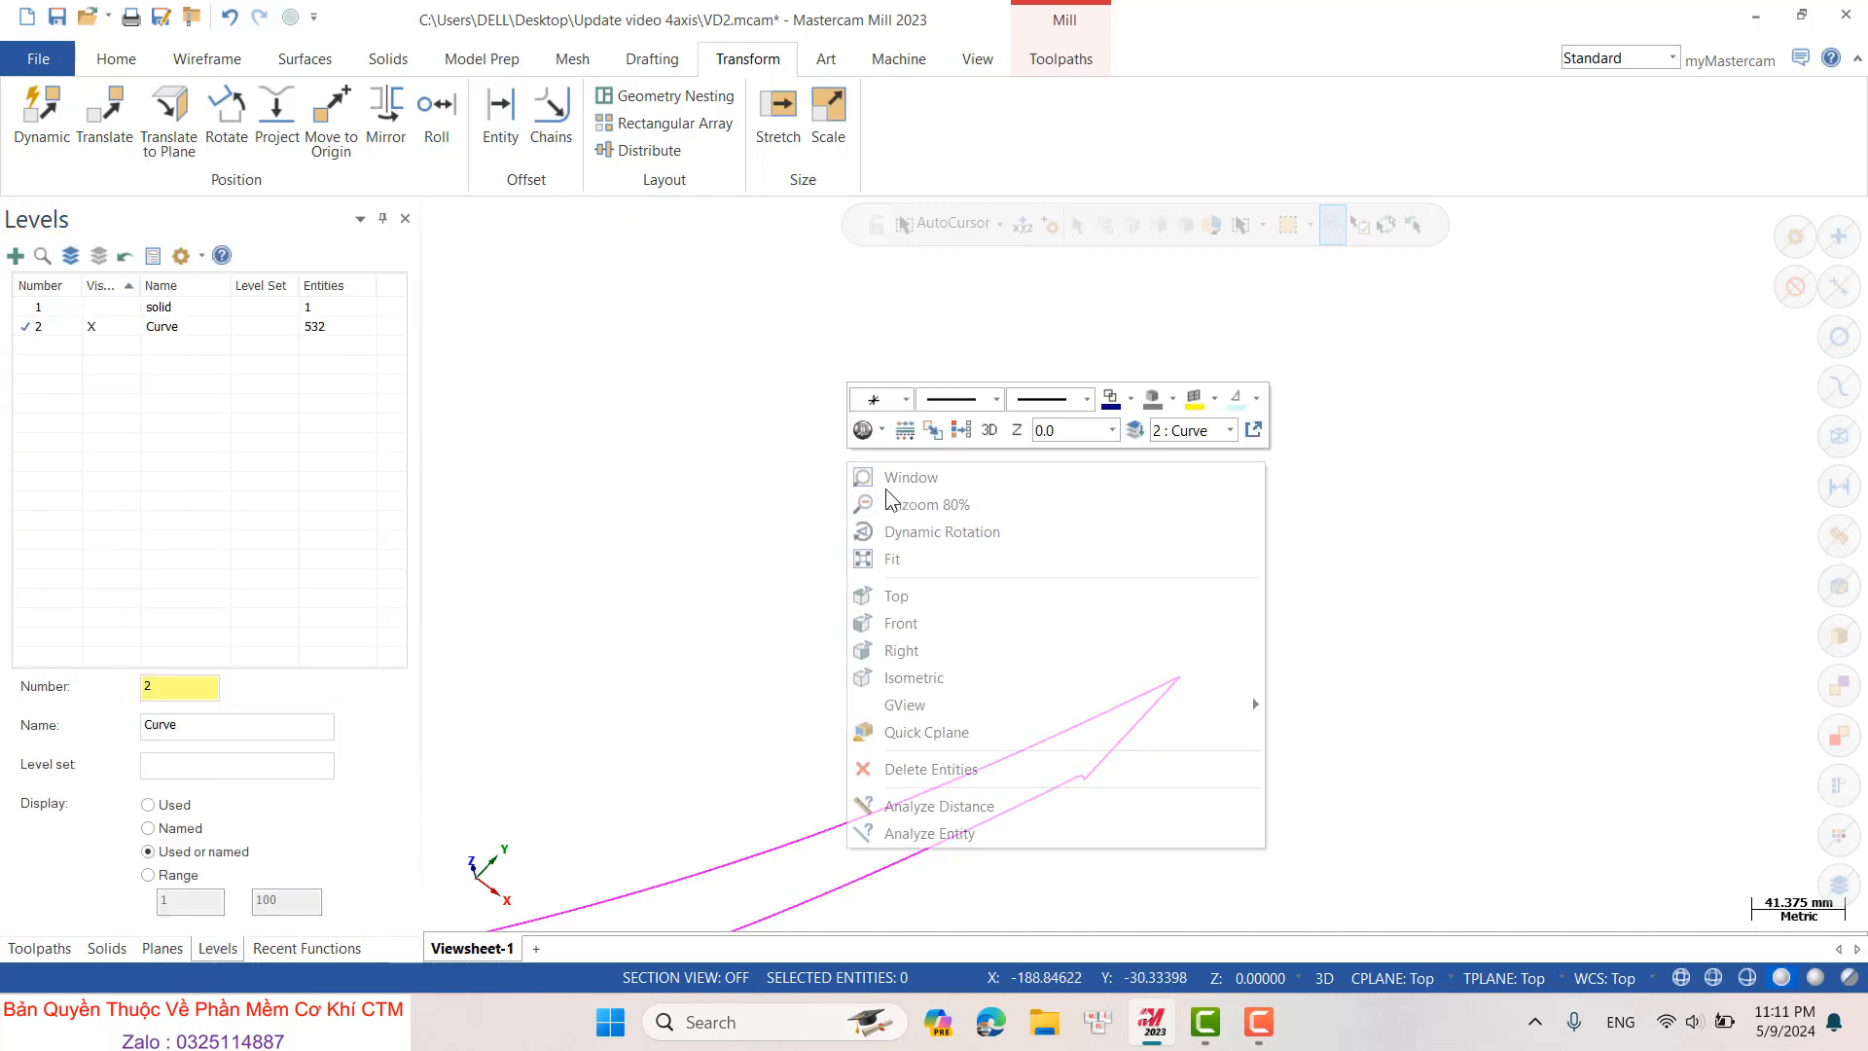
left_click(915, 622)
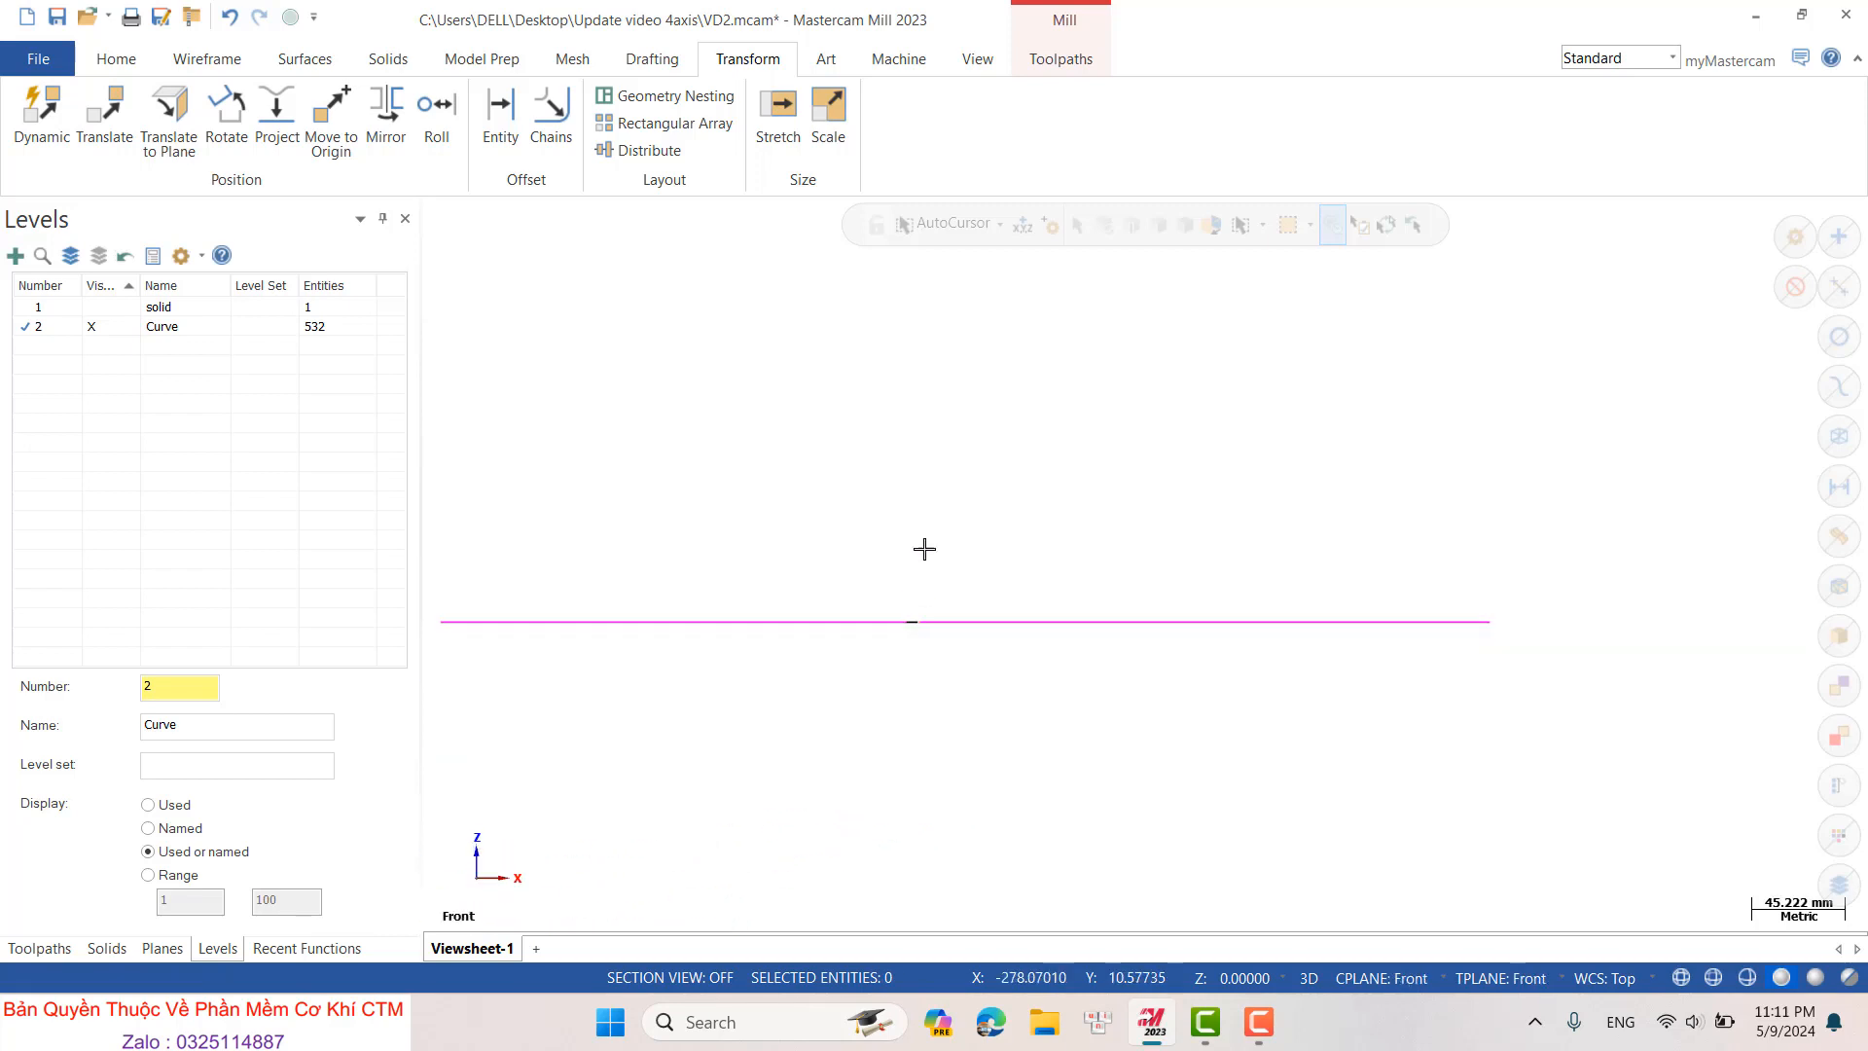
right_click(924, 472)
left_click(961, 611)
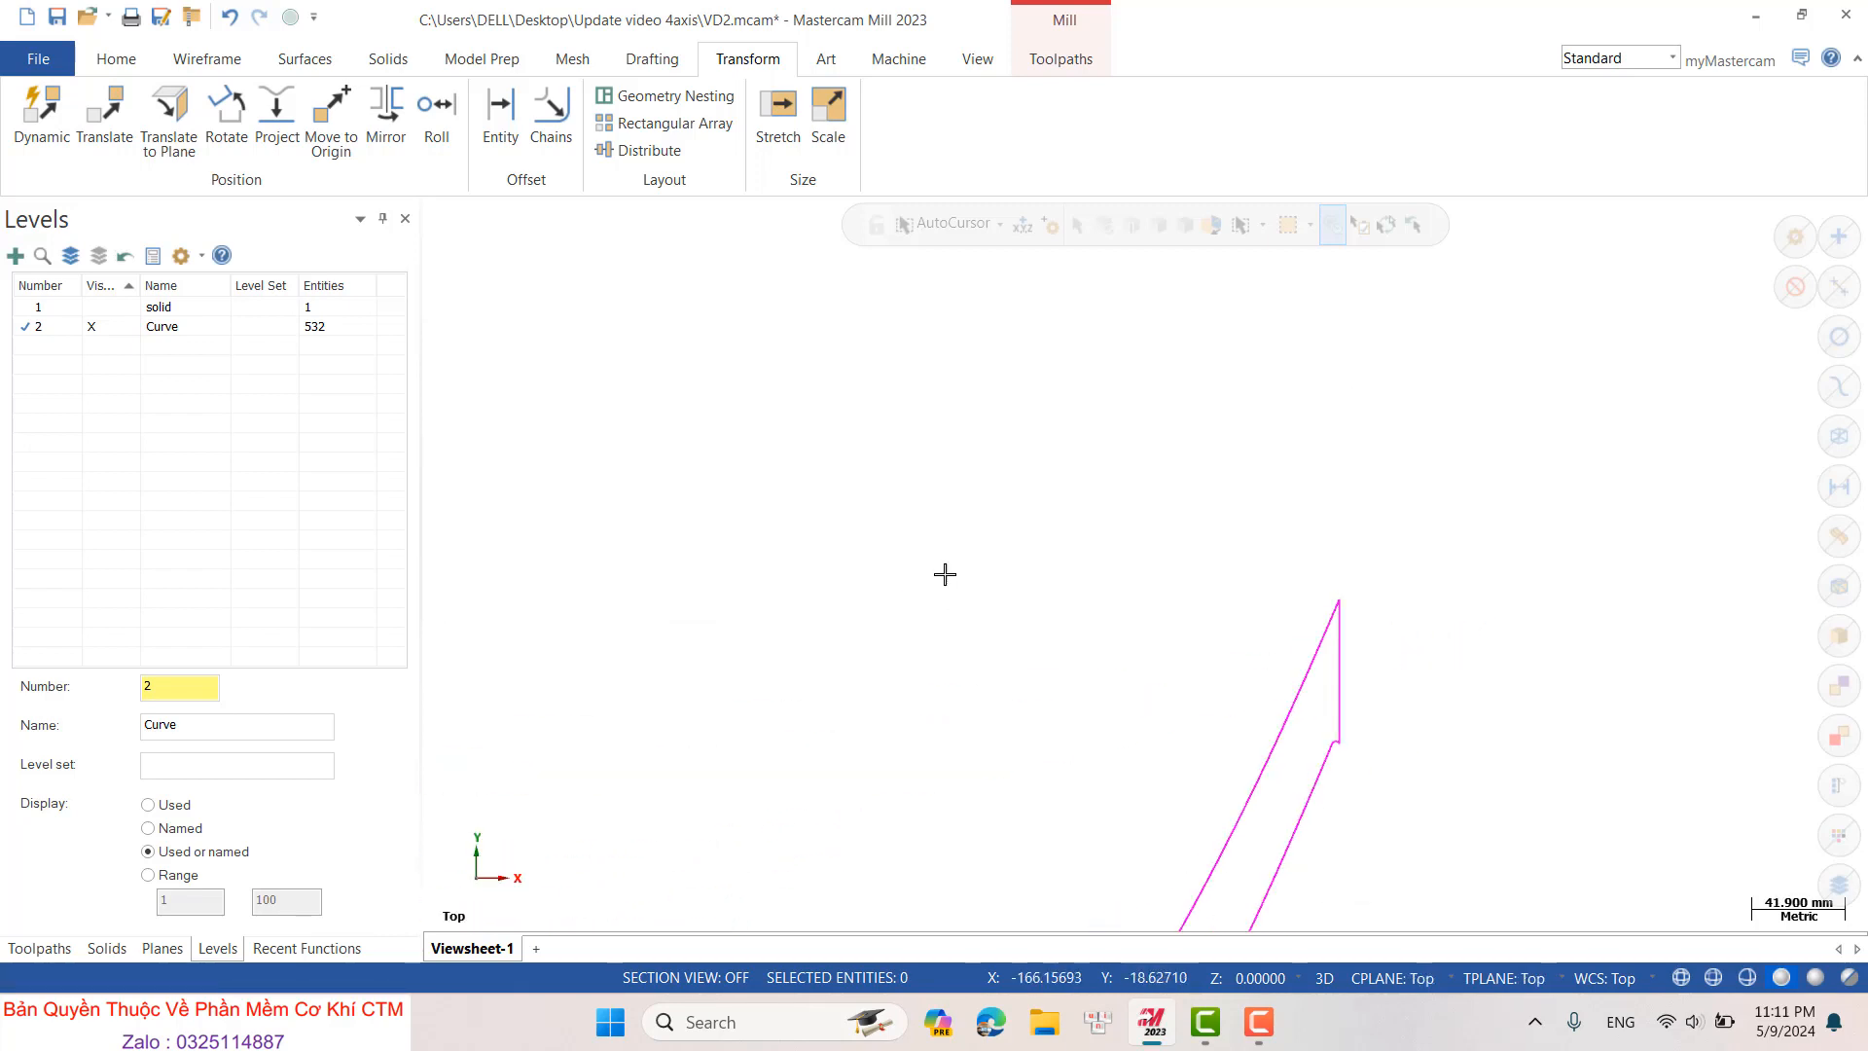
- Compare the unrolled curves with the screw by showing the solid level temporarily, and hide it again
scroll(976, 477, "down", 6)
scroll(1034, 678, "up", 4)
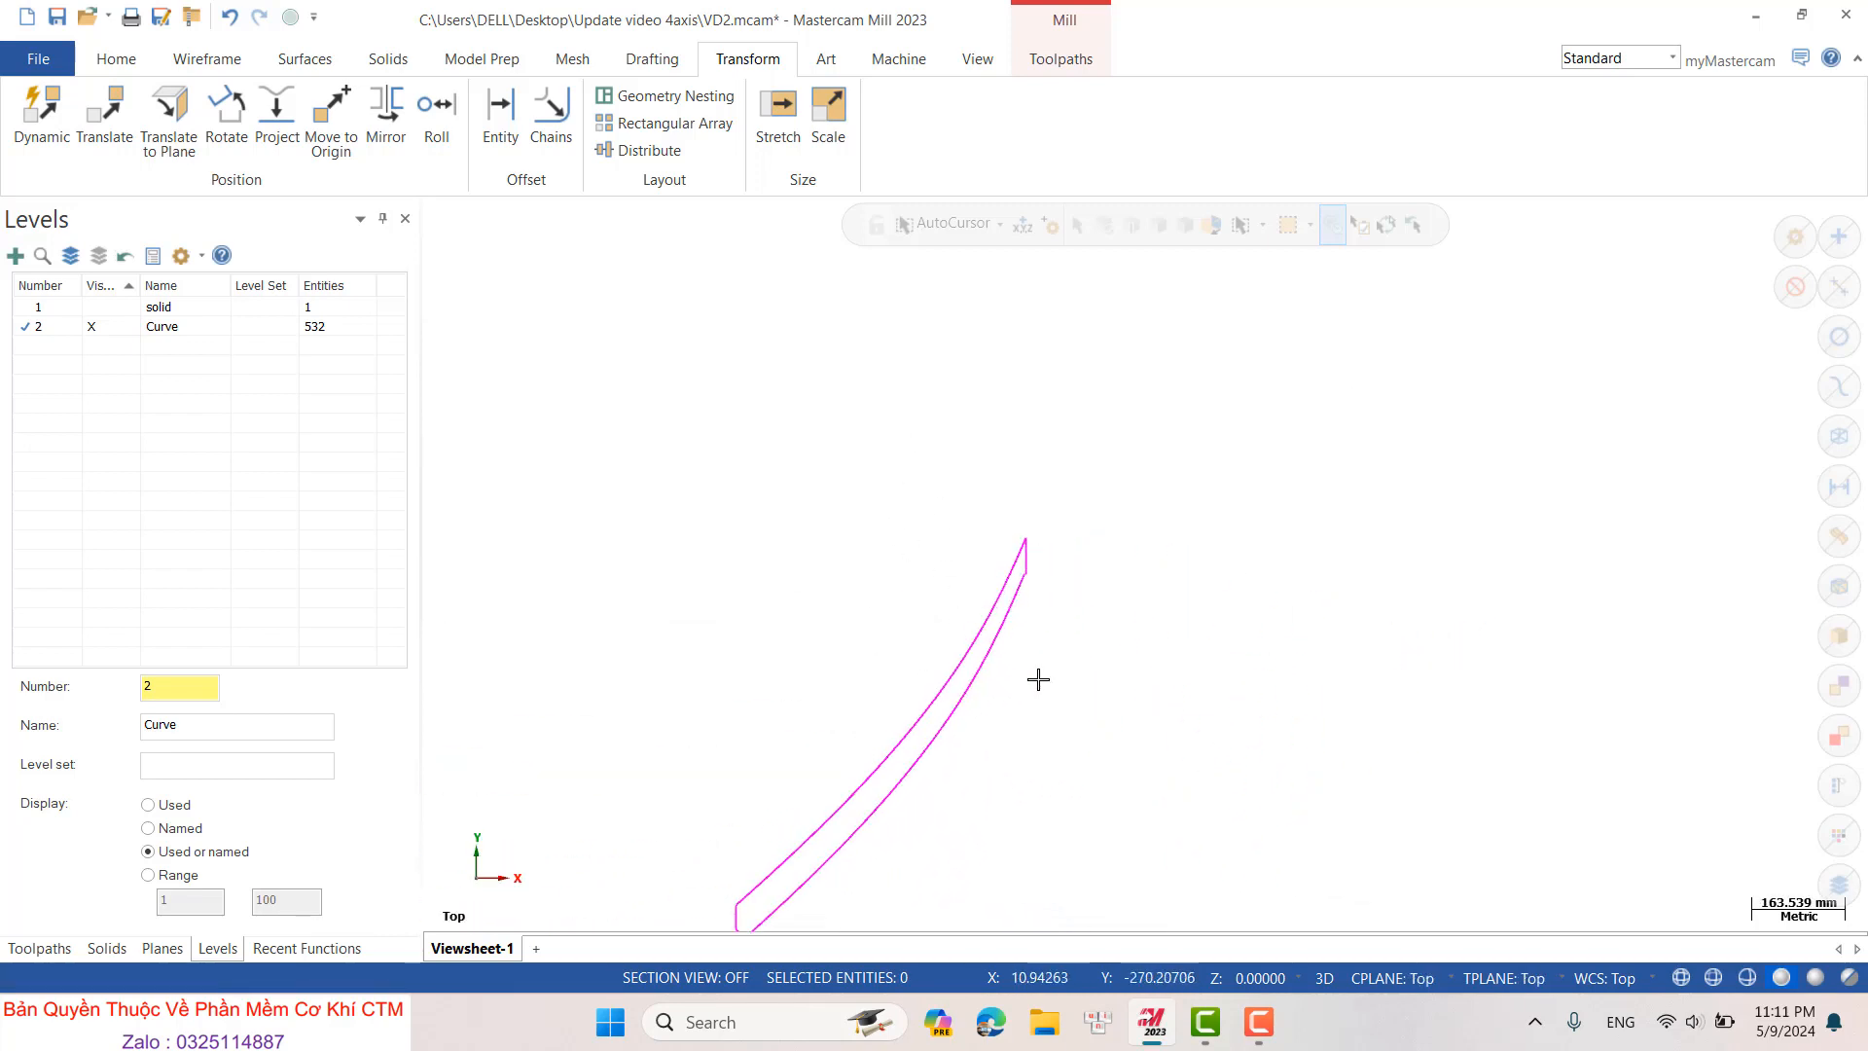
scroll(1033, 582, "up", 2)
left_click(100, 307)
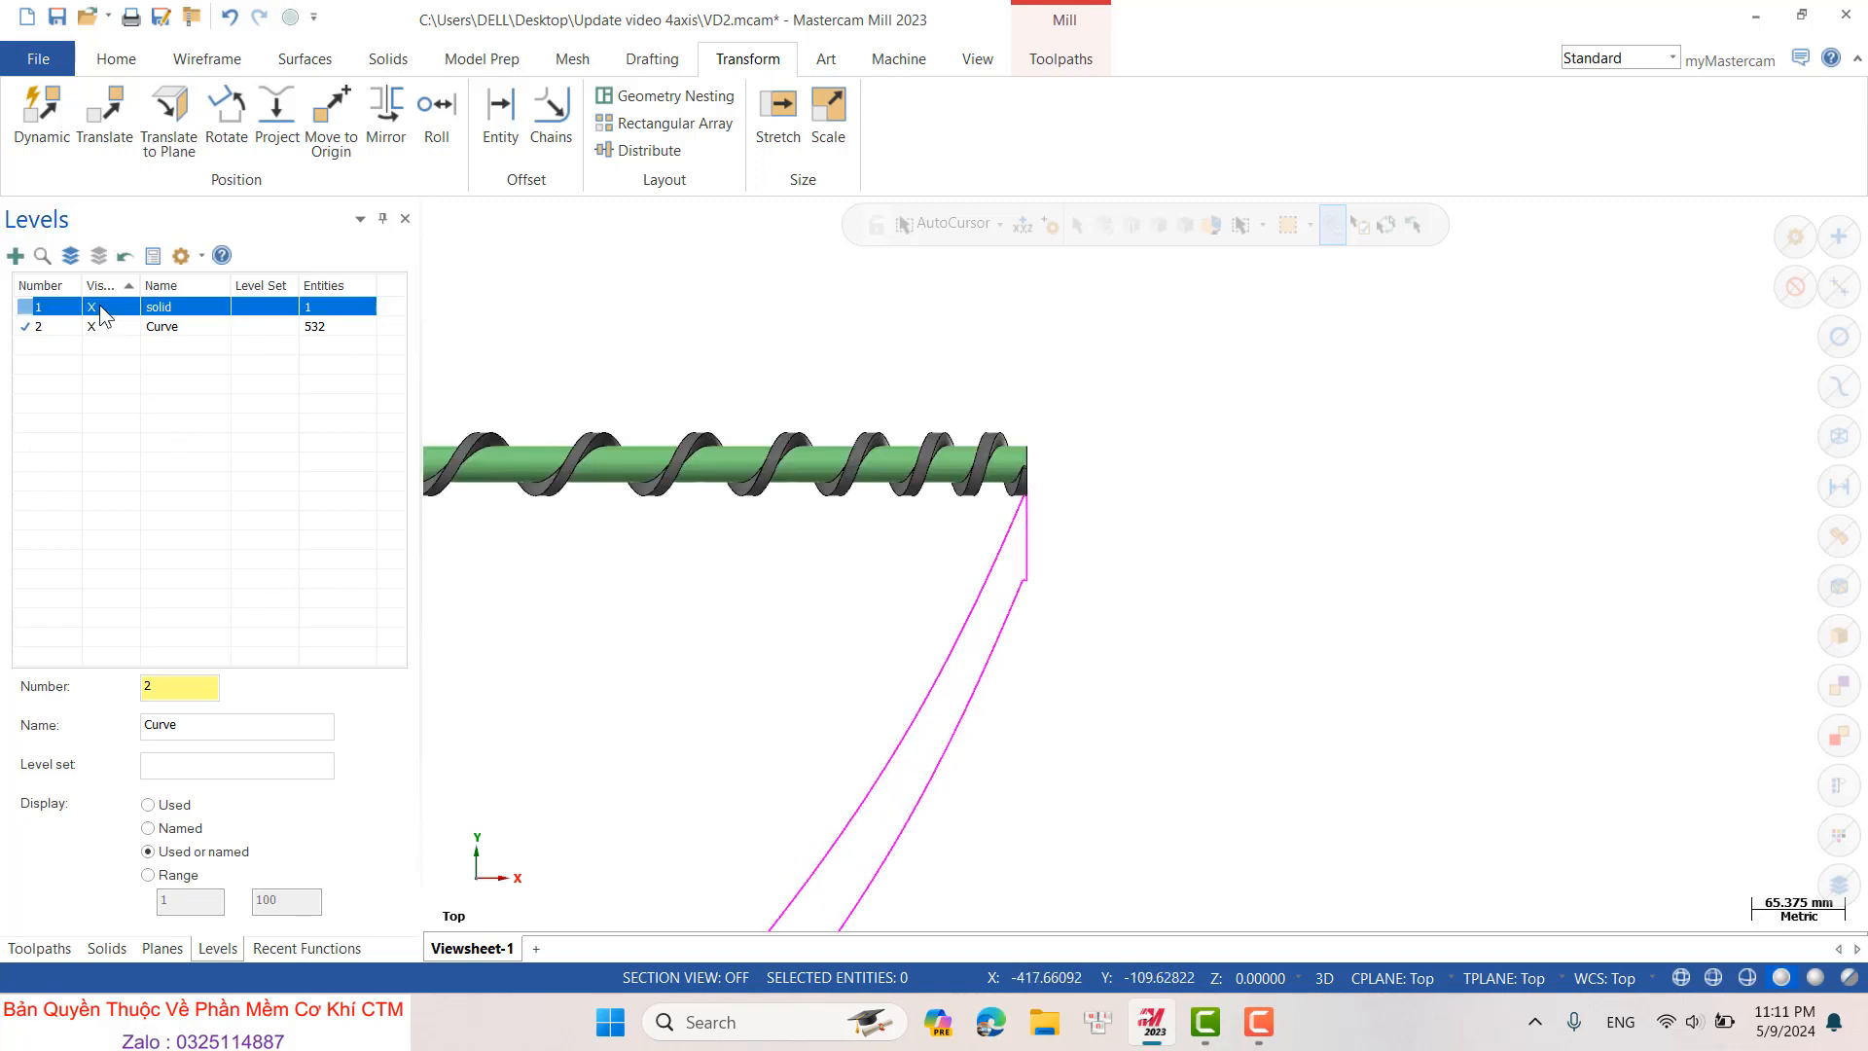
scroll(1034, 429, "up", 6)
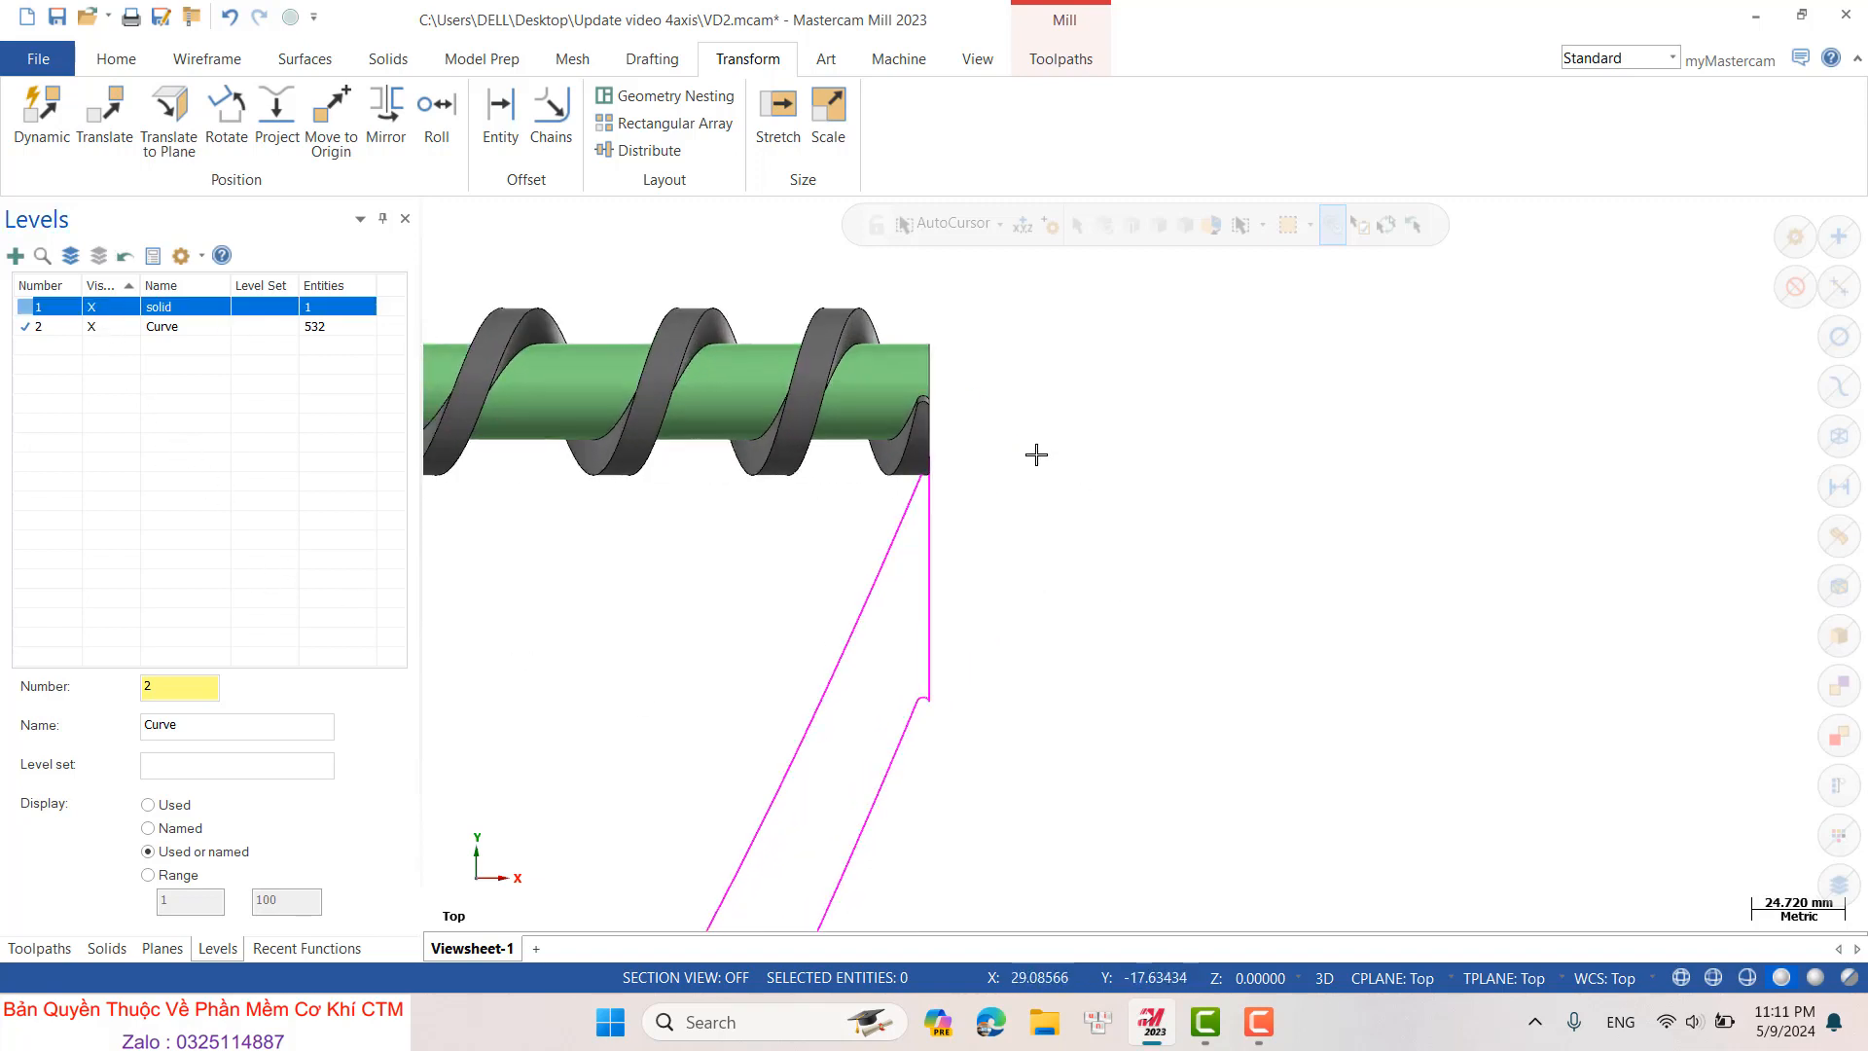
left_click(101, 307)
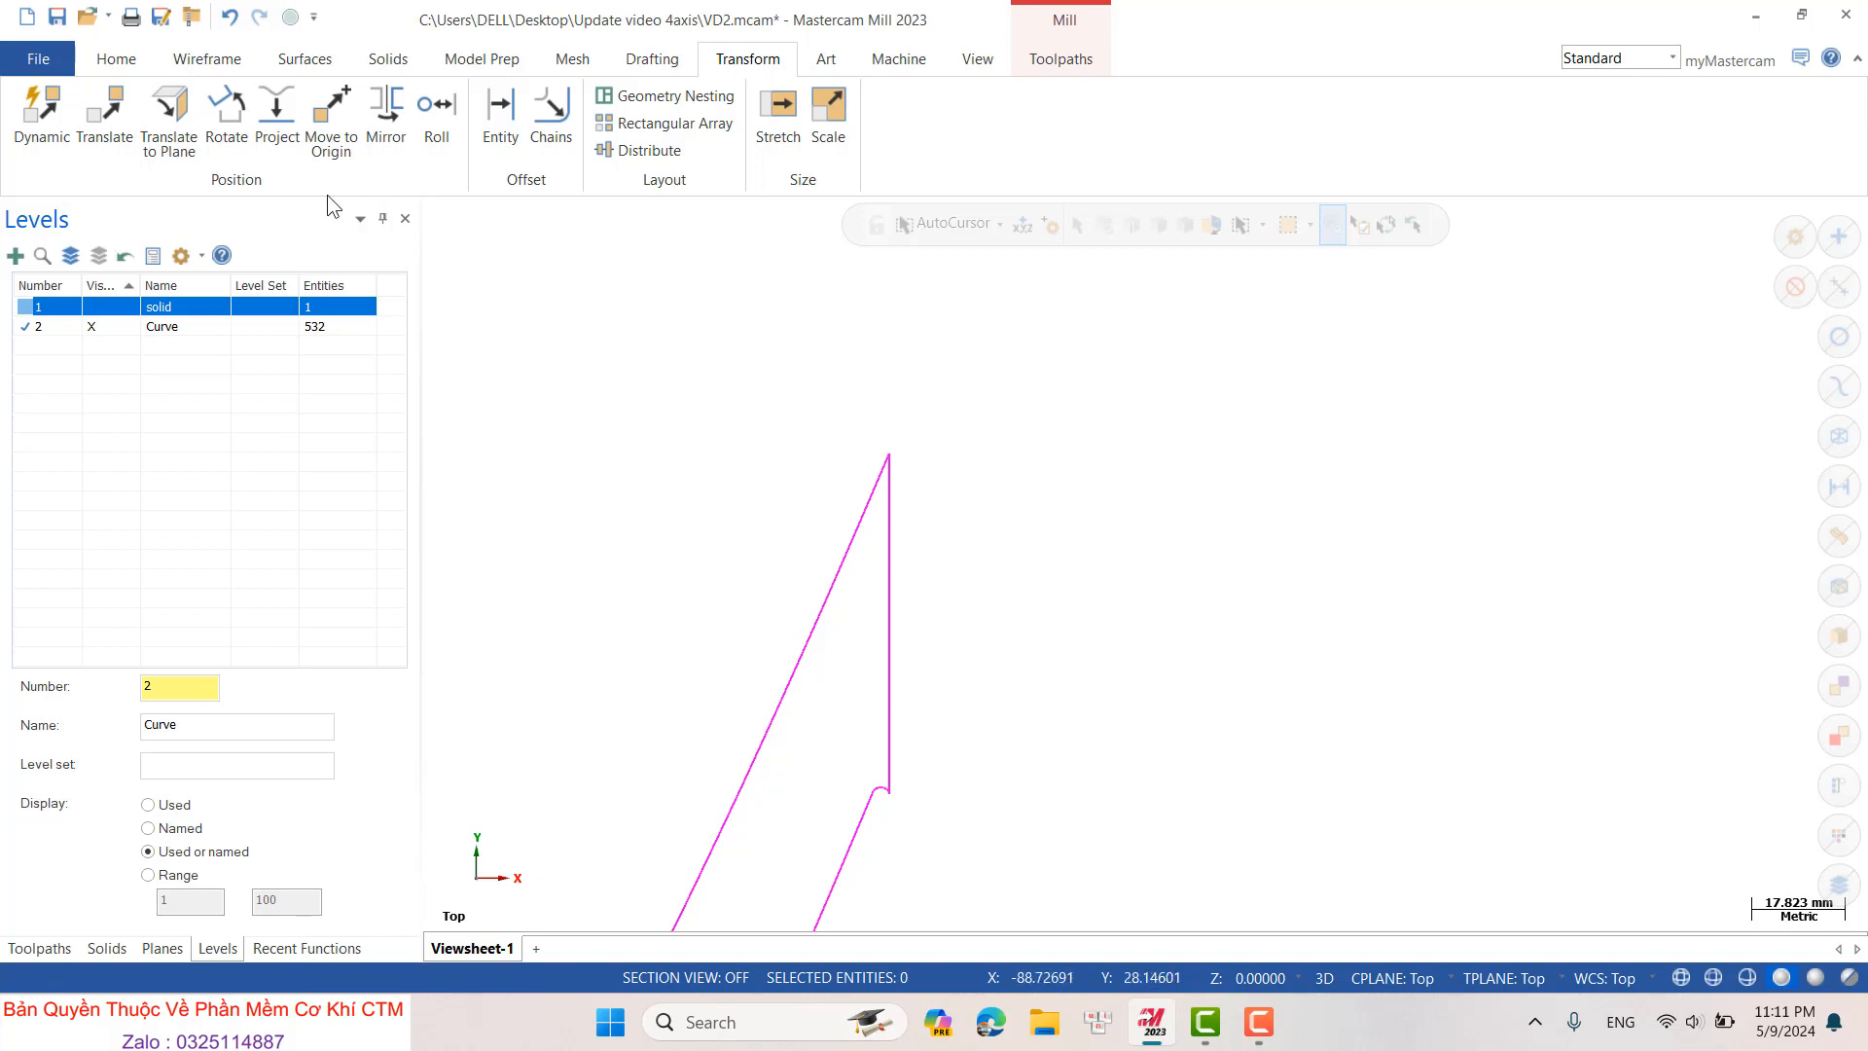
- Delete the two vertical line segments that close the upper end of the unrolled profile
left_click(887, 599)
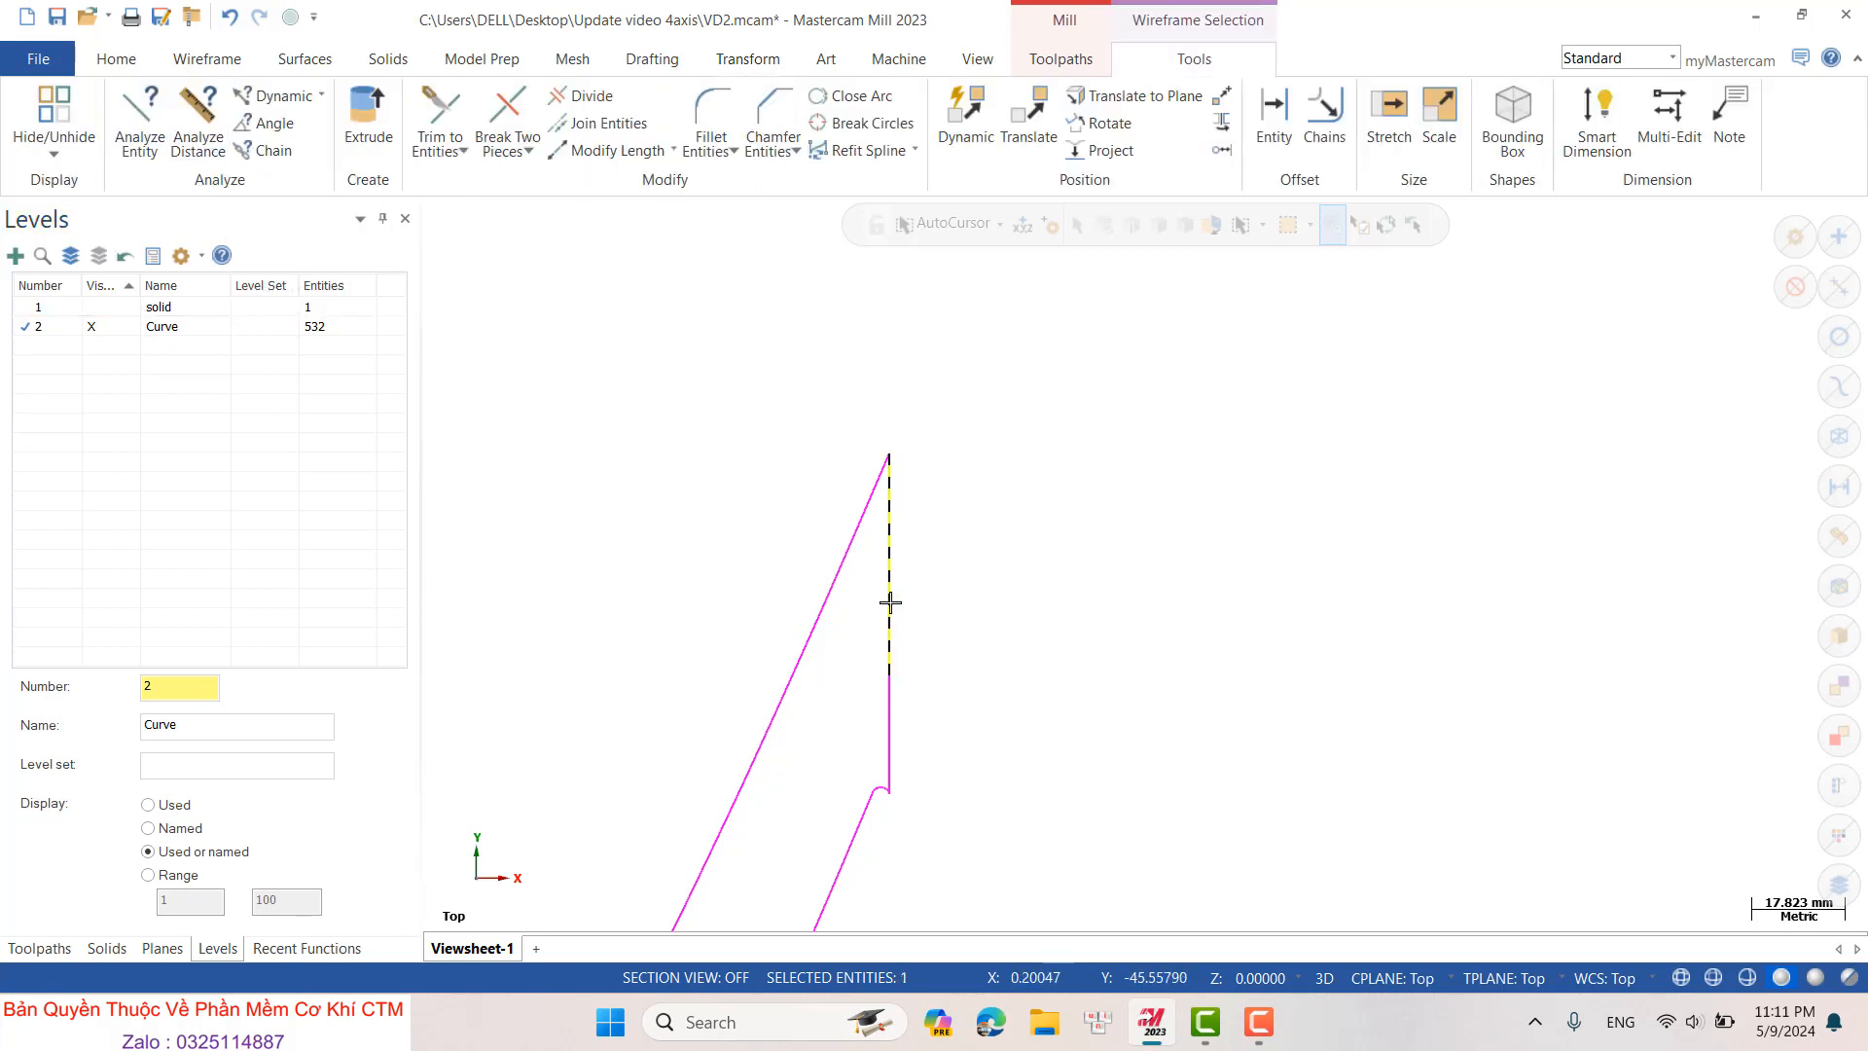
key("Delete")
left_click(888, 709)
key("Delete")
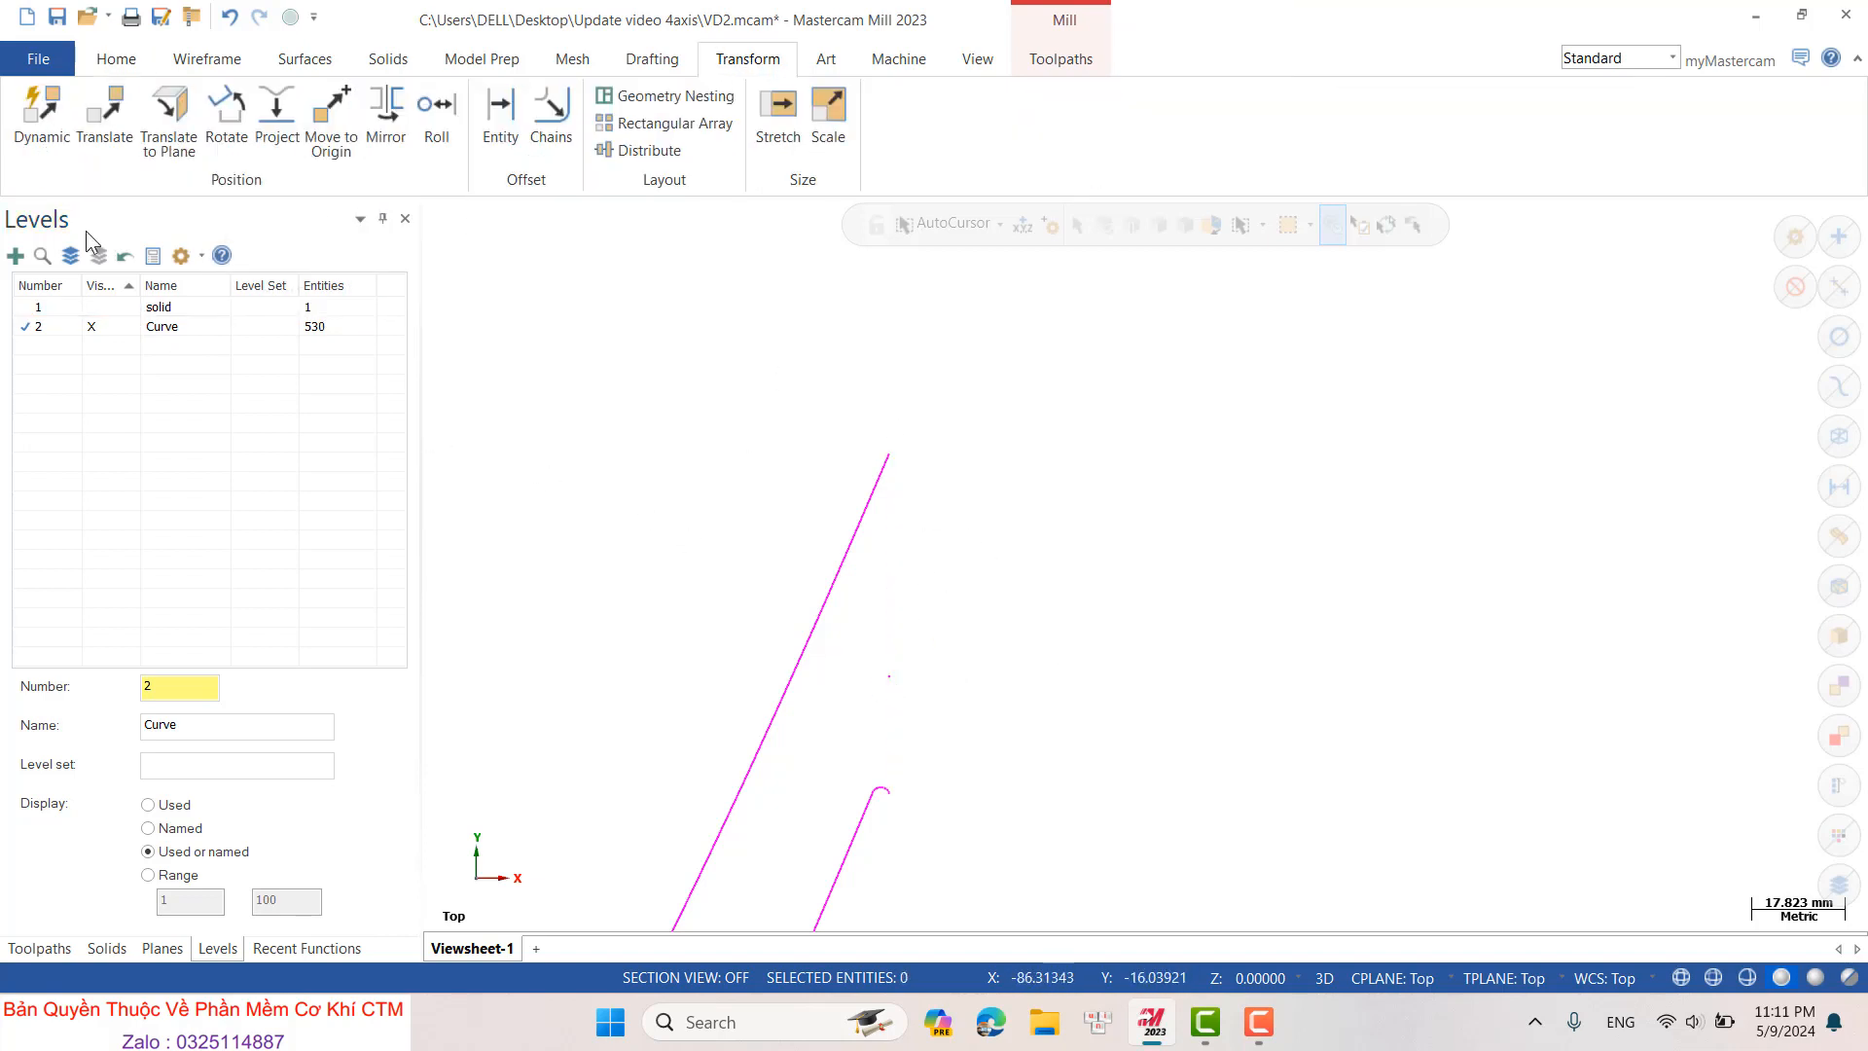
- Draw two horizontal lines outward from the profile's open upper ends, about 51 mm from the upper endpoint and 56 mm from the lower
left_click(101, 63)
left_click(197, 62)
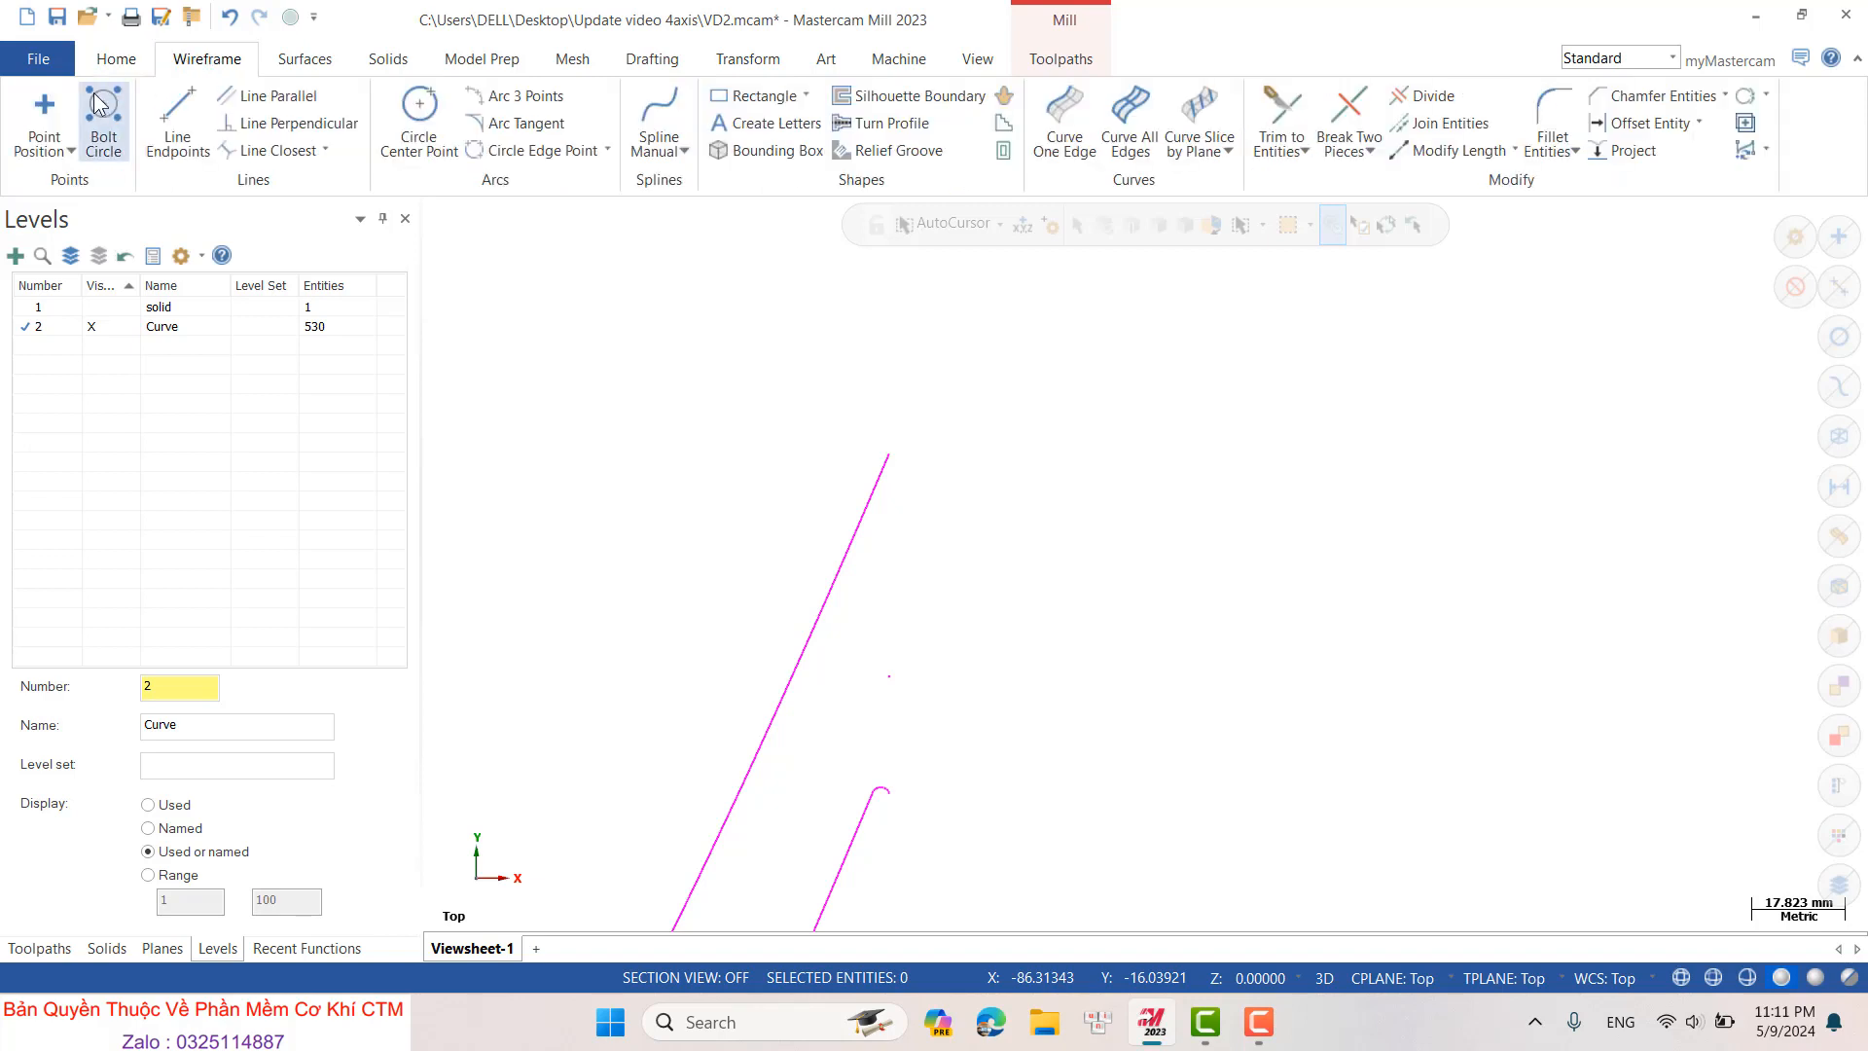
left_click(163, 124)
left_click(888, 454)
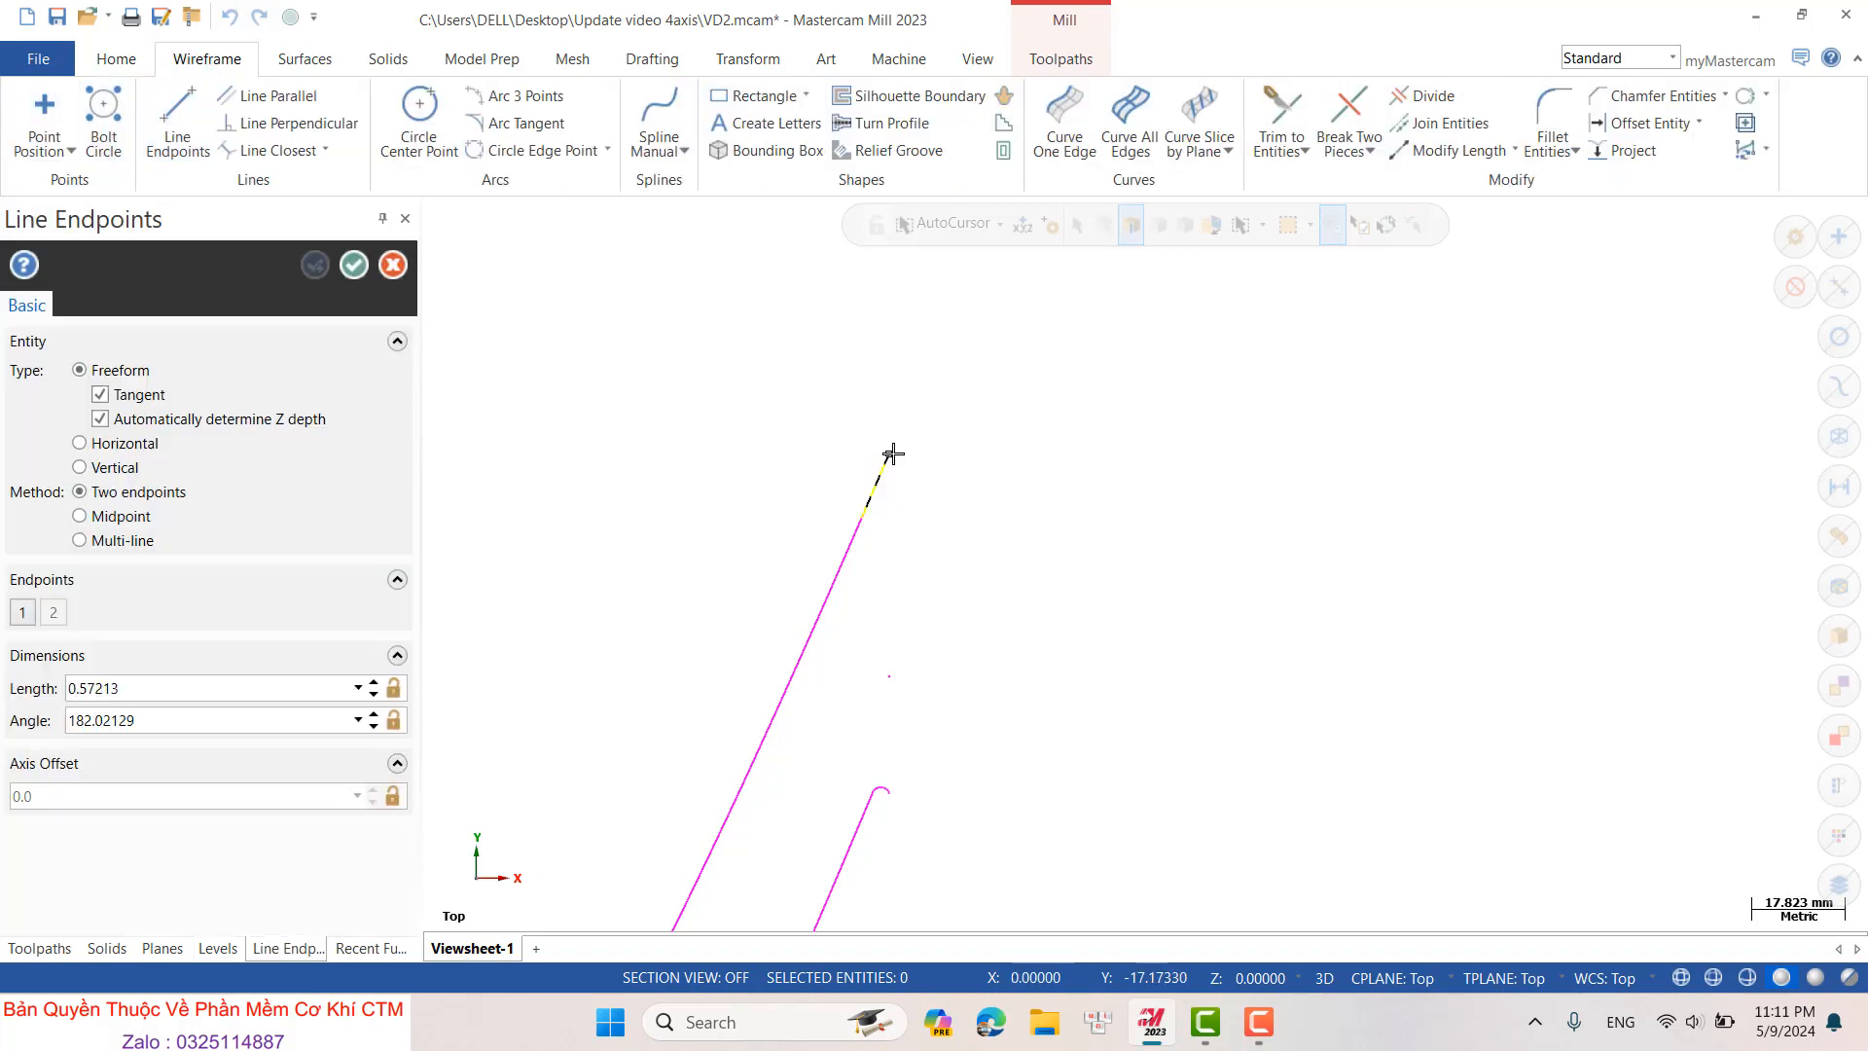
left_click(1160, 454)
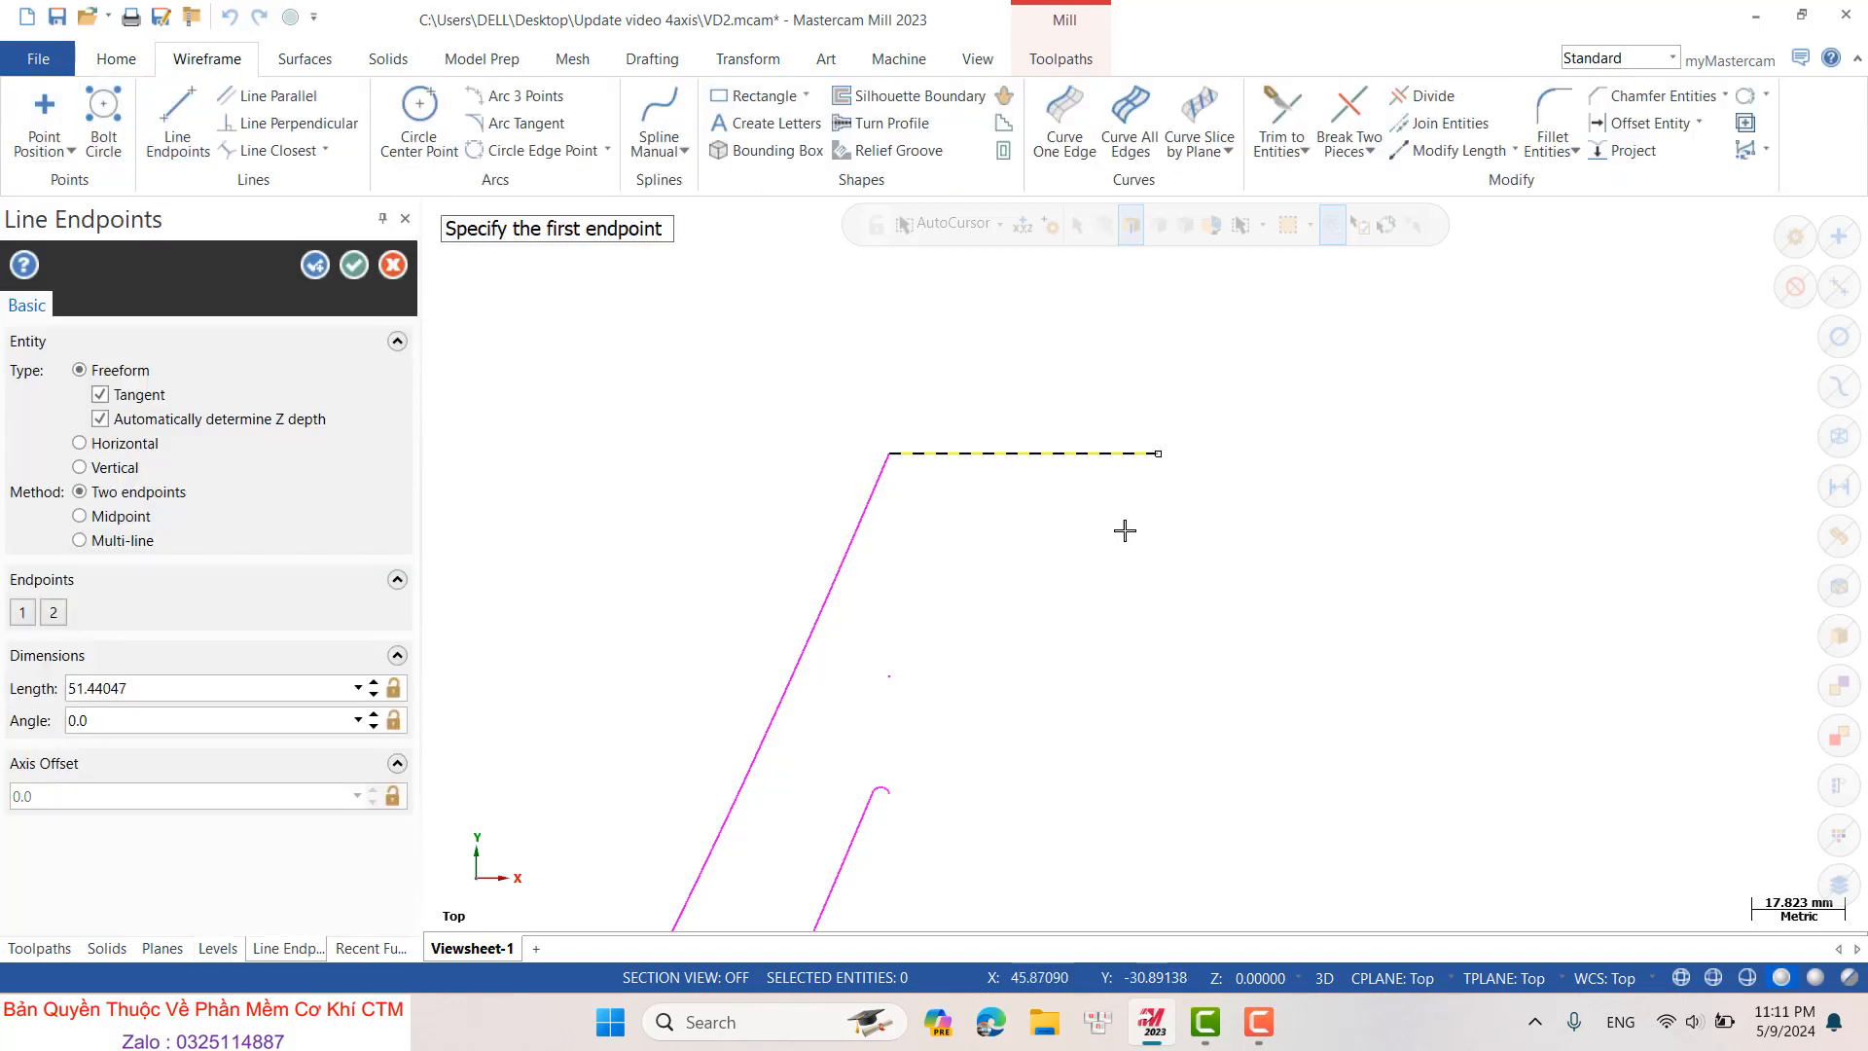
left_click(888, 792)
left_click(1183, 793)
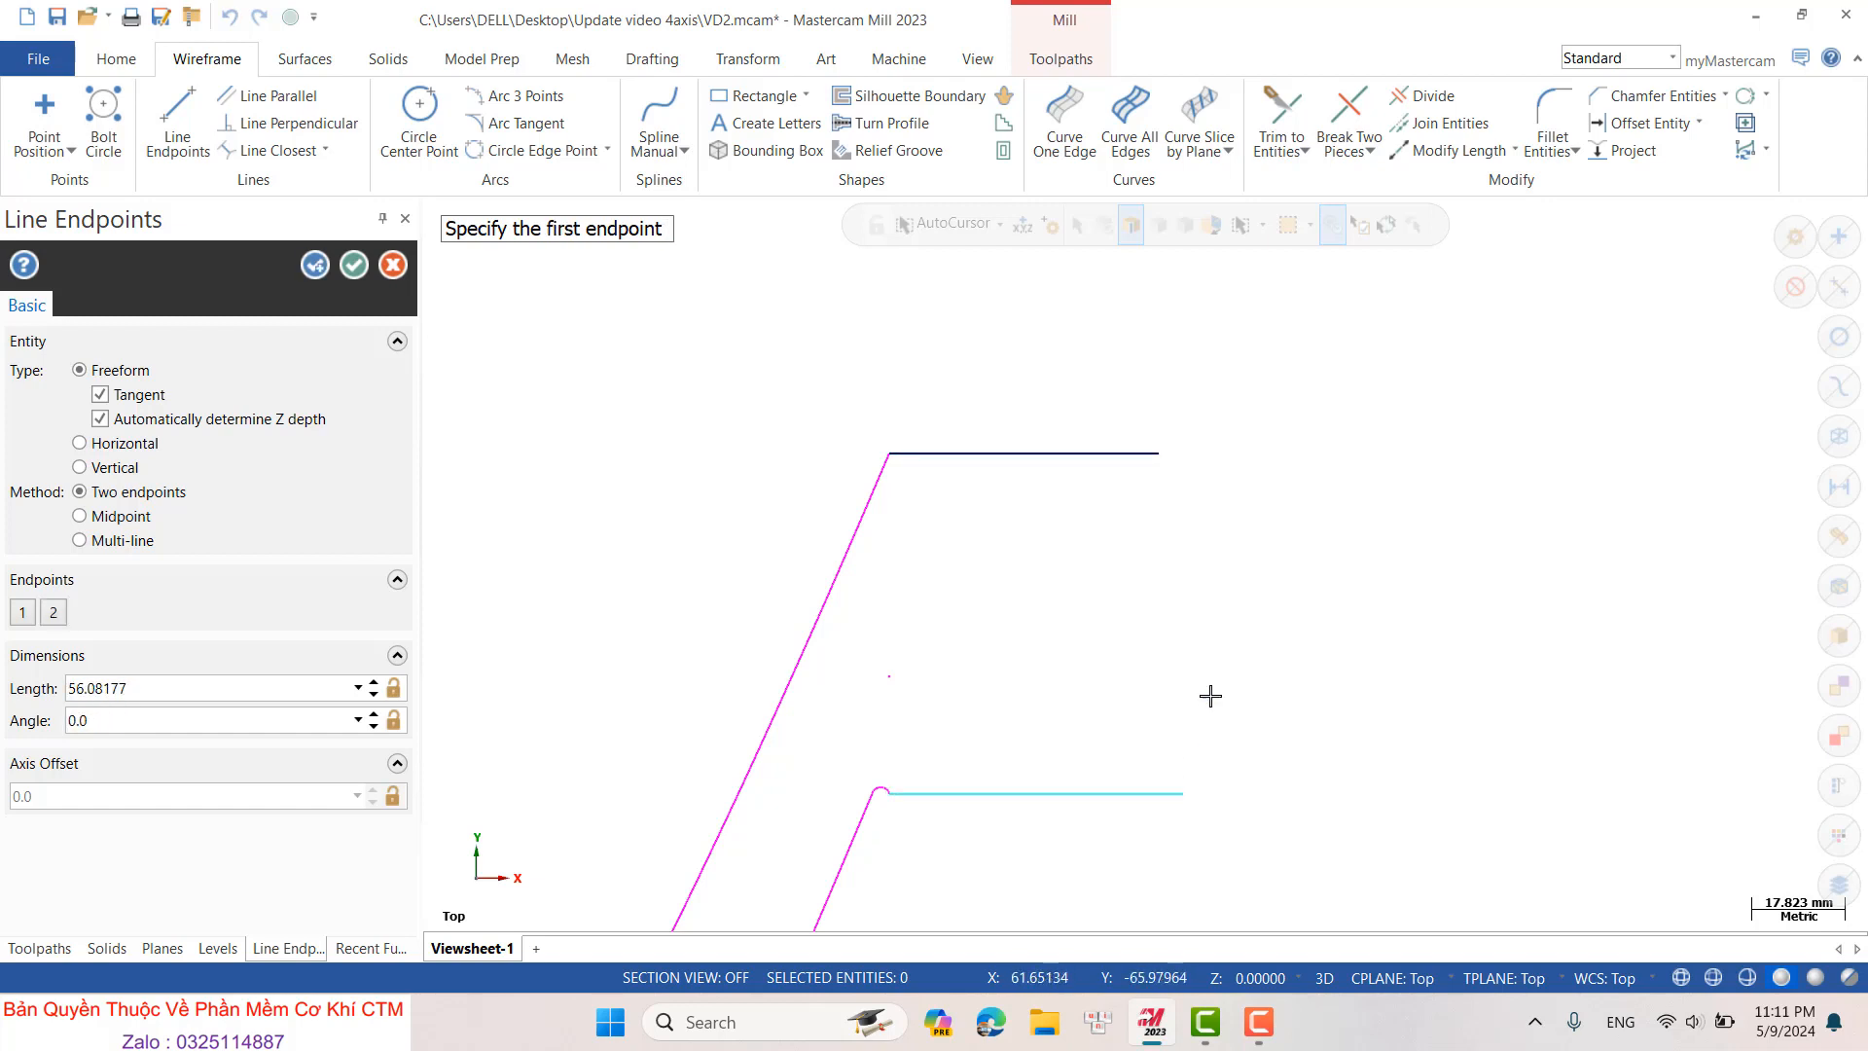
- Draw a vertical line about 88 mm long crossing both horizontal extension lines
left_click(977, 404)
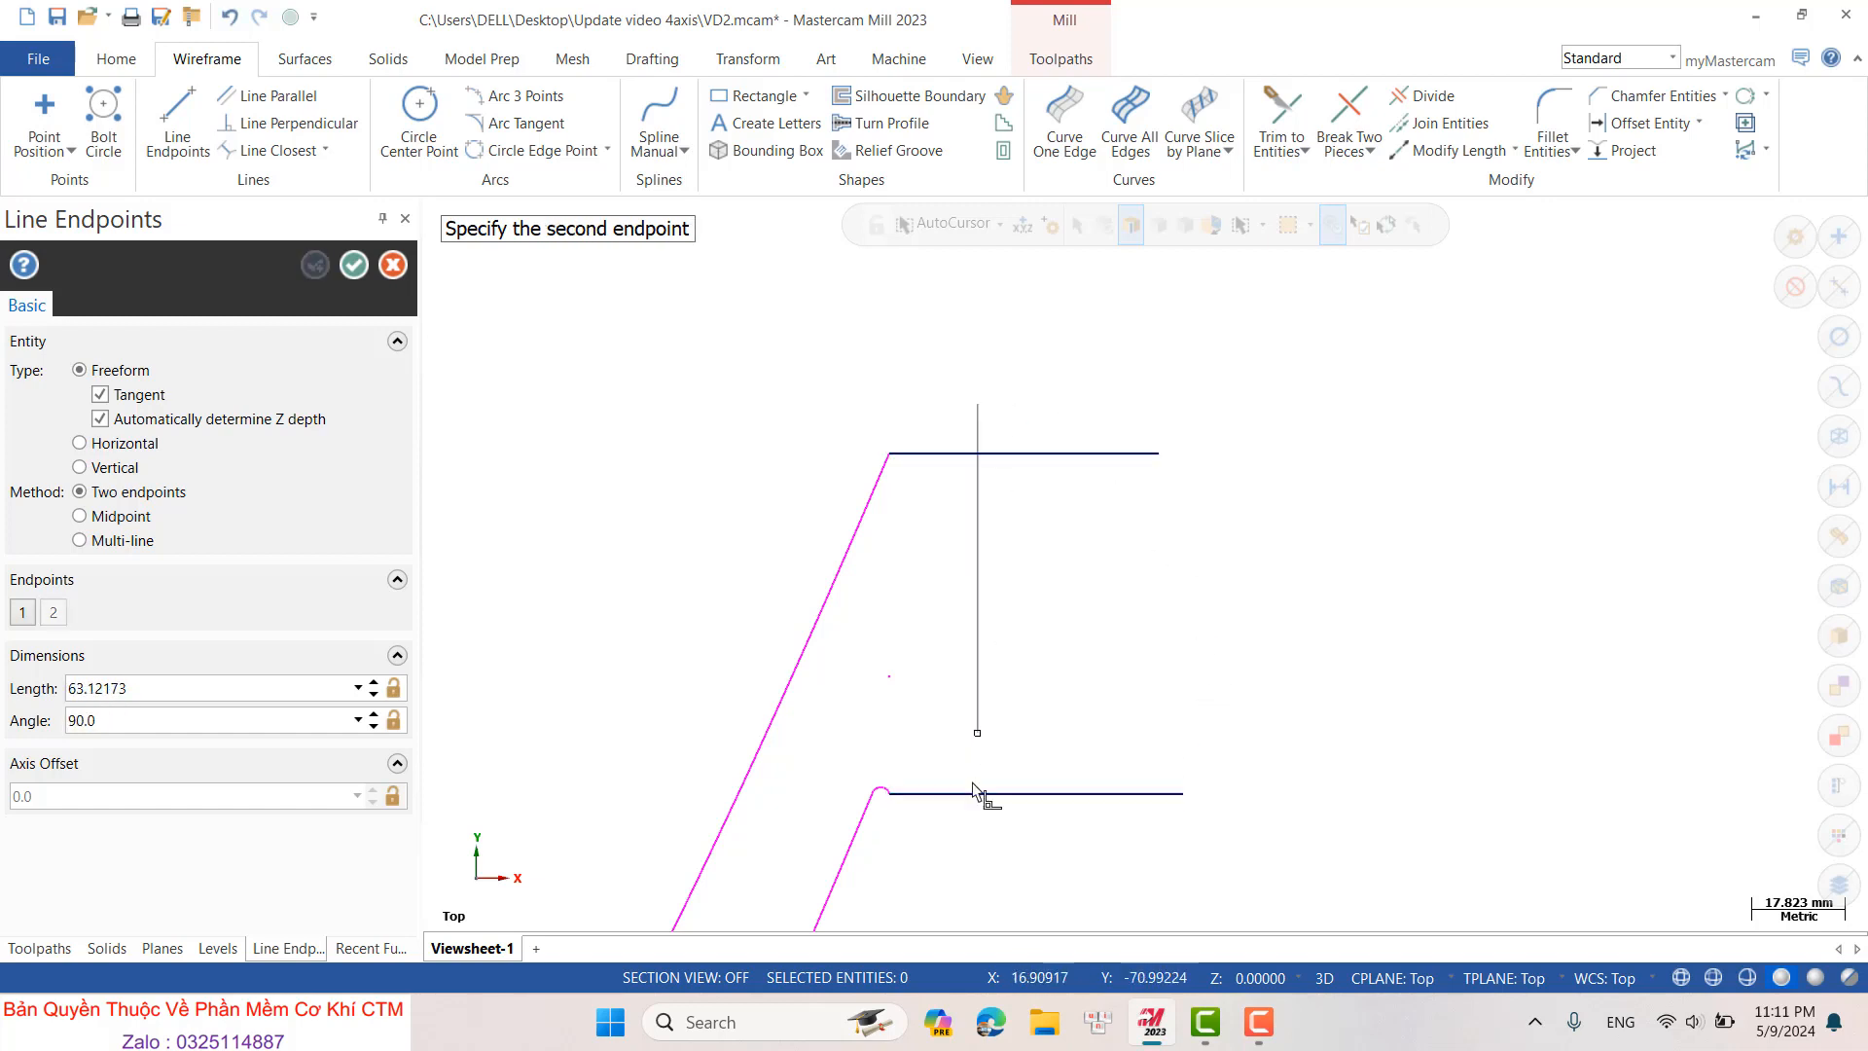
left_click(978, 862)
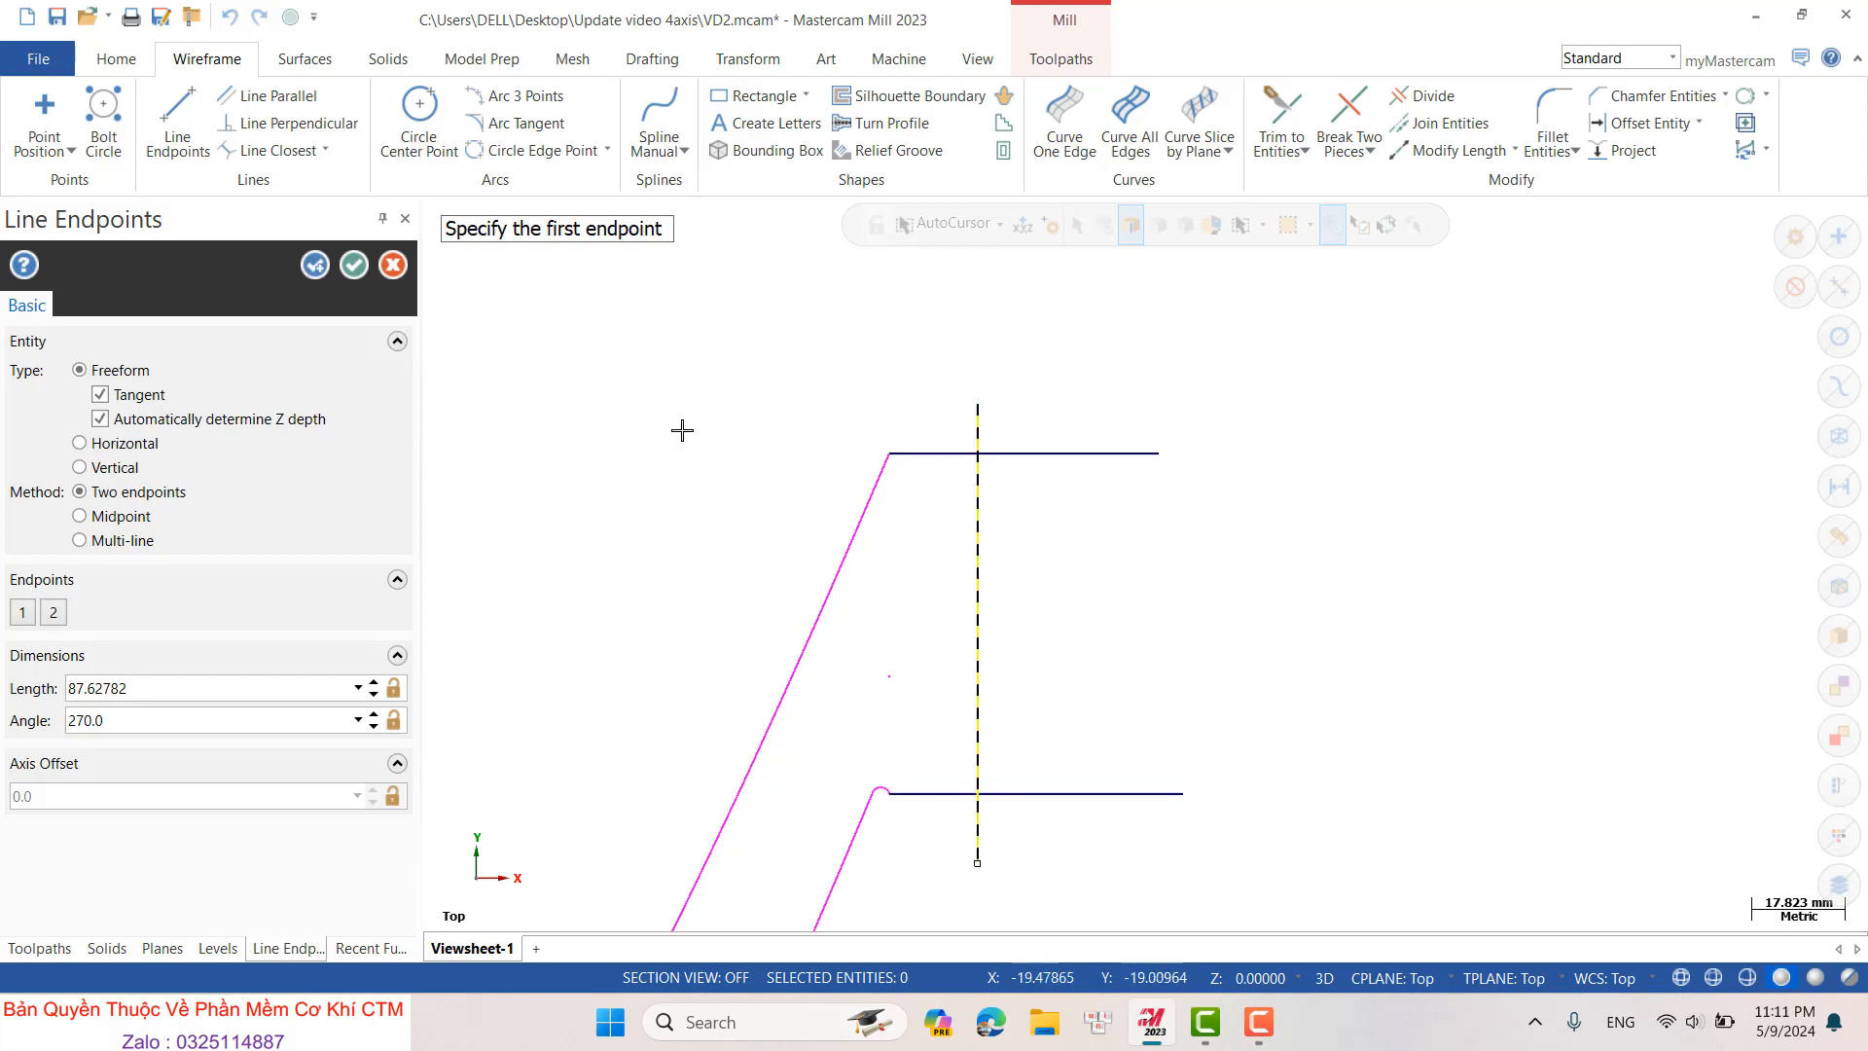
left_click(355, 270)
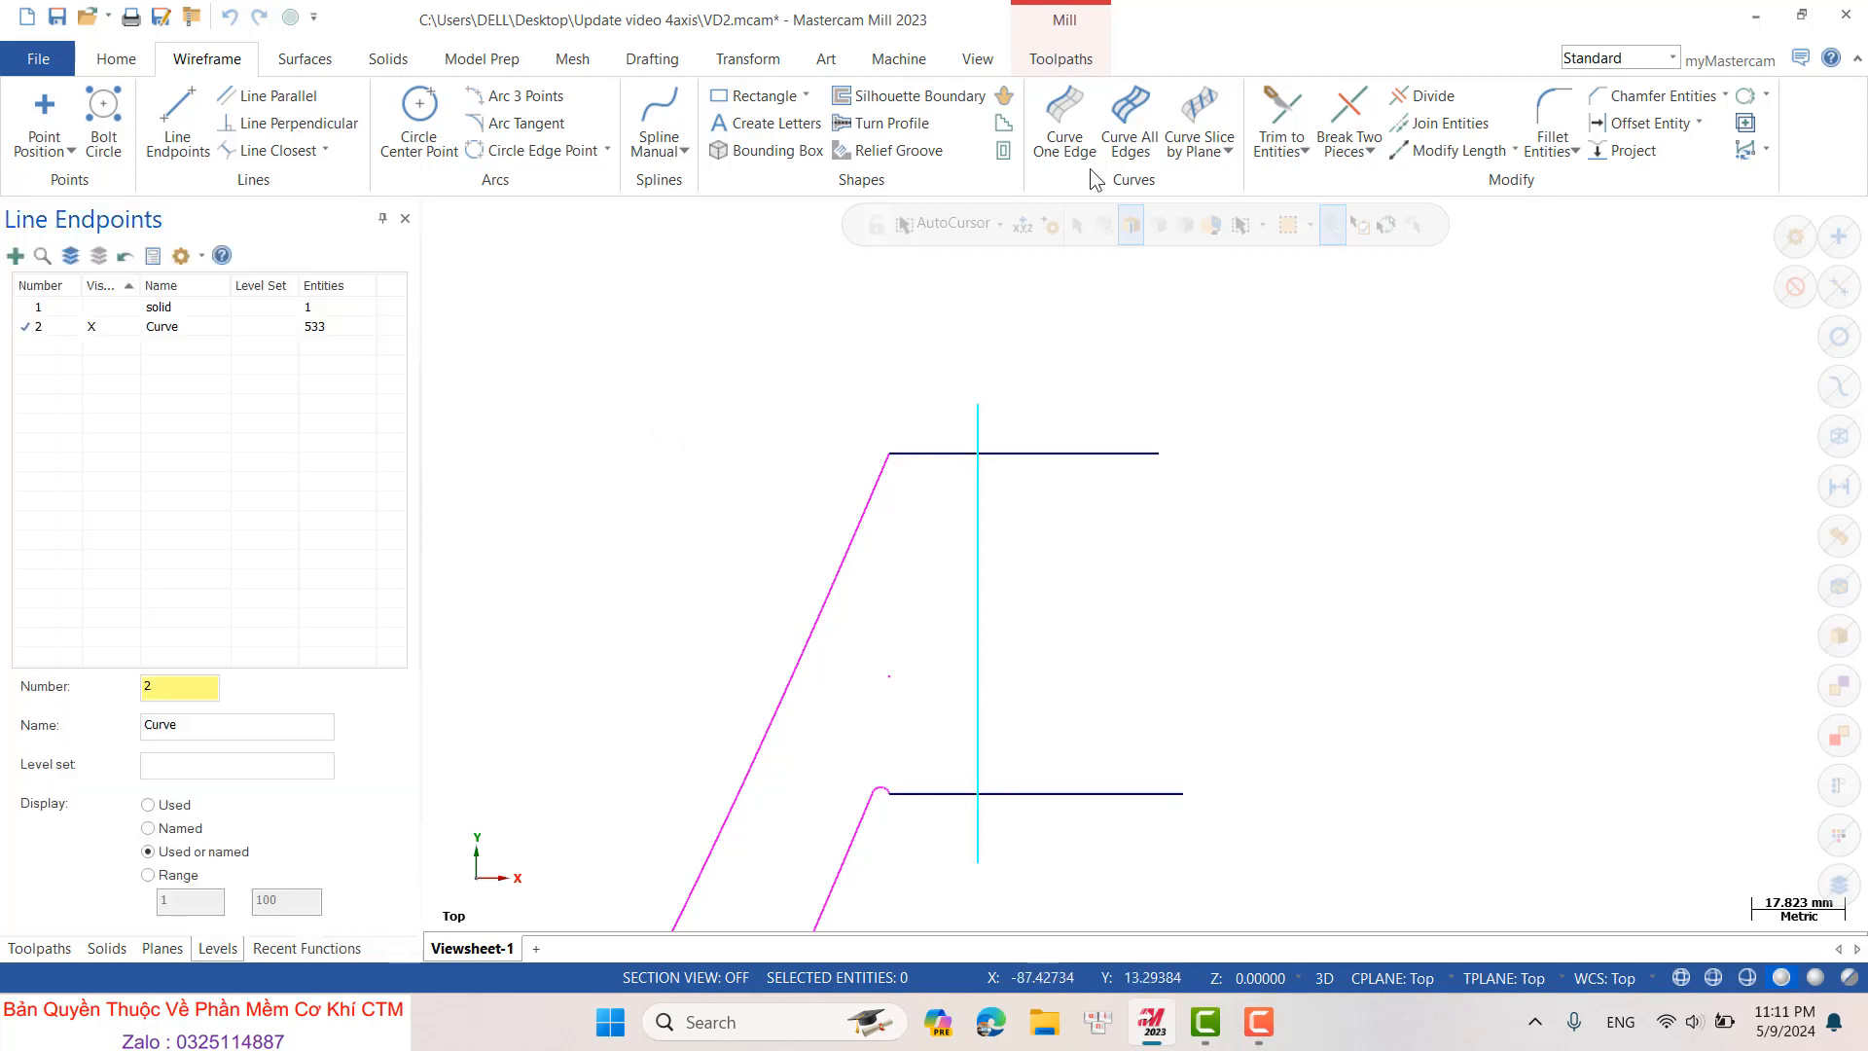
- Trim the upper horizontal line back to the vertical line using the Auto trim method
left_click(1289, 160)
left_click(1304, 187)
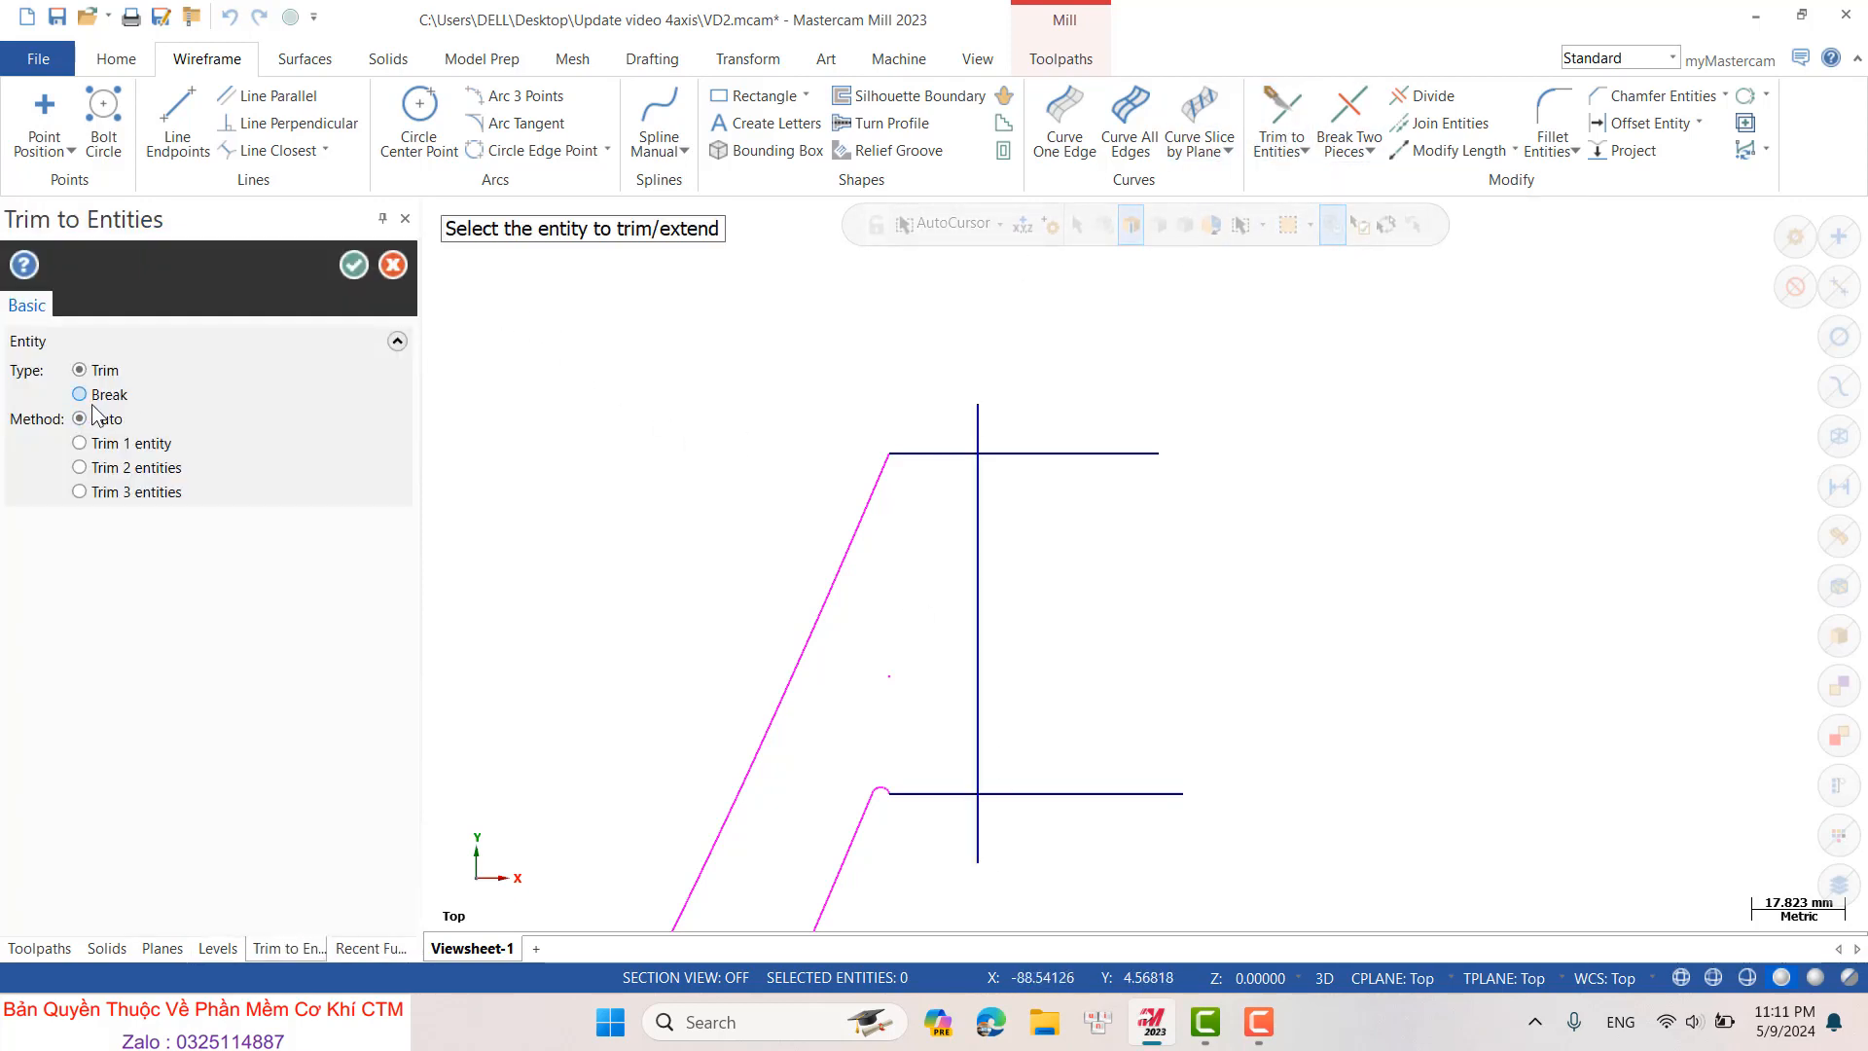
left_click(925, 453)
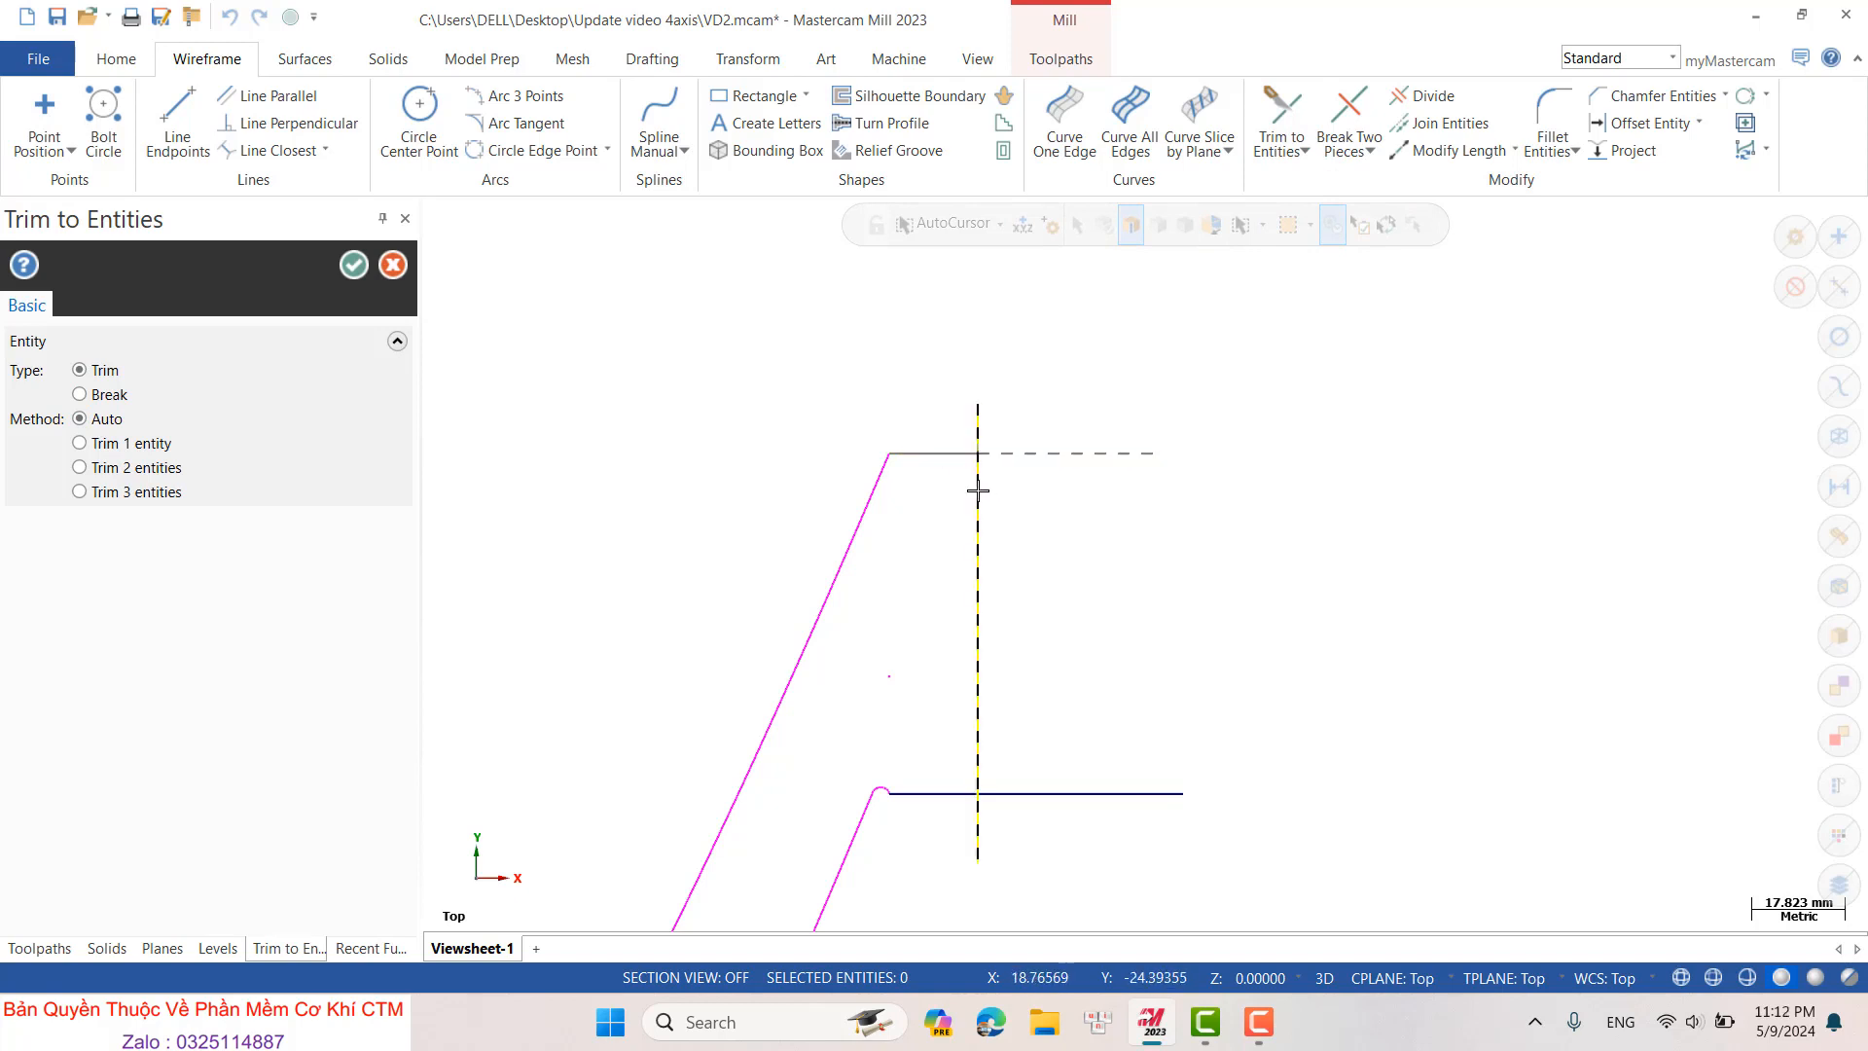
left_click(977, 488)
left_click(951, 461)
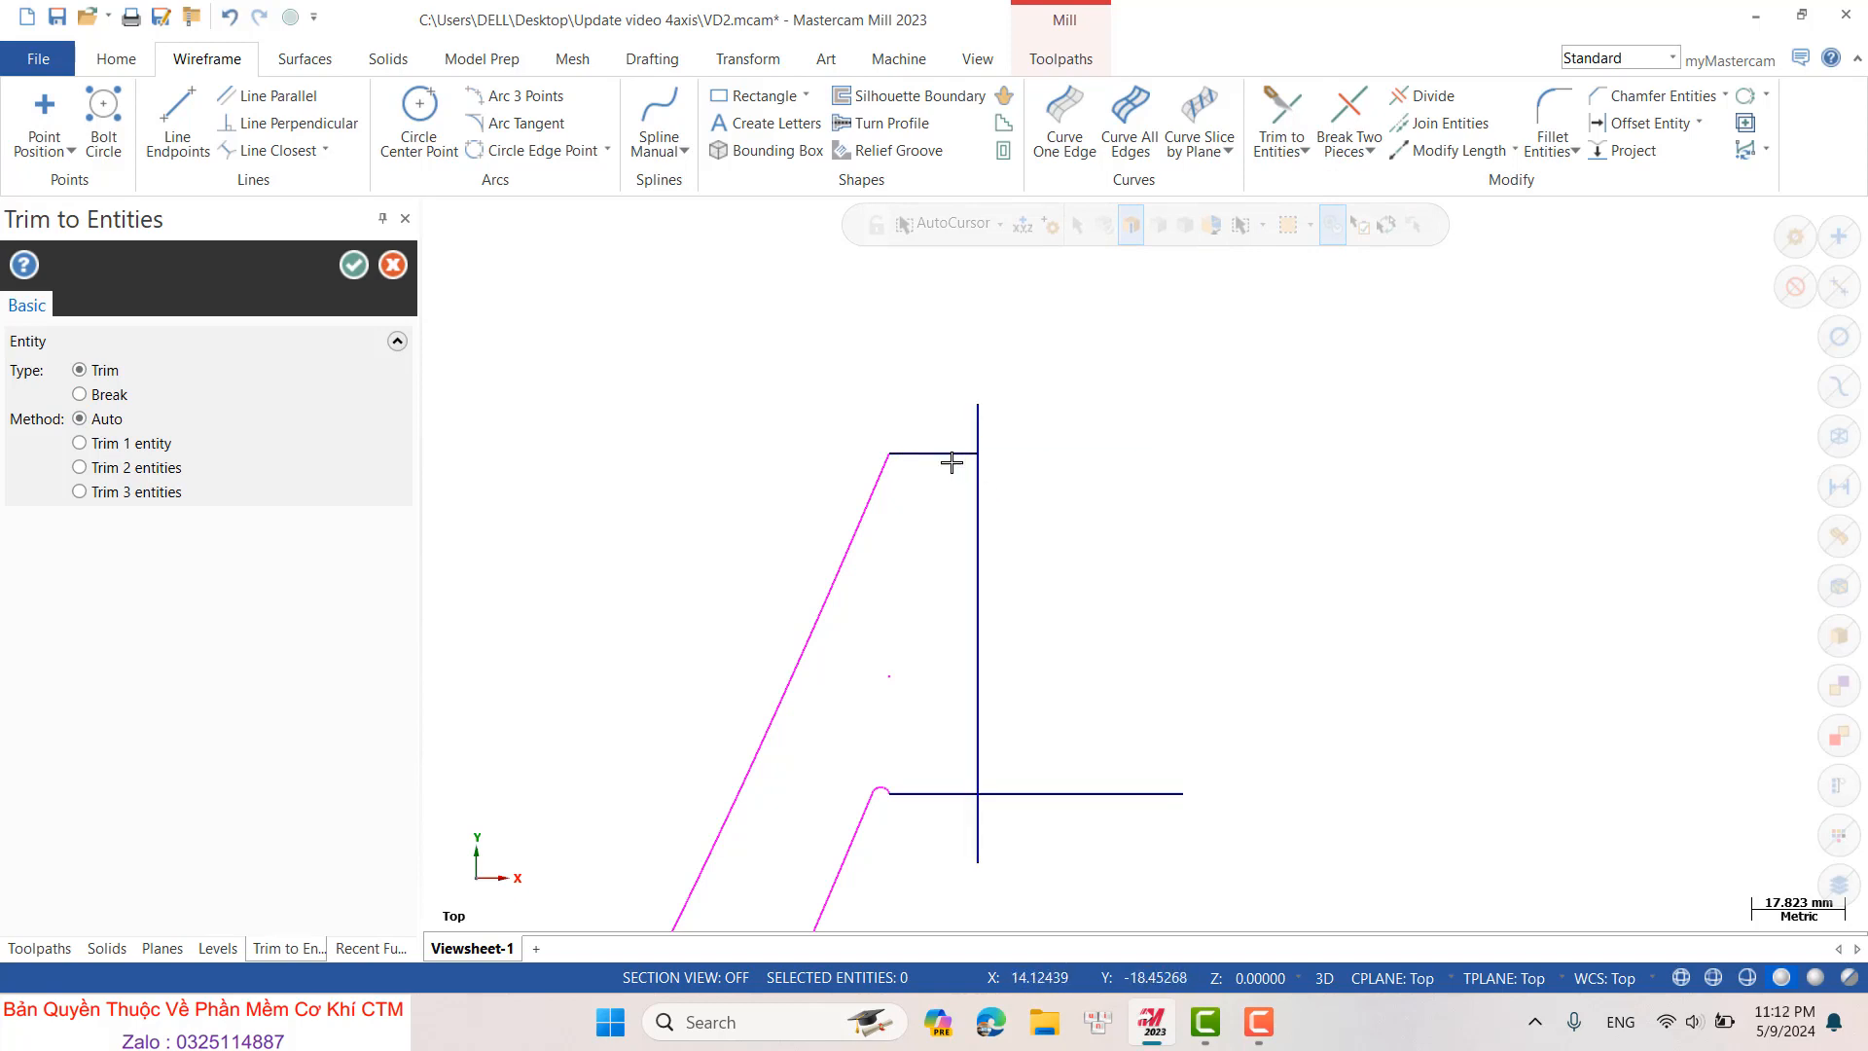
- Trim the lower horizontal line back to the vertical line with the Trim 1 entity method
left_click(144, 450)
left_click(958, 454)
left_click(976, 472)
left_click(964, 454)
left_click(979, 477)
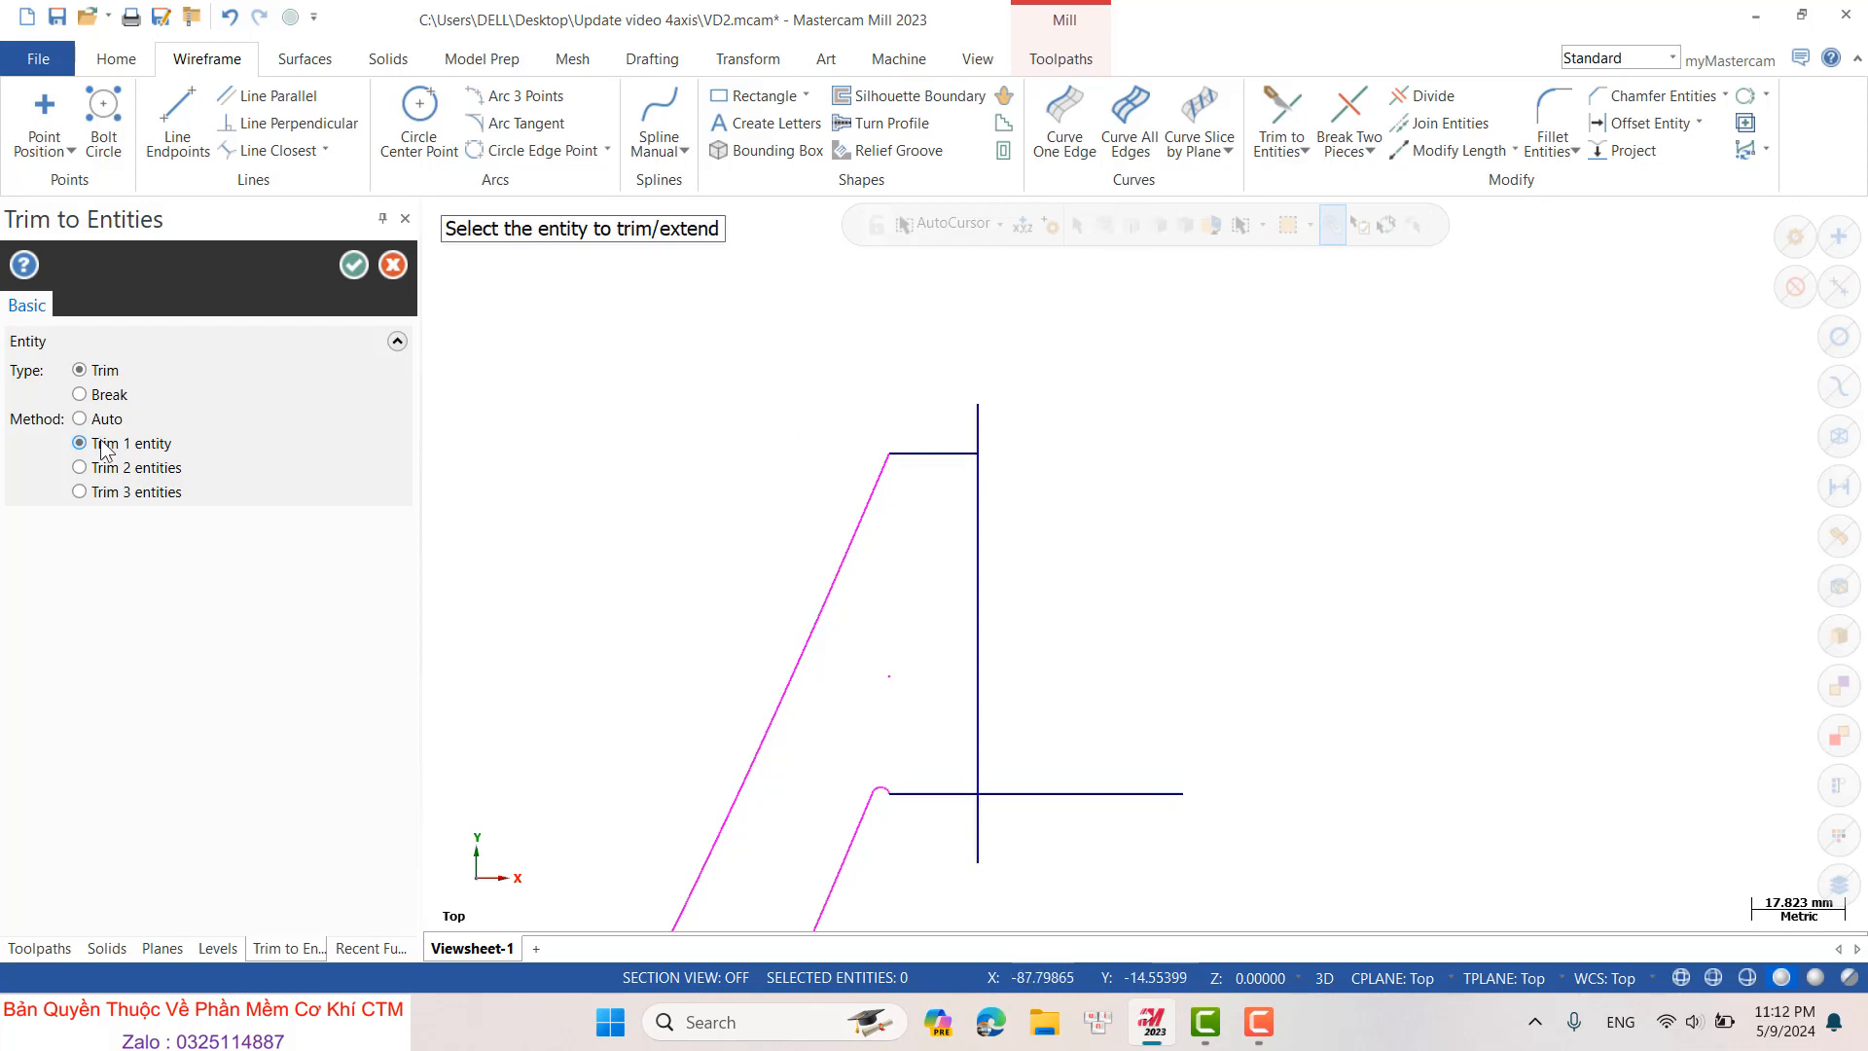
left_click(958, 454)
left_click(978, 487)
left_click(965, 793)
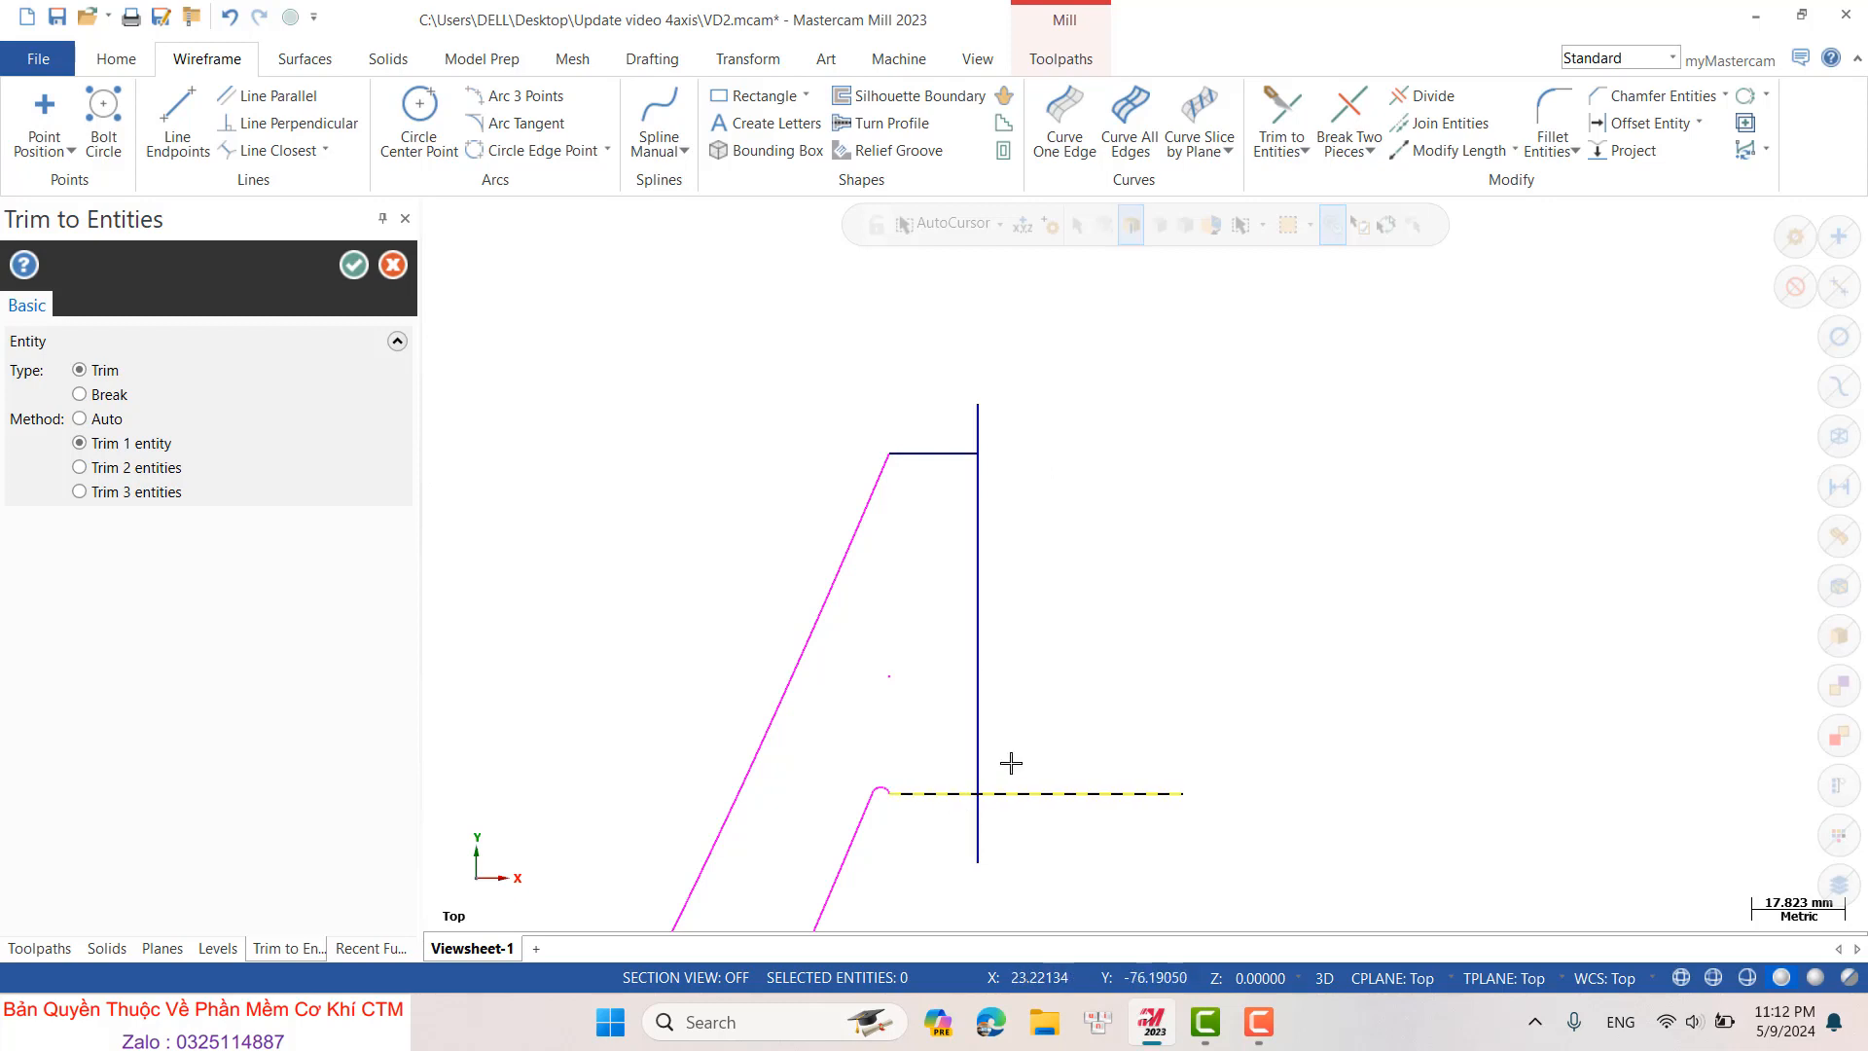
left_click(979, 747)
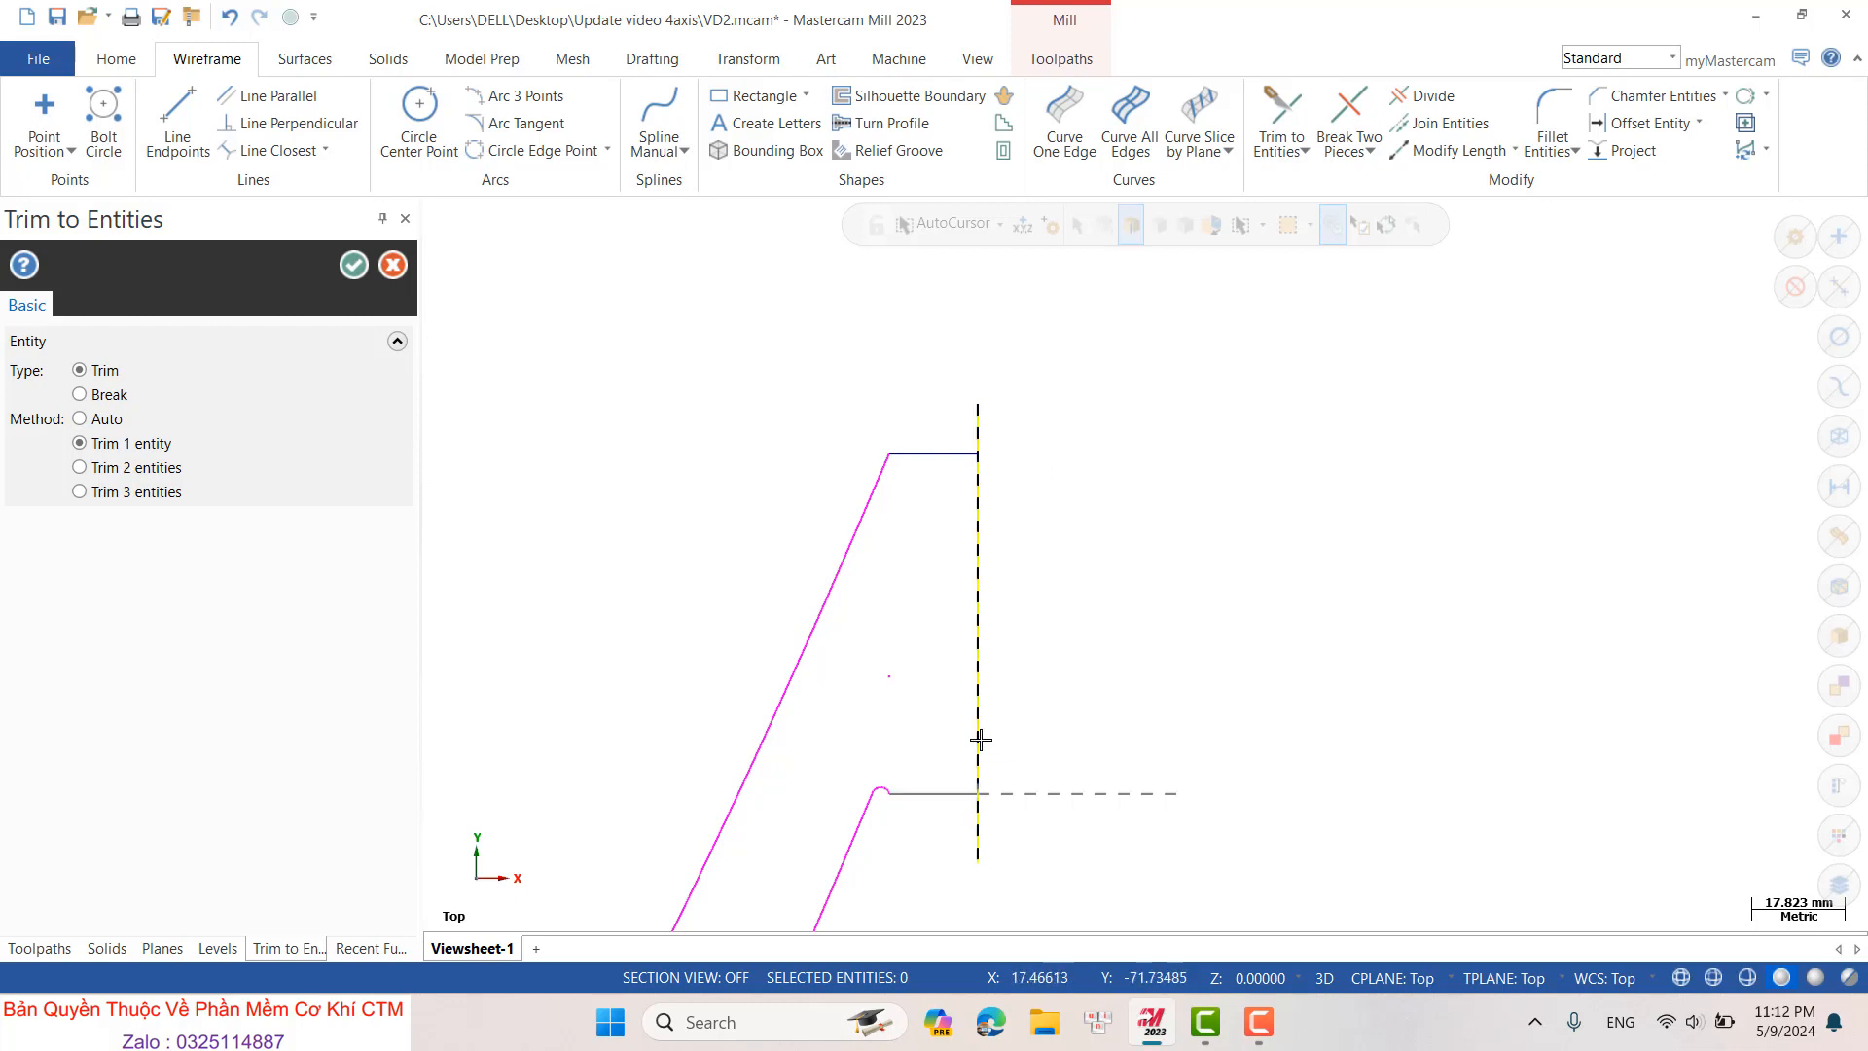
- Trim the vertical line against both horizontal lines with the Trim 2 entities method to form clean corners
left_click(80, 467)
left_click(963, 453)
left_click(977, 474)
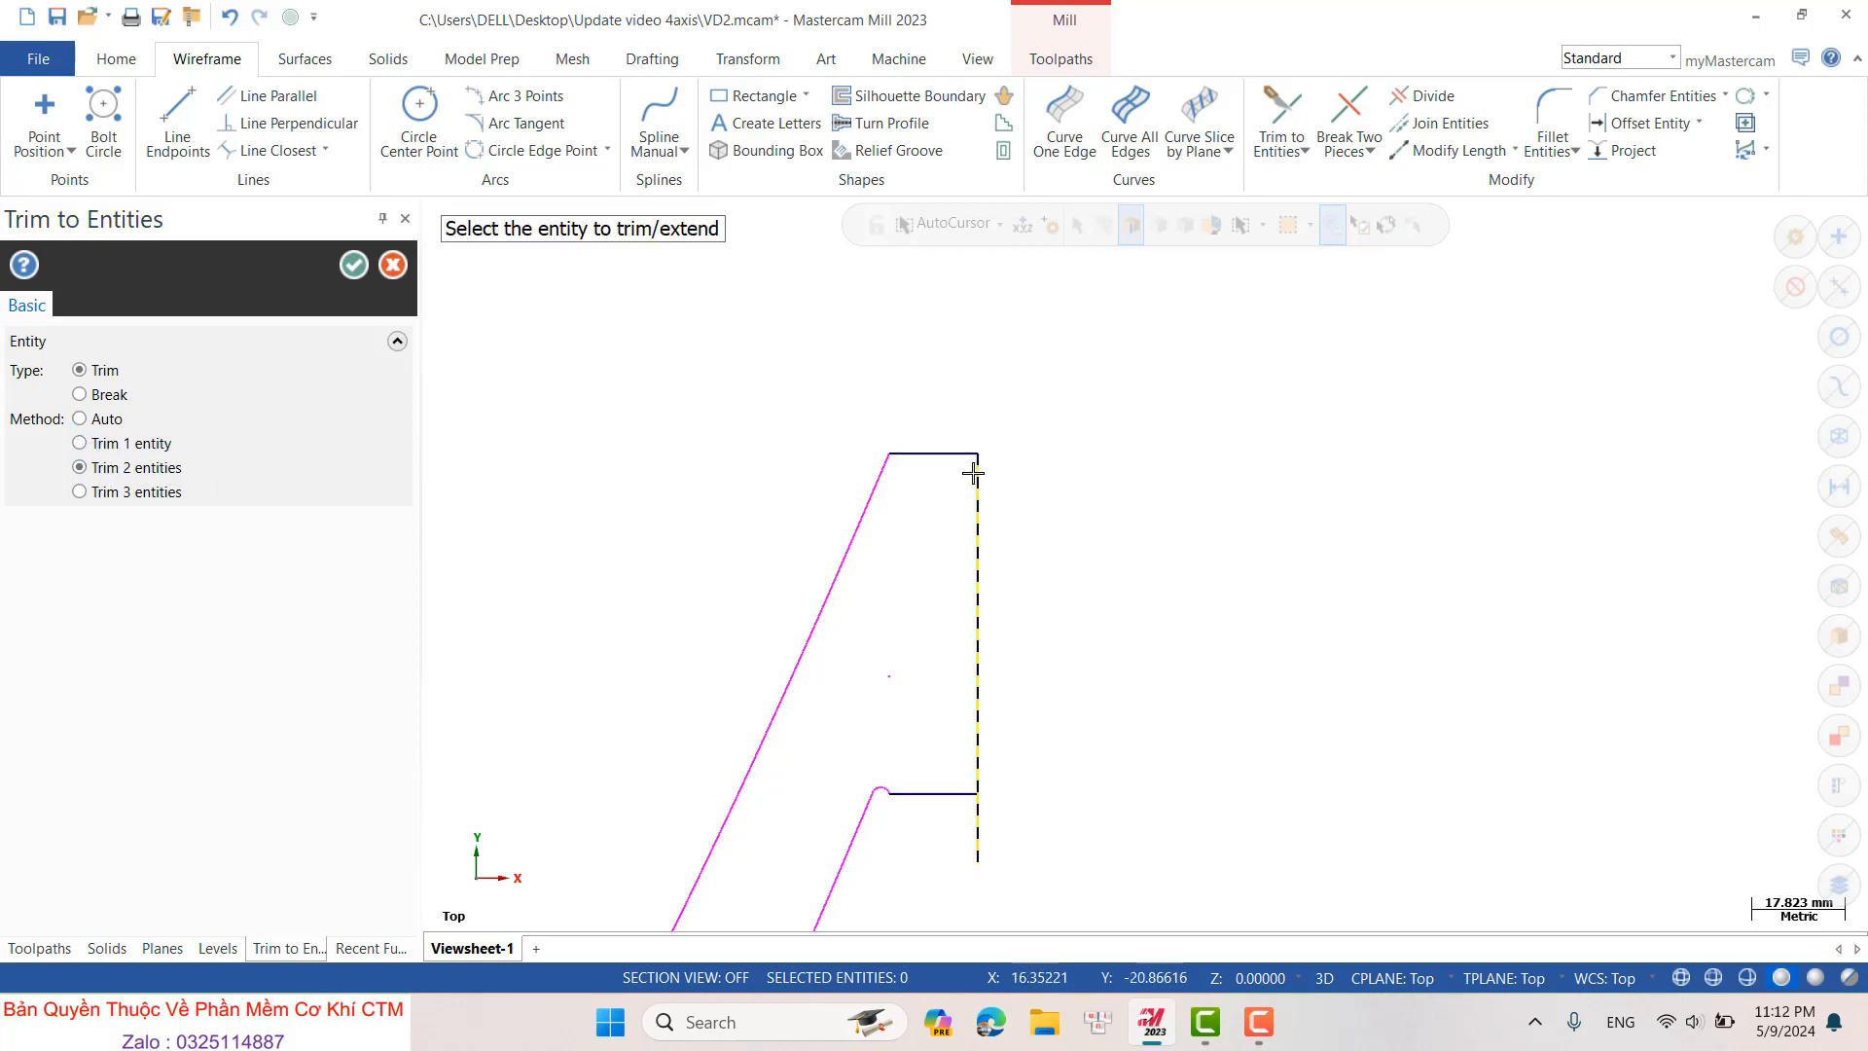
left_click(909, 792)
left_click(978, 744)
left_click(365, 271)
- Select the entire unrolled profile and clear its result colors
scroll(1079, 418, "down", 3)
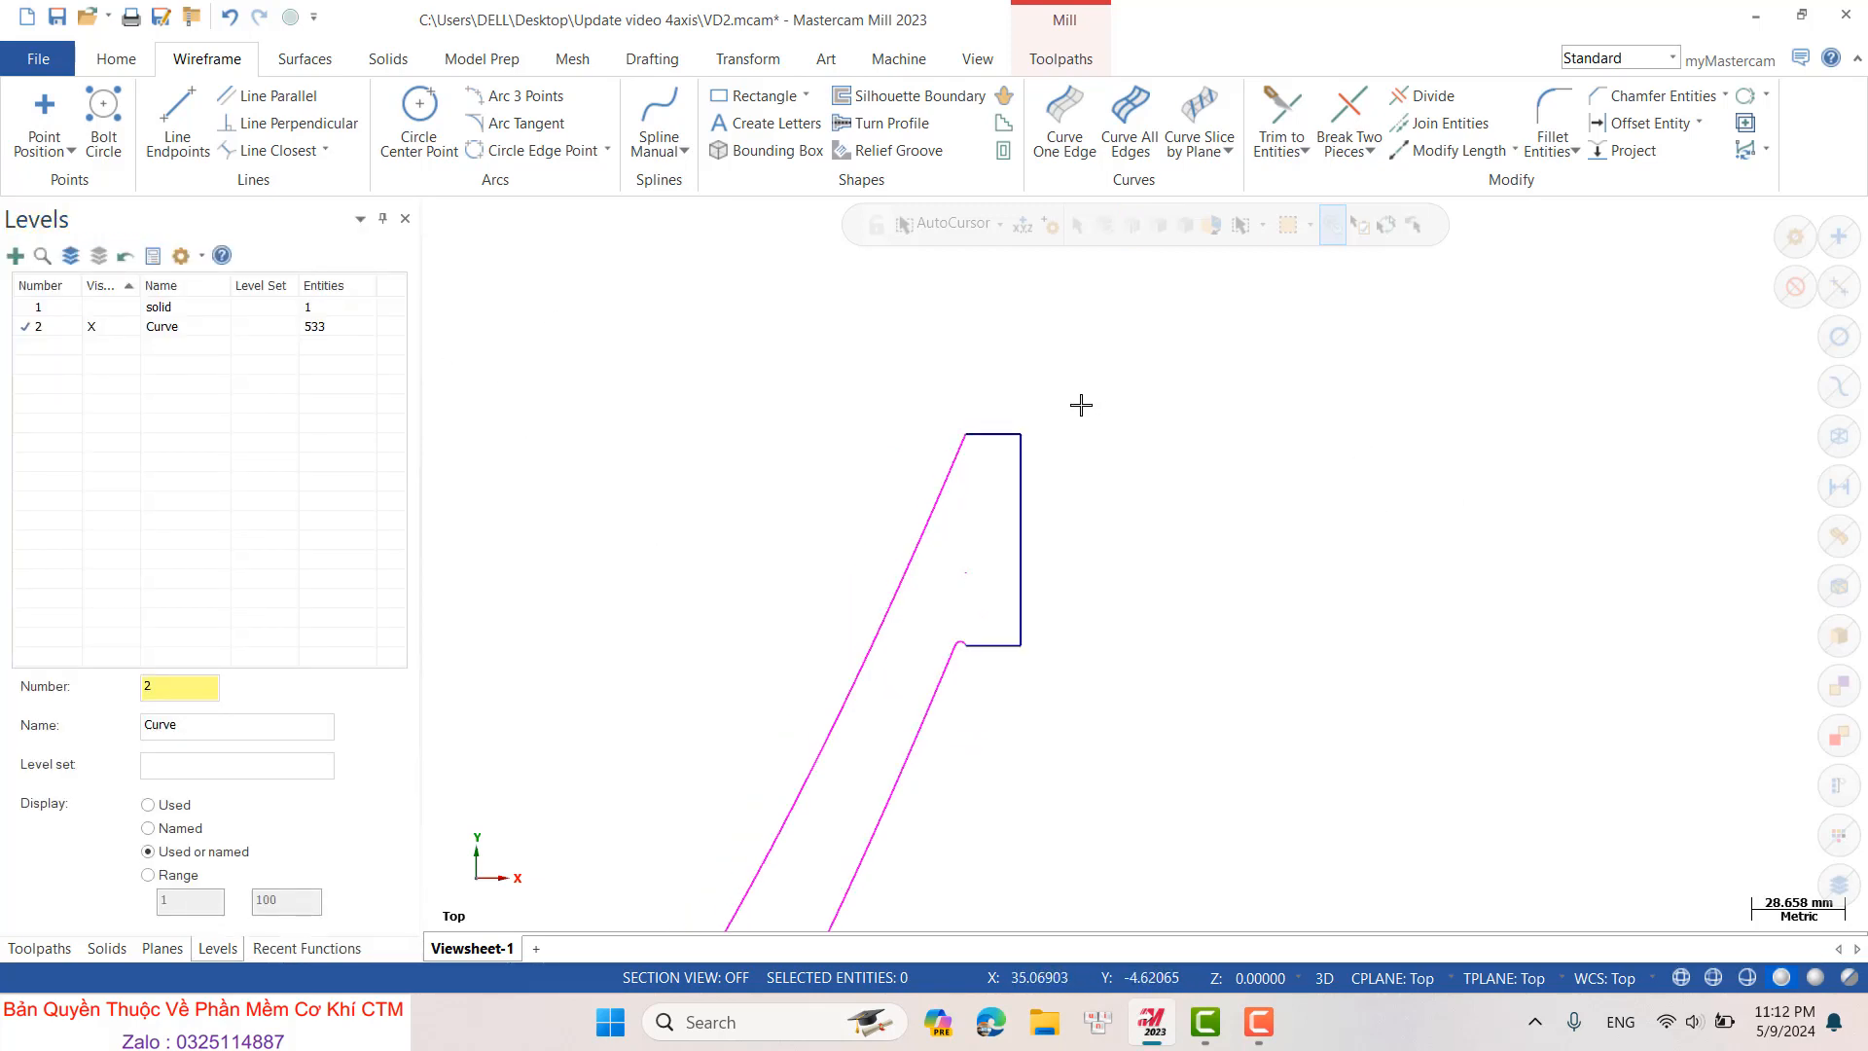
scroll(1042, 404, "down", 4)
left_click_drag(582, 373, 1244, 851)
right_click(1239, 651)
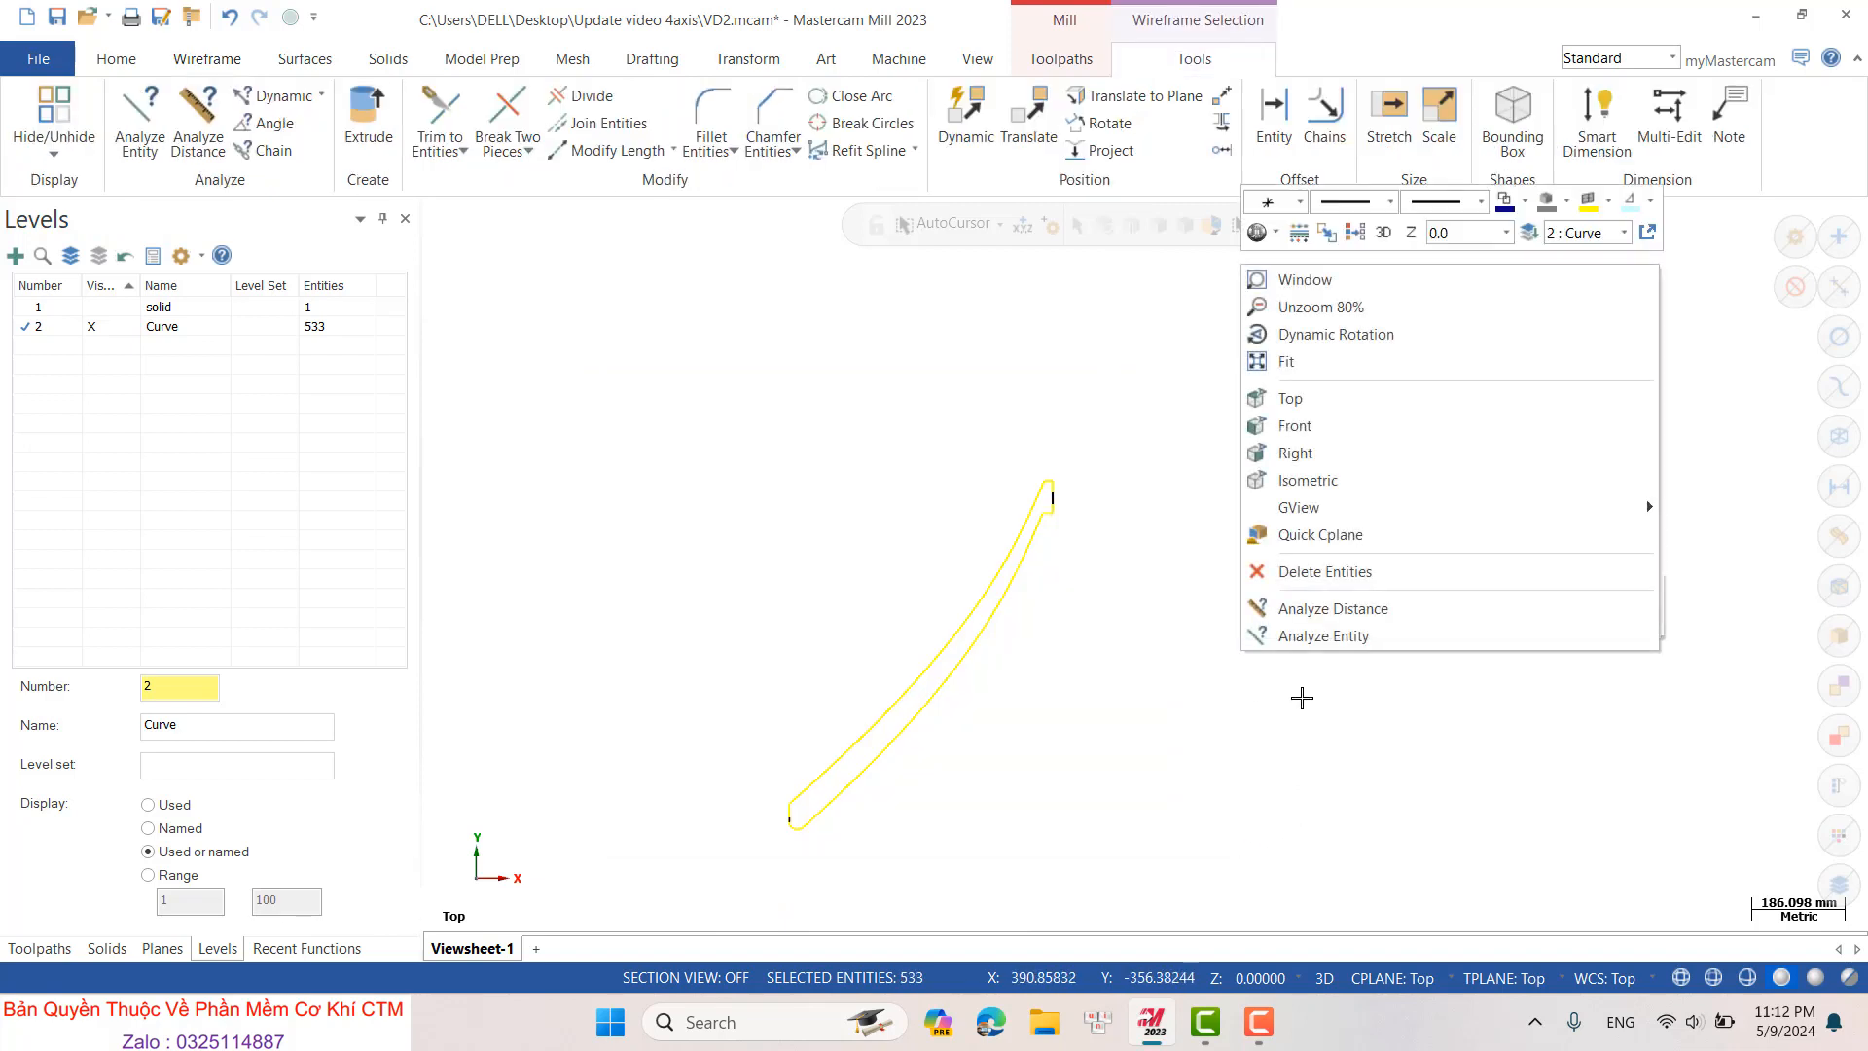
left_click(1220, 384)
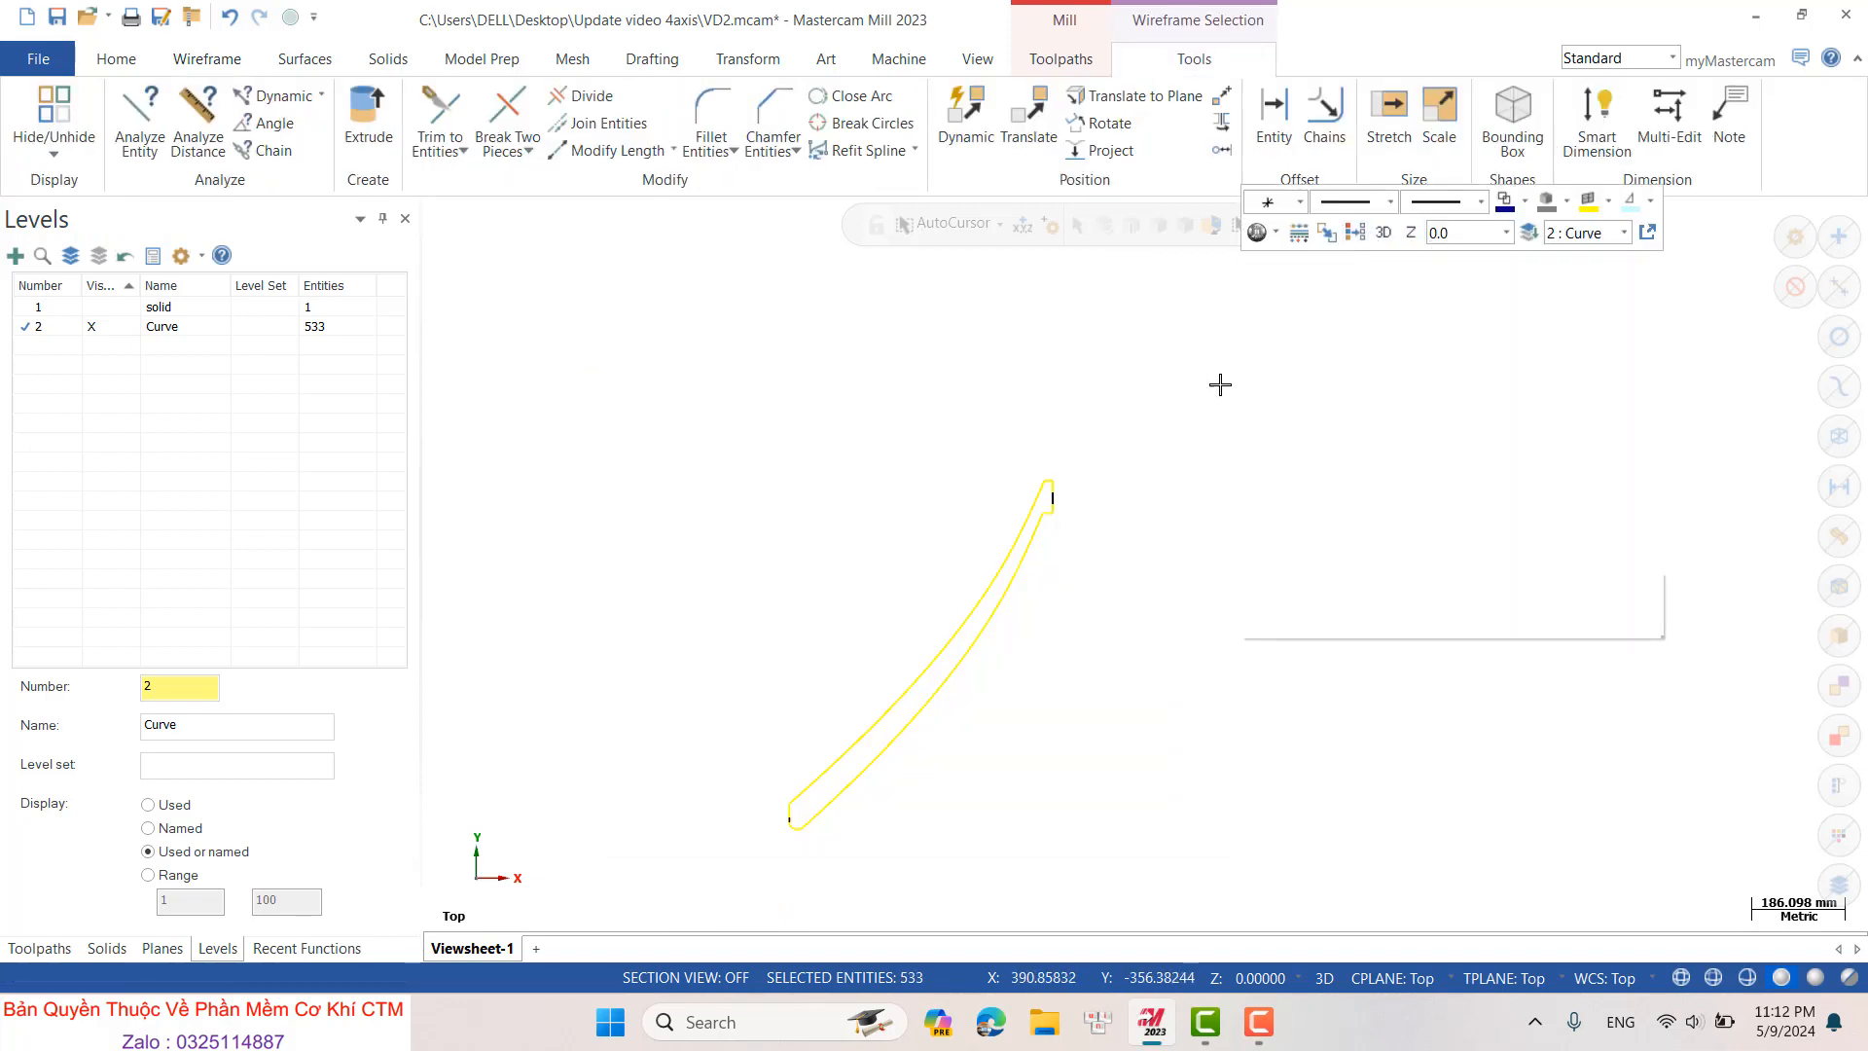
left_click(1359, 235)
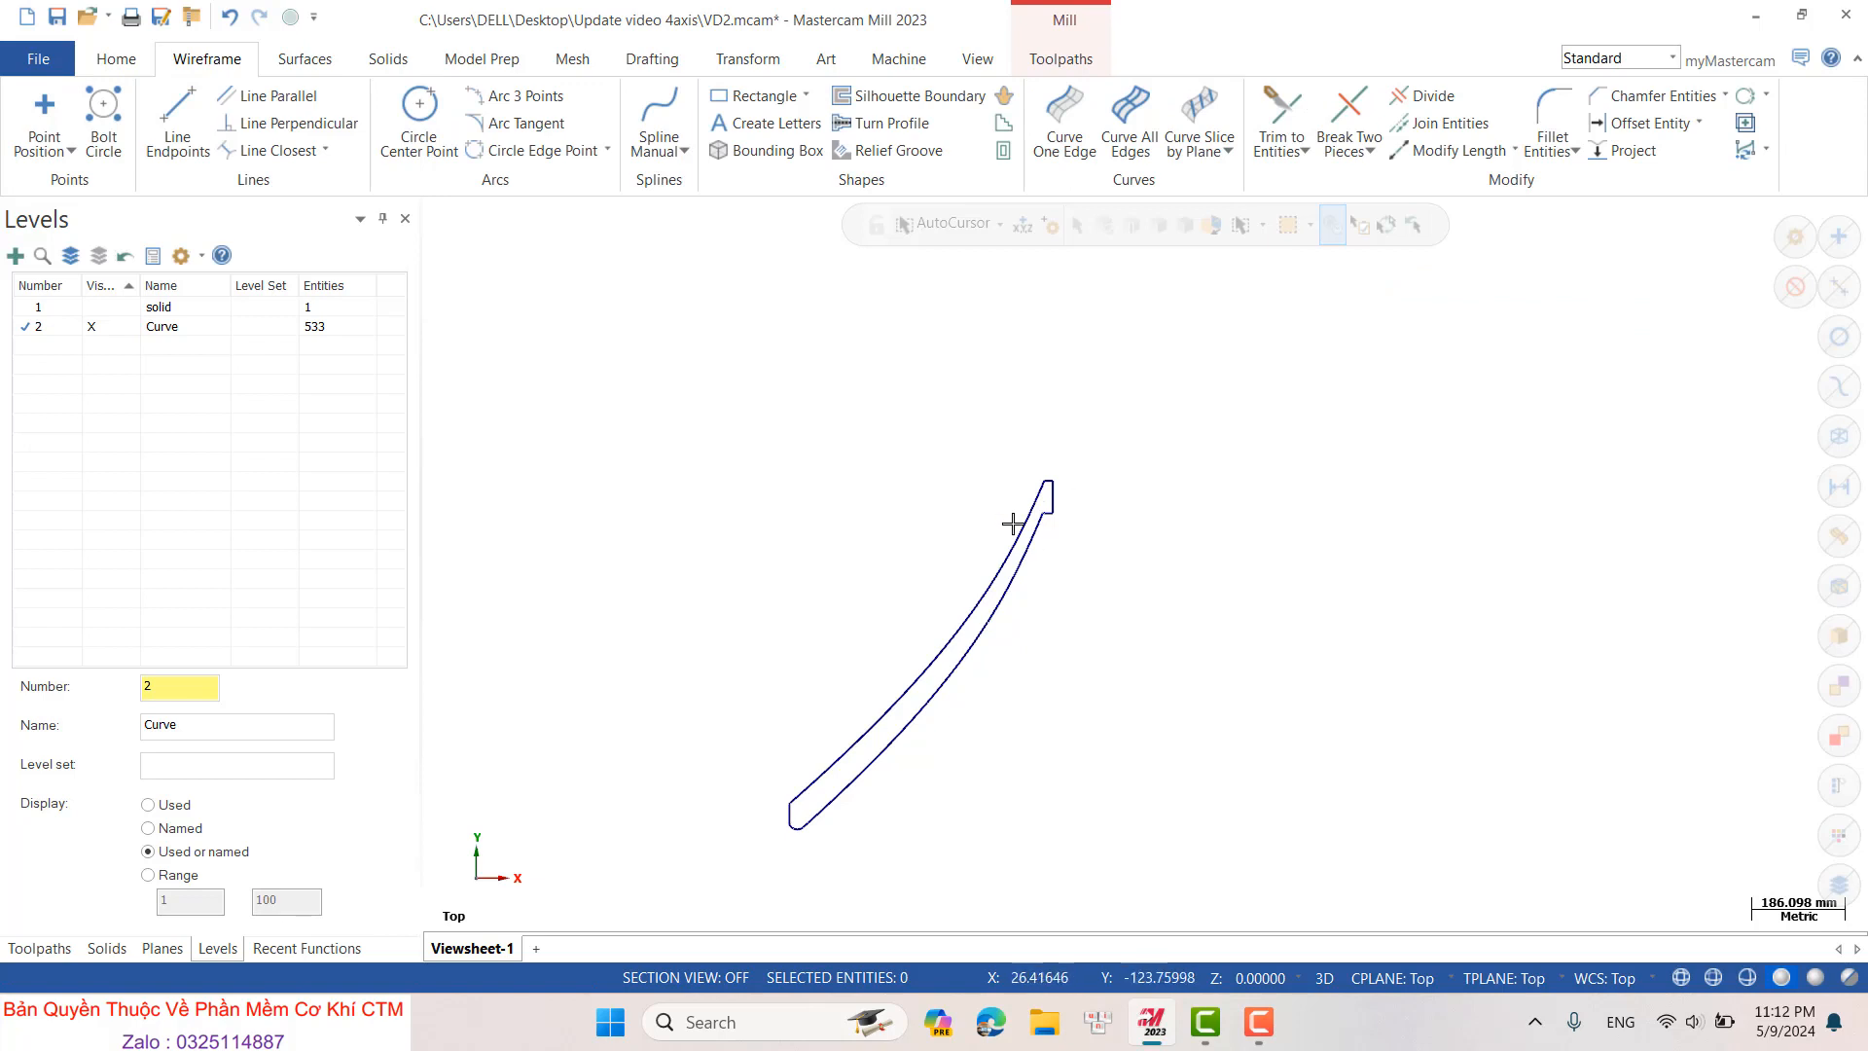
- Make the solid level visible and examine where the unrolled boundary meets the screw's free end
scroll(584, 472, "up", 3)
left_click(91, 307)
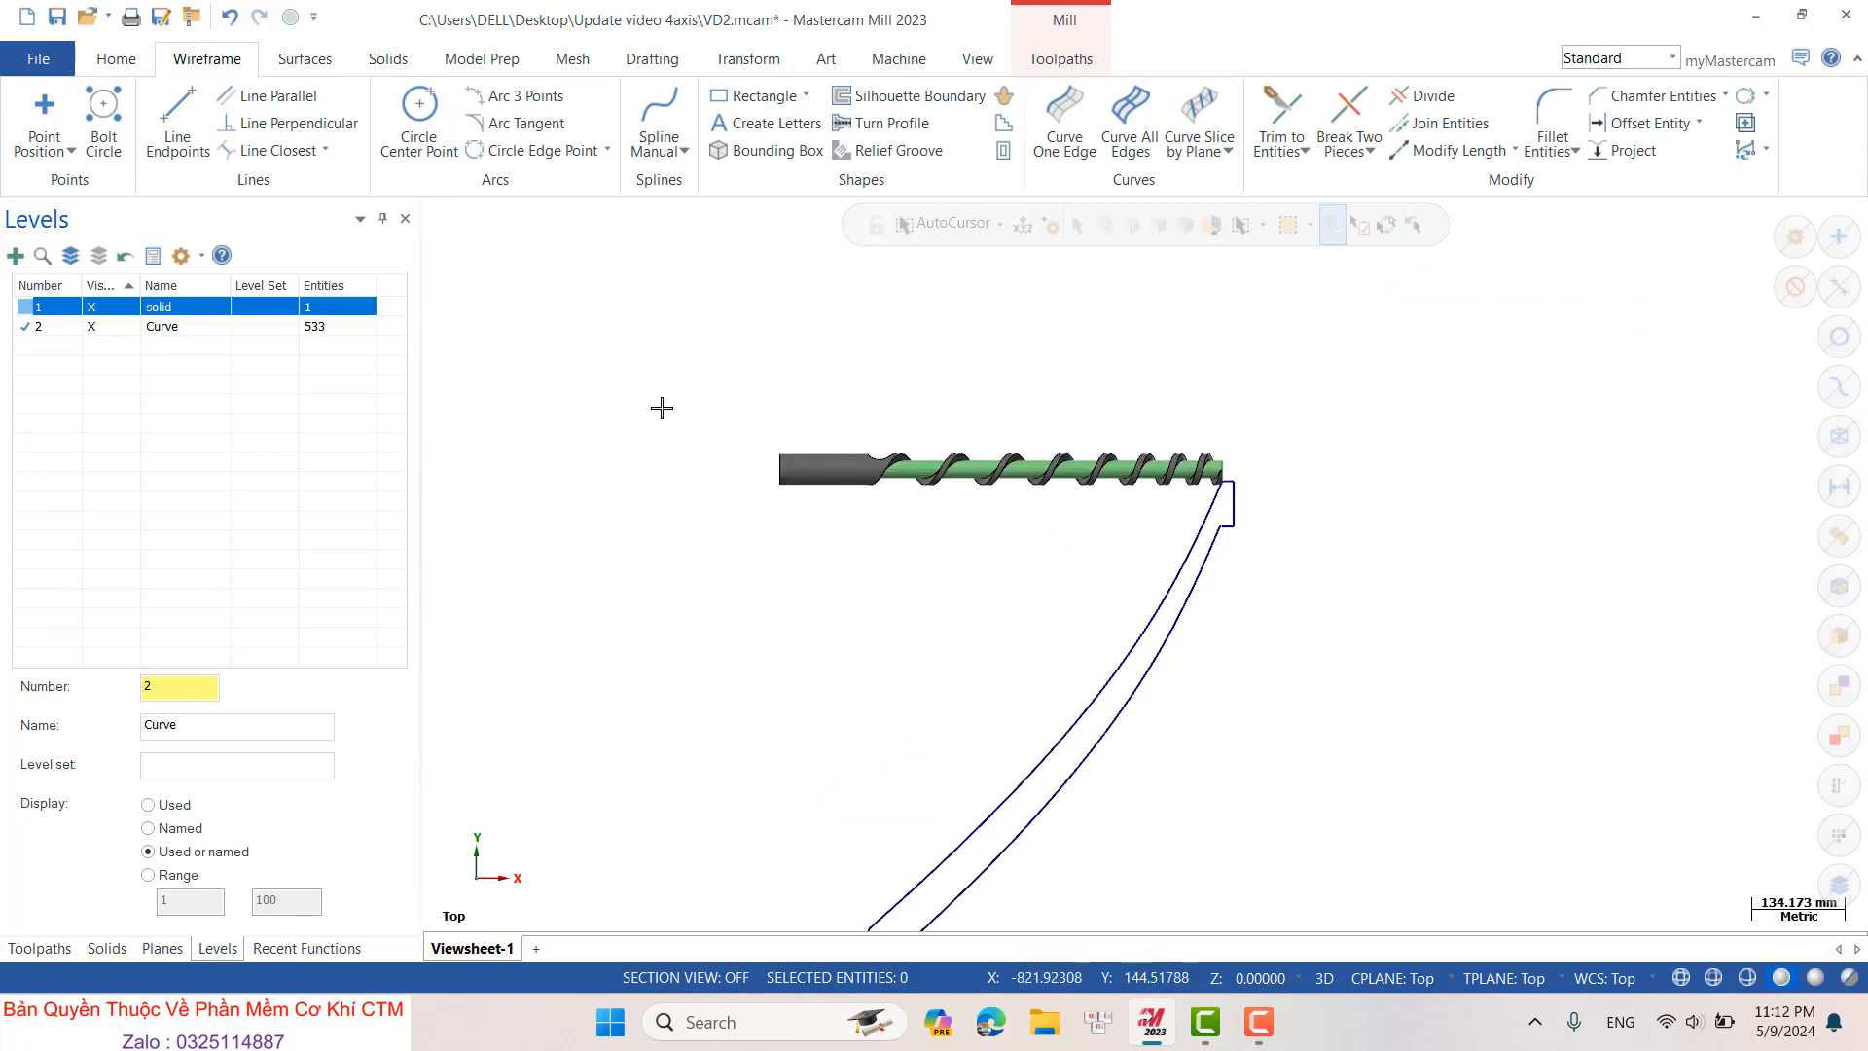
scroll(1259, 532, "up", 8)
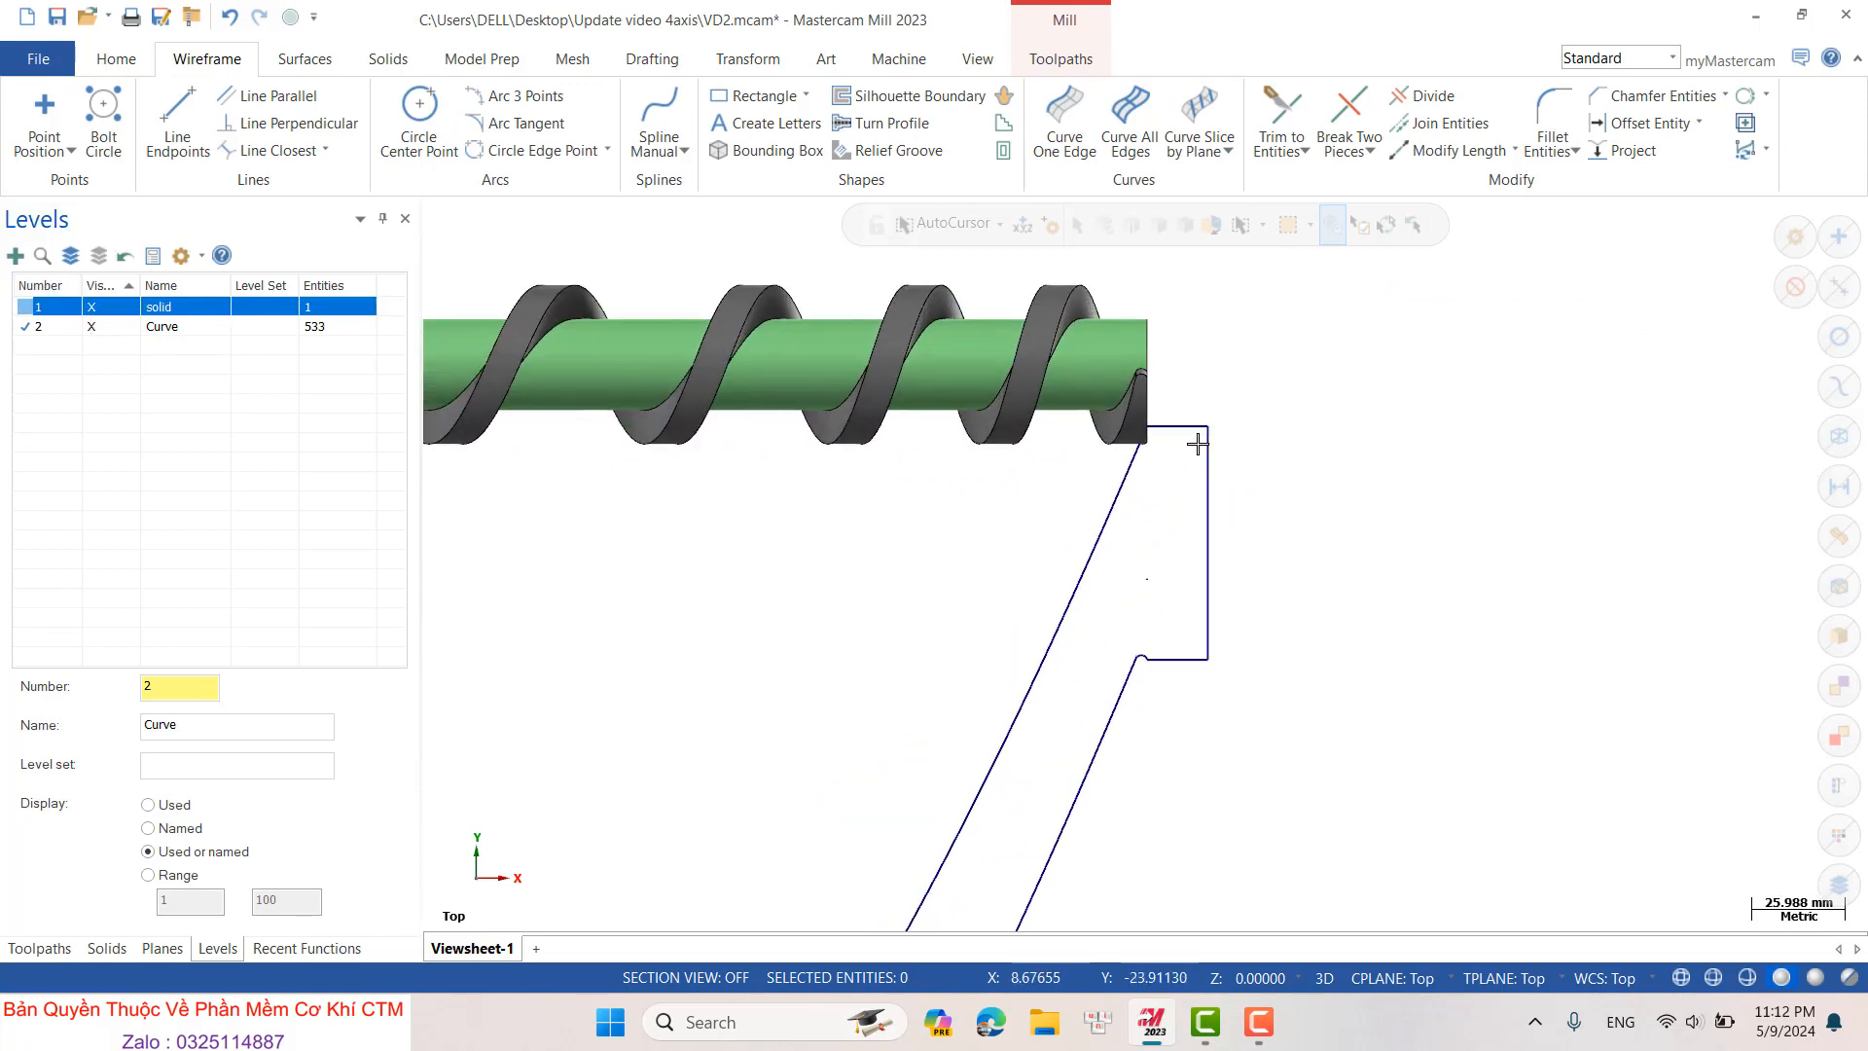
mouse_move(1197, 443)
middle_mouse_down()
mouse_move(1164, 500)
mouse_move(1188, 417)
mouse_move(1021, 389)
mouse_move(1040, 505)
mouse_move(1026, 551)
mouse_move(1055, 404)
mouse_move(1179, 444)
middle_mouse_up()
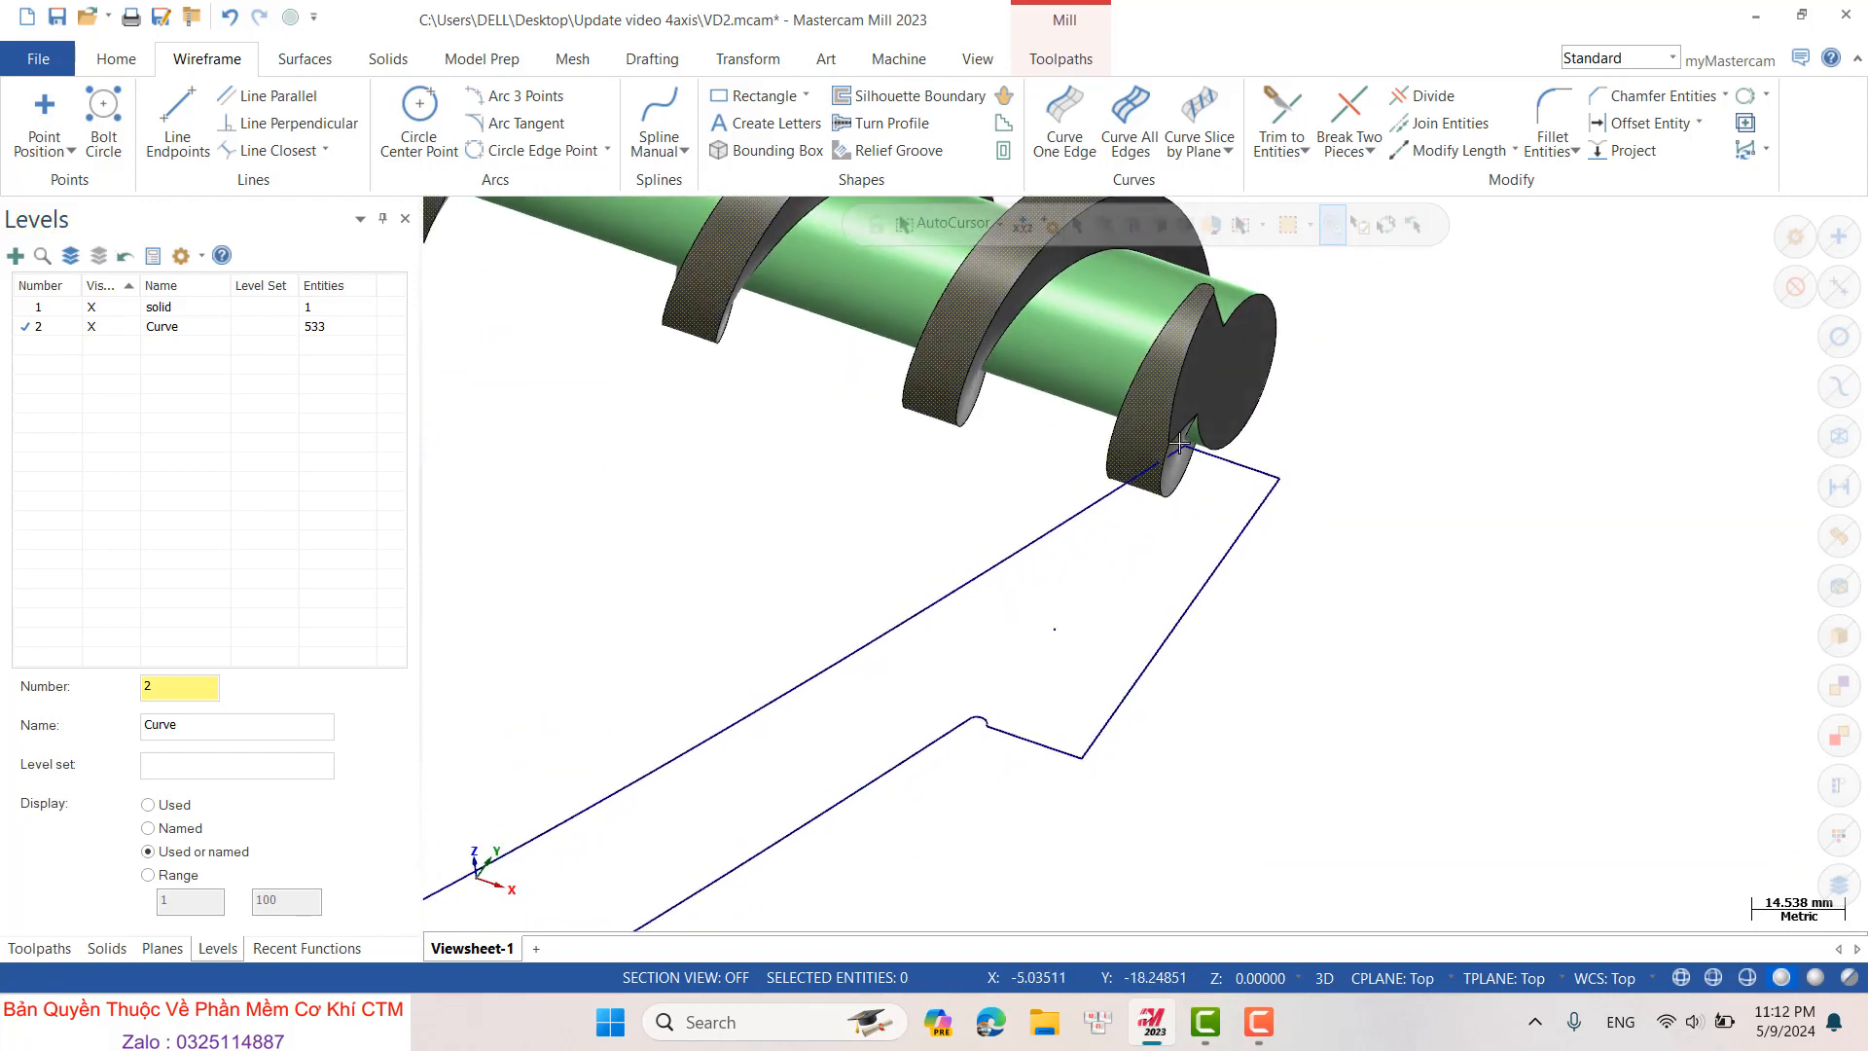
scroll(1179, 444, "down", 2)
scroll(1217, 447, "up", 4)
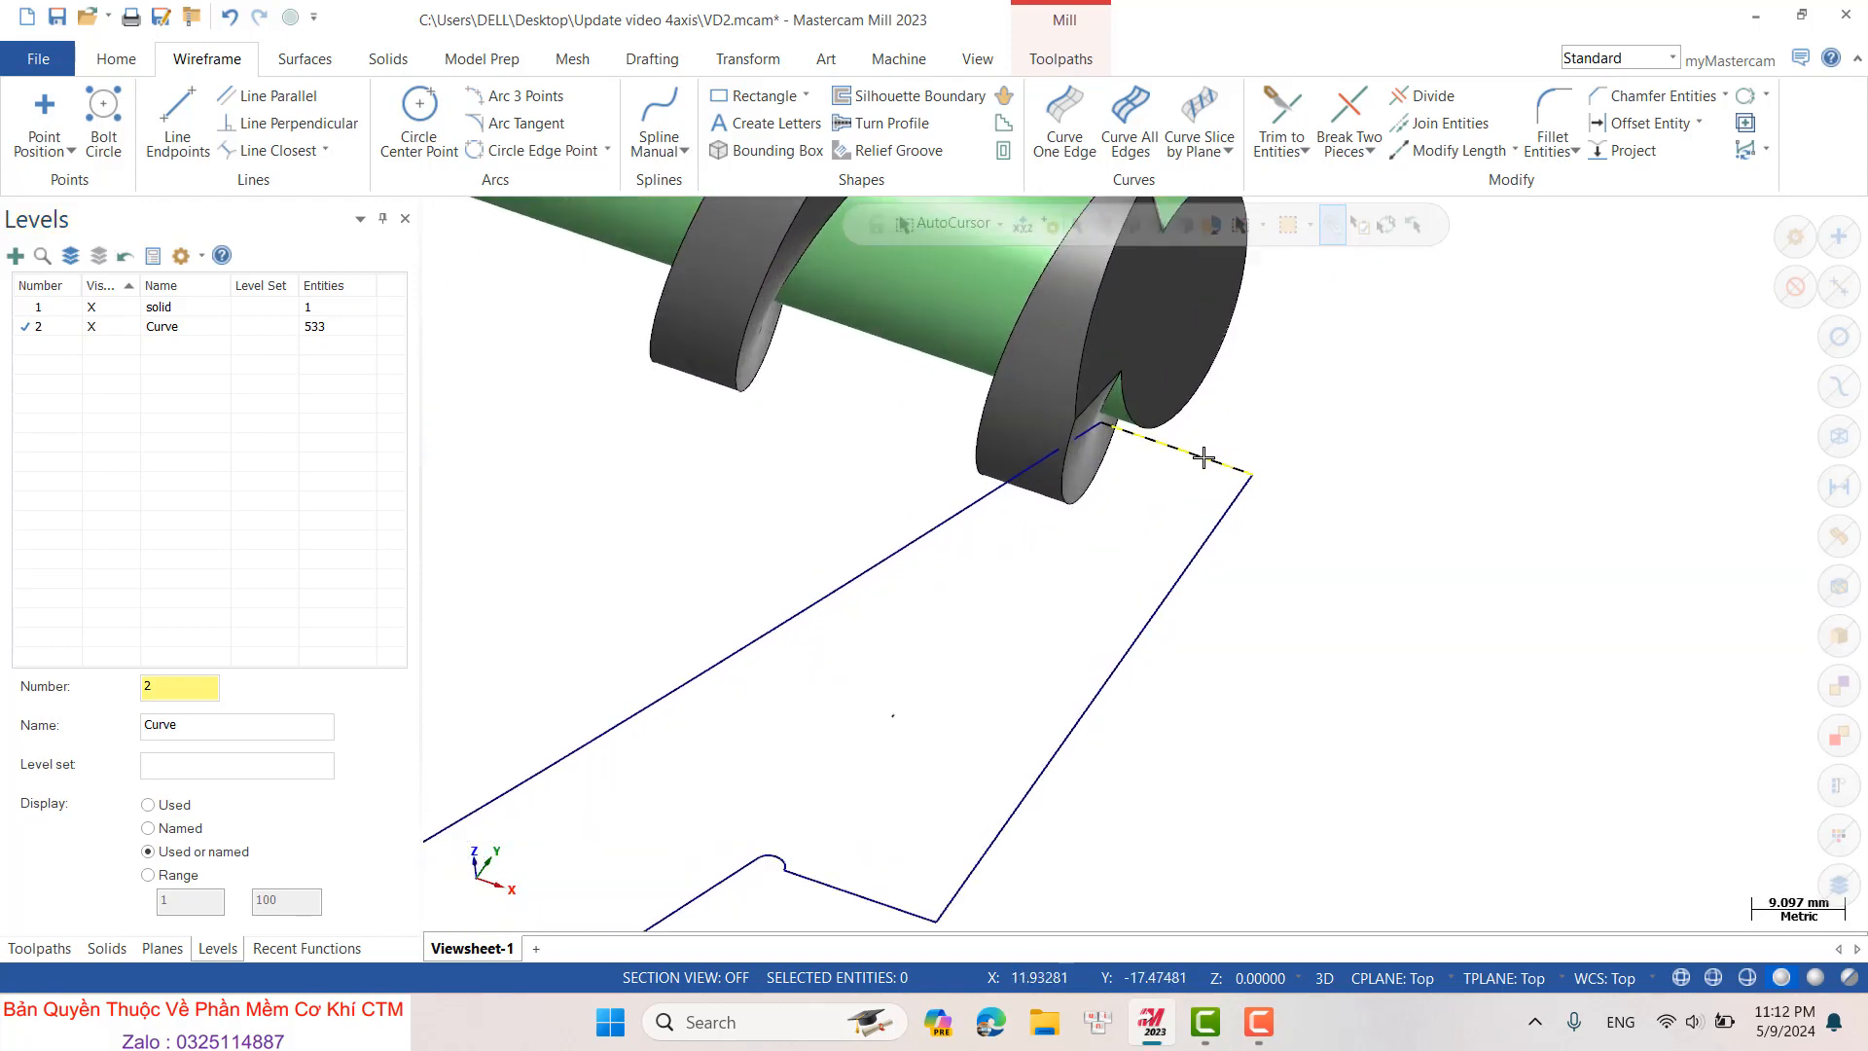
scroll(1197, 451, "up", 3)
mouse_move(1164, 420)
middle_mouse_down()
mouse_move(1201, 417)
mouse_move(1156, 434)
mouse_move(1177, 442)
middle_mouse_up()
scroll(1265, 759, "down", 2)
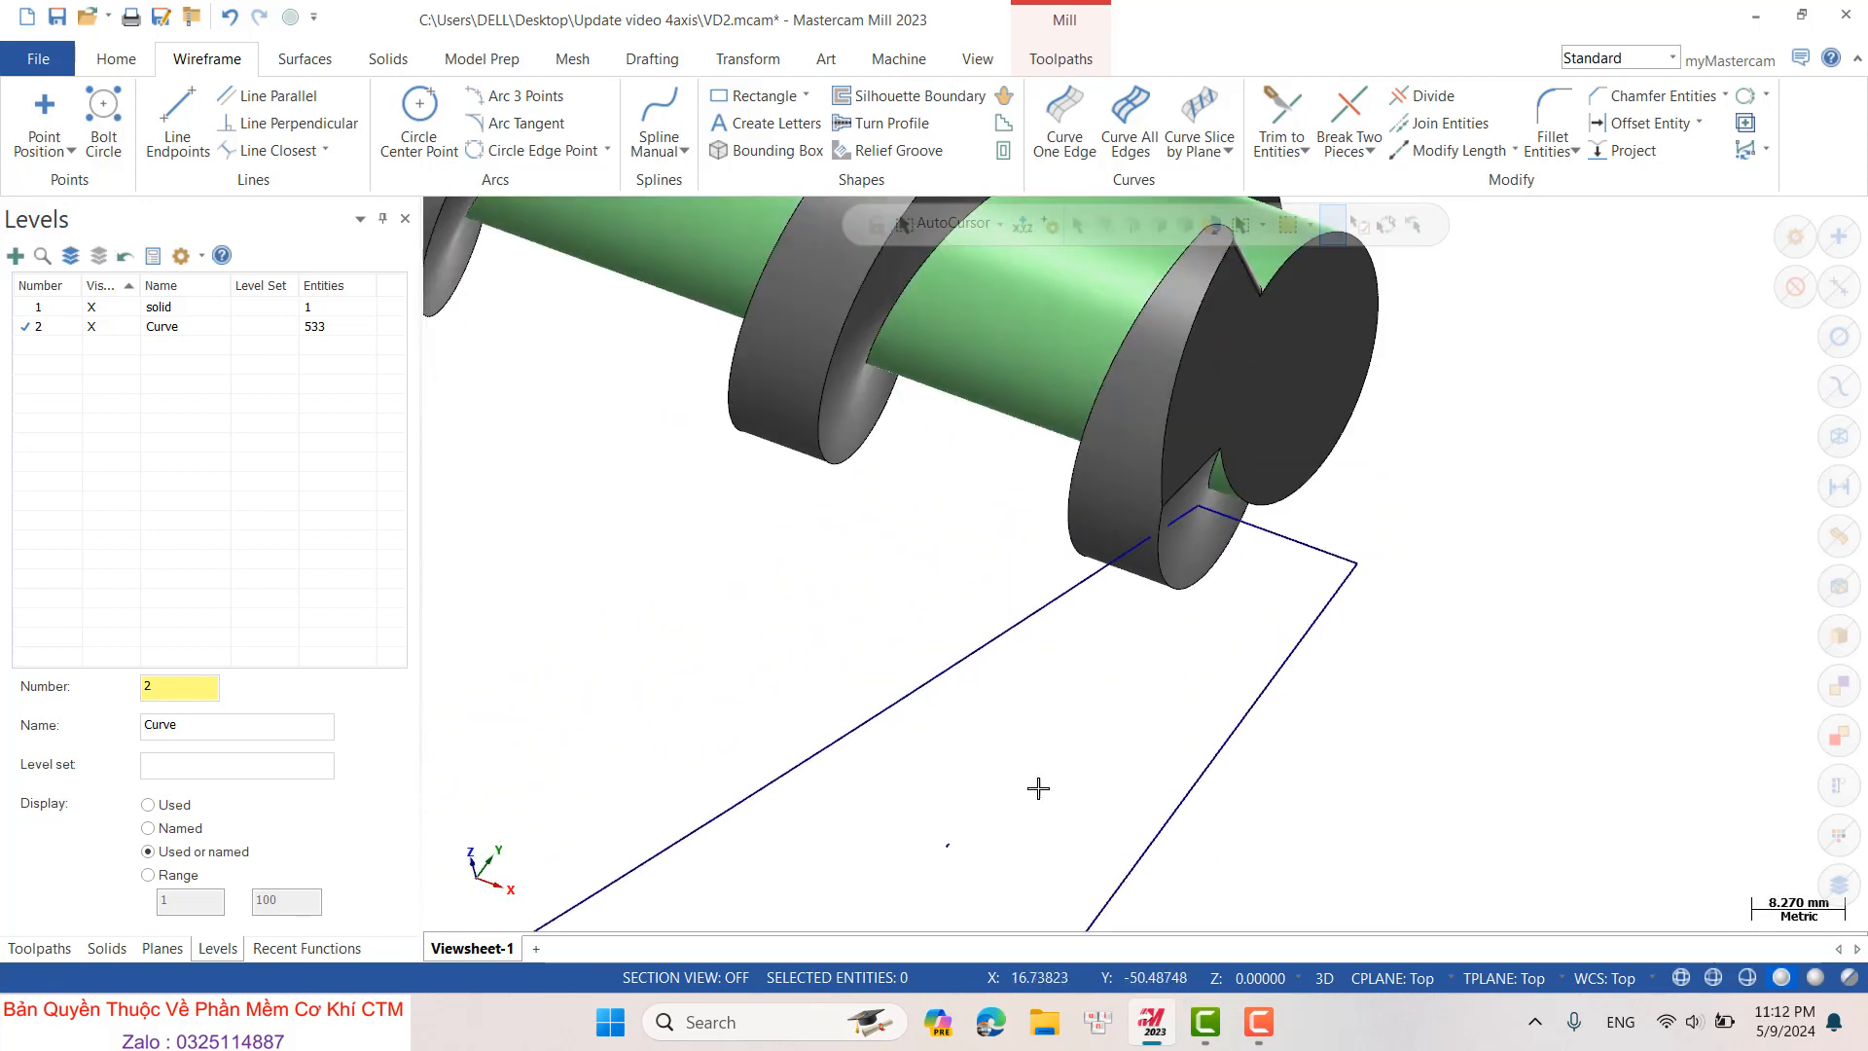
- Turn on the material display for the screw model and inspect its free end beside the boundary
left_click(971, 61)
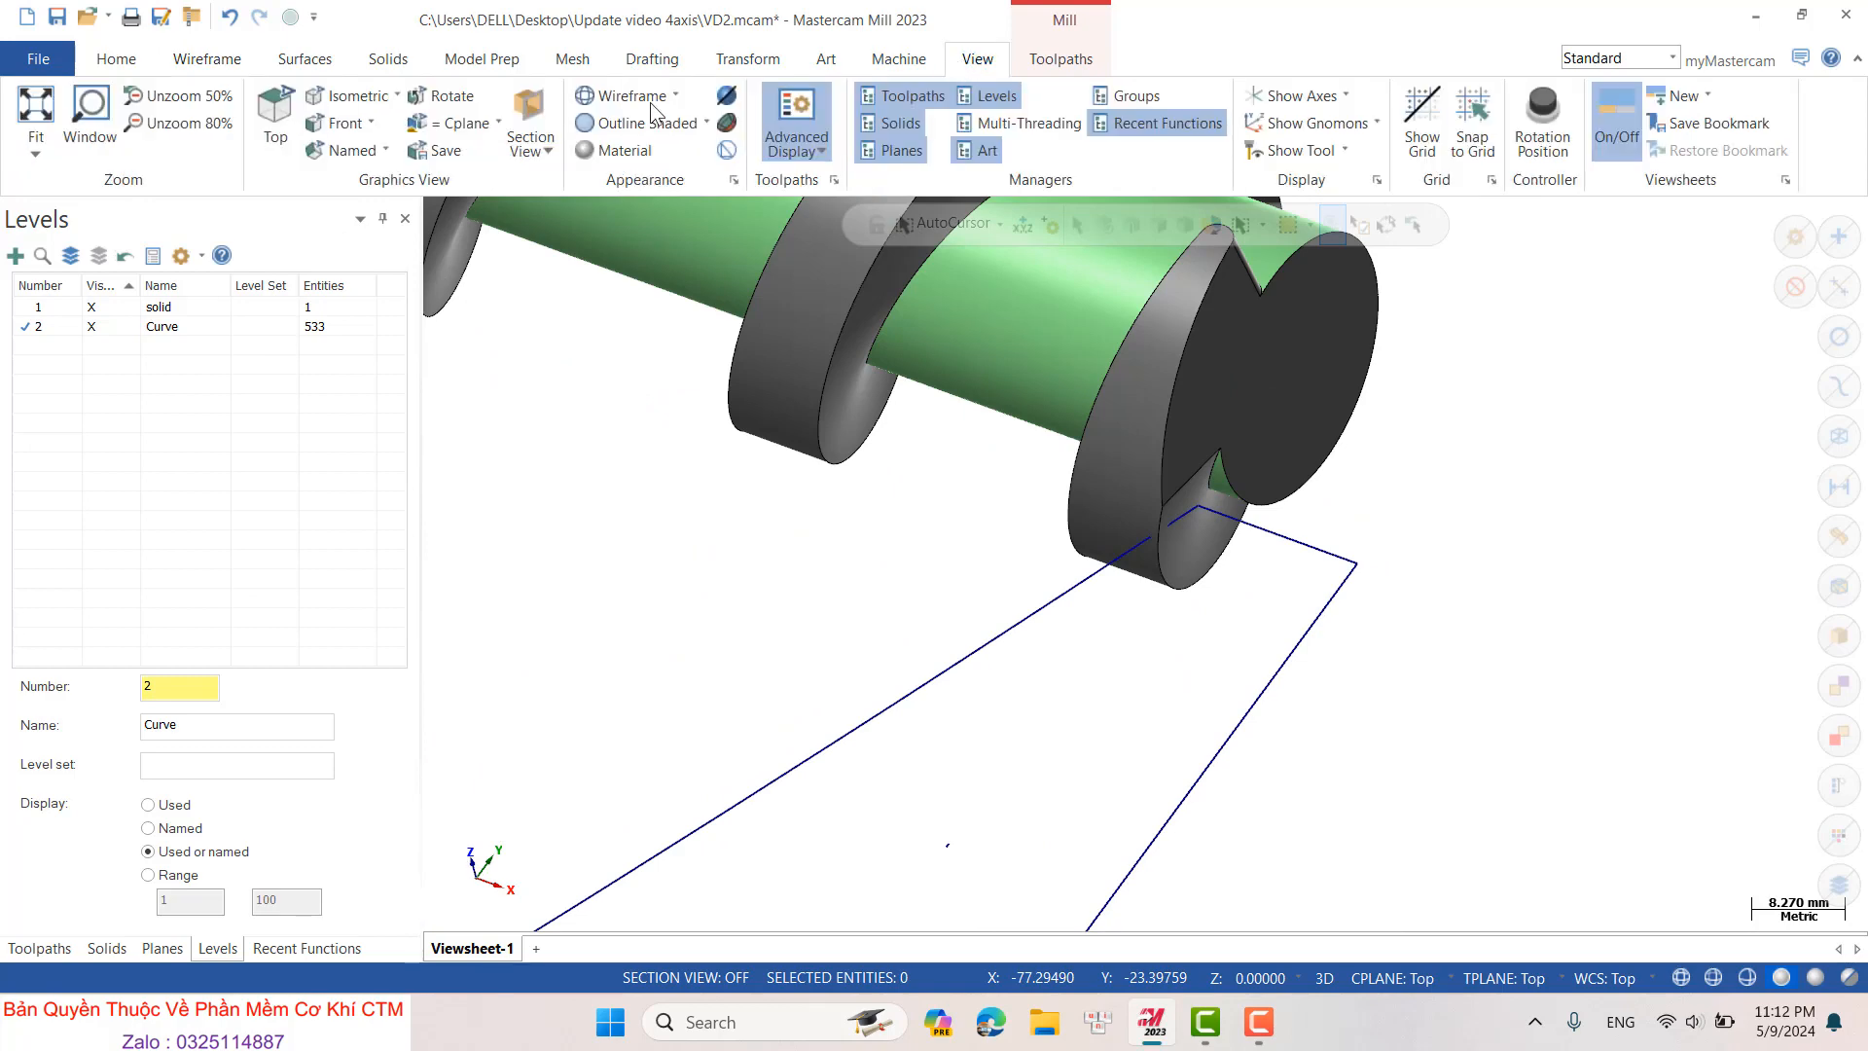
left_click(622, 150)
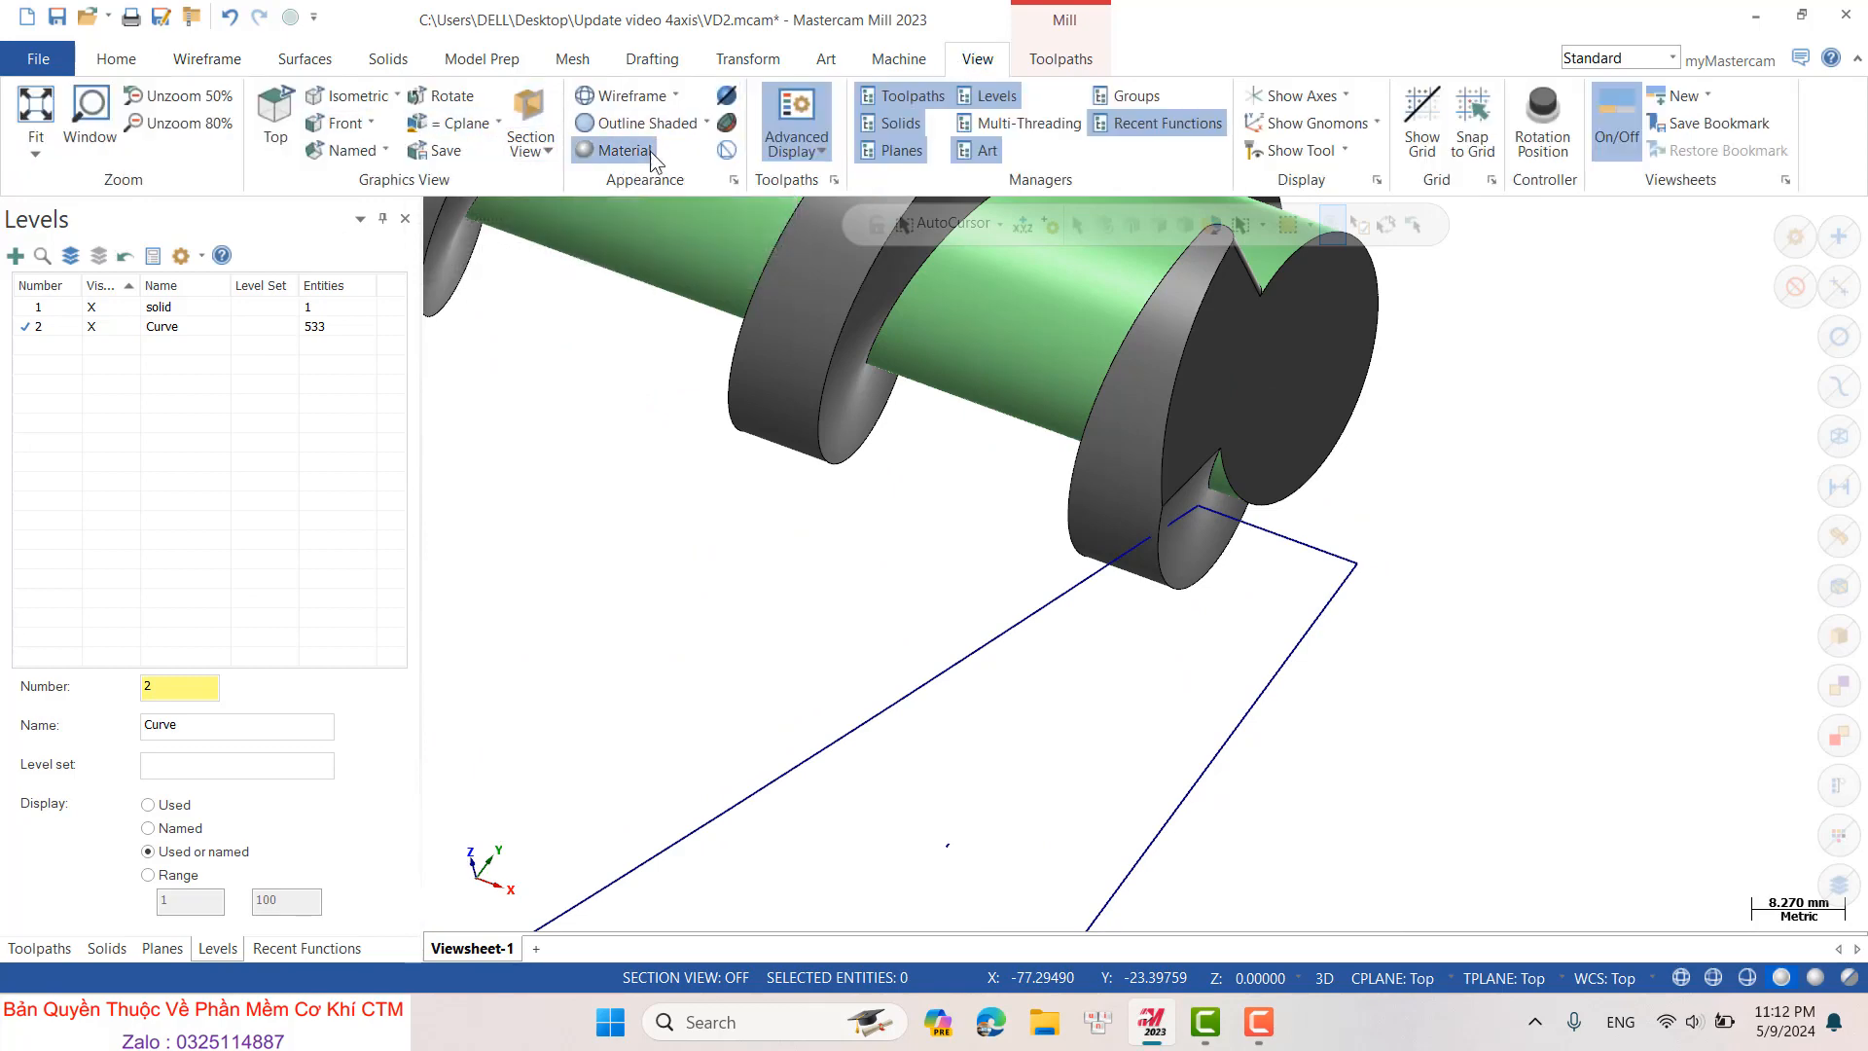
scroll(1038, 633, "down", 1)
middle_click_drag(1271, 609, 1340, 601)
scroll(1340, 602, "down", 3)
scroll(1280, 578, "down", 8)
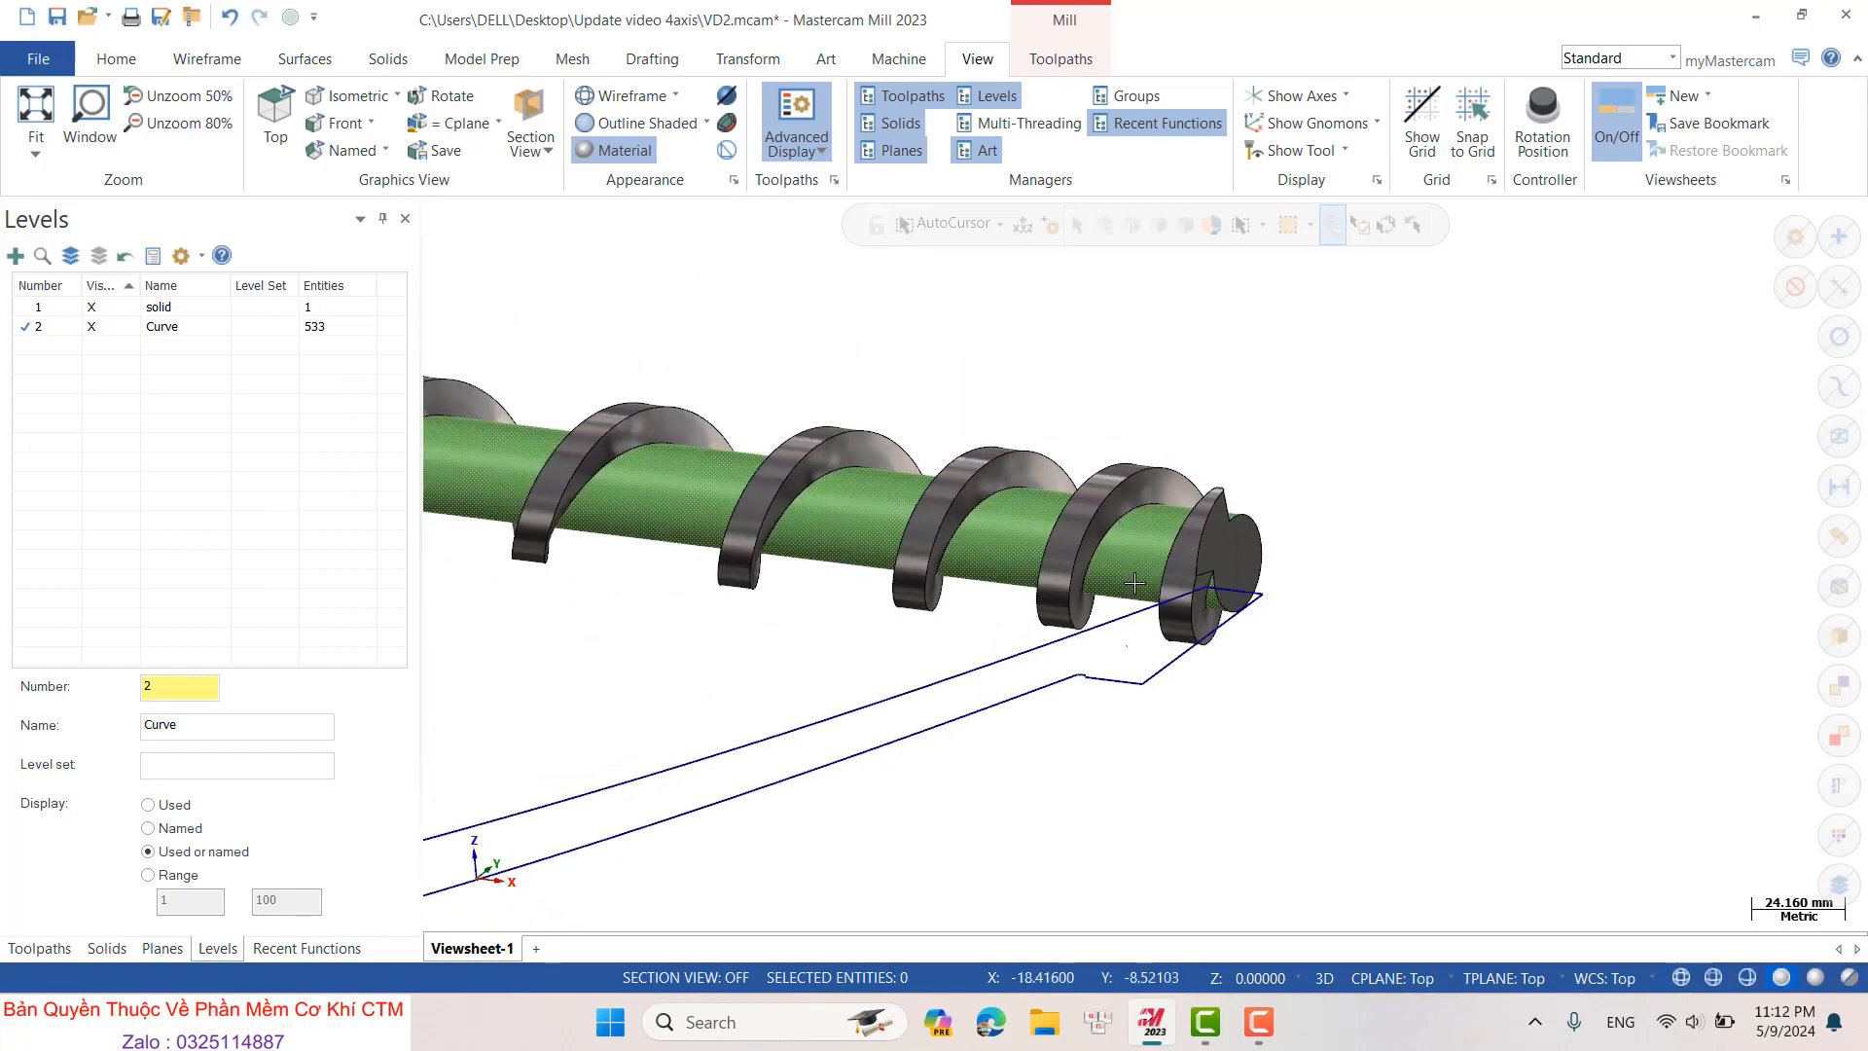
scroll(1123, 590, "up", 9)
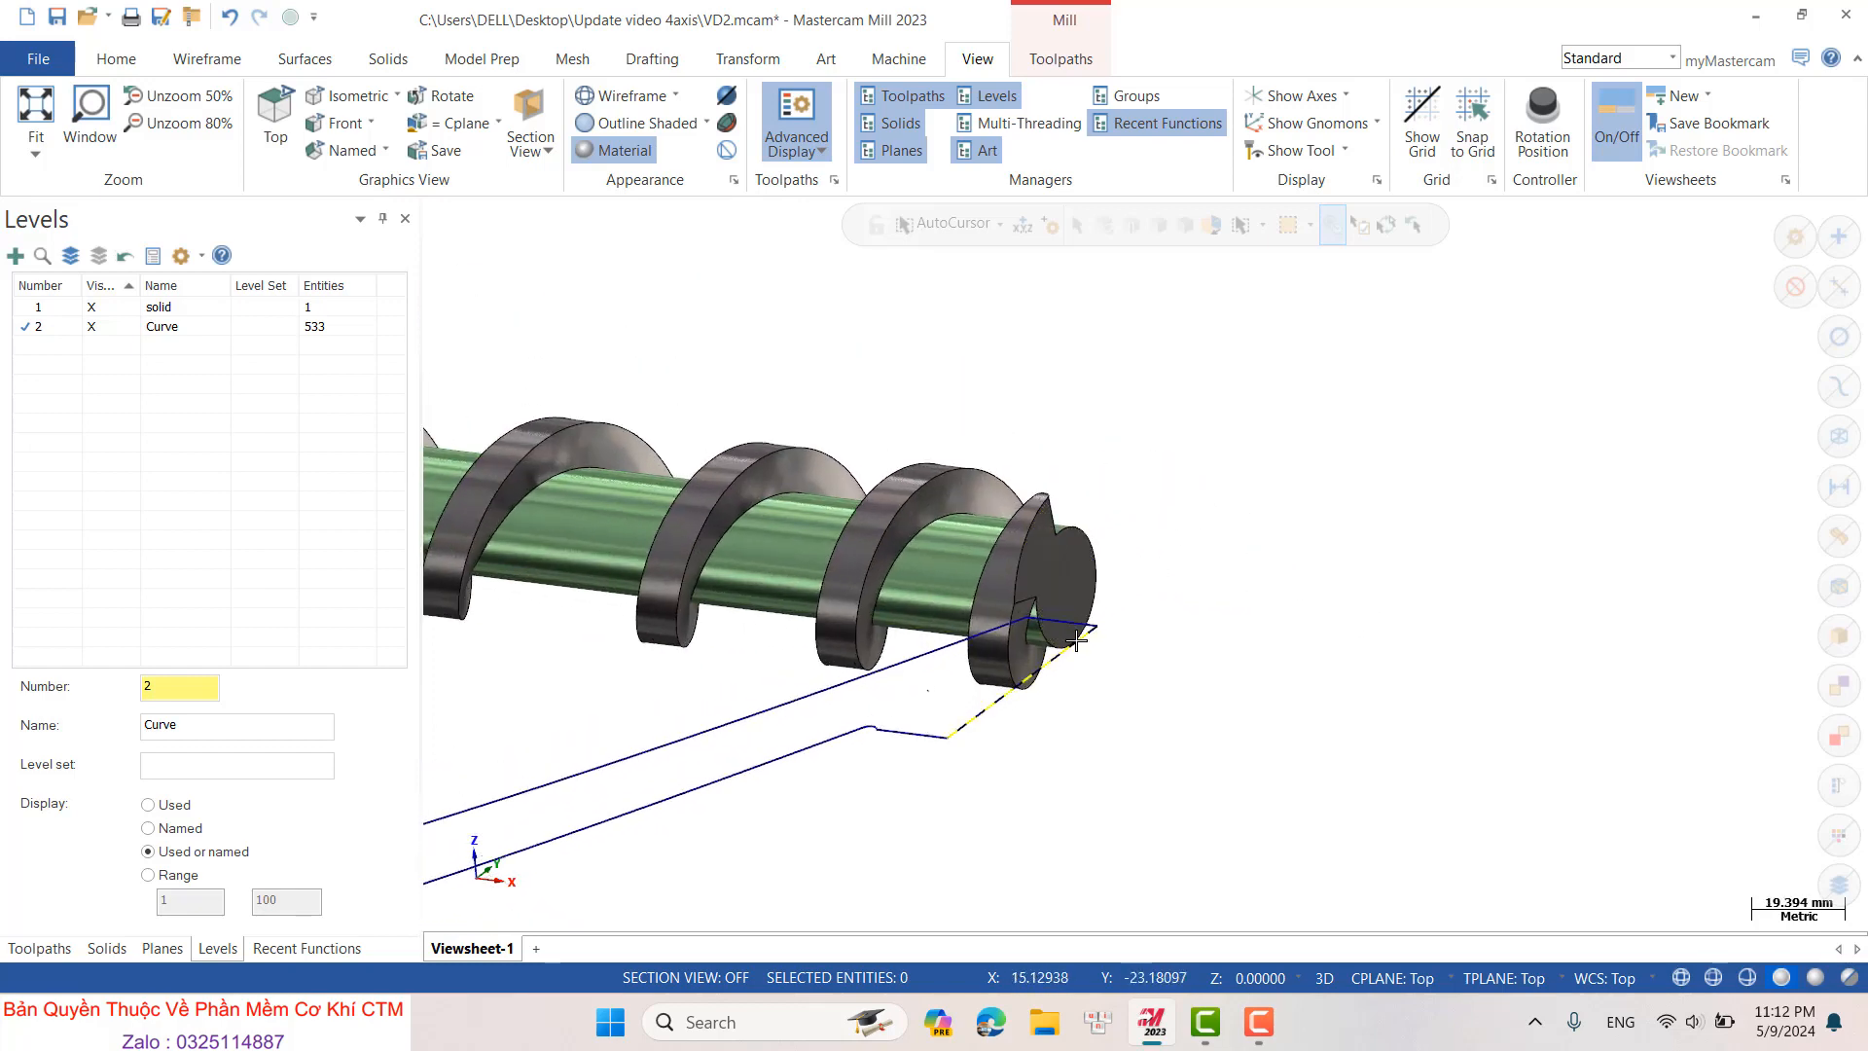
scroll(1100, 691, "down", 4)
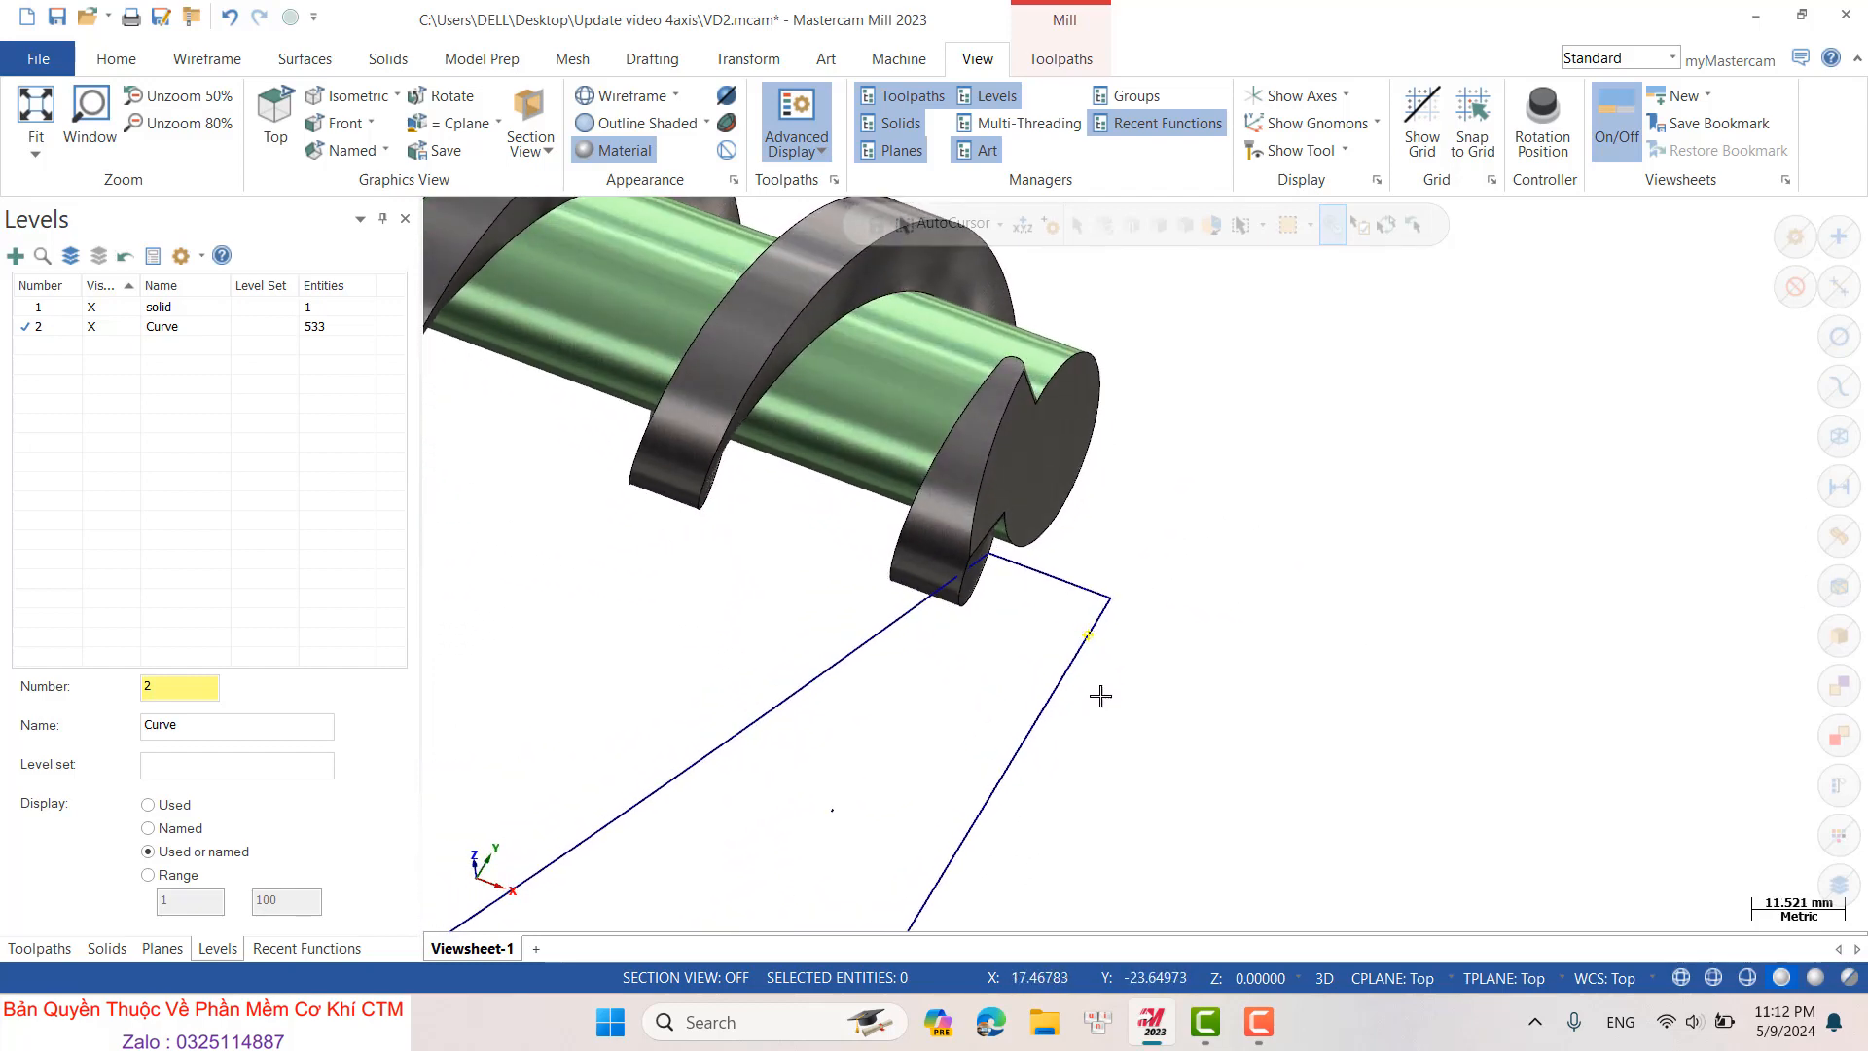
- Create a 2D Dynamic Mill toolpath and chain the closed unrolled boundary as its machining region
left_click(68, 948)
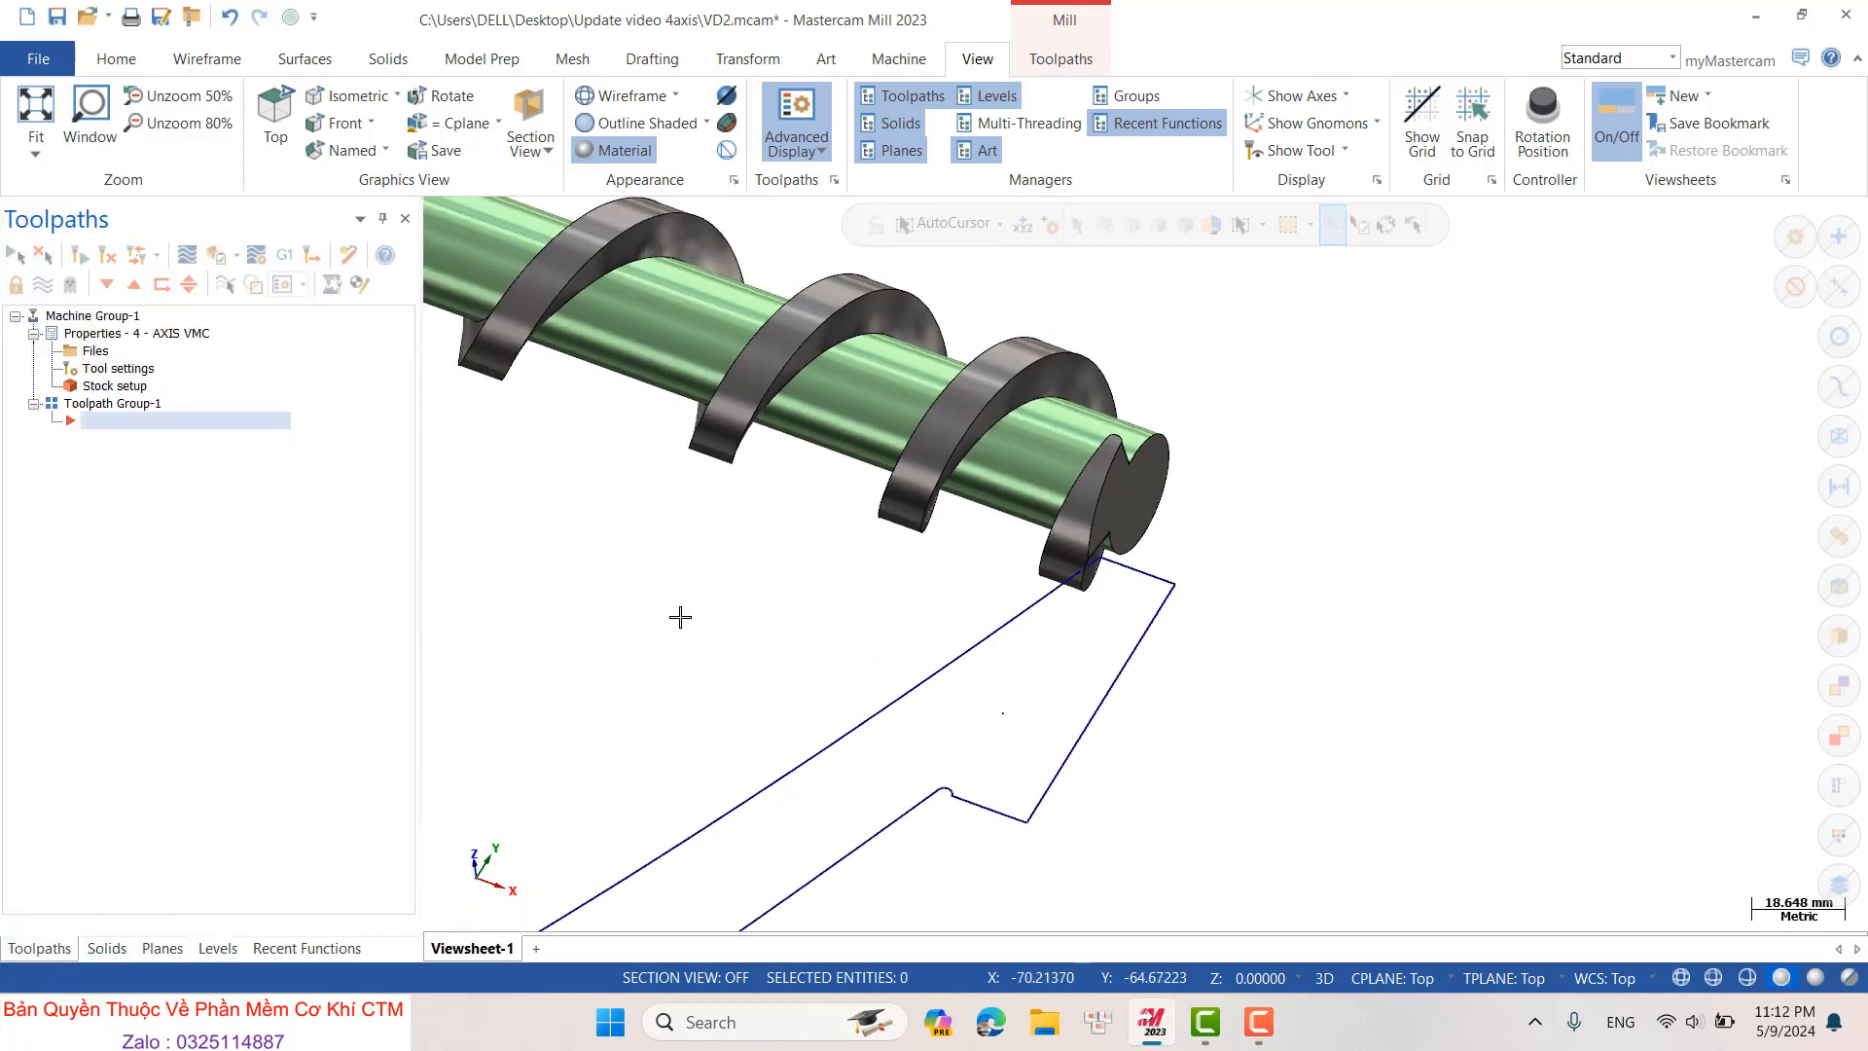
left_click(1053, 60)
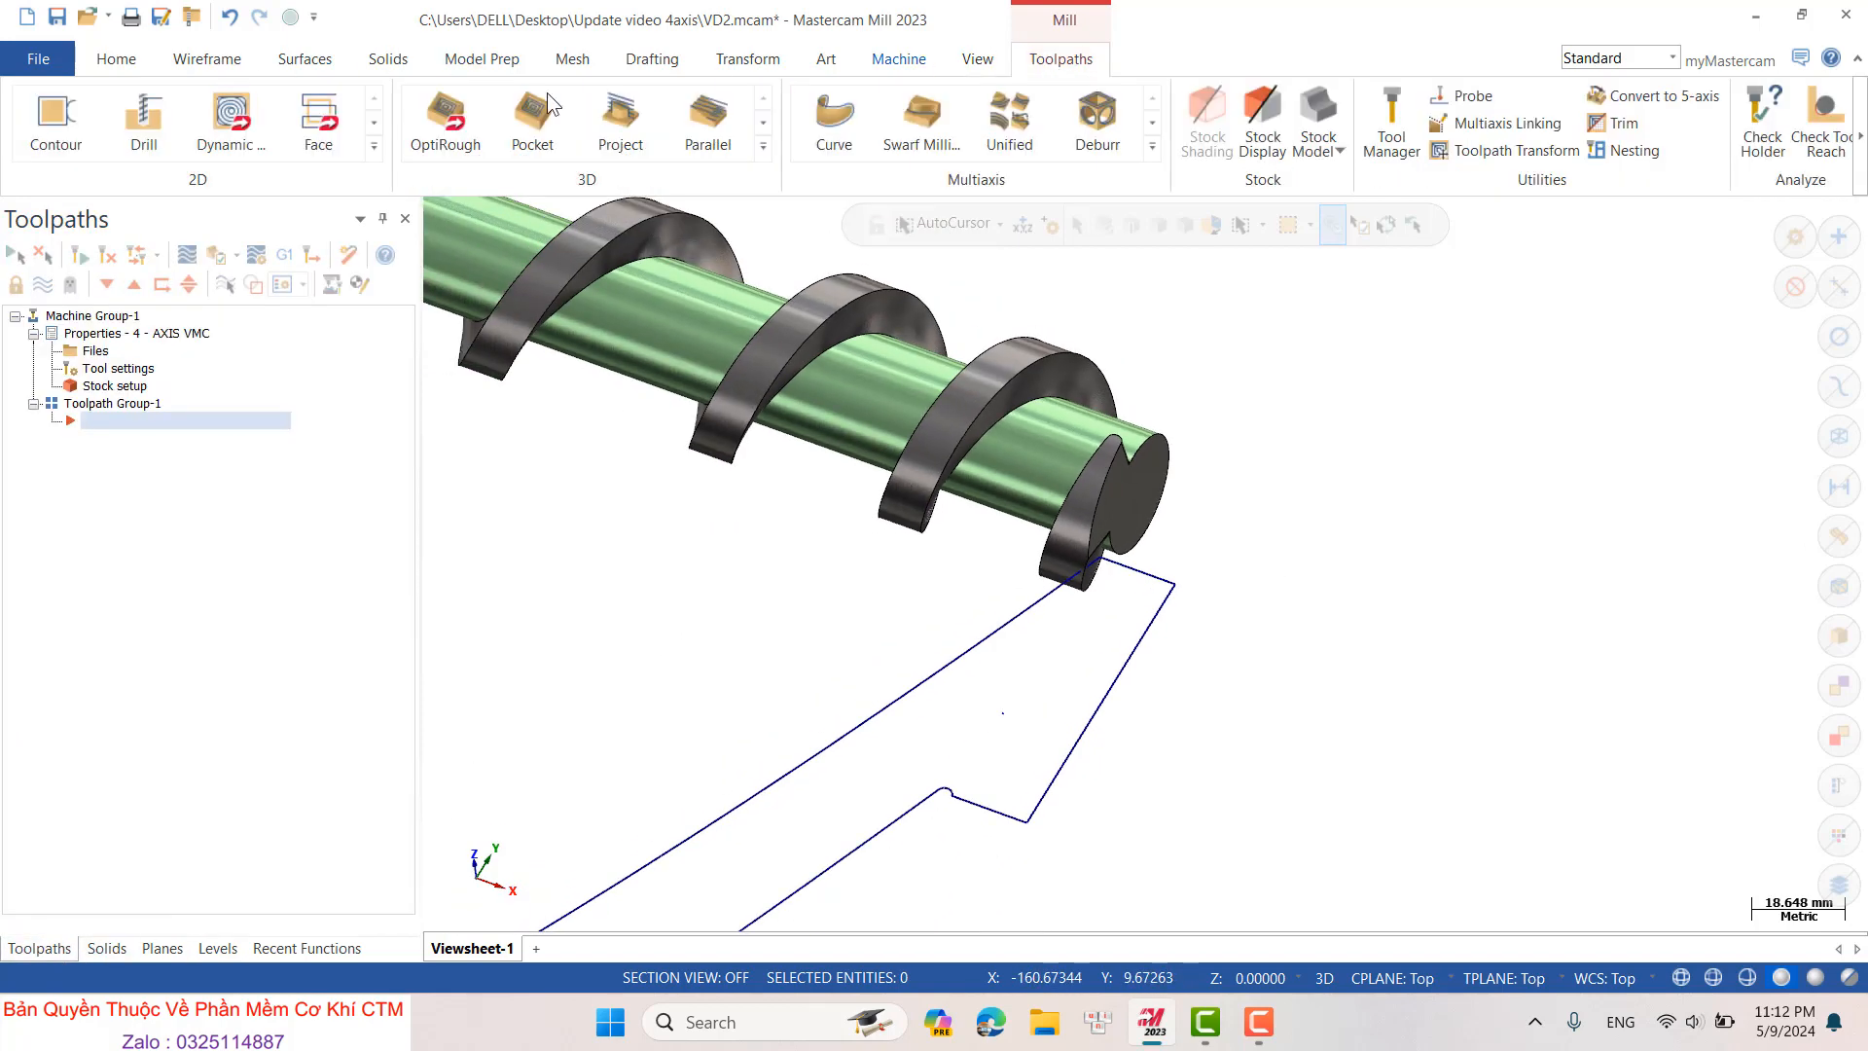
left_click(372, 152)
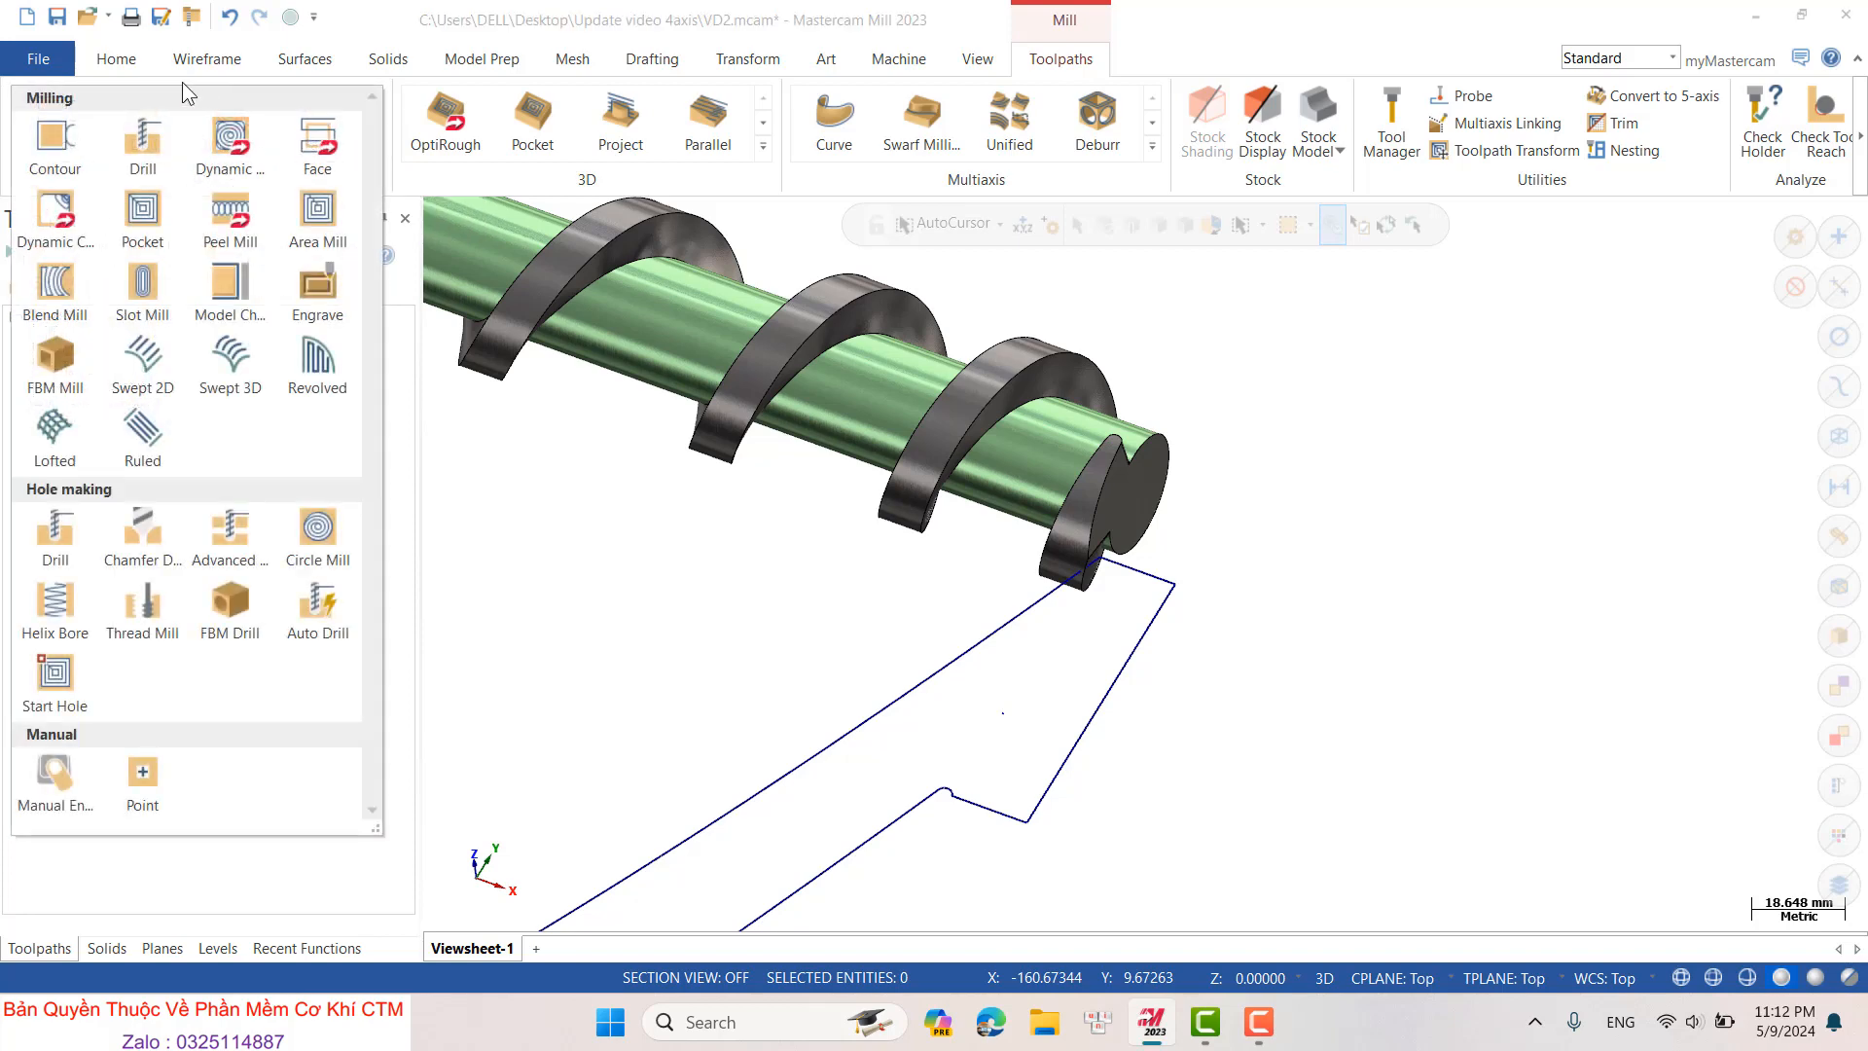
left_click(229, 155)
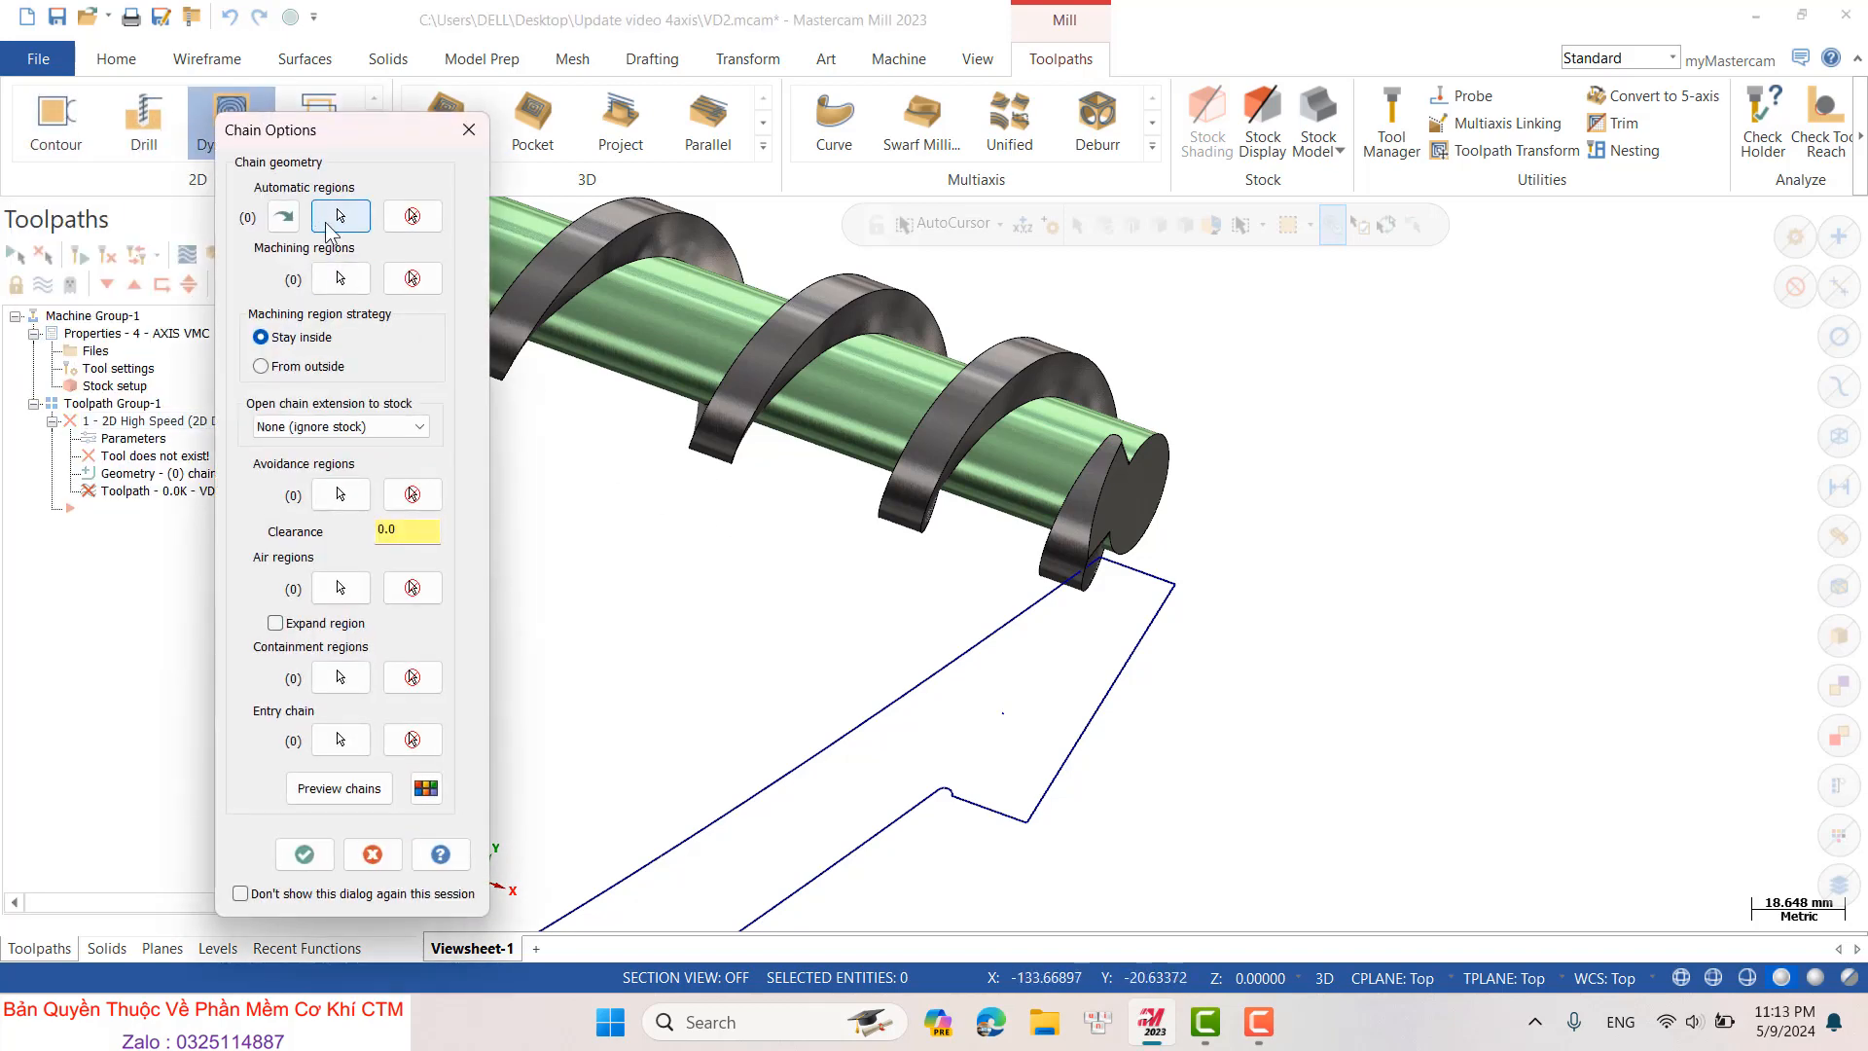
left_click(338, 279)
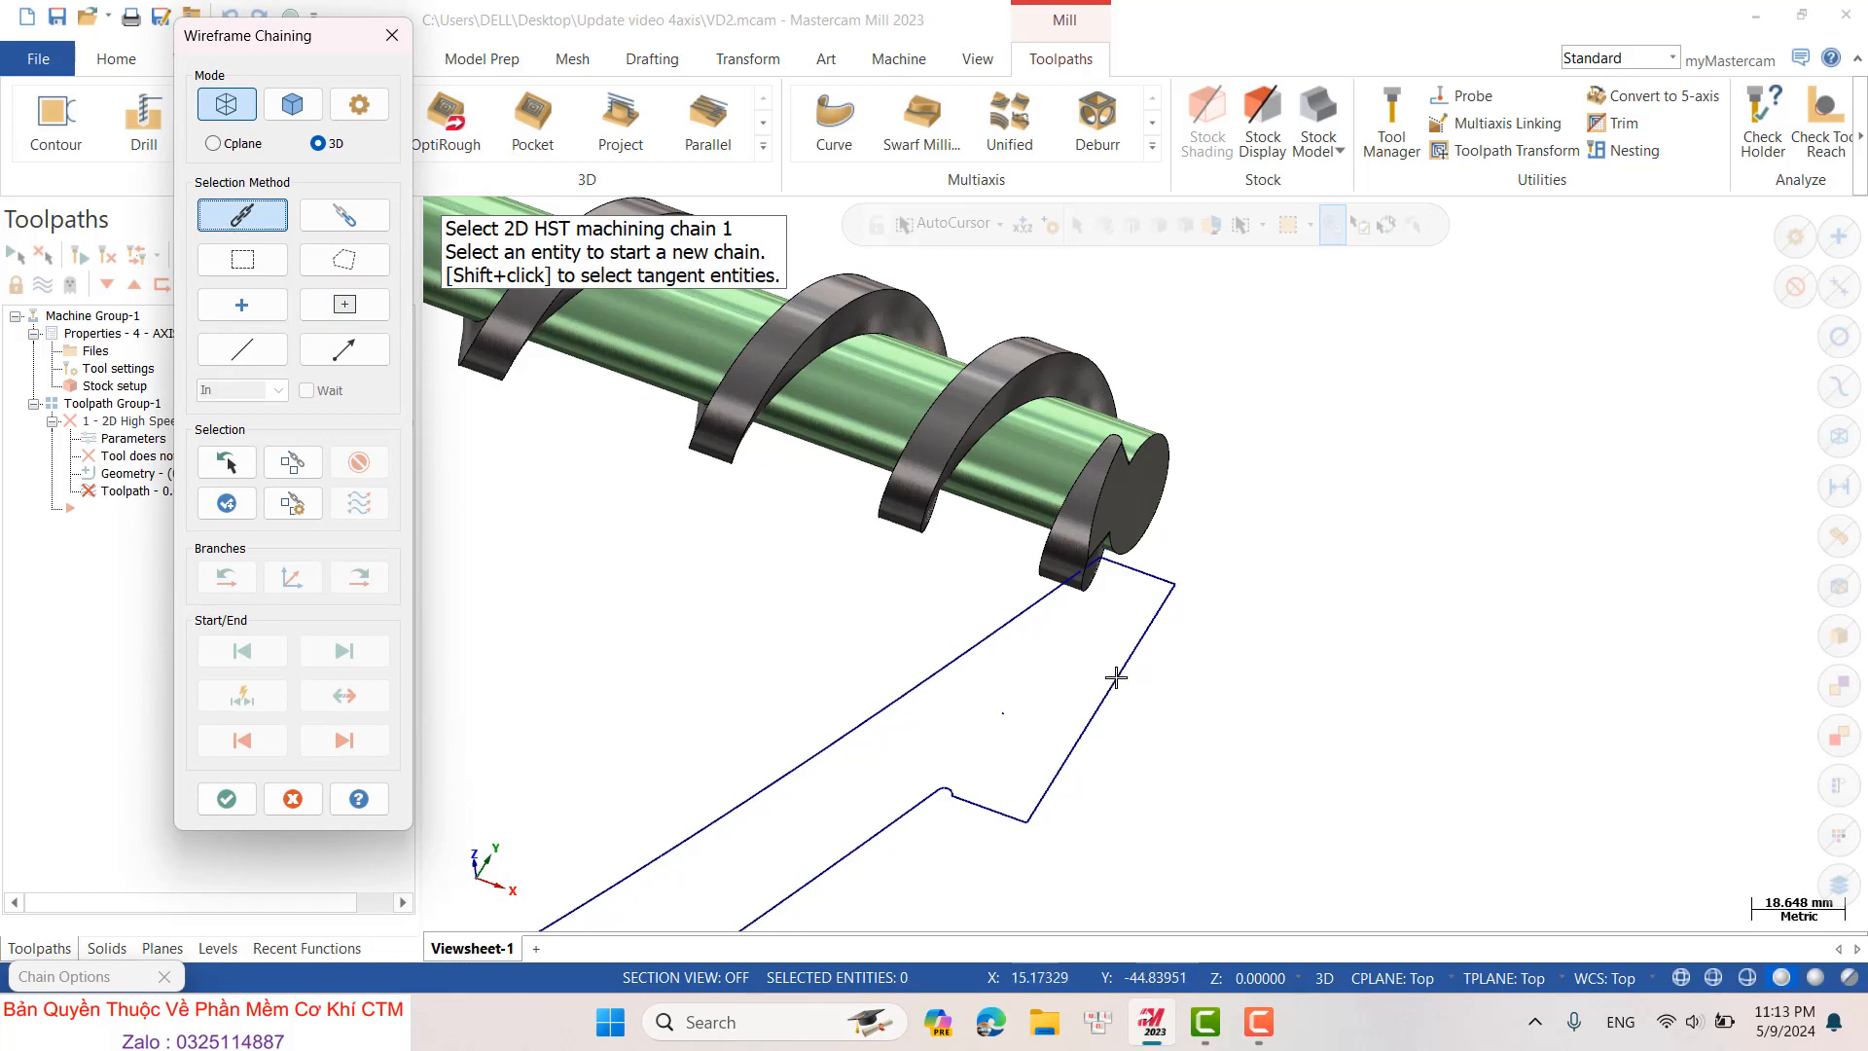
left_click(1136, 575)
left_click(221, 798)
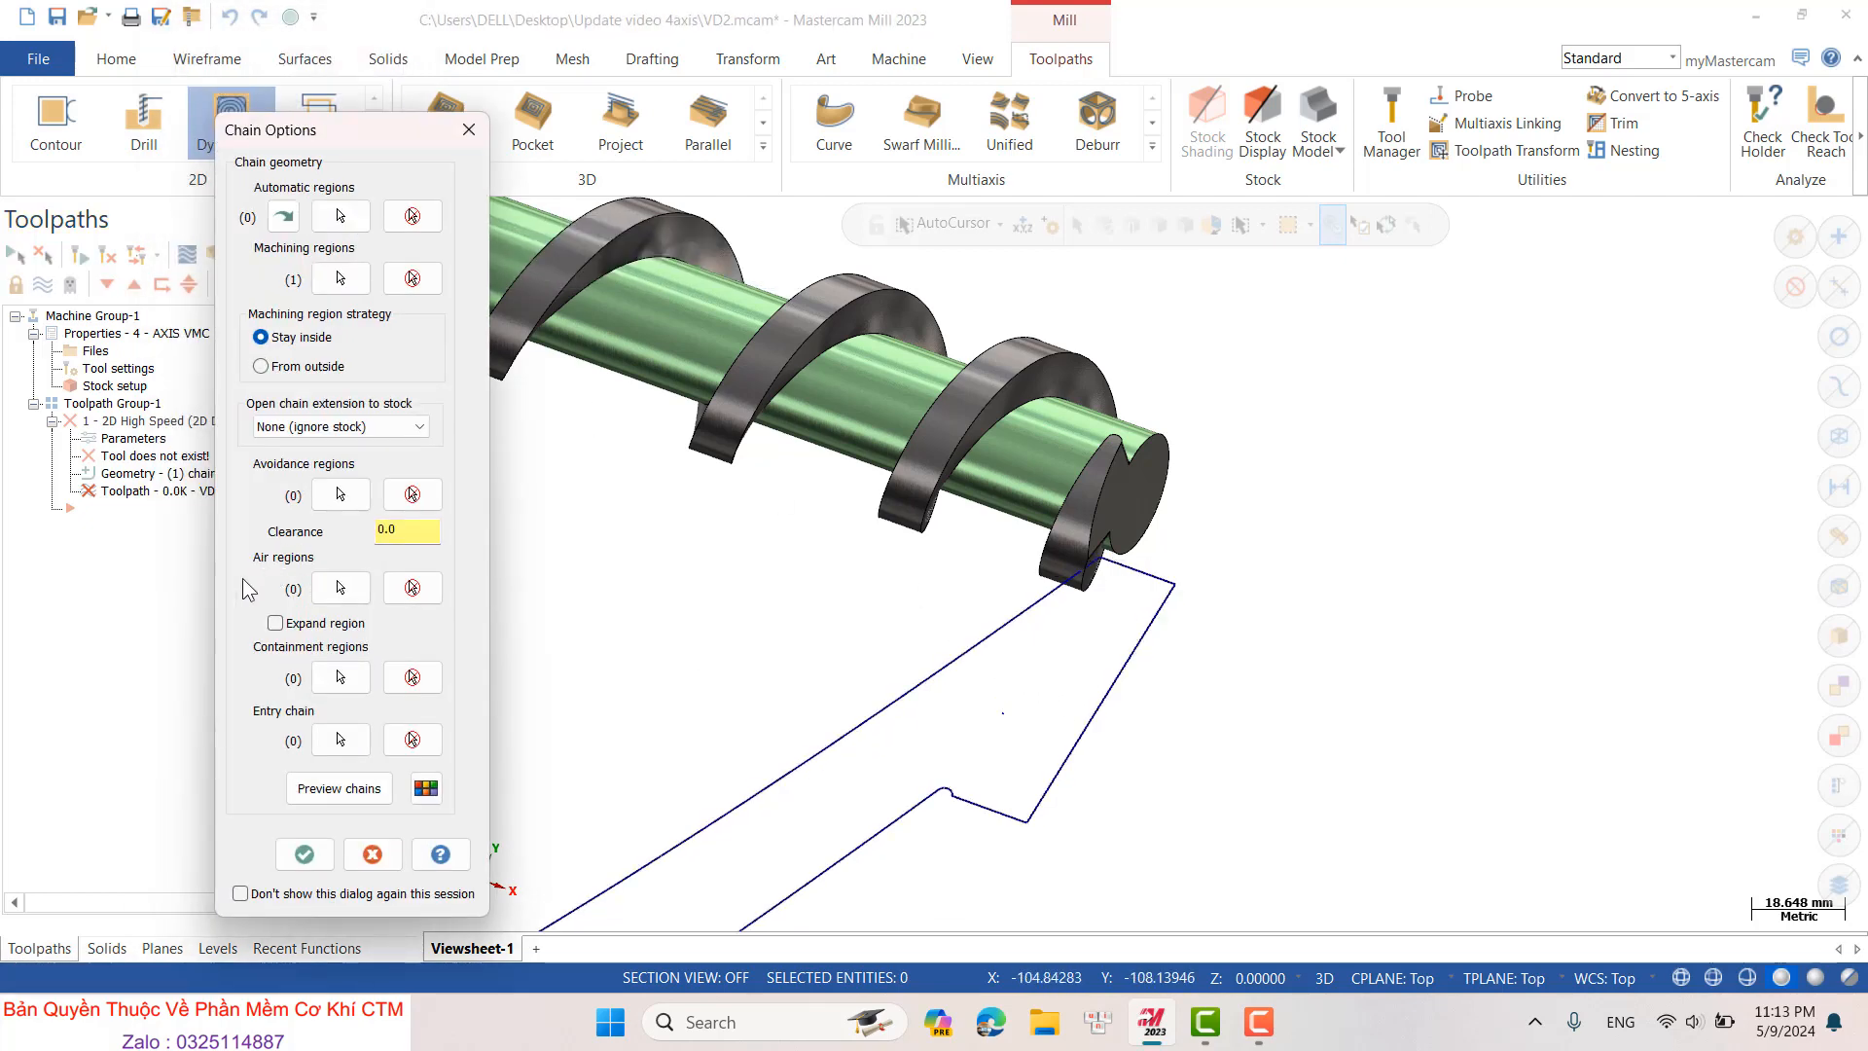
- Assign the straight line closing the boundary beyond the screw's free end as a single-entity air region and accept the chains
left_click(339, 587)
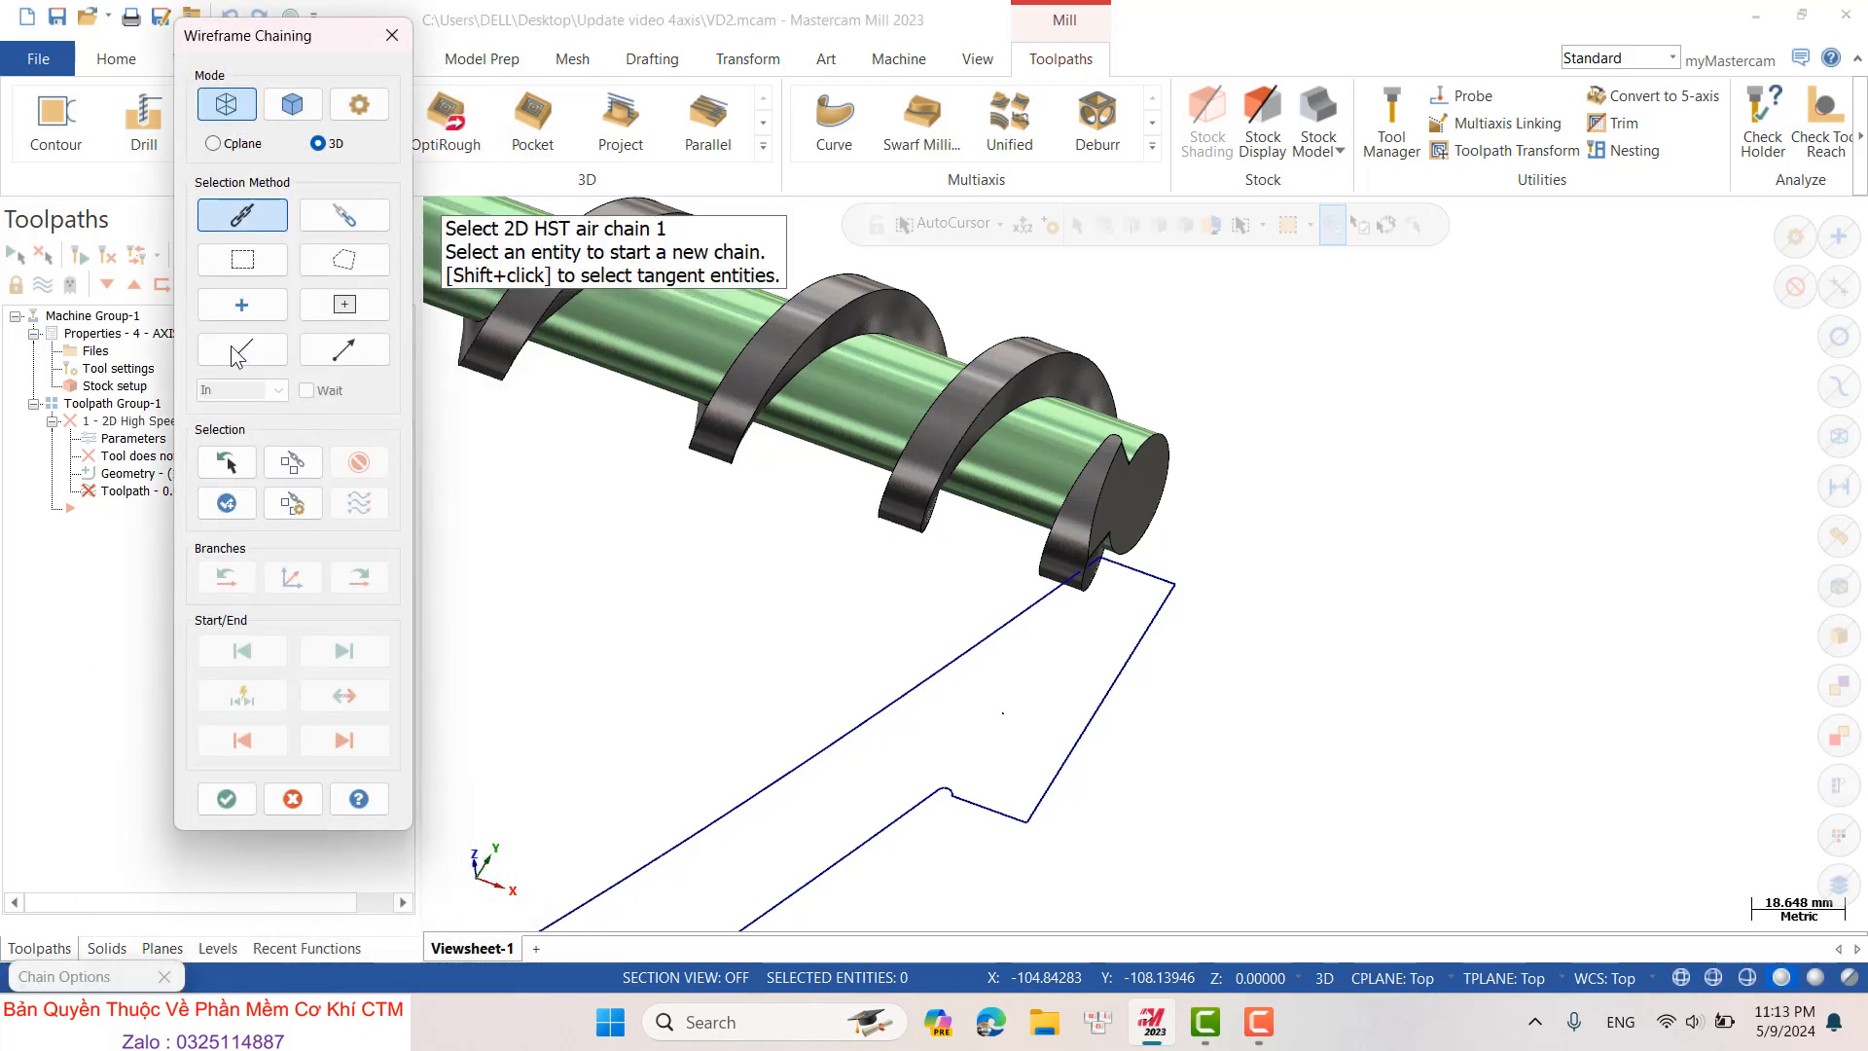
left_click(239, 347)
left_click(1064, 746)
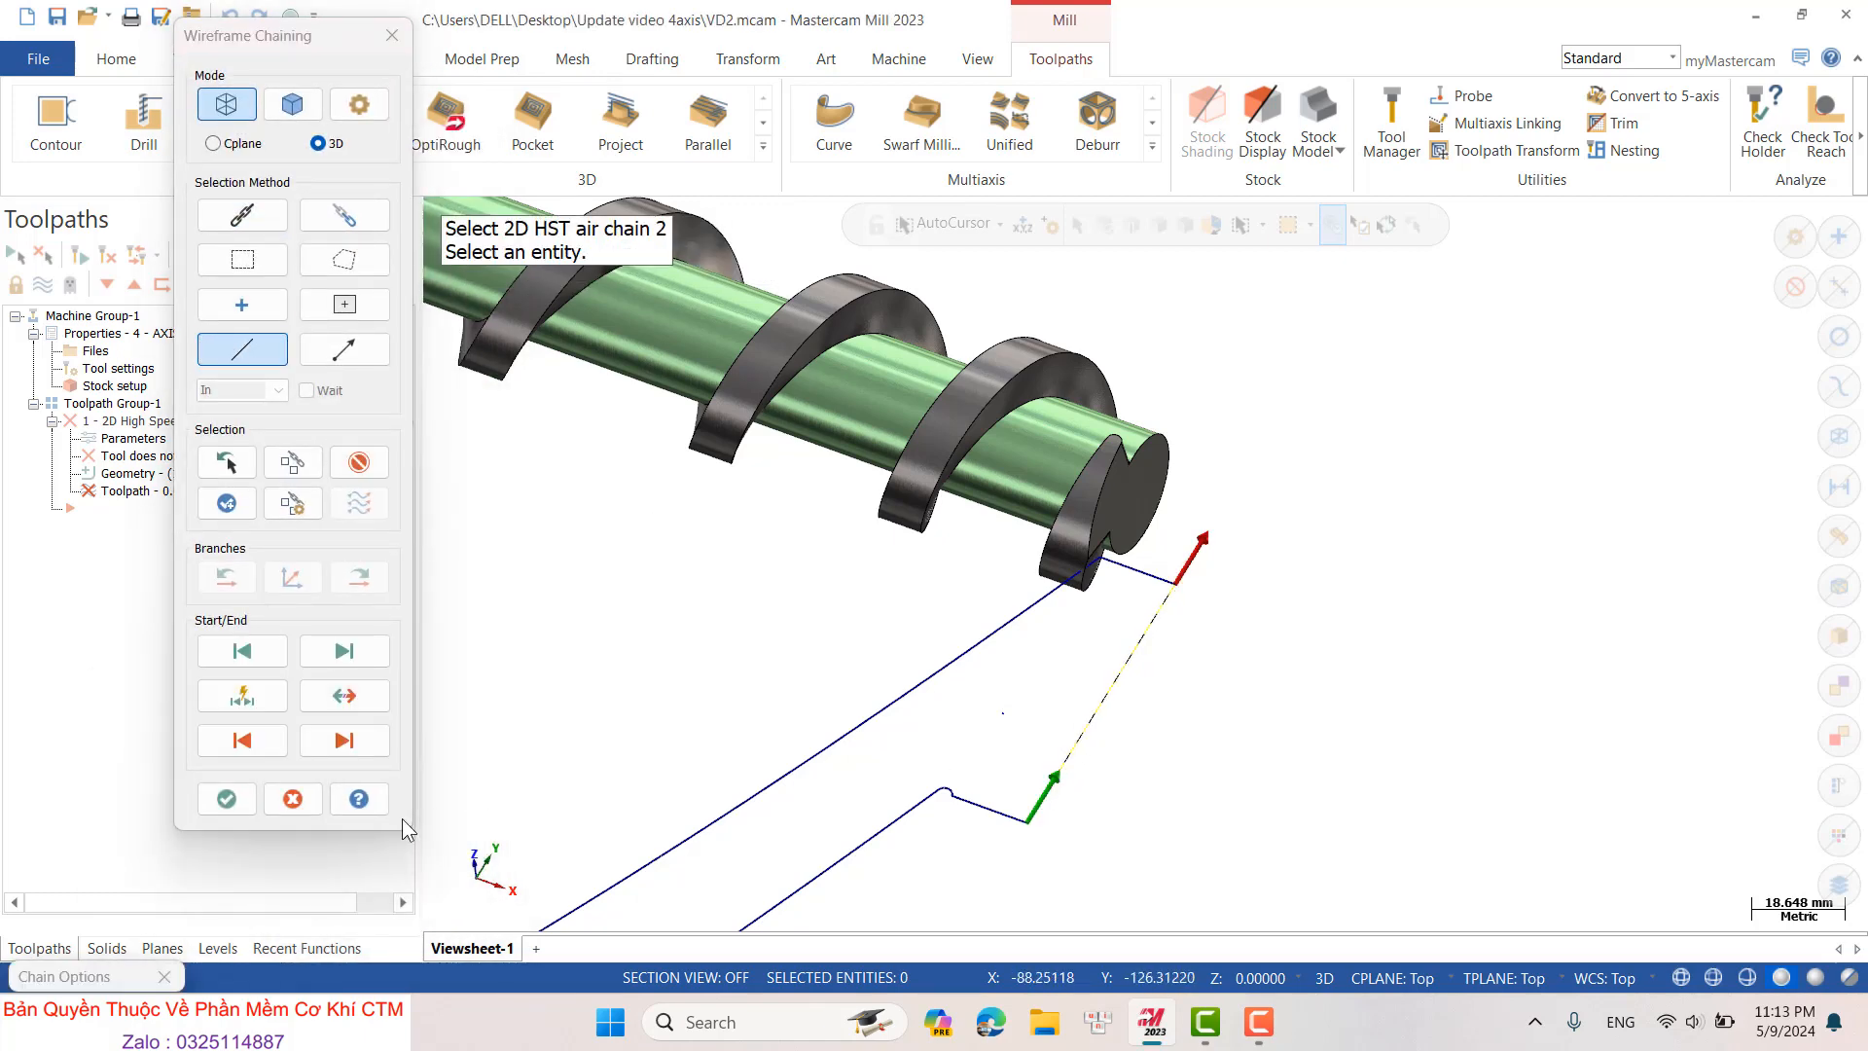
left_click(227, 799)
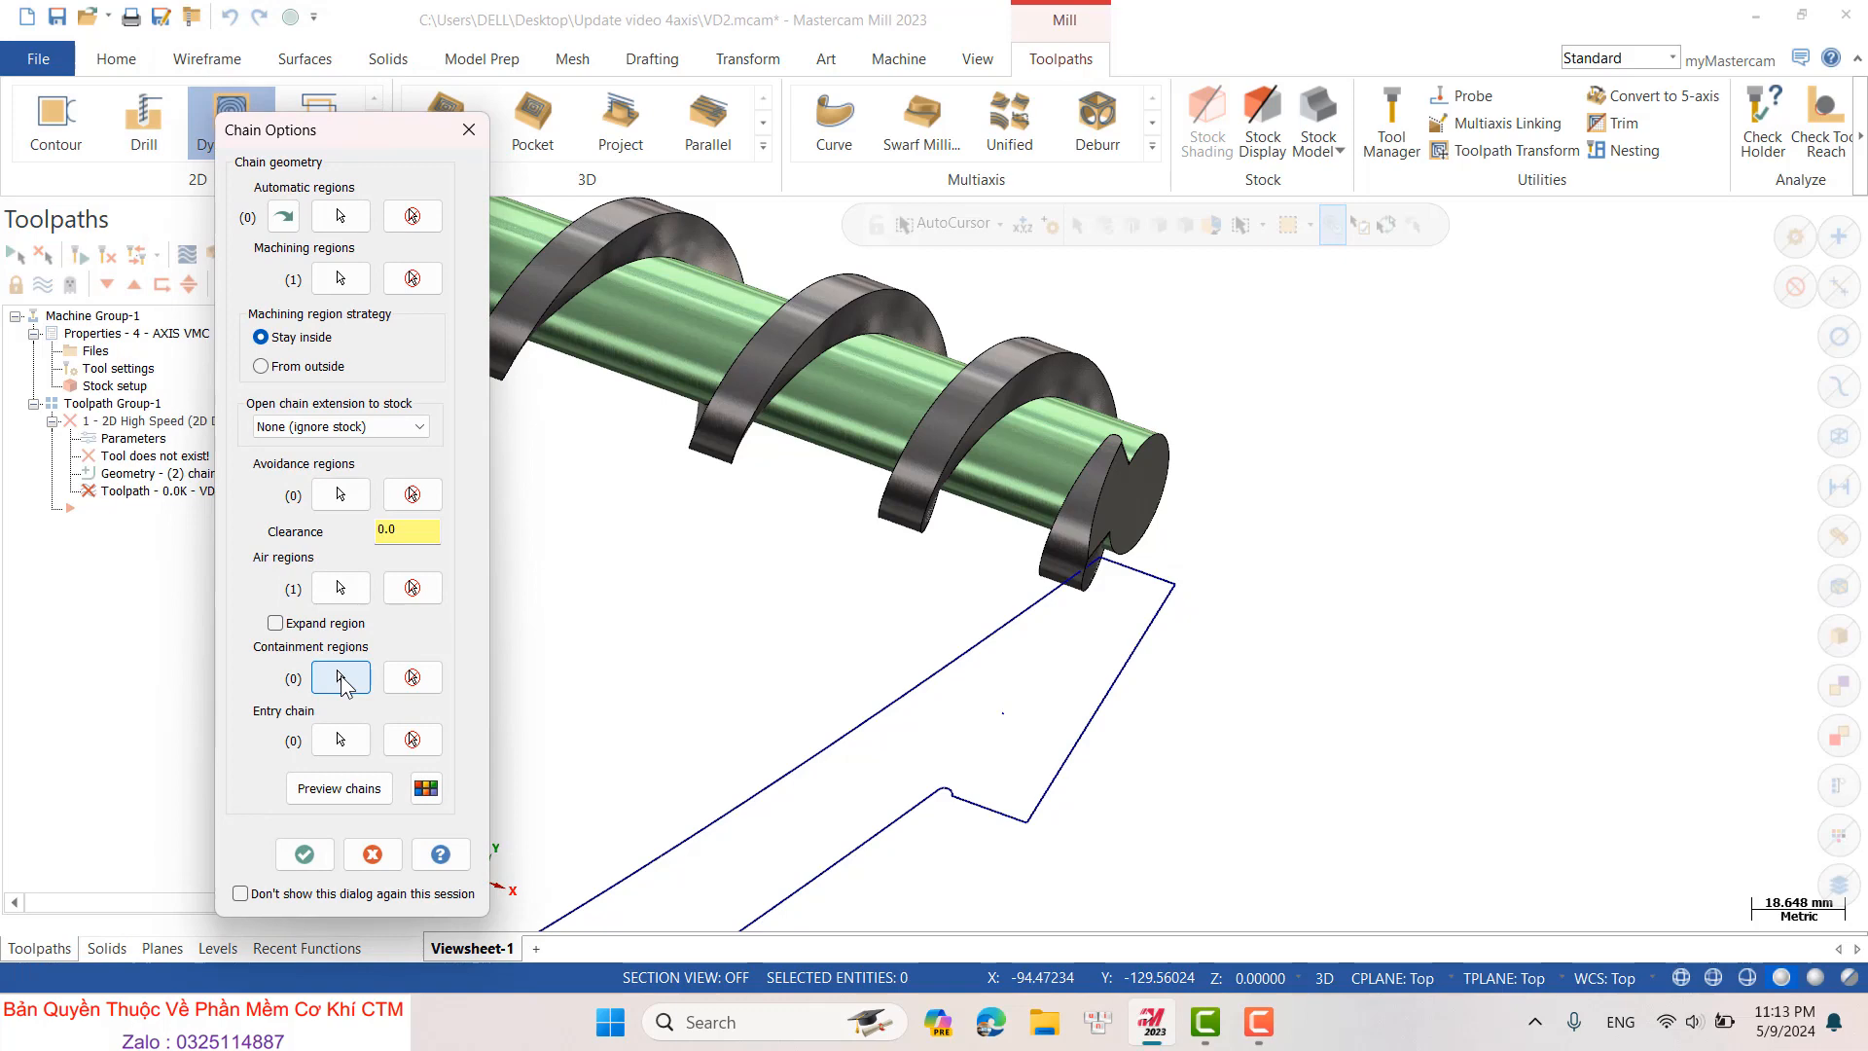
left_click(305, 853)
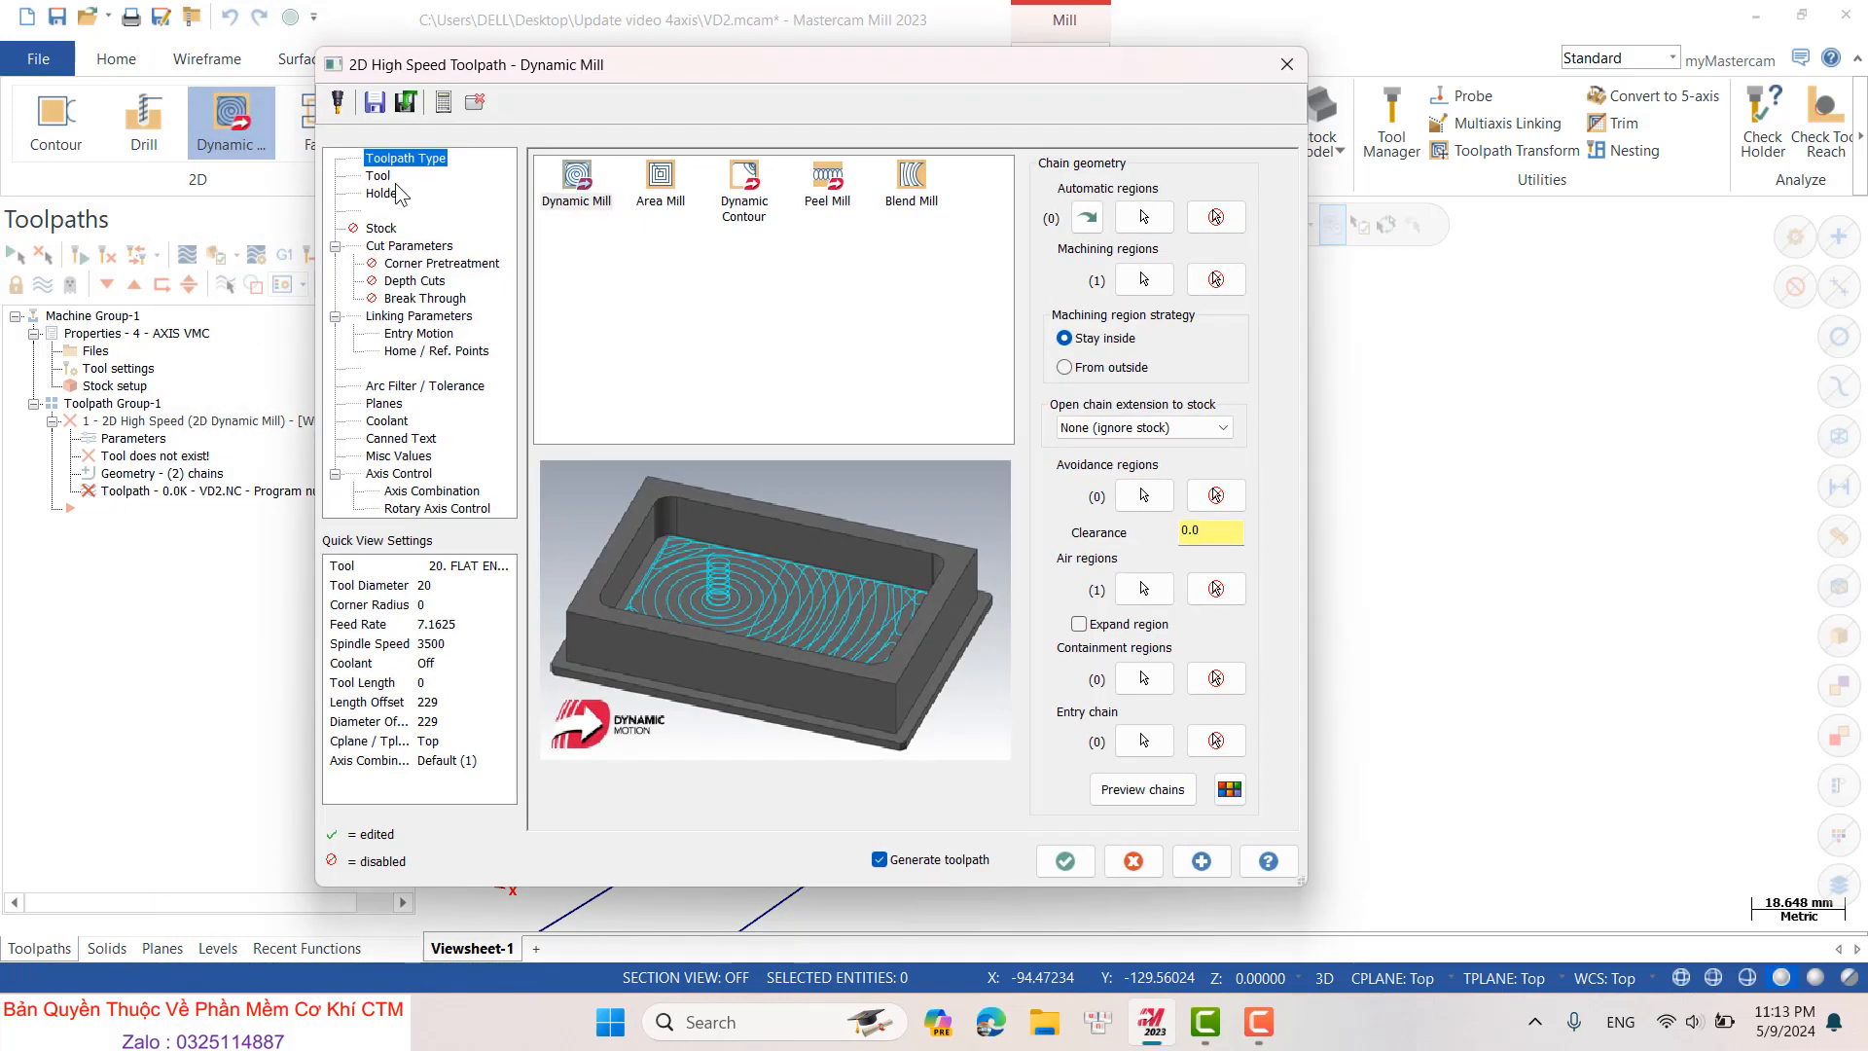
- Create a new flat endmill with a 10 mm cutting diameter for the Dynamic Mill toolpath
left_click(378, 176)
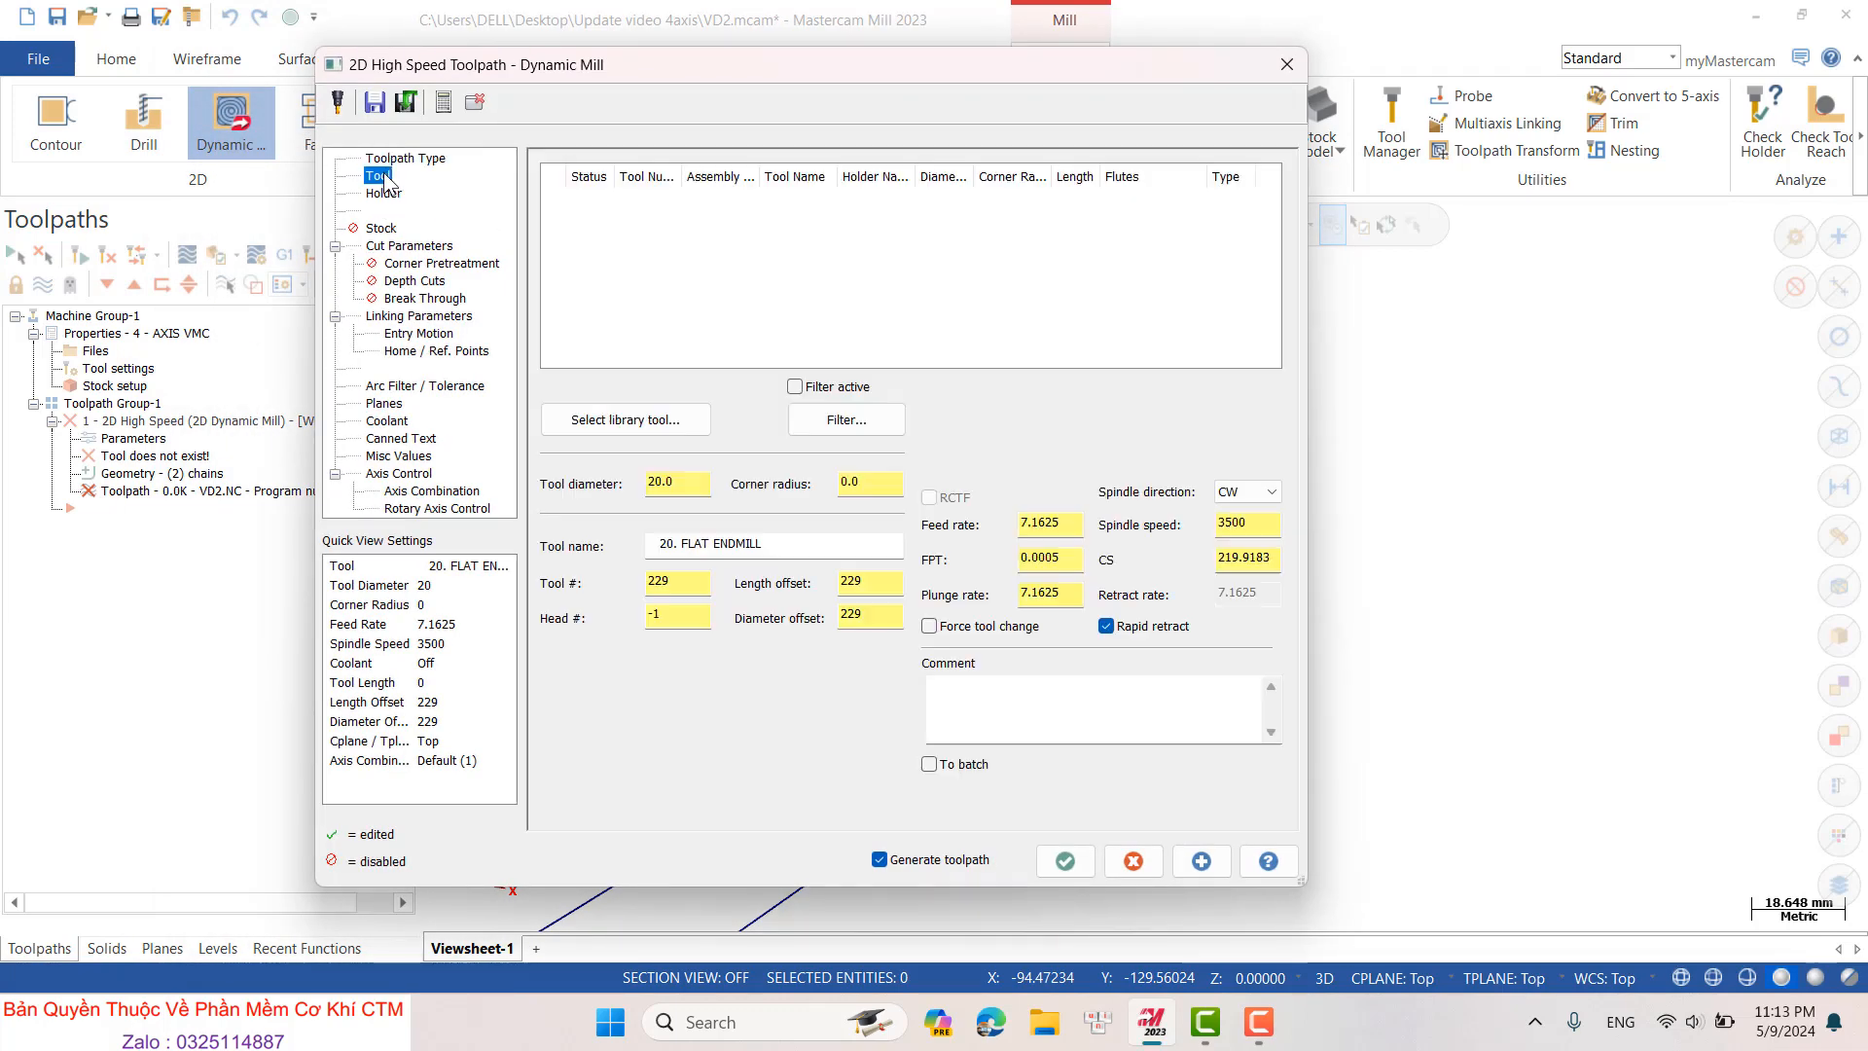
right_click(658, 242)
left_click(707, 282)
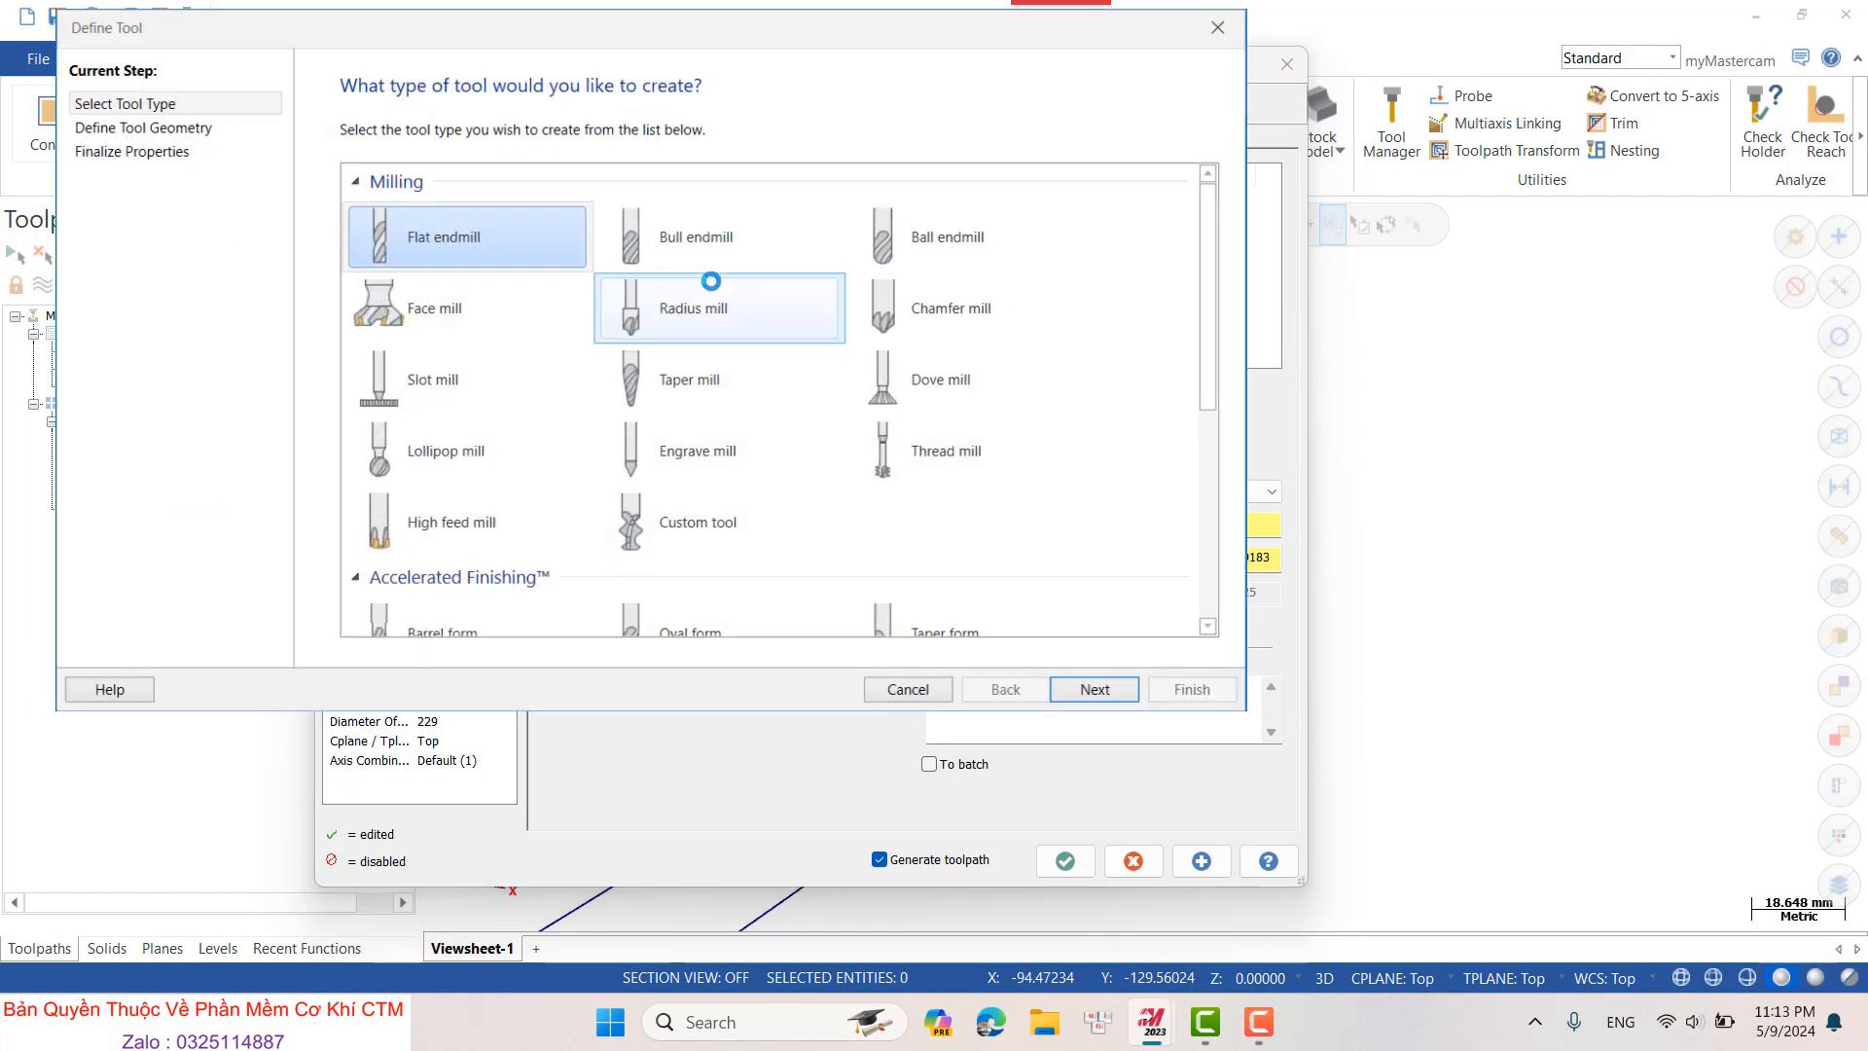
left_click(1102, 698)
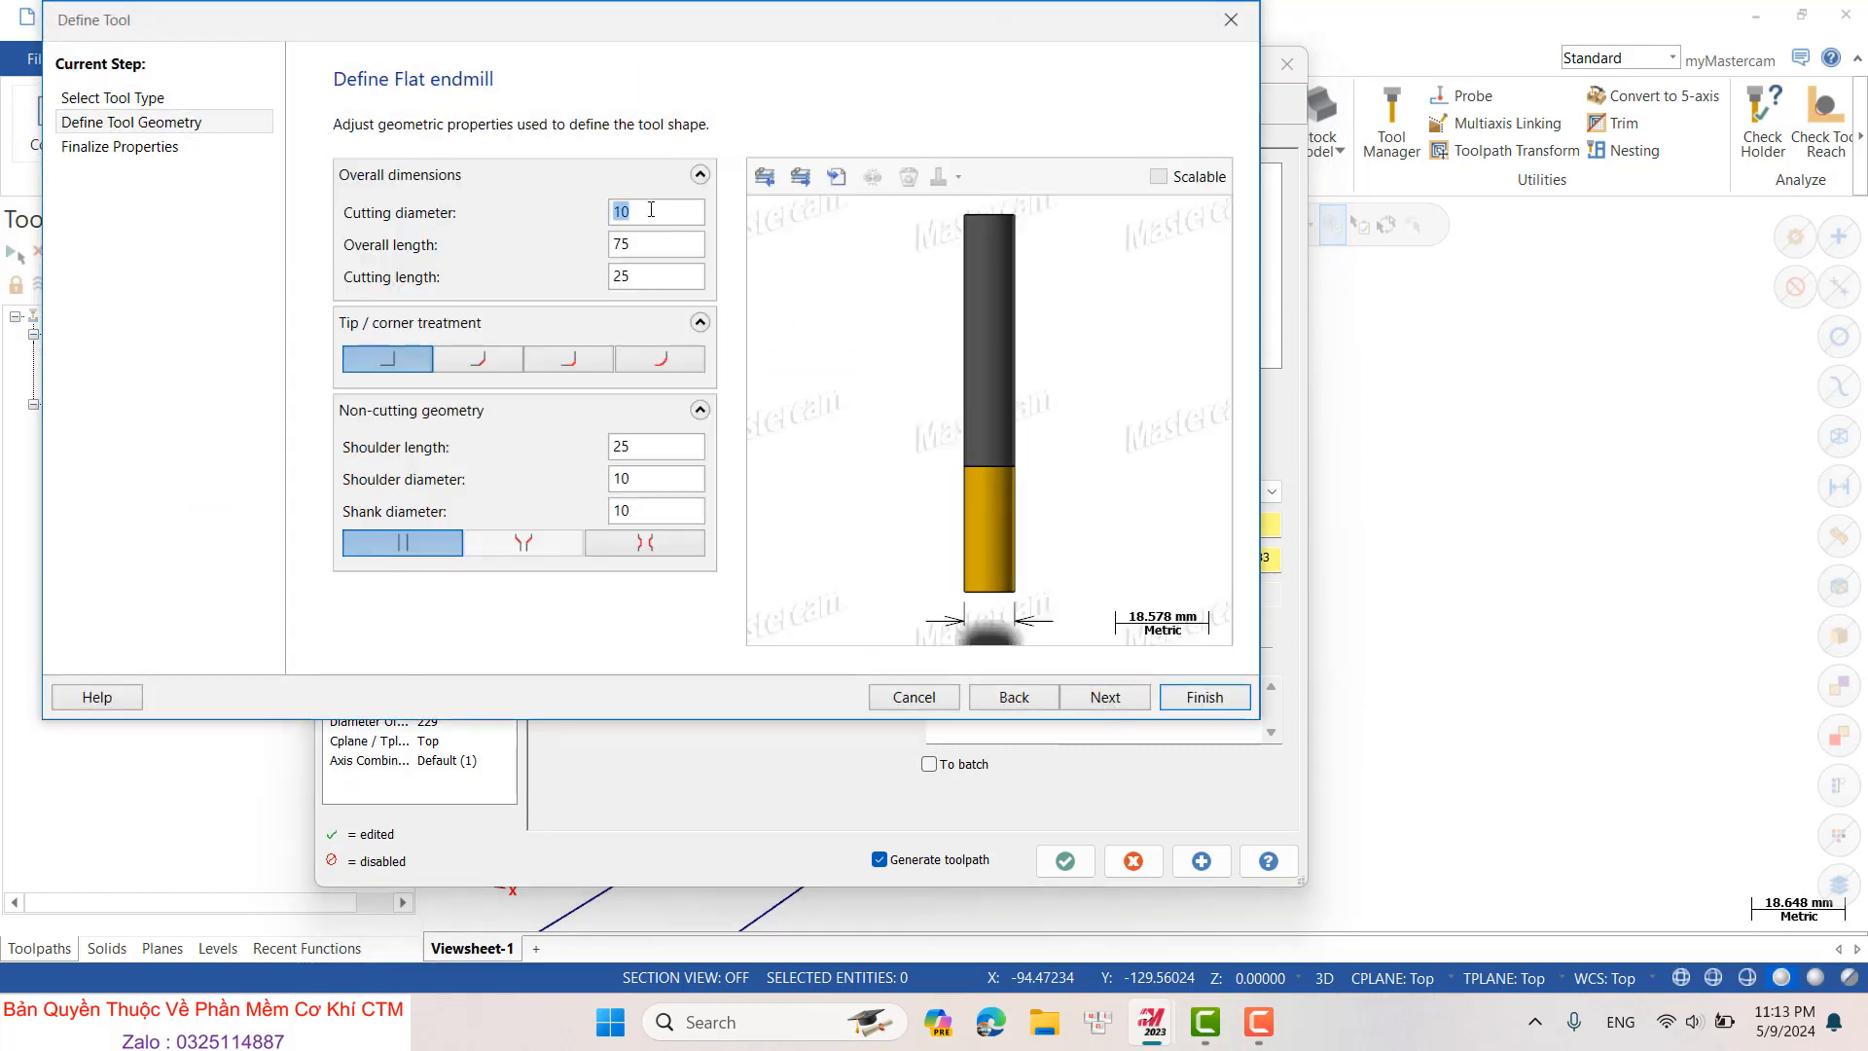
left_click(1189, 701)
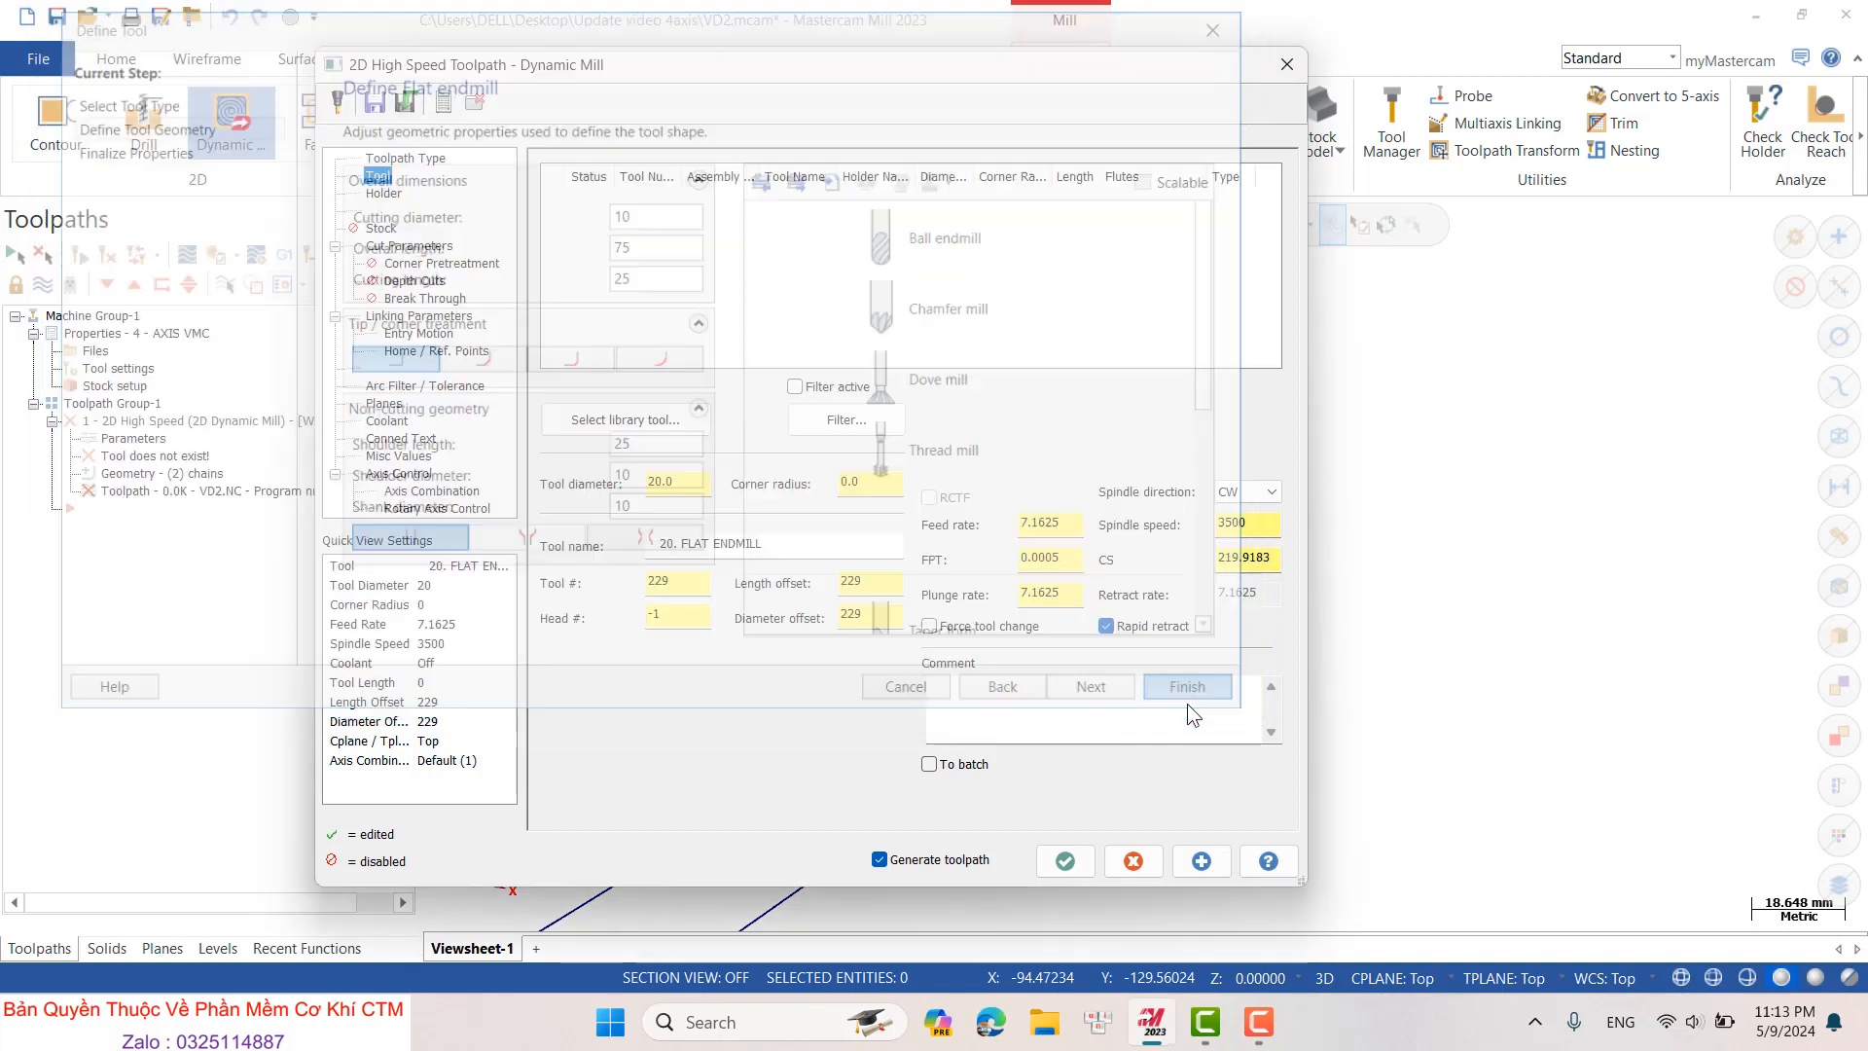
left_click(923, 201)
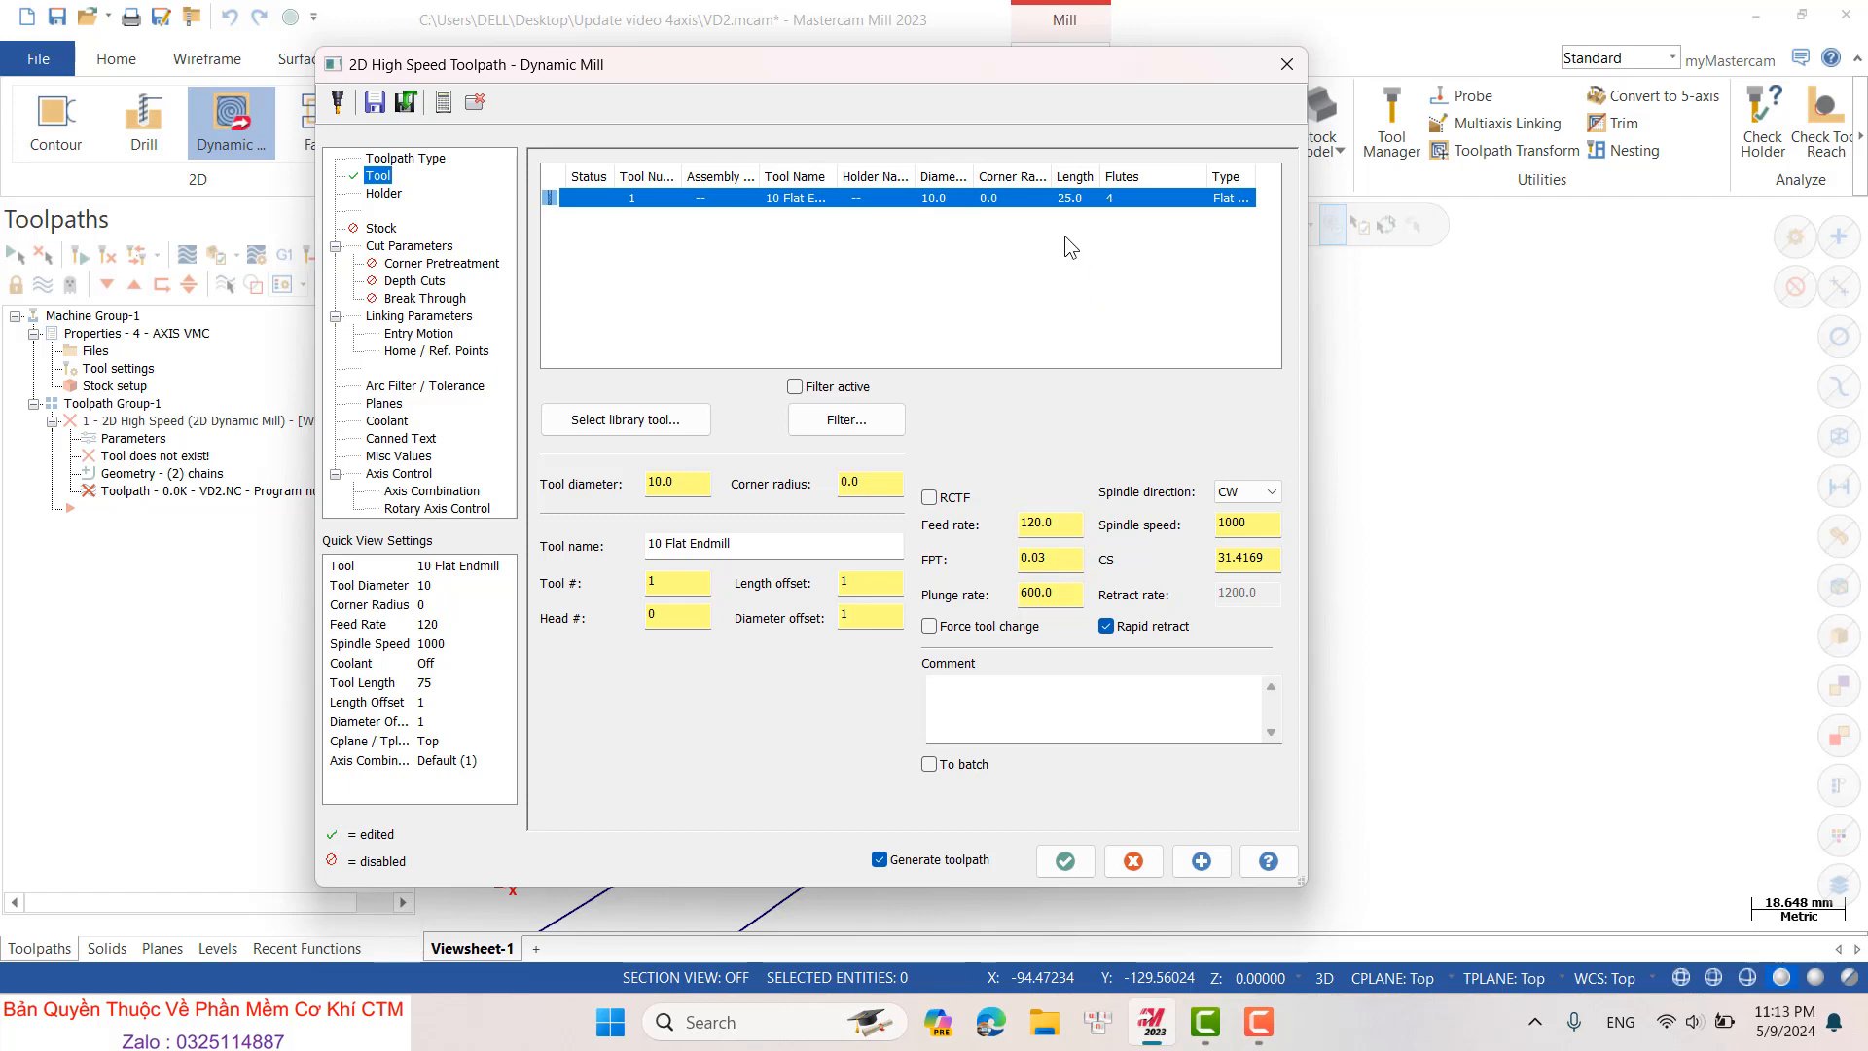
- Rename the 10 mm flat endmill to E10R0 in its tool properties
double_click(1010, 201)
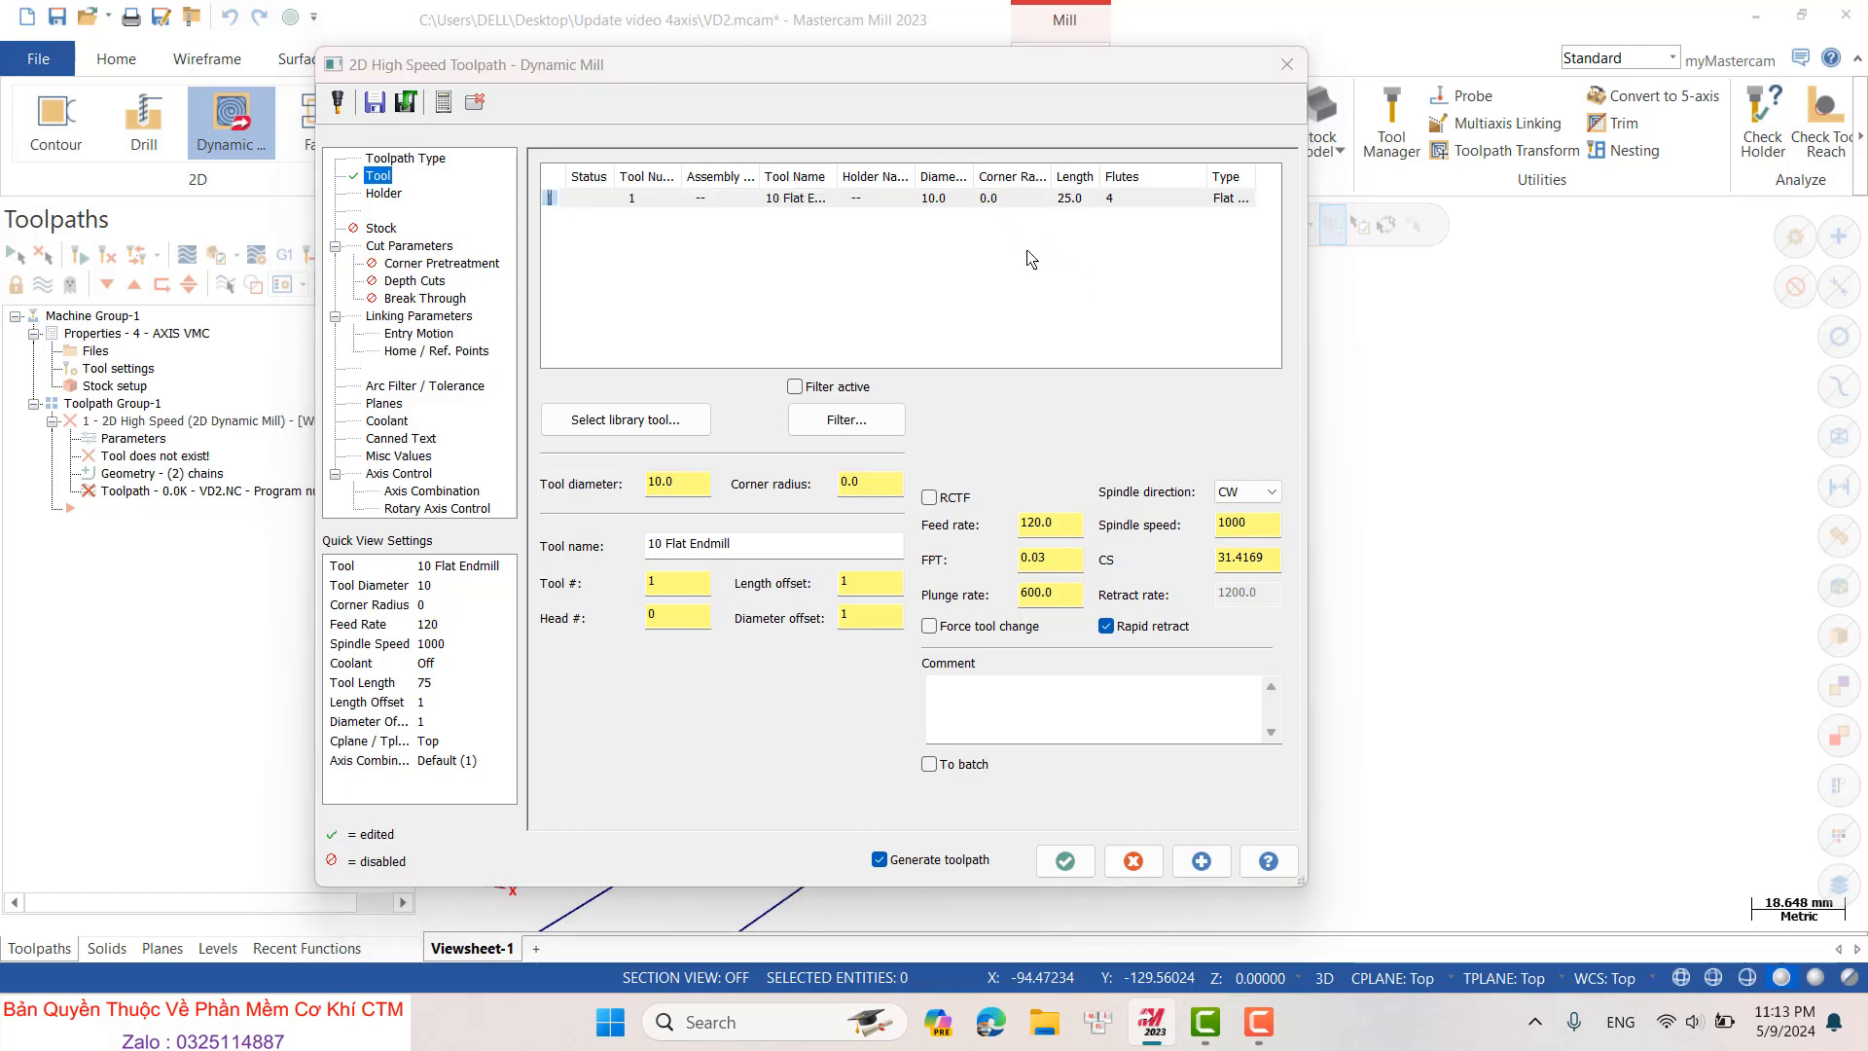
left_click(1103, 697)
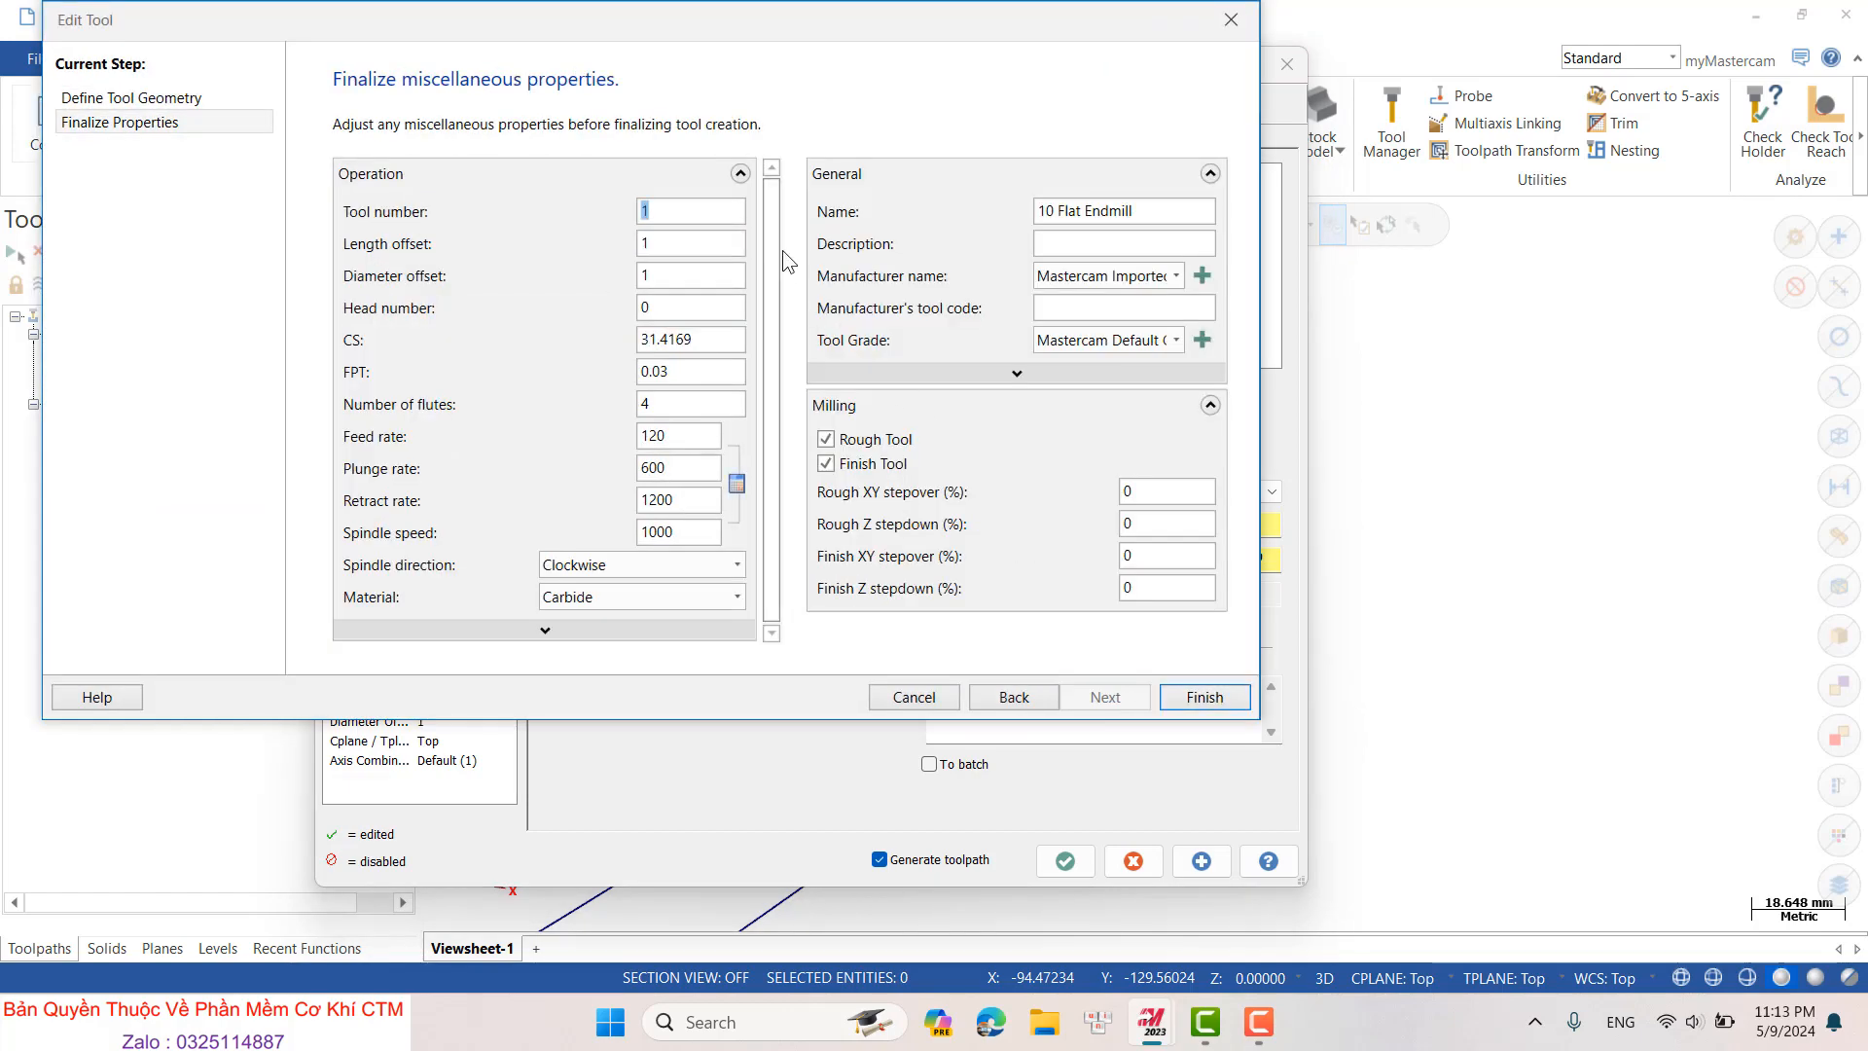
left_click_drag(1073, 219, 513, 201)
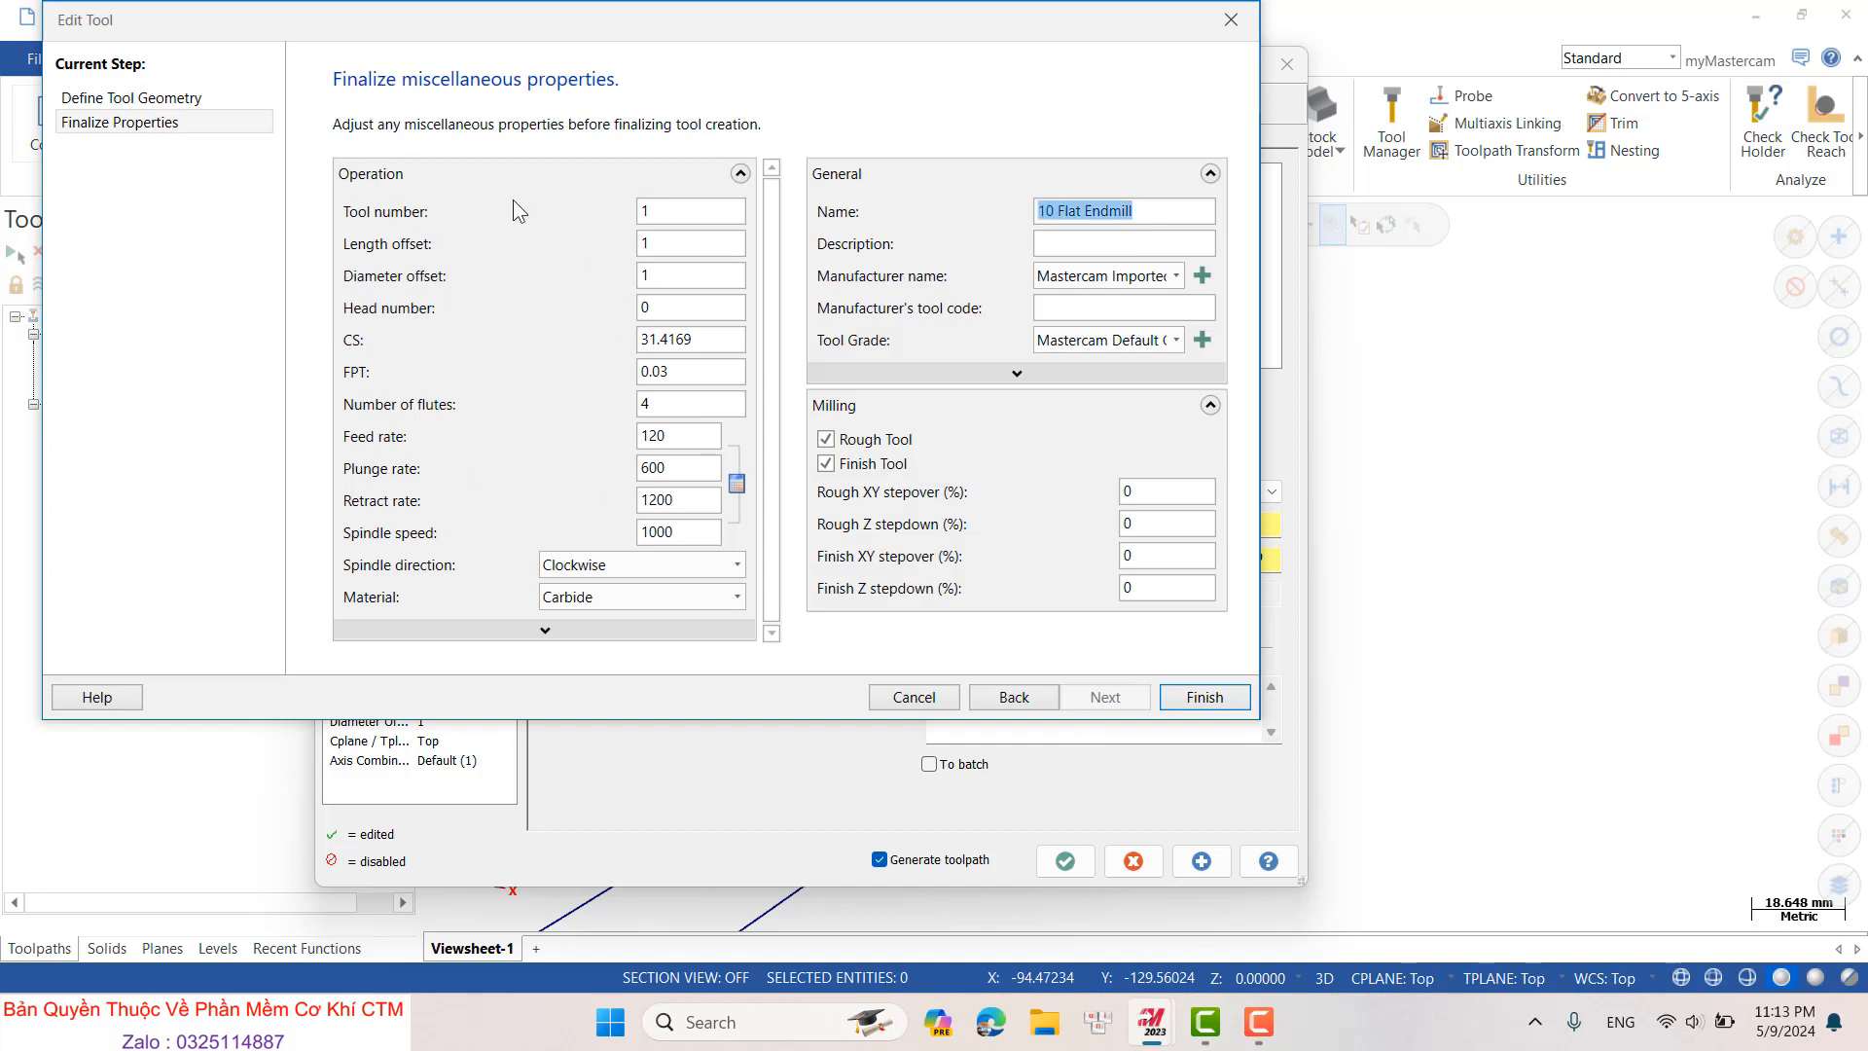
type("E10R0")
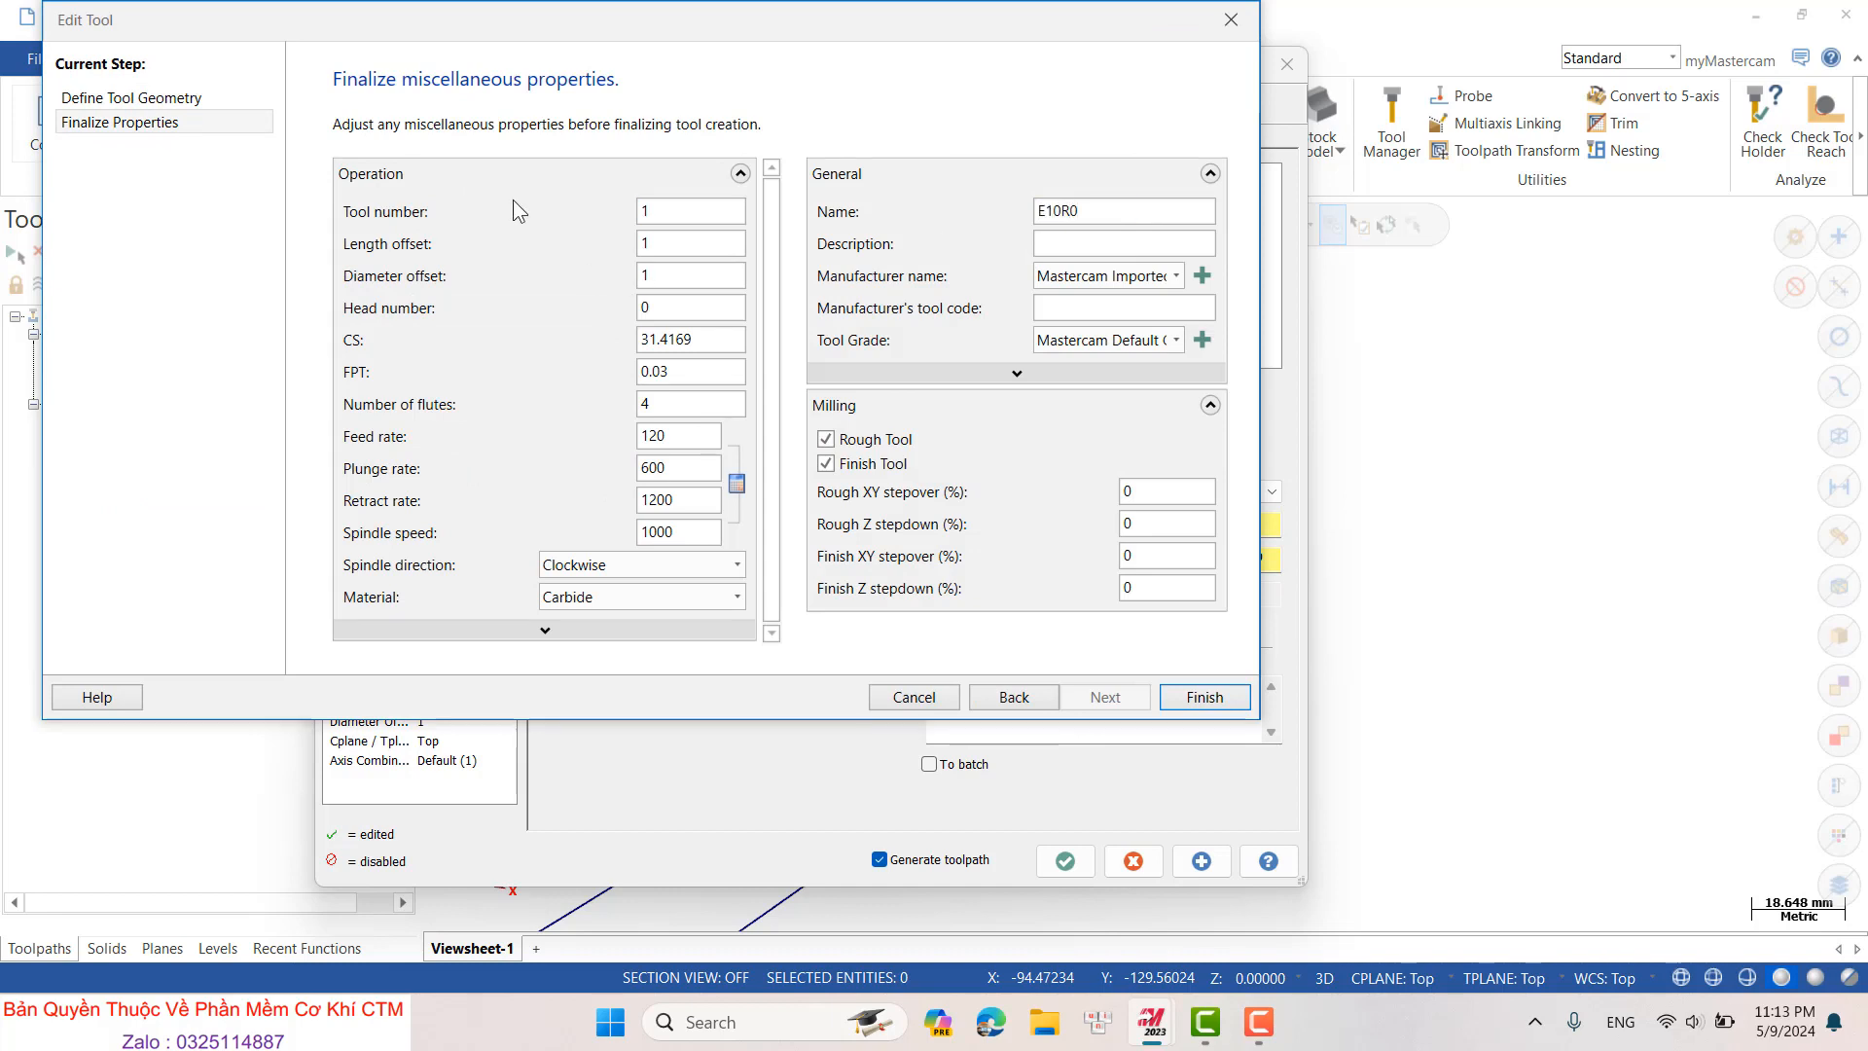
left_click_drag(703, 344, 512, 381)
left_click(1209, 697)
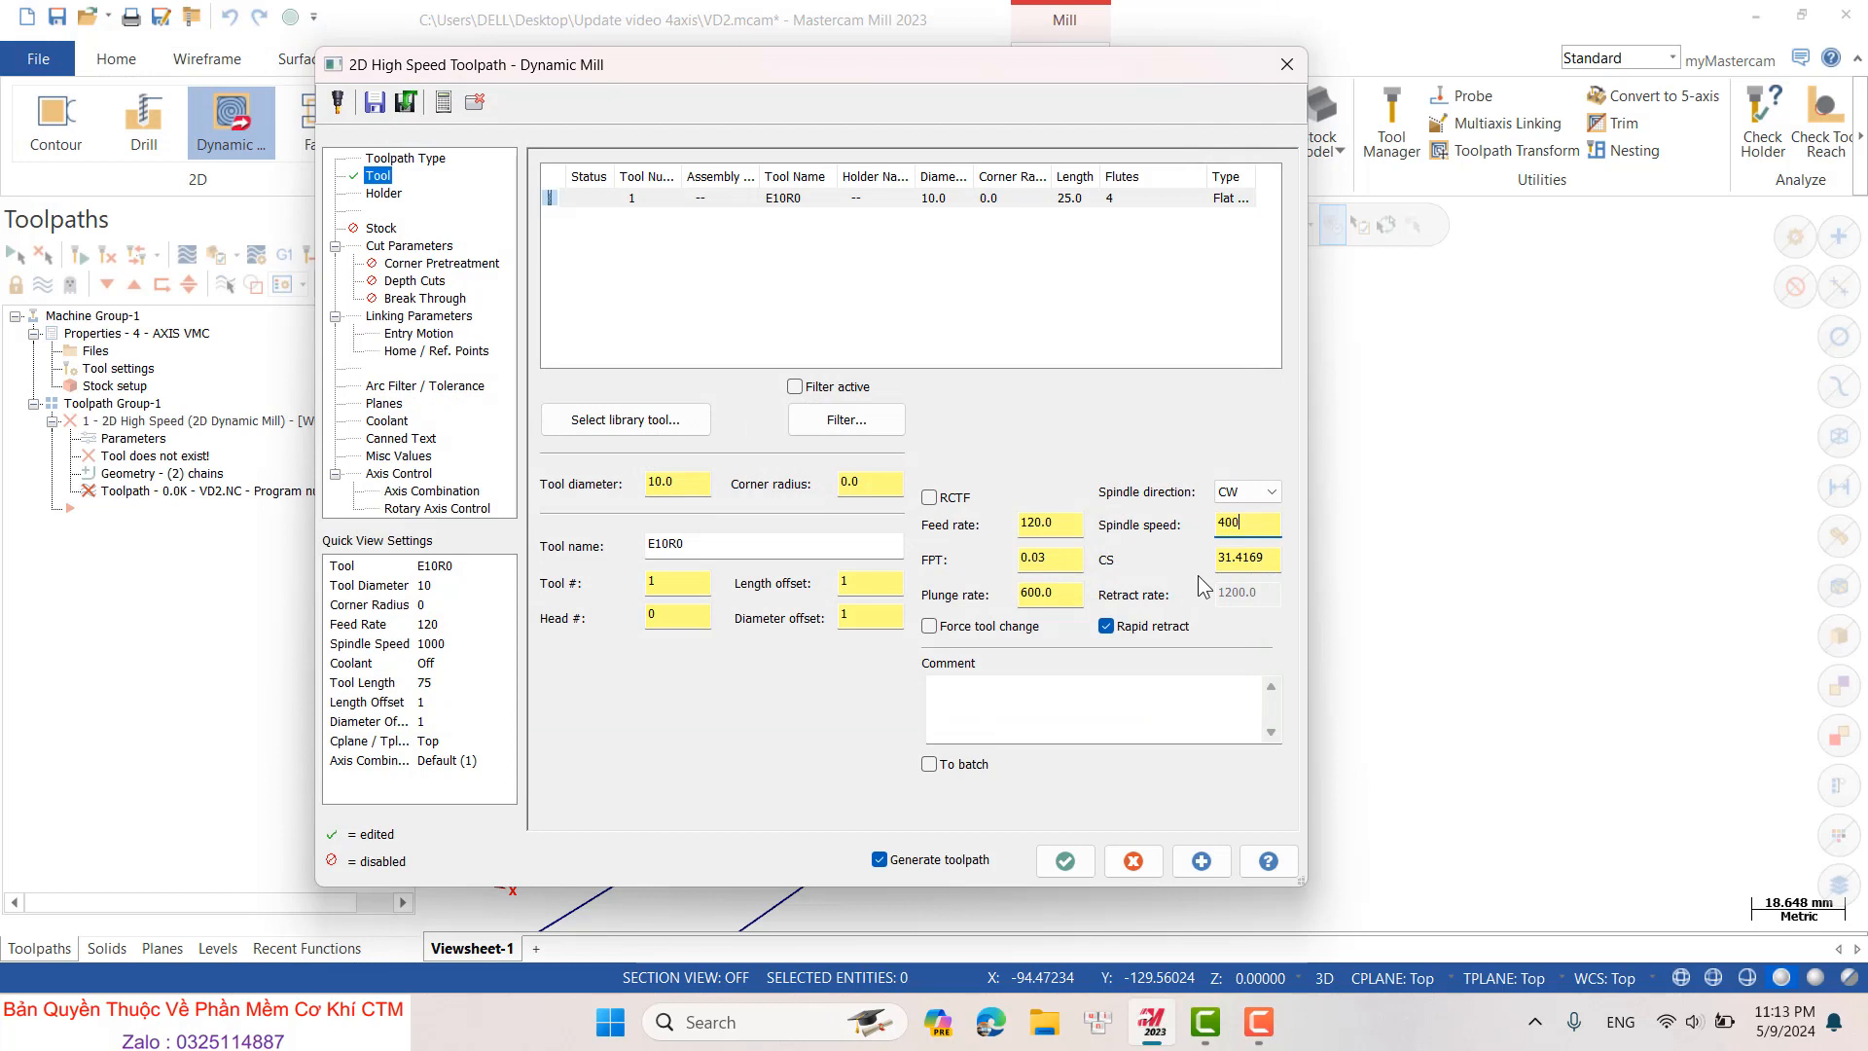
- Set the spindle speed to 4000, the feed rate to 1500 and the plunge rate to 800
left_click(1075, 523)
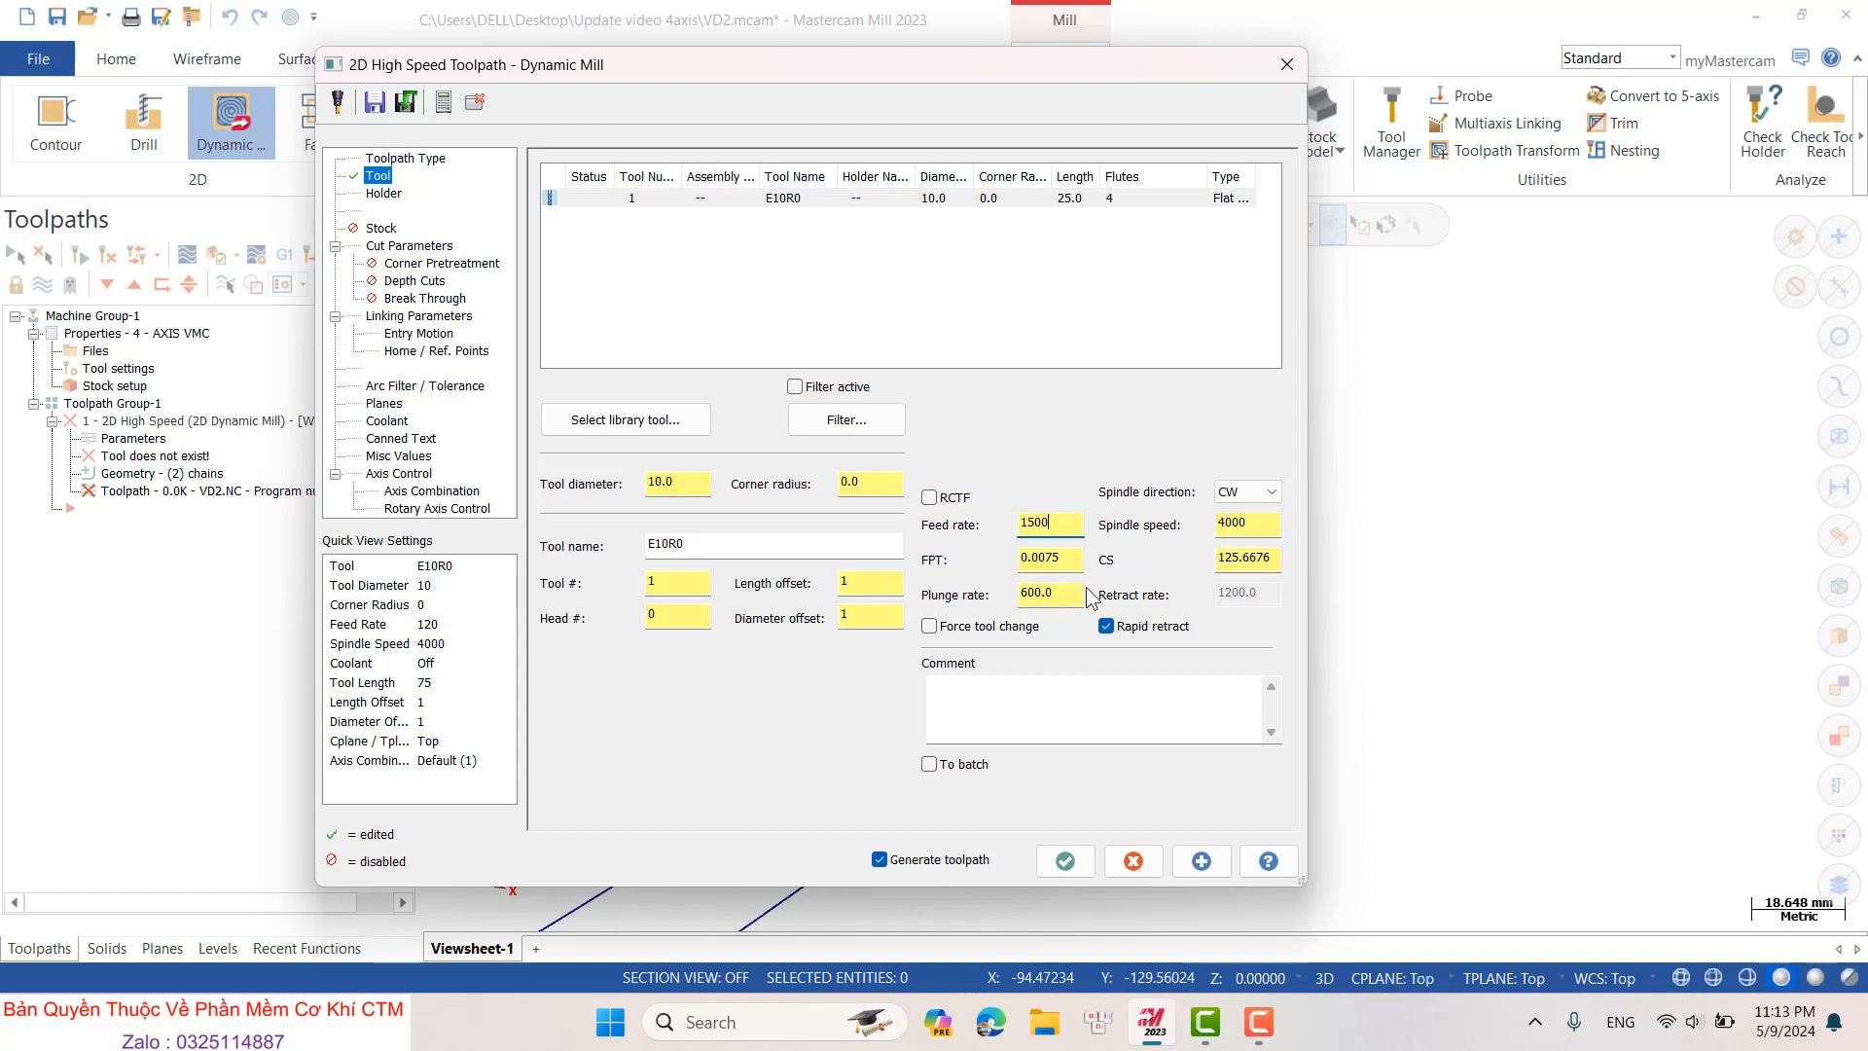
left_click(1056, 591)
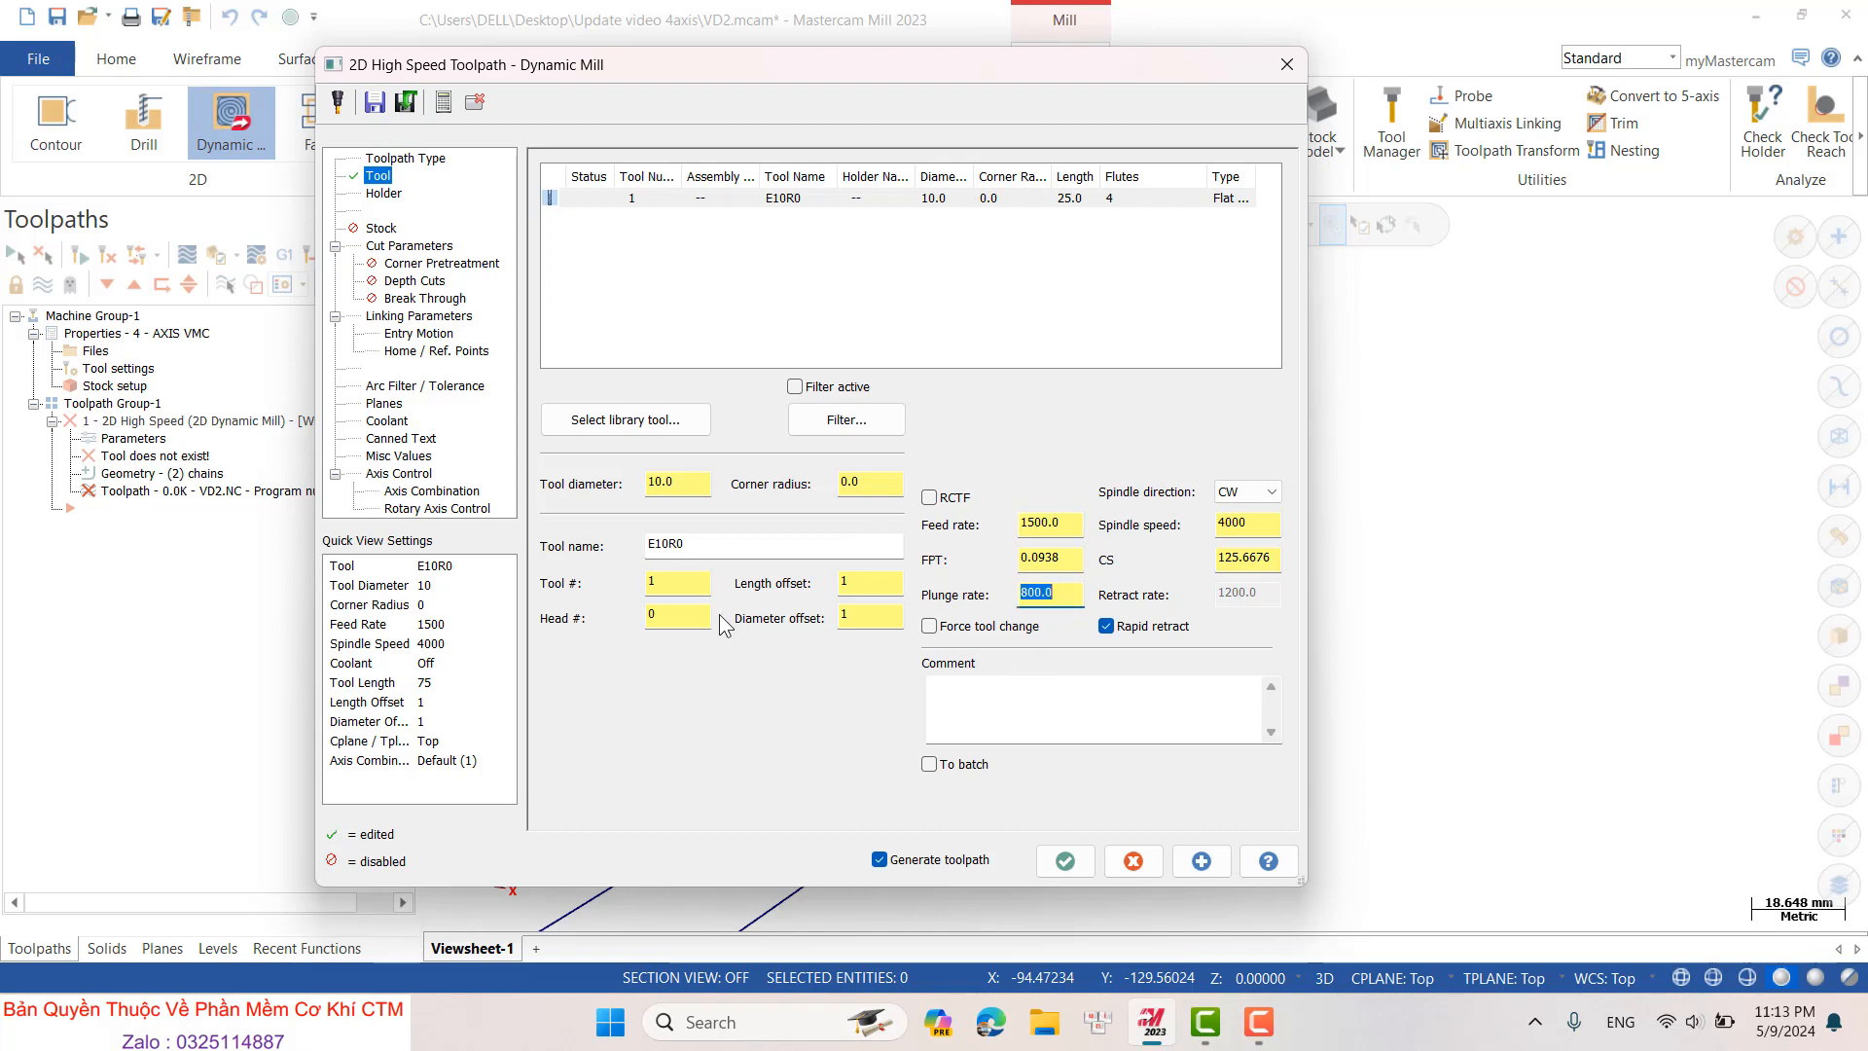
left_click(681, 584)
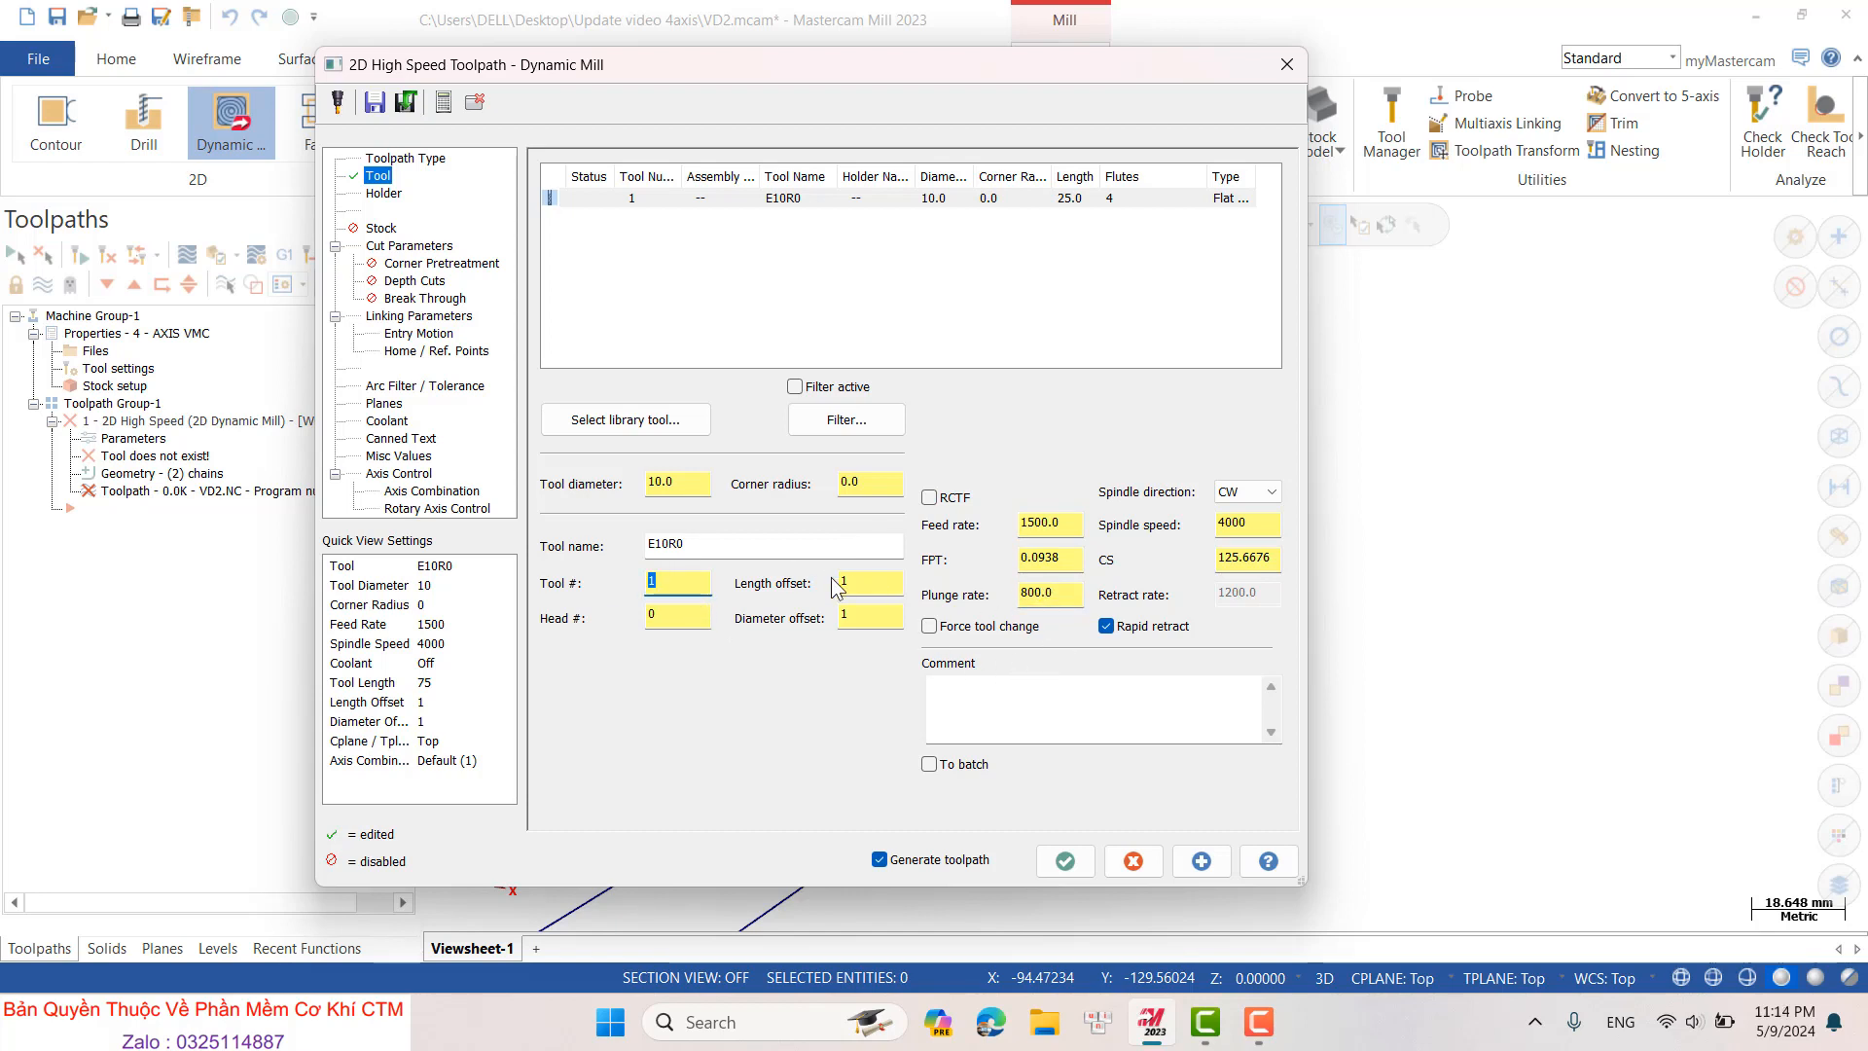
- Add the comment FLAT END MILL D10R0 to the Dynamic Mill operation's tool settings
left_click(996, 698)
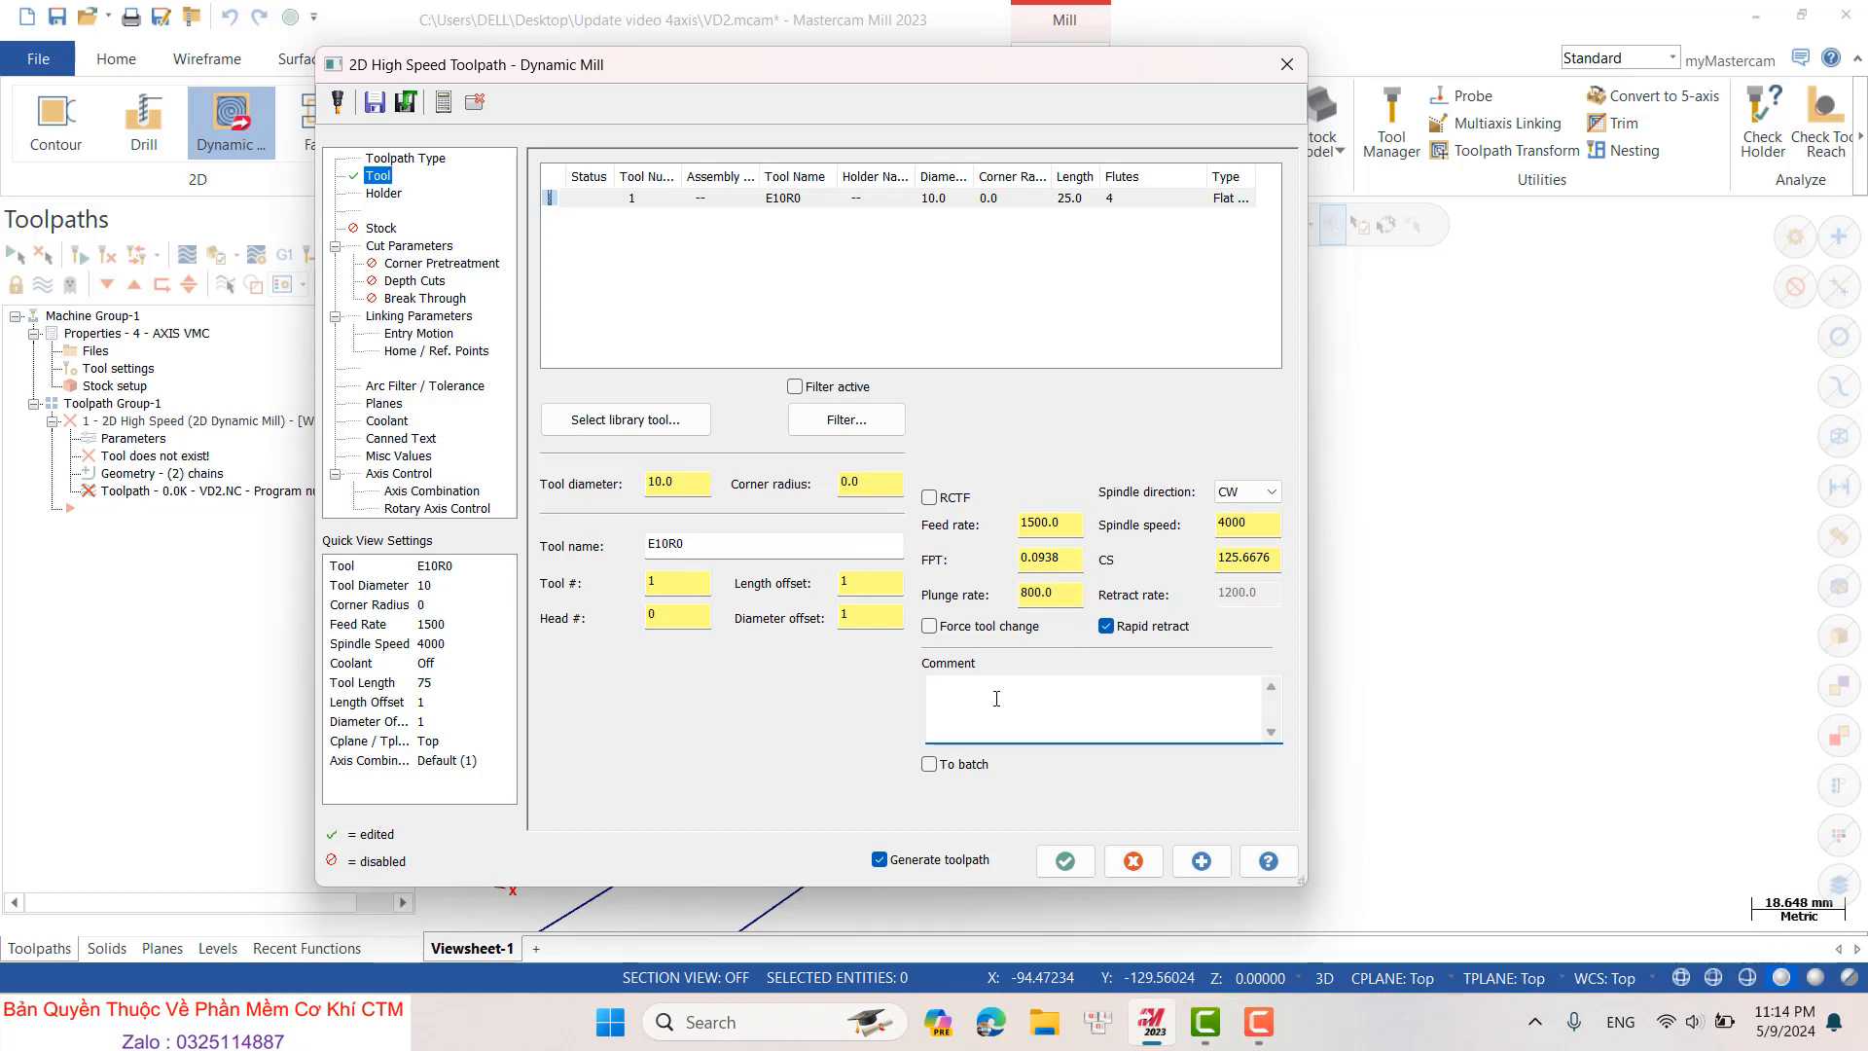
type("D")
type("LAT")
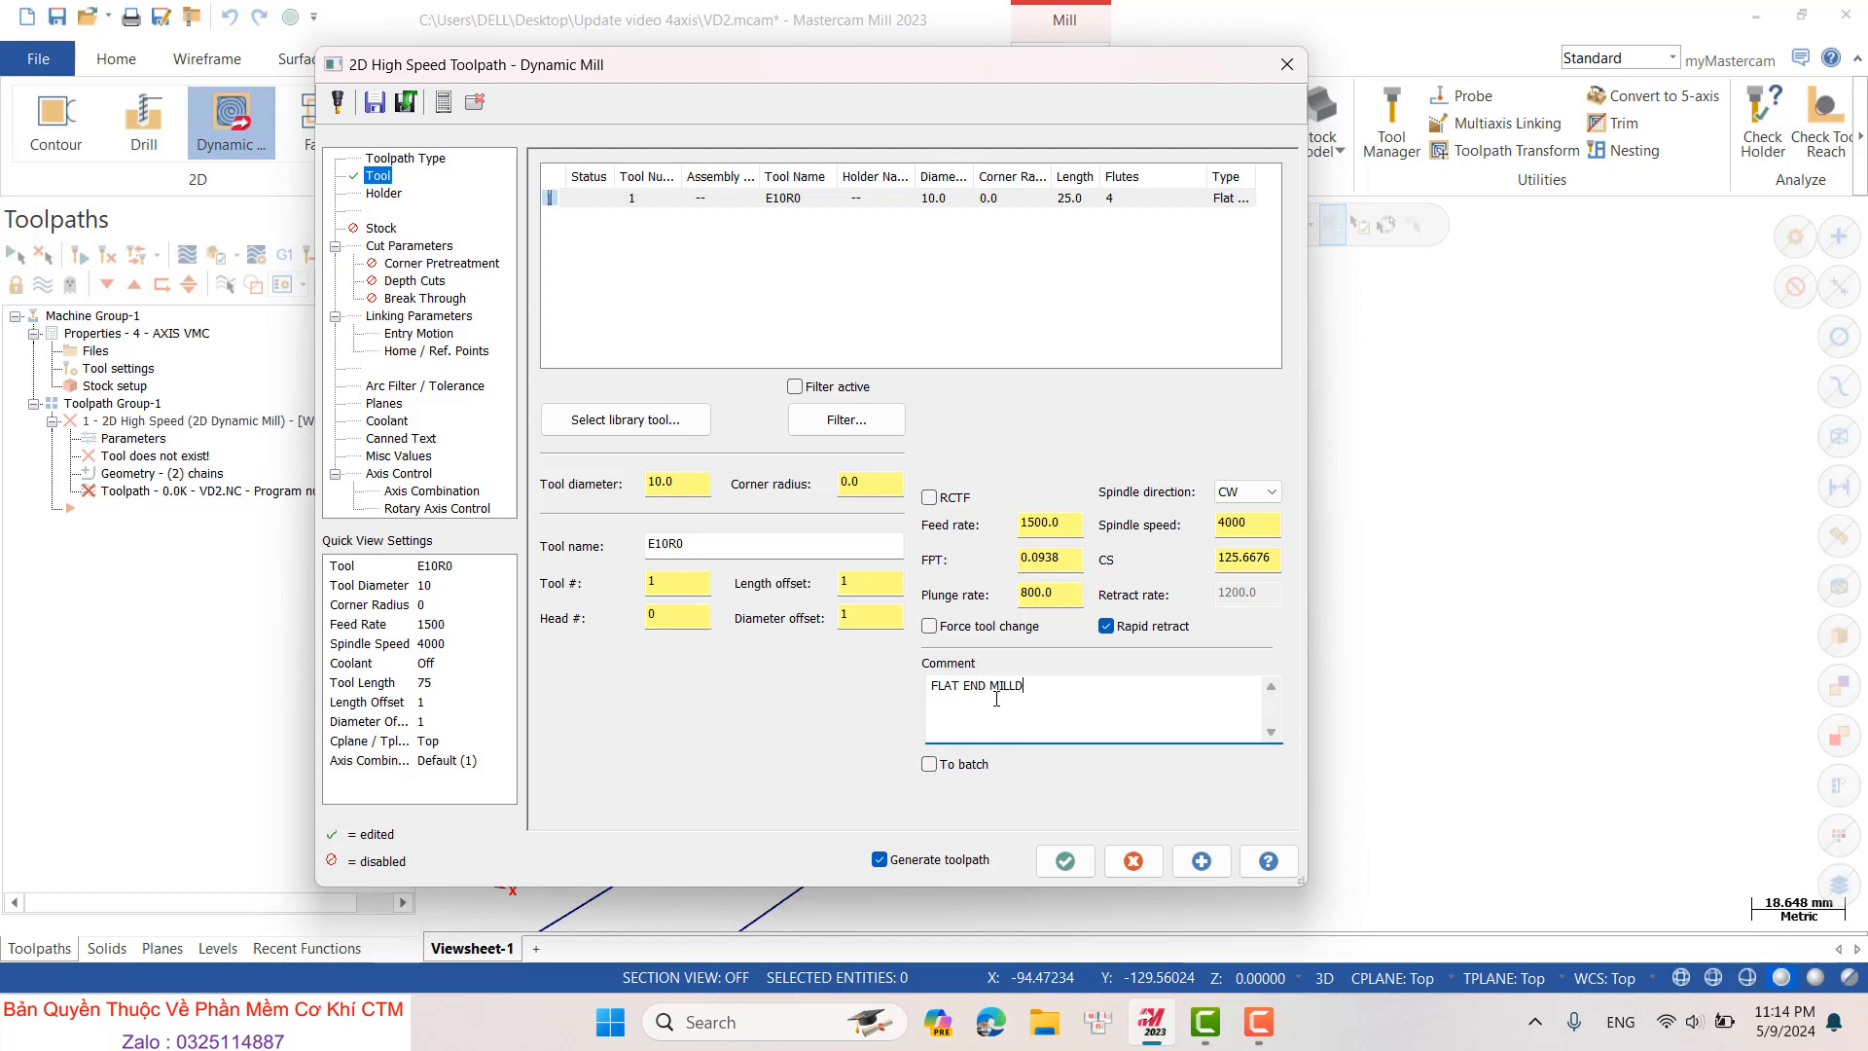
key("BackSpace")
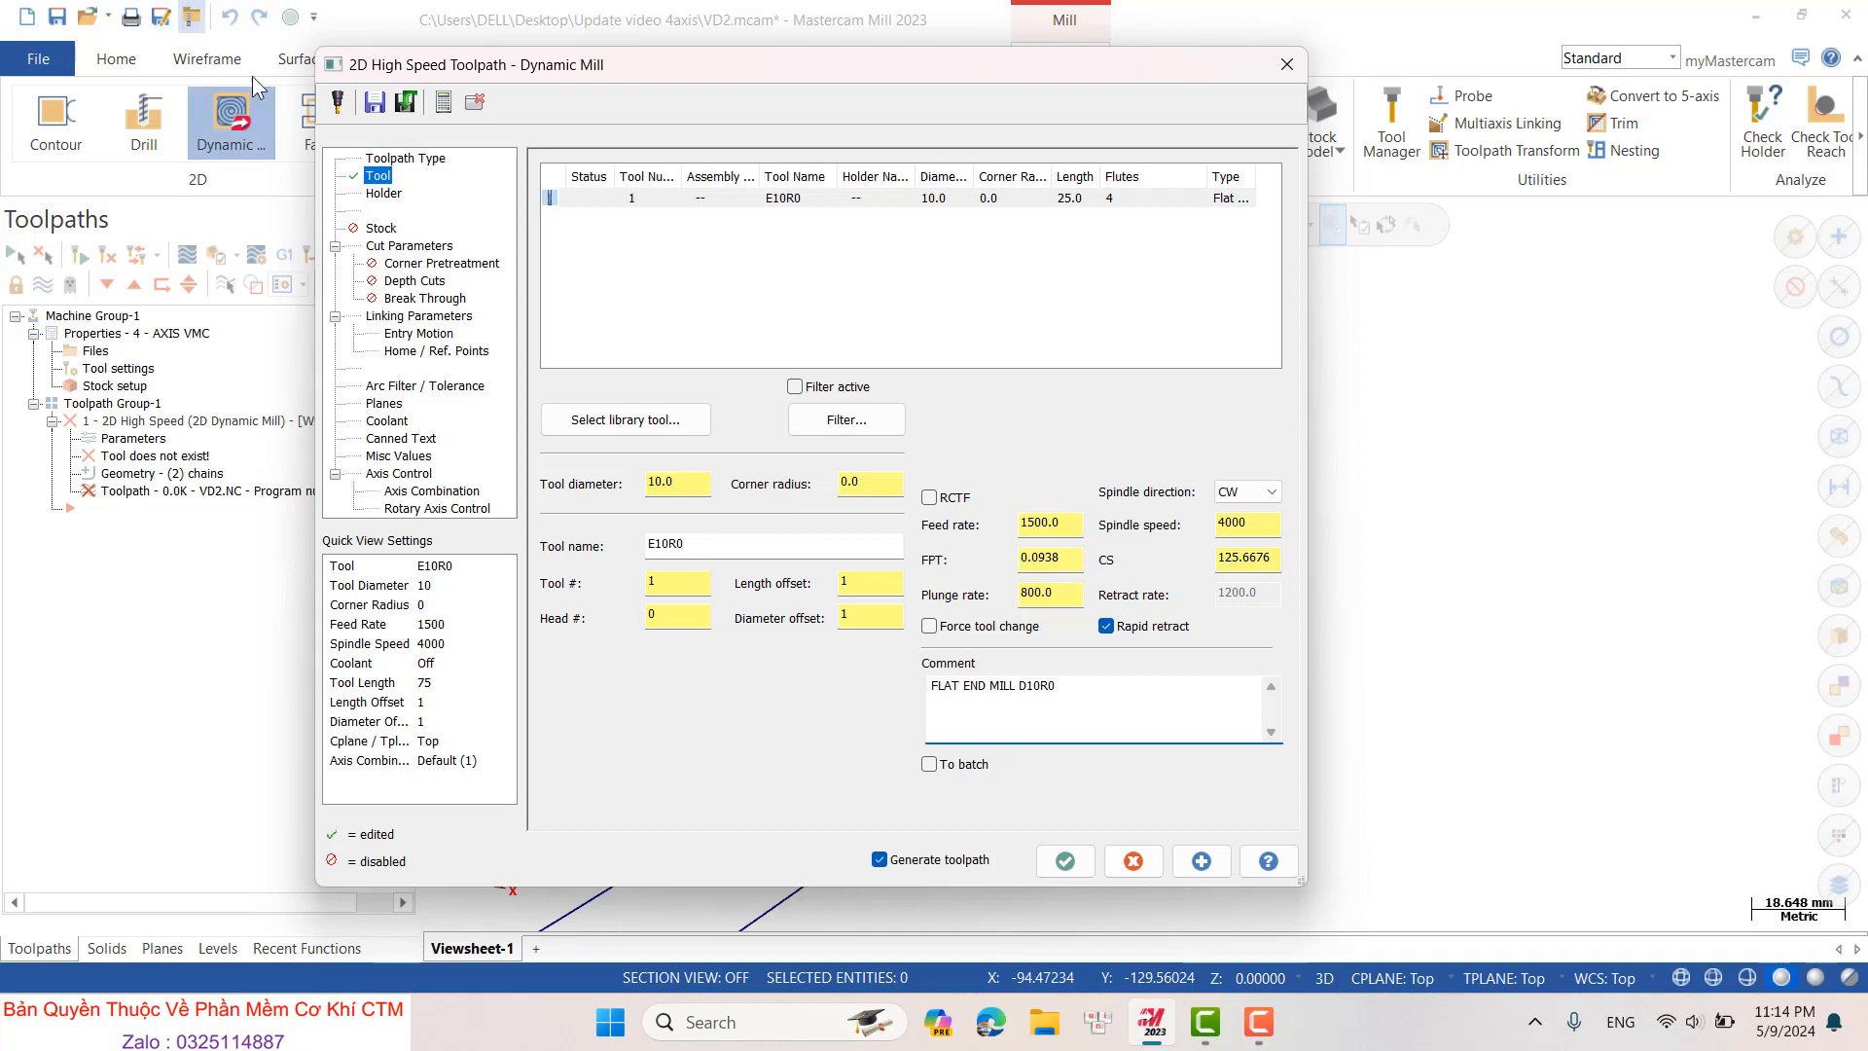
- Assign the B2C4-0020 holder to the E10R0 endmill
left_click(385, 193)
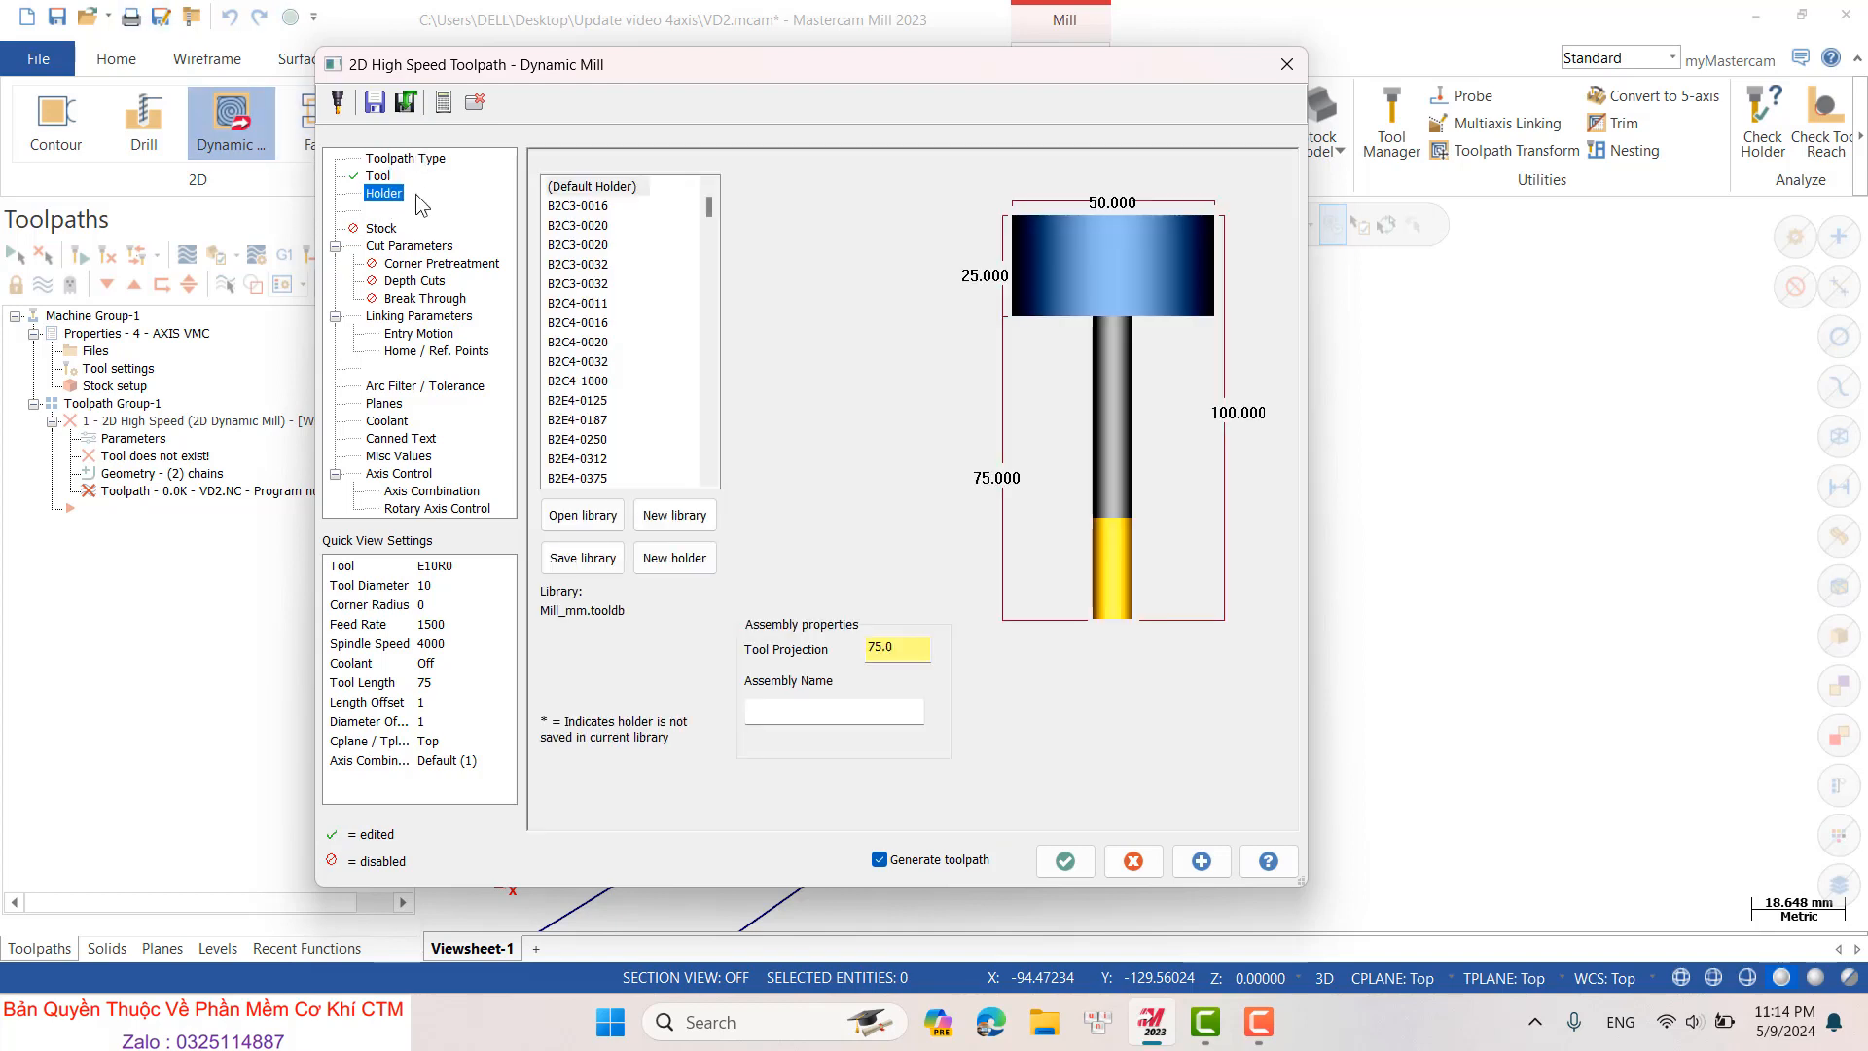
left_click(582, 341)
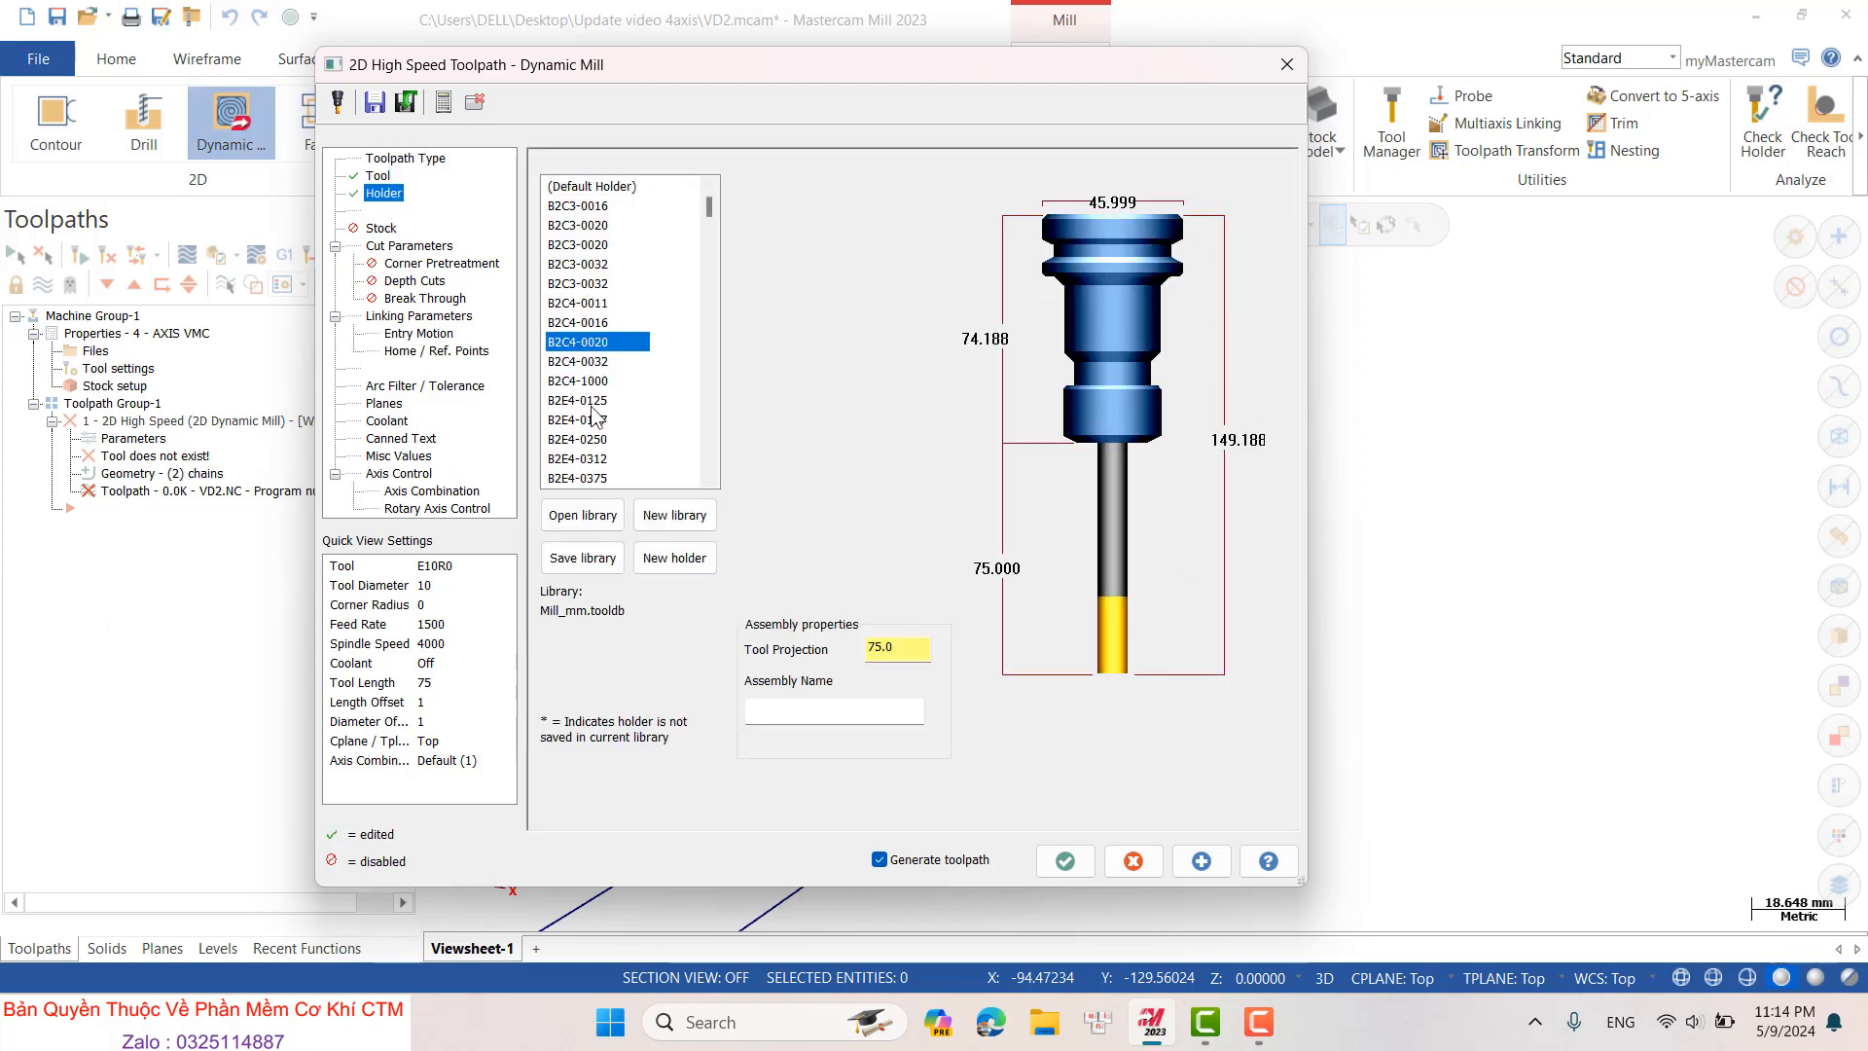
left_click(380, 228)
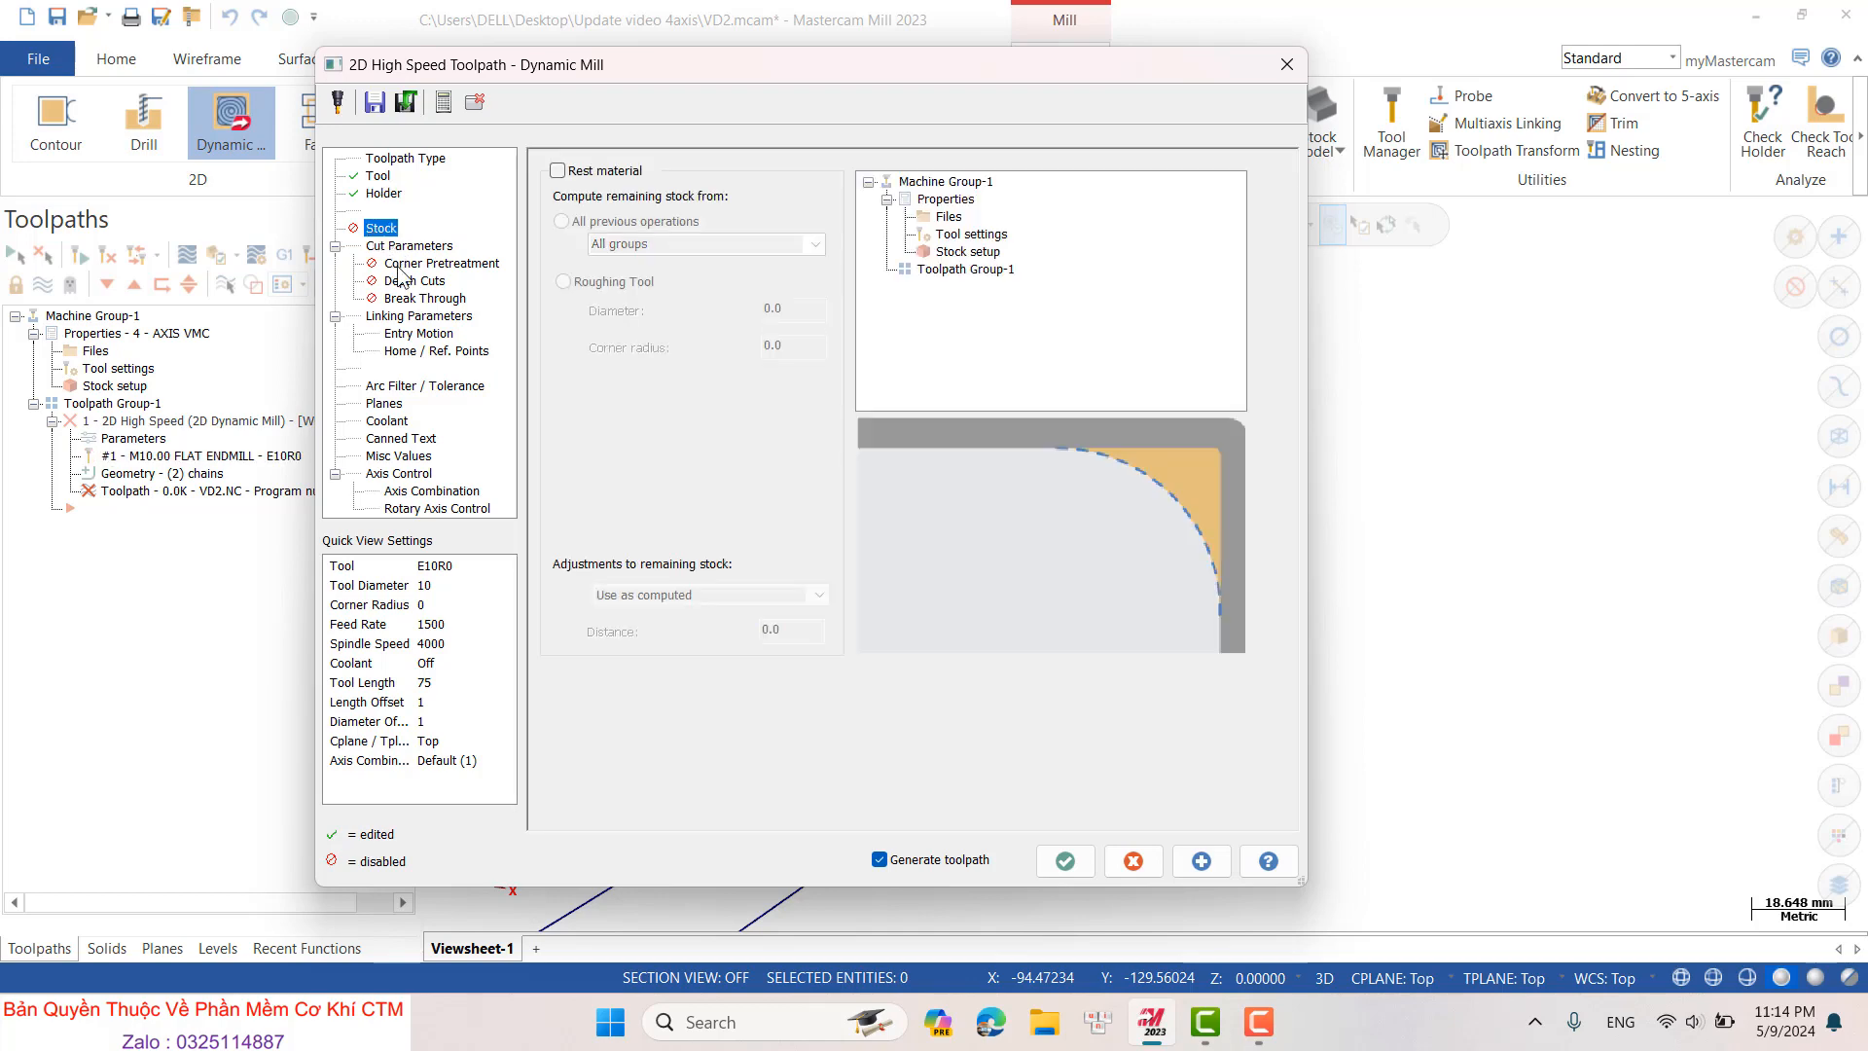
- Select Tip as the tip compensation in the toolpath's cut parameters
left_click(407, 246)
left_click(748, 225)
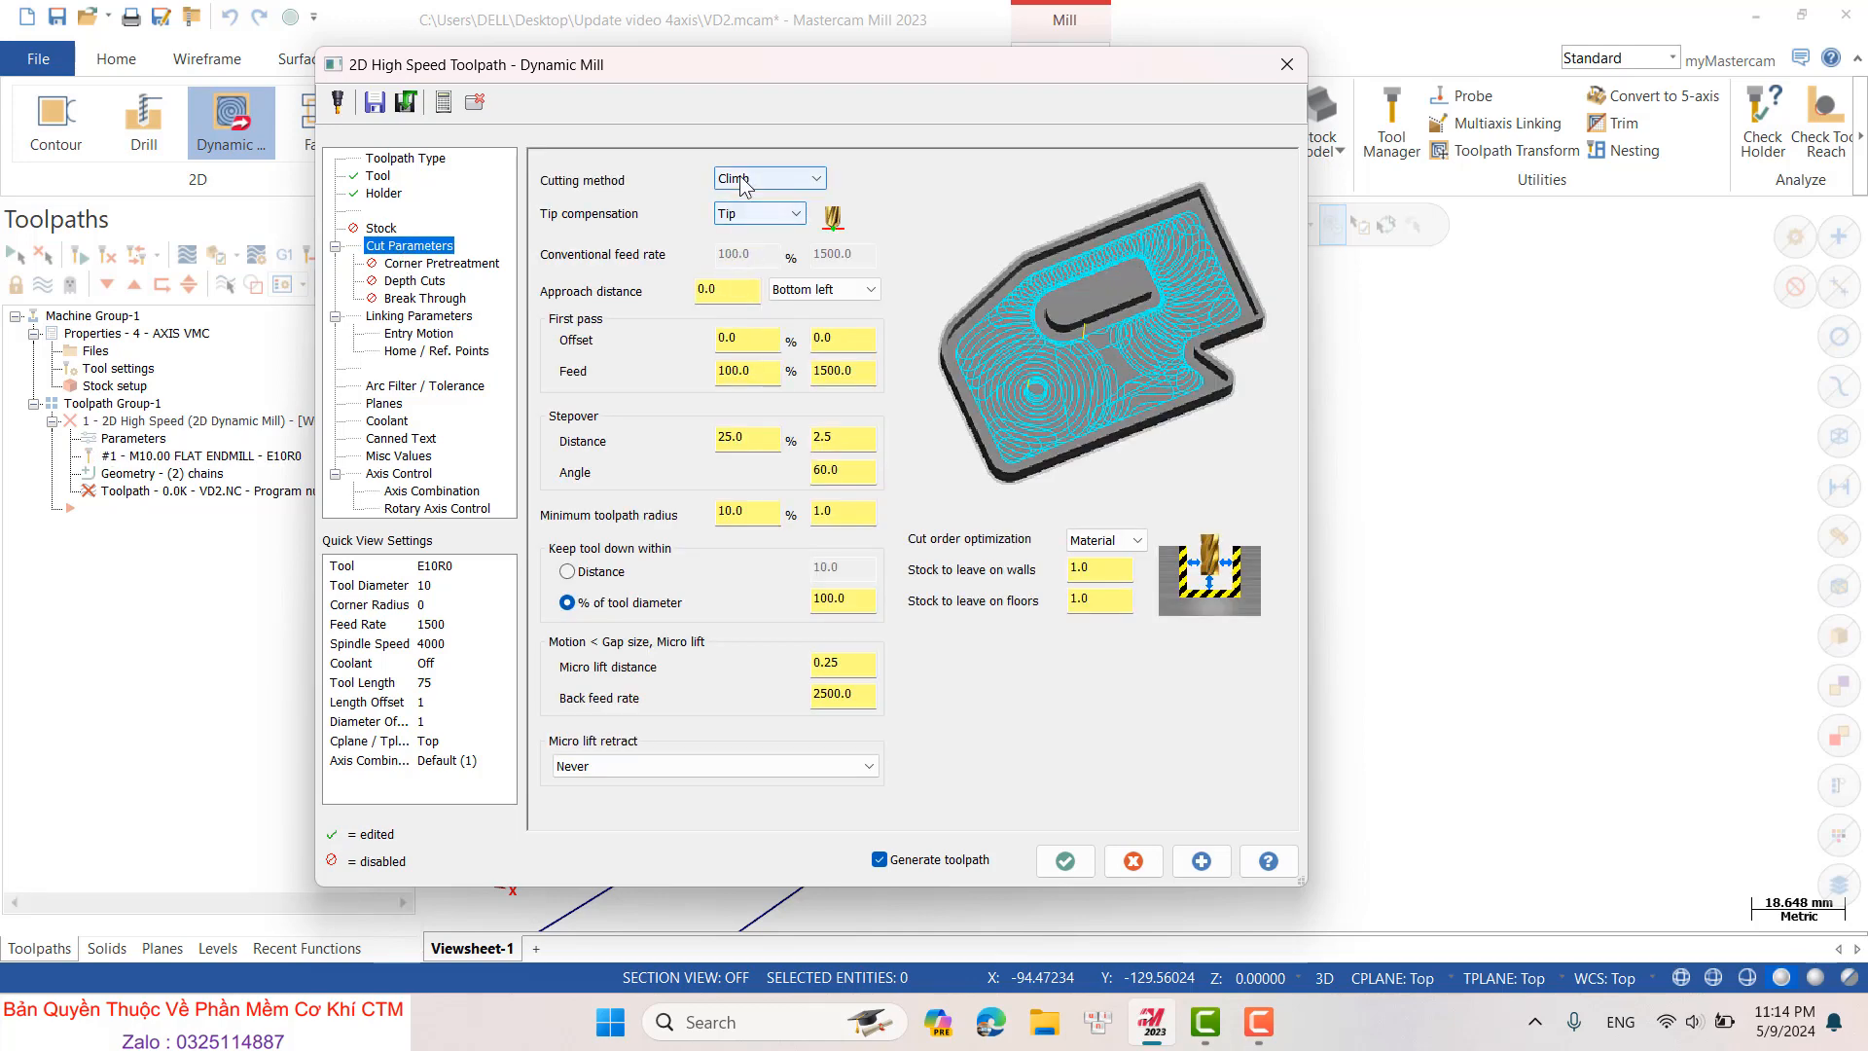
left_click(734, 224)
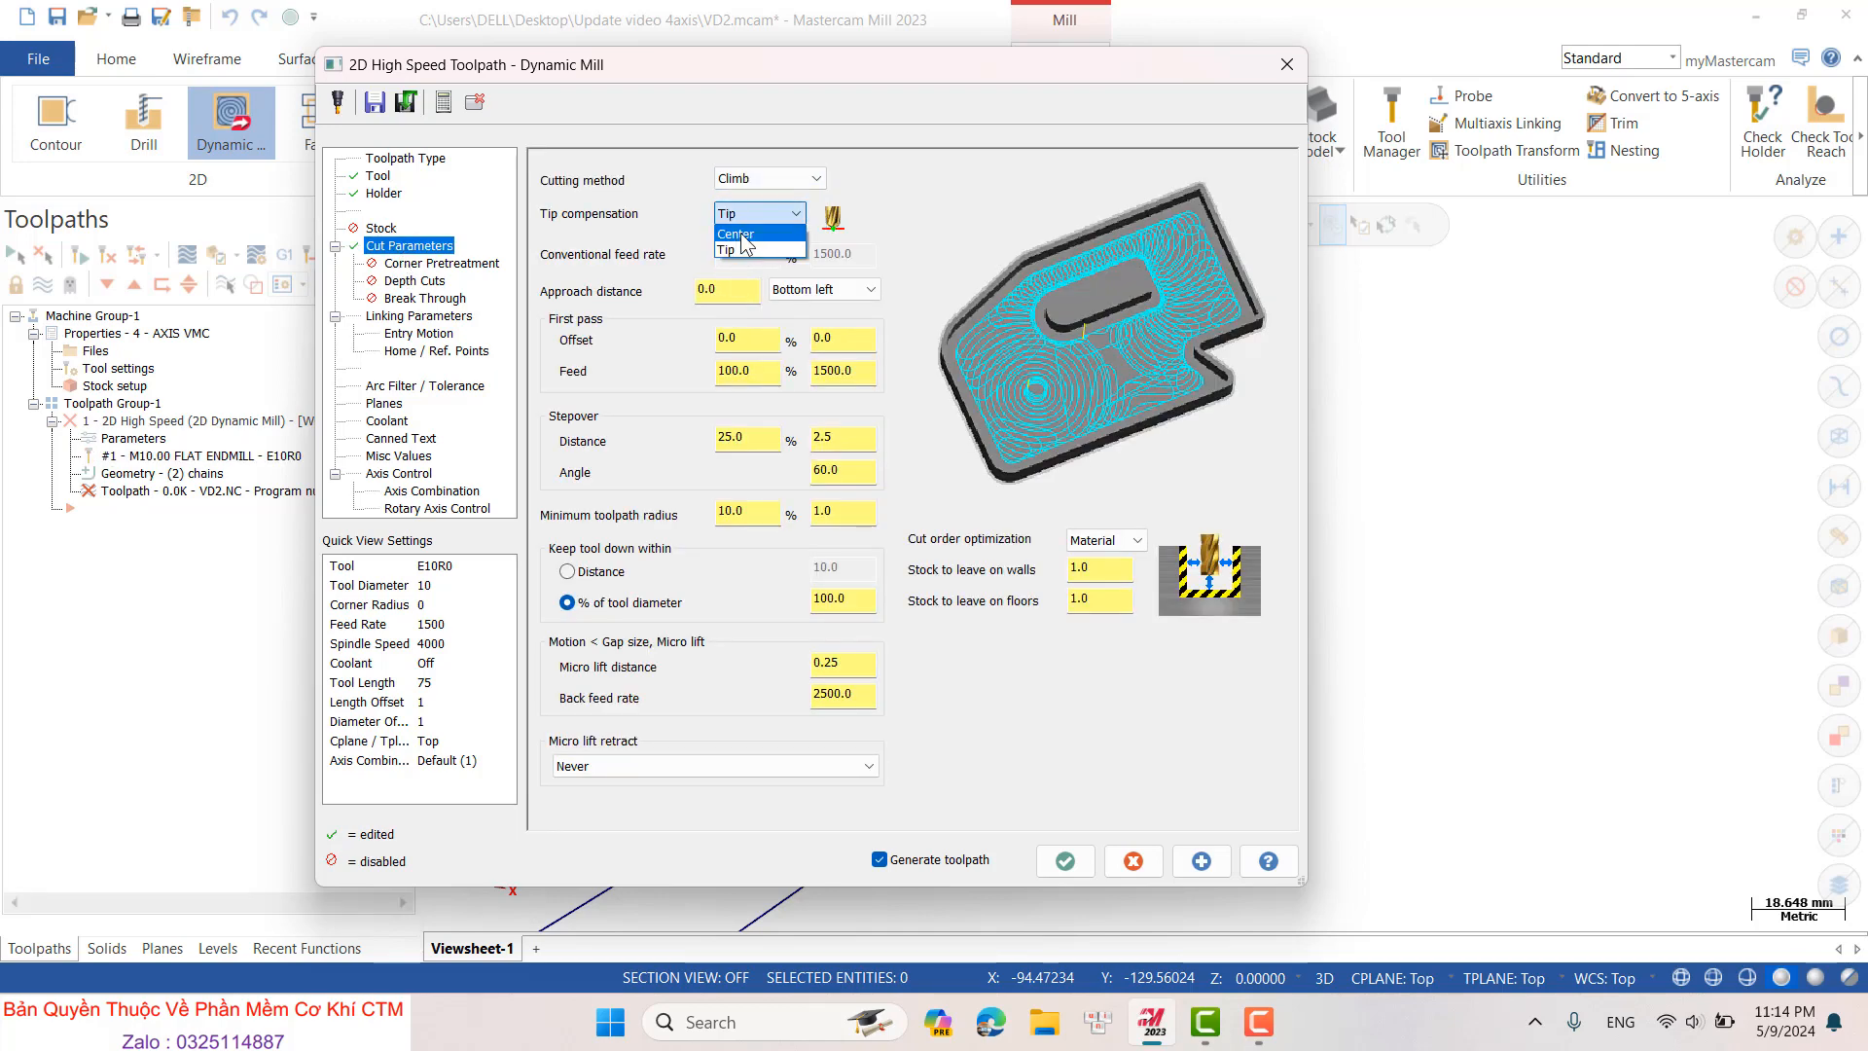
left_click(735, 251)
- Set the stepover distance to 15% and the minimum toolpath radius to 8% of the tool diameter
left_click(757, 340)
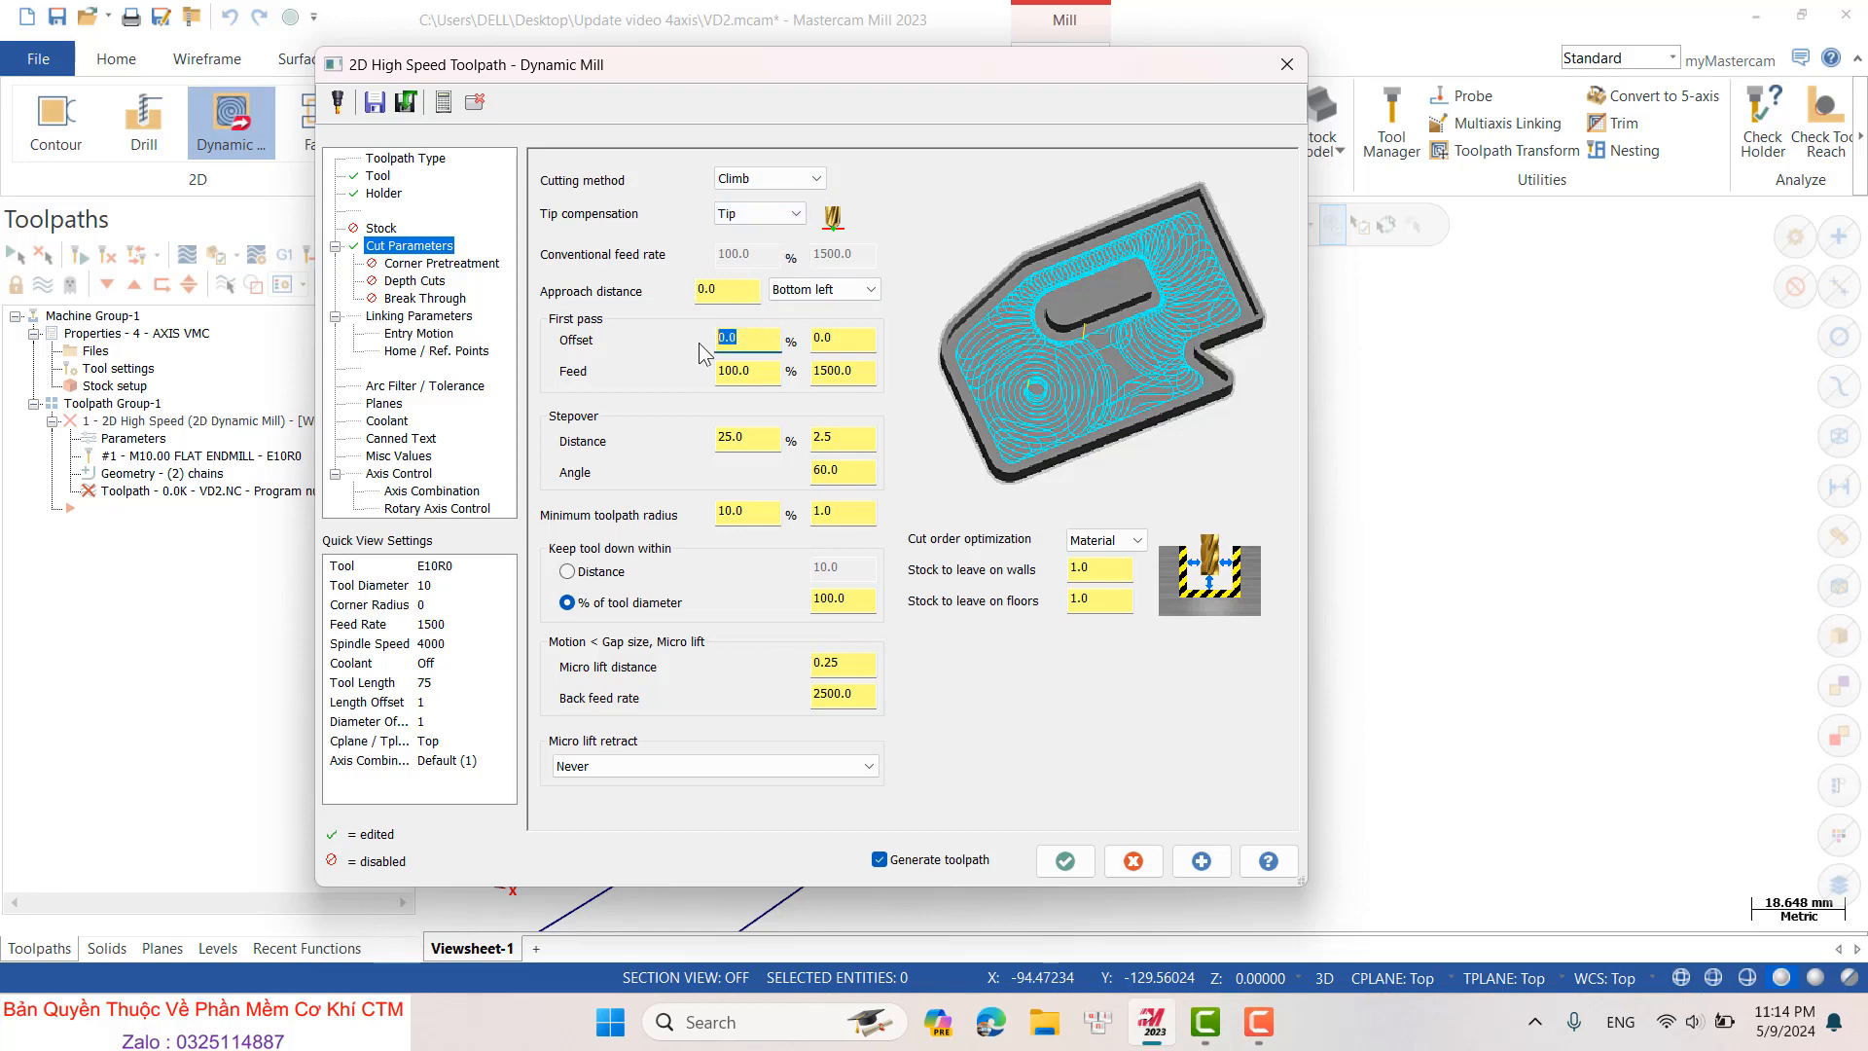
left_click(760, 372)
left_click(764, 437)
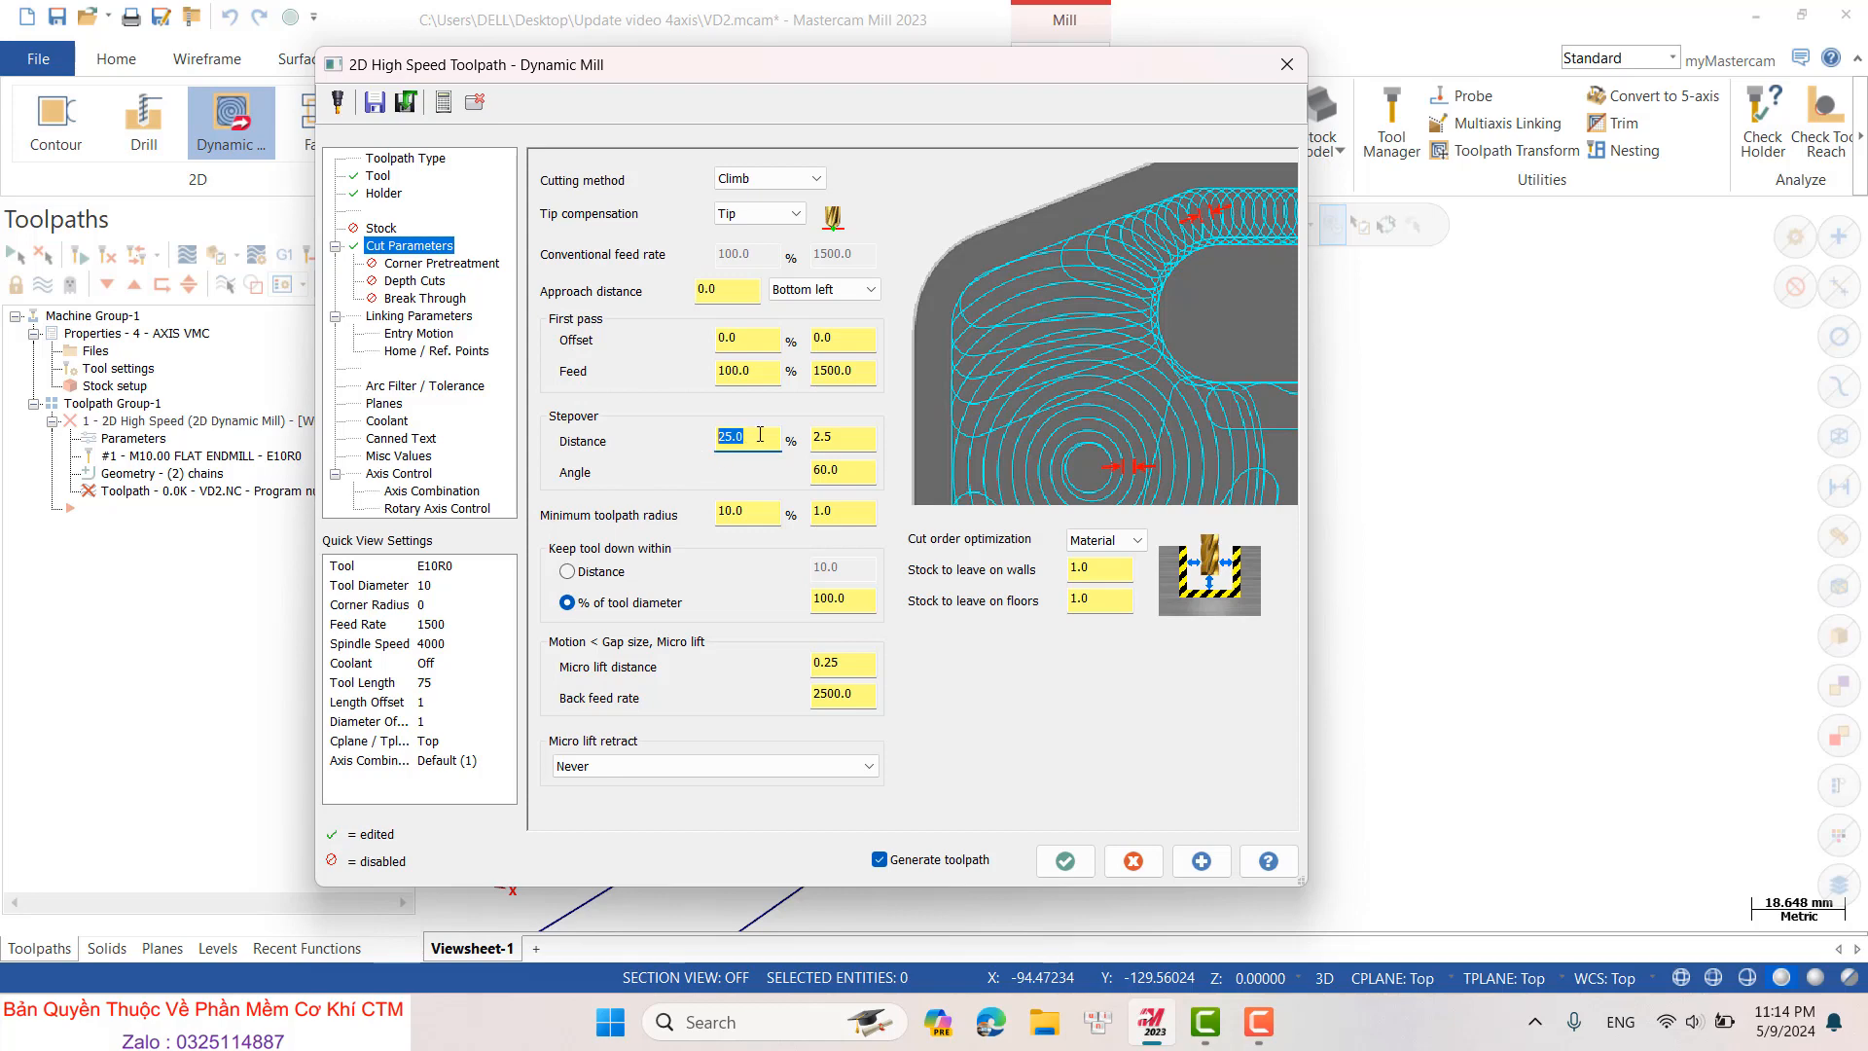
type("15")
key("Return")
left_click(752, 506)
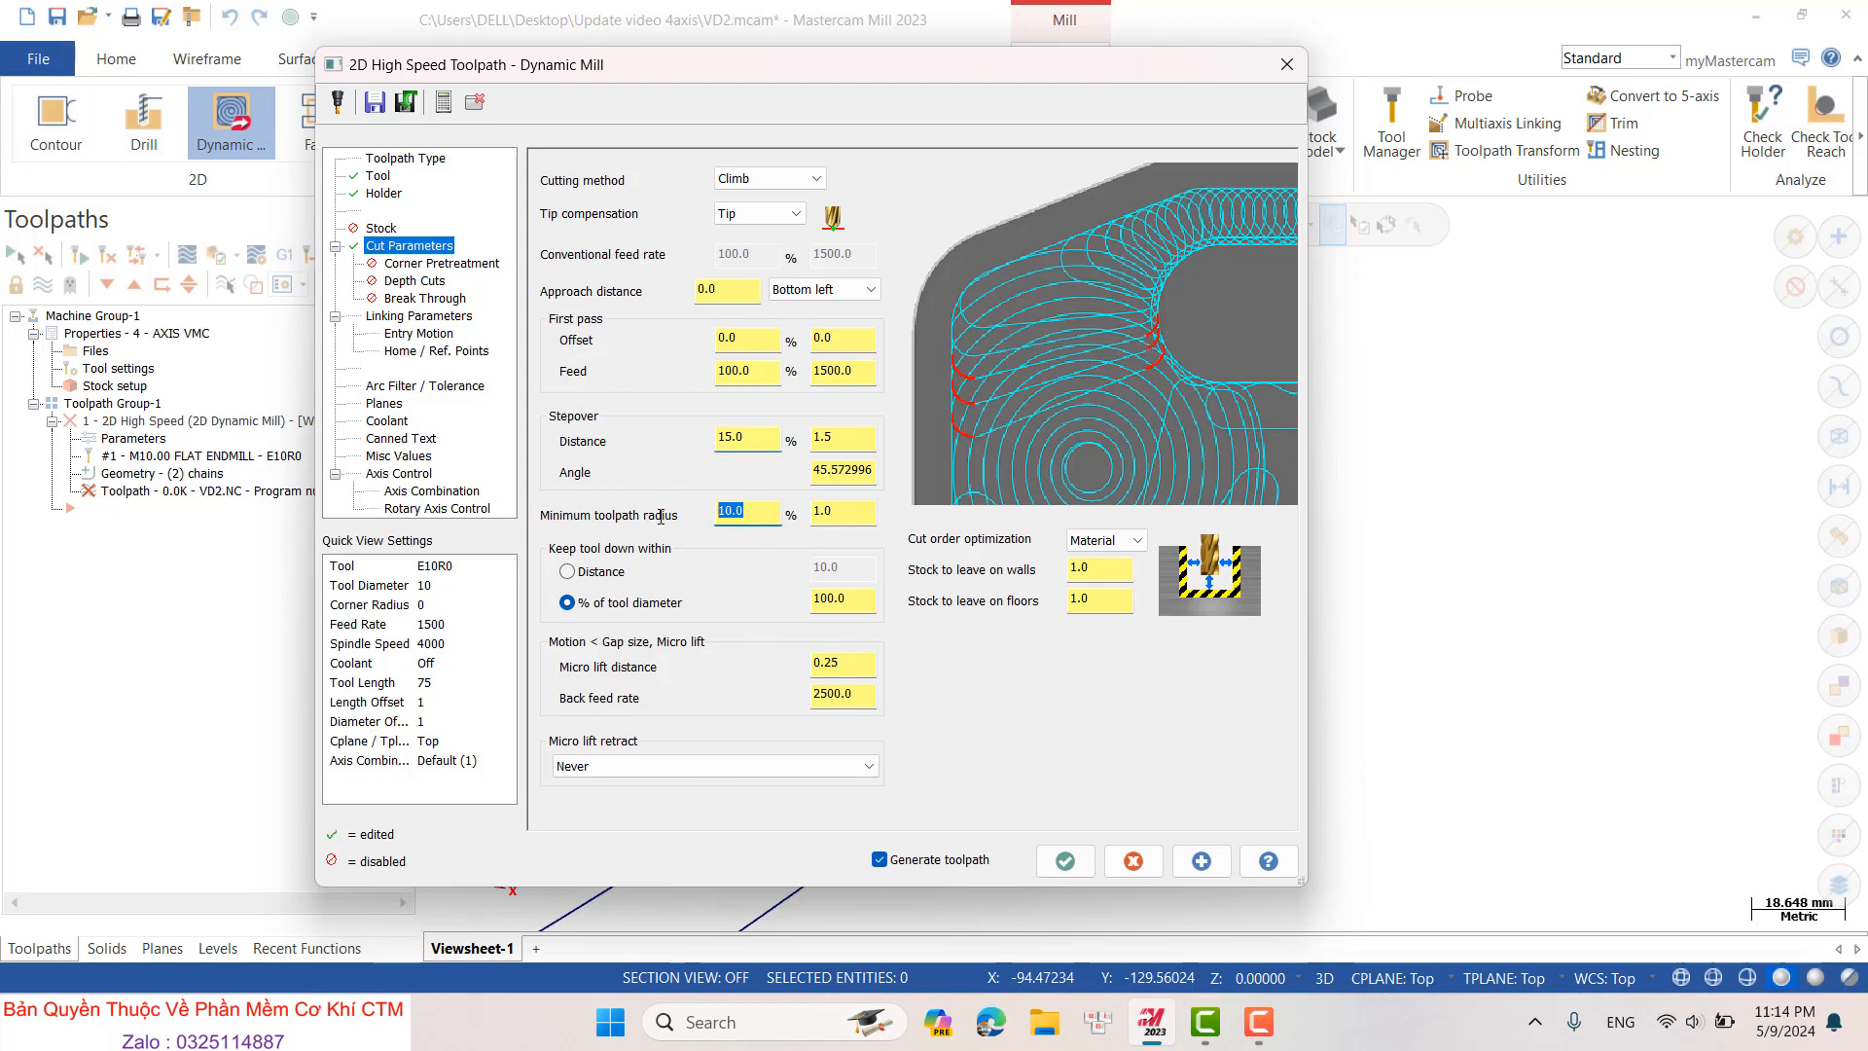
key("Tab")
key("shift+Tab")
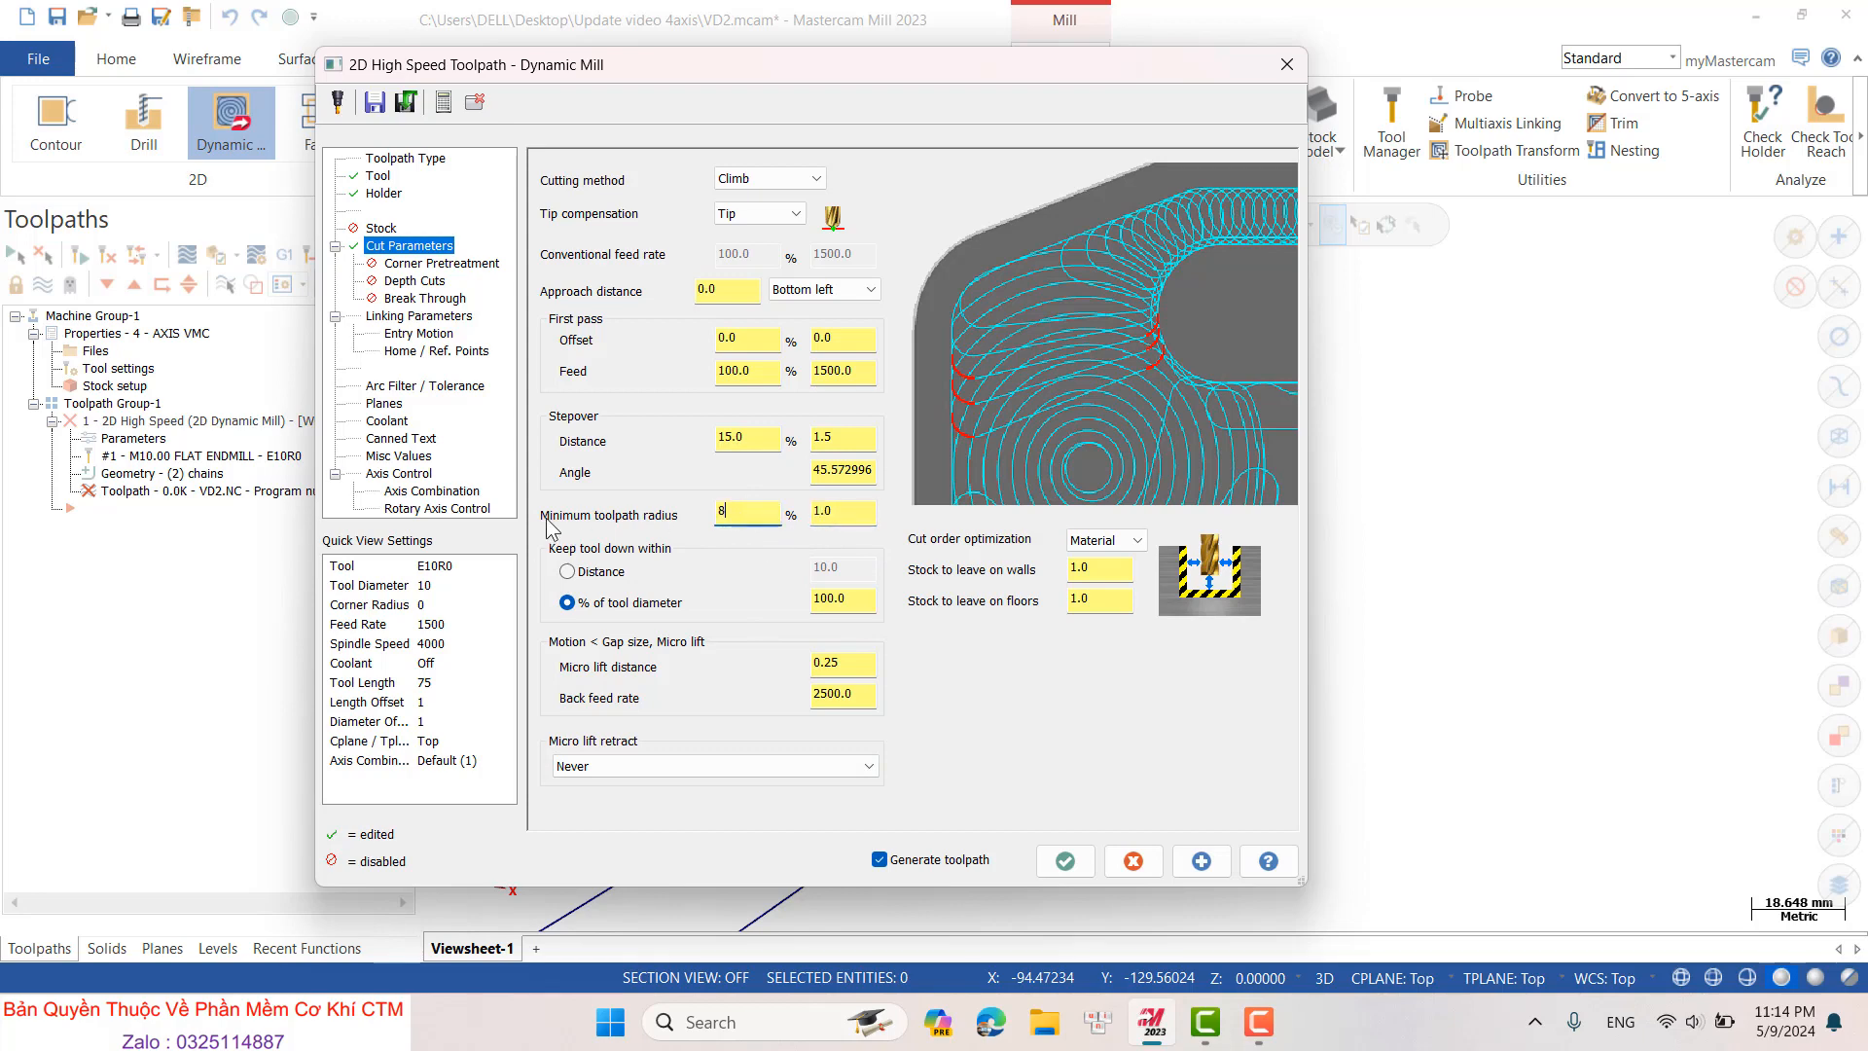
left_click(849, 600)
- Set the stock to leave to 0.2 on walls and 0 on floors
left_click(1101, 565)
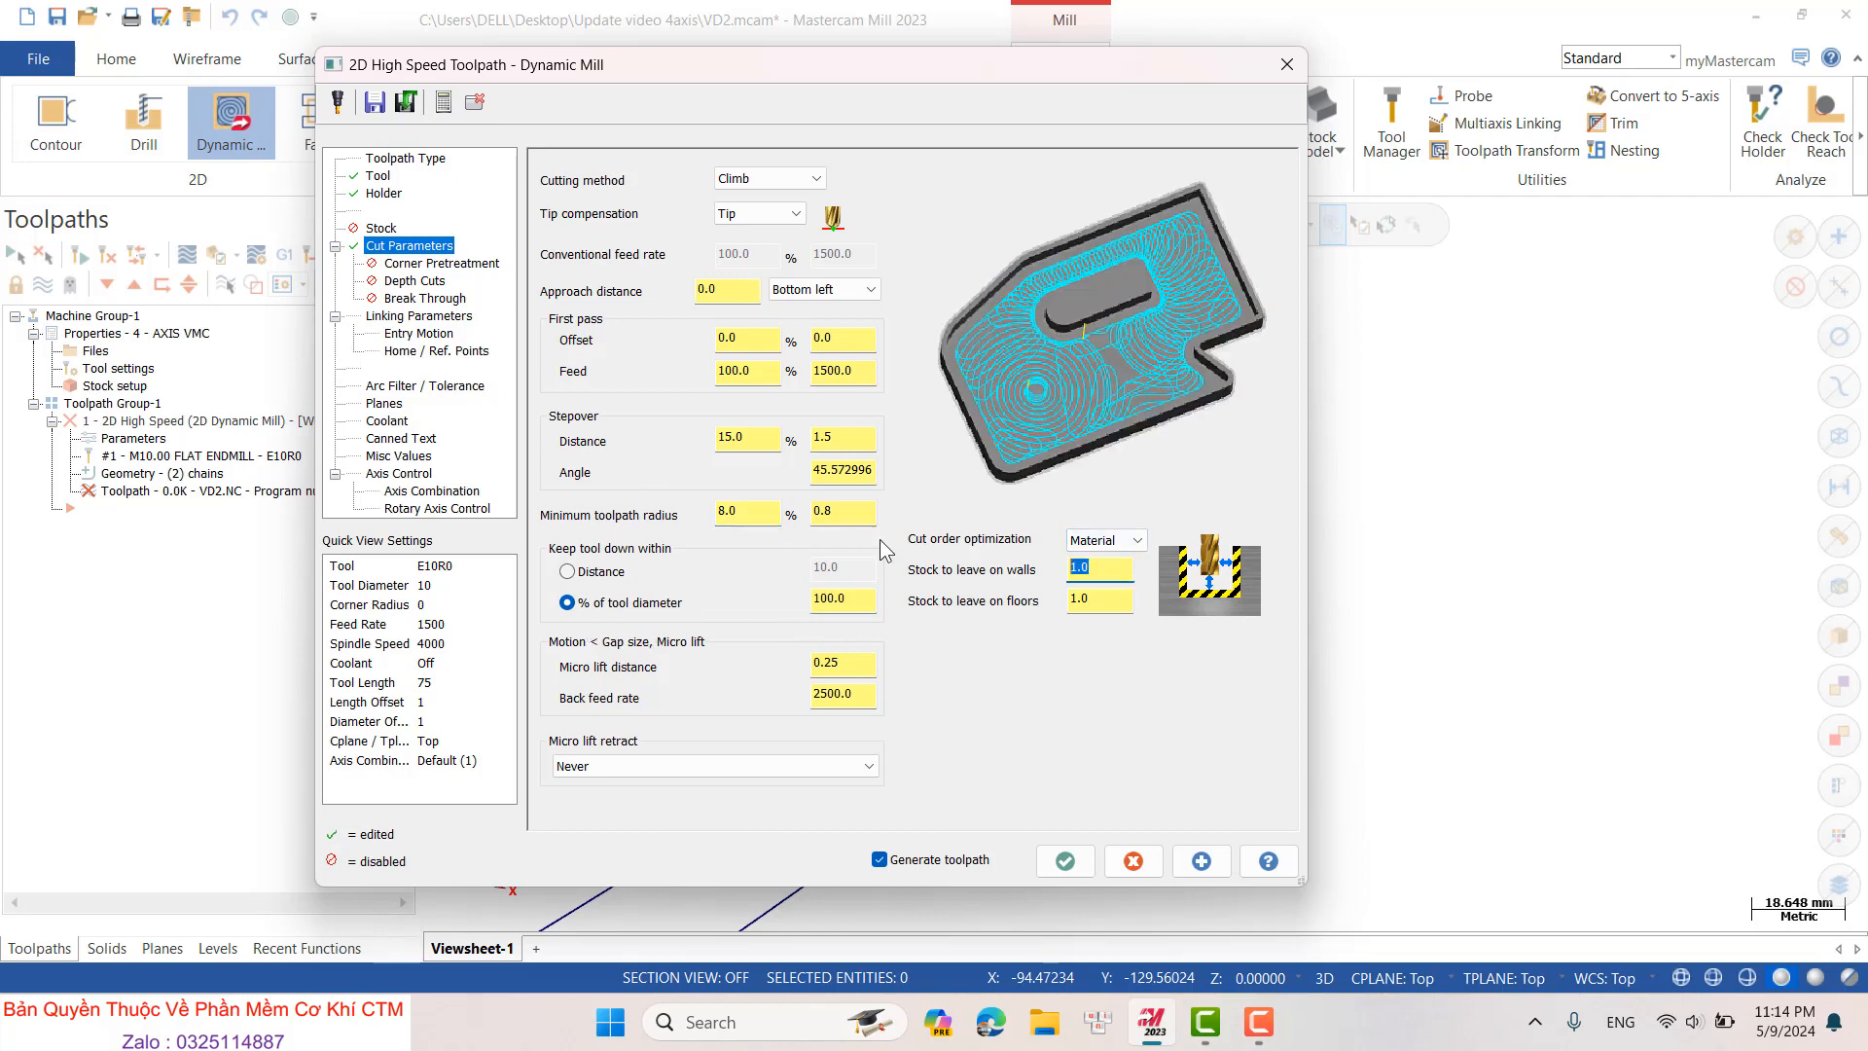
type("0")
key("BackSpace")
type("2")
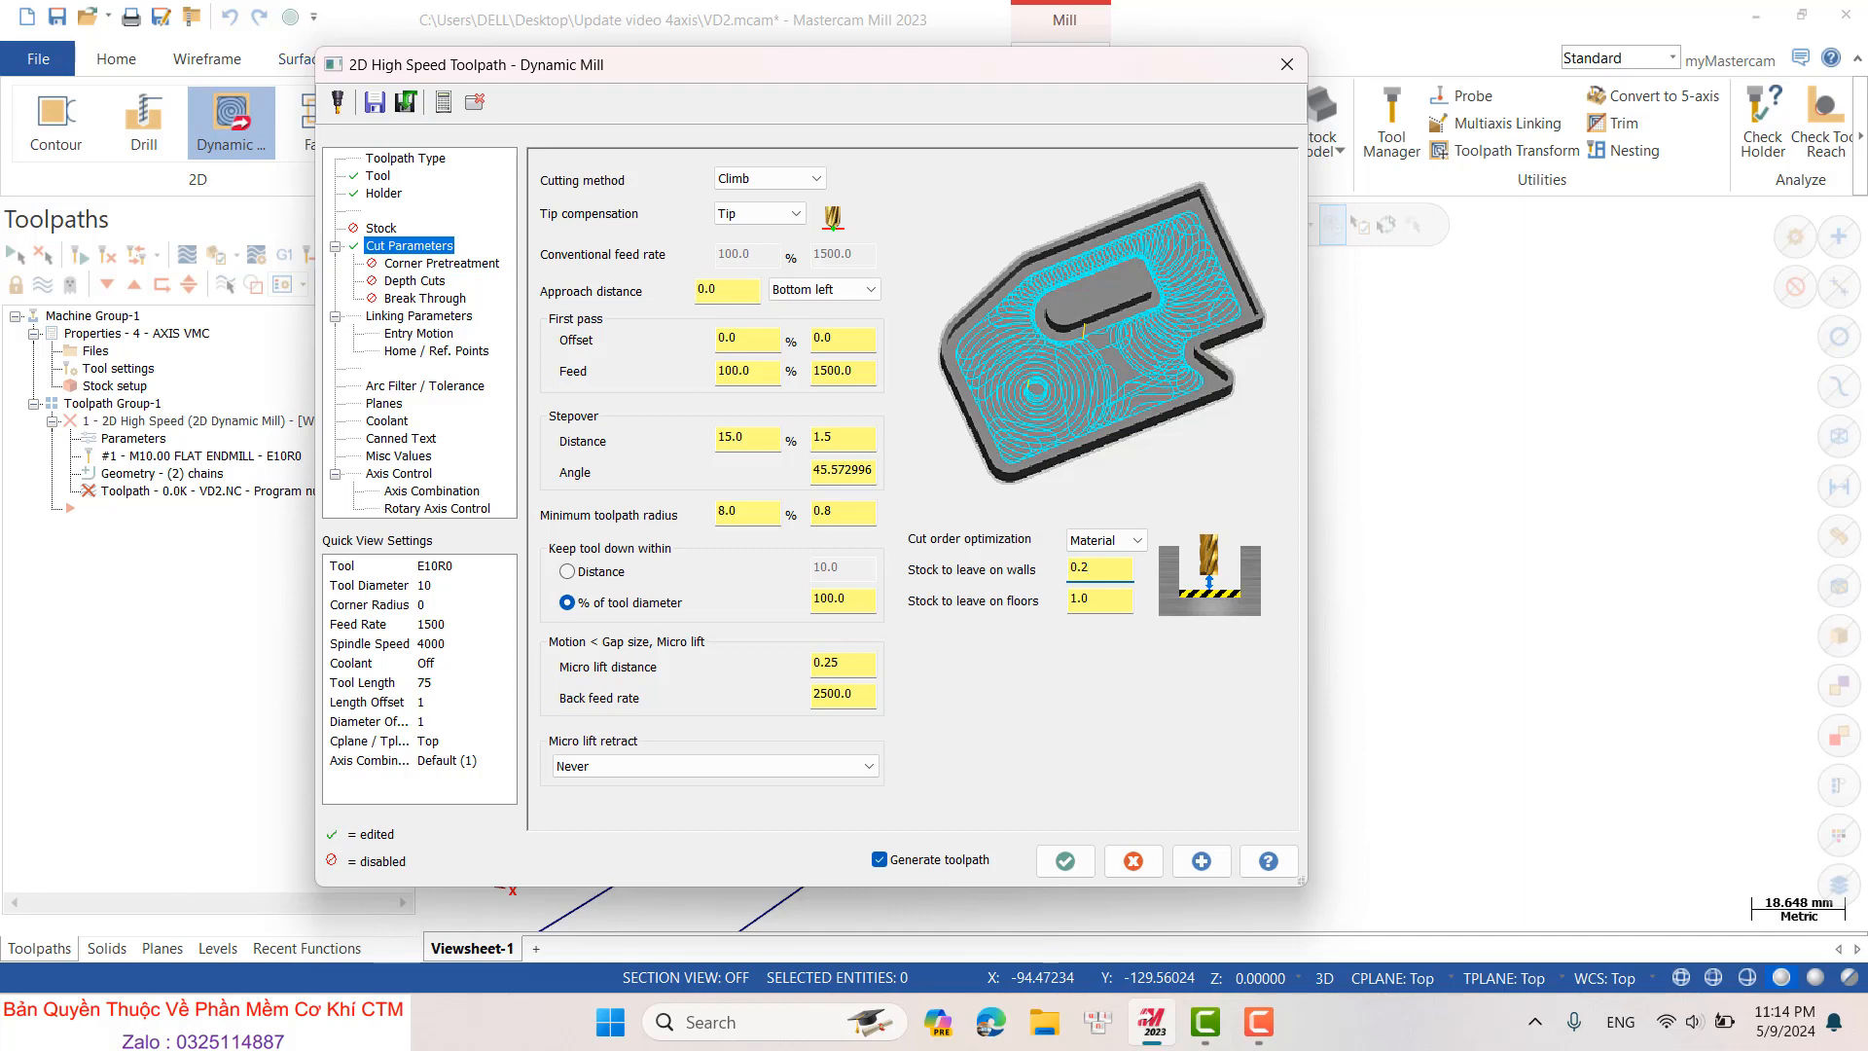
left_click(1105, 596)
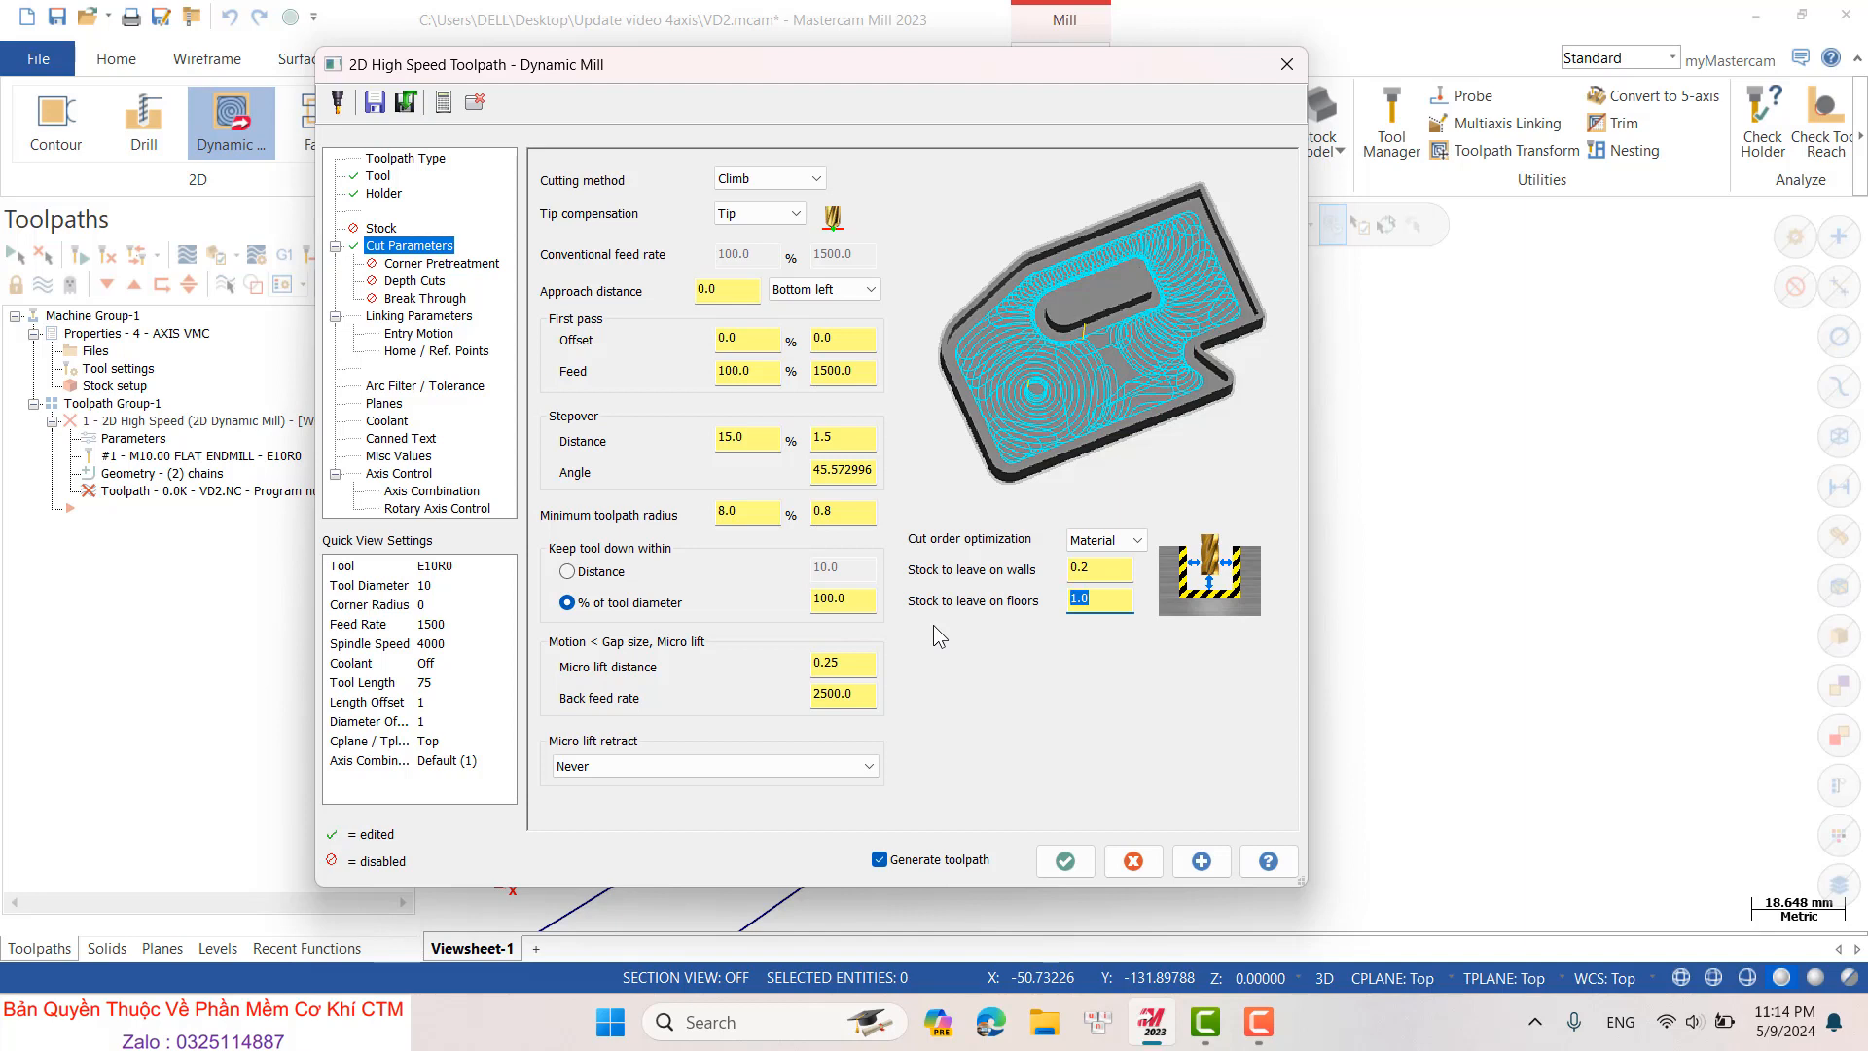
type("0")
left_click(864, 672)
left_click(856, 698)
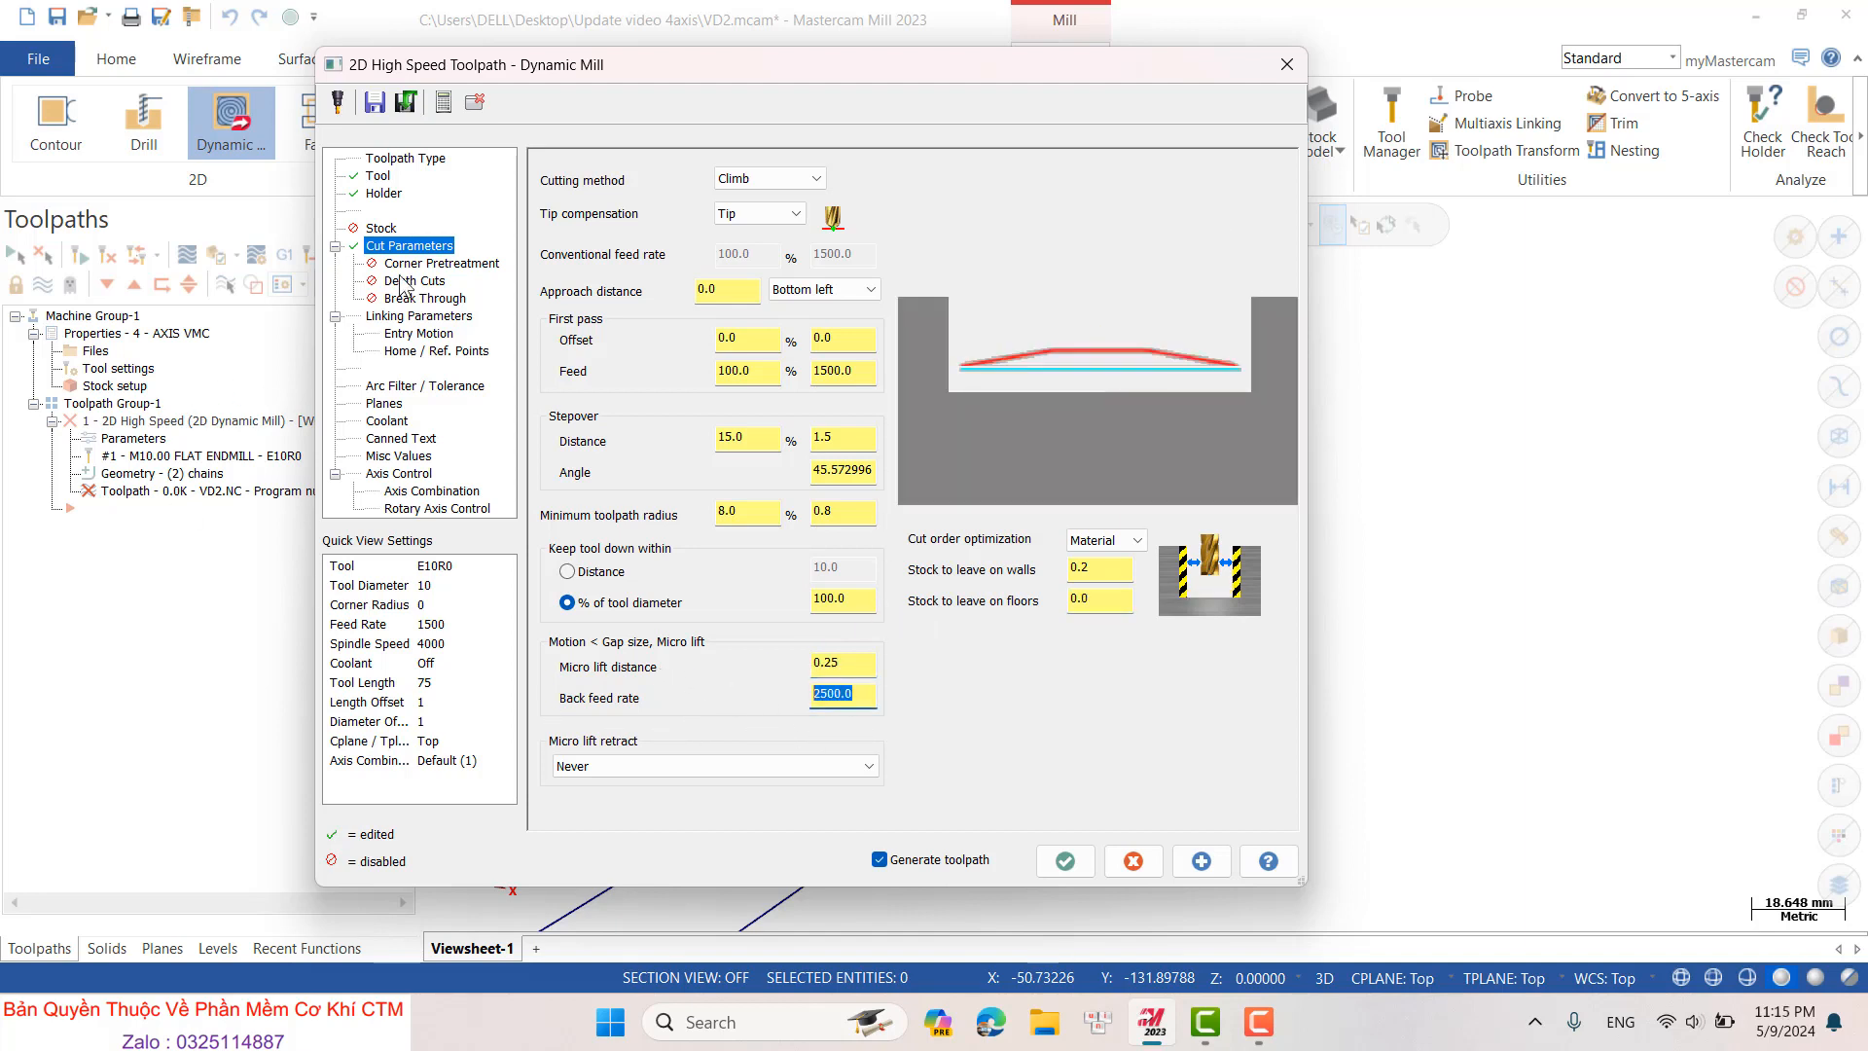
- Enable the clearance height in the linking parameters and set it to 100 absolute
left_click(410, 335)
left_click(412, 317)
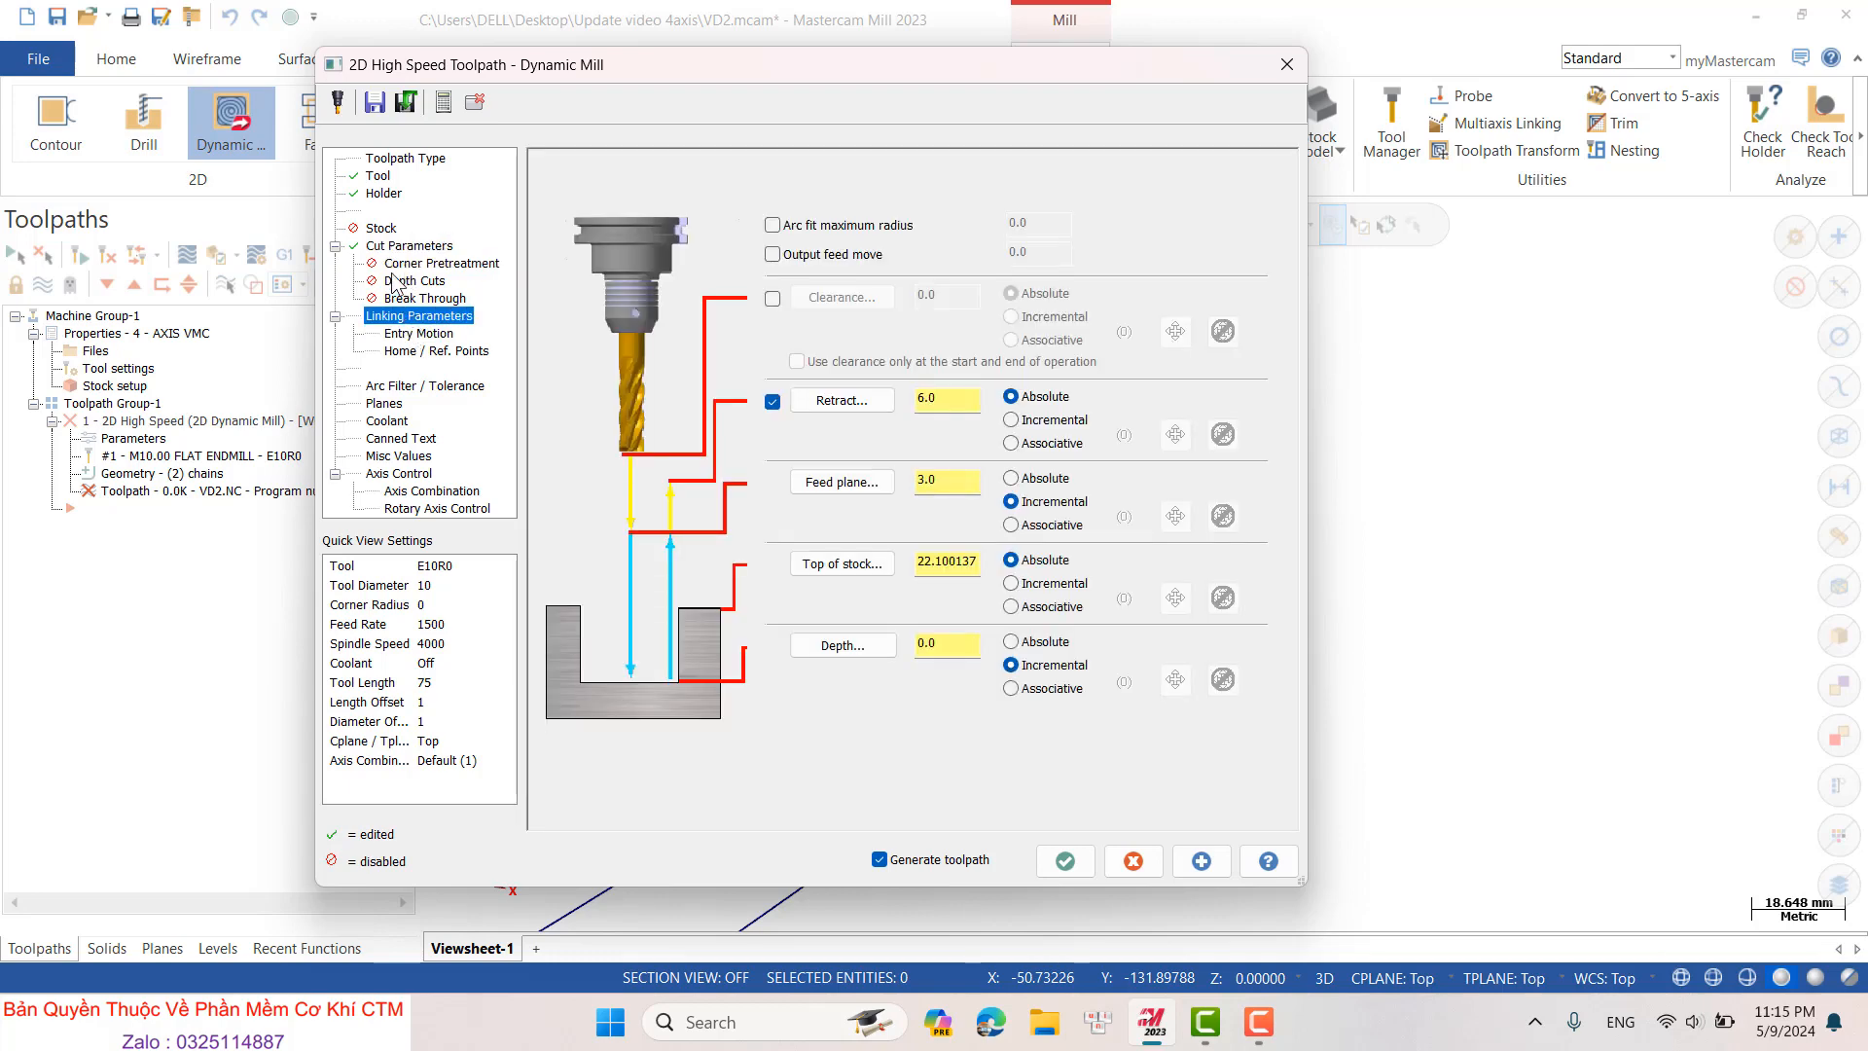
left_click(394, 280)
left_click(420, 298)
left_click(420, 316)
left_click(772, 300)
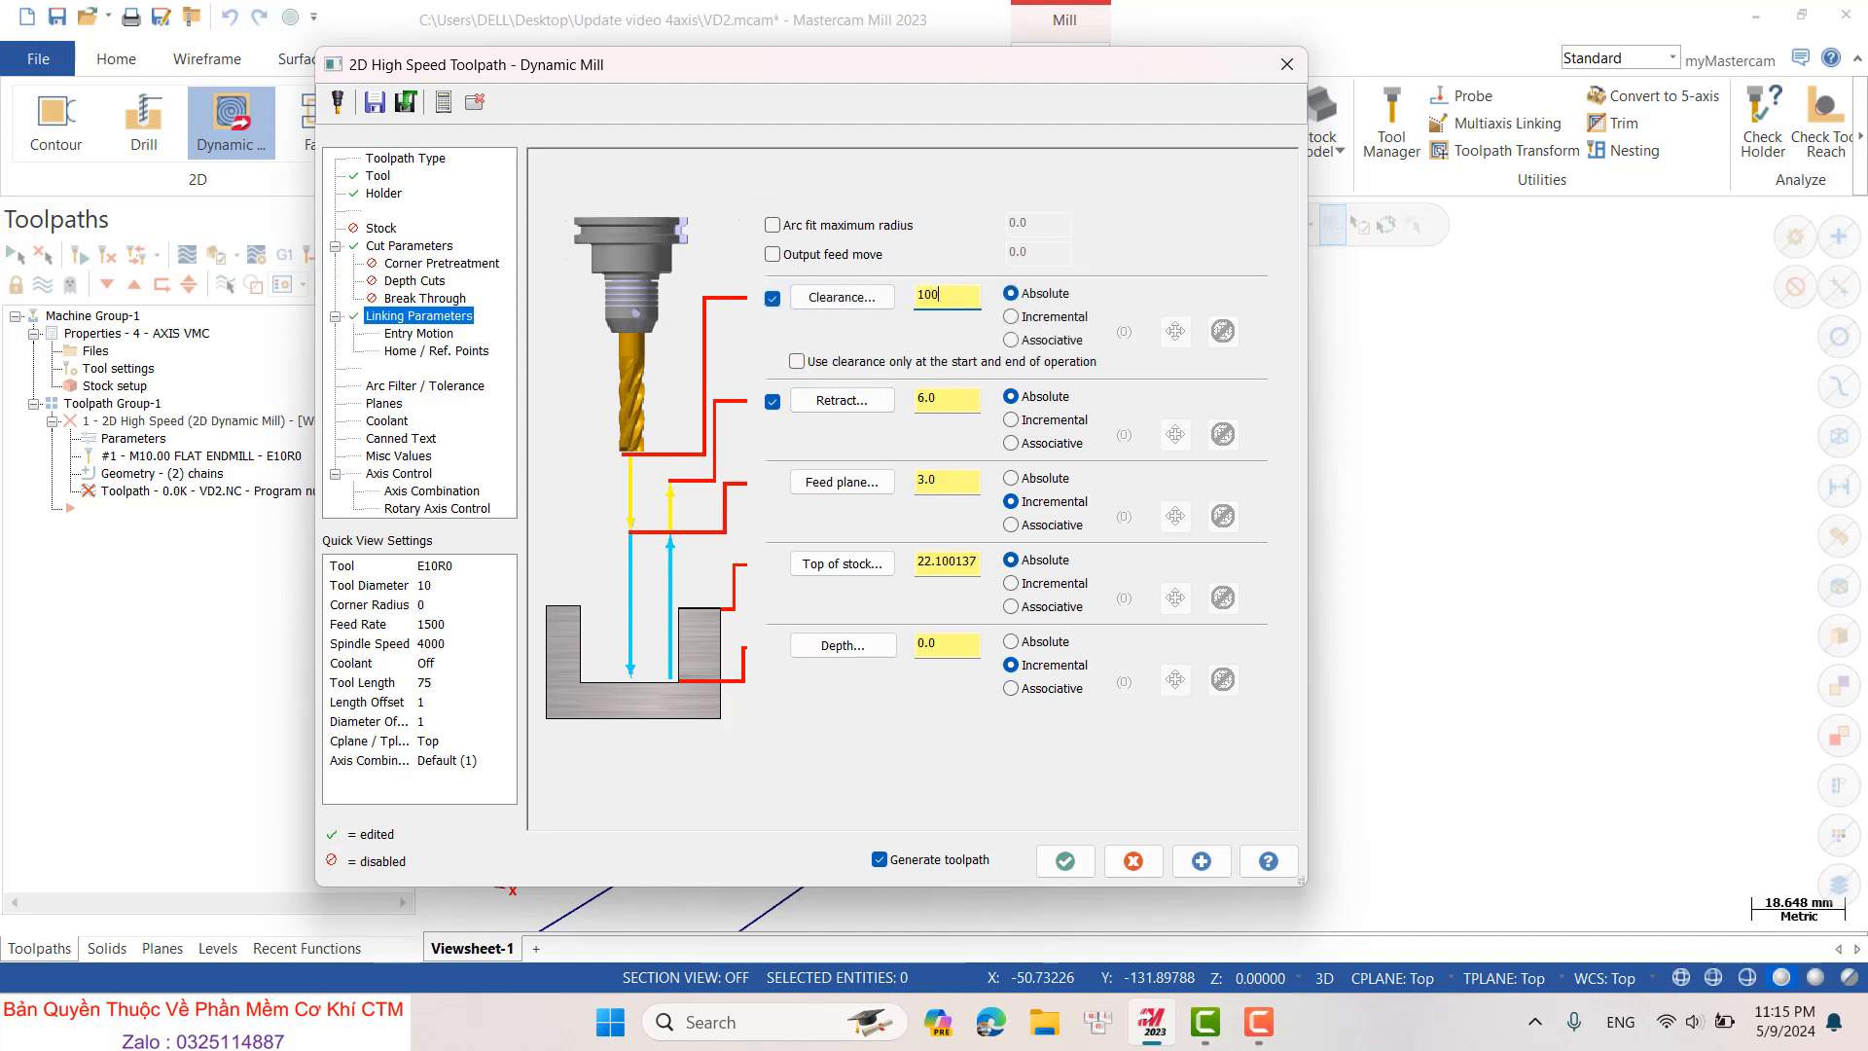
- Switch the top of stock to incremental and set its value to 10
left_click(962, 406)
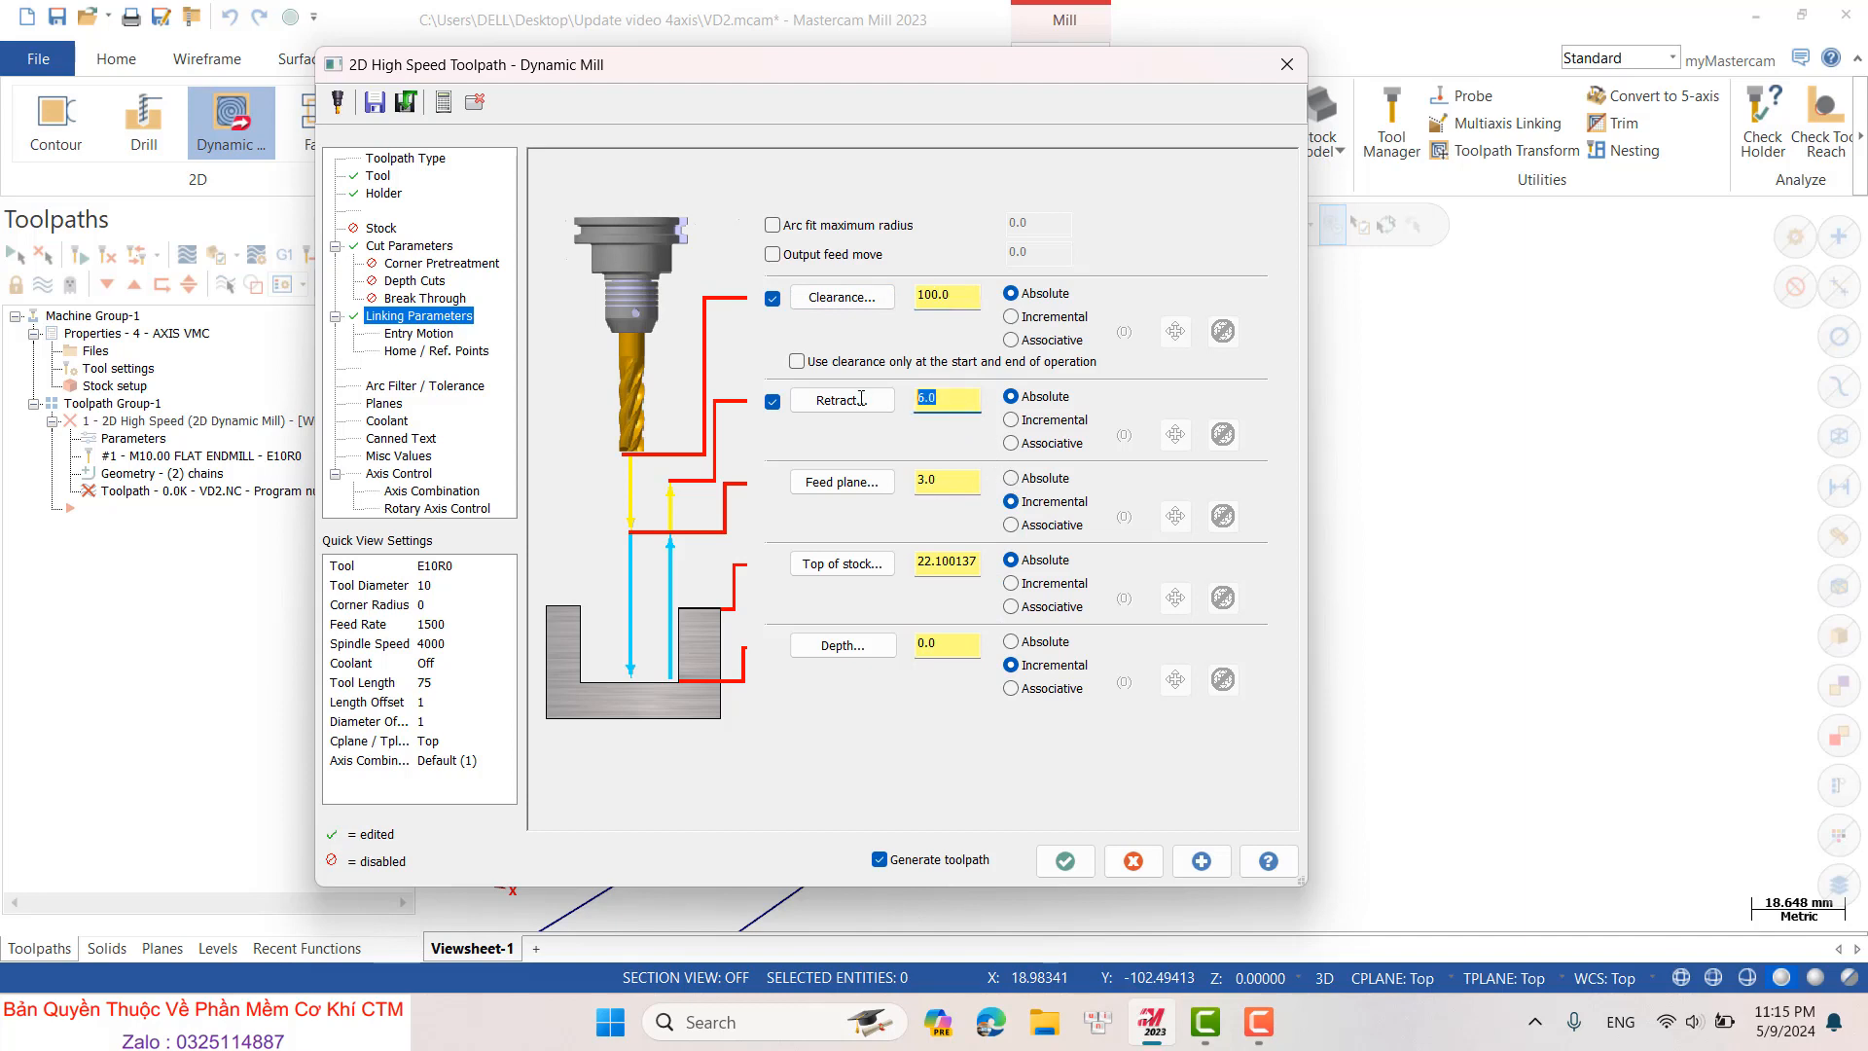
left_click(968, 487)
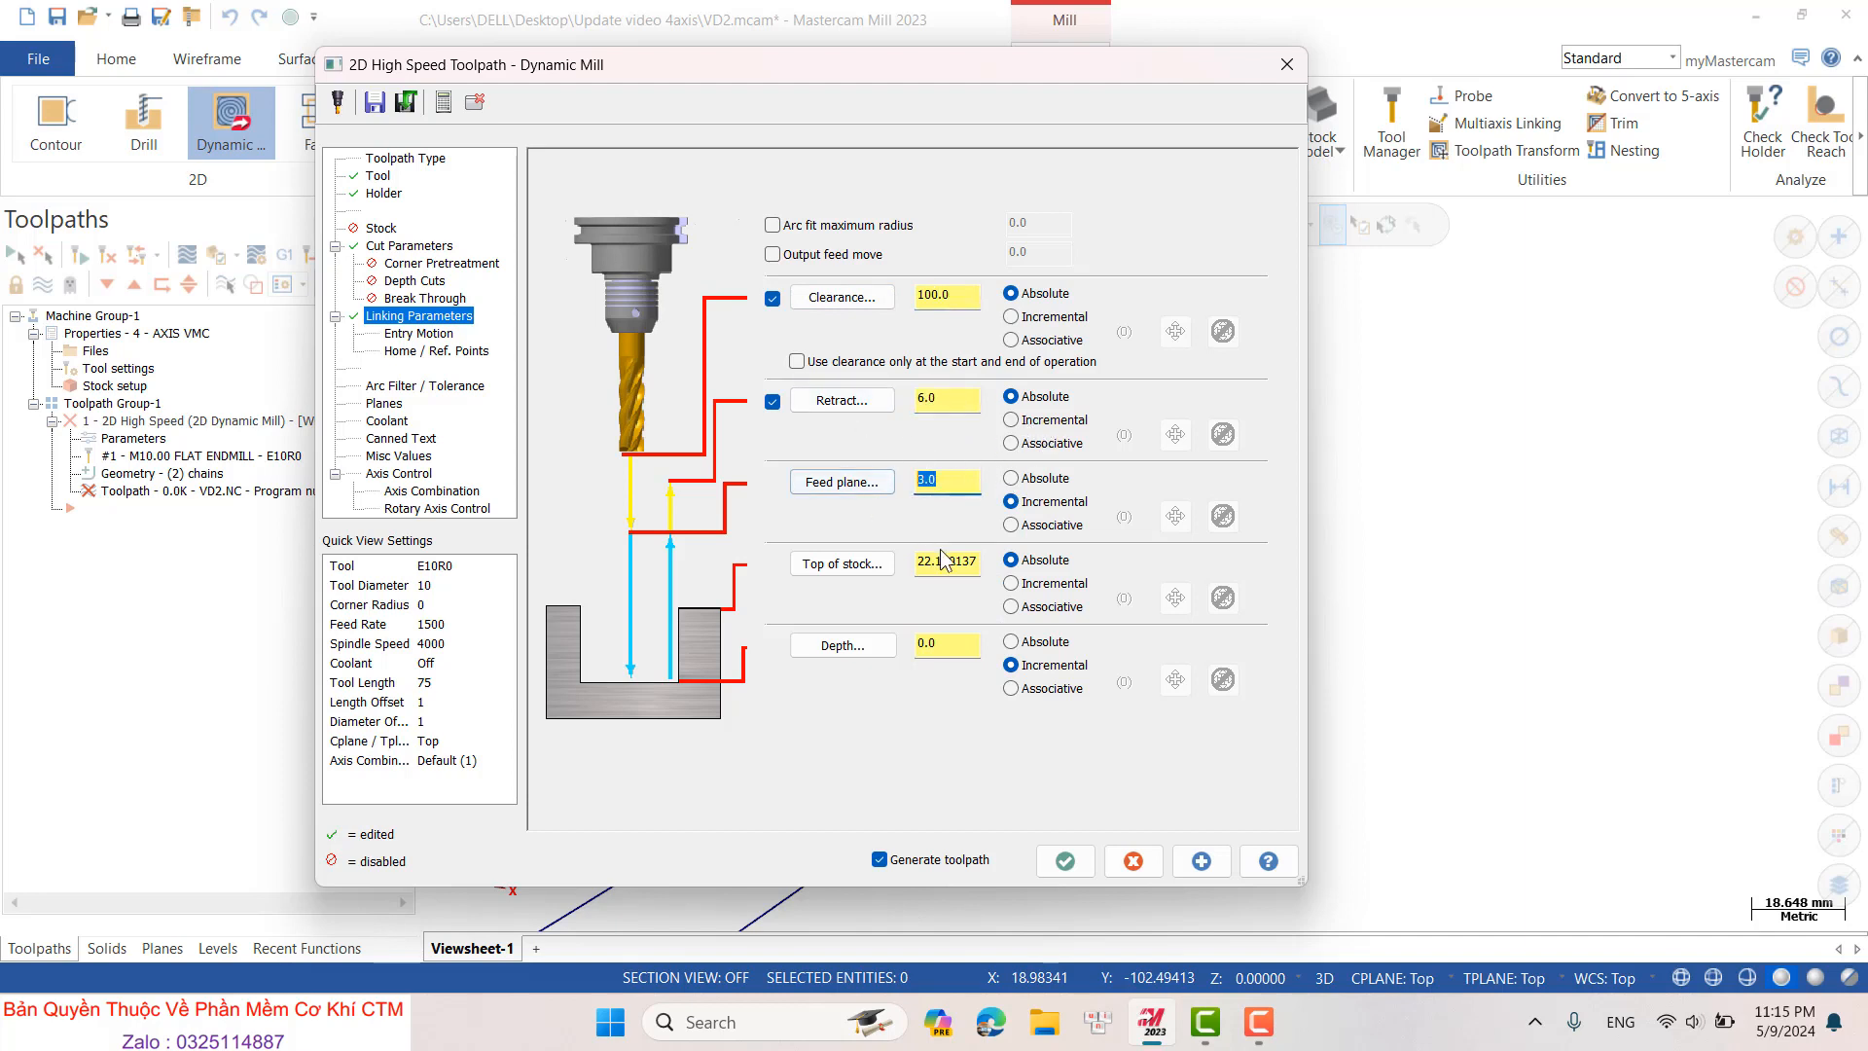
left_click(1036, 586)
left_click(963, 563)
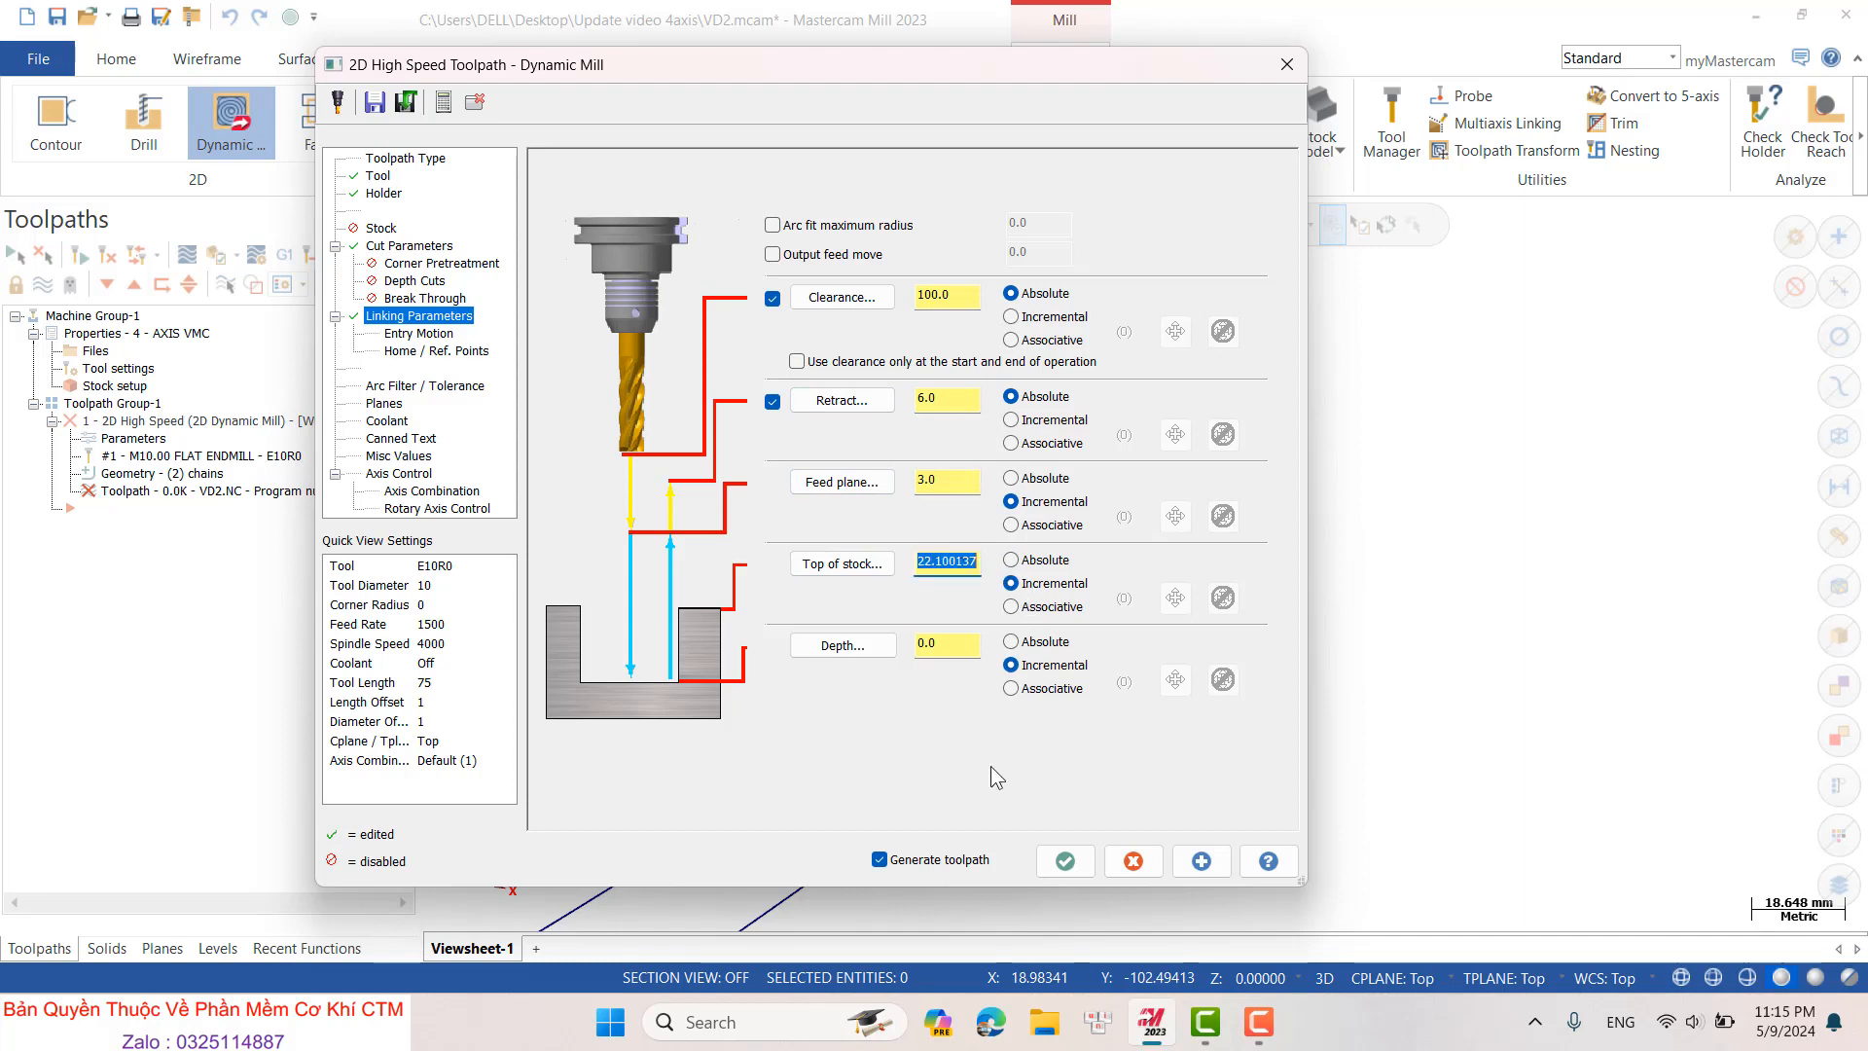
type("10")
key("Return")
- Review the toolpath's helix entry motion, home position, tolerance and plane settings
left_click(434, 334)
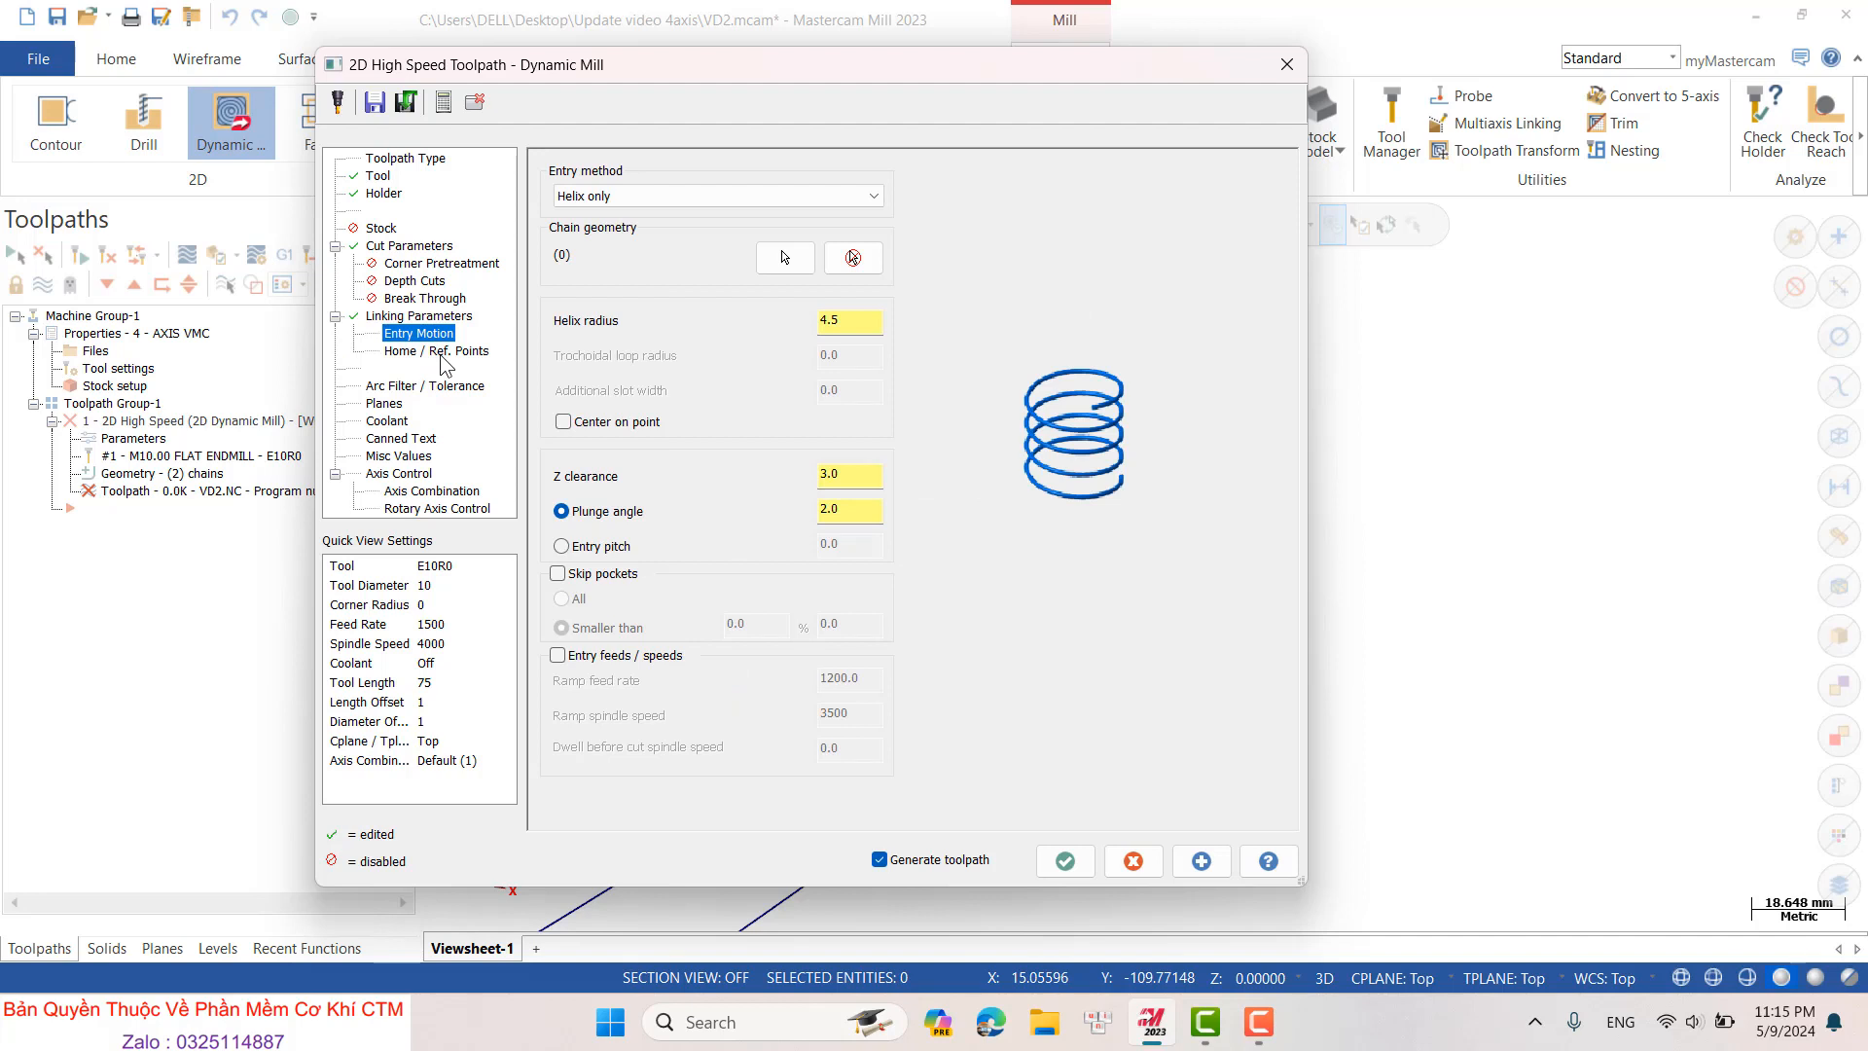
left_click(793, 330)
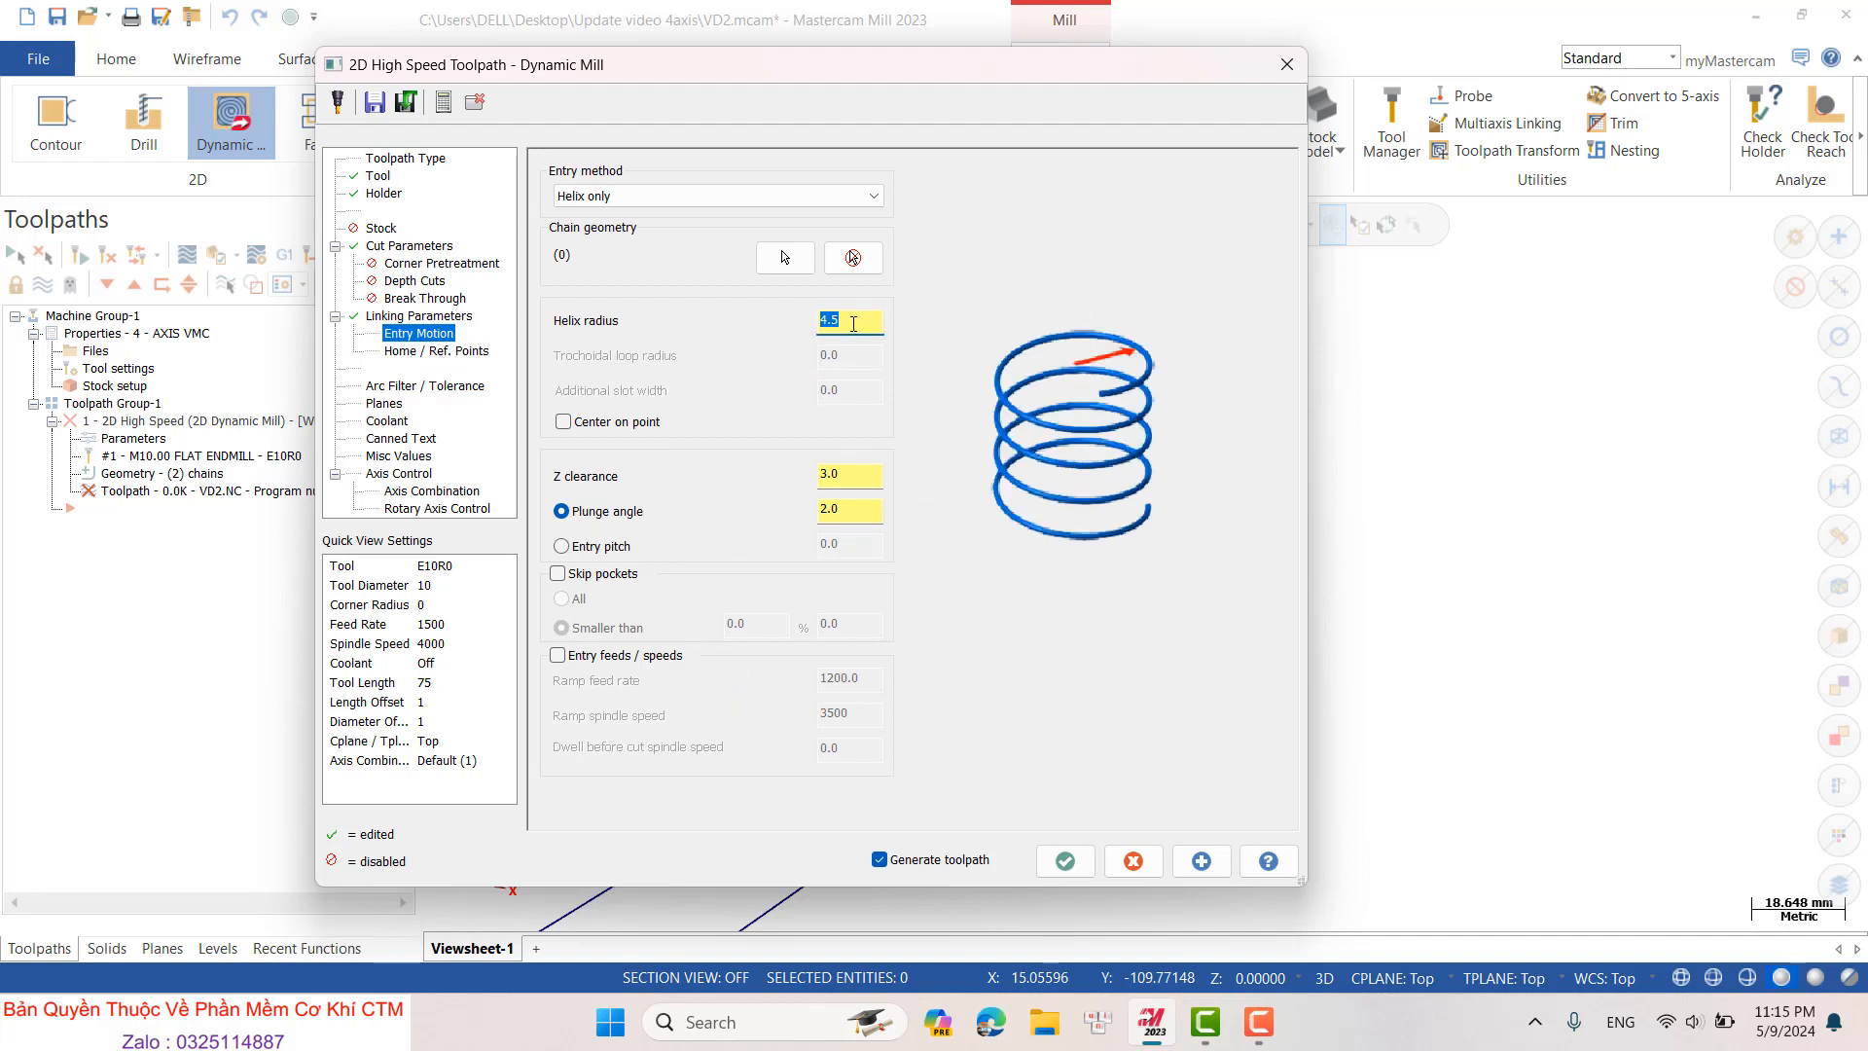
left_click(835, 472)
key("Tab")
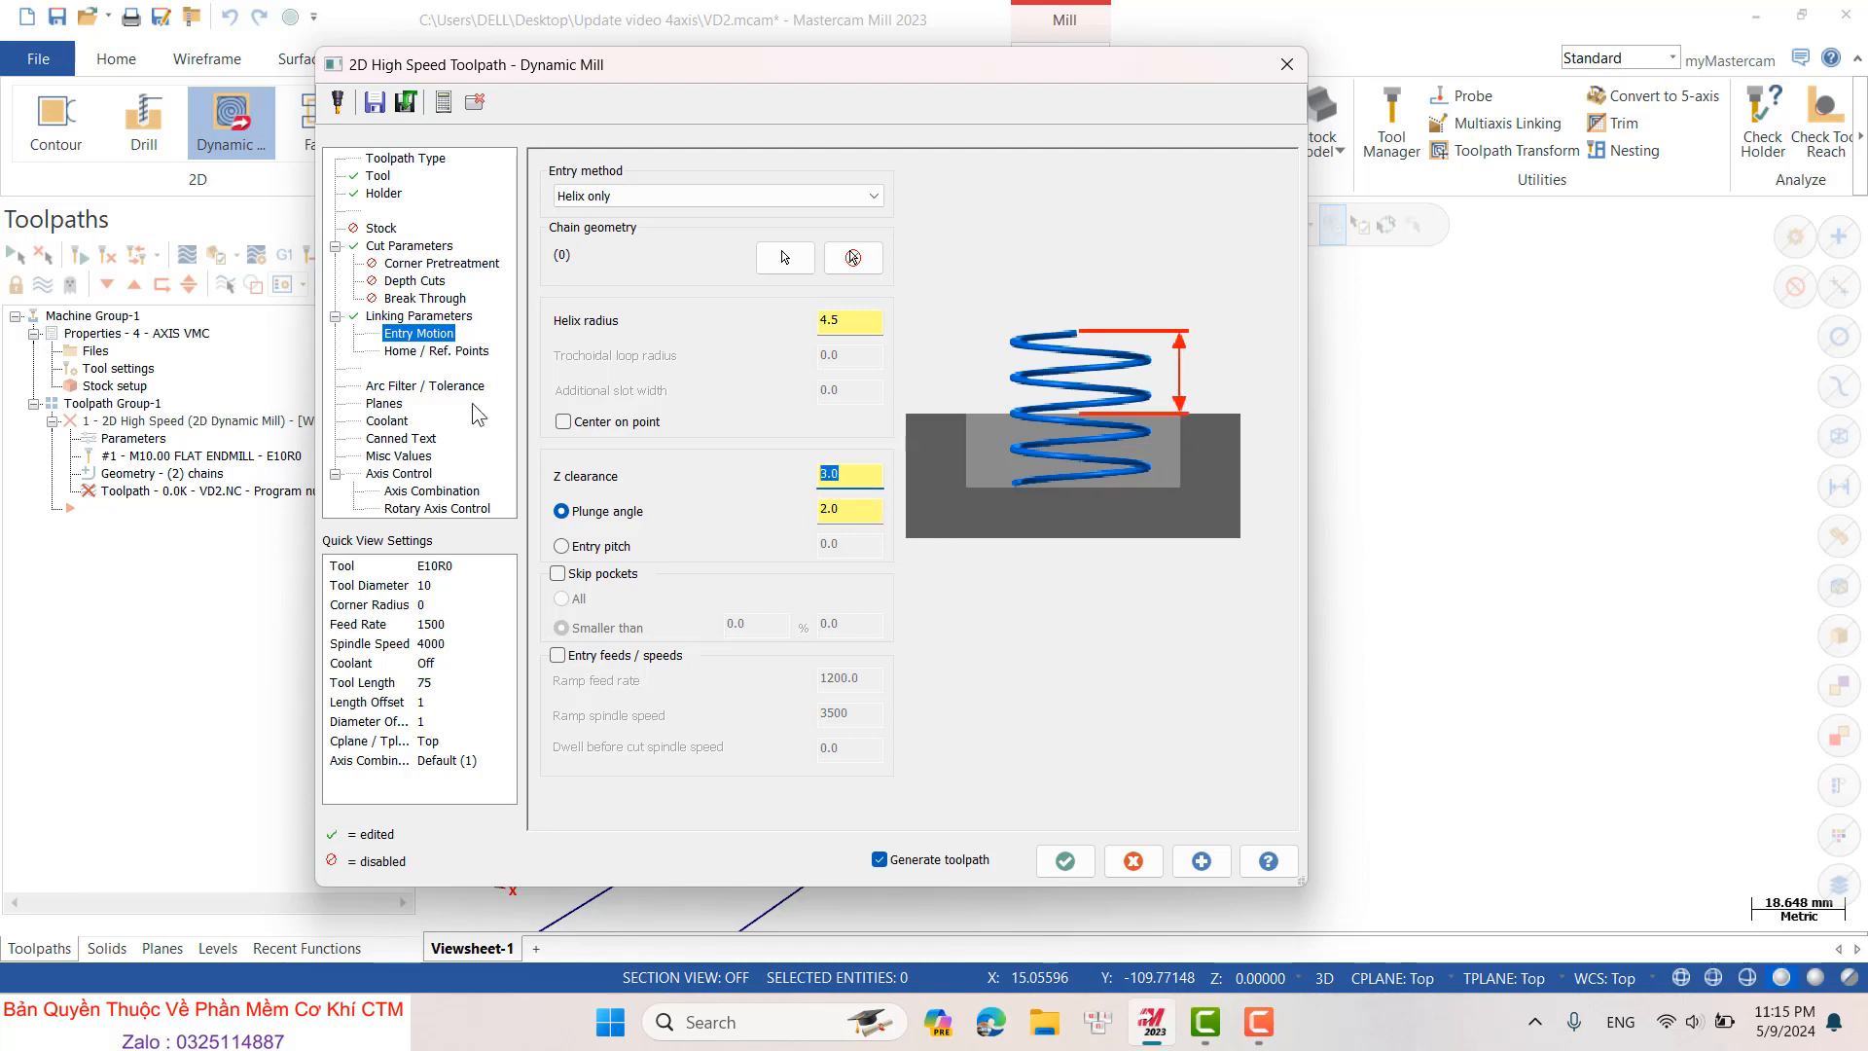
left_click(457, 351)
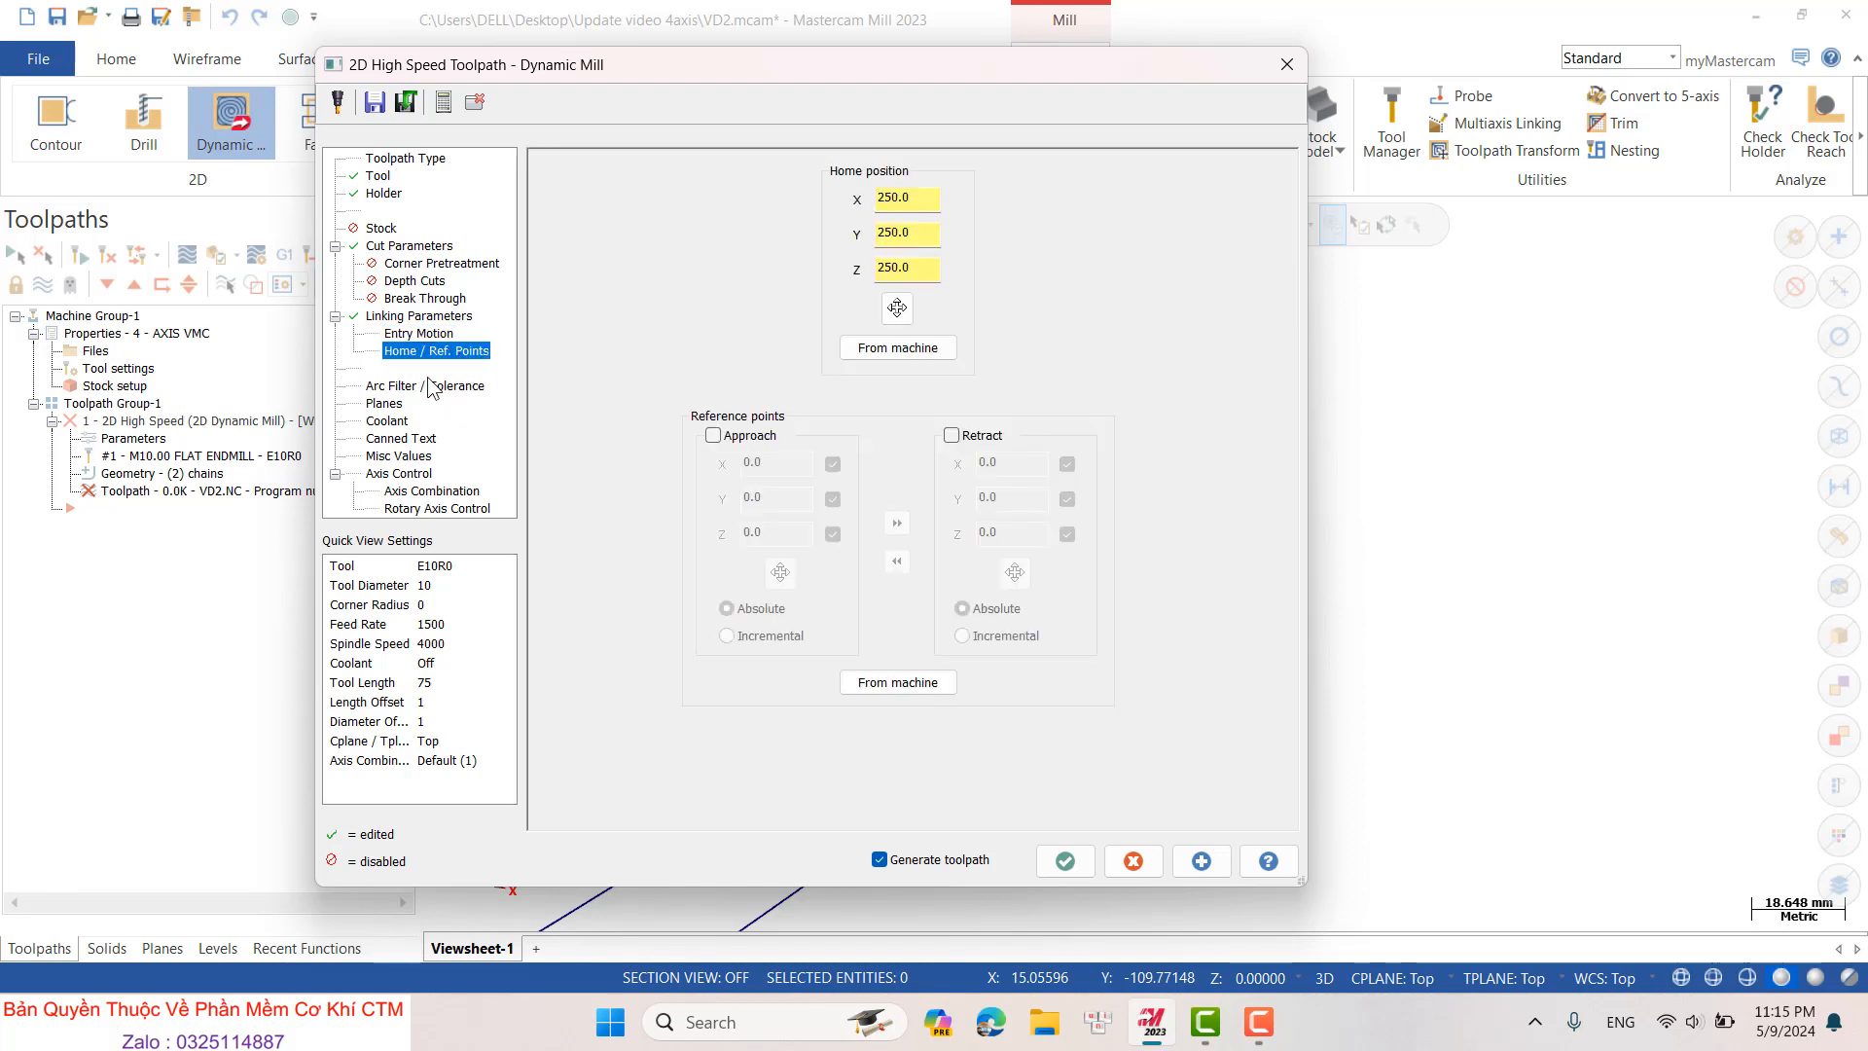
left_click(424, 384)
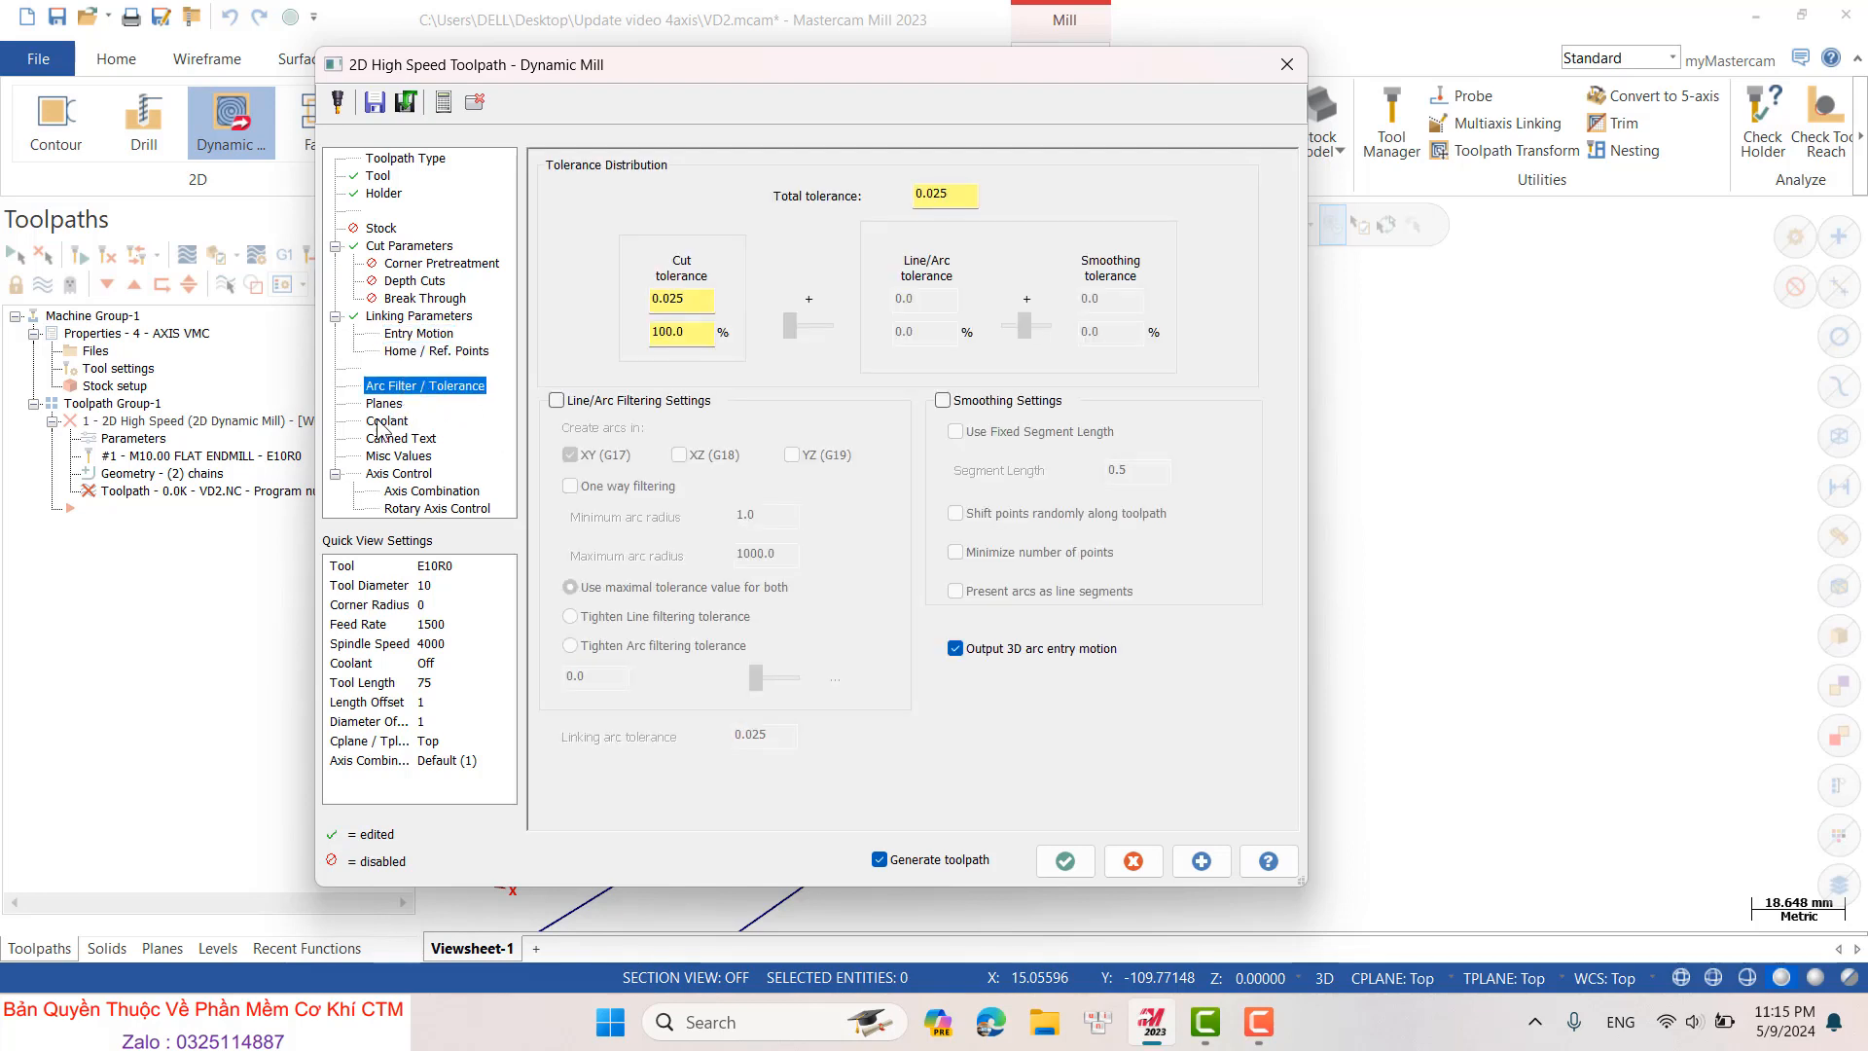
left_click(394, 402)
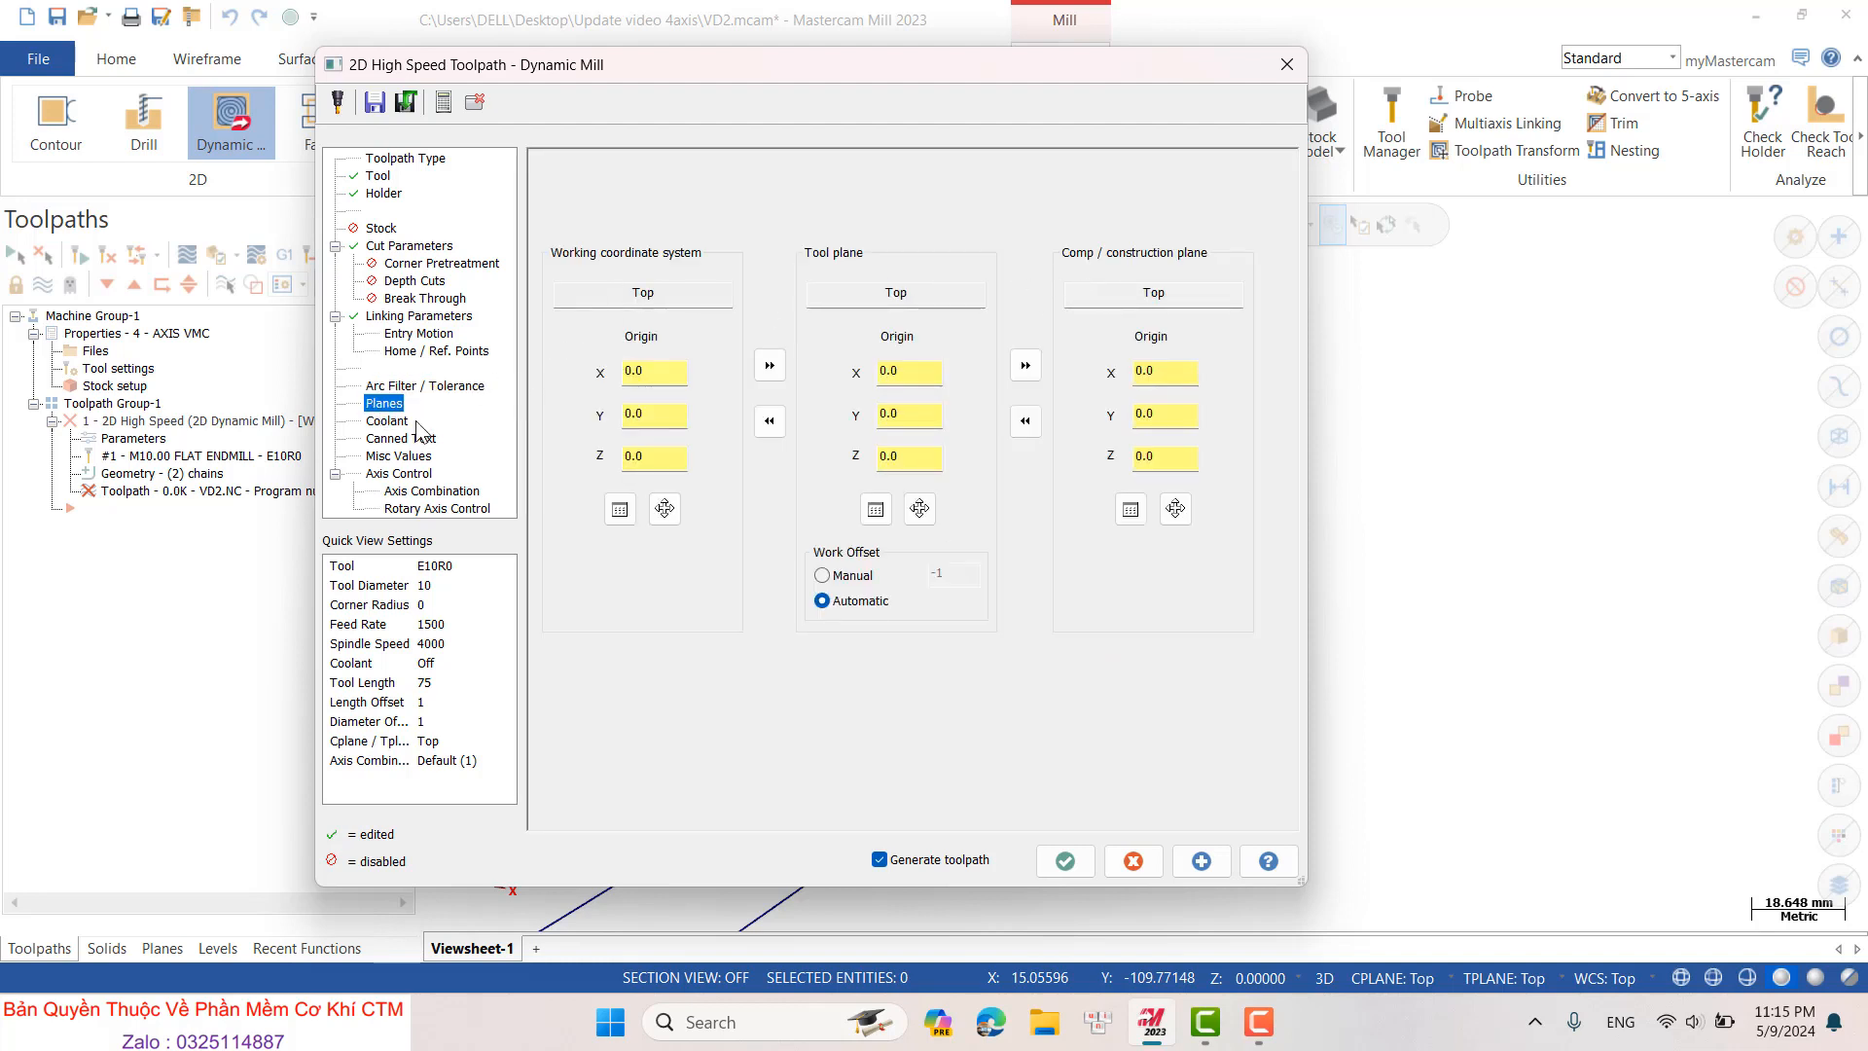
- Set the flood coolant to Off and the mist coolant to On
left_click(414, 421)
left_click(902, 303)
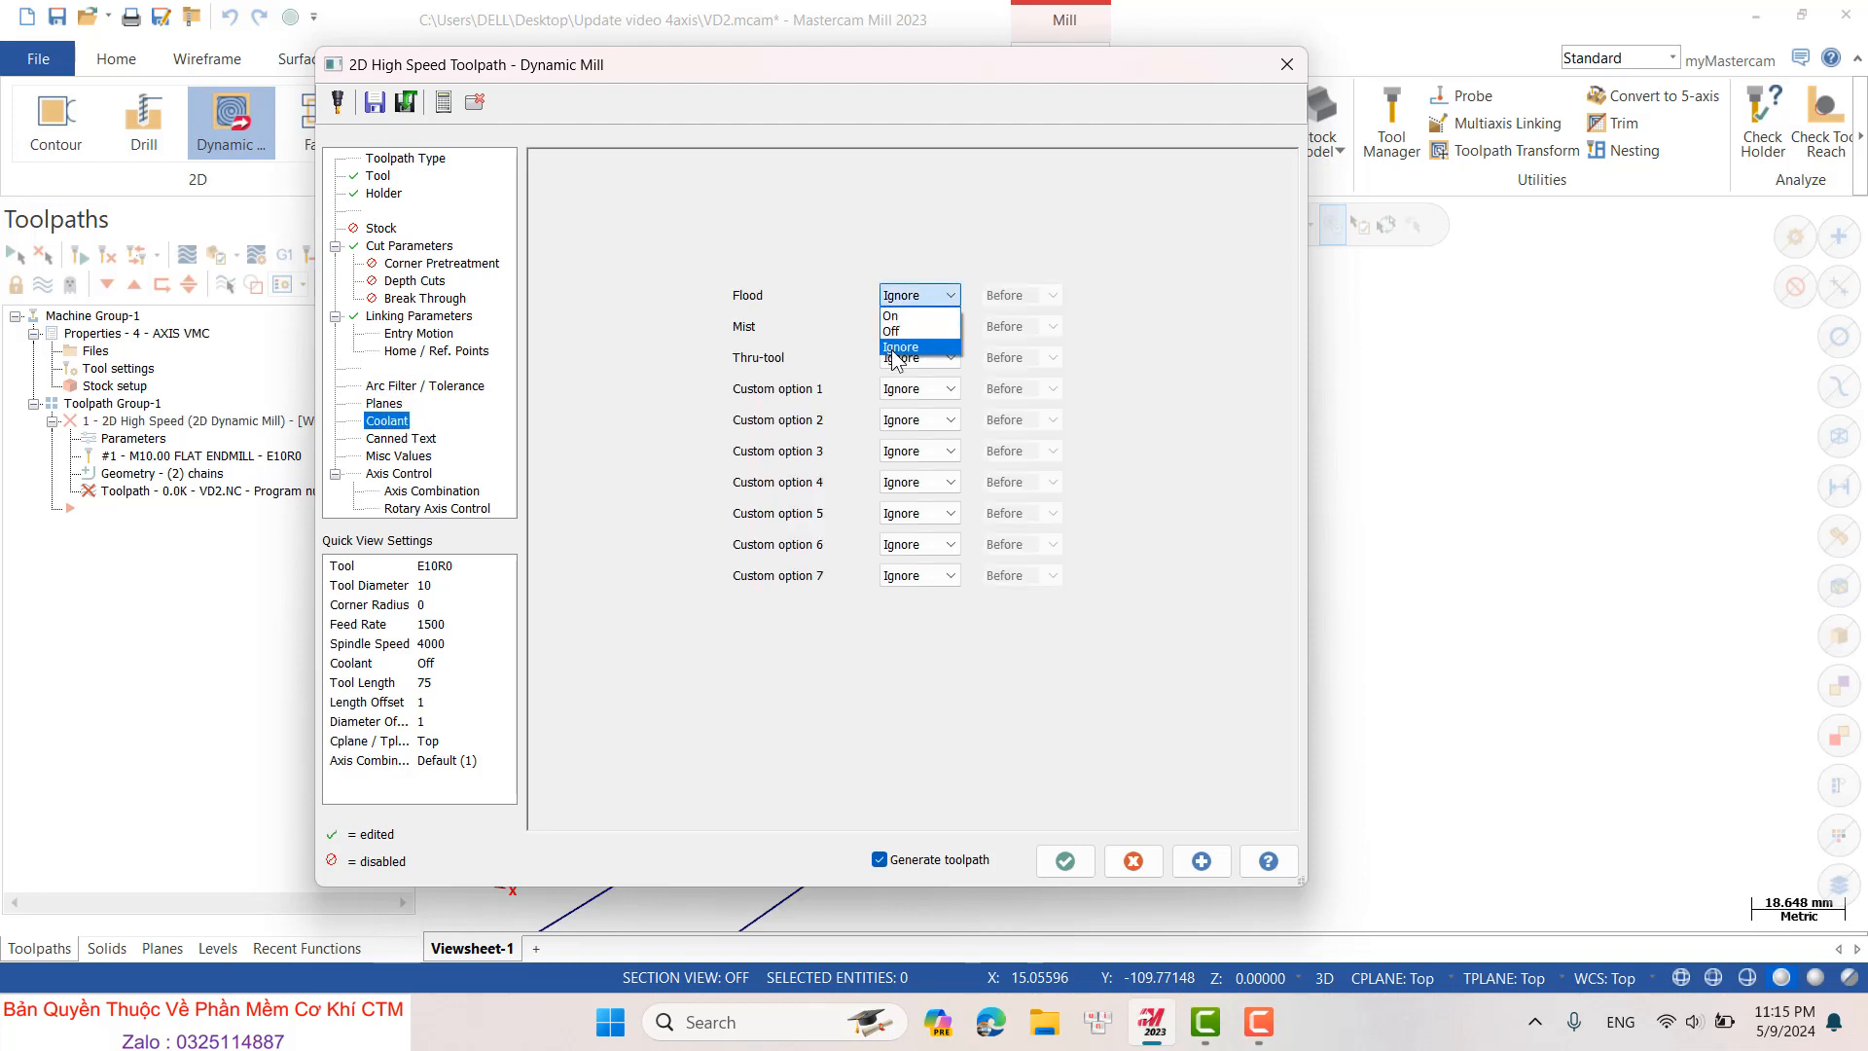
left_click(893, 331)
left_click(895, 327)
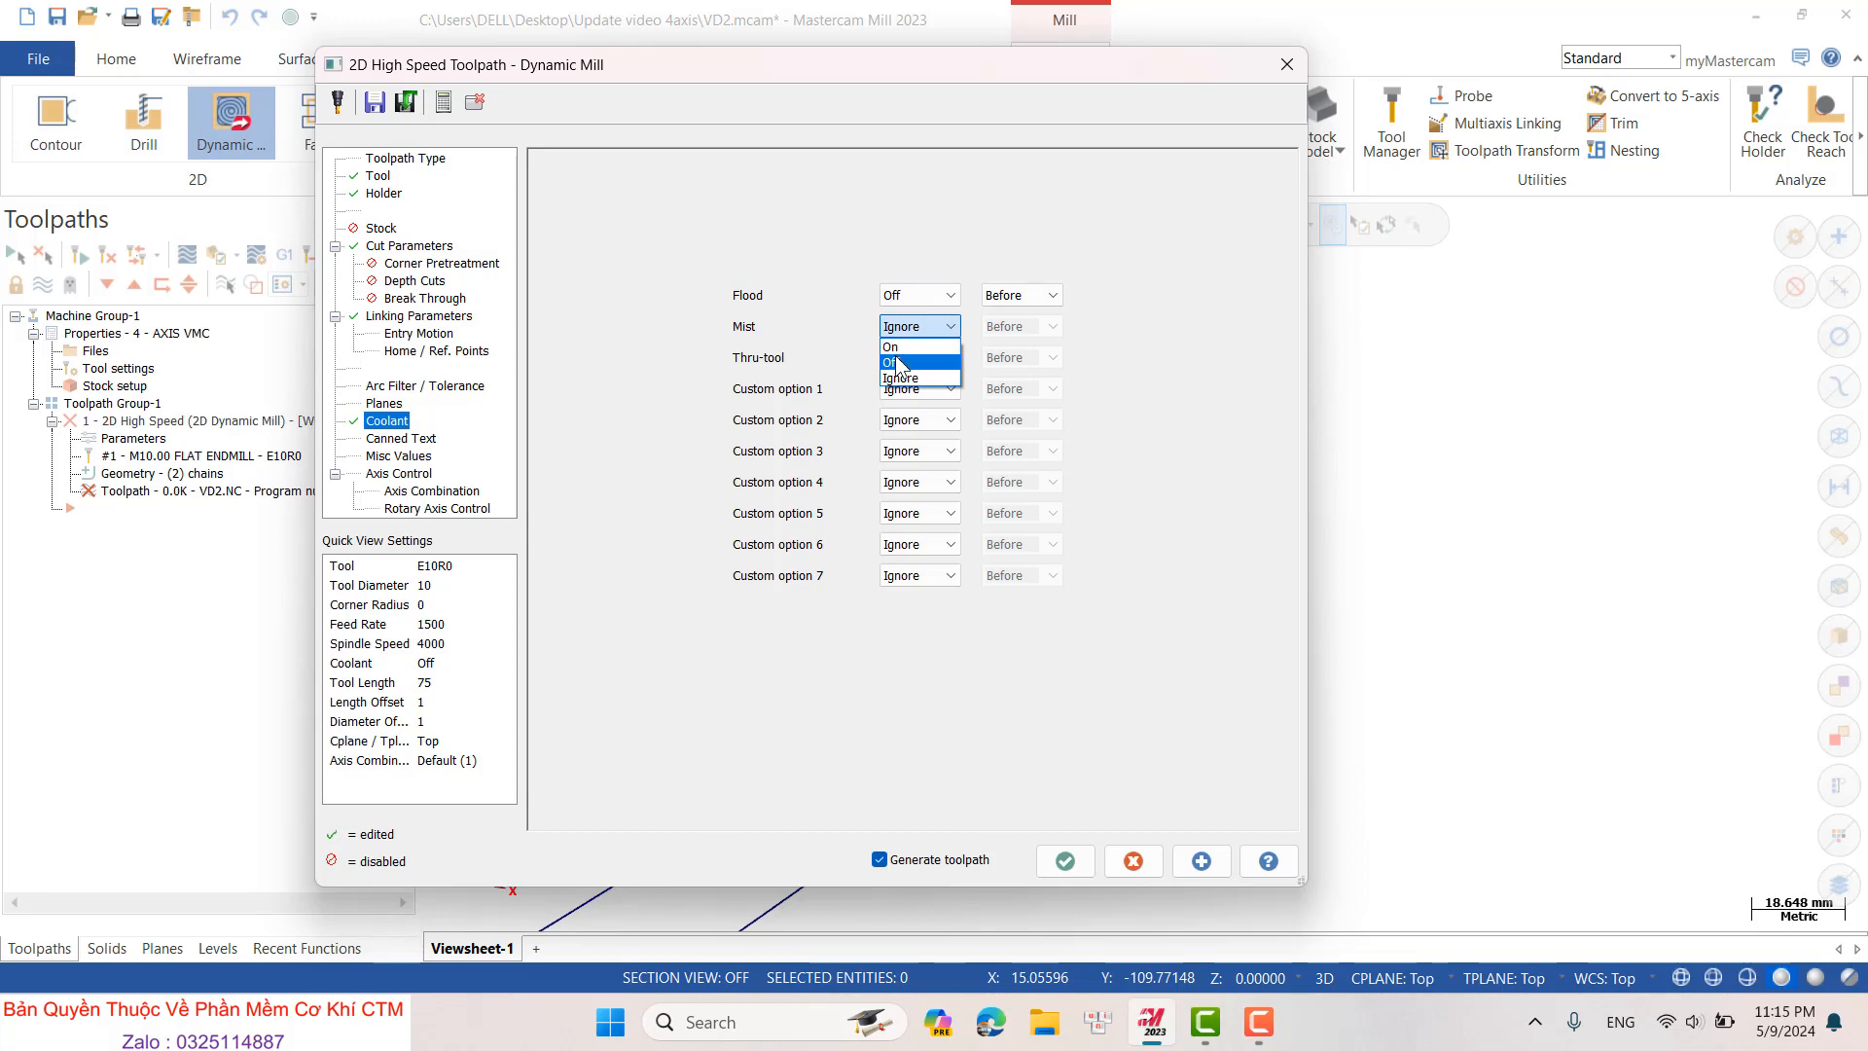
left_click(890, 347)
- Set the toolpath's rotary axis control to axis substitution of the Y axis with CW rotation direction
left_click(421, 439)
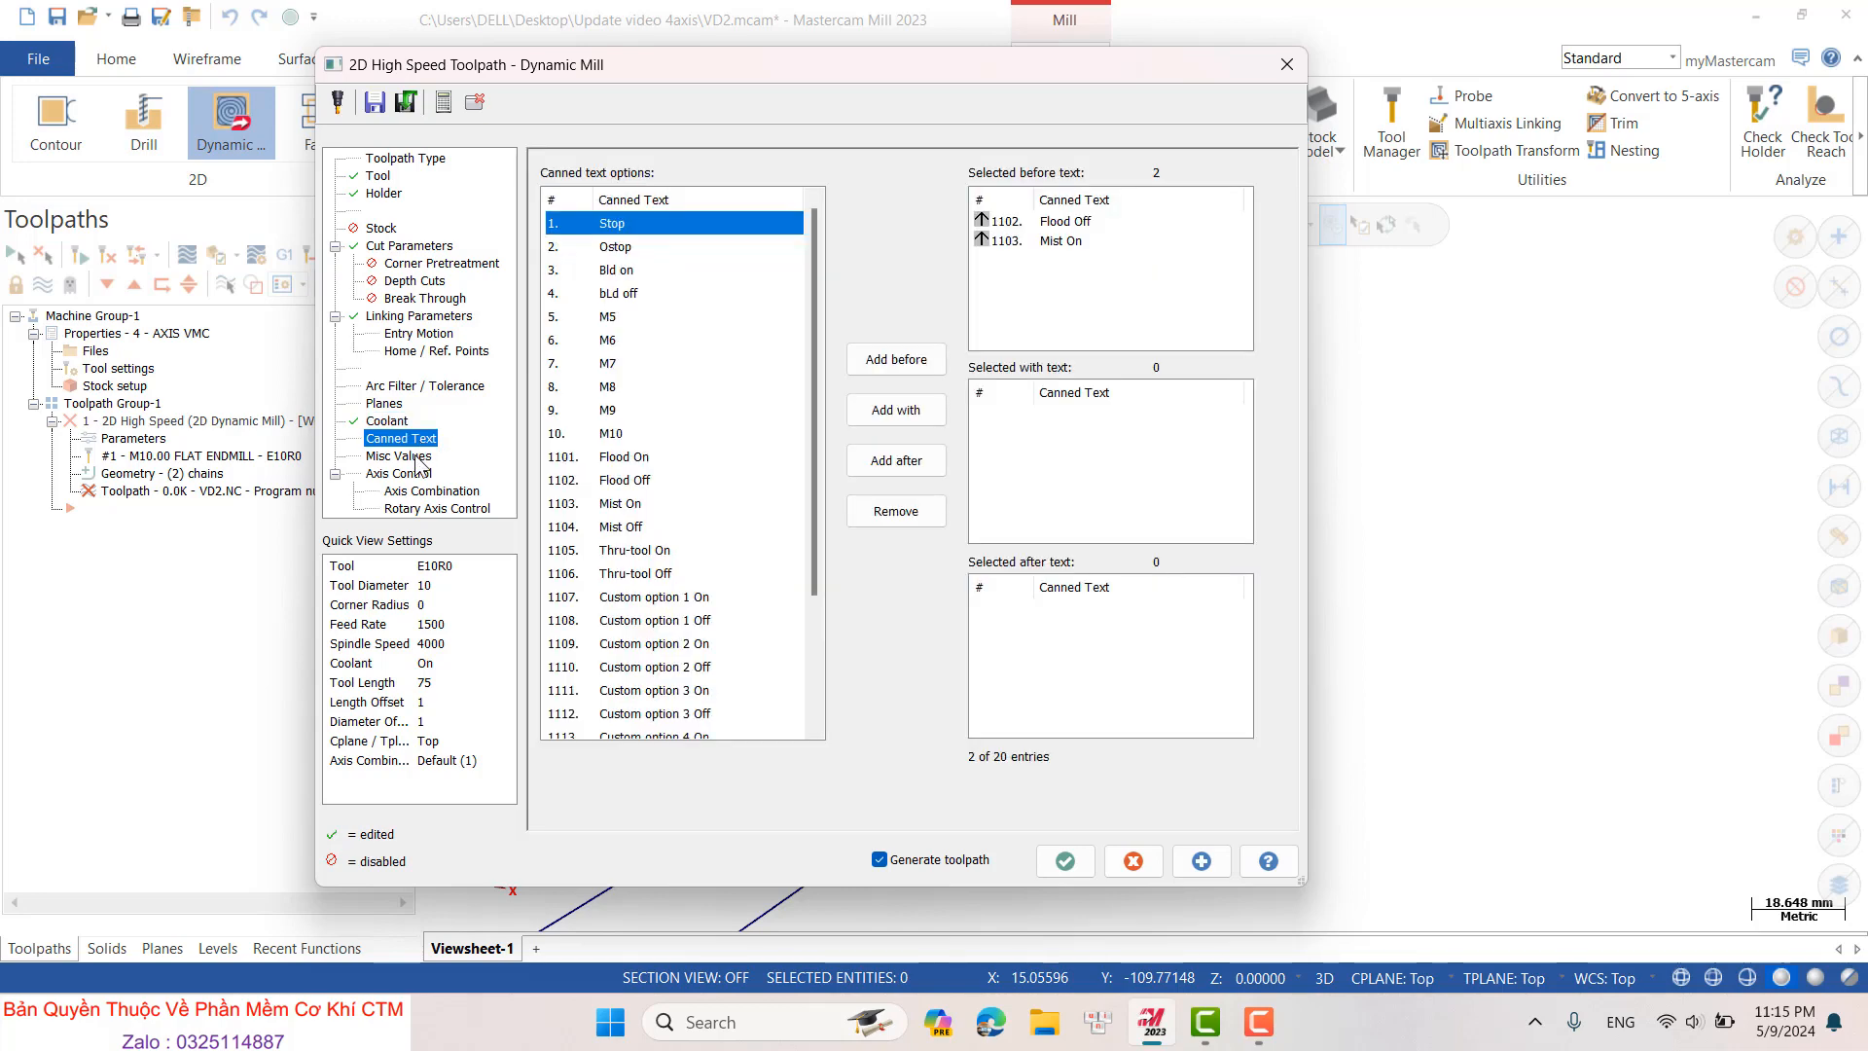
left_click(416, 457)
left_click(417, 473)
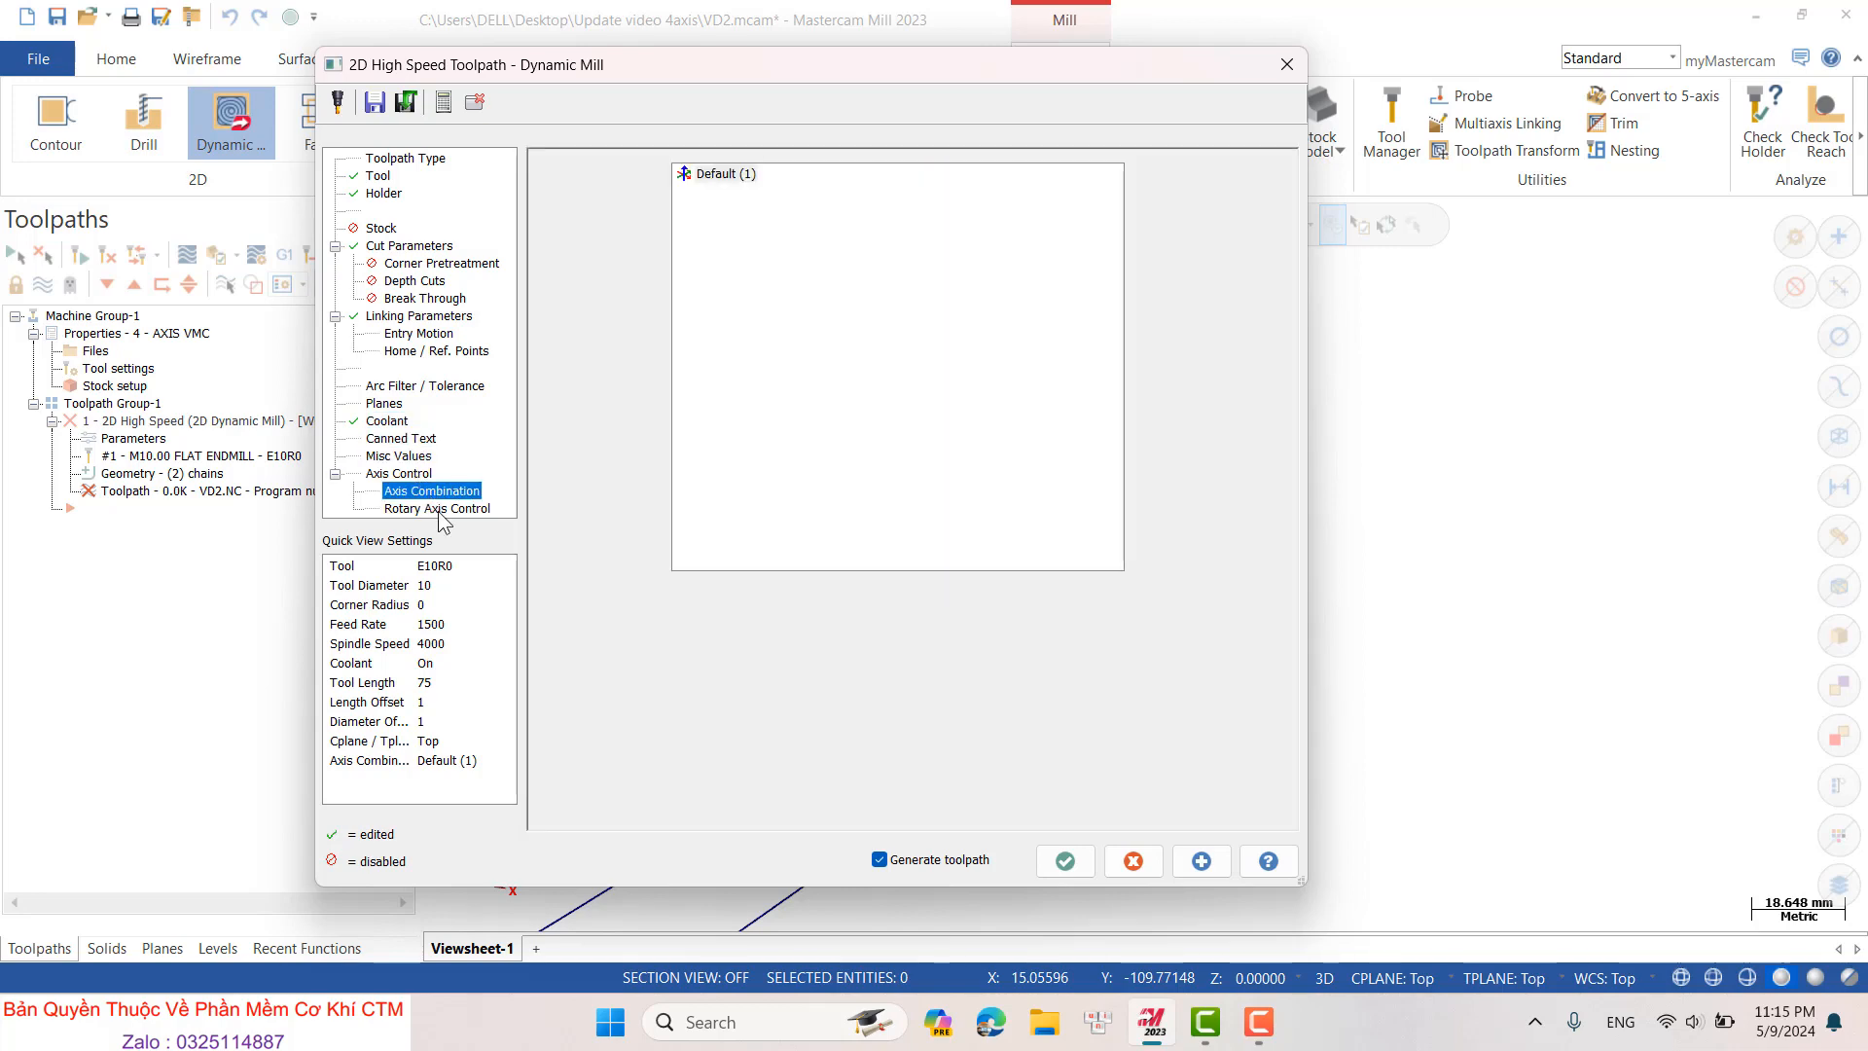
left_click(439, 509)
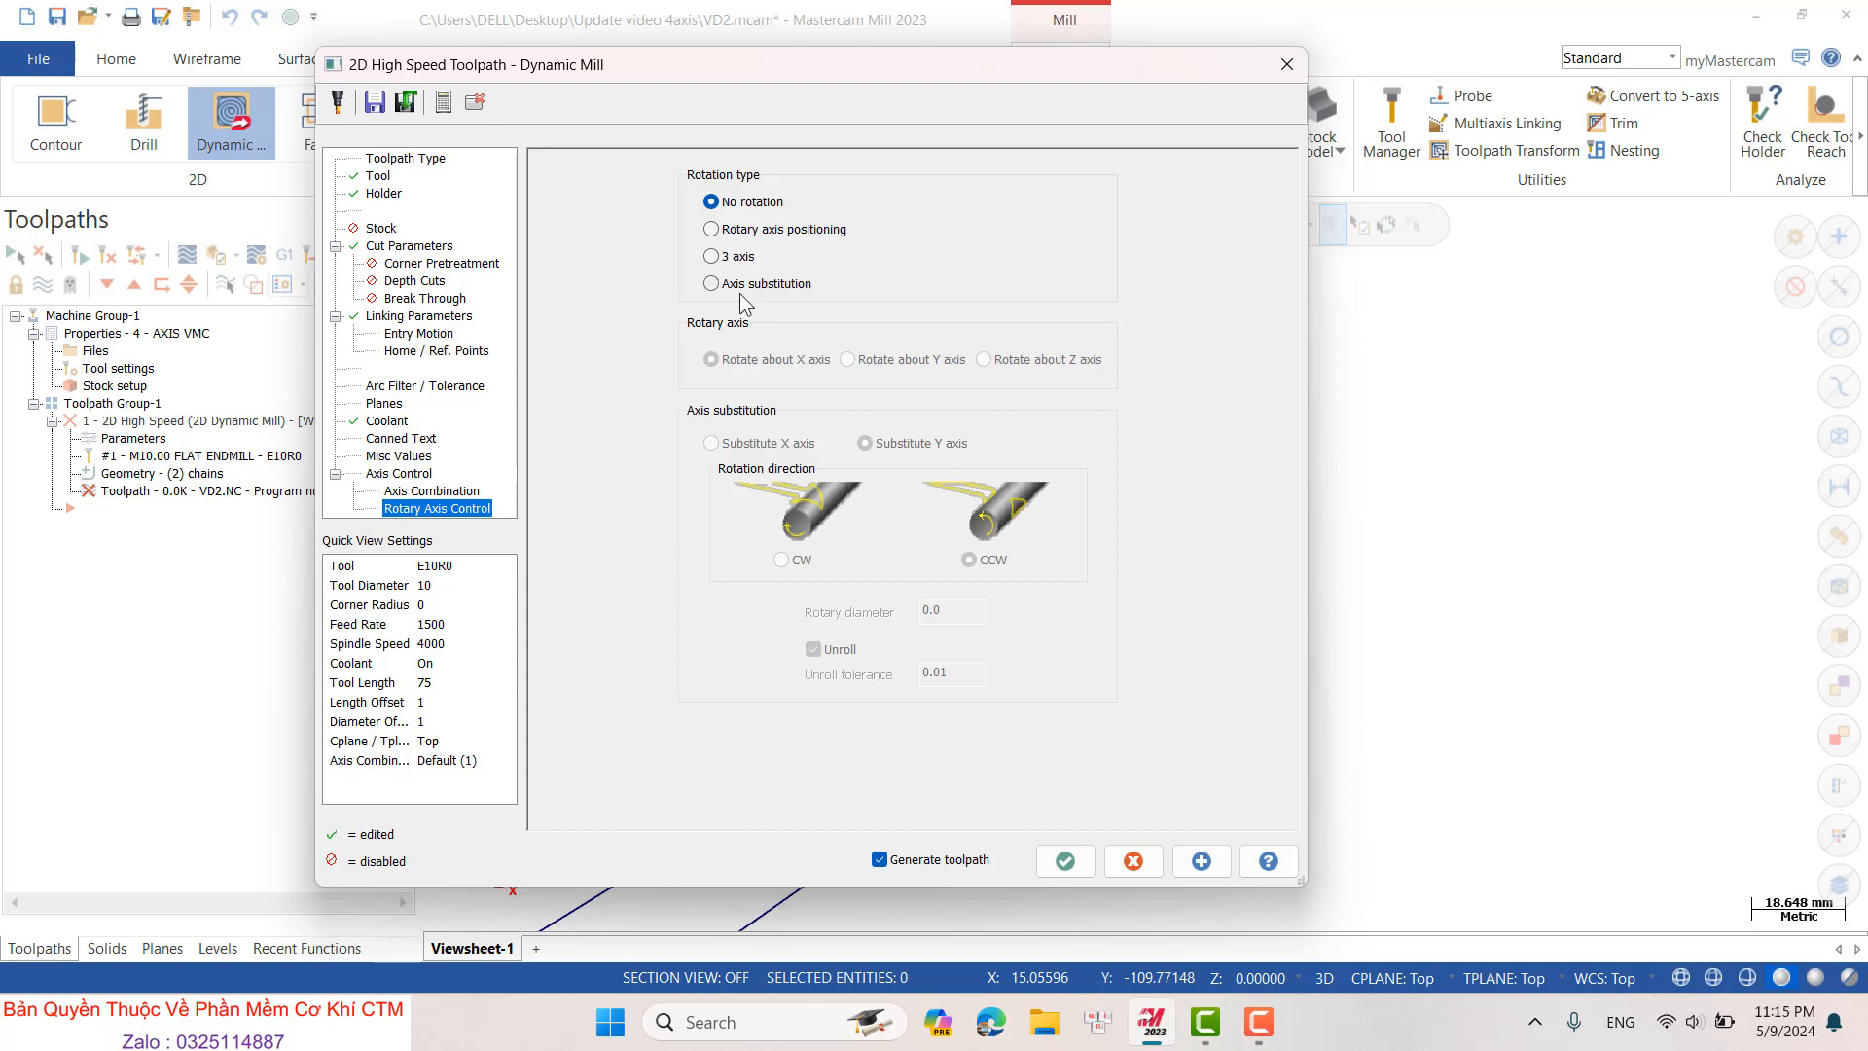
left_click(711, 284)
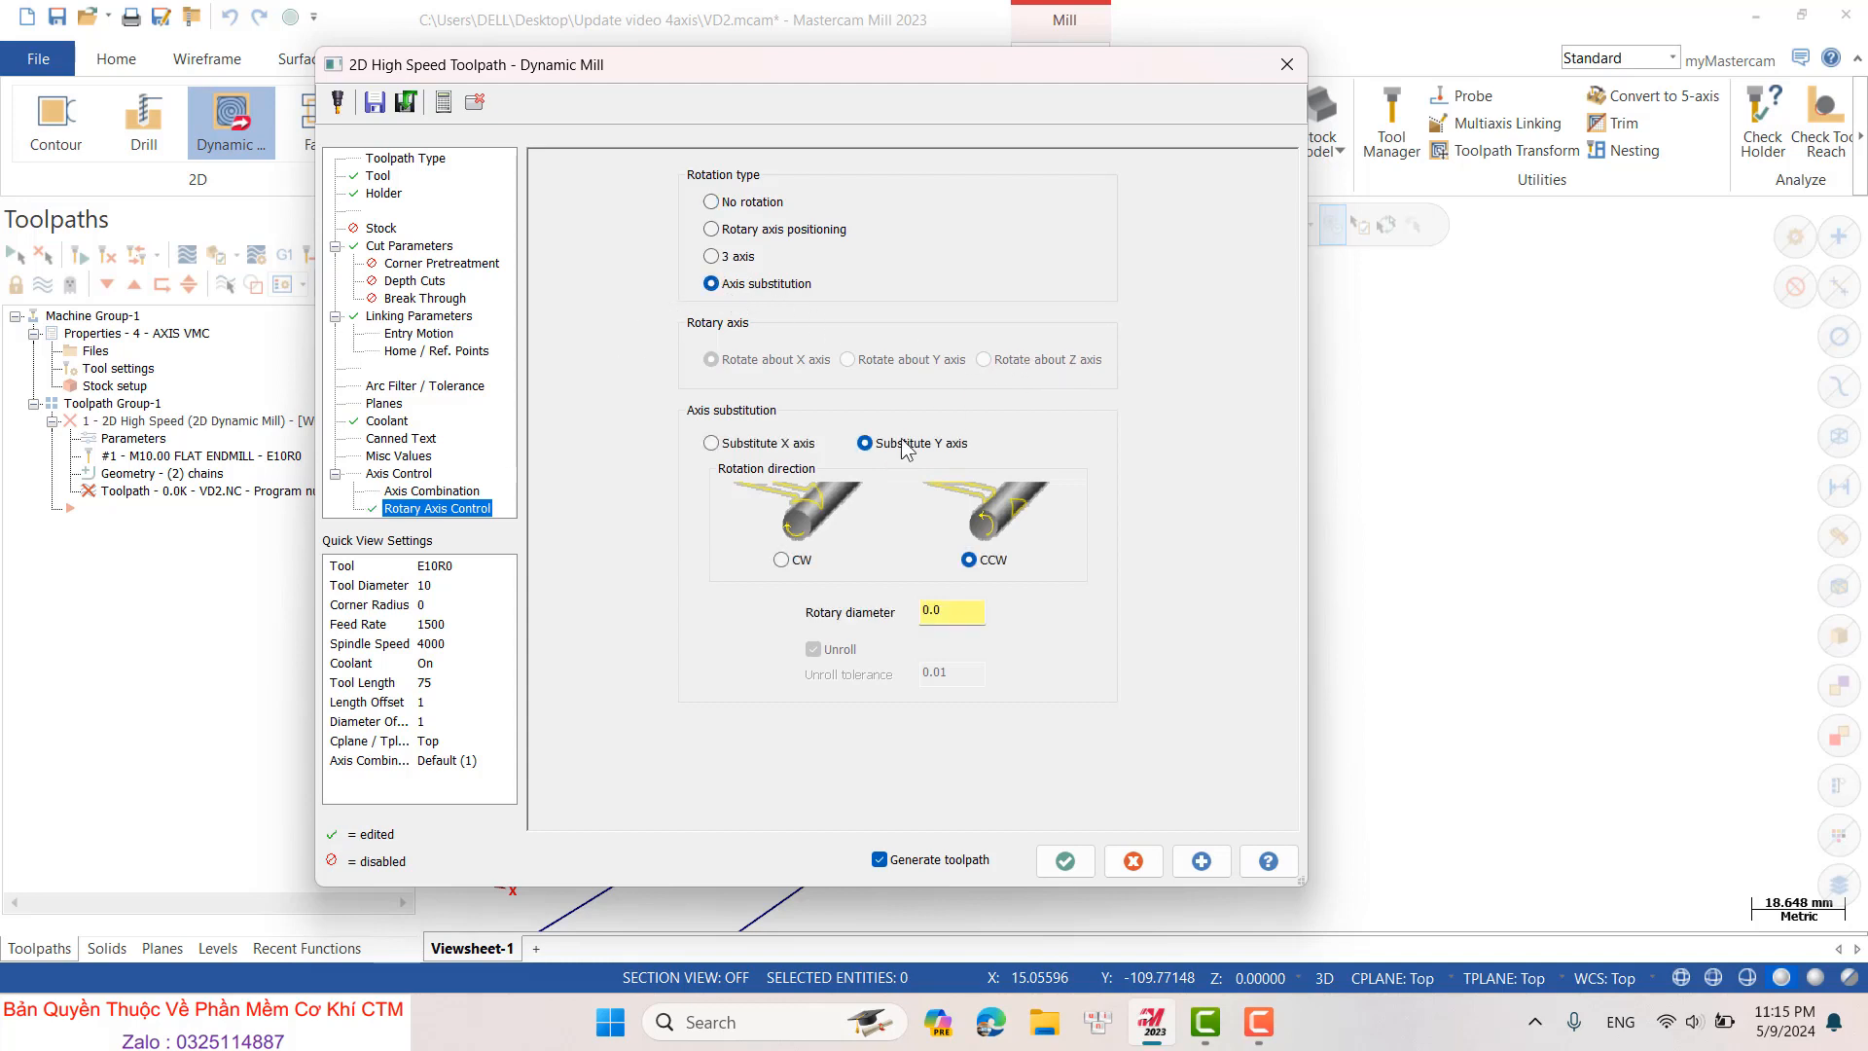
left_click(782, 560)
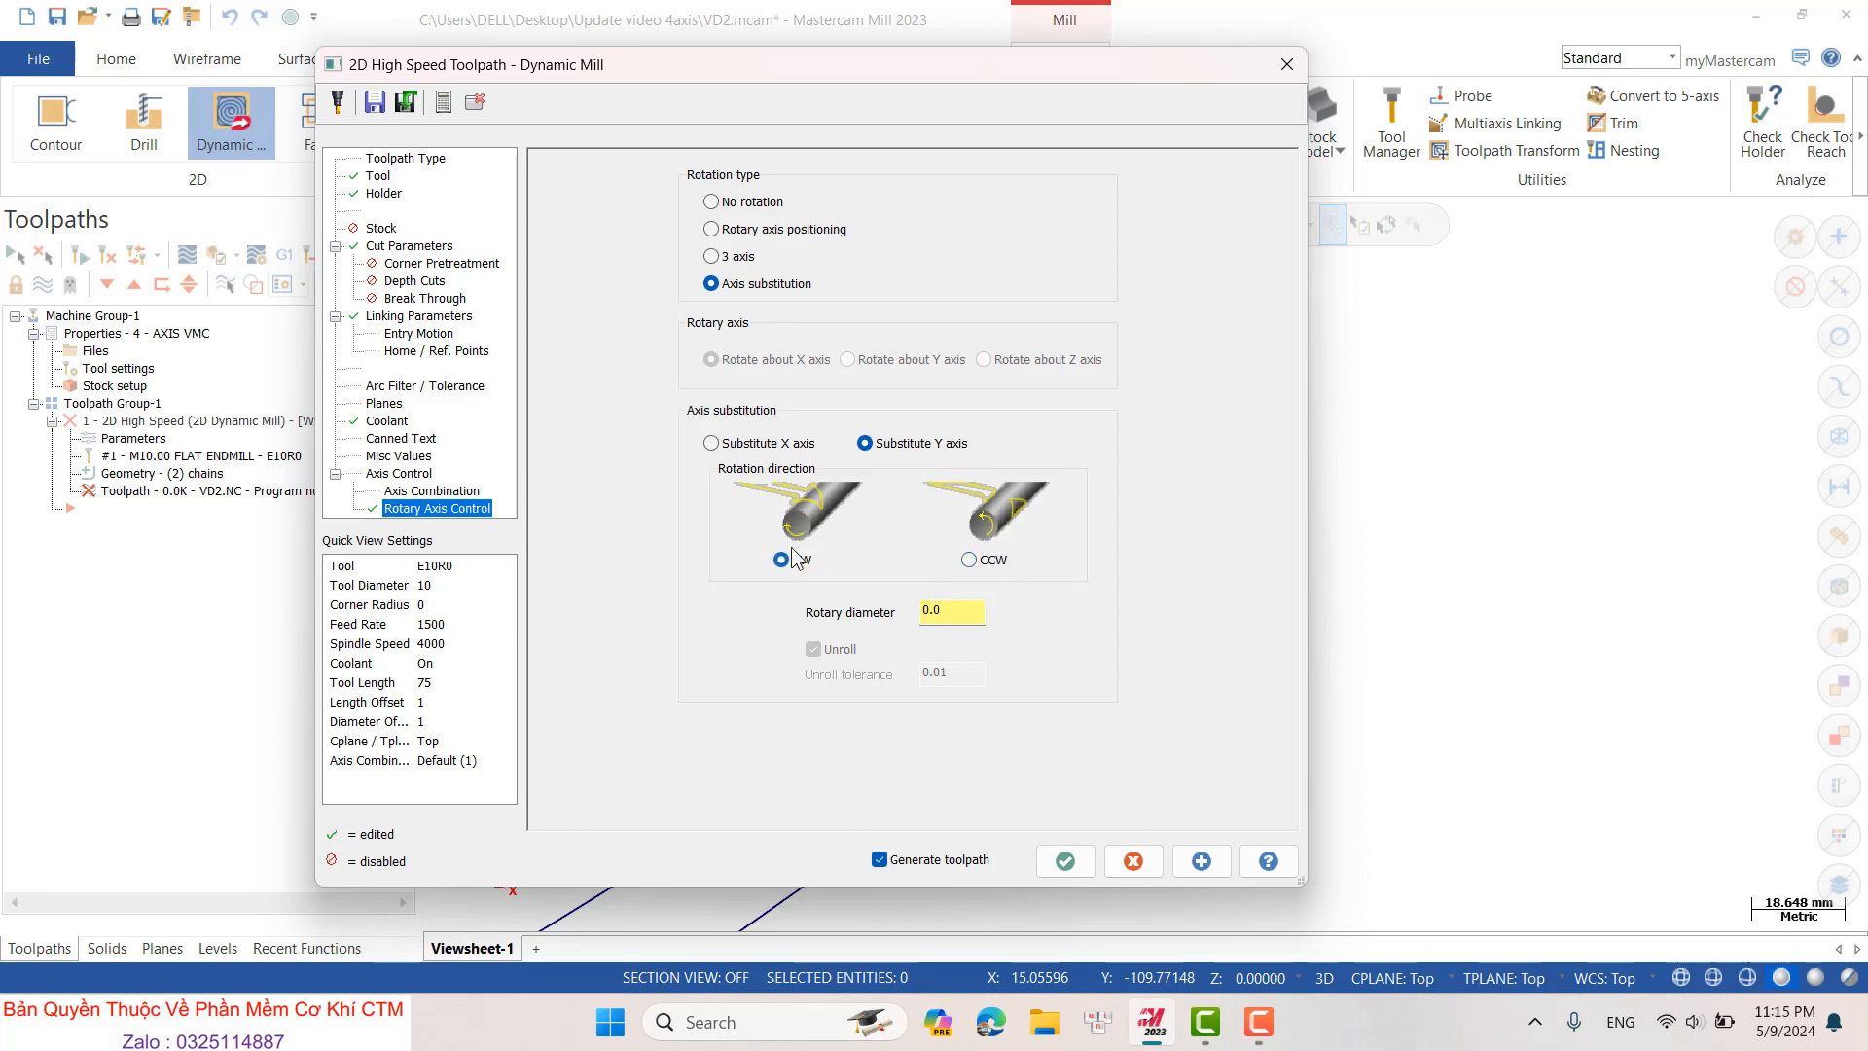
- Set the rotary diameter to 25.4 from the arc at the screw core's end and generate the toolpath
right_click(954, 610)
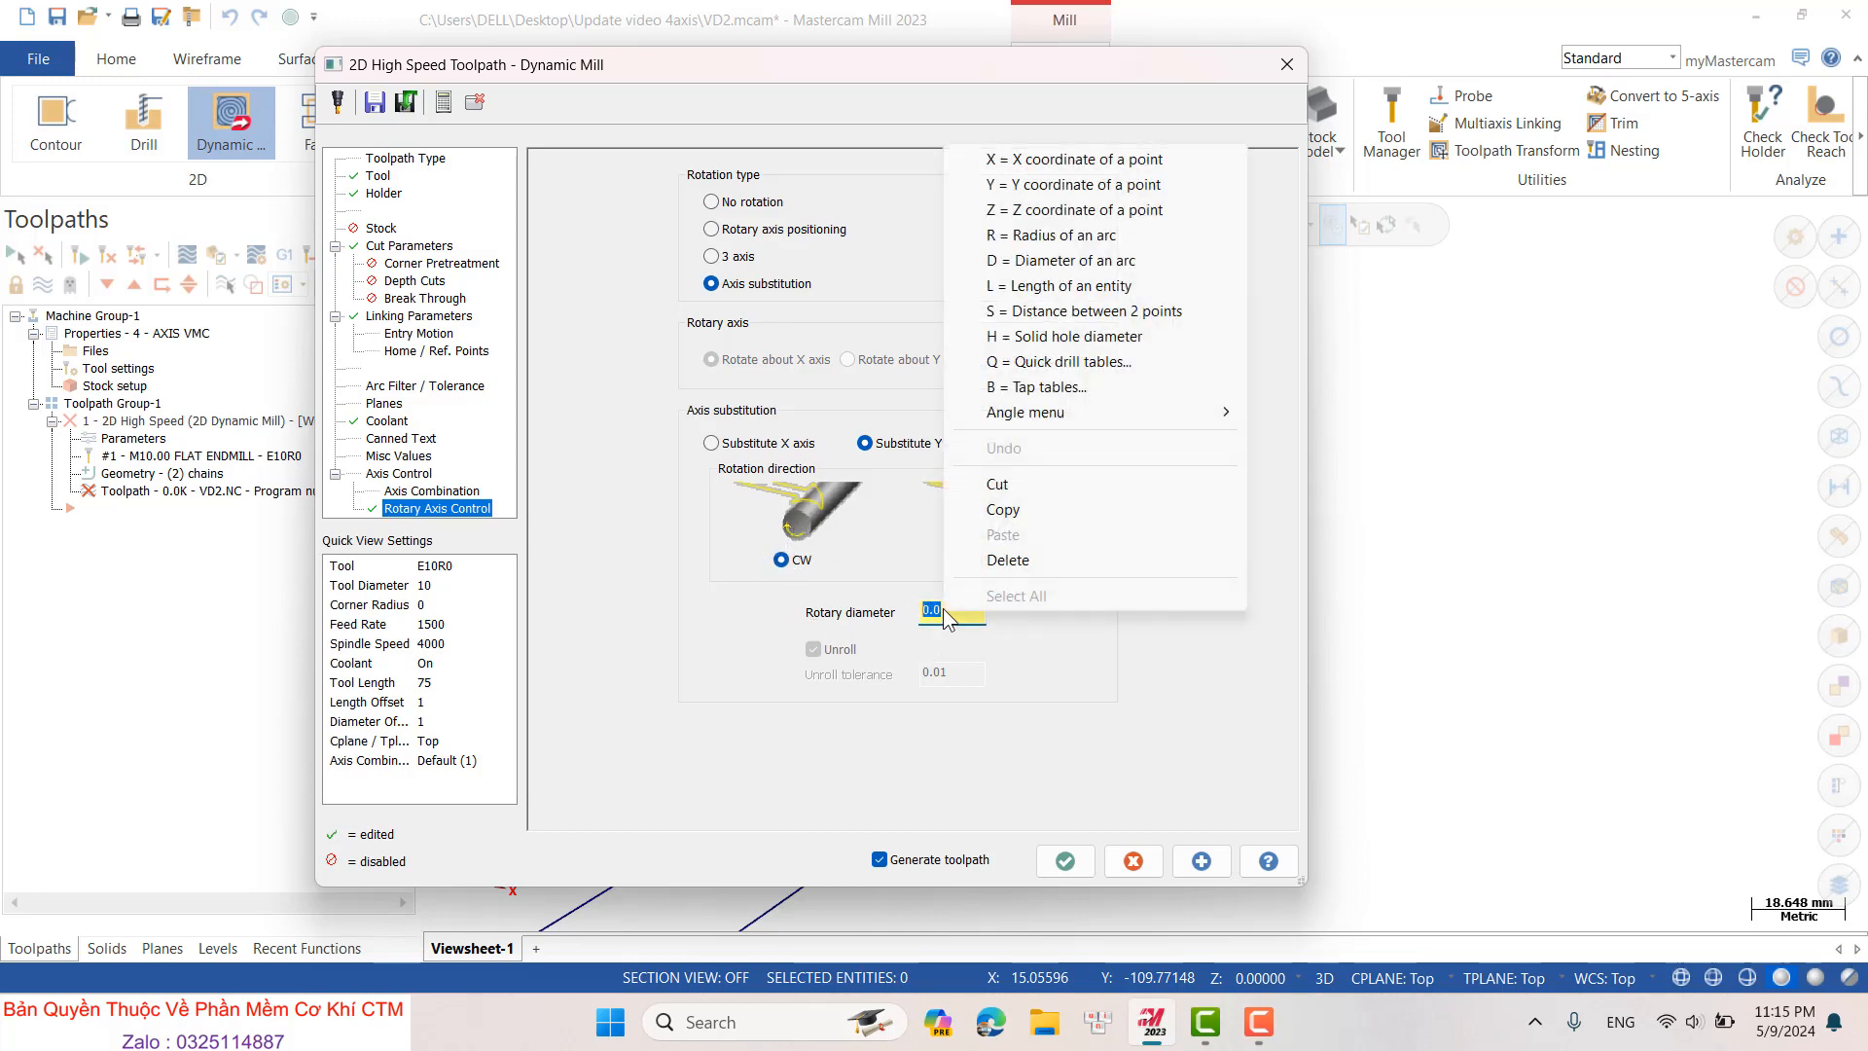
left_click(1019, 261)
scroll(1167, 438, "up", 3)
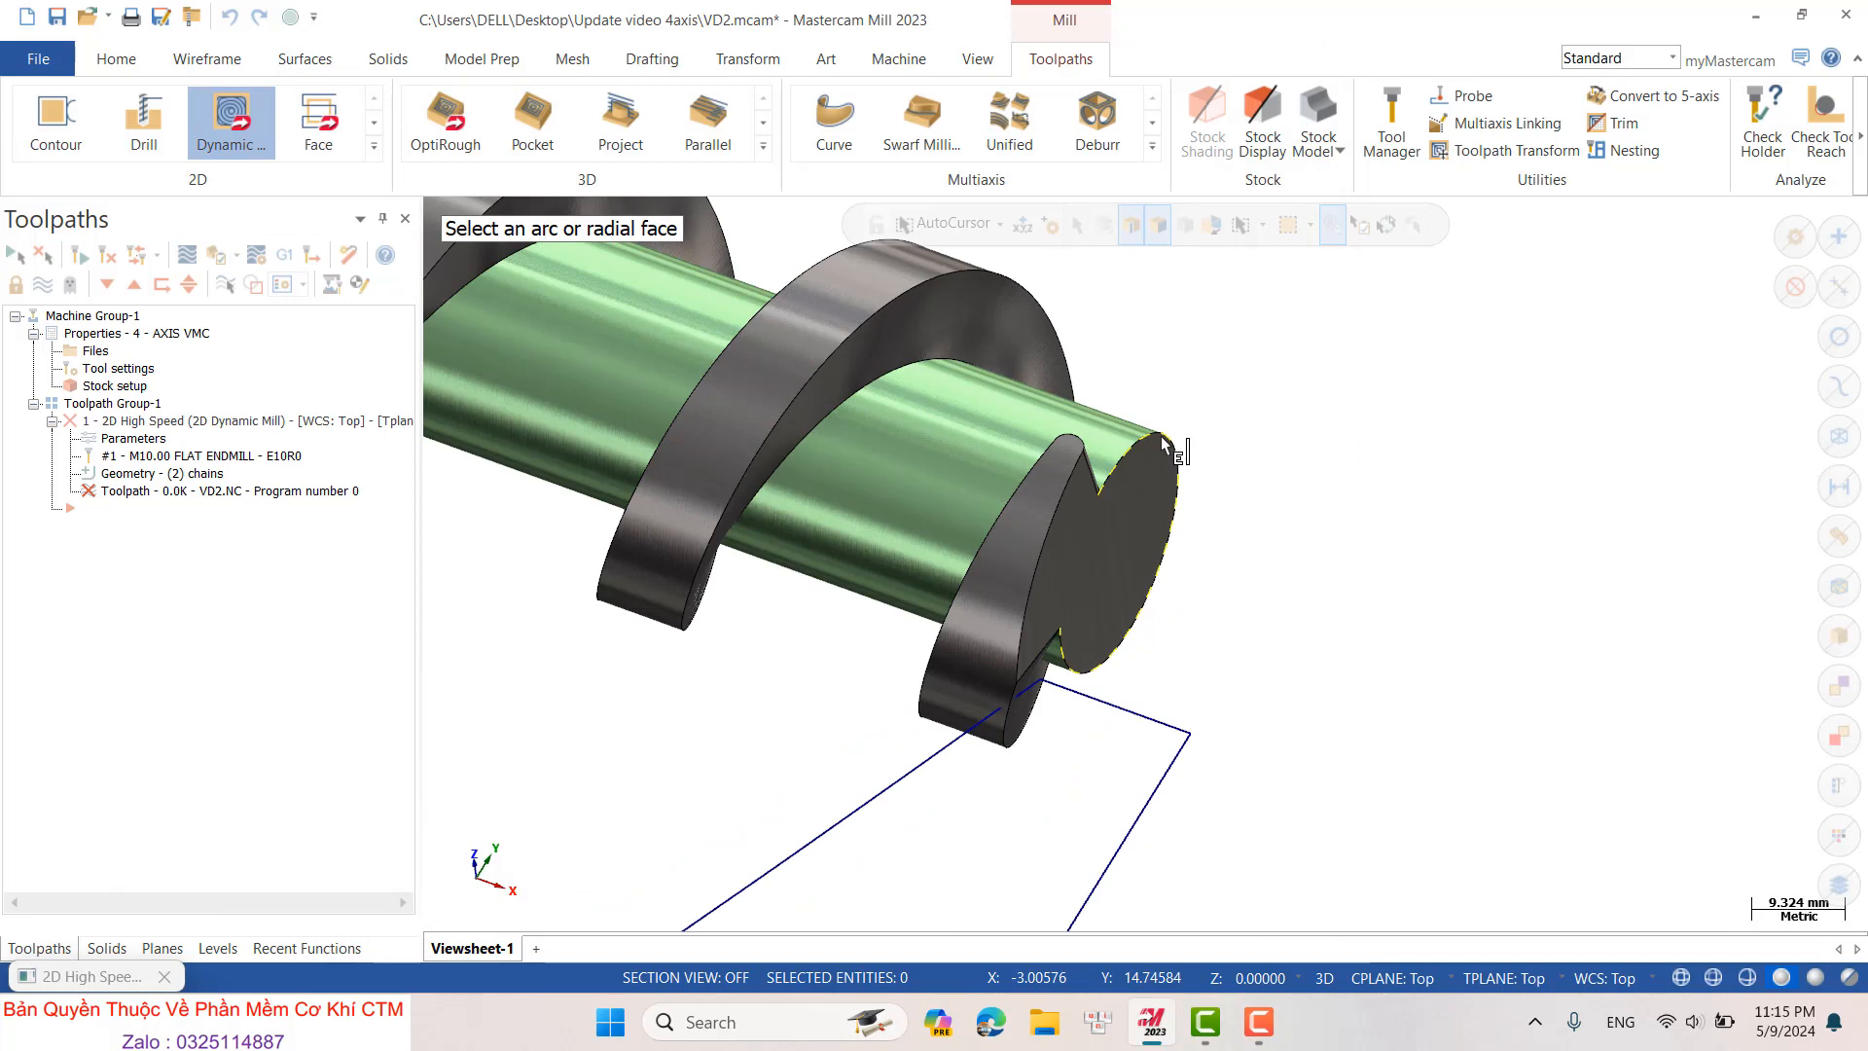
left_click(1164, 441)
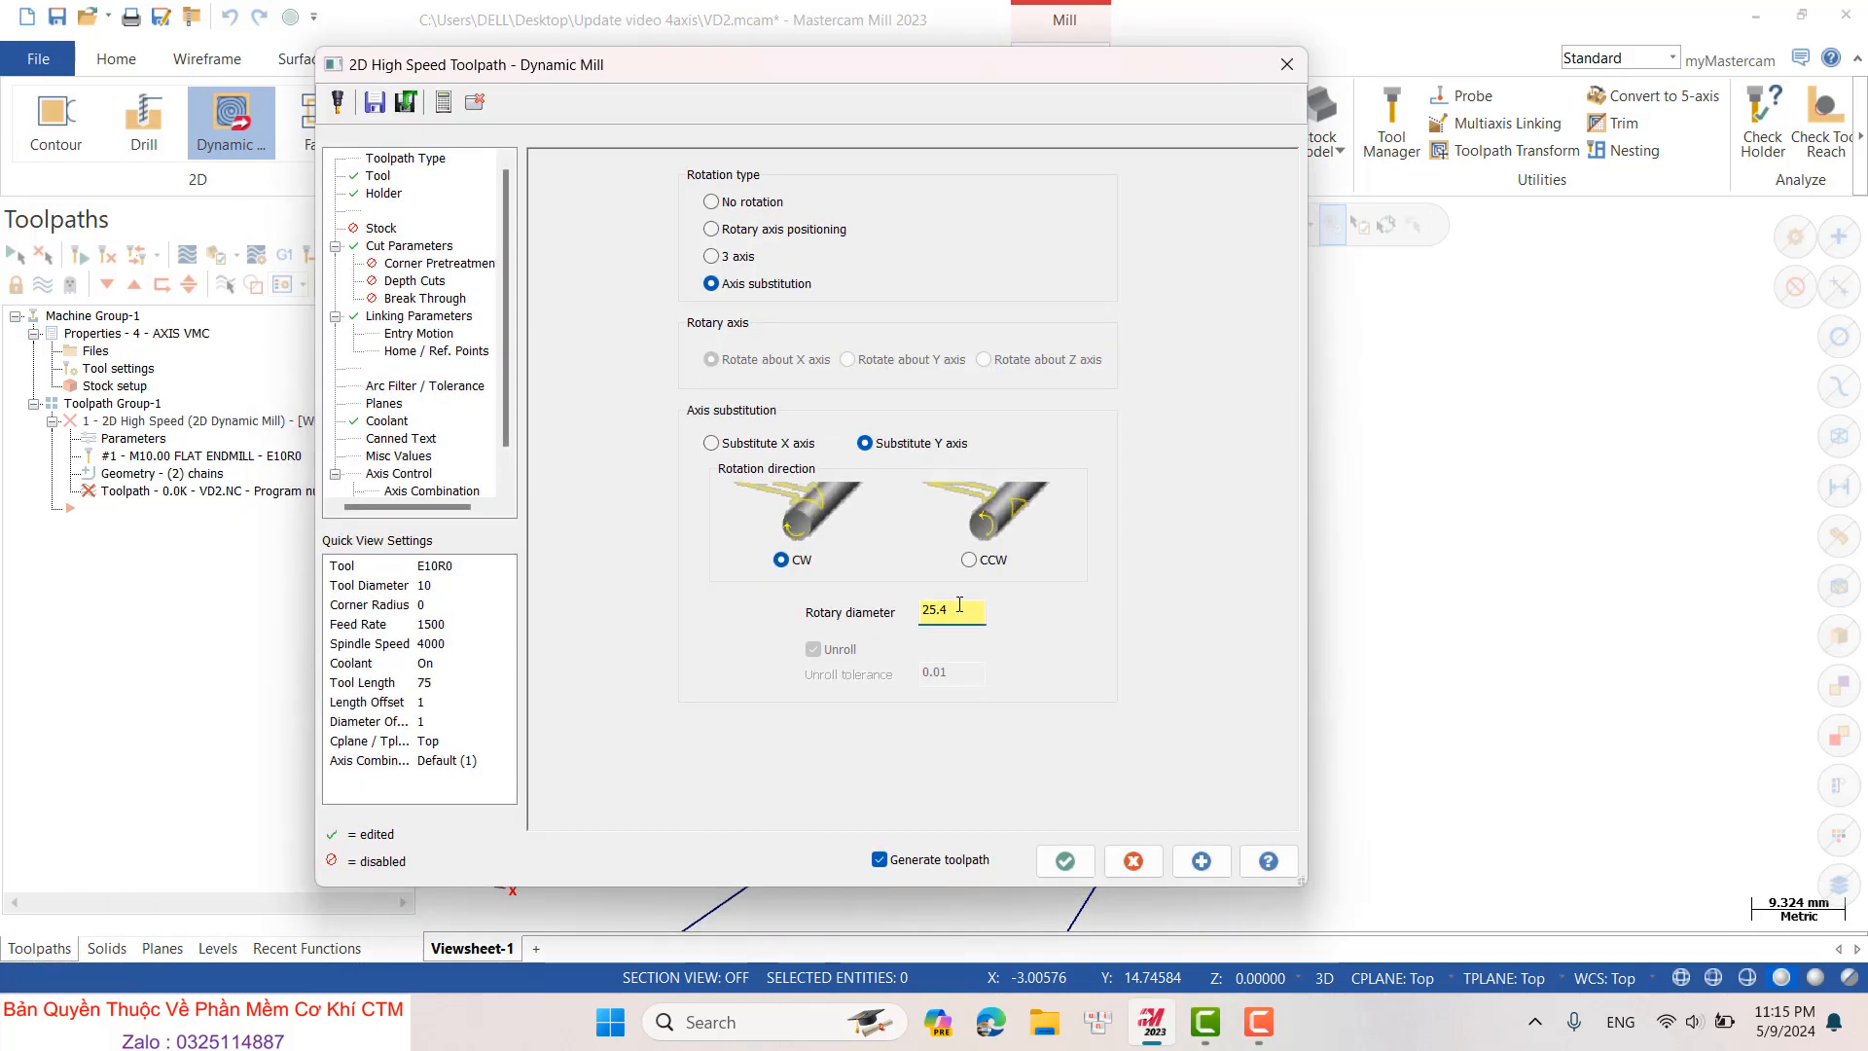
left_click(1062, 861)
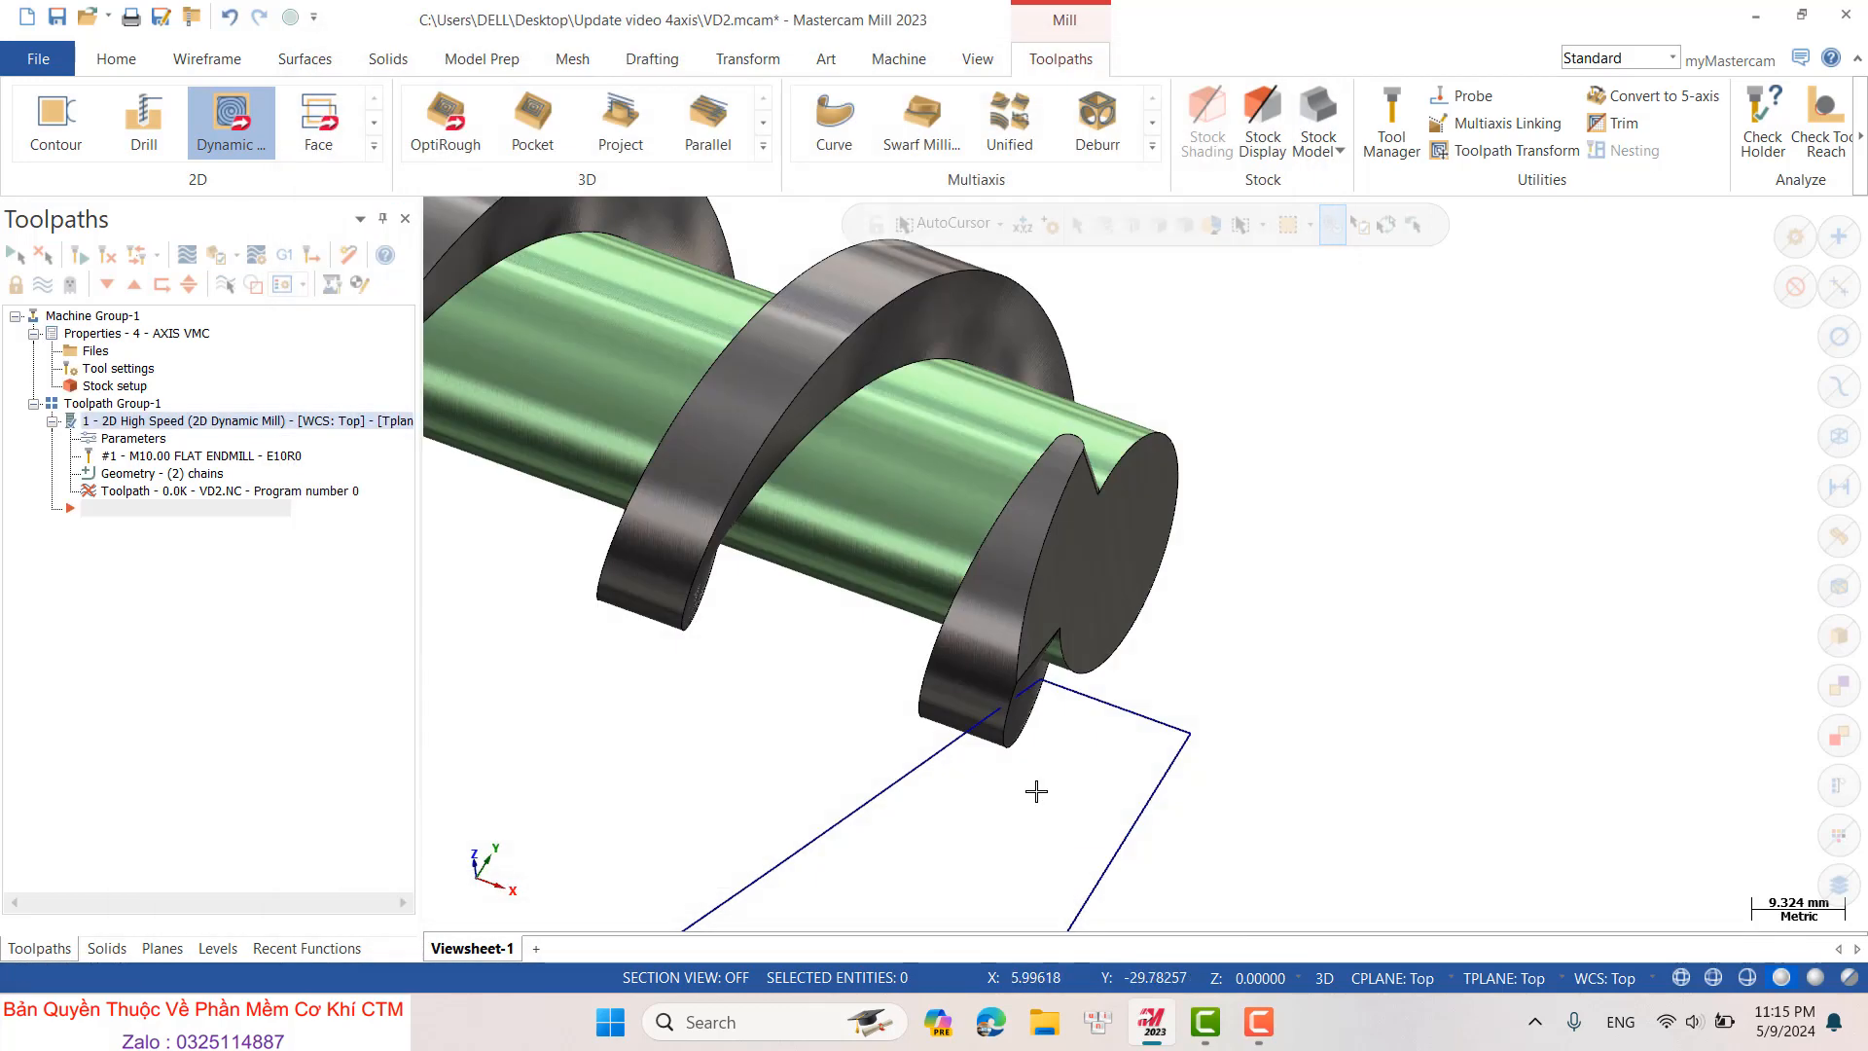
- Check the Dynamic Mill operation's calculation progress in the Multi-Threading Manager and close the manager
scroll(1066, 691, "down", 5)
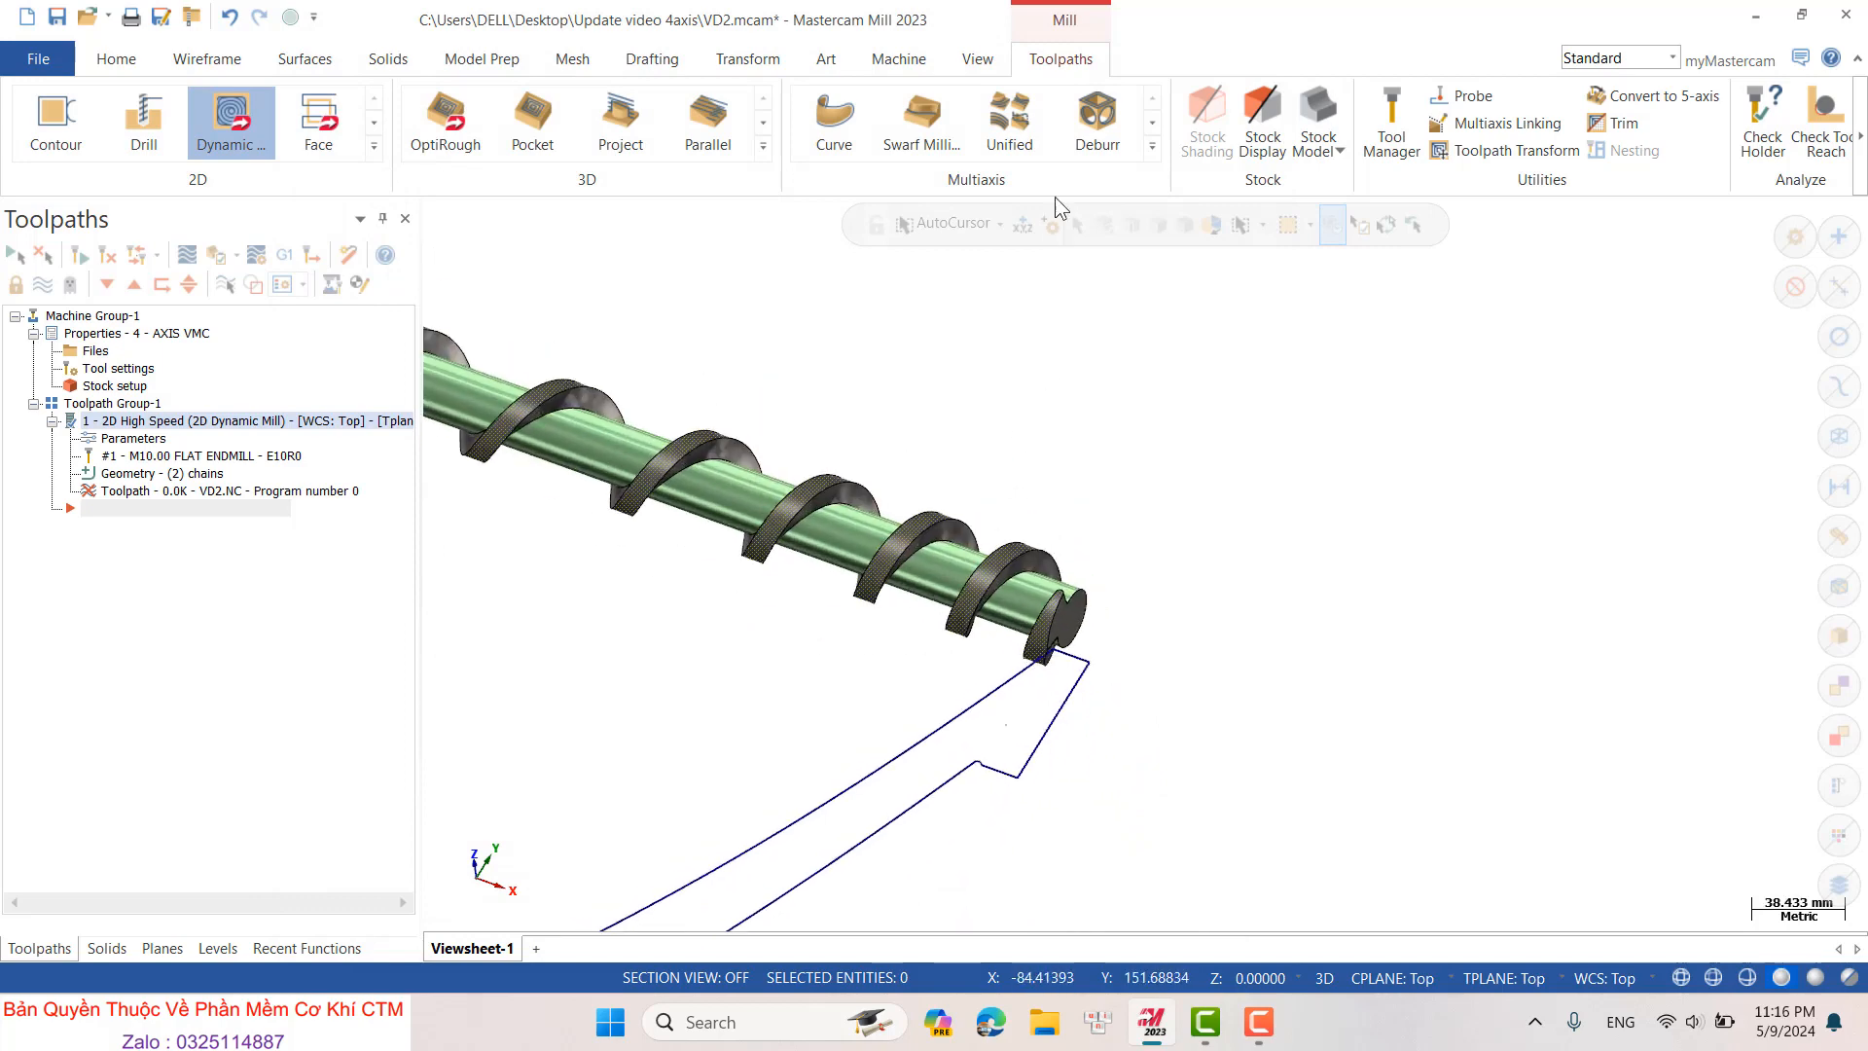
left_click(977, 59)
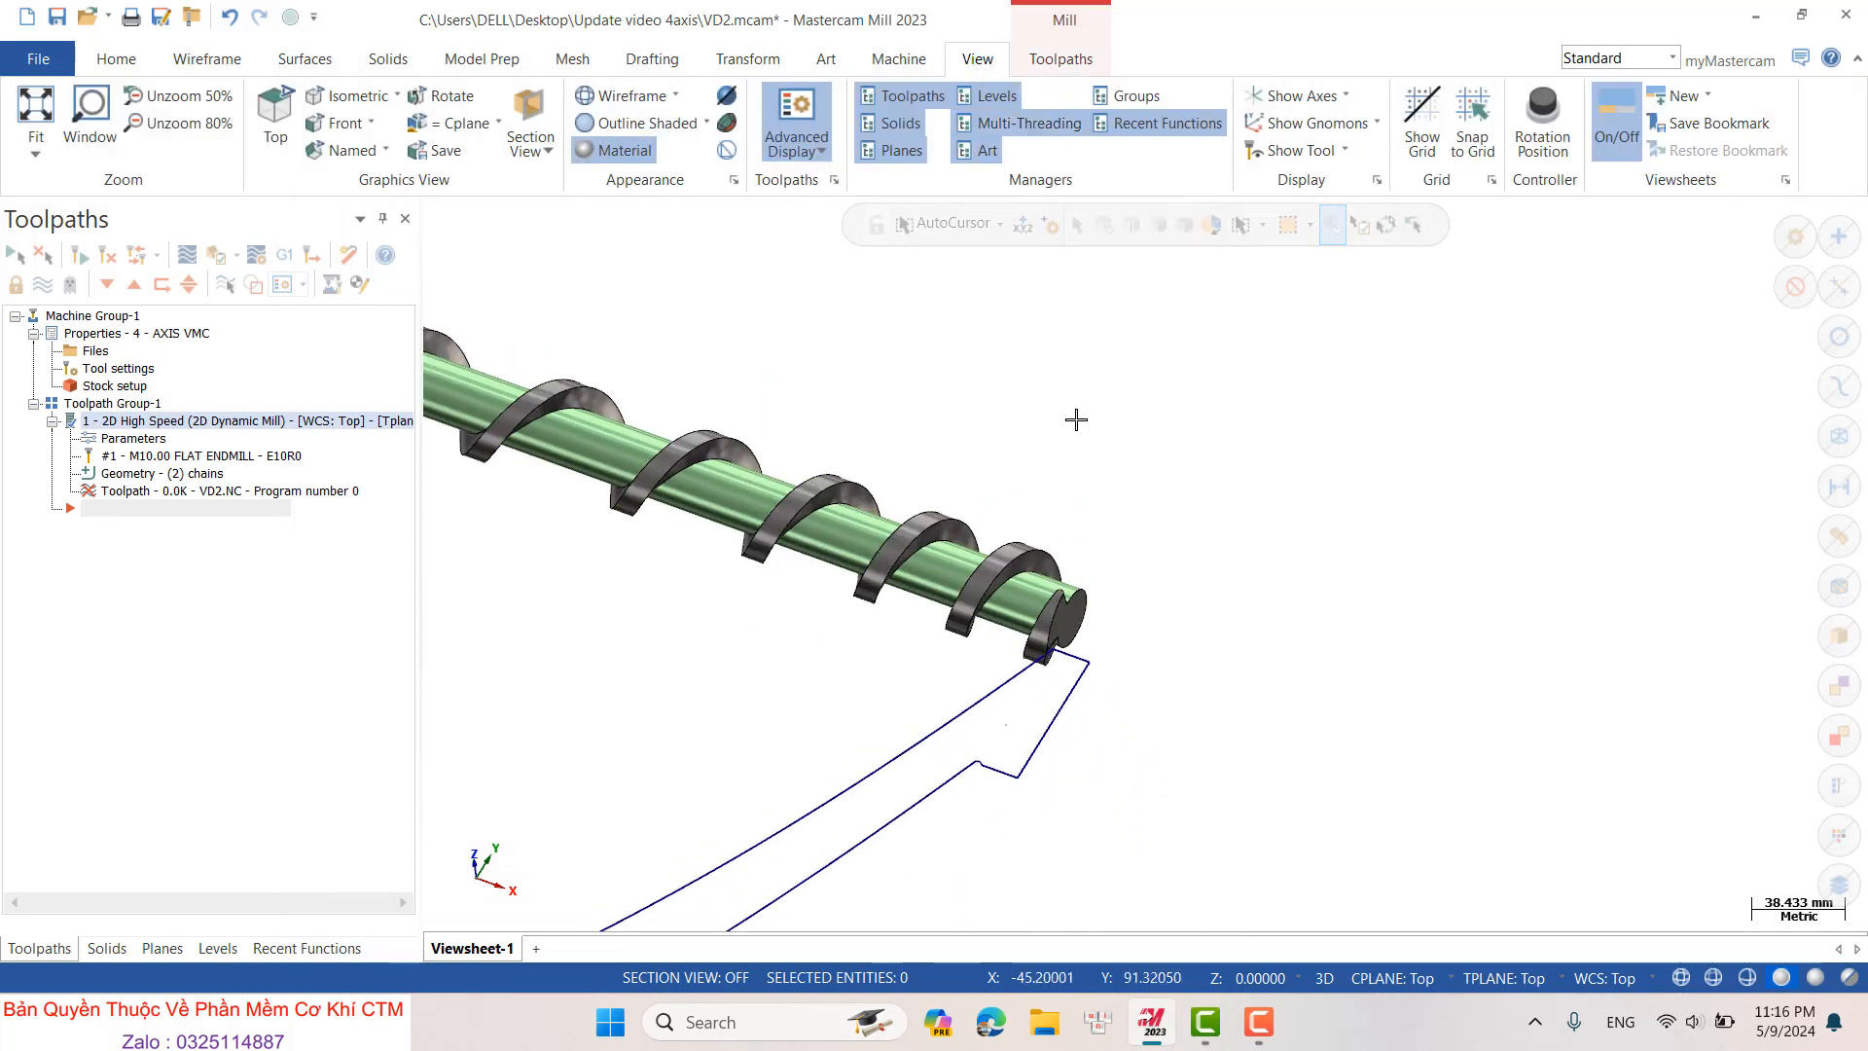
right_click(1038, 354)
left_click(1108, 568)
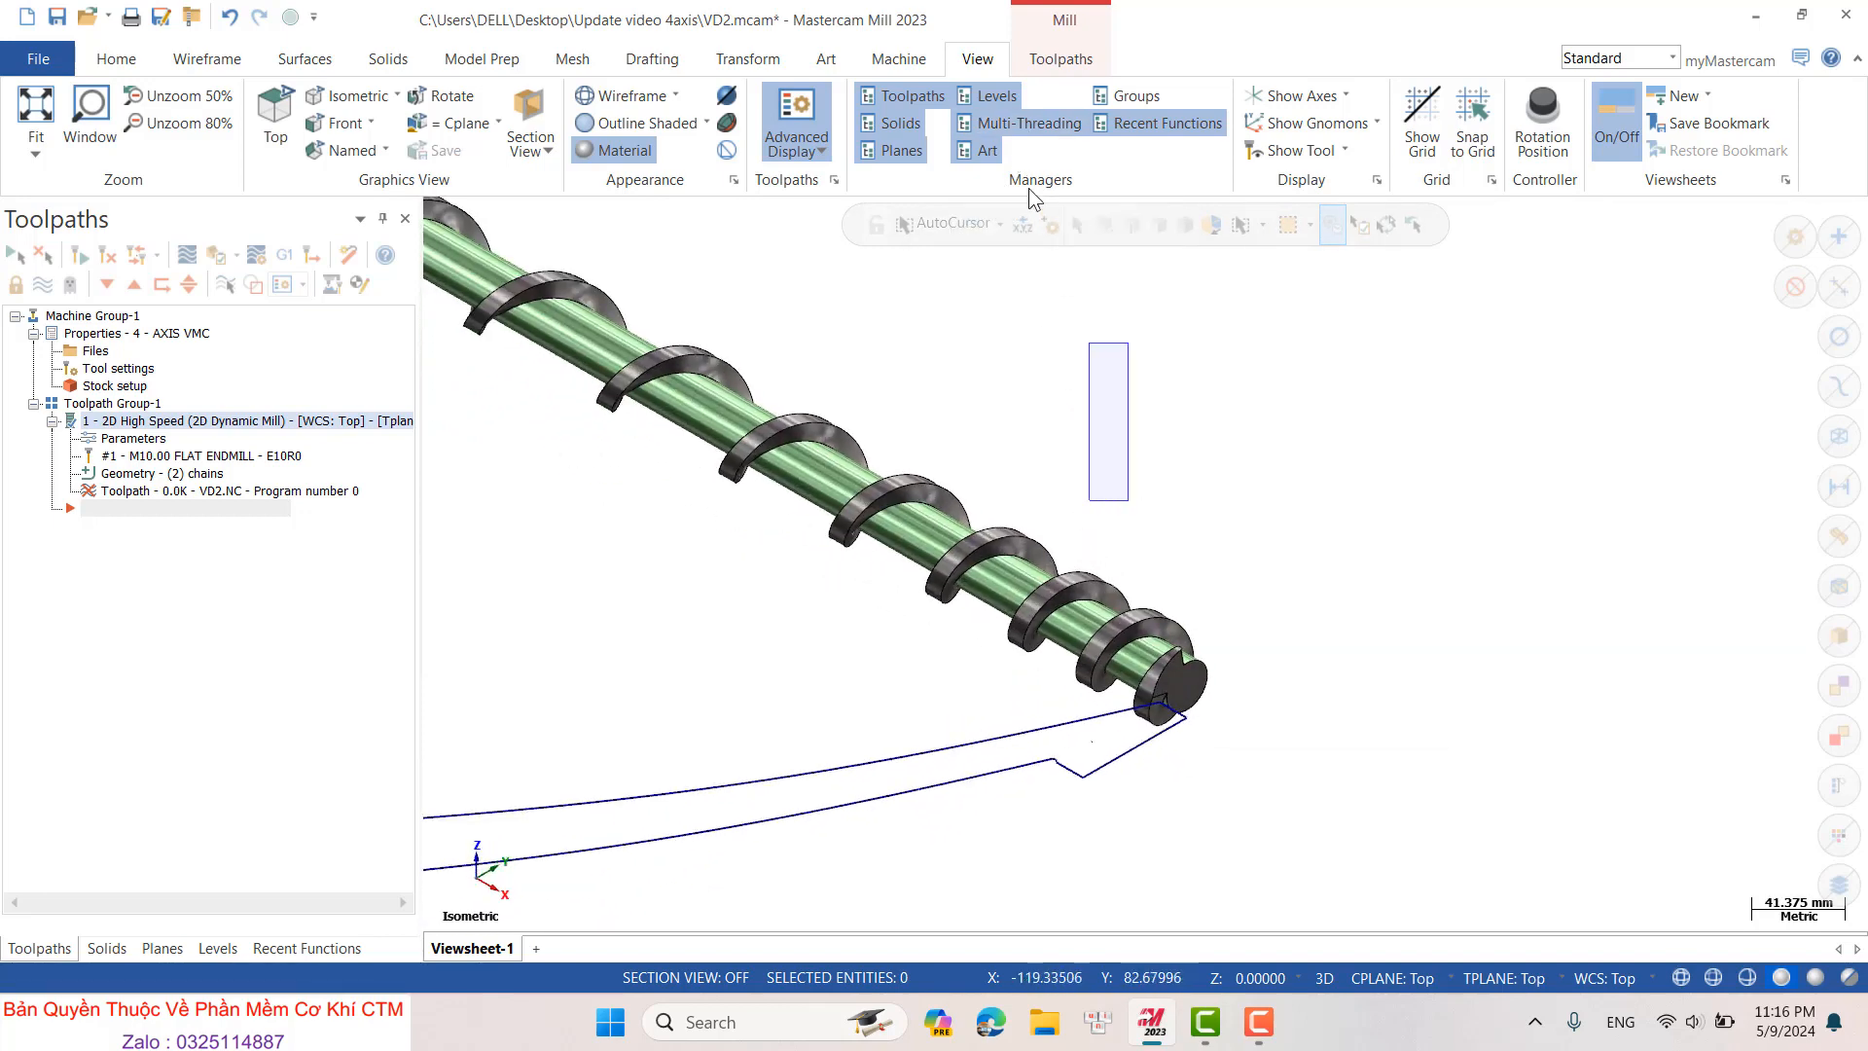
left_click(1047, 119)
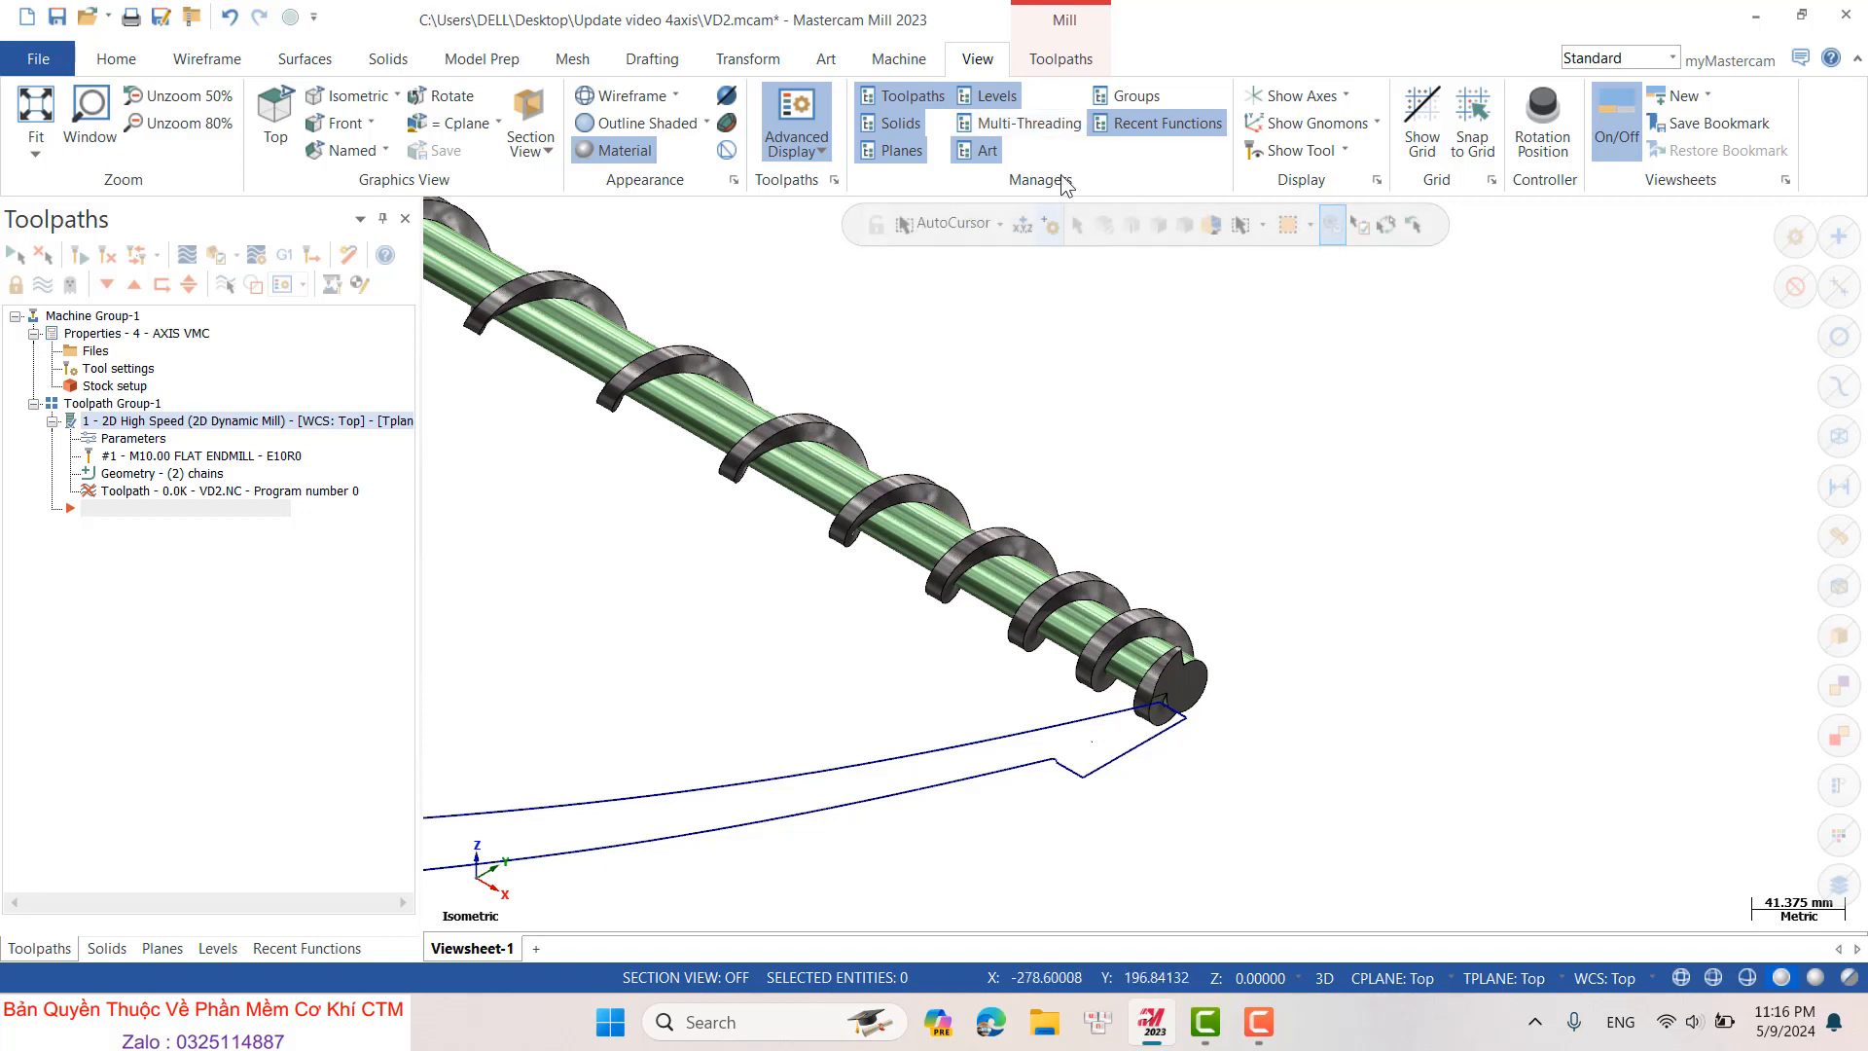
left_click(1031, 122)
left_click_drag(1140, 353, 1339, 300)
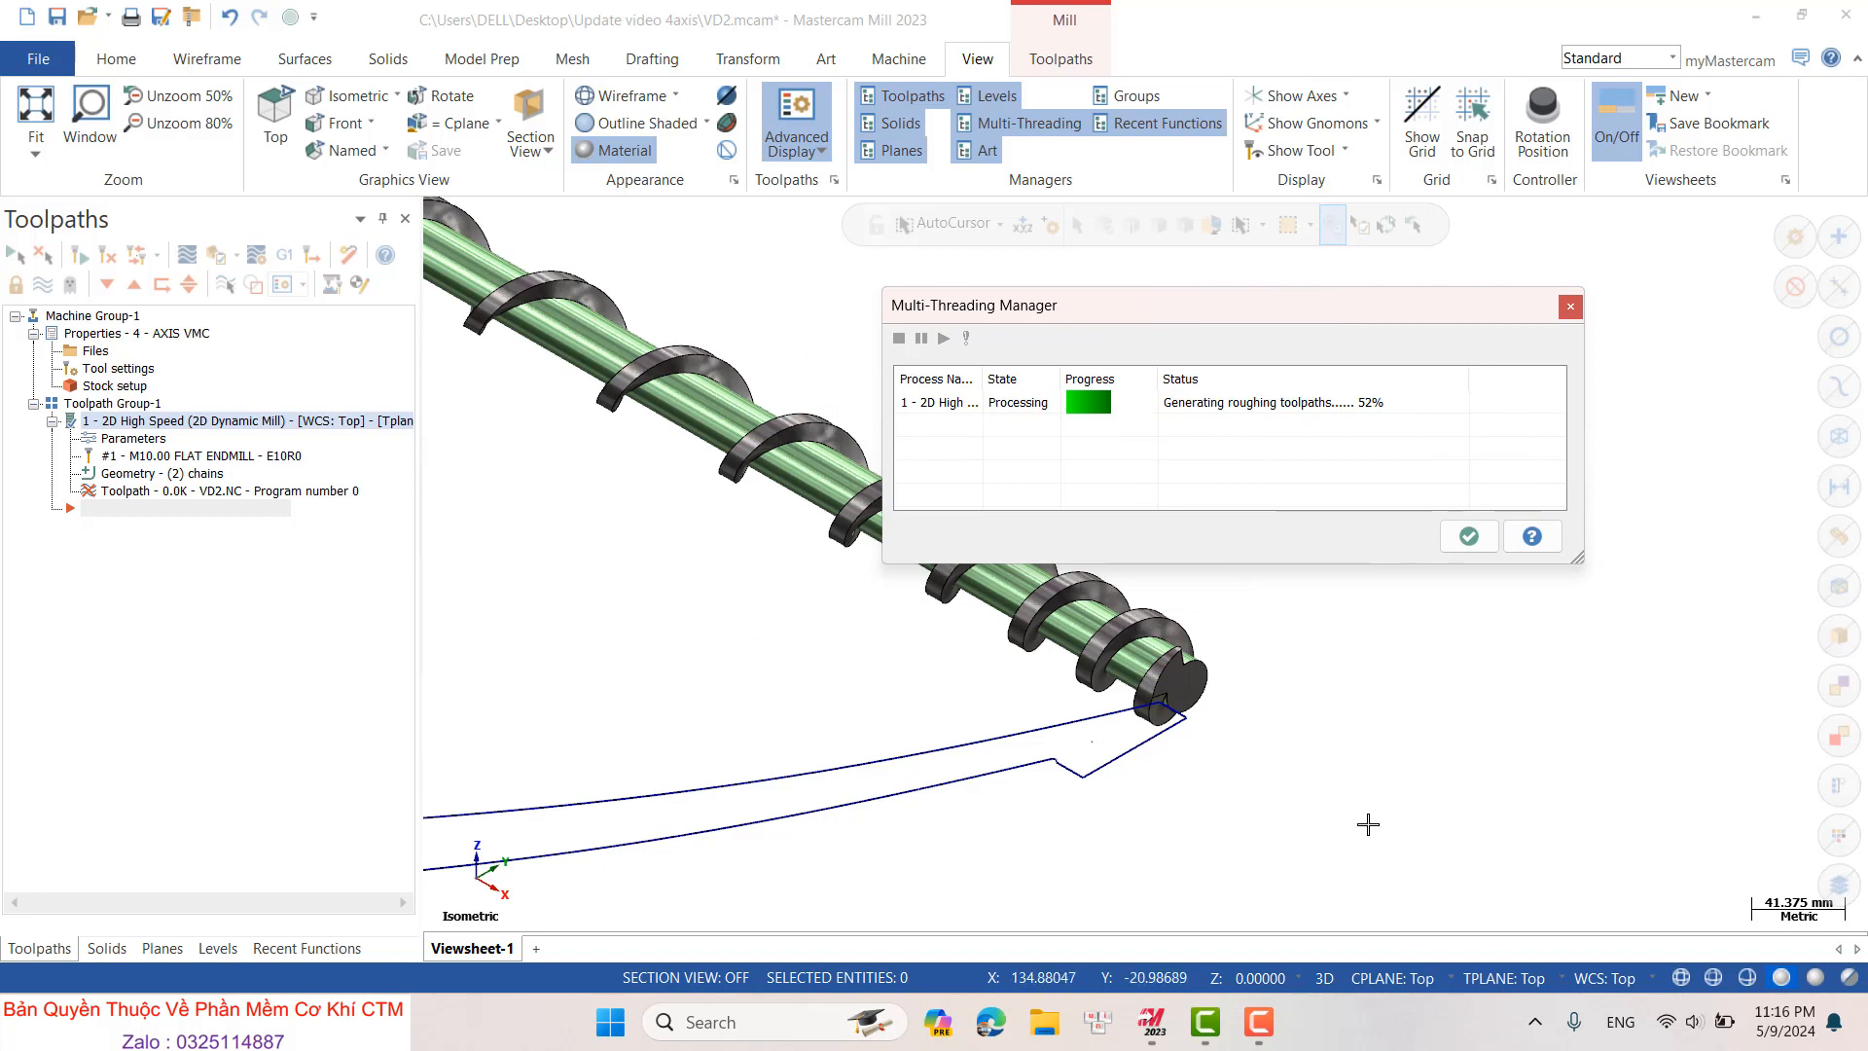
right_click(1364, 704)
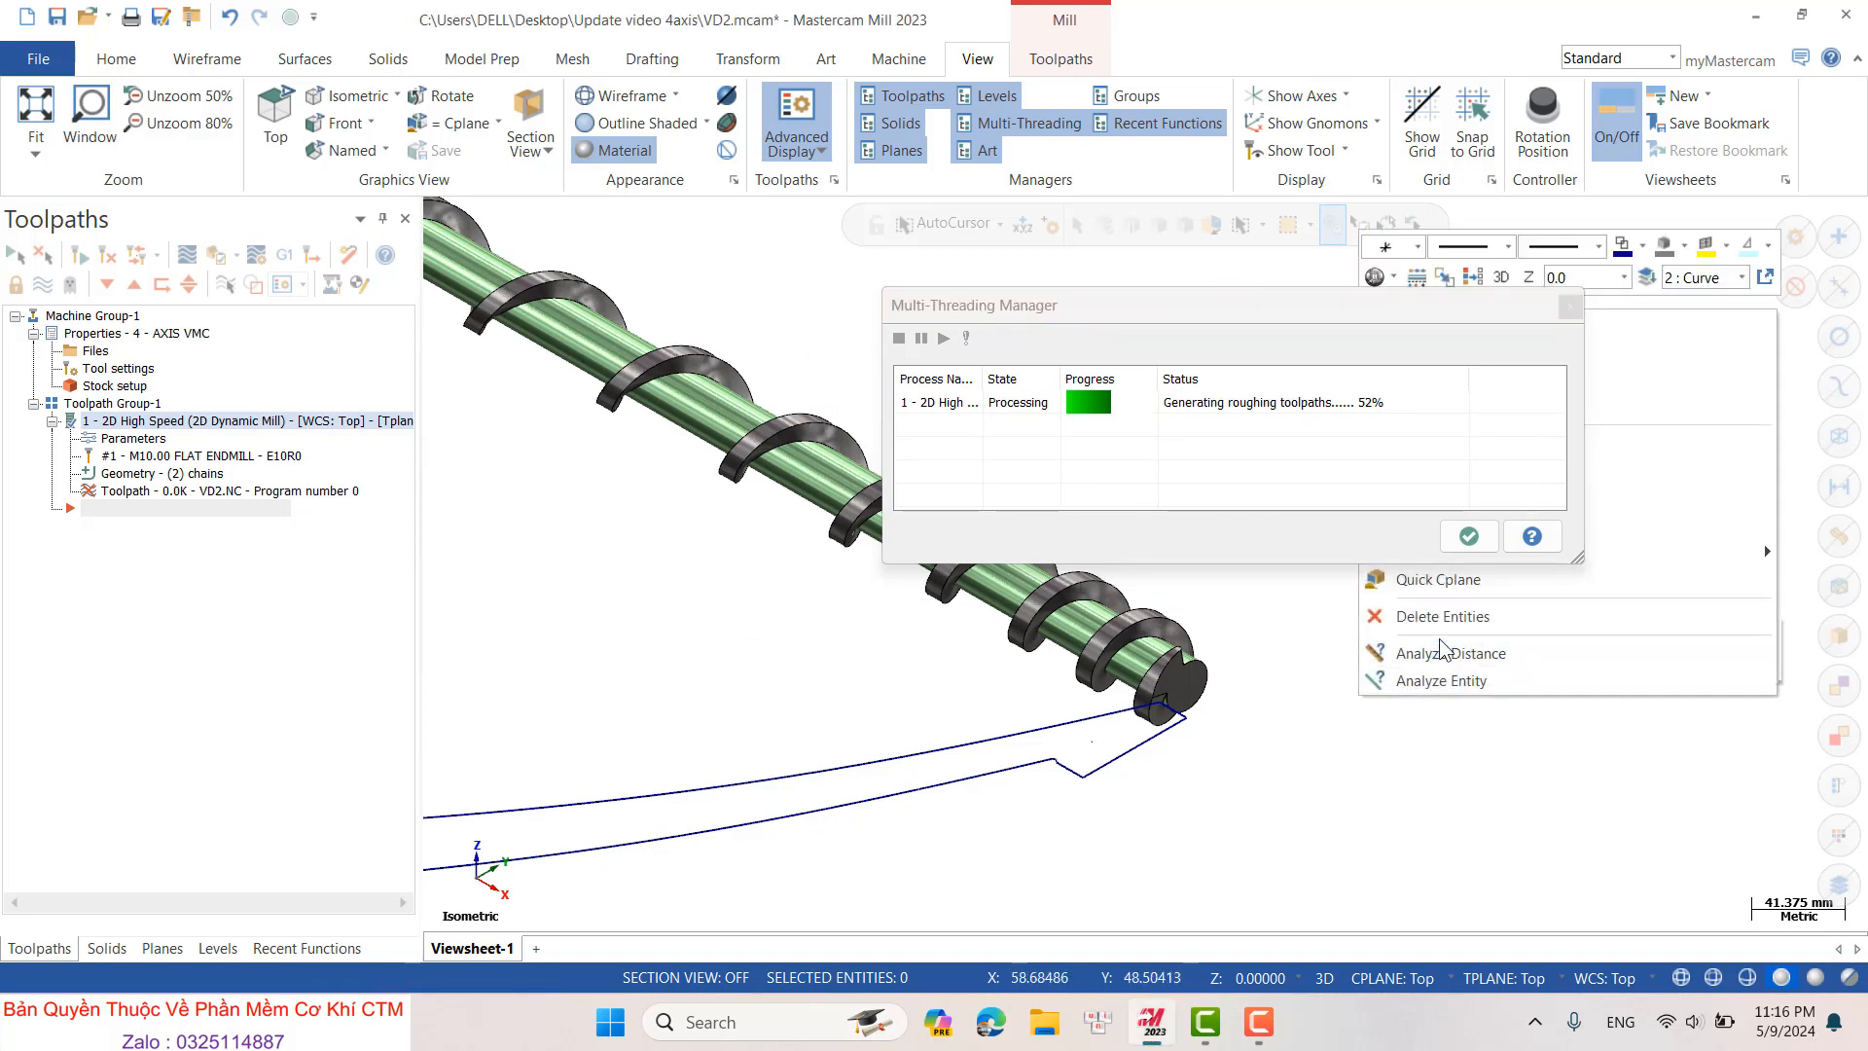
left_click(1400, 773)
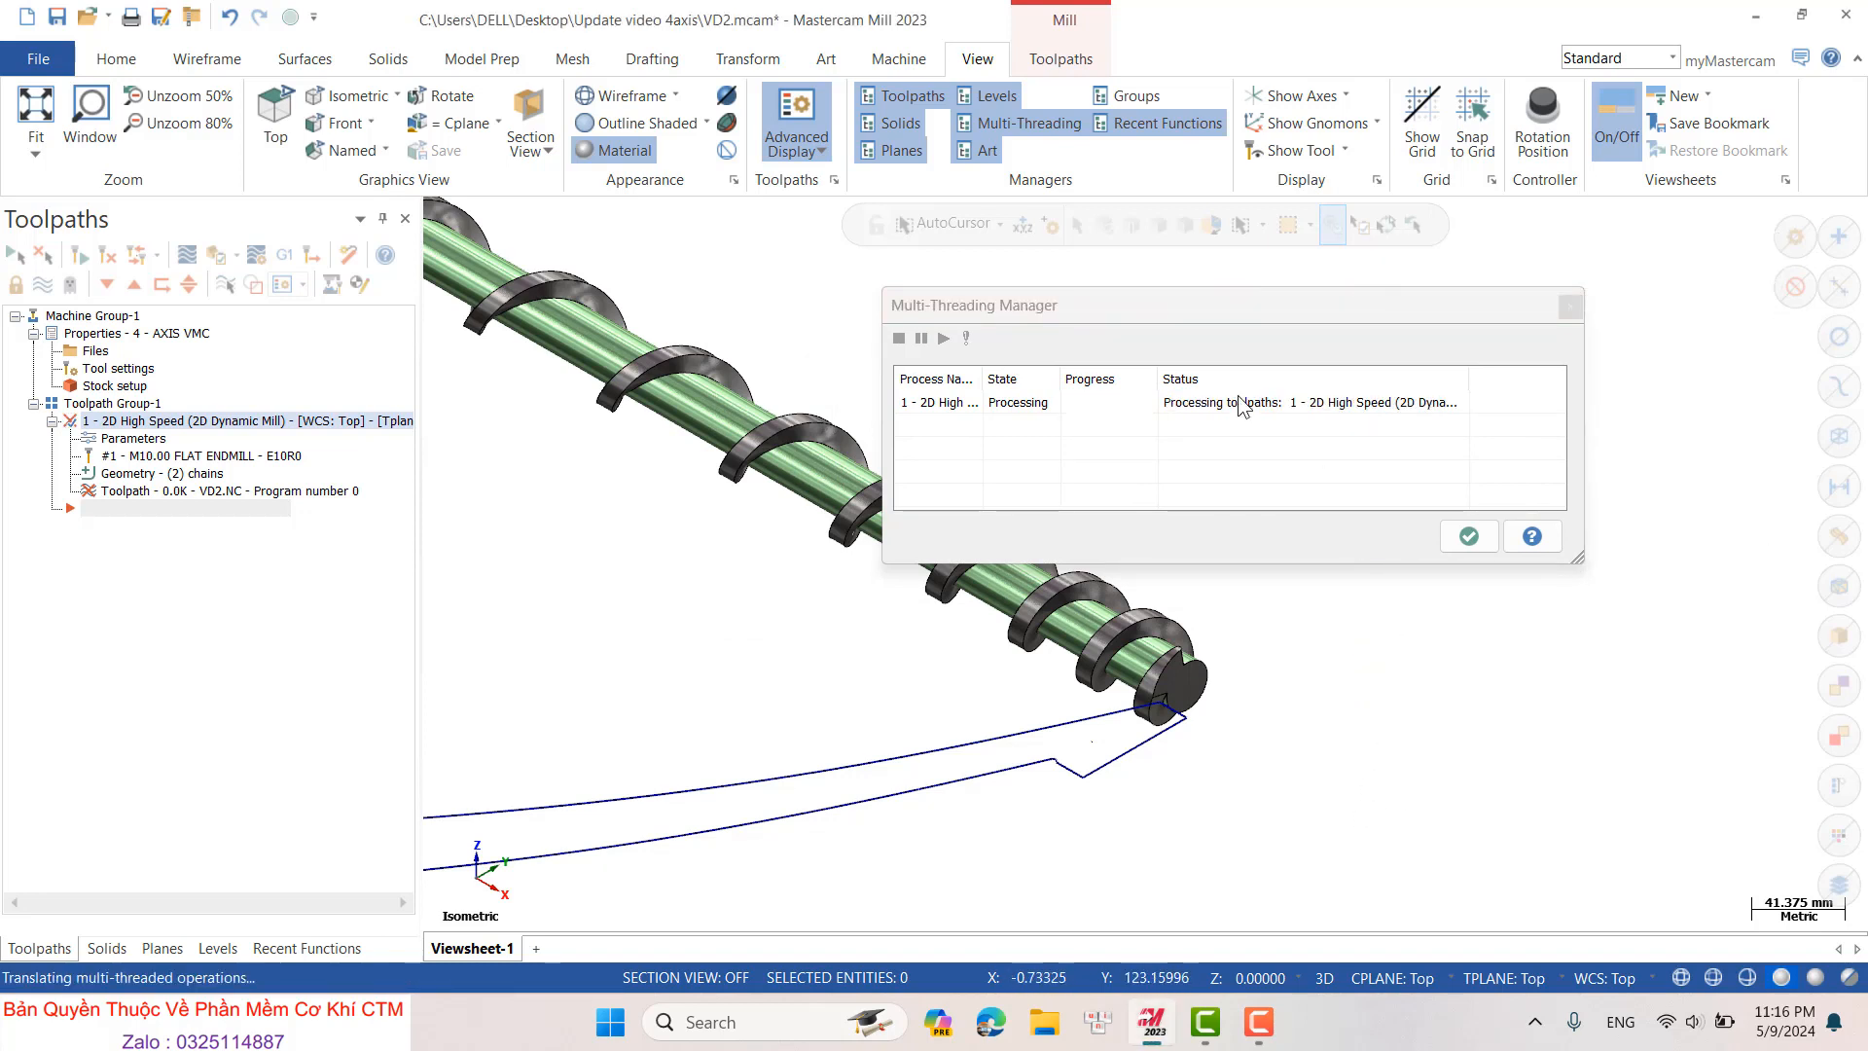
left_click(1469, 536)
- Examine the generated toolpath wrapped around the screw core between the flights and beyond the shaft end
scroll(1293, 633, "up", 3)
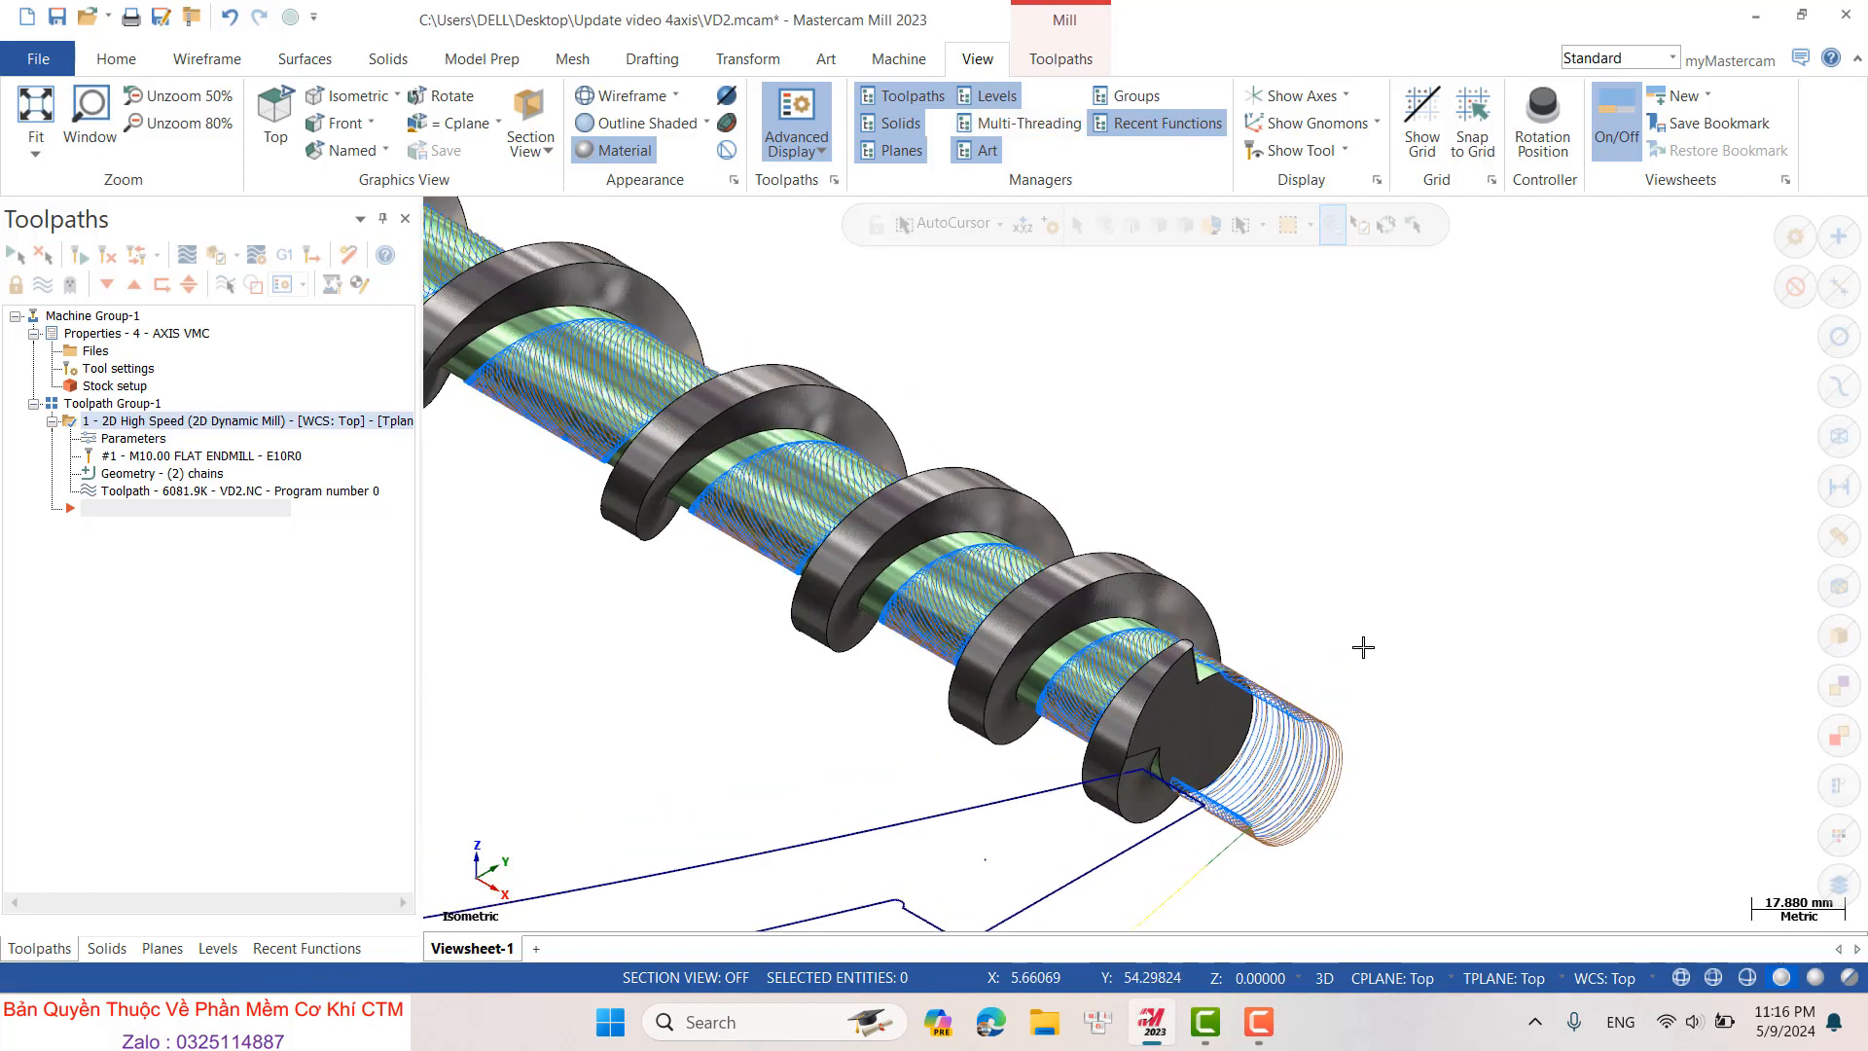
scroll(1363, 647, "up", 4)
mouse_move(1050, 693)
middle_mouse_down()
mouse_move(1030, 810)
mouse_move(1096, 505)
mouse_move(1064, 734)
mouse_move(1136, 645)
middle_mouse_up()
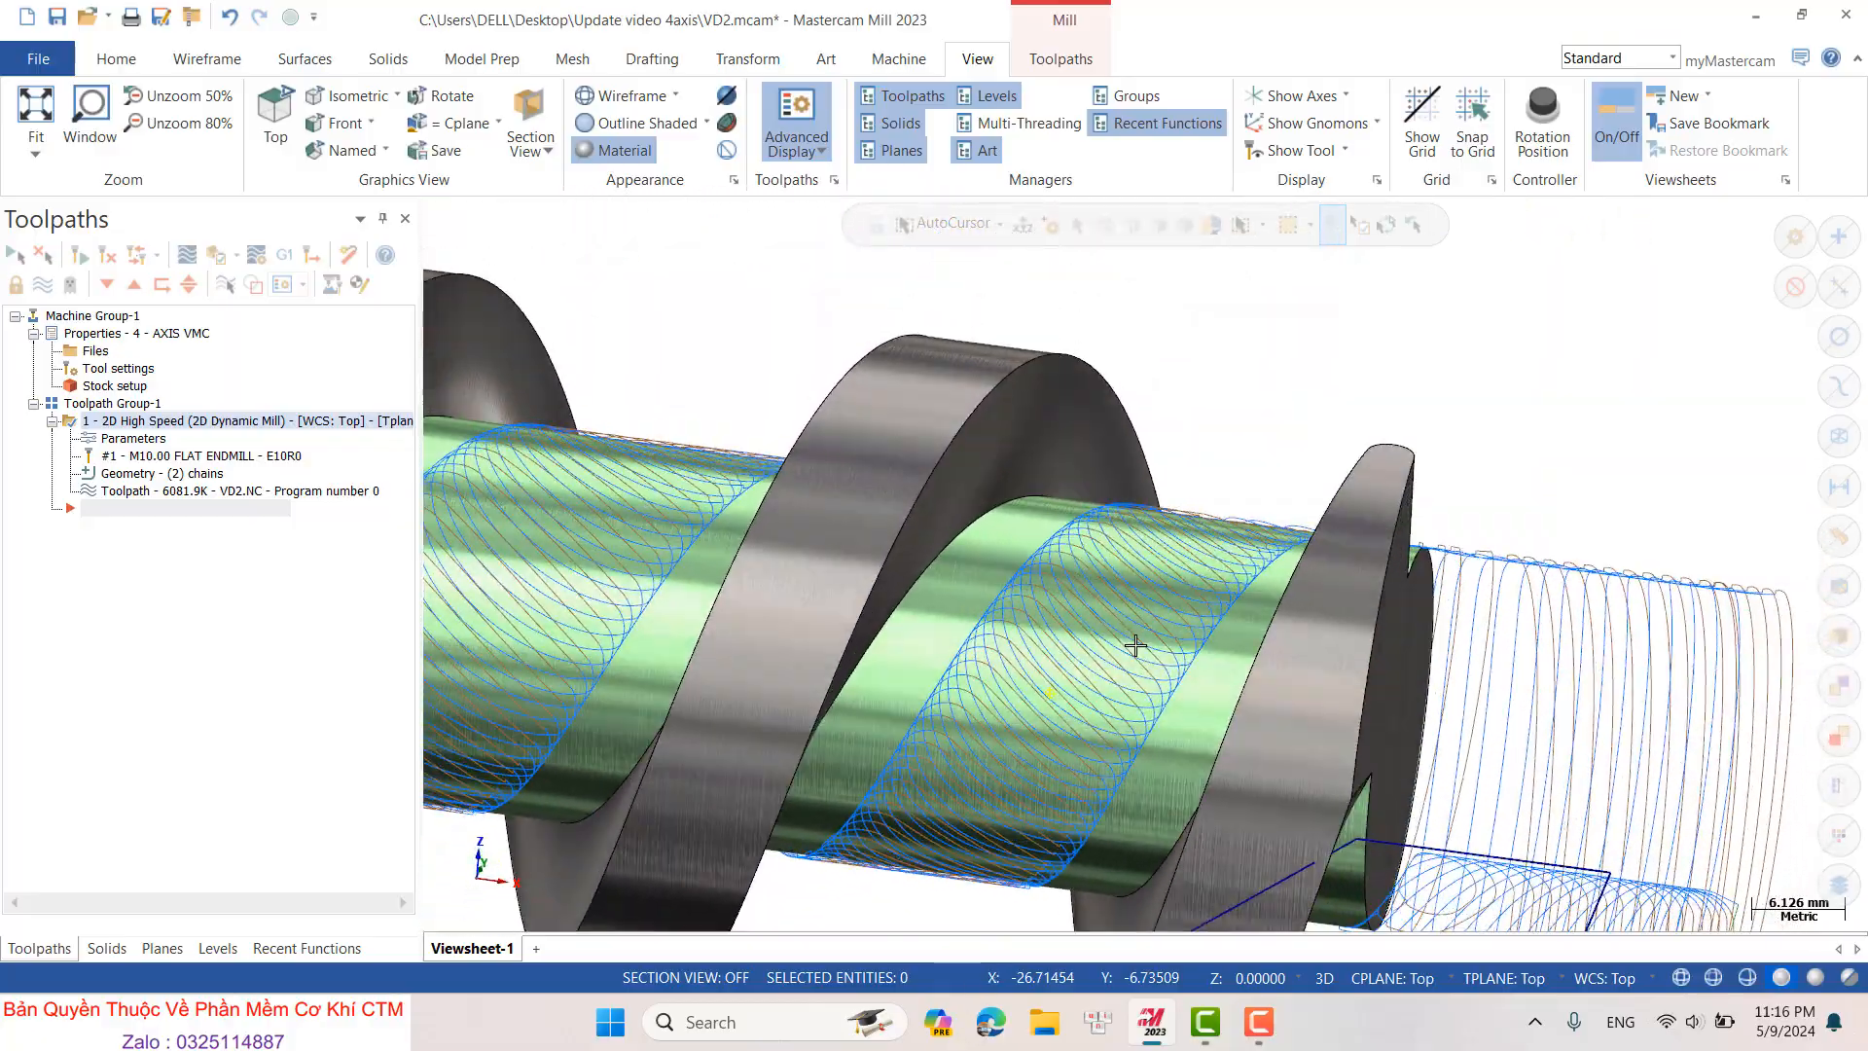
scroll(1135, 645, "down", 4)
scroll(1107, 594, "up", 5)
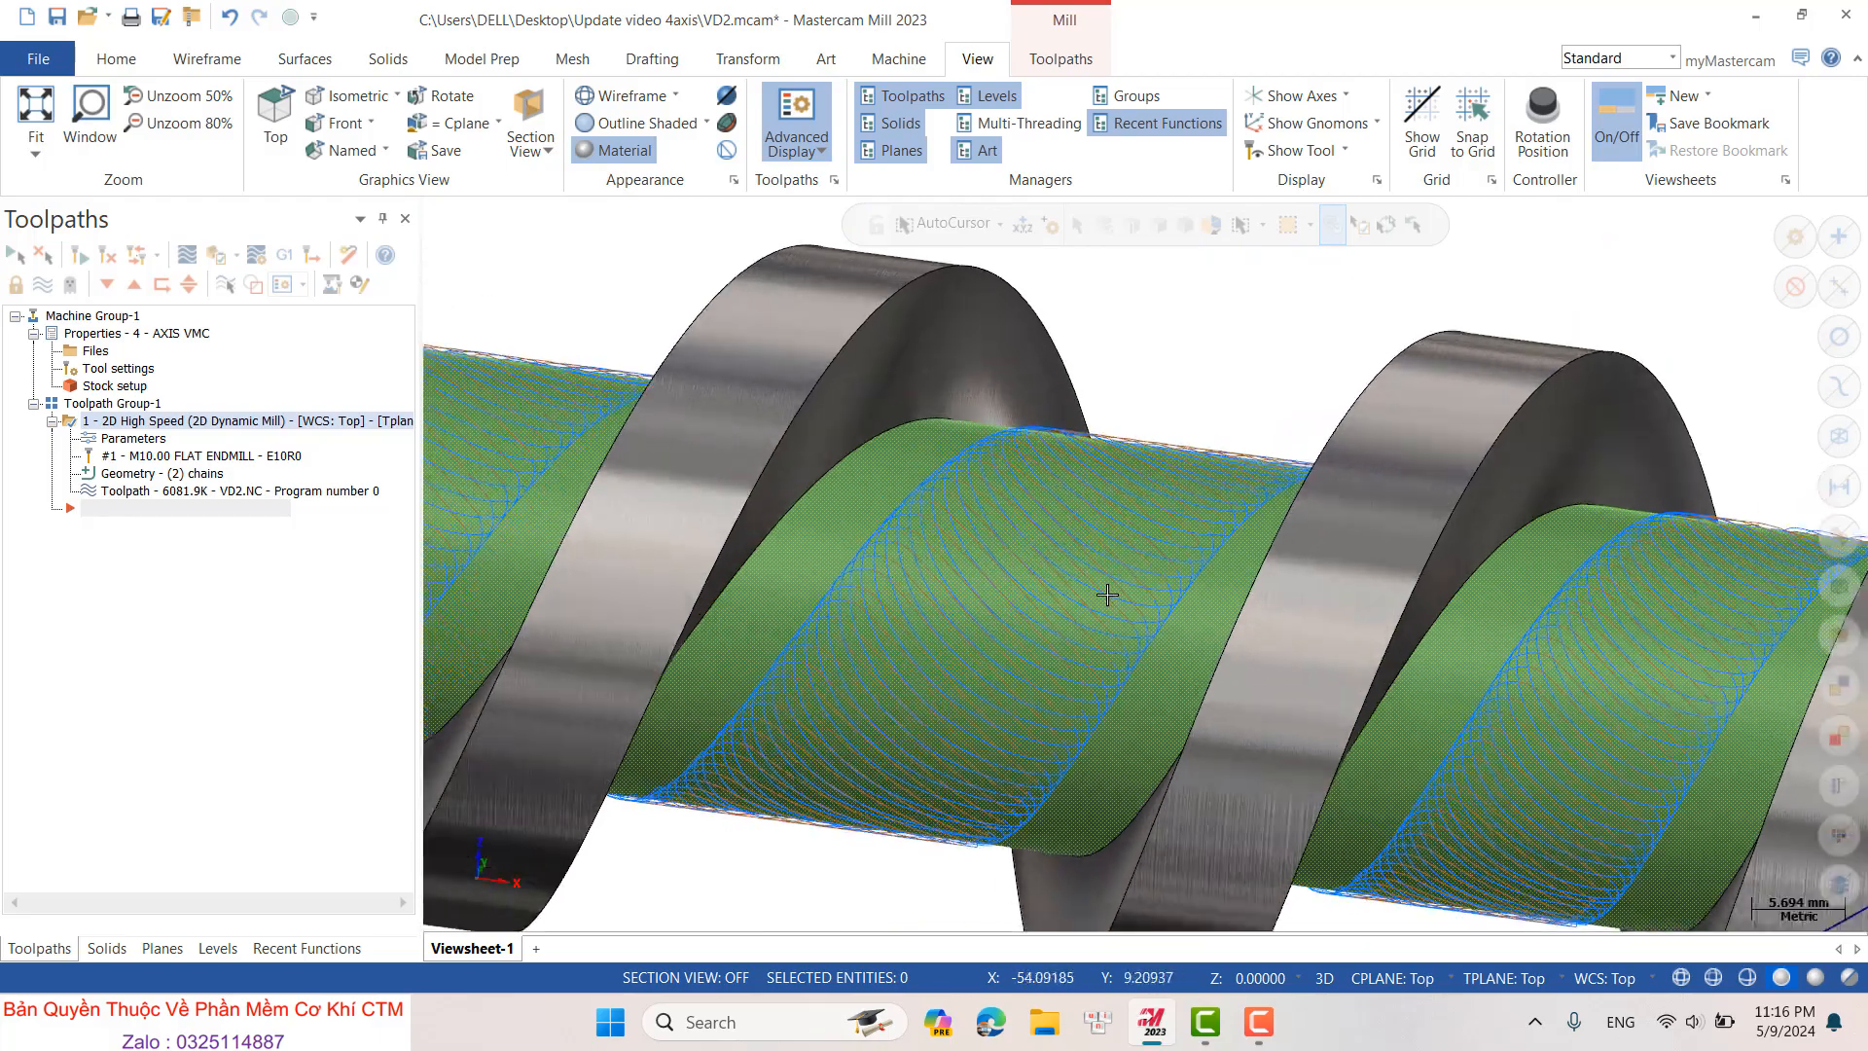
scroll(1107, 594, "up", 3)
mouse_move(1075, 655)
middle_mouse_down()
mouse_move(1126, 505)
mouse_move(1063, 442)
mouse_move(1073, 509)
middle_mouse_up()
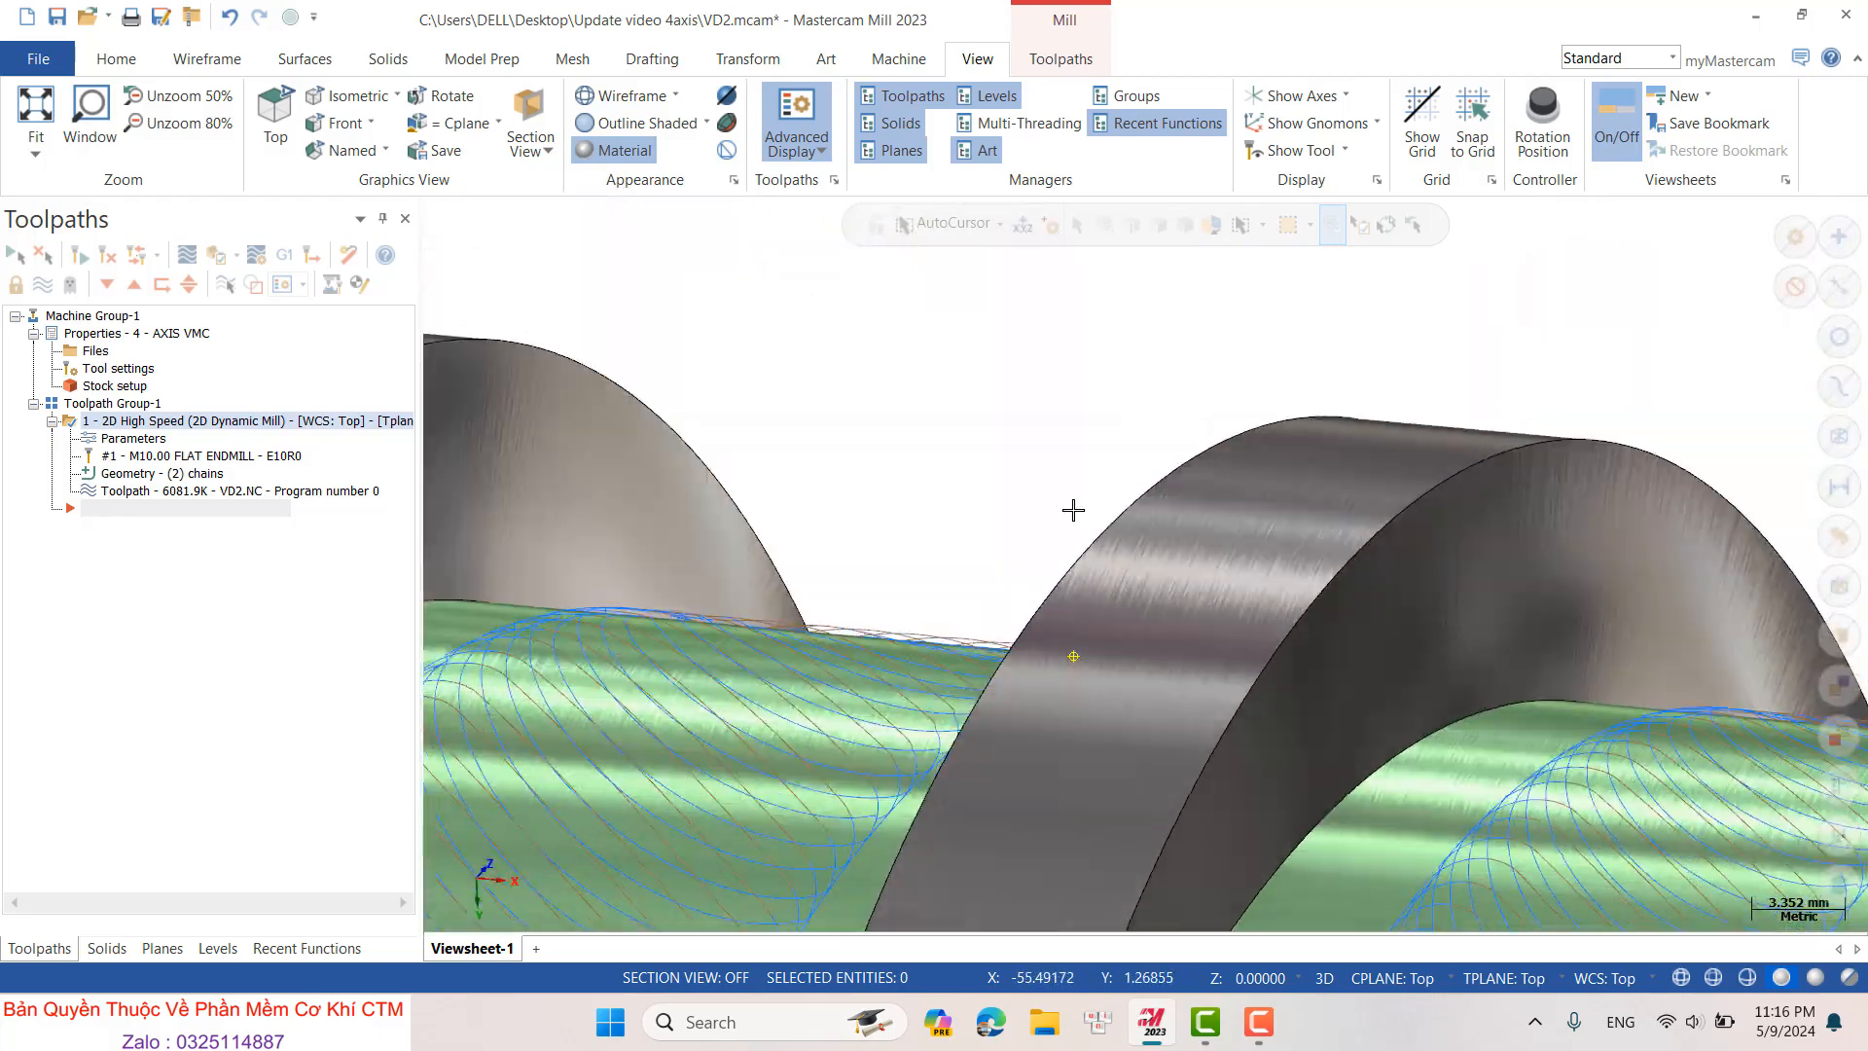
scroll(1073, 509, "down", 5)
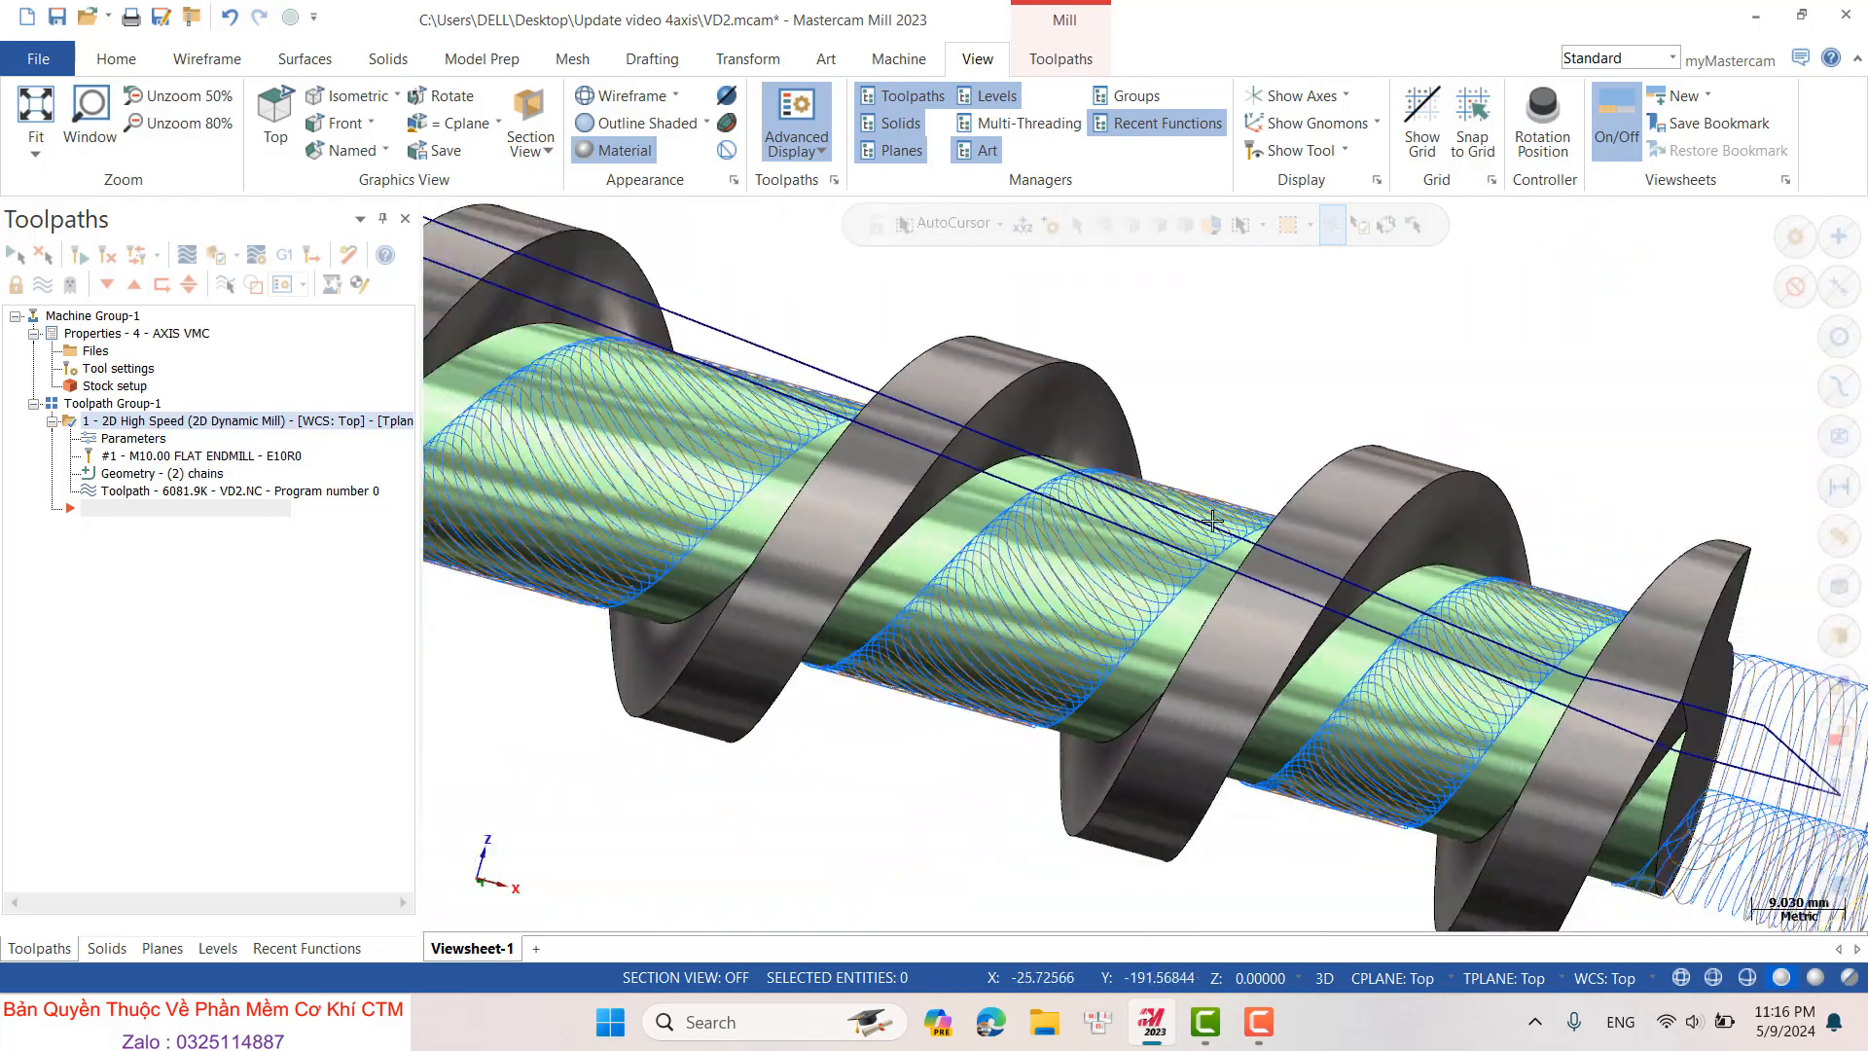
scroll(1212, 522, "down", 4)
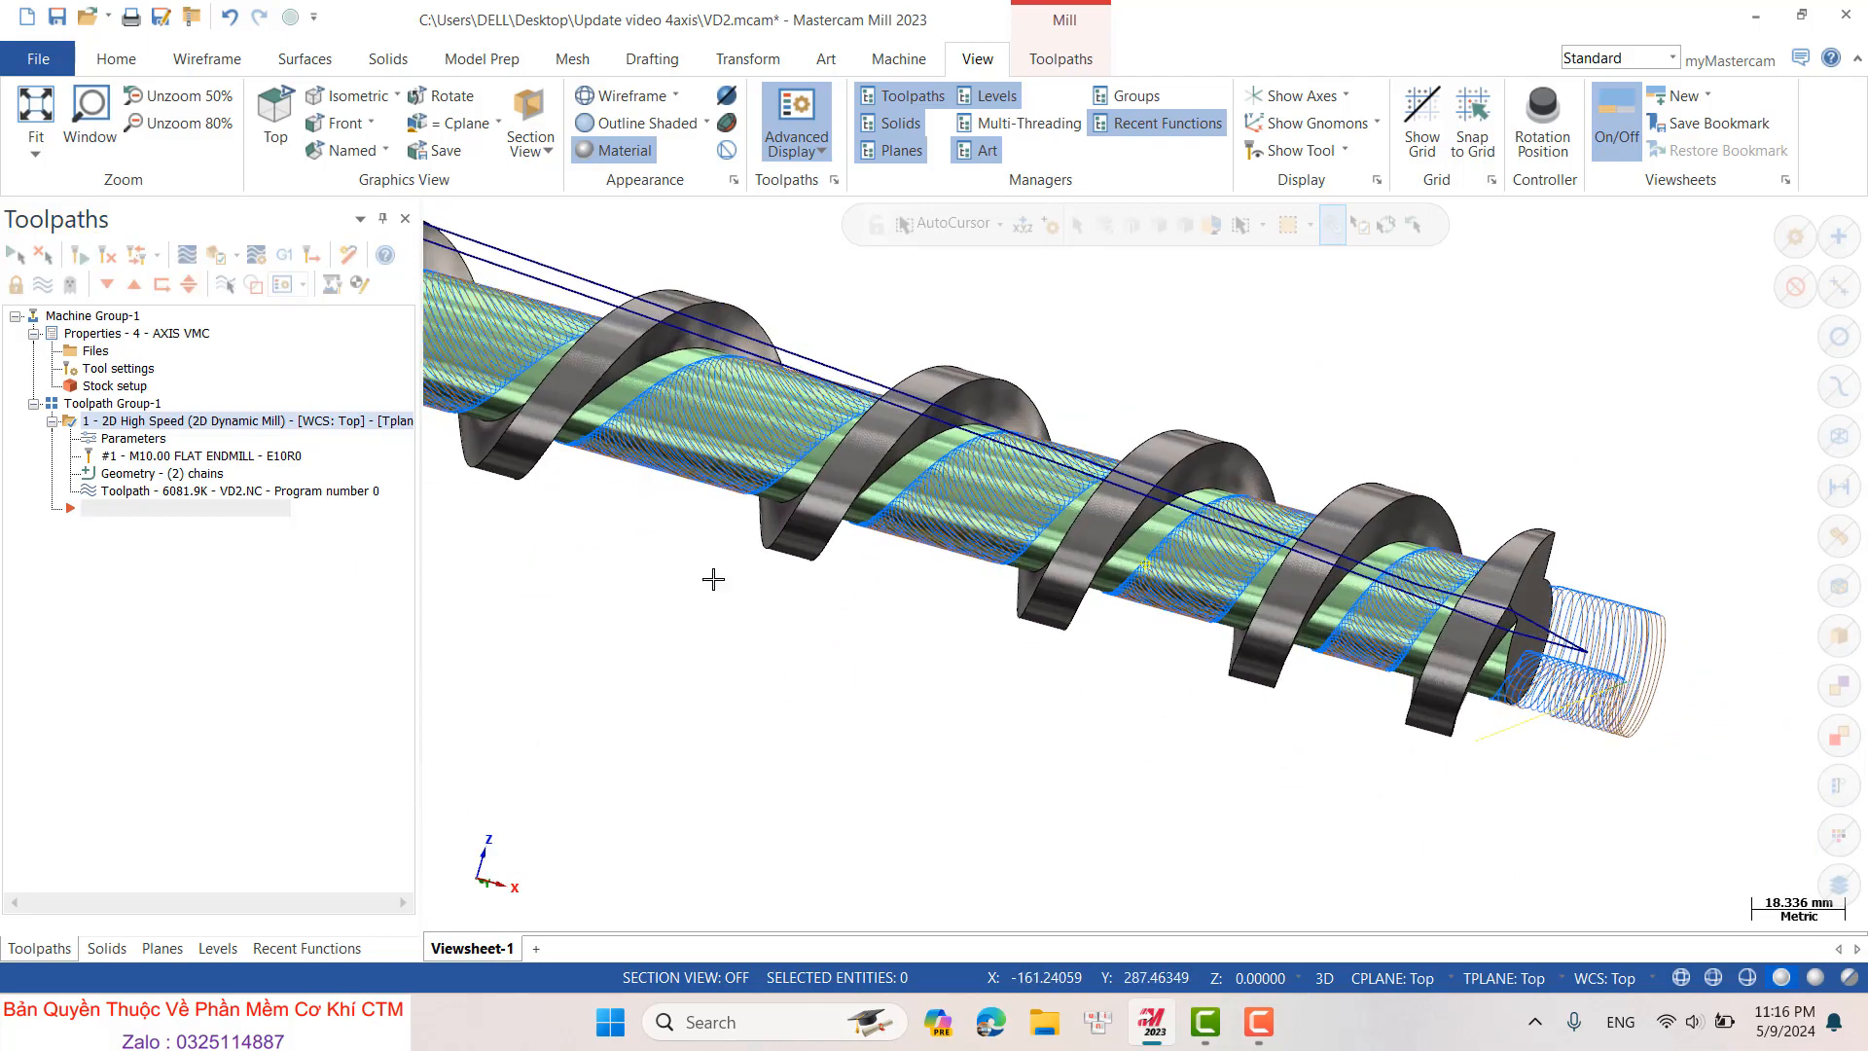
middle_click_drag(713, 579, 710, 558)
scroll(926, 592, "down", 7)
scroll(825, 299, "up", 1)
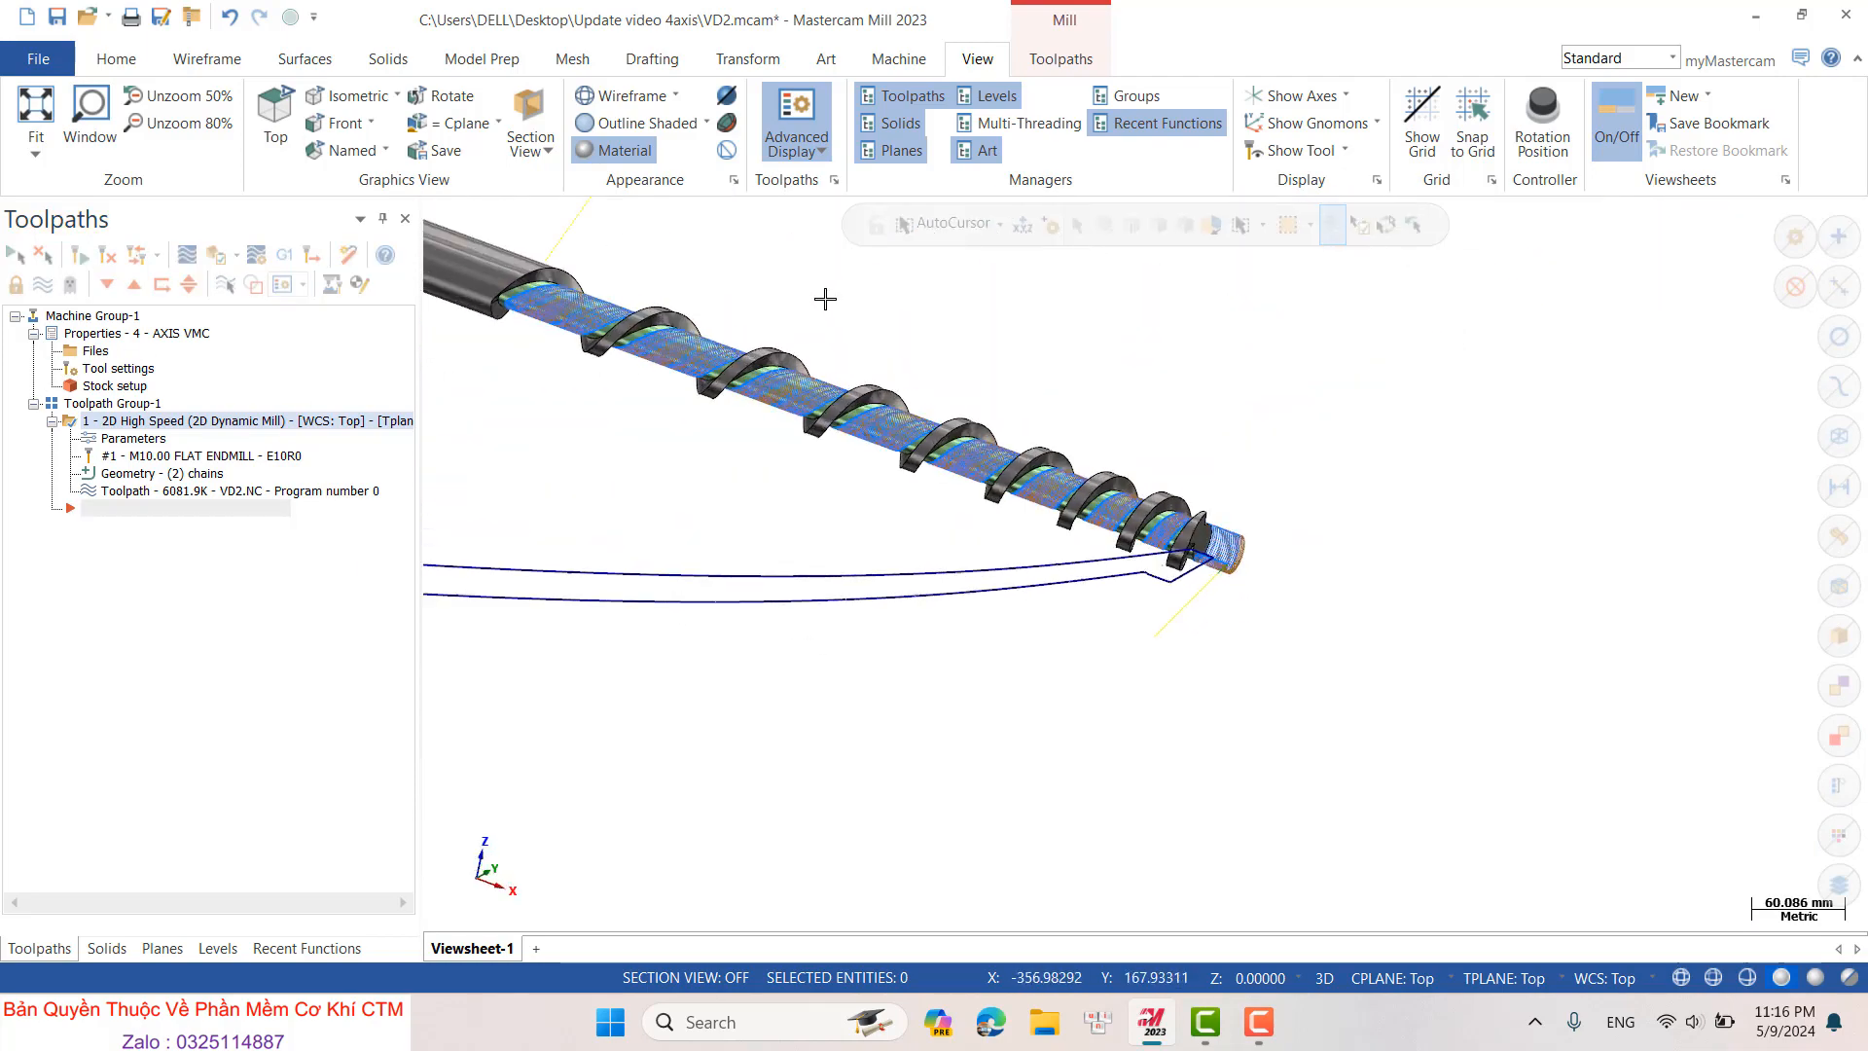
scroll(824, 299, "up", 1)
- Make level 1 (solid) the main level, hide level 2 (Curve), and return to the toolpath operations
left_click(216, 948)
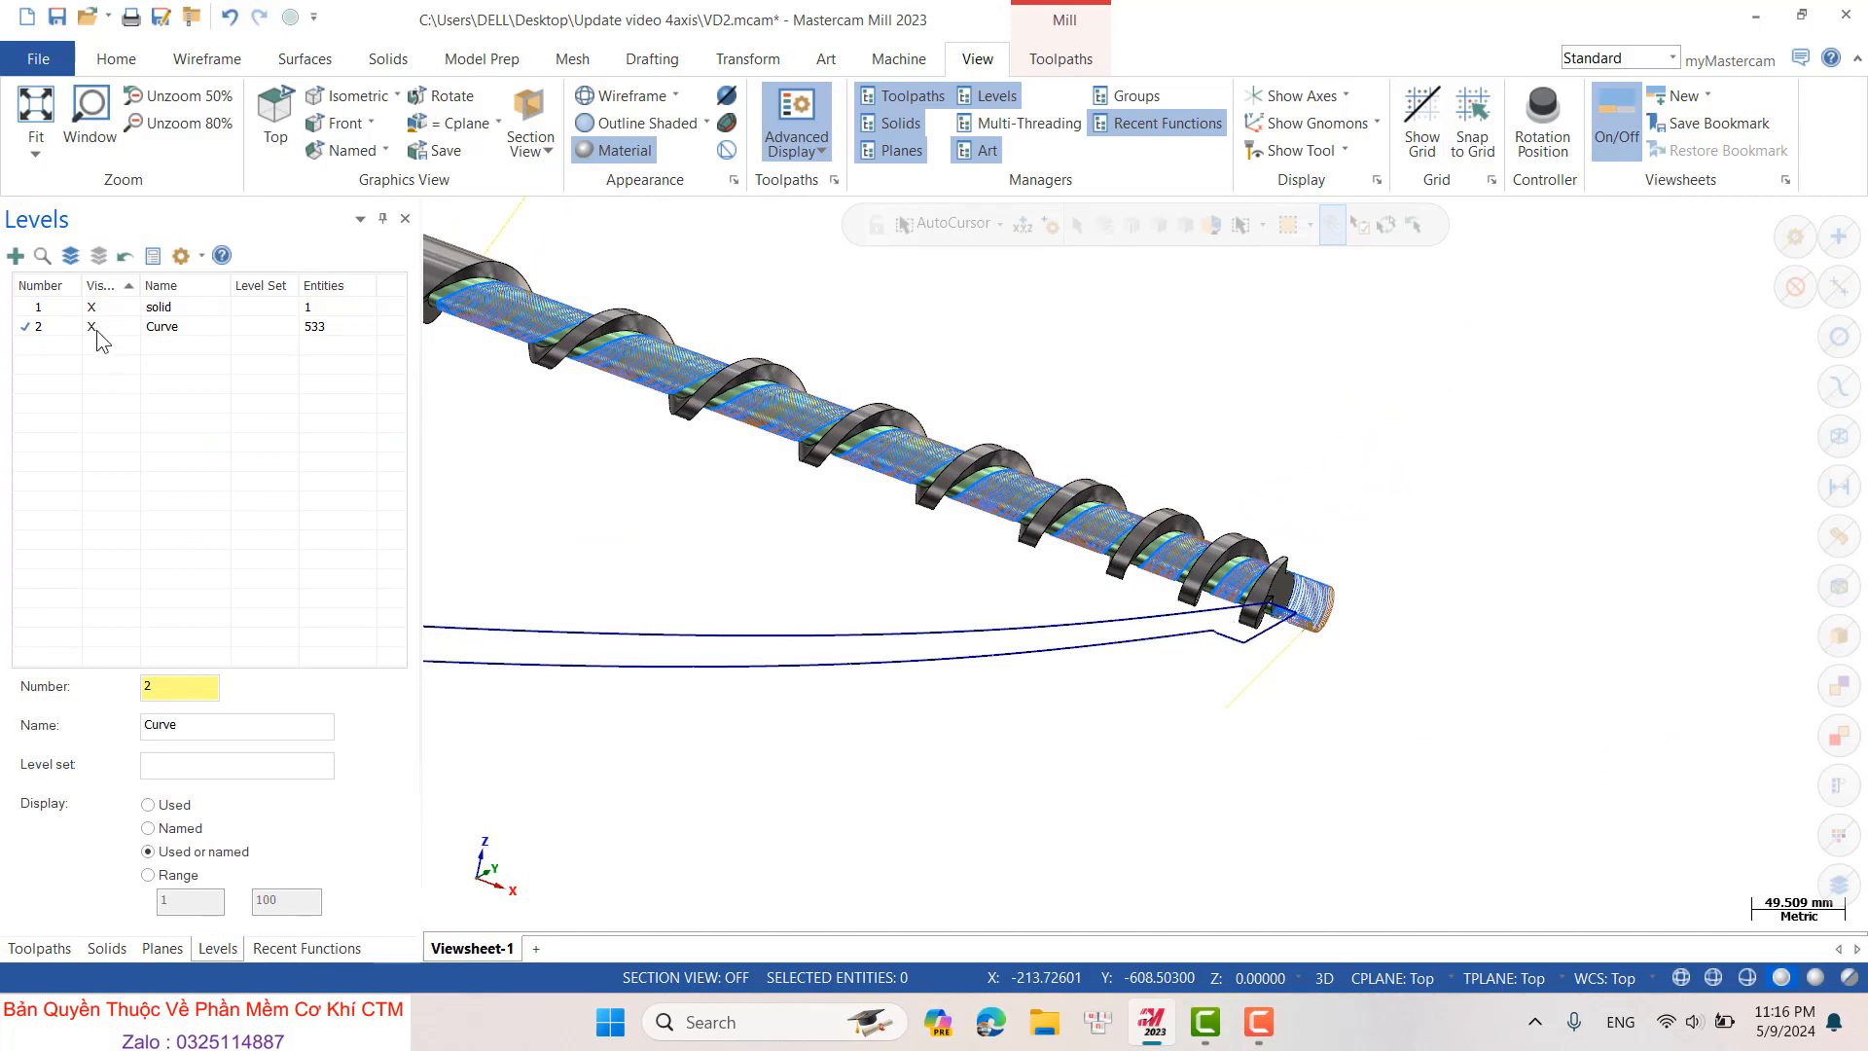
left_click(37, 306)
left_click(92, 326)
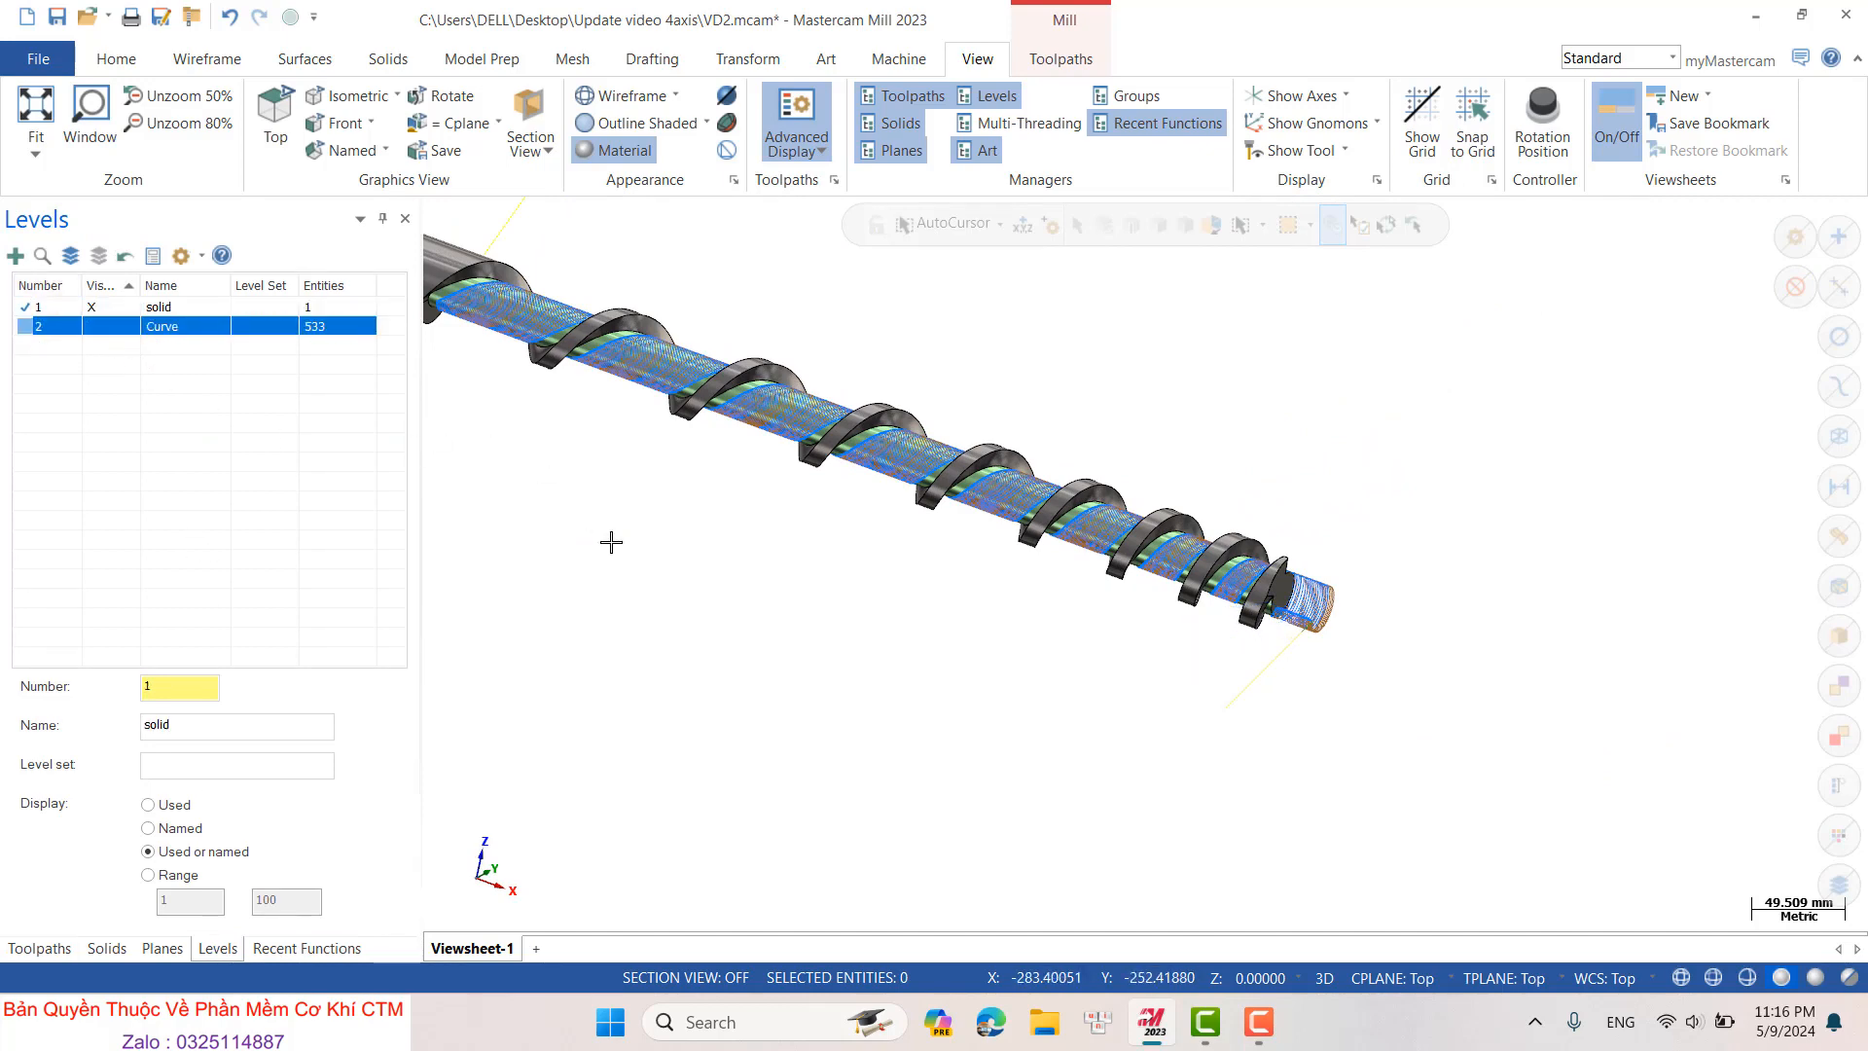
left_click(38, 949)
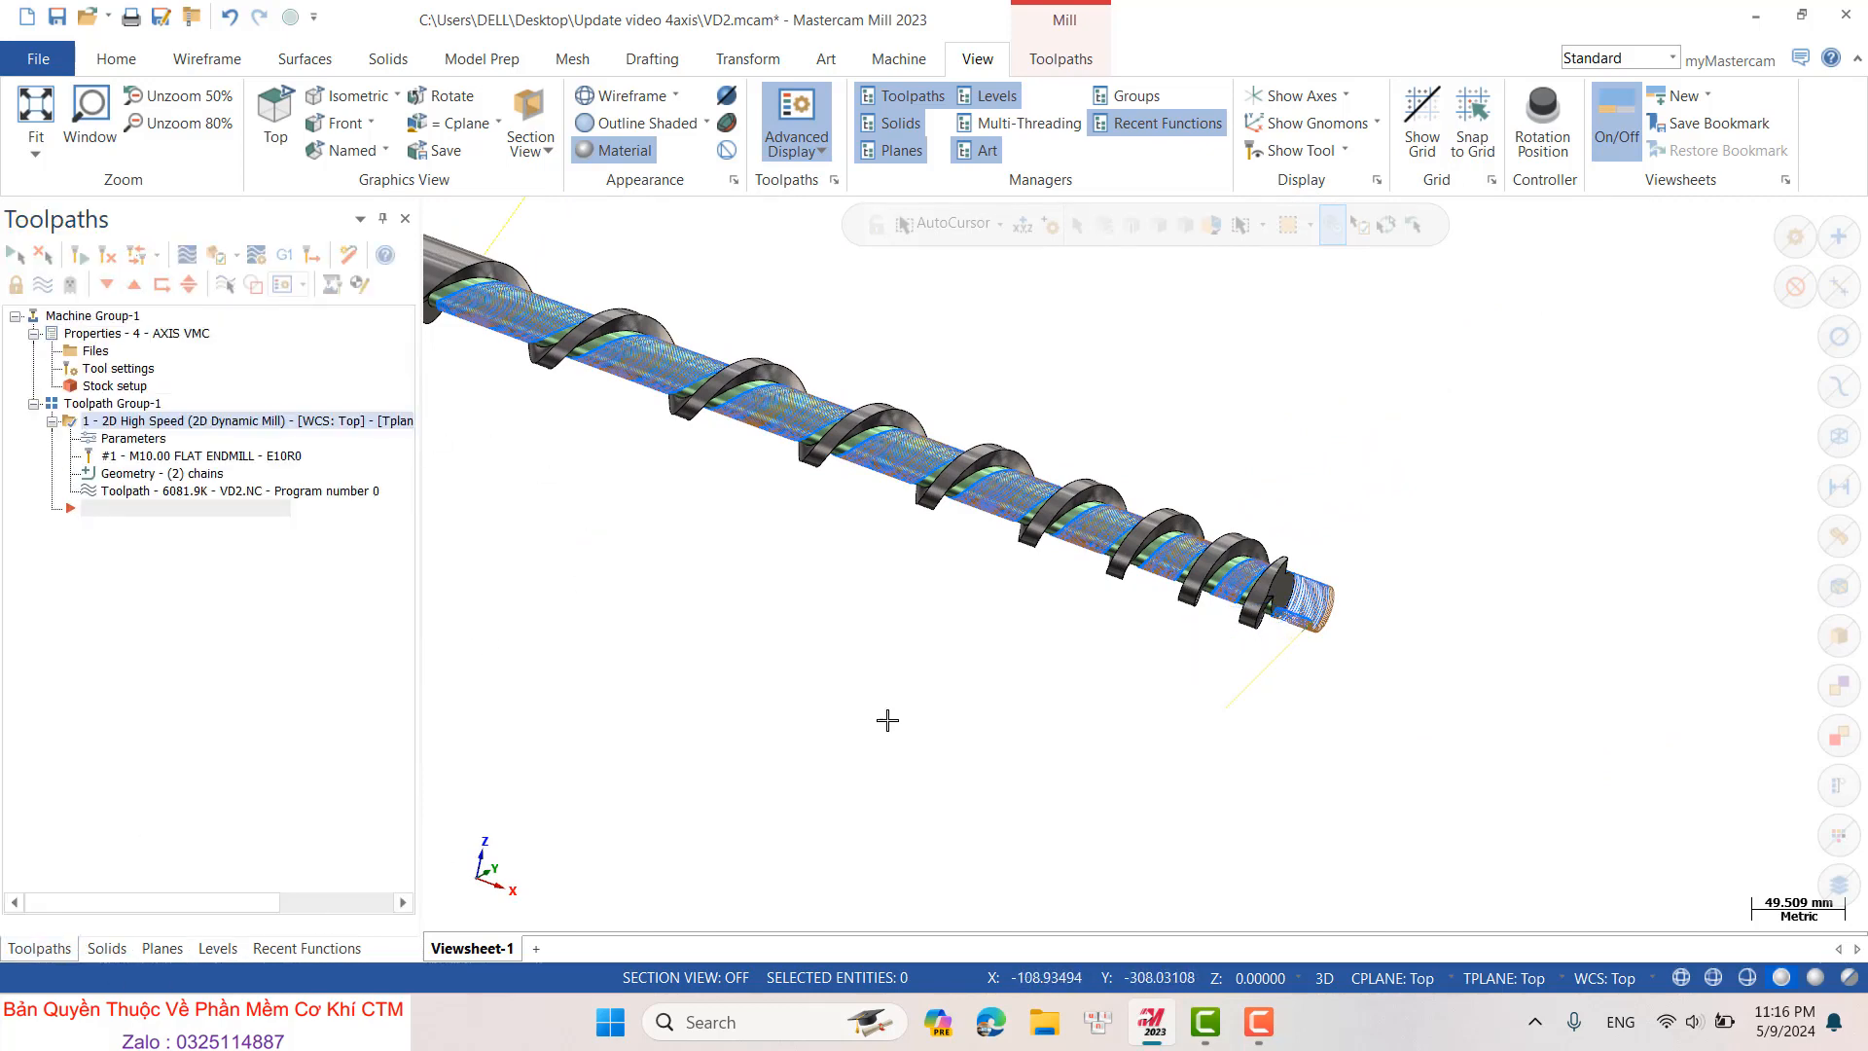
- Inspect the full length of the wrapped toolpath along the screw in the top view and at an angle
scroll(680, 545, "up", 2)
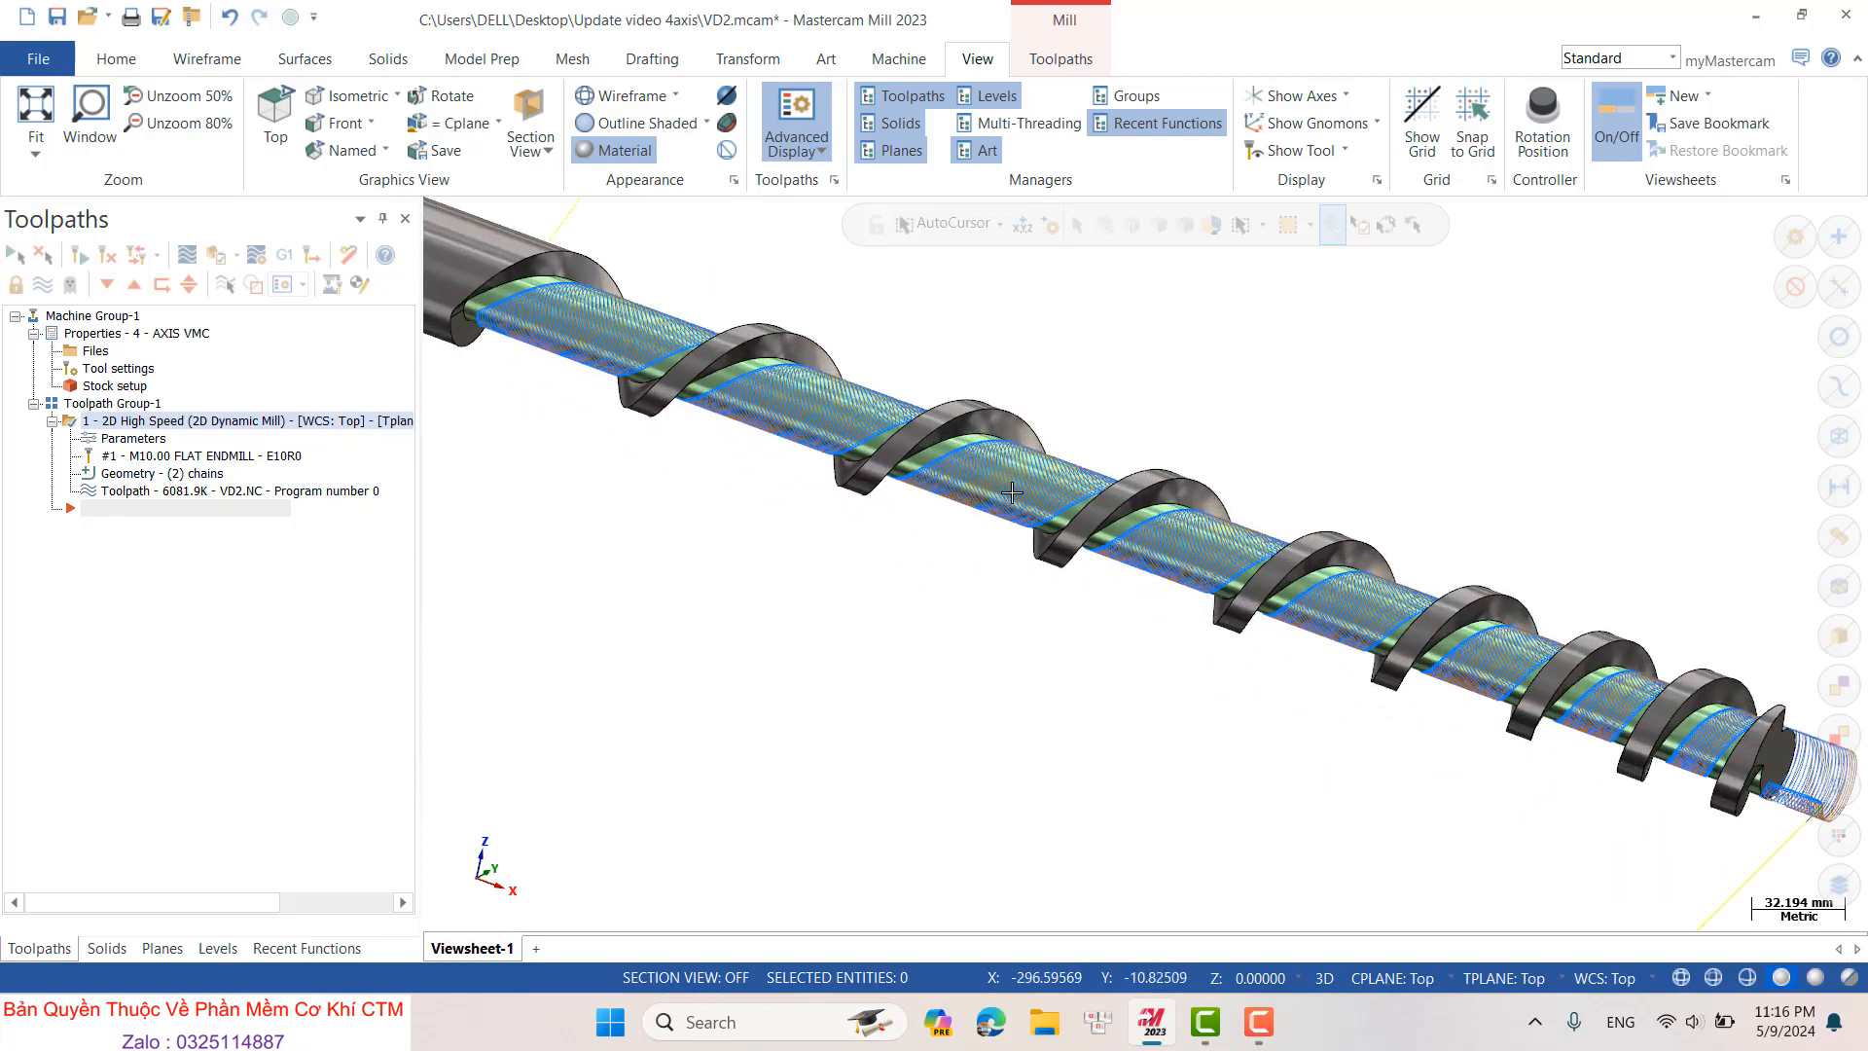
mouse_move(1011, 493)
middle_mouse_down()
mouse_move(913, 717)
mouse_move(938, 555)
mouse_move(1041, 400)
middle_mouse_up()
right_click(1042, 394)
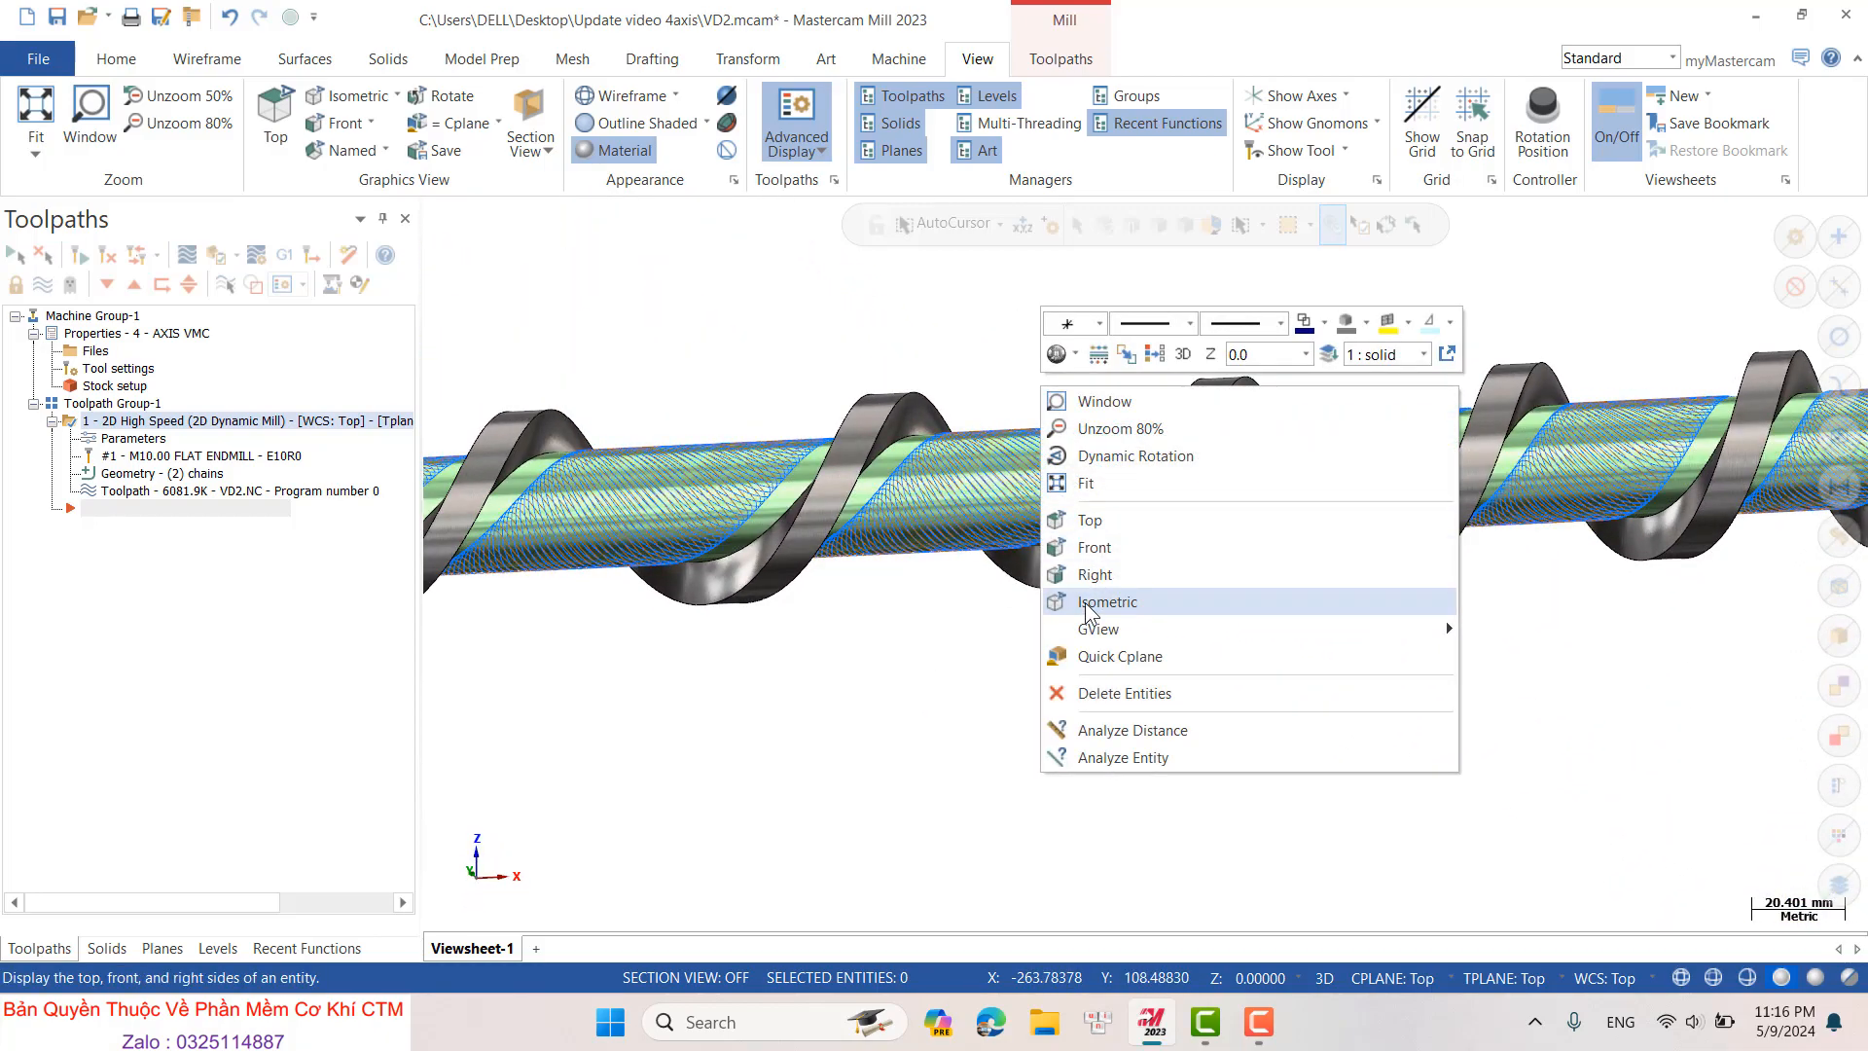
left_click(1088, 520)
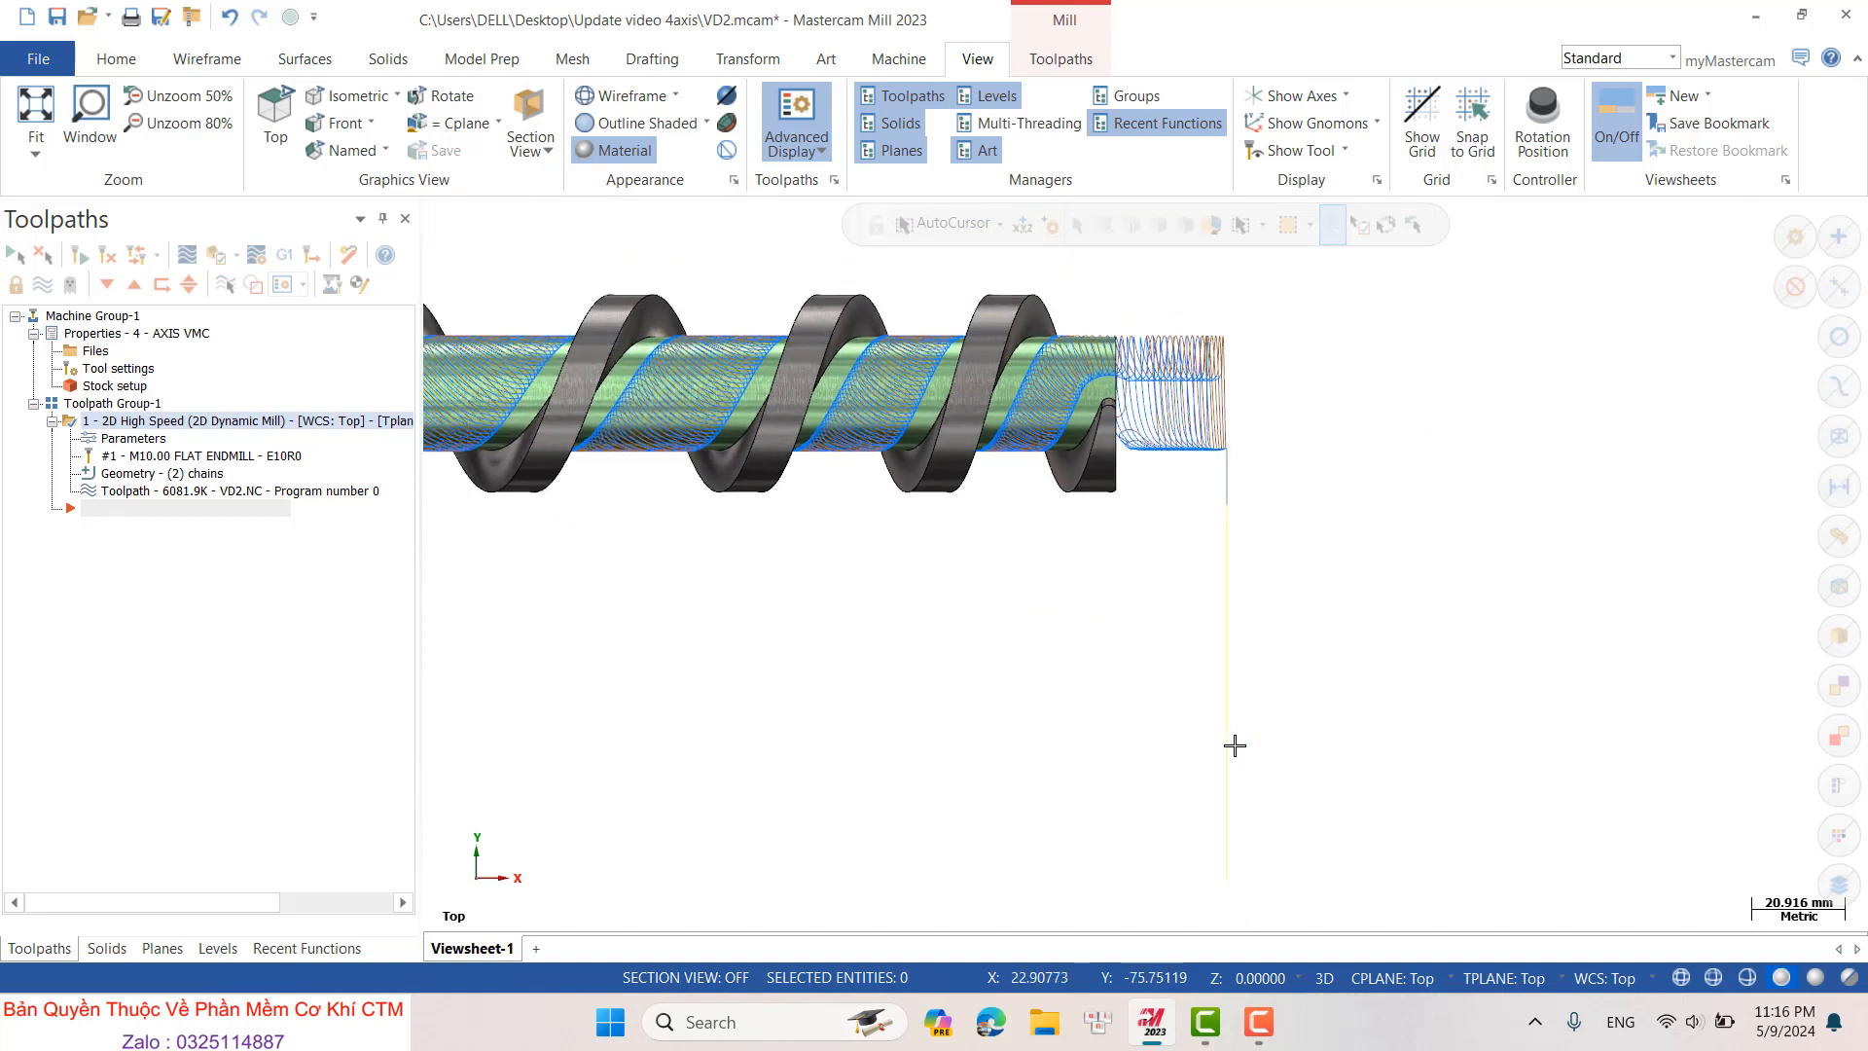
scroll(1355, 545, "down", 3)
scroll(1108, 759, "down", 3)
middle_click_drag(1109, 759, 545, 375)
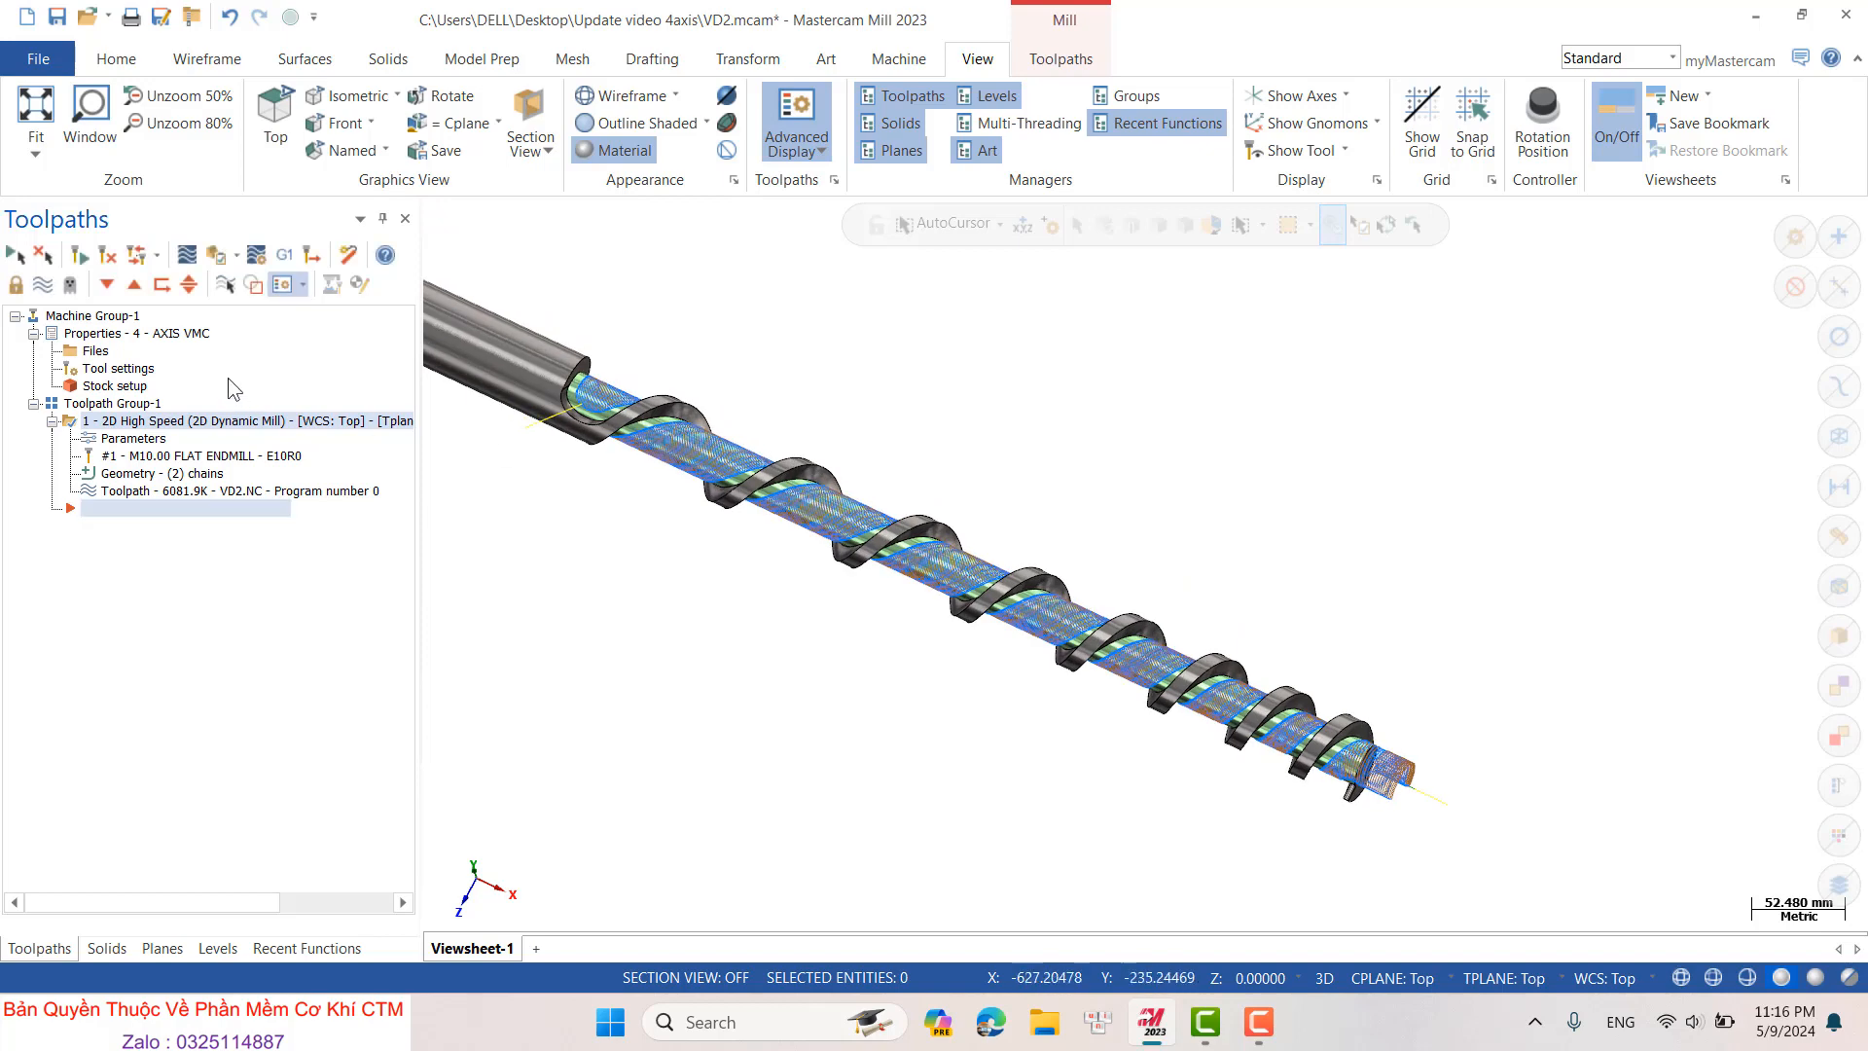
- Backplot the Dynamic Mill operation and play the tool motion from the free end of the screw
left_click(185, 255)
scroll(908, 645, "up", 2)
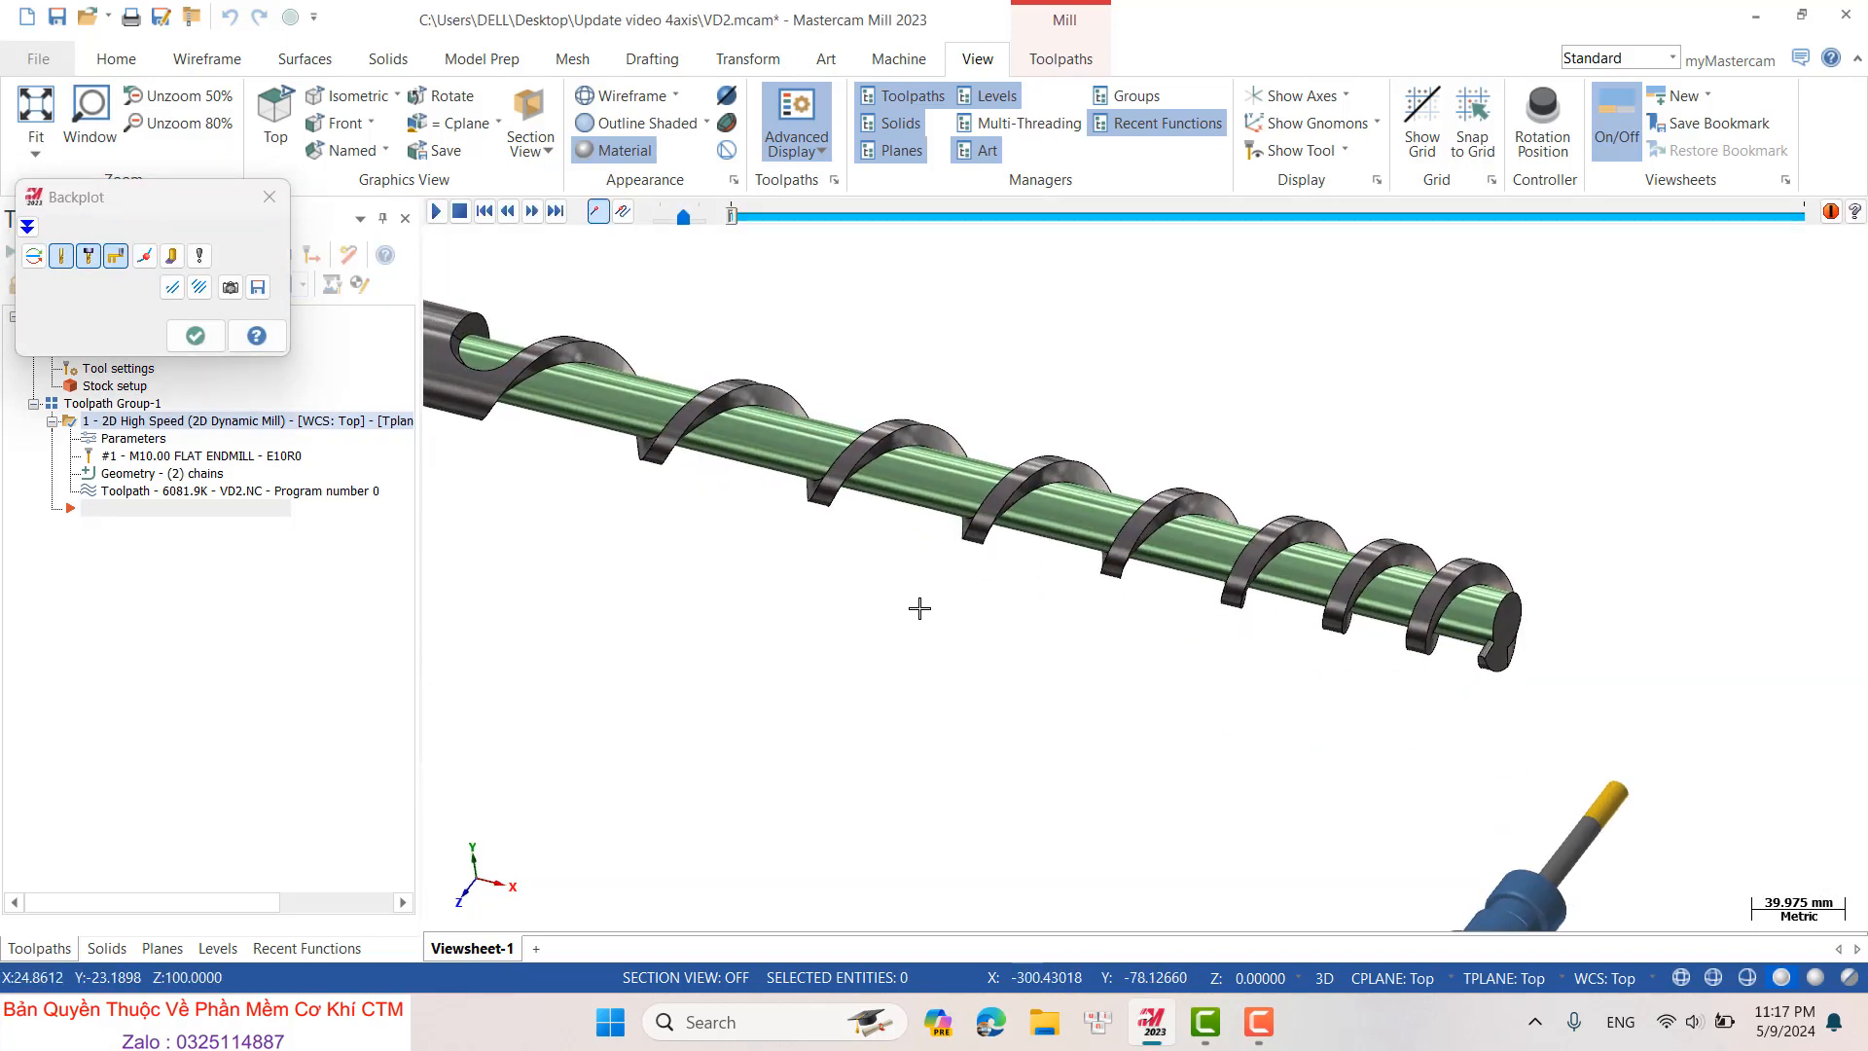
middle_click_drag(919, 608, 884, 391)
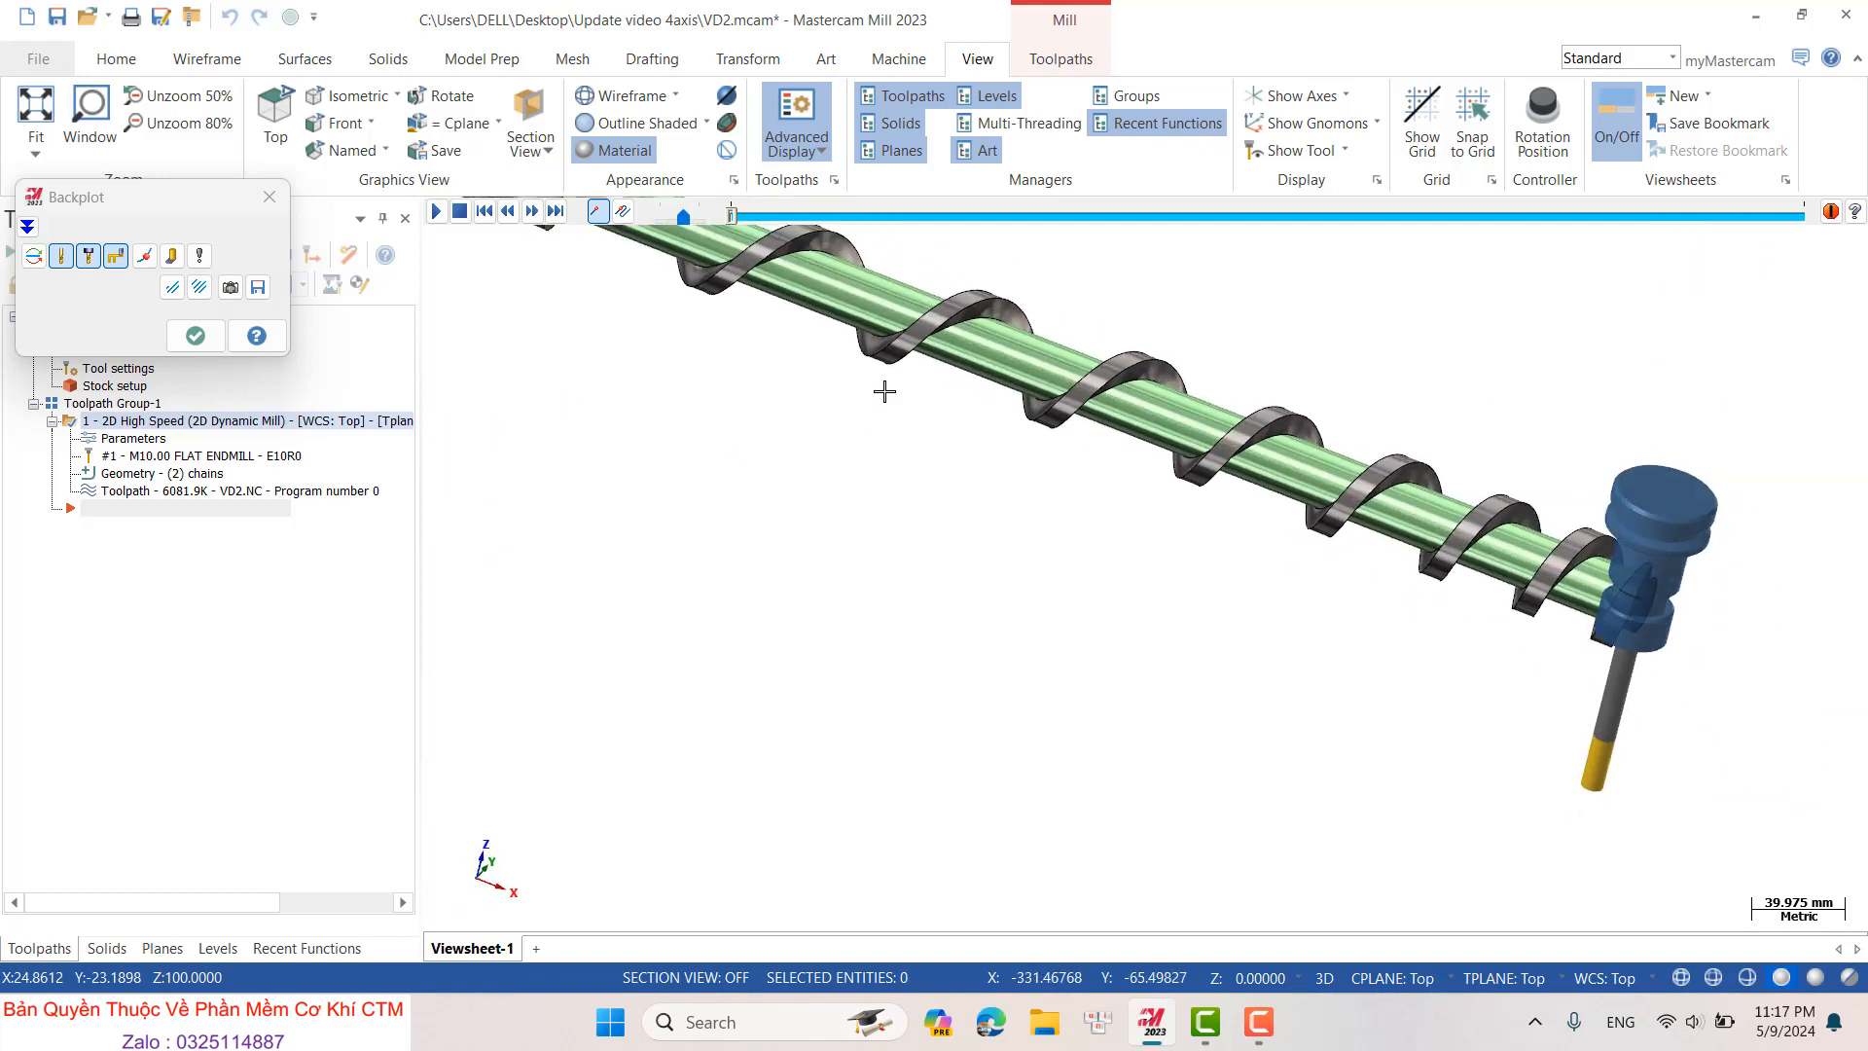
scroll(1382, 598, "up", 2)
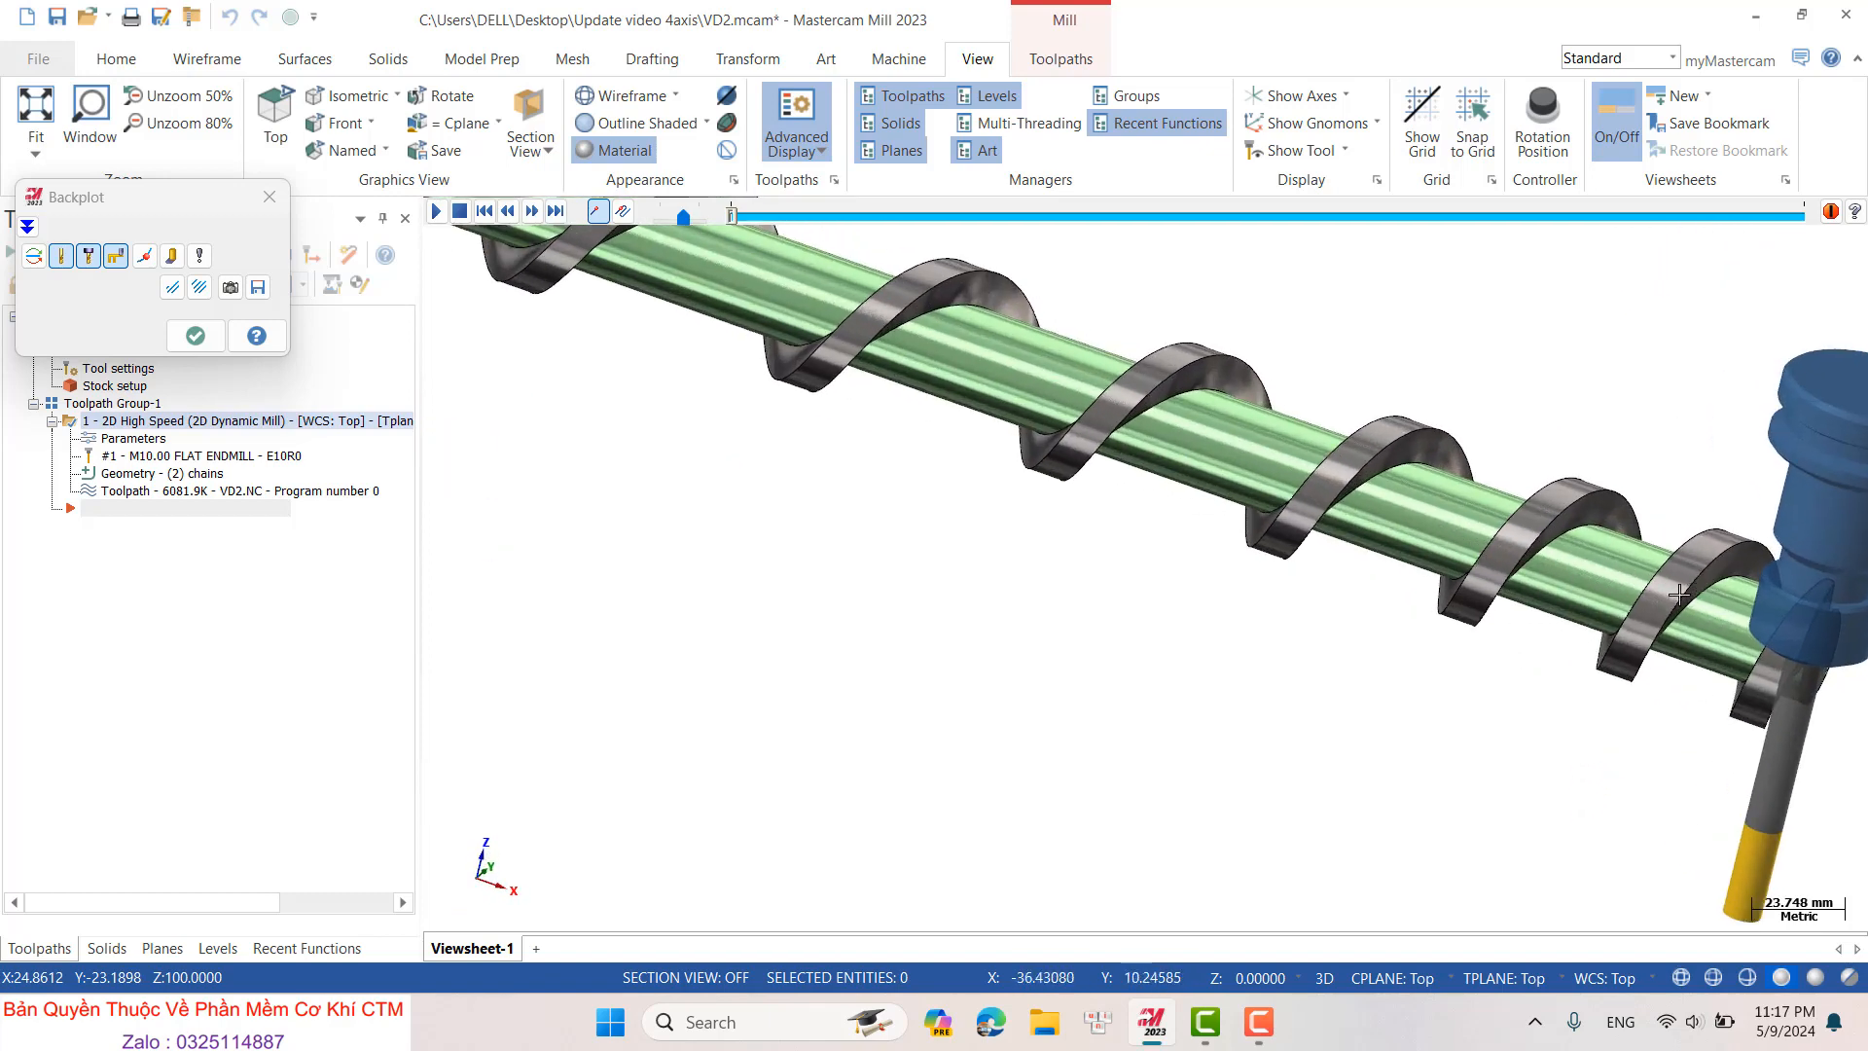
scroll(908, 577, "down", 2)
scroll(1494, 601, "up", 2)
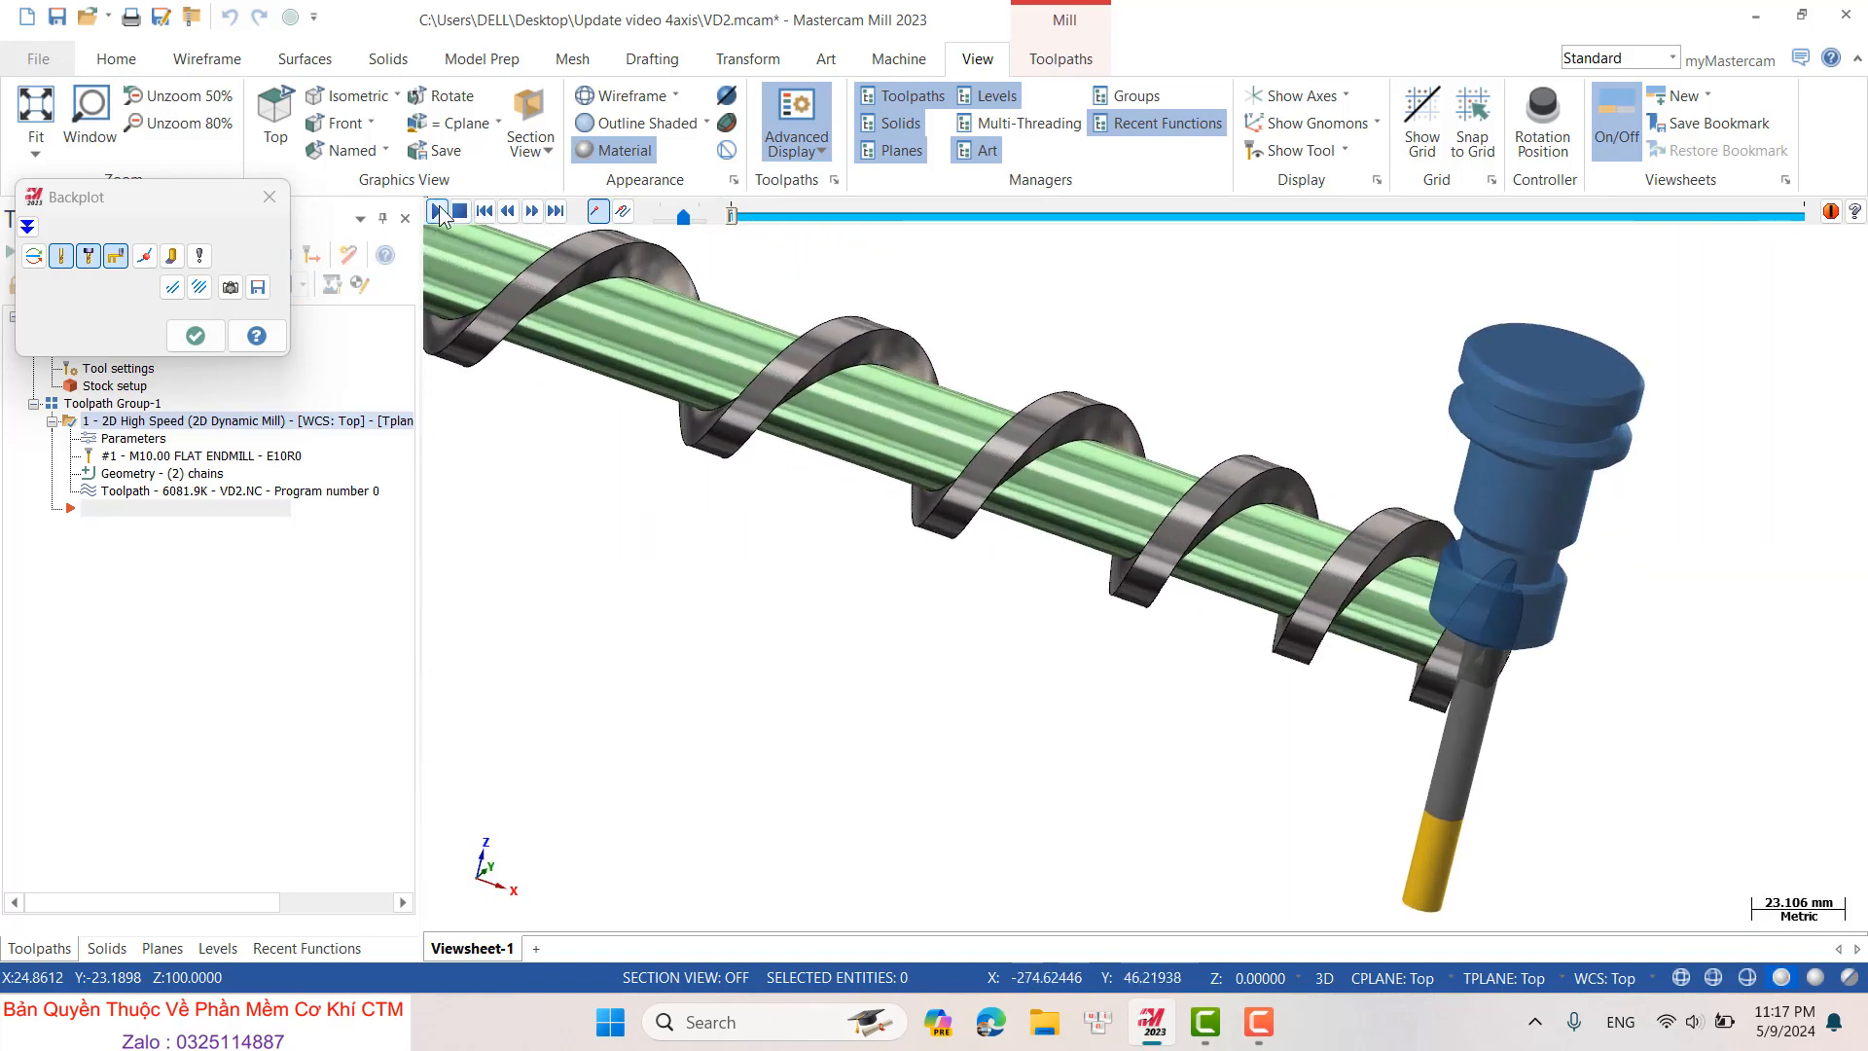
left_click(437, 211)
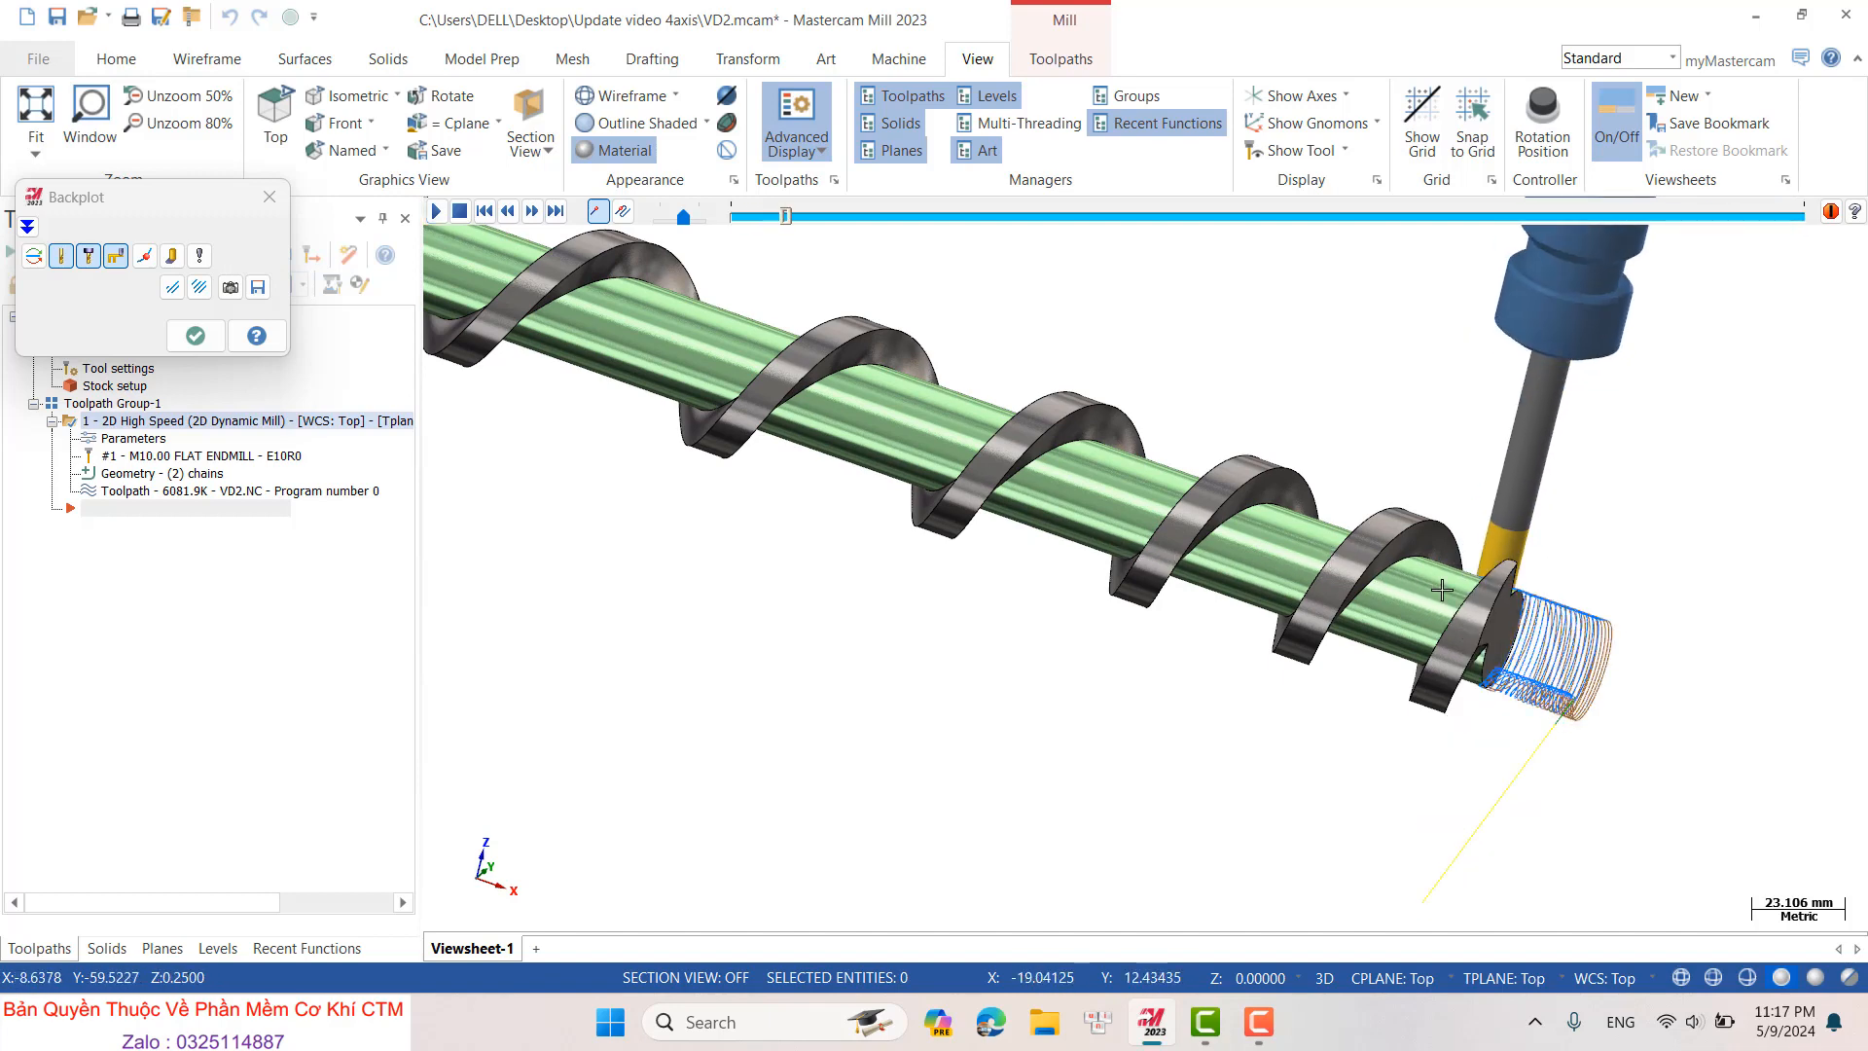
- Follow the backplotted tool motion through the grooves between the screw flights, and close the backplot
scroll(1441, 589, "up", 3)
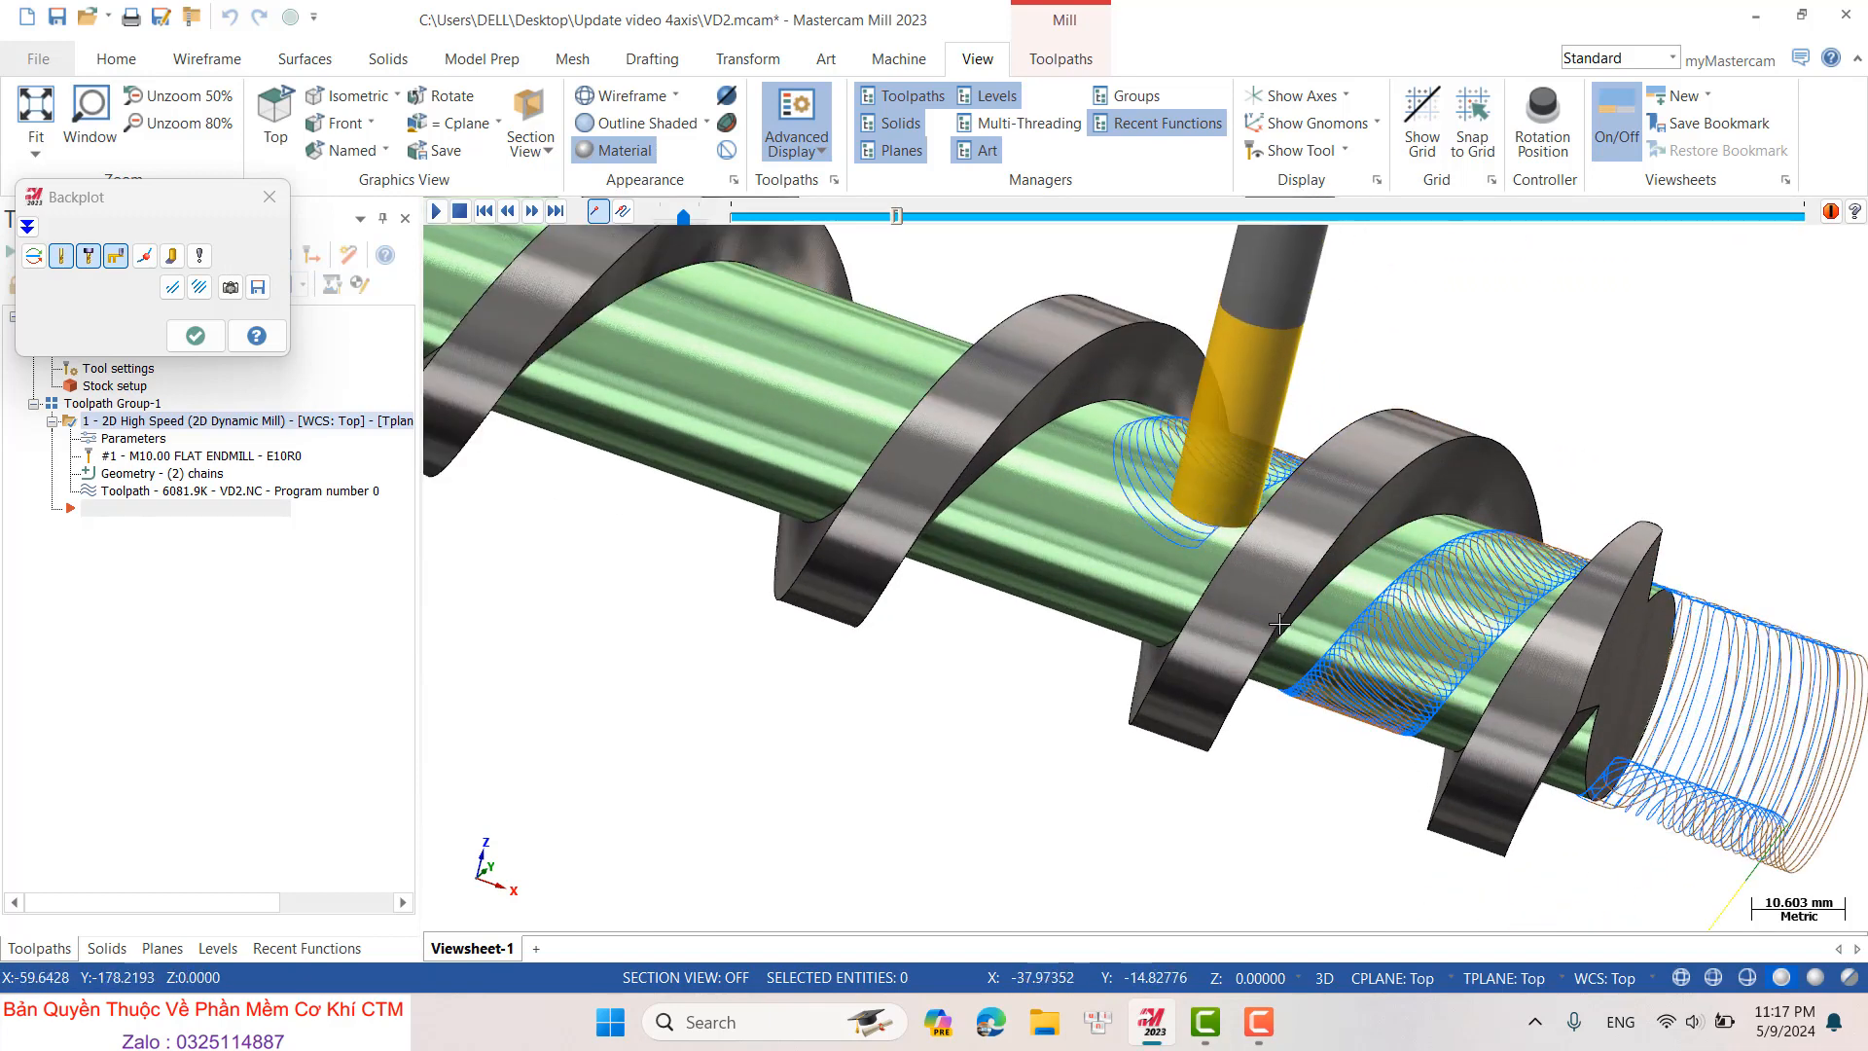
scroll(1035, 364, "down", 2)
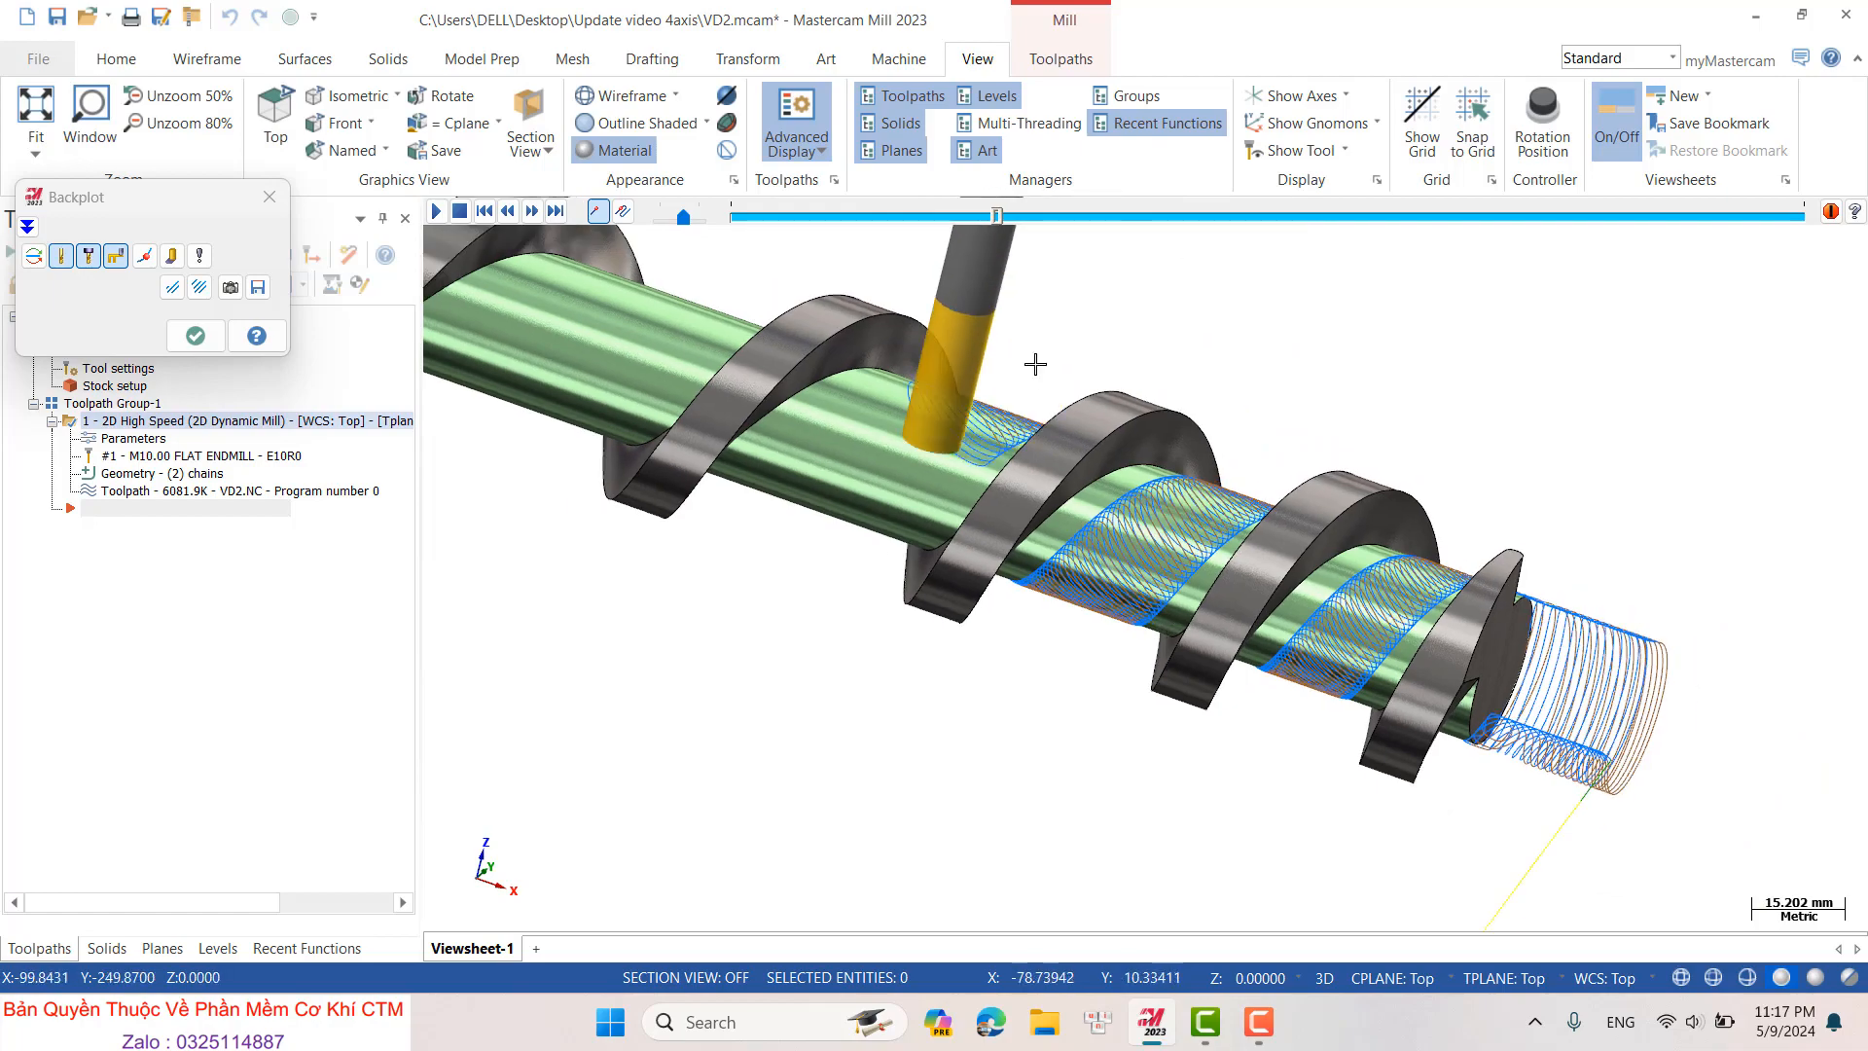
scroll(1035, 363, "up", 2)
mouse_move(1035, 364)
middle_mouse_down()
mouse_move(955, 511)
mouse_move(1094, 301)
mouse_move(1030, 275)
mouse_move(1021, 354)
middle_mouse_up()
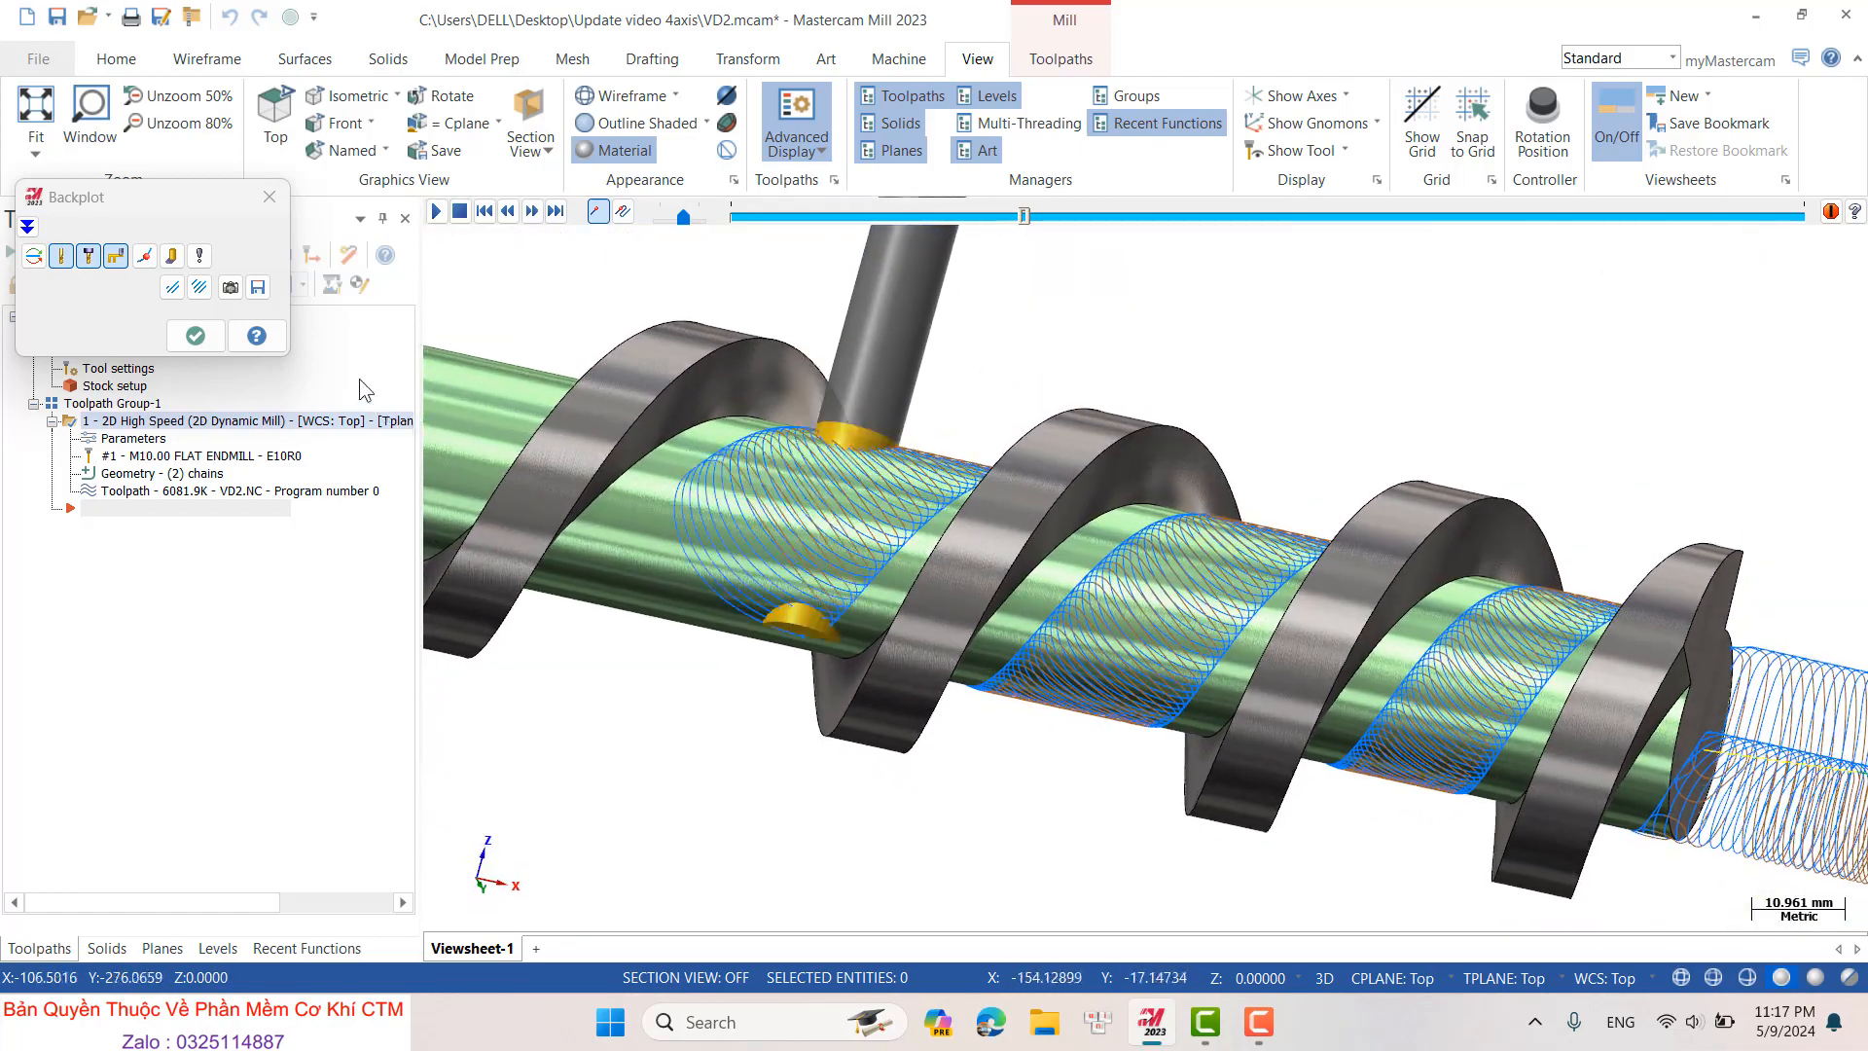
left_click(274, 201)
- Verify the Dynamic Mill operation on the bar stock, starting the simulation in isometric view at a slightly slower playback speed
scroll(1074, 491, "down", 1)
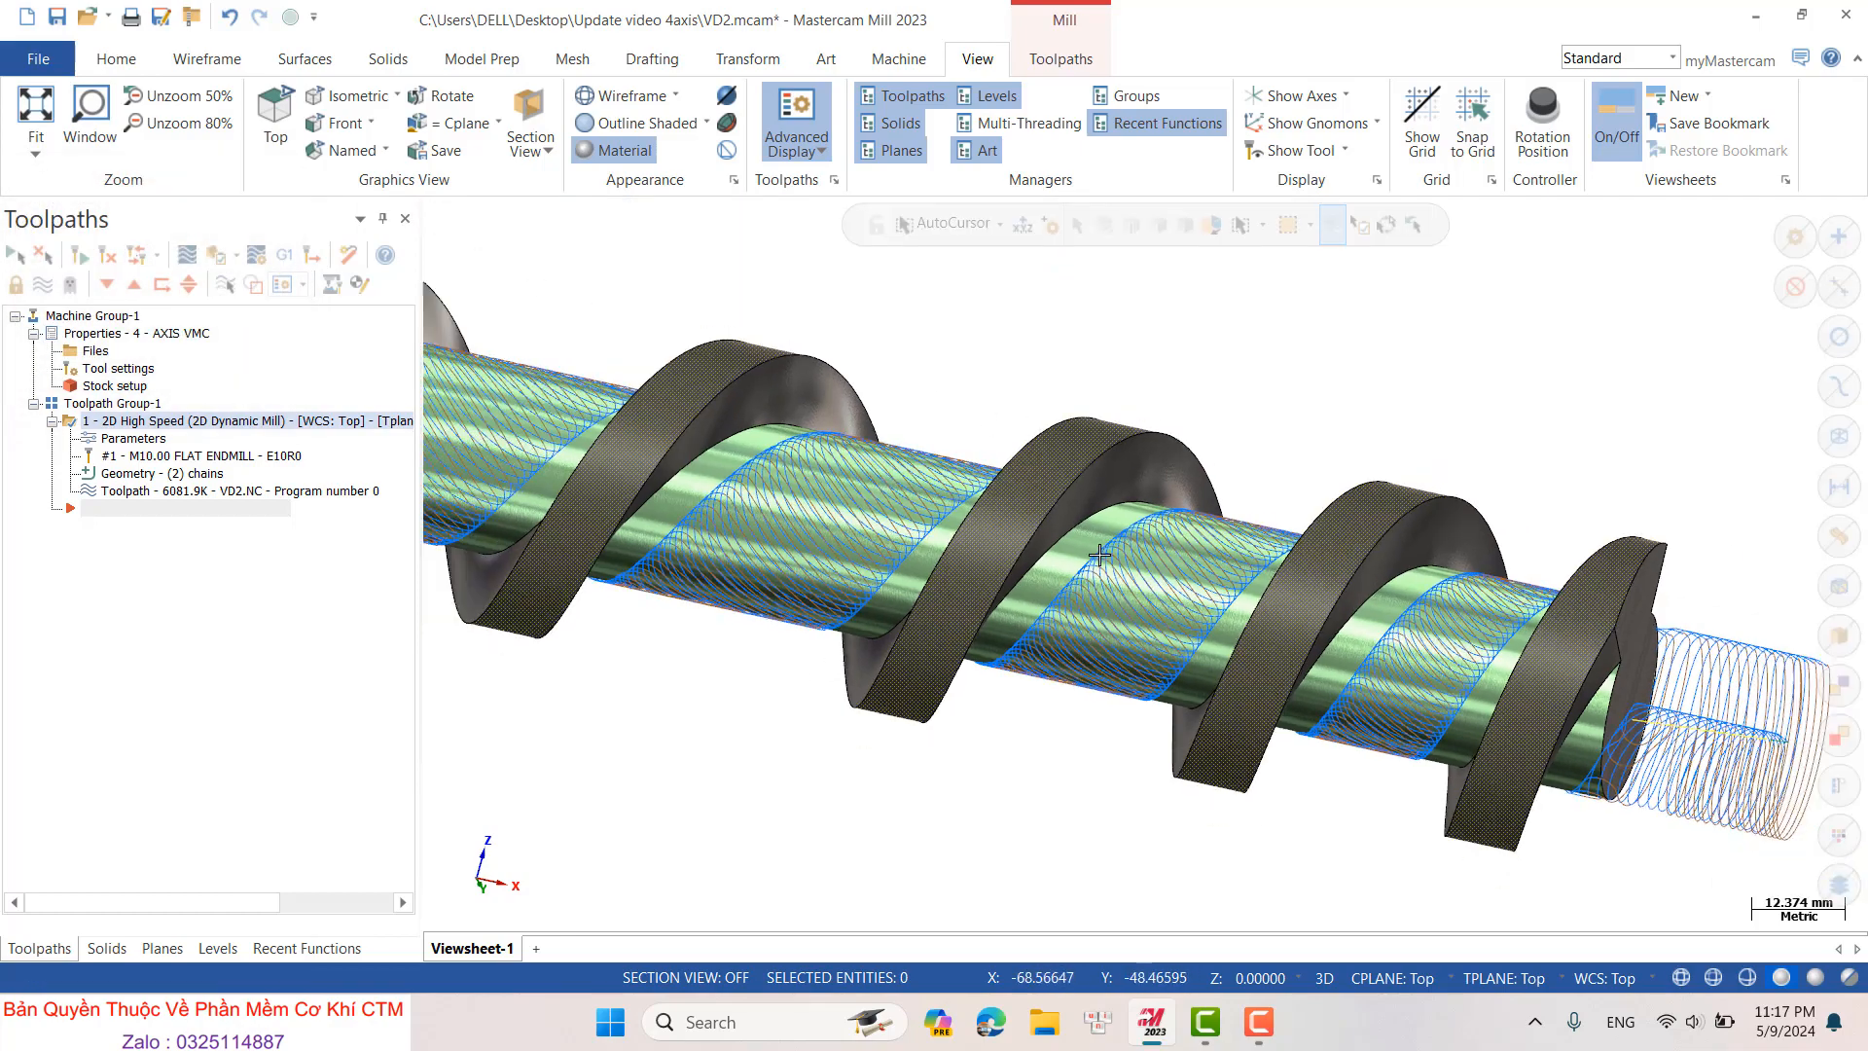
middle_click_drag(1099, 554, 1000, 750)
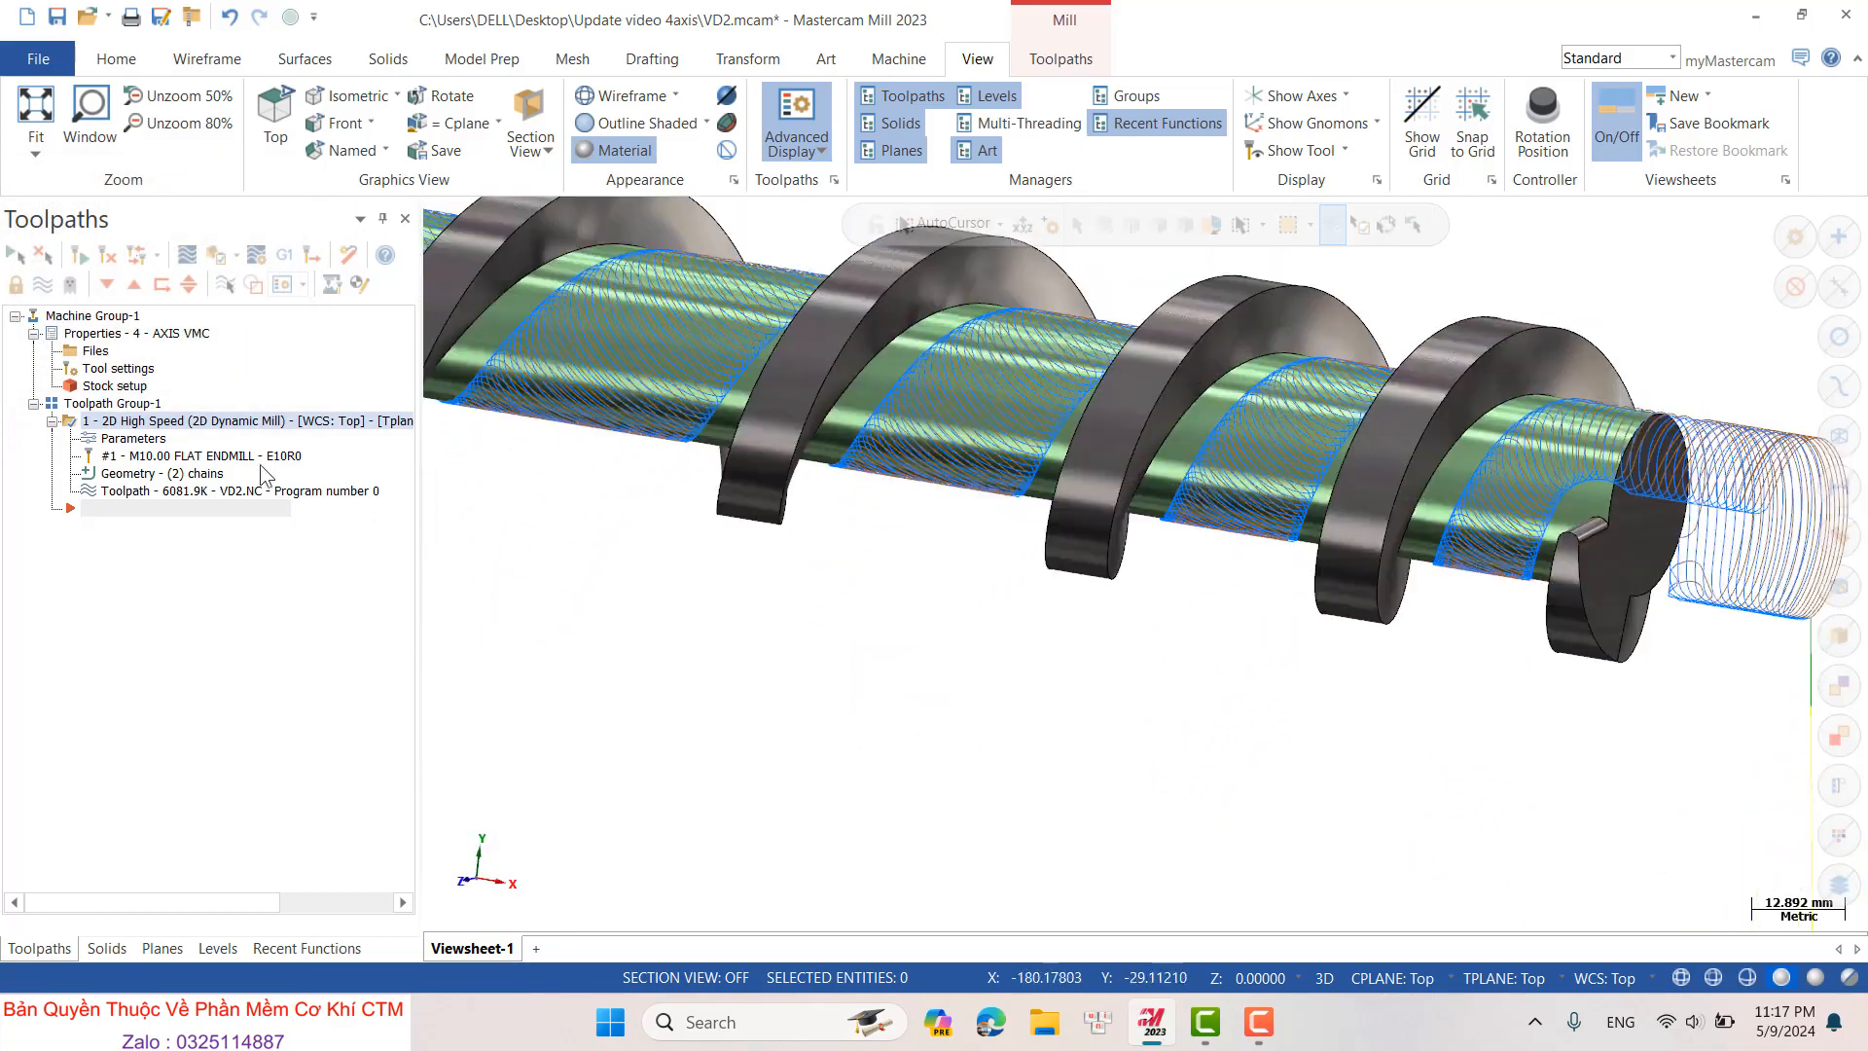
left_click(259, 464)
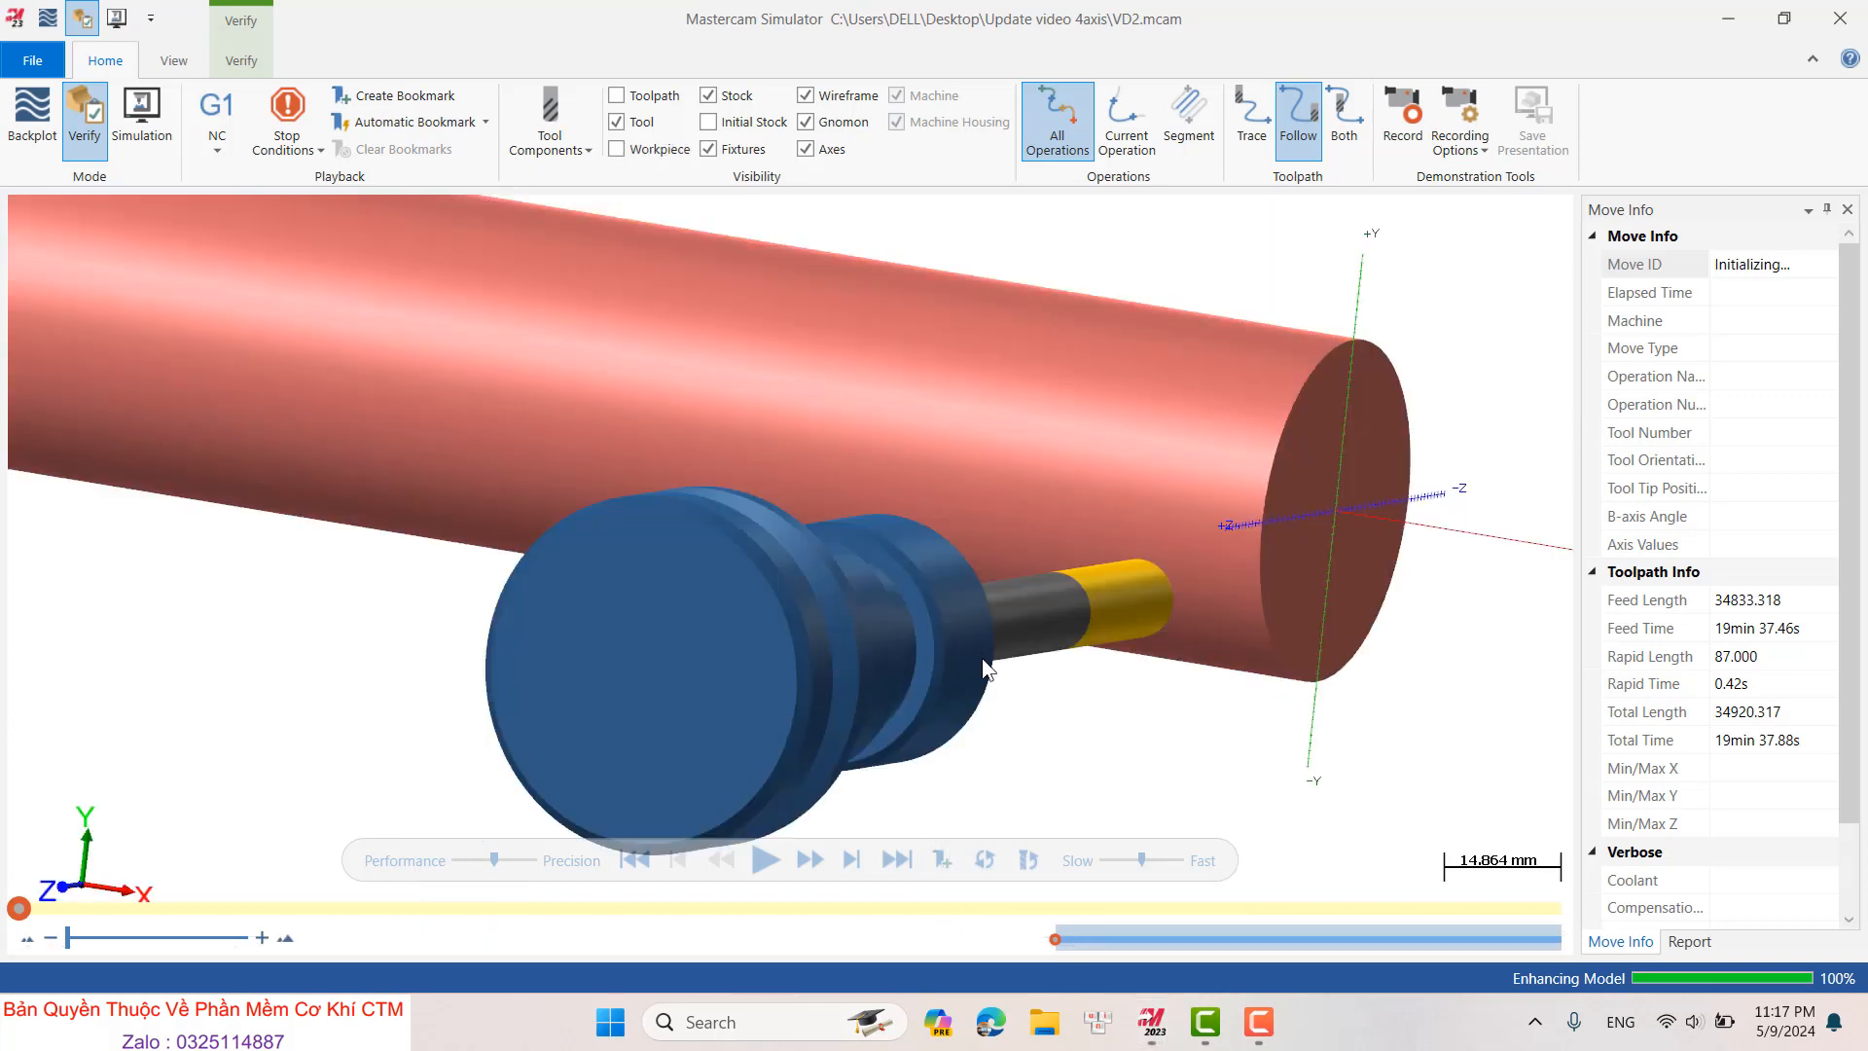
scroll(1056, 471, "down", 4)
right_click(1062, 394)
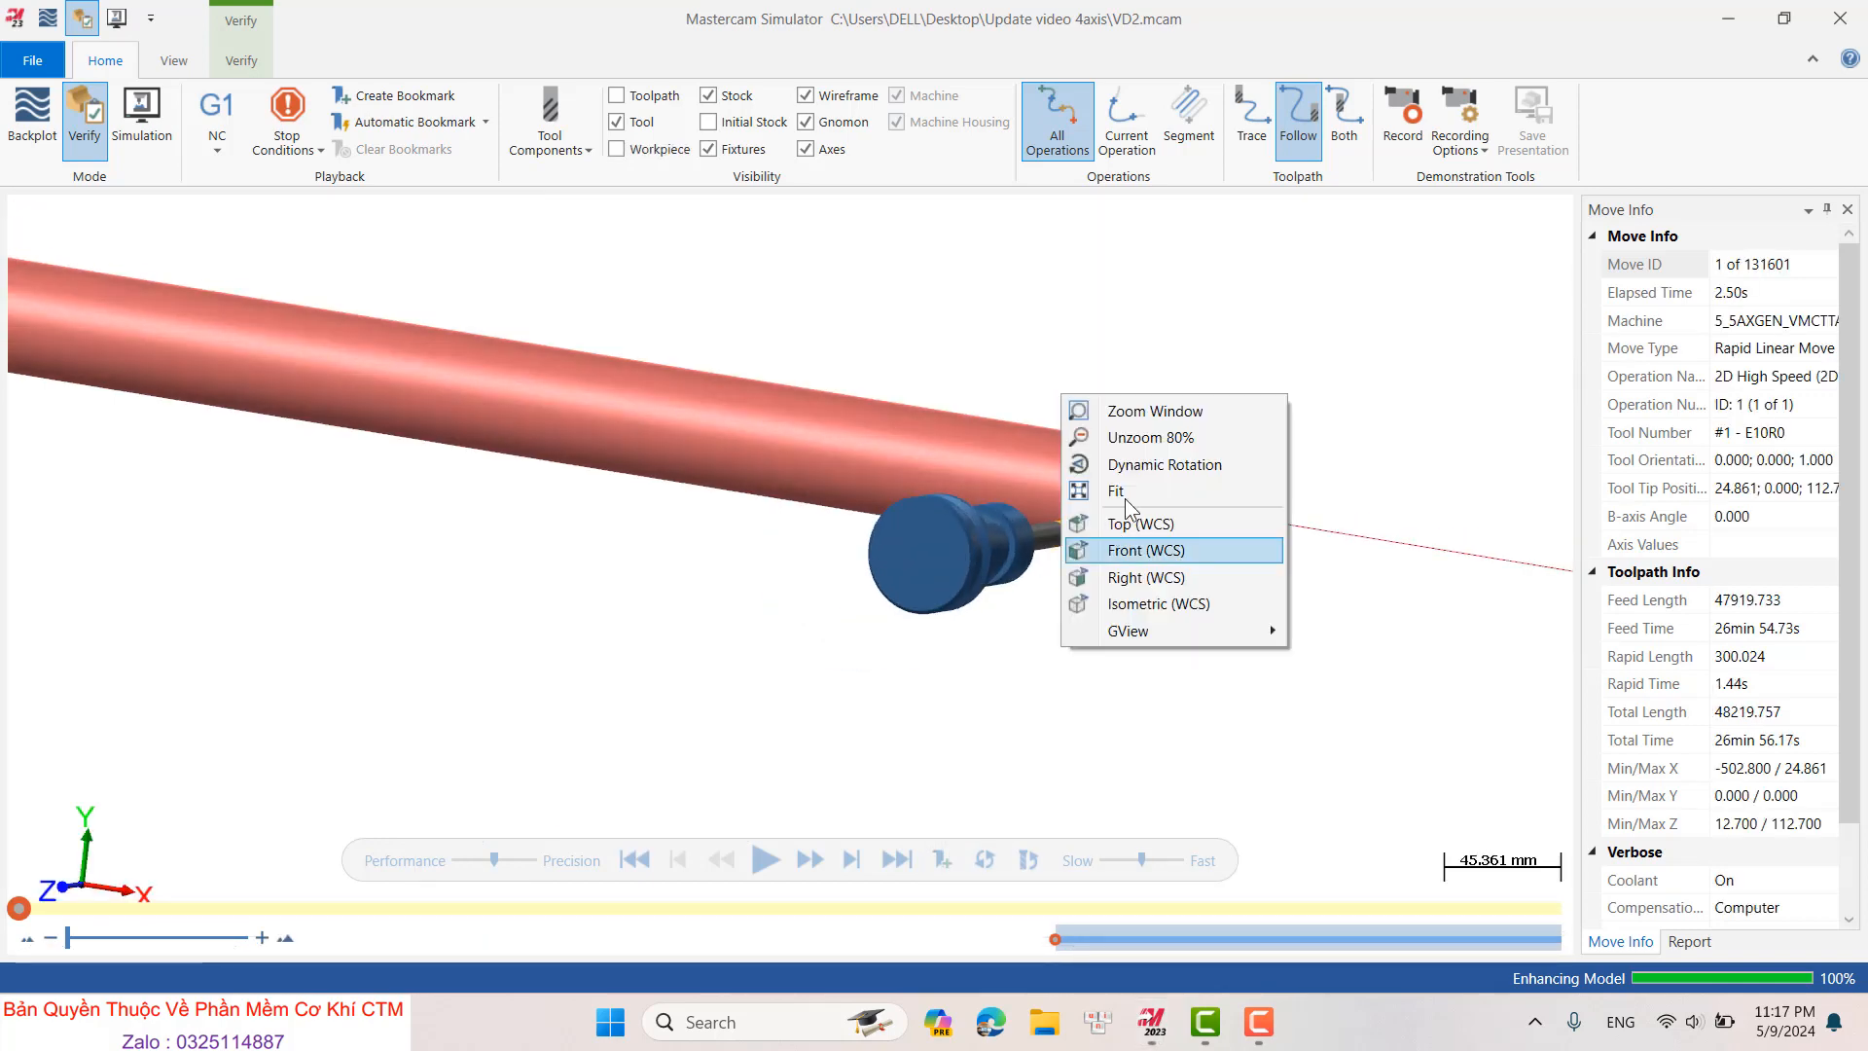
left_click(1122, 605)
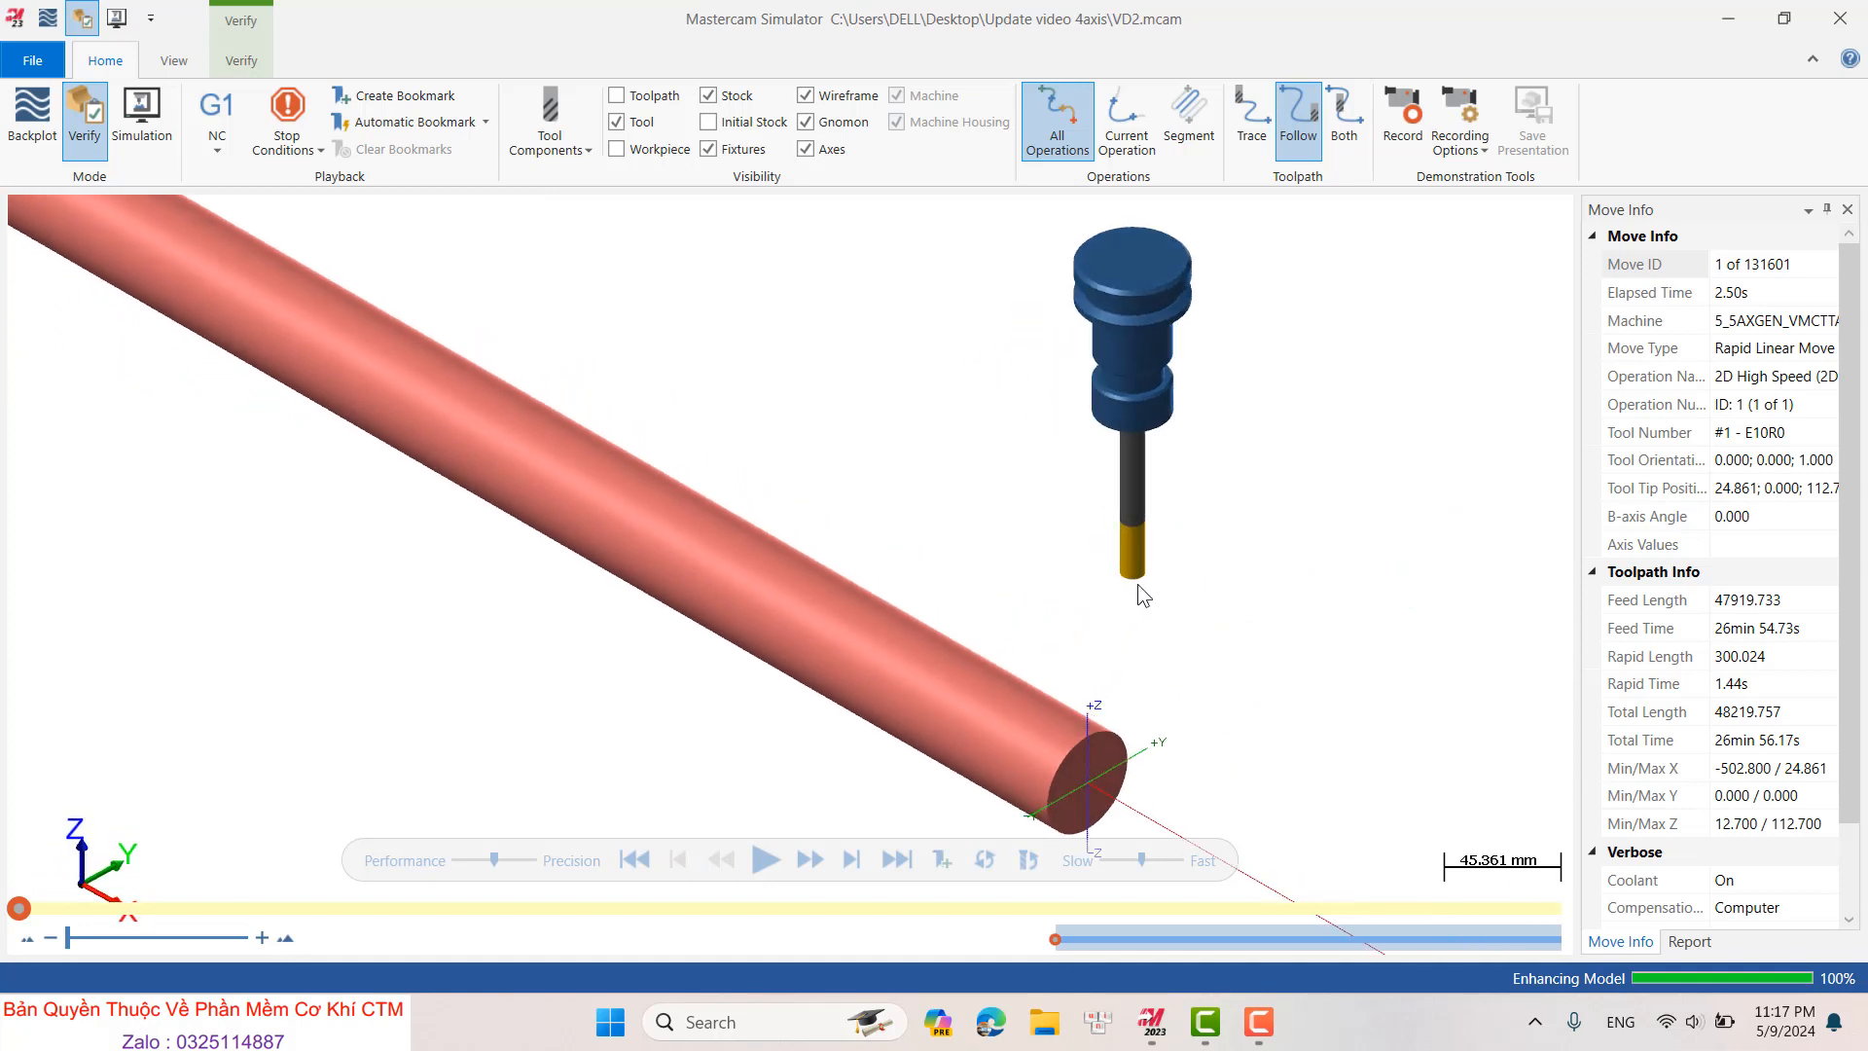
left_click_drag(1141, 860, 1122, 864)
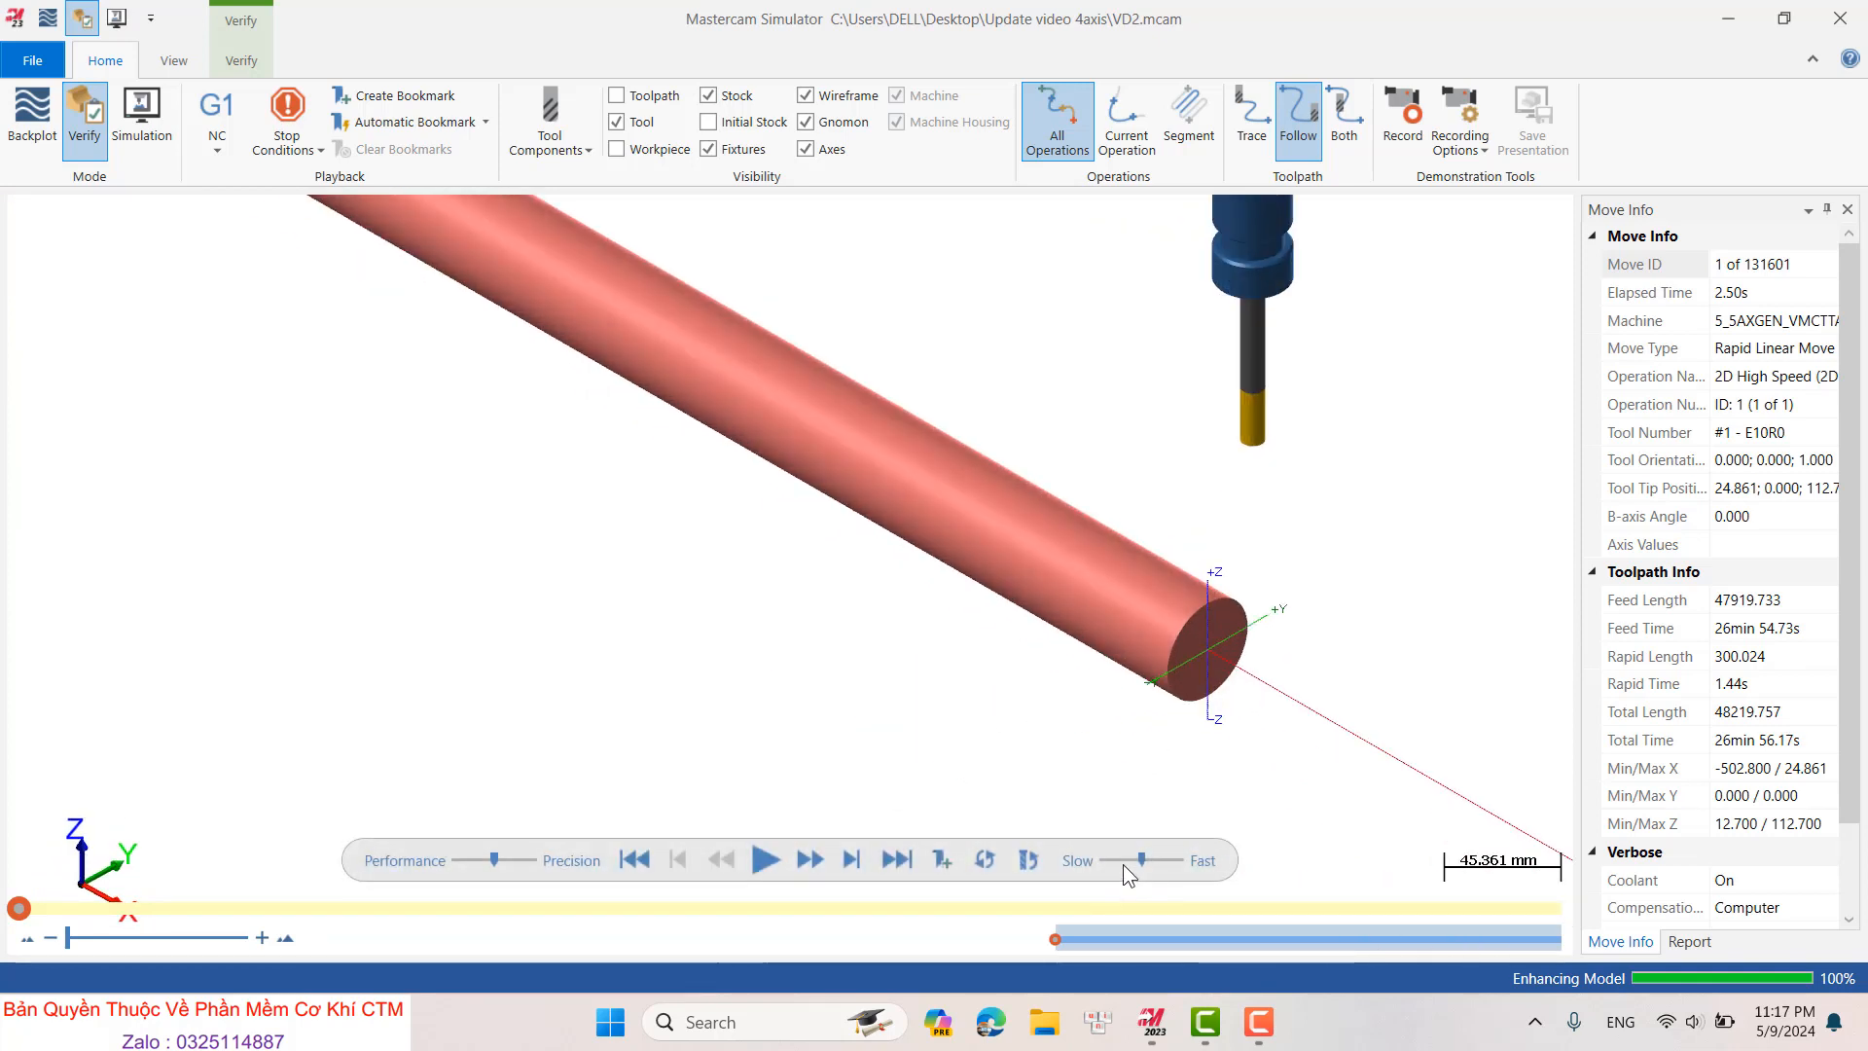
left_click(765, 859)
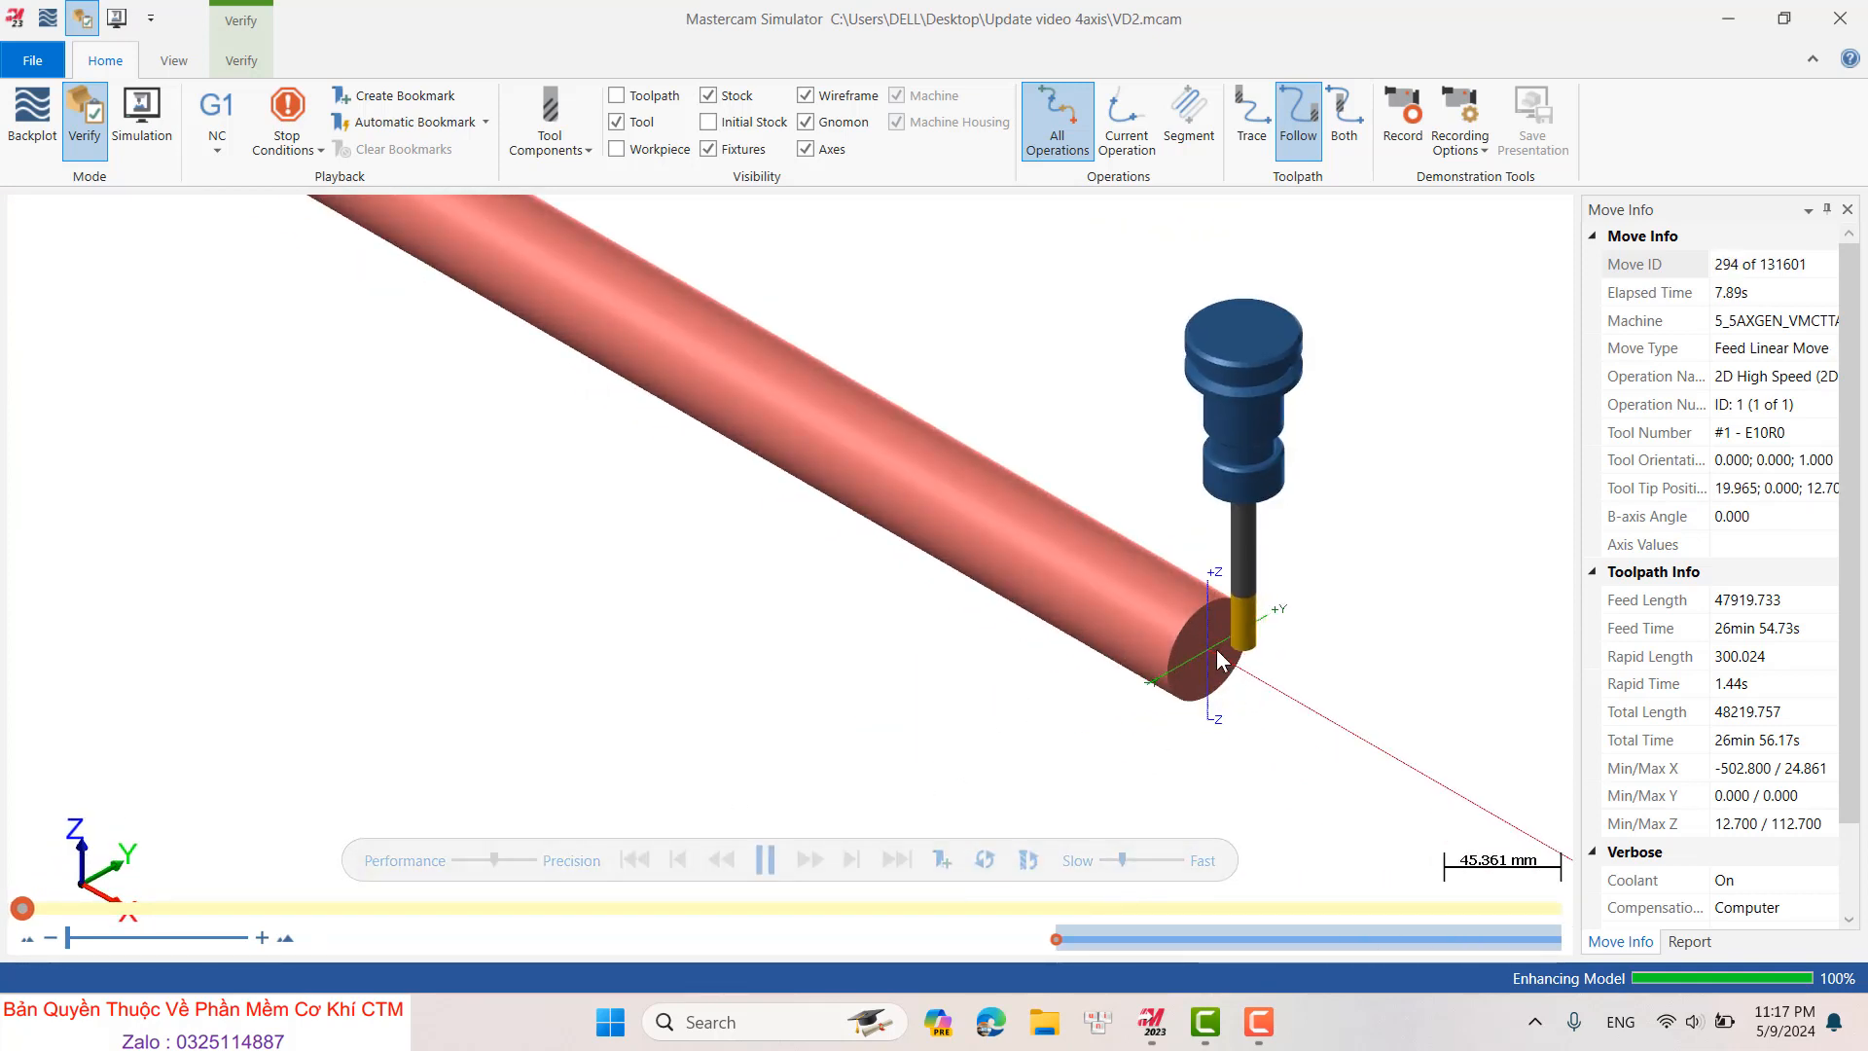
- Watch the end mill cut the free end of the stock up close and from different angles
scroll(1183, 609, "up", 3)
scroll(1085, 651, "down", 3)
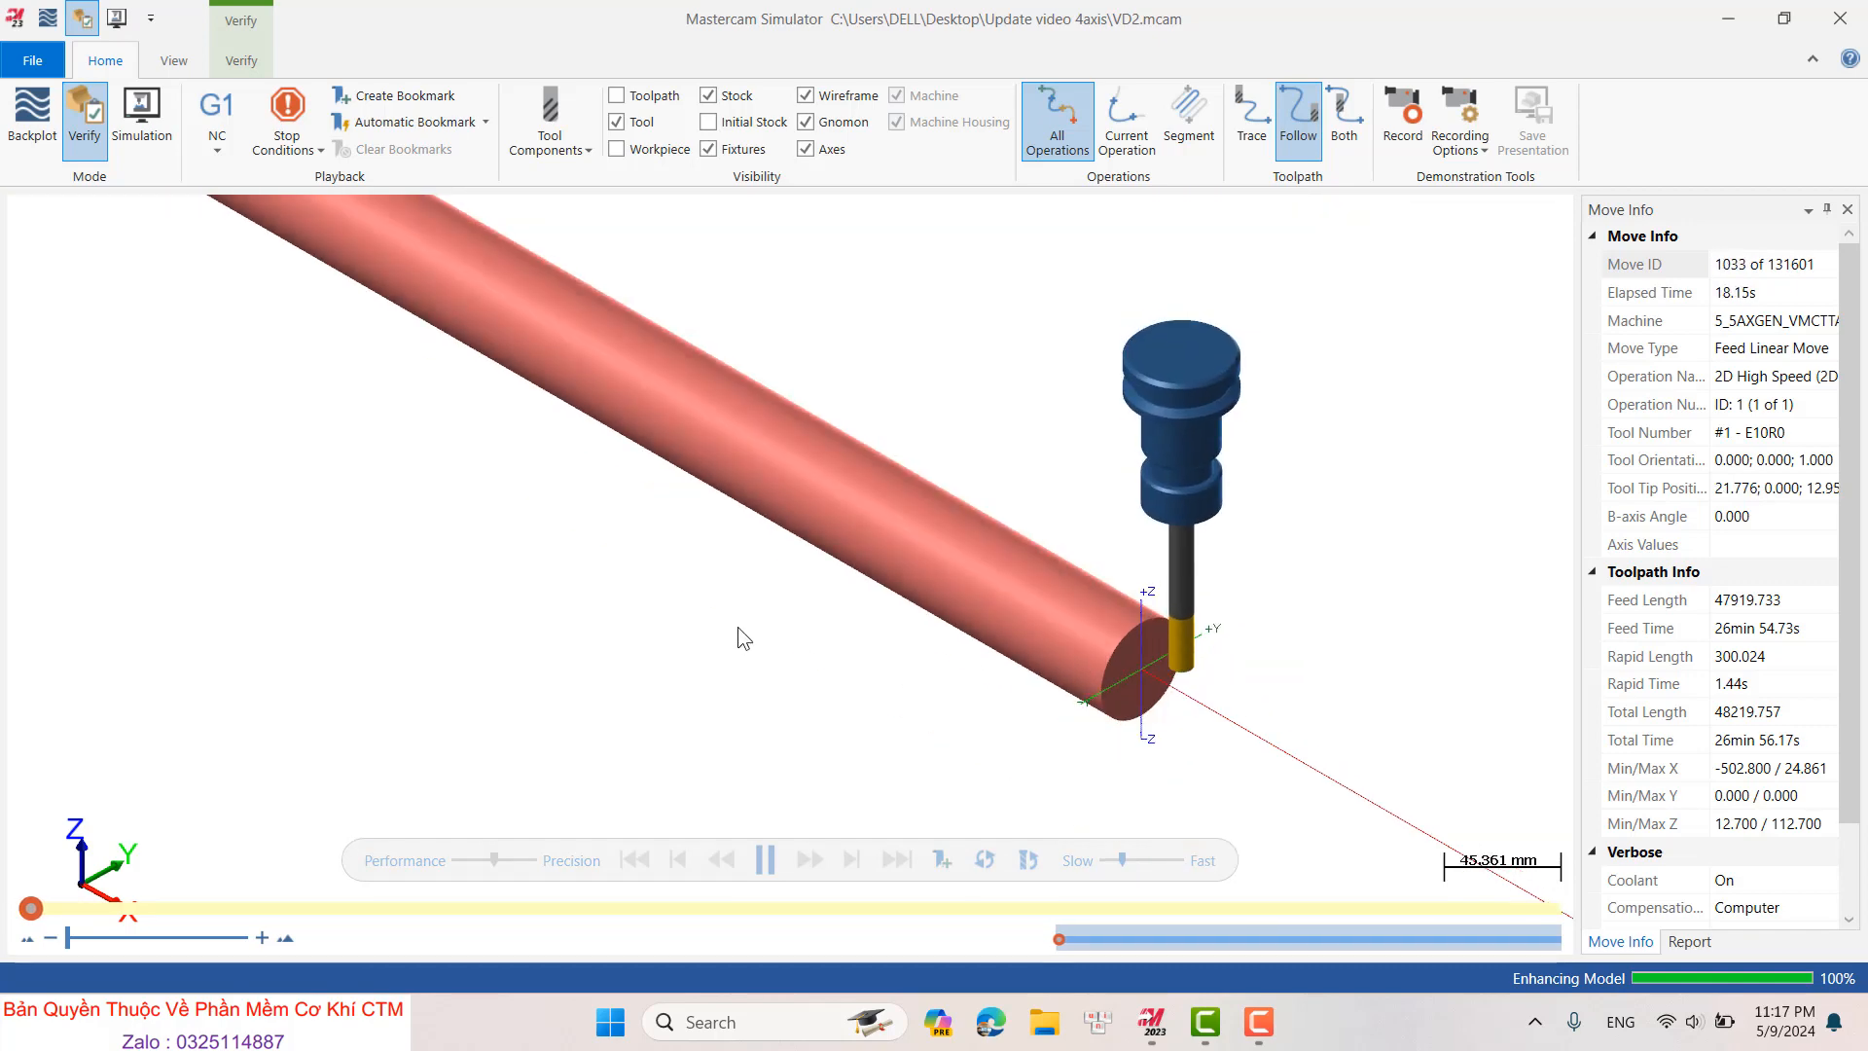
scroll(1130, 660, "up", 5)
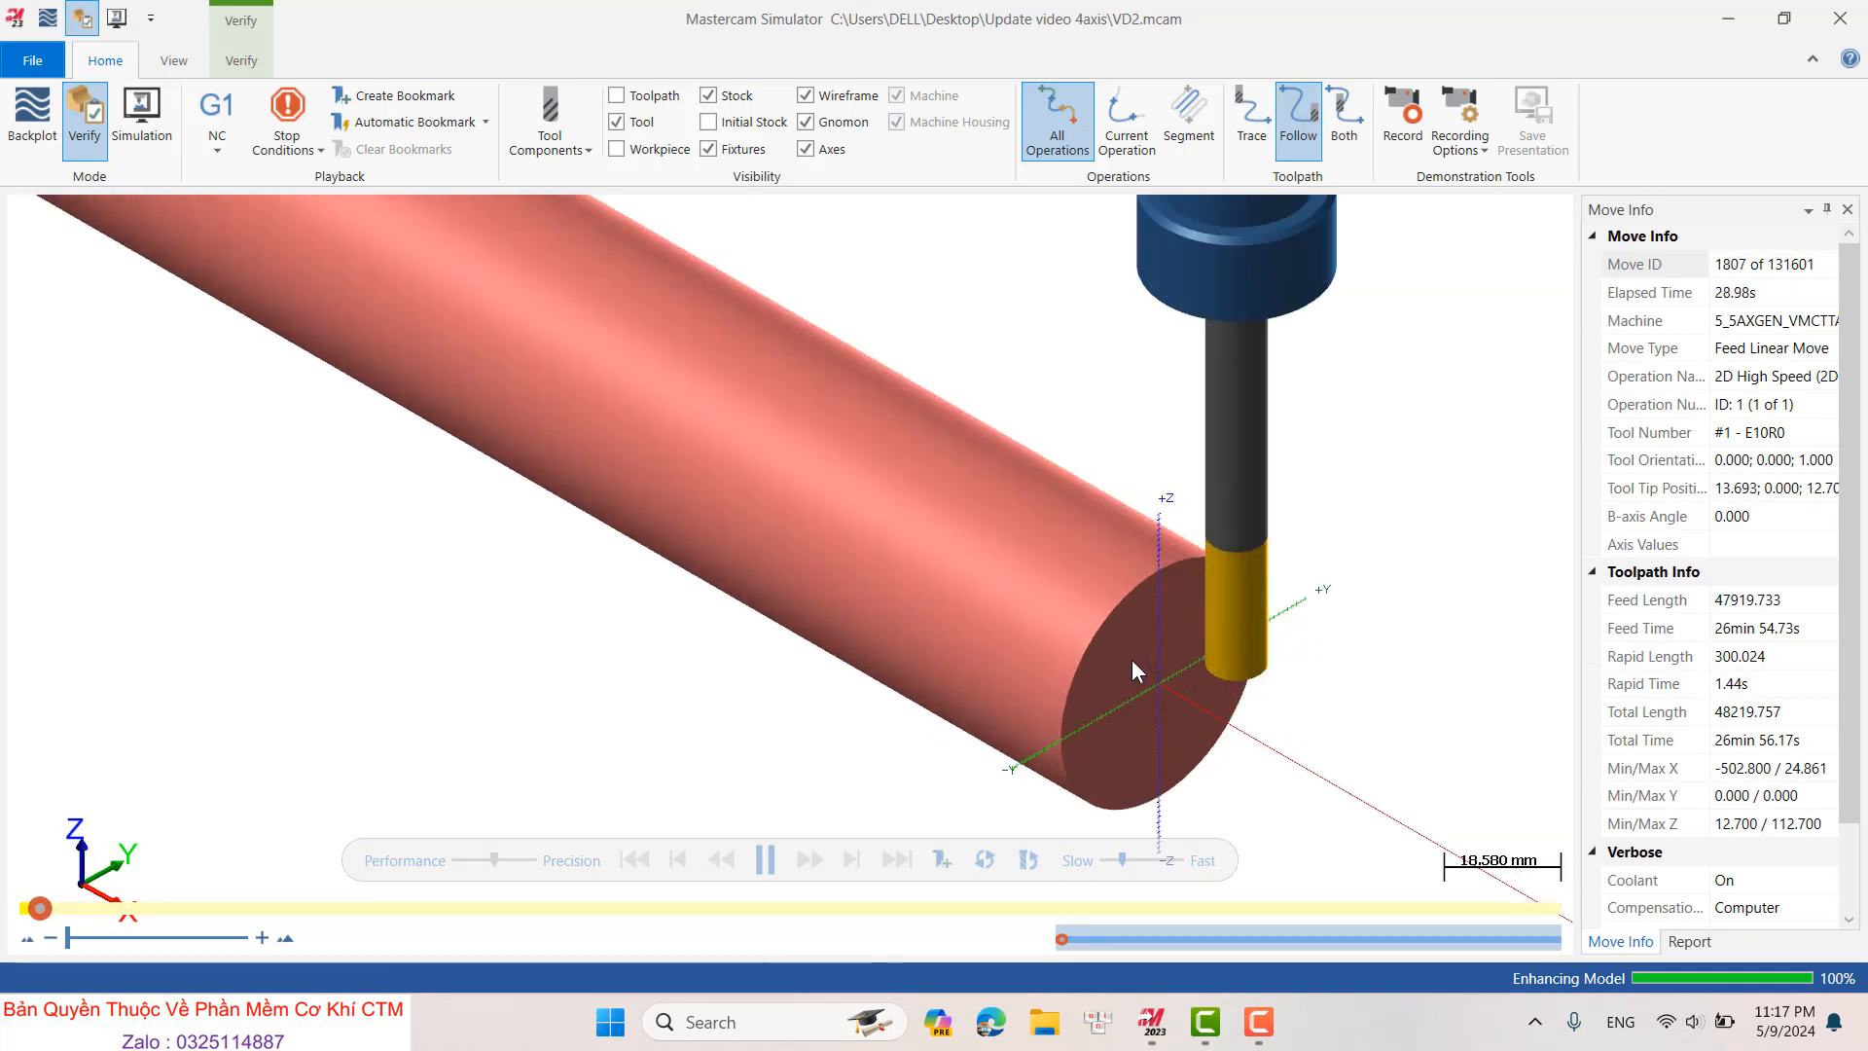
scroll(1239, 496, "up", 4)
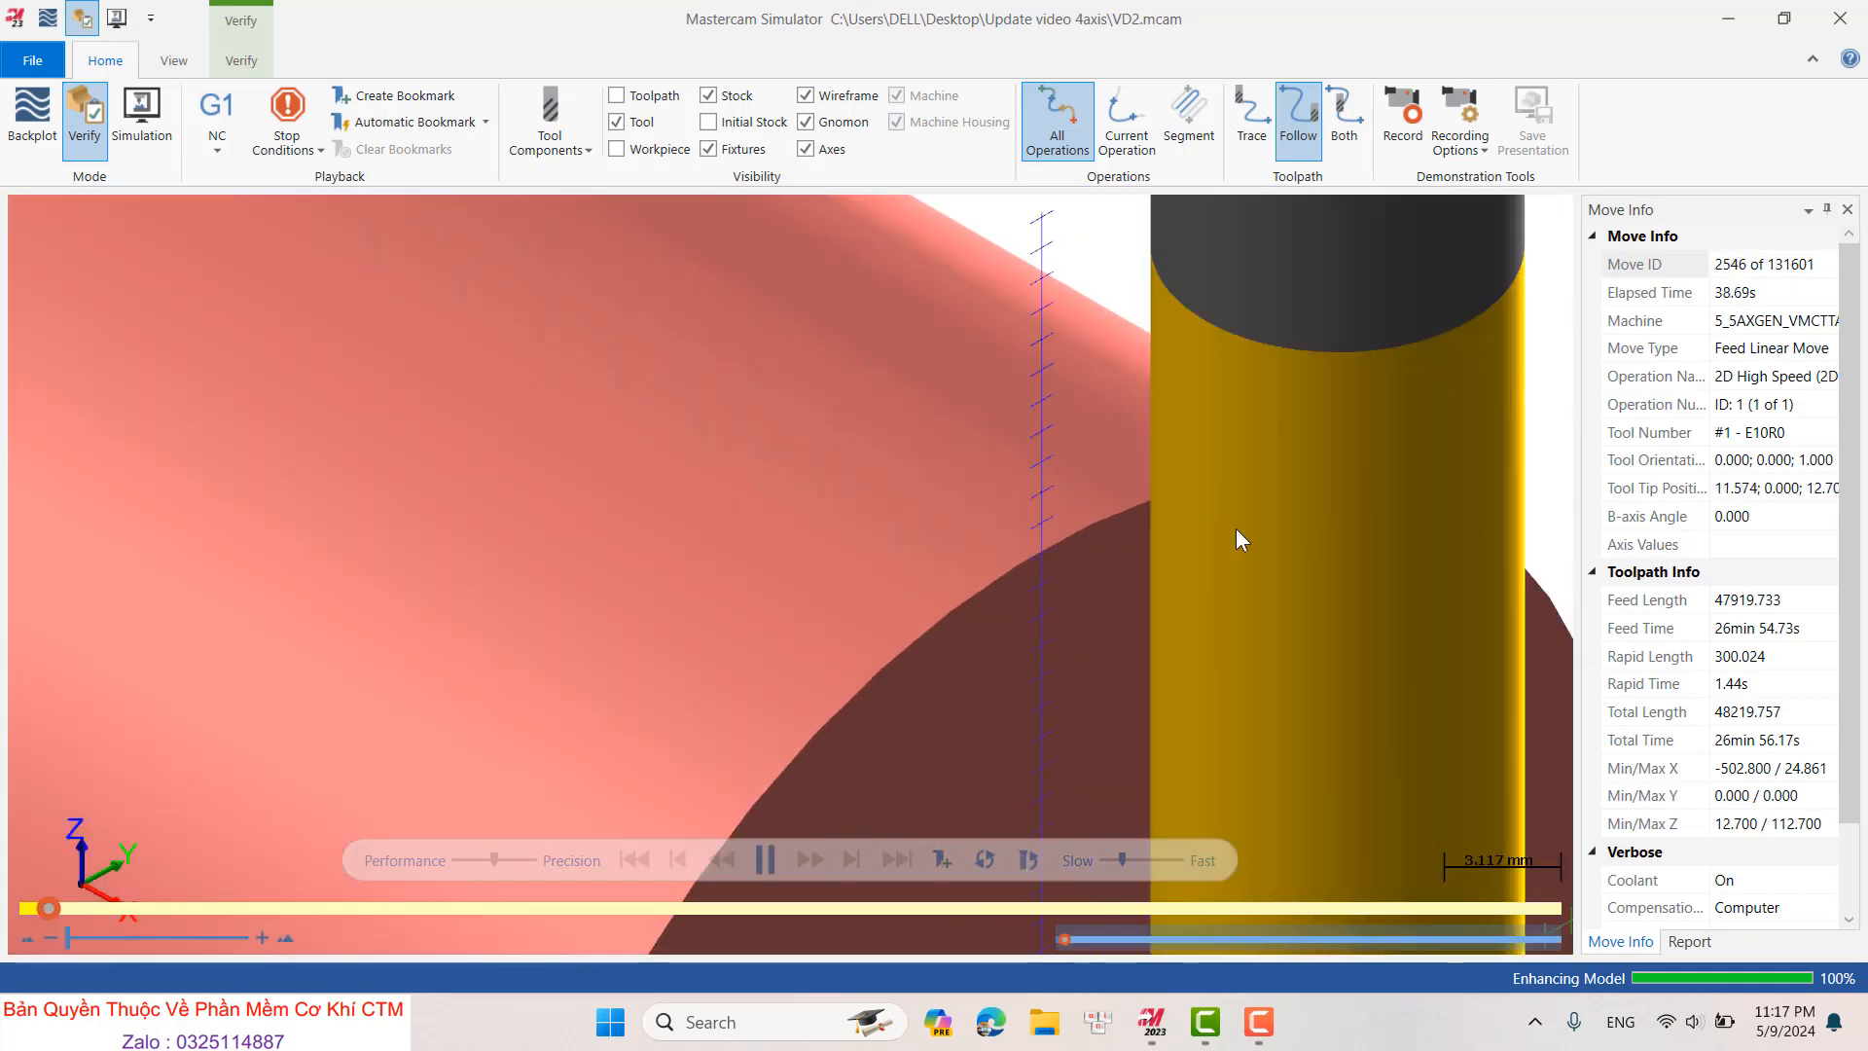
middle_click_drag(1216, 529, 1273, 566)
scroll(1068, 609, "down", 13)
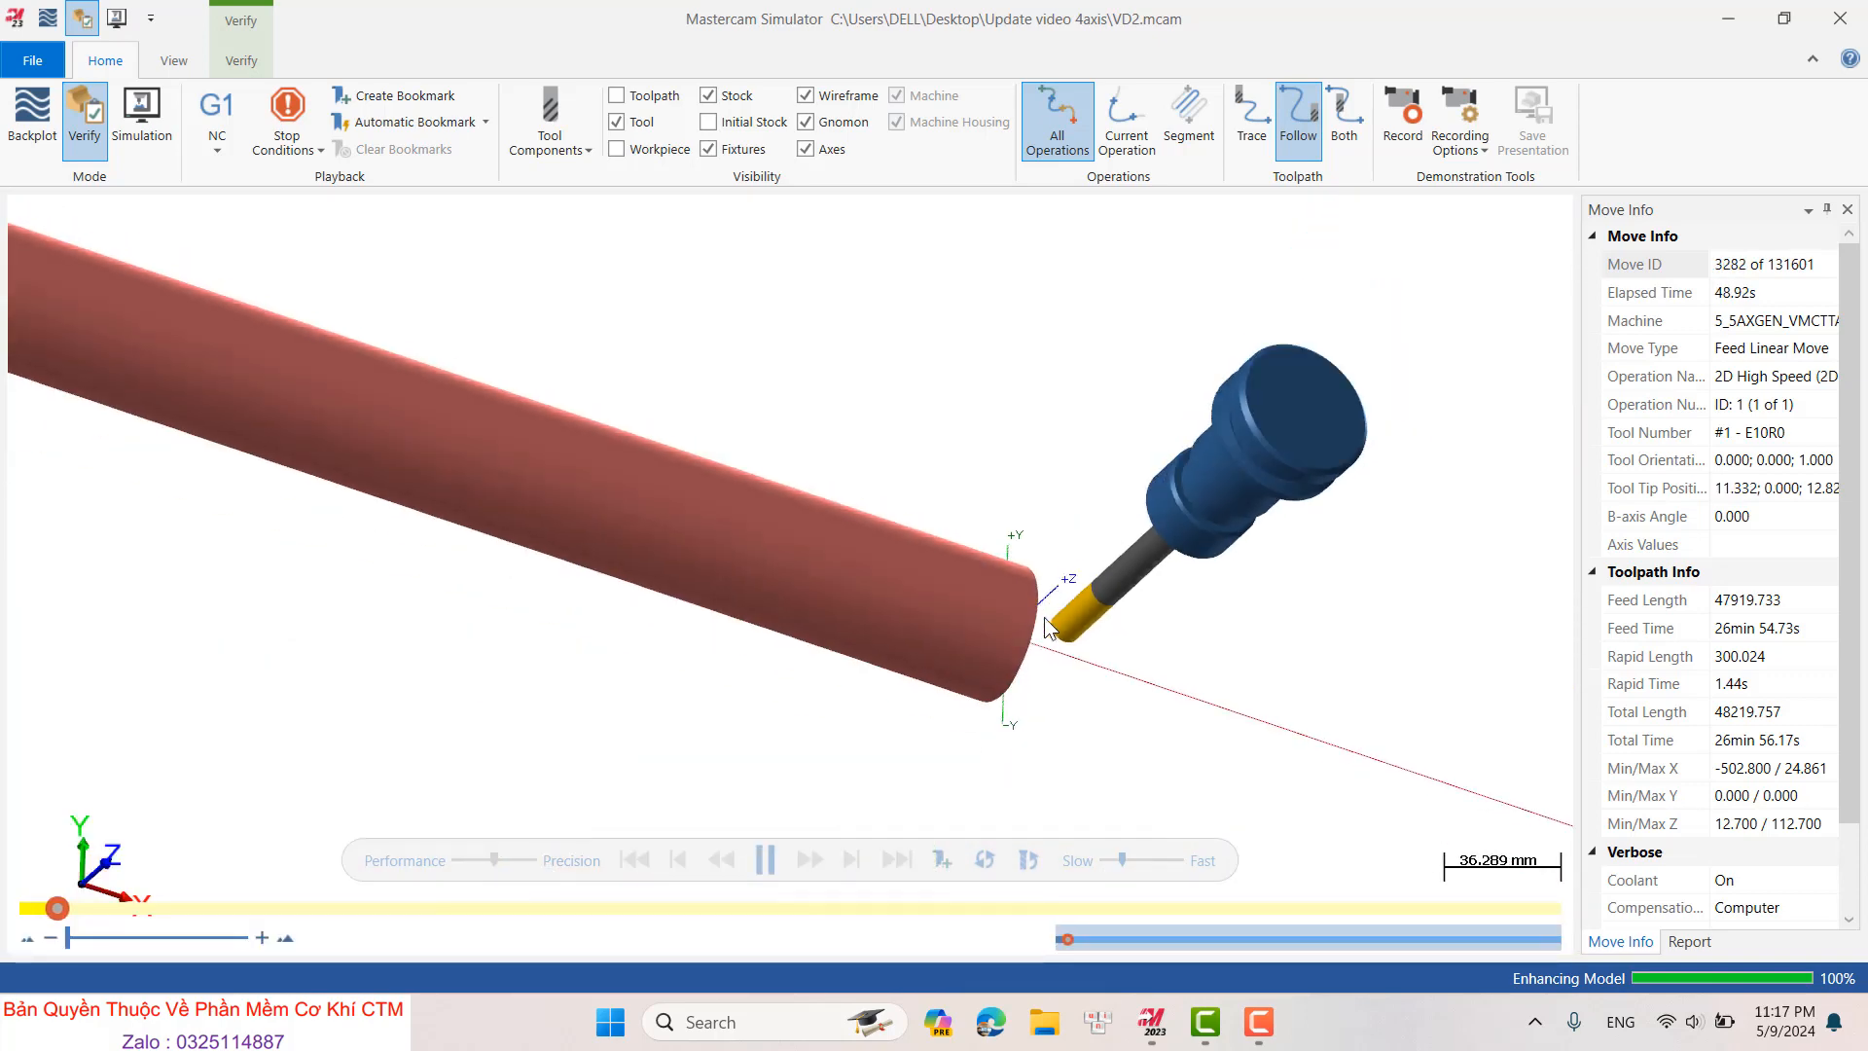
middle_click_drag(1042, 617, 987, 574)
scroll(928, 603, "up", 5)
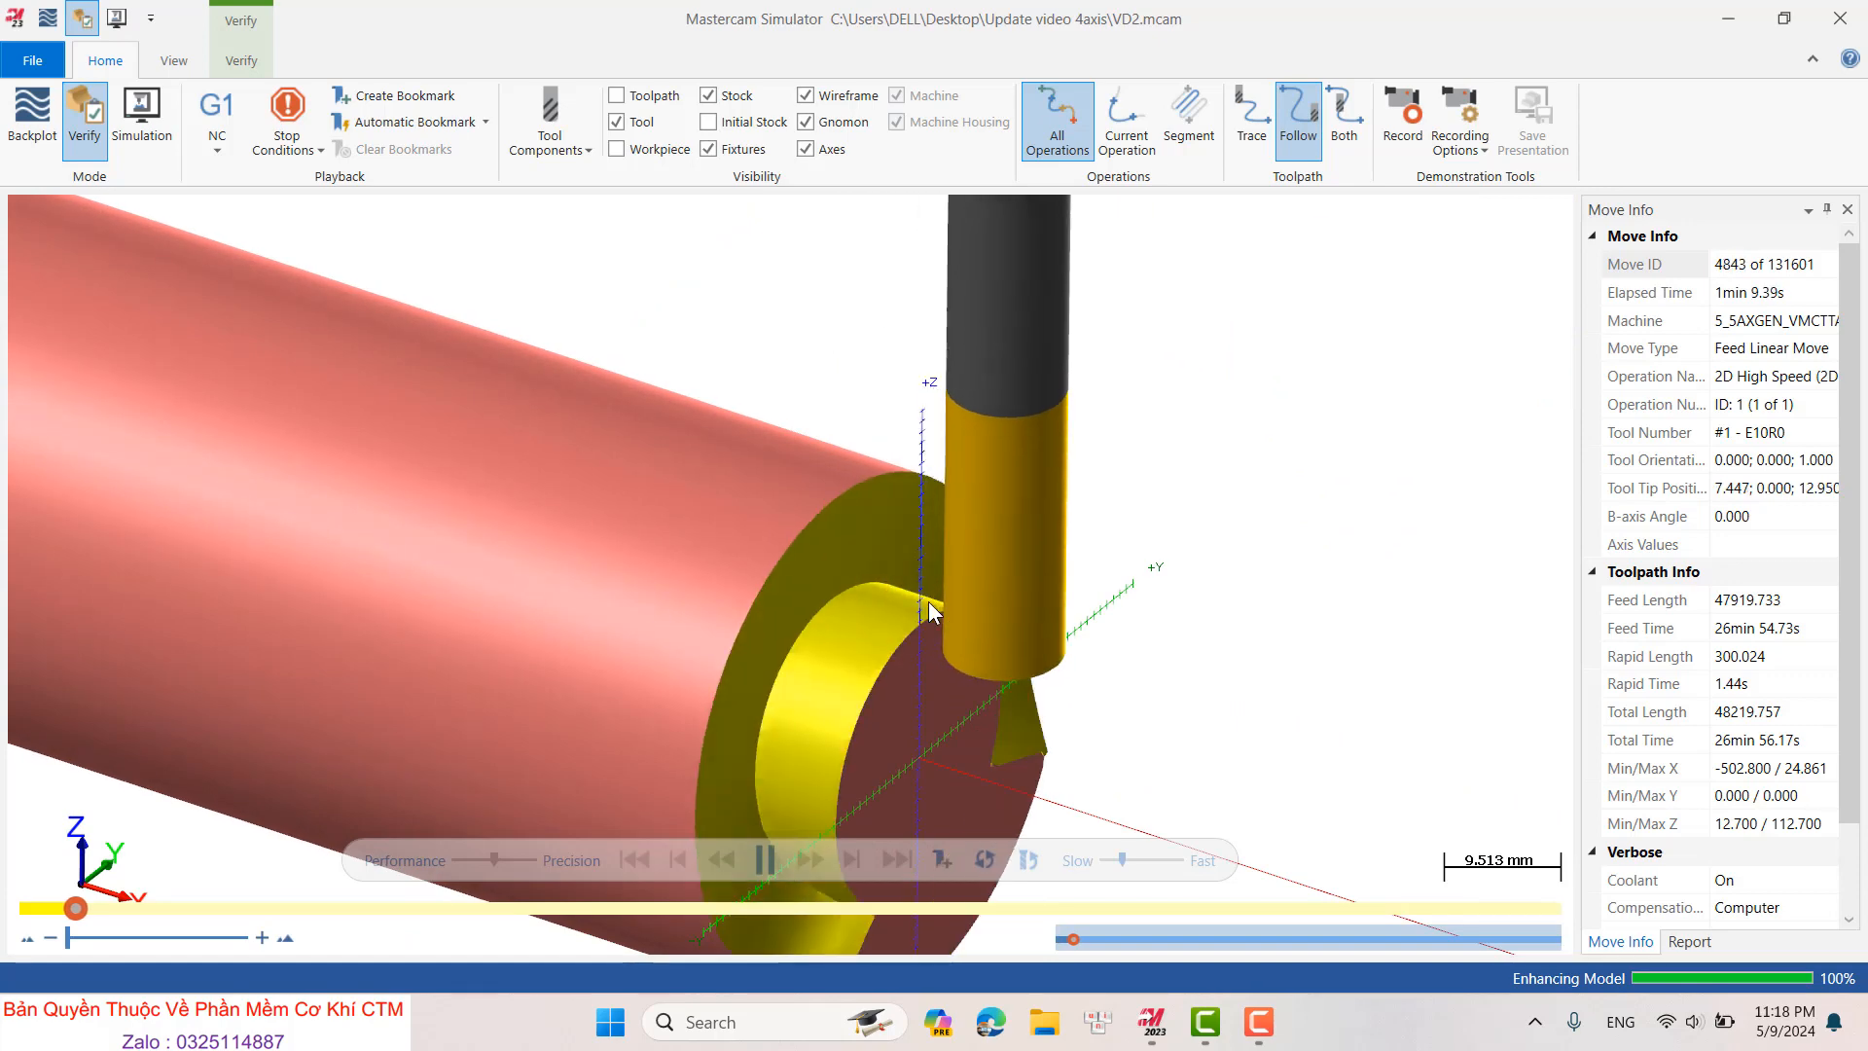
scroll(963, 579, "down", 2)
scroll(955, 568, "up", 4)
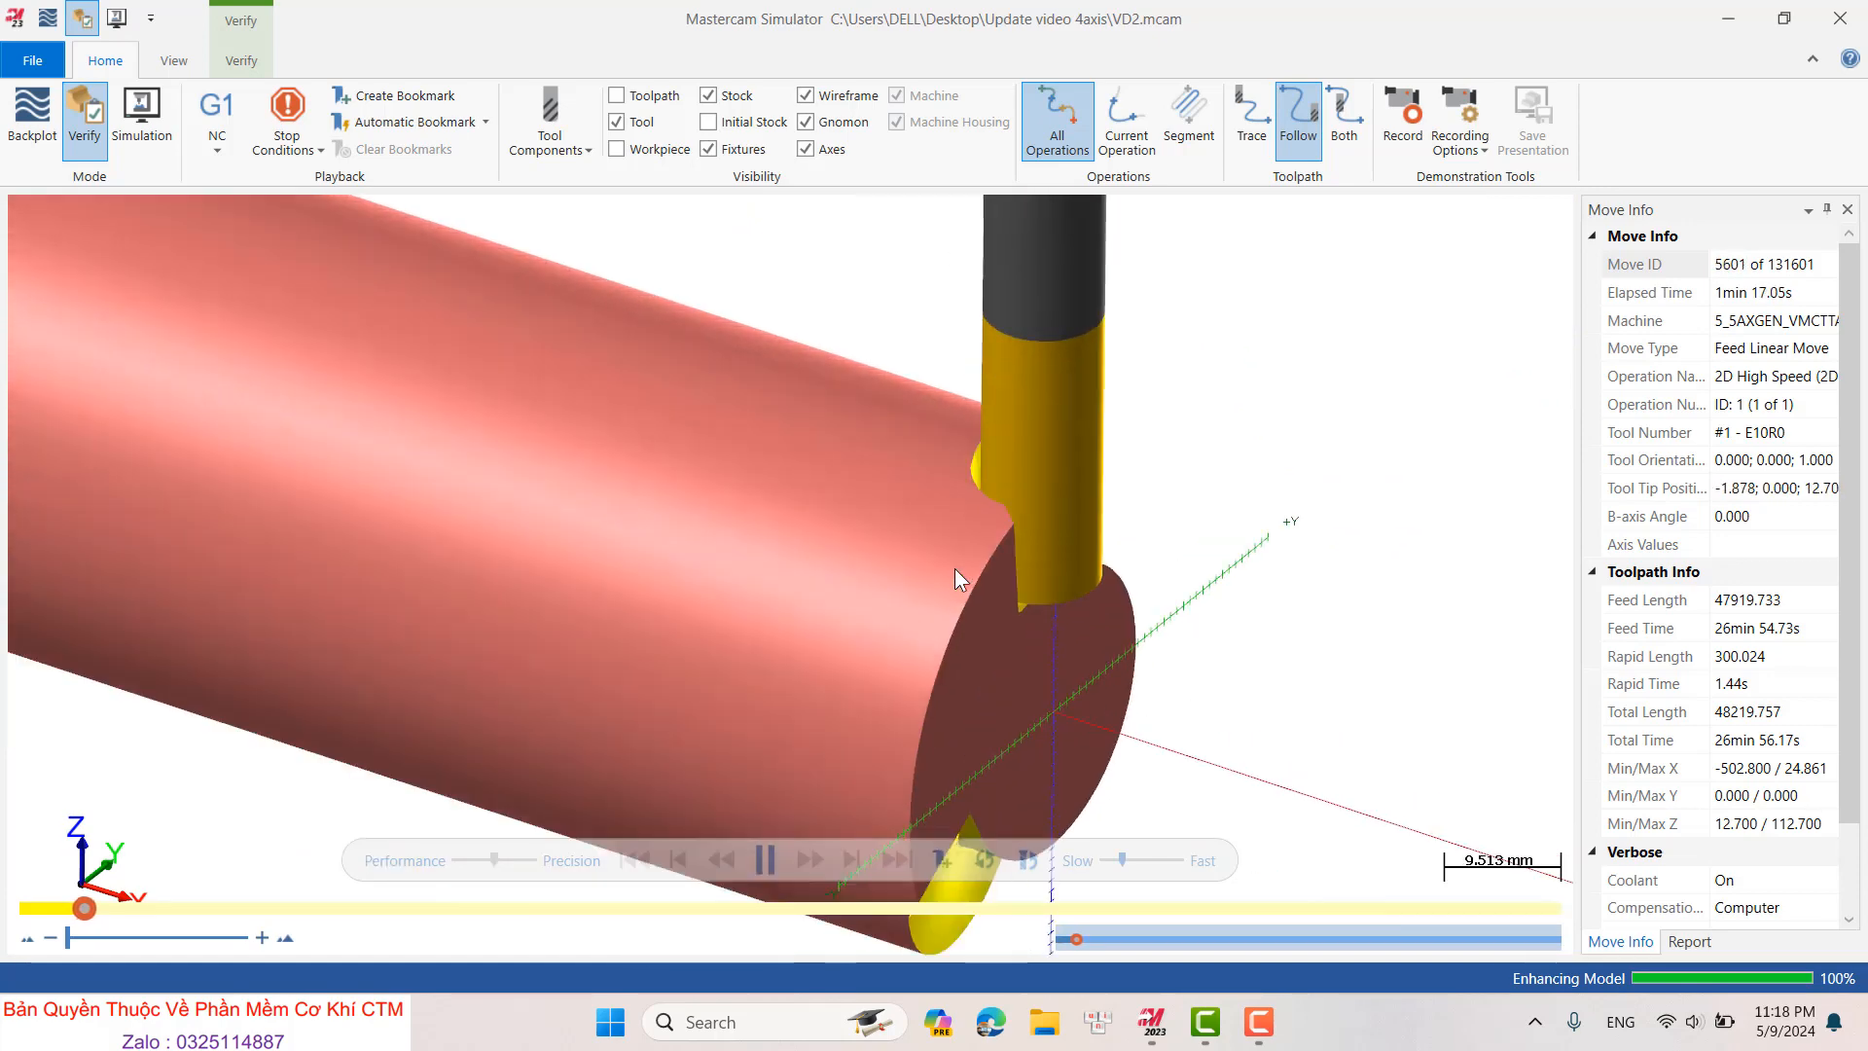
scroll(954, 568, "down", 5)
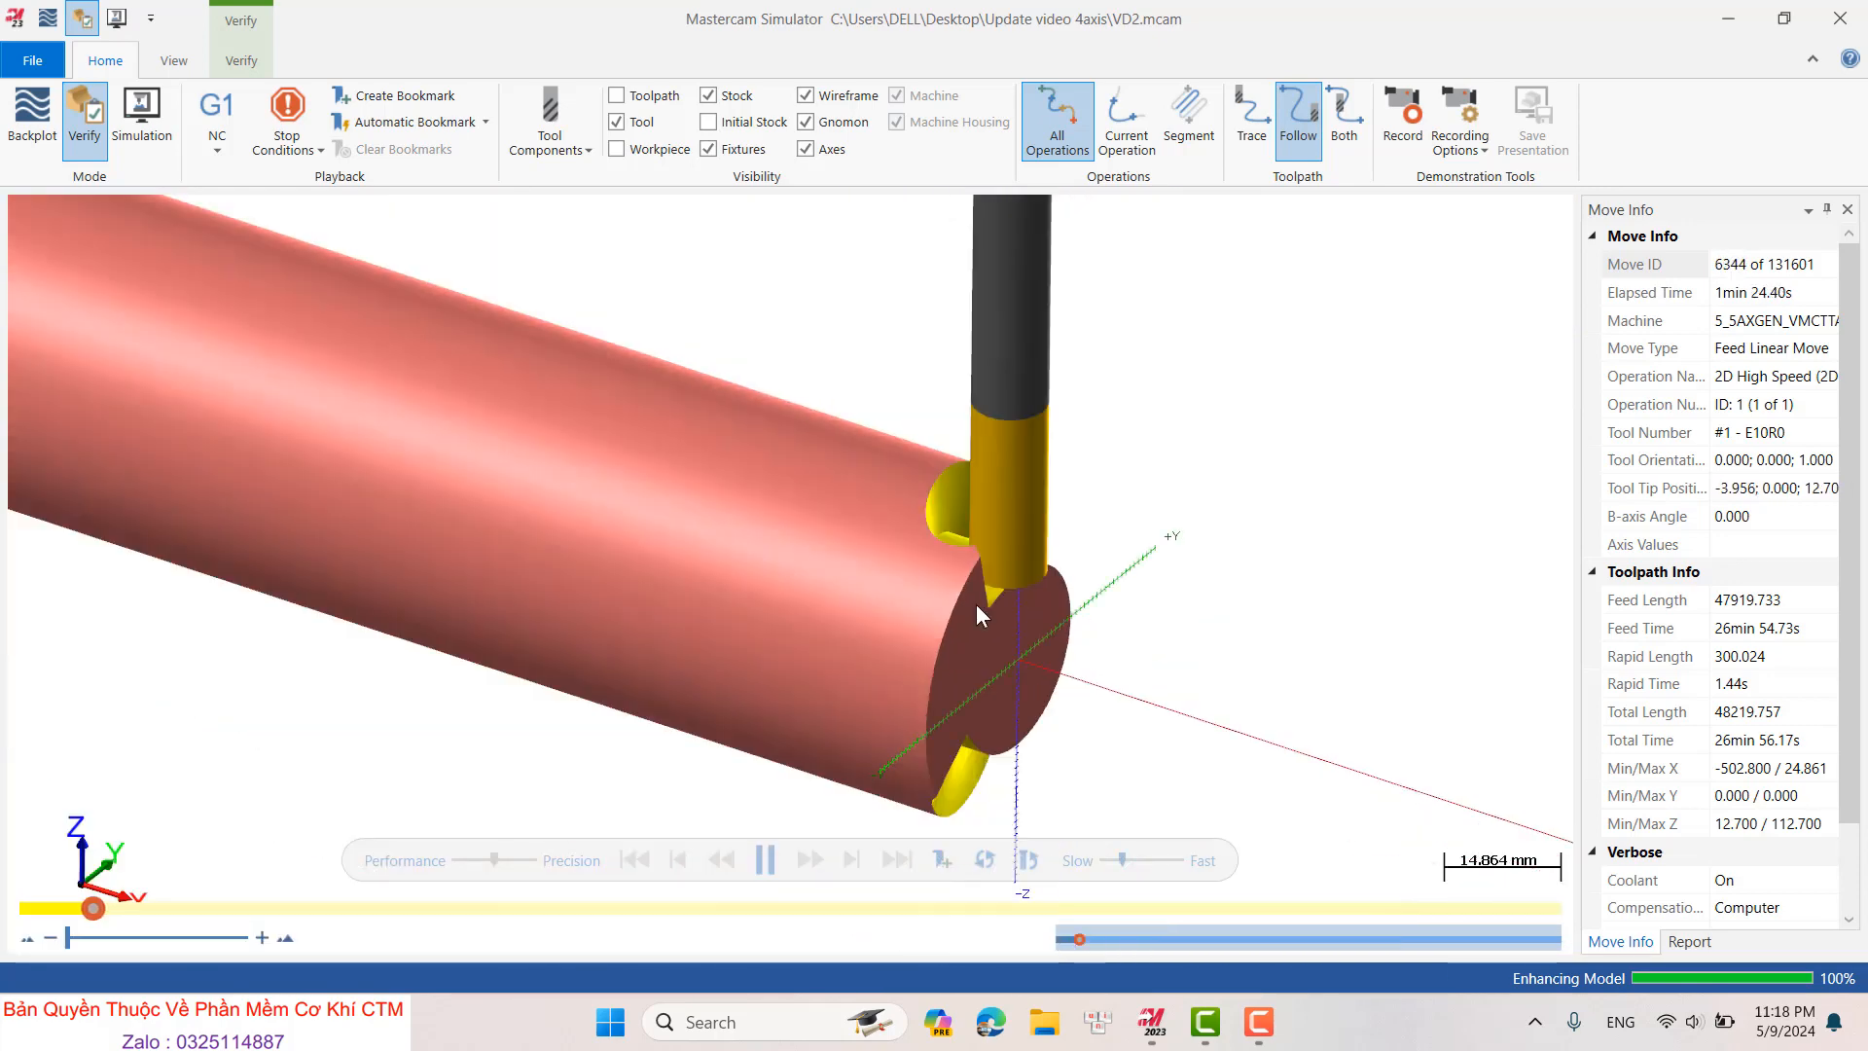
- Run the verification at the fastest speed into the groove behind the first flight, and reduce the playback speed to slightly below medium
left_click_drag(1122, 855, 1201, 864)
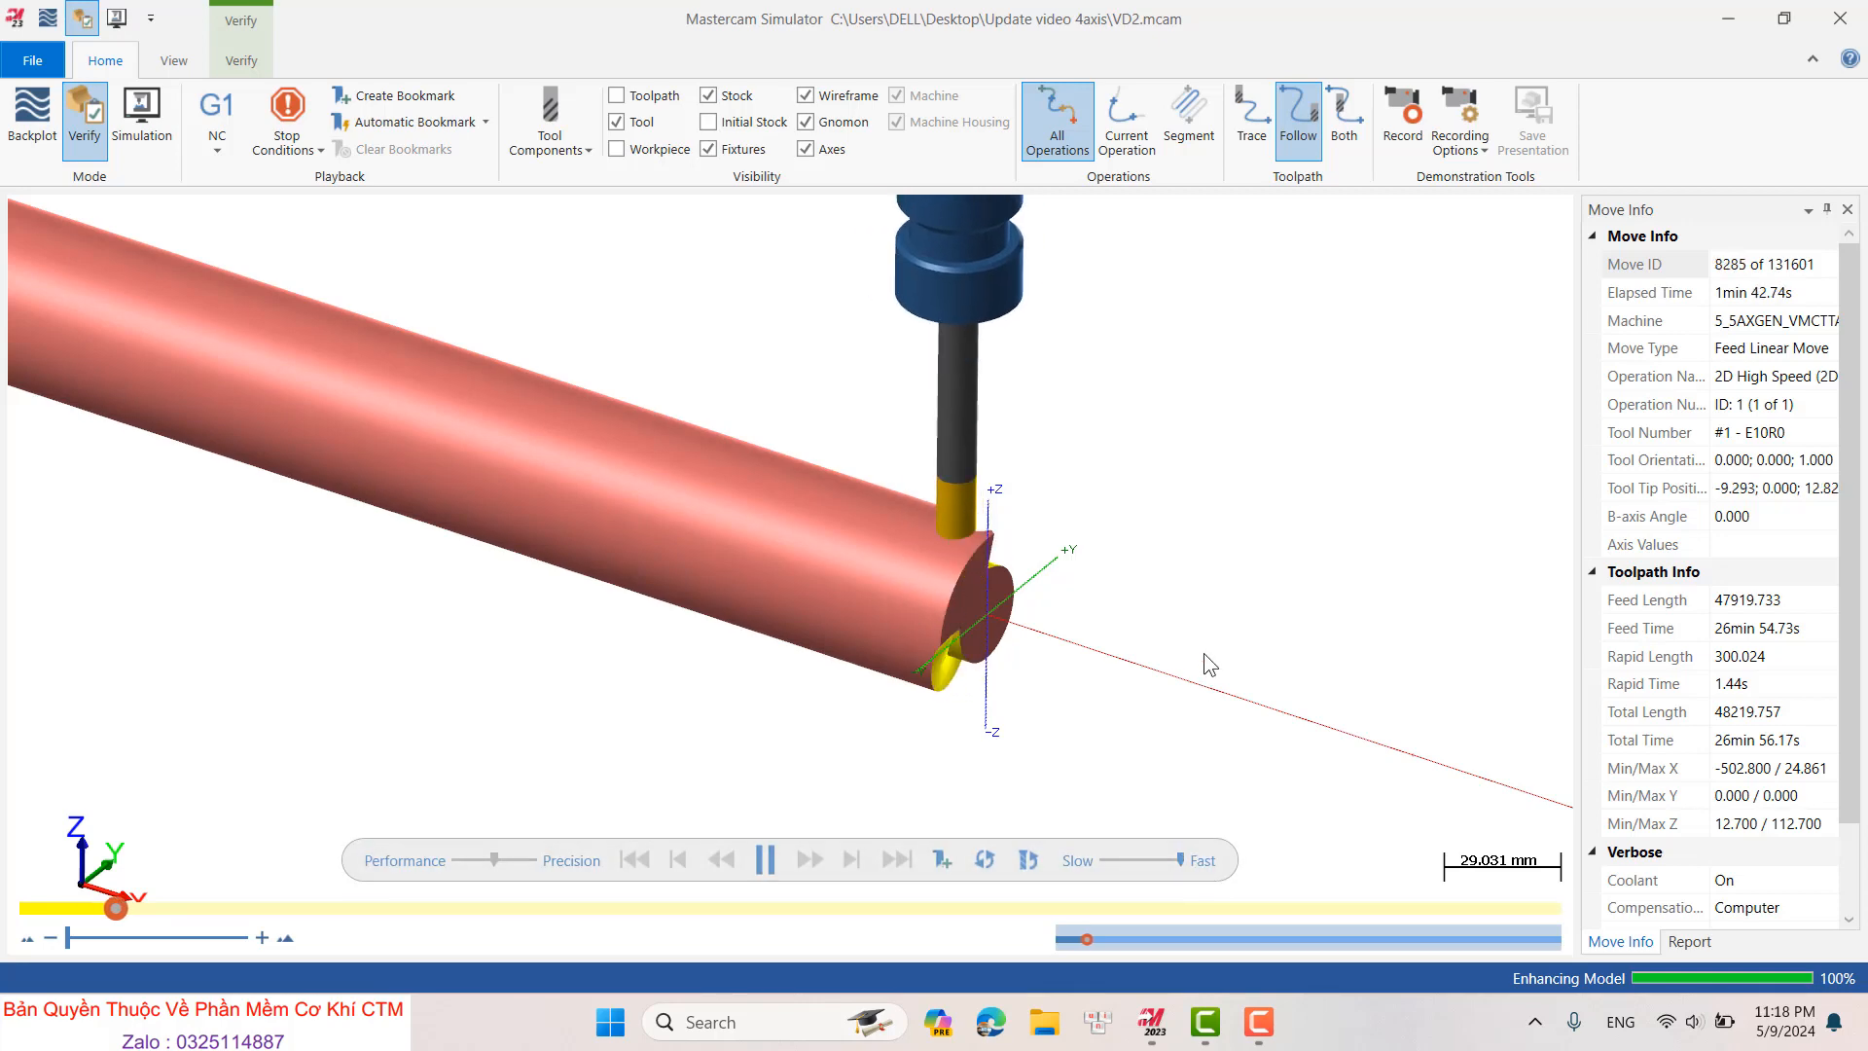
scroll(932, 524, "up", 2)
scroll(932, 525, "up", 4)
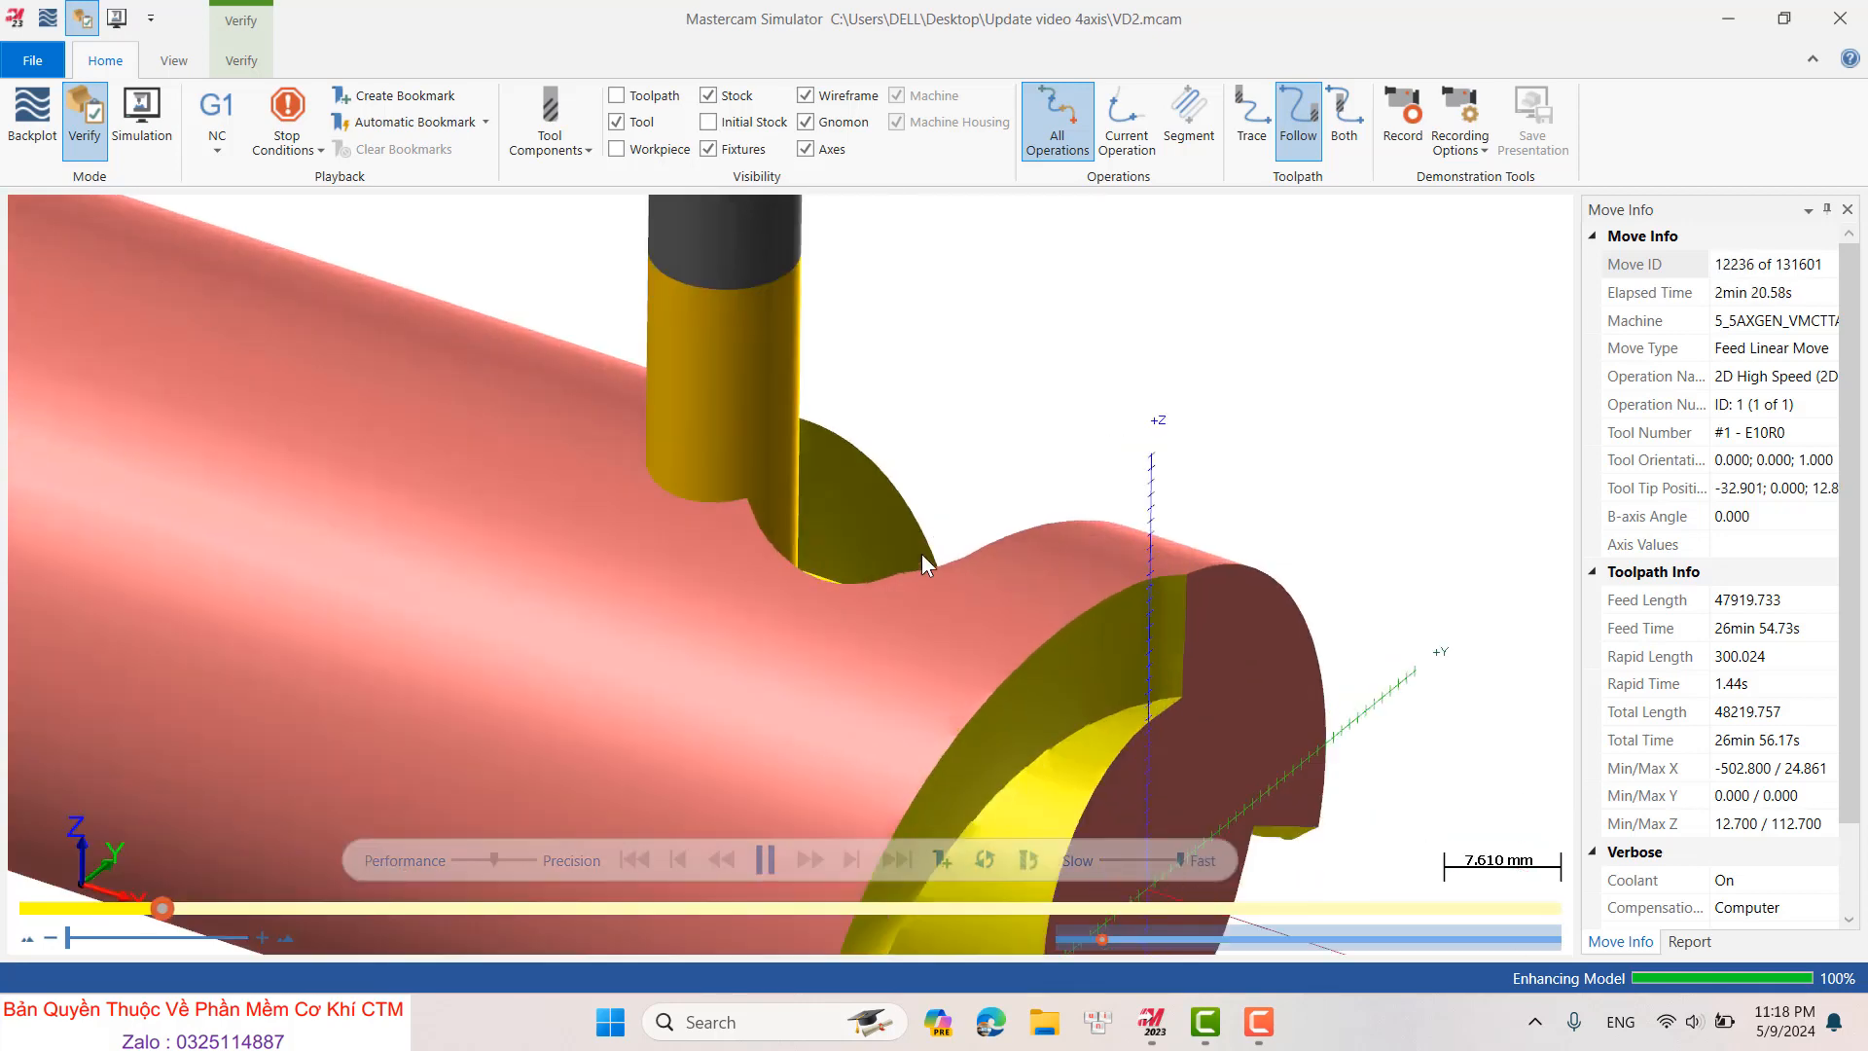
left_click(1117, 856)
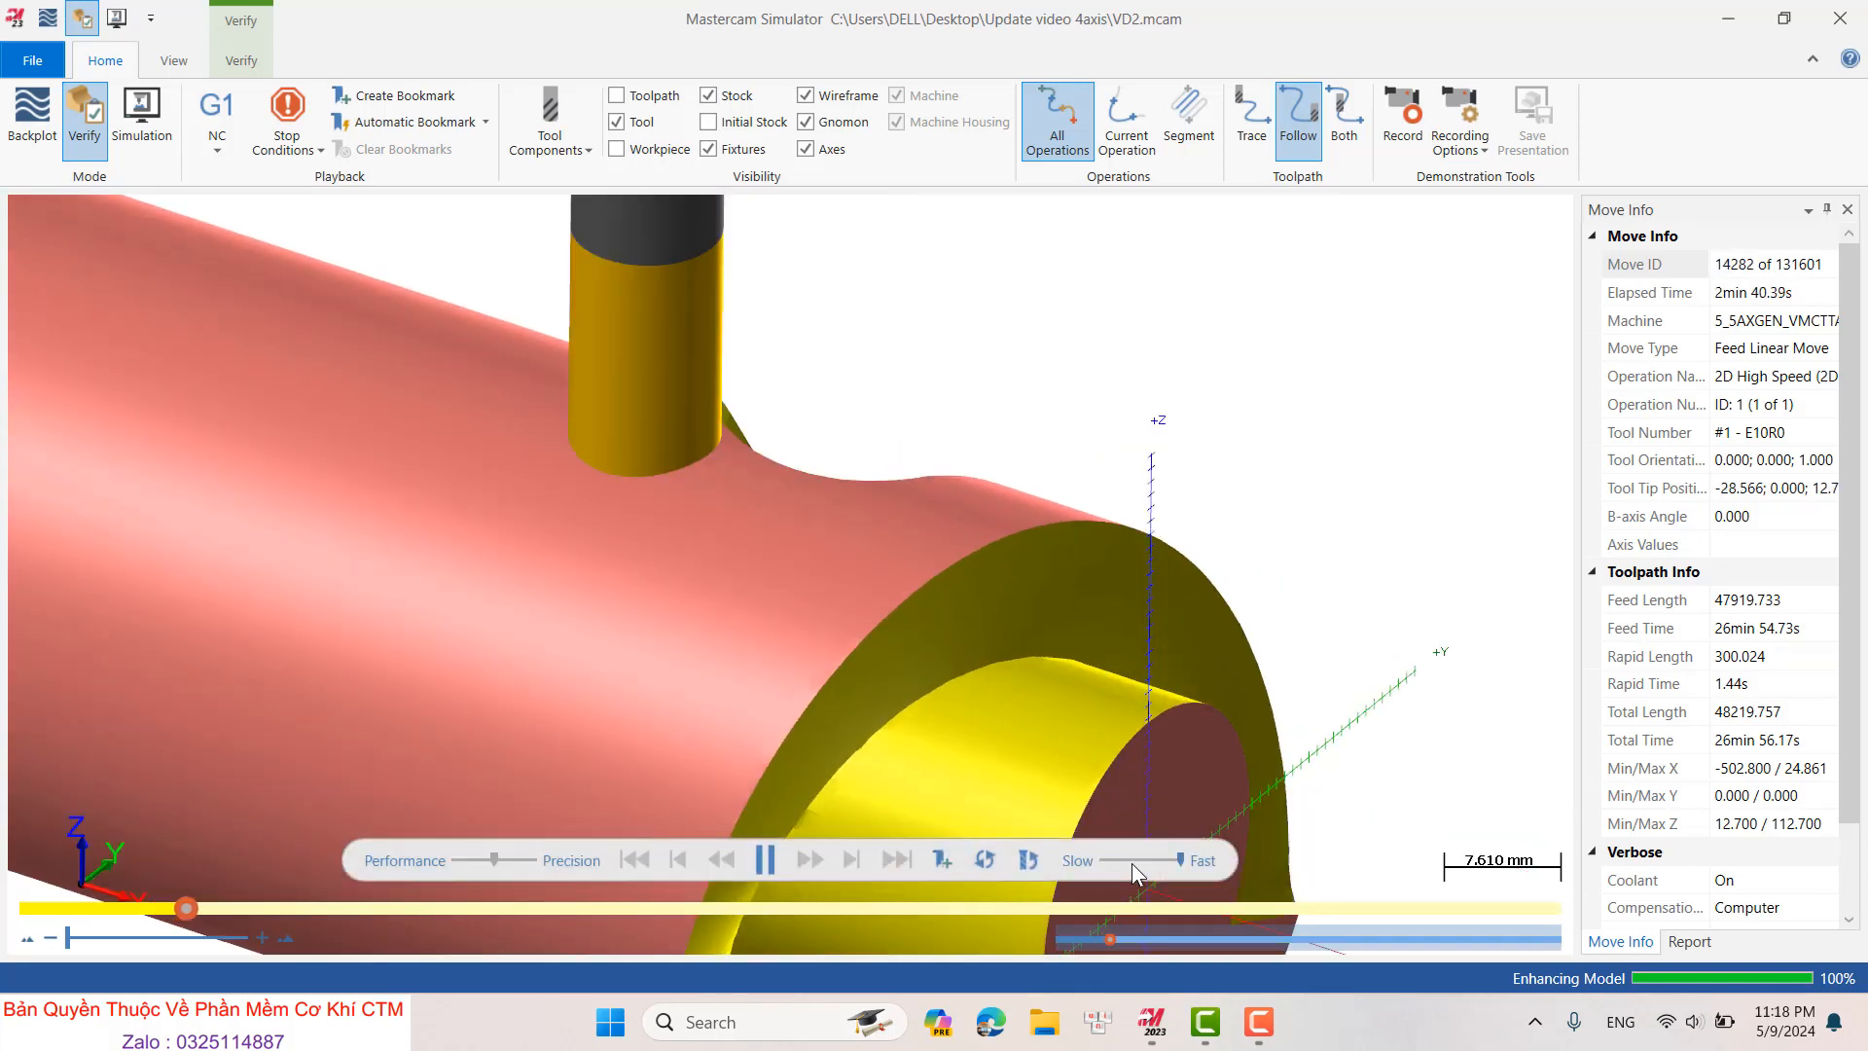
left_click(1115, 860)
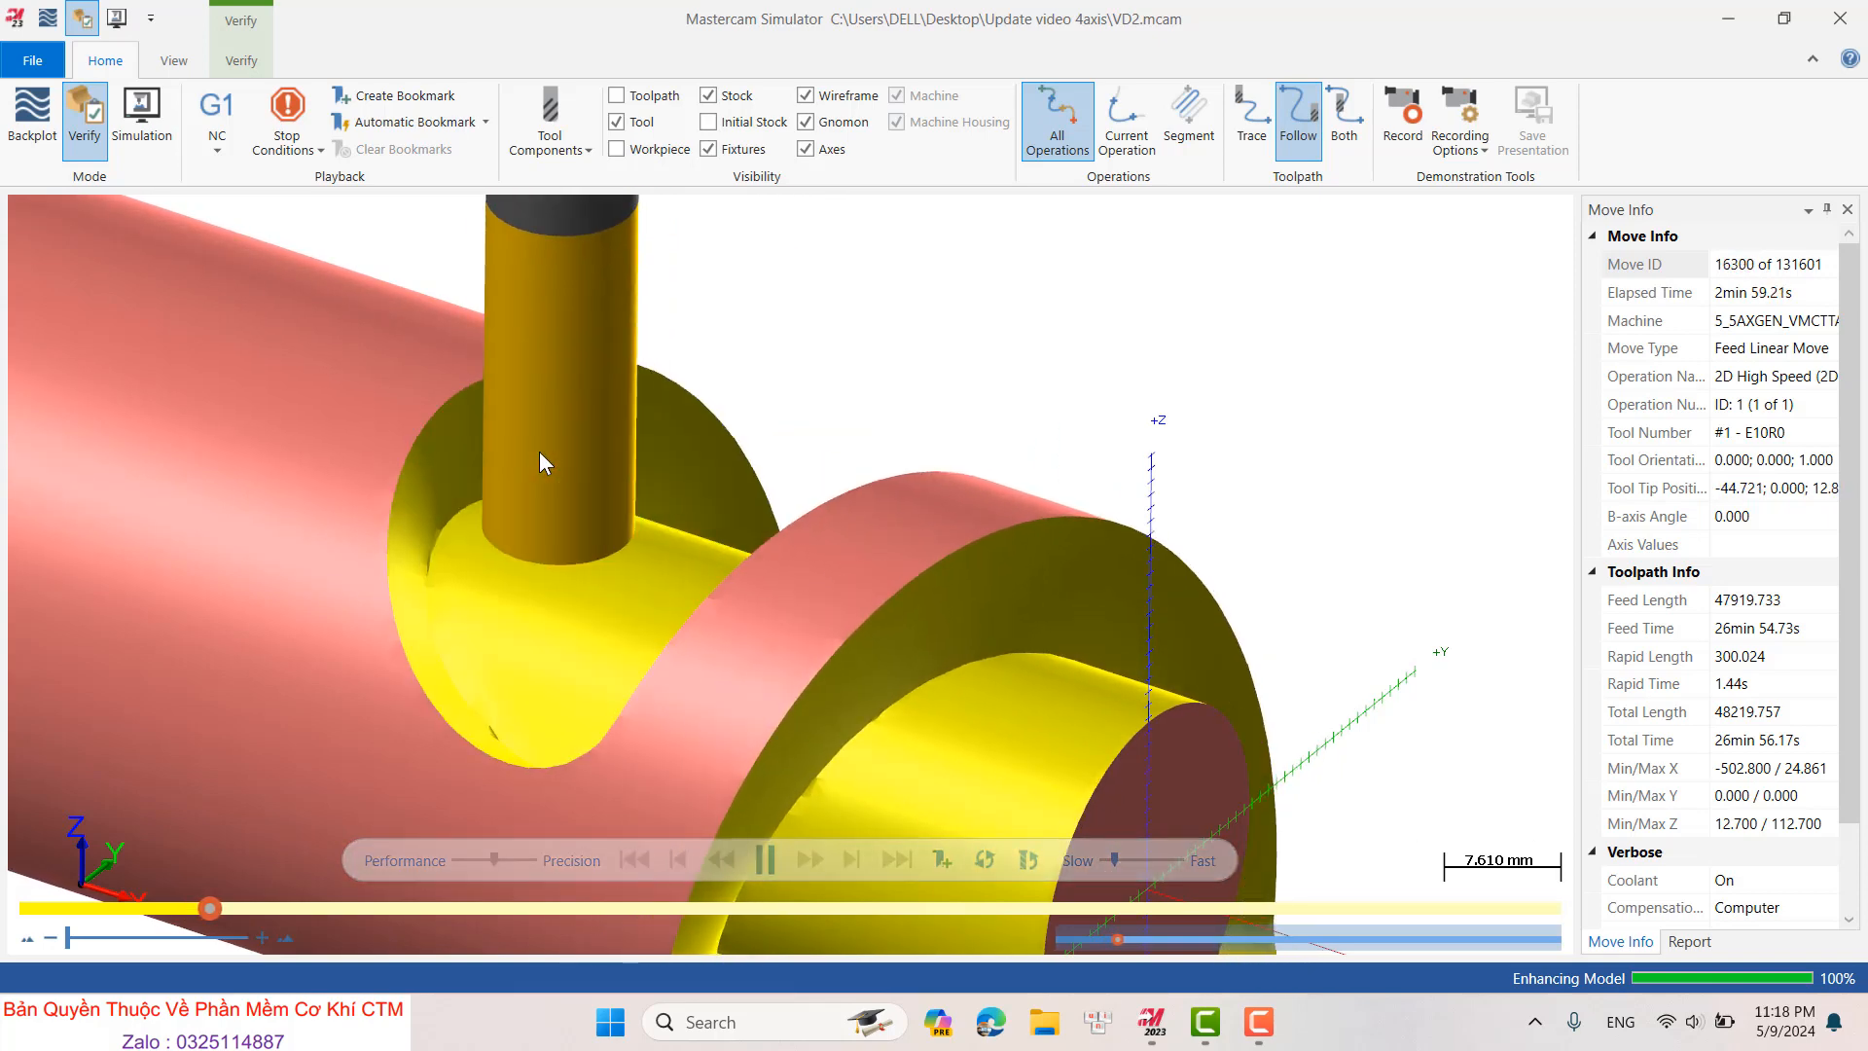
- Examine the machined core surface and flight walls near the free end from several angles during the simulation
scroll(1017, 395, "down", 4)
middle_click_drag(1003, 430, 982, 445)
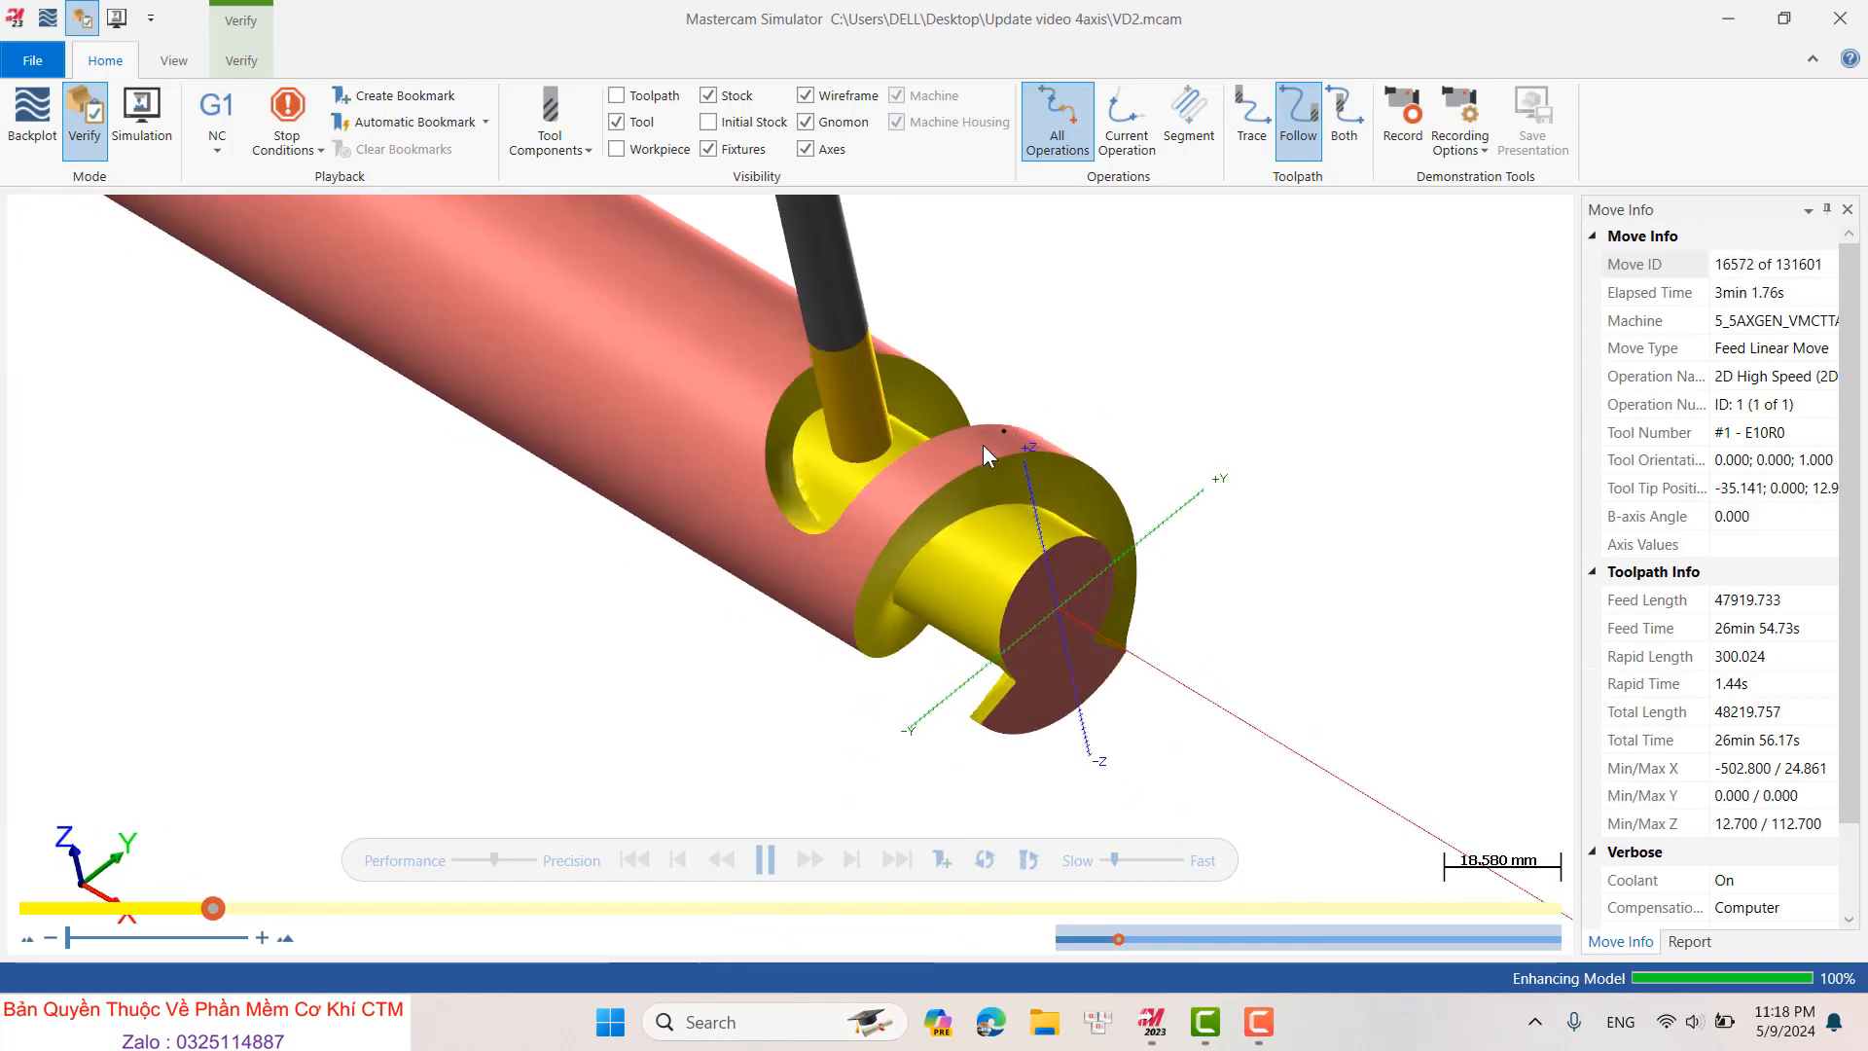
scroll(884, 376, "up", 5)
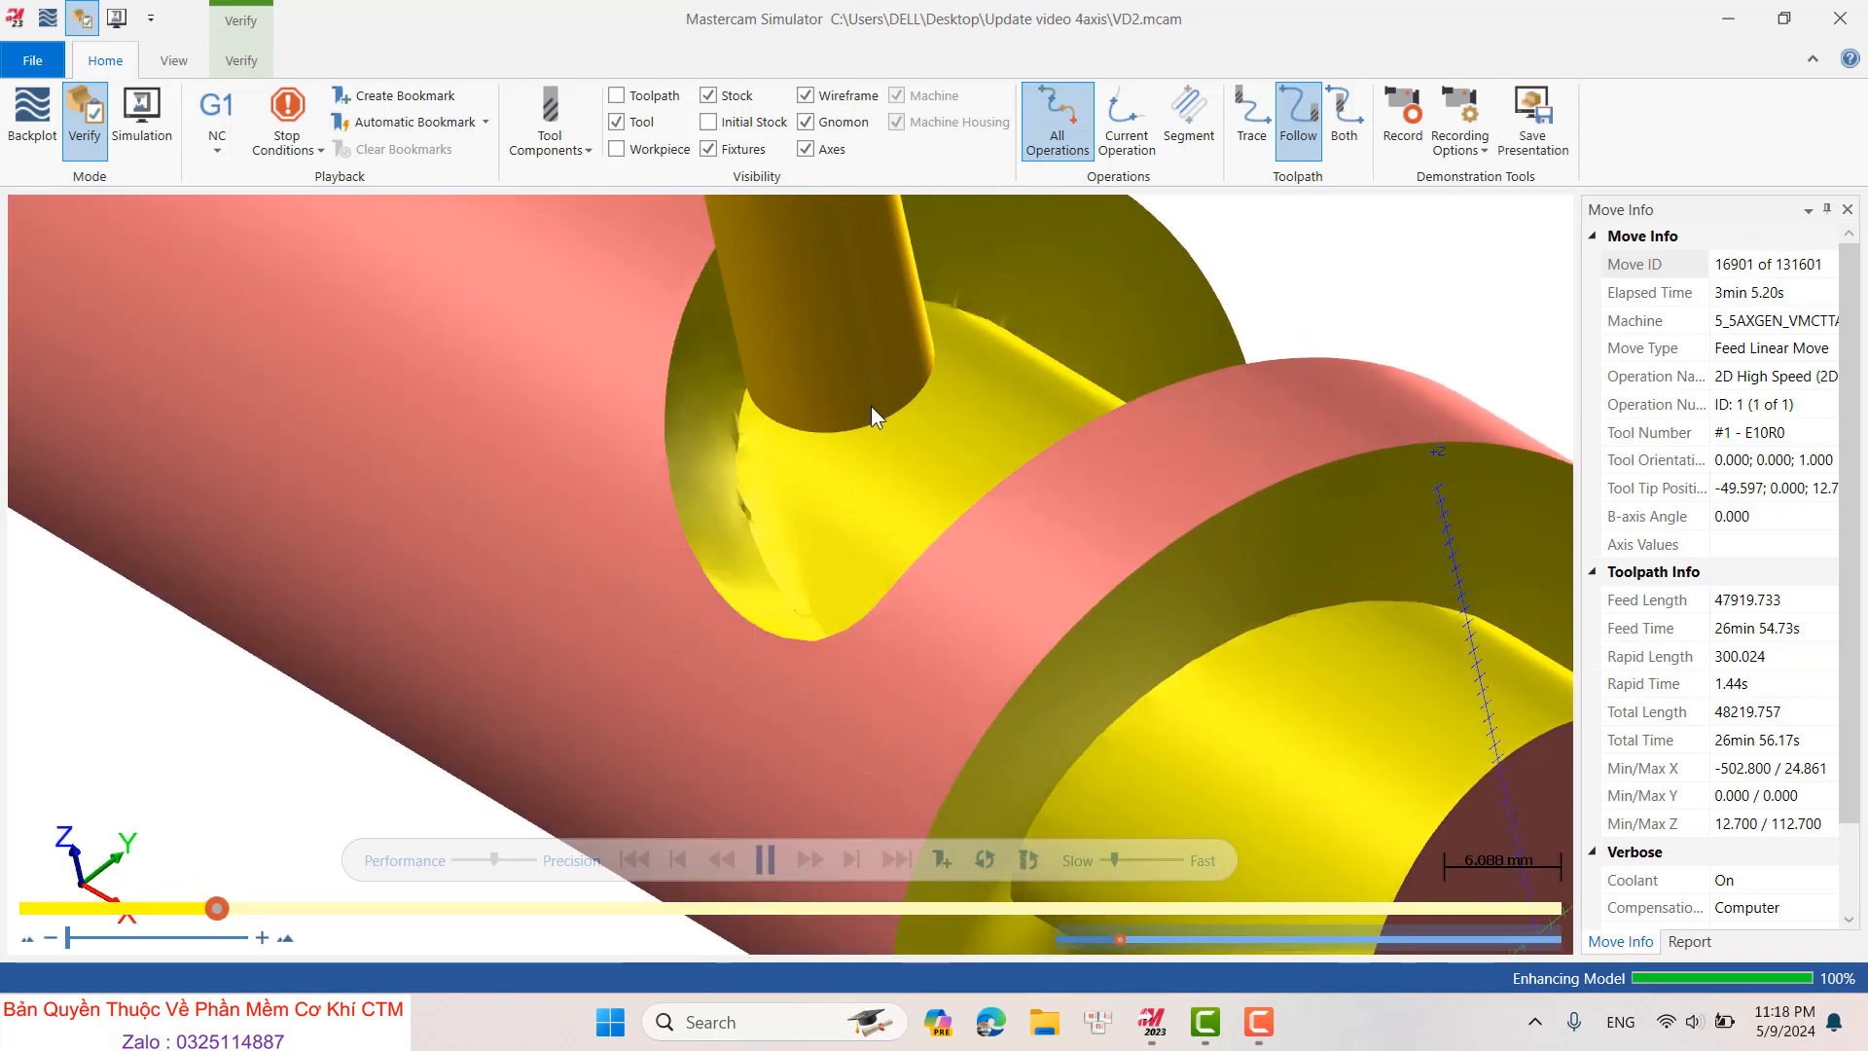
scroll(870, 434, "down", 2)
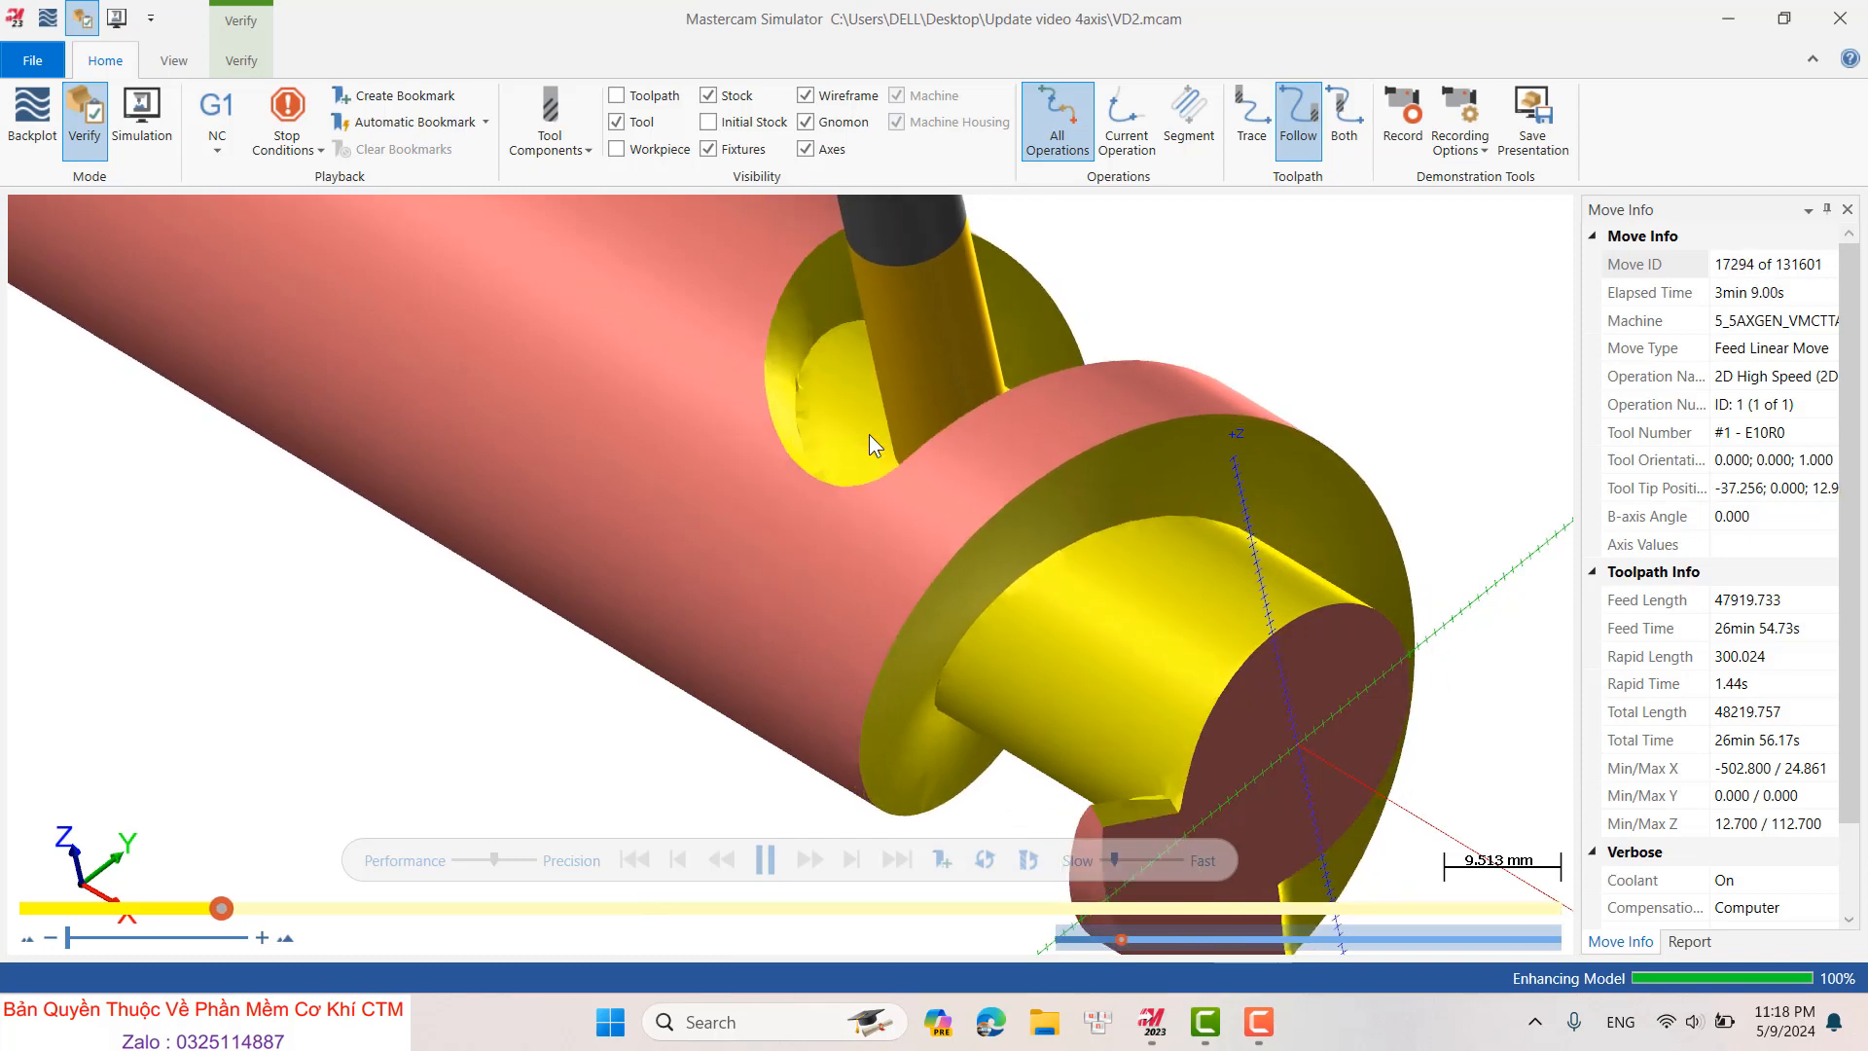
scroll(1033, 609, "down", 3)
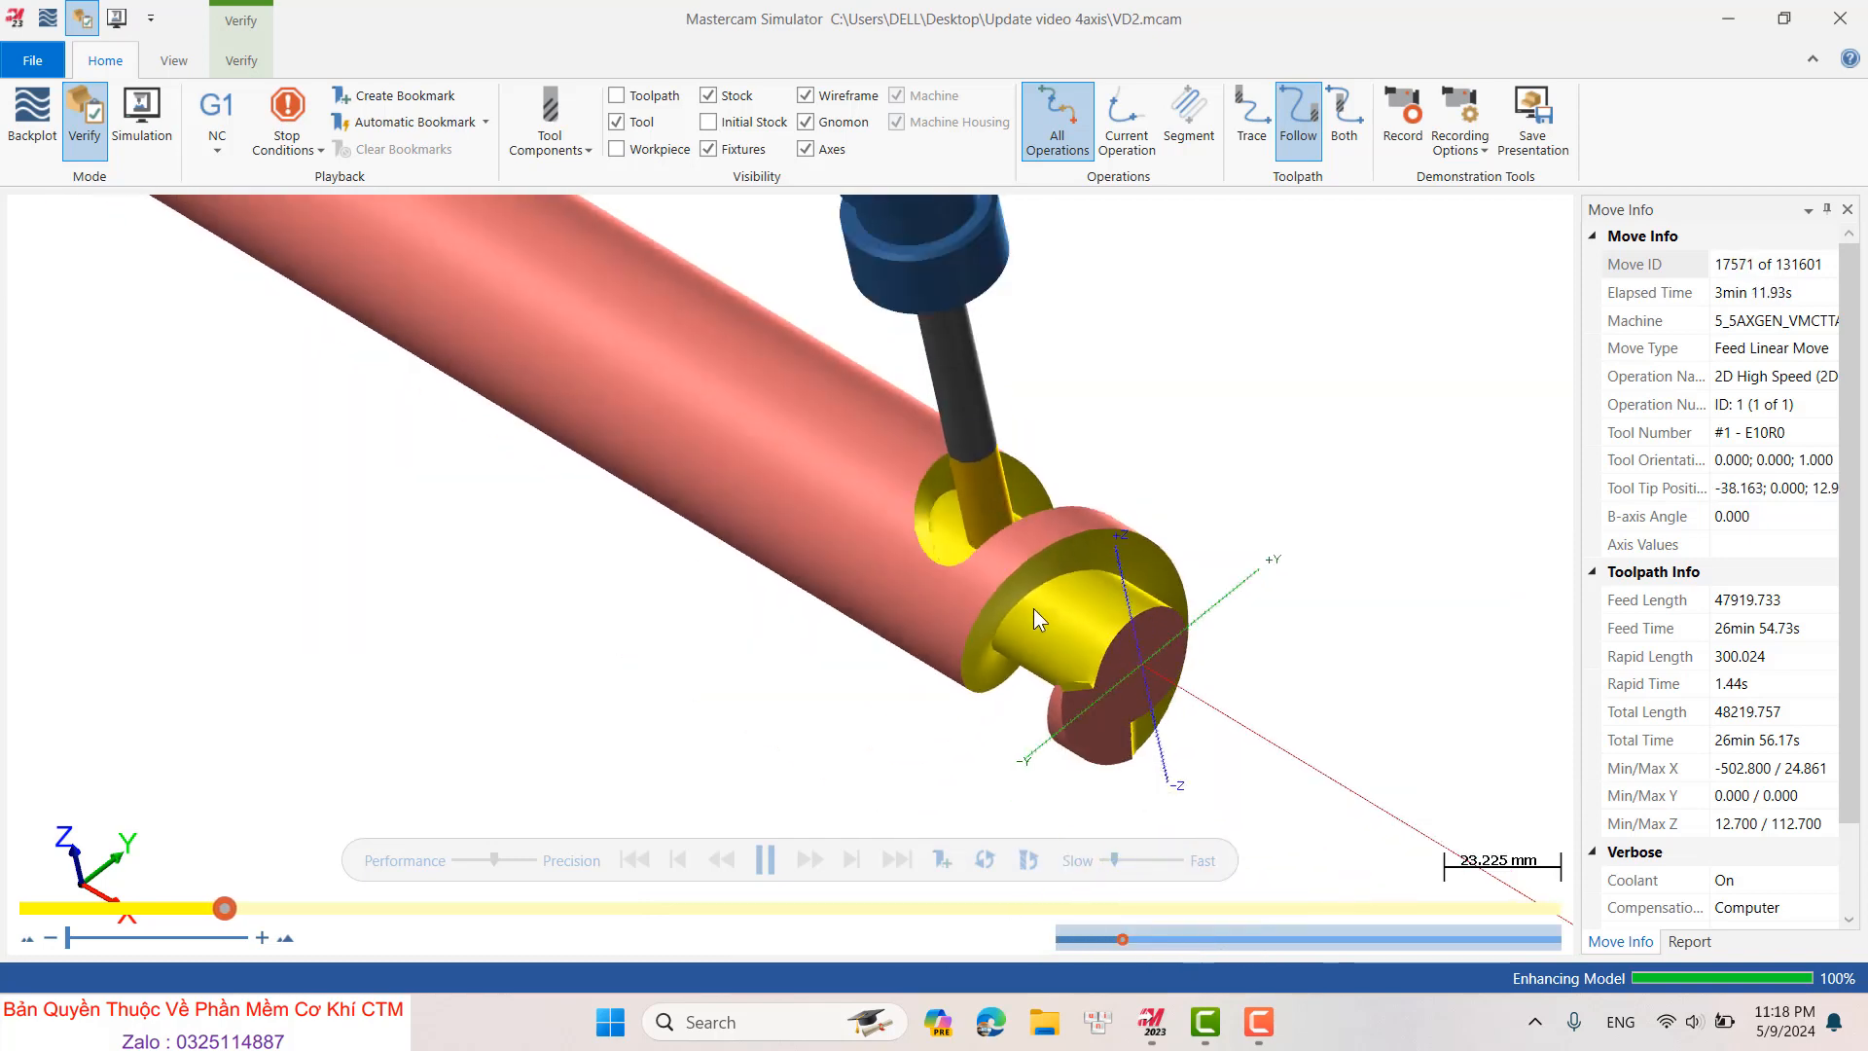
scroll(1112, 692, "up", 3)
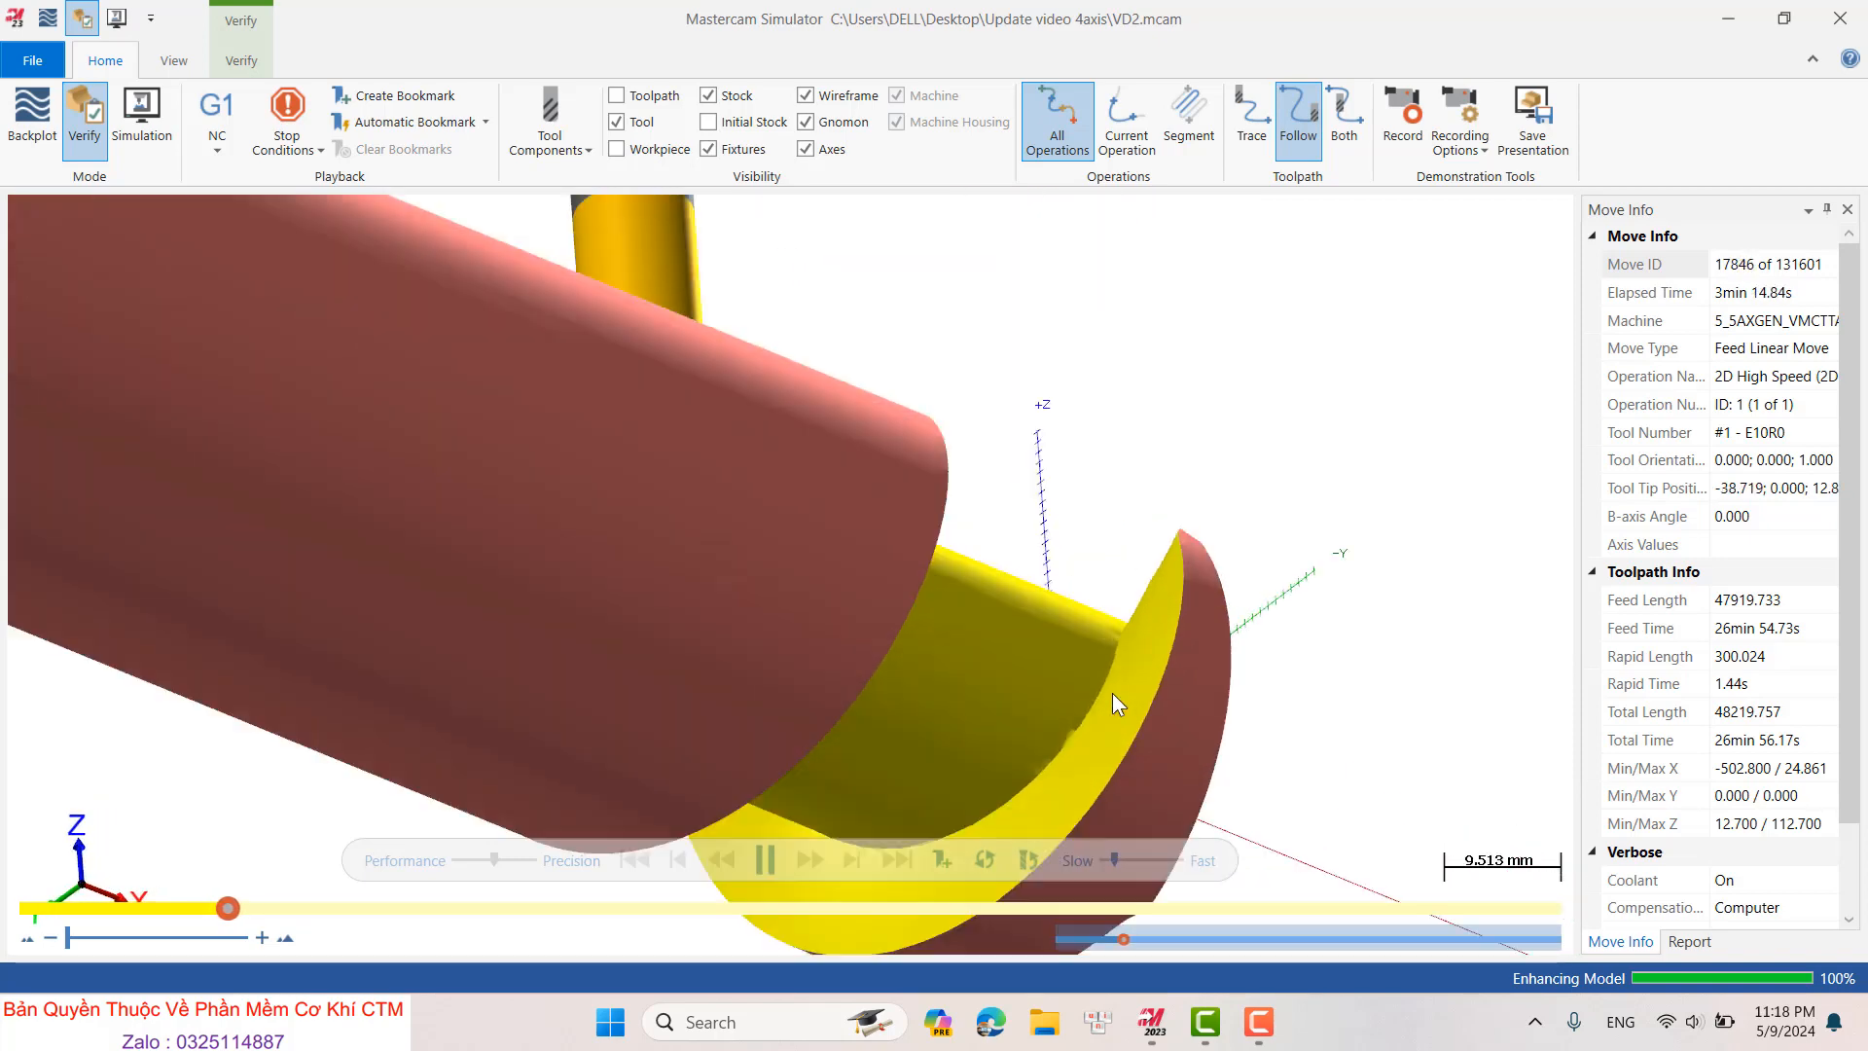
scroll(1094, 683, "up", 2)
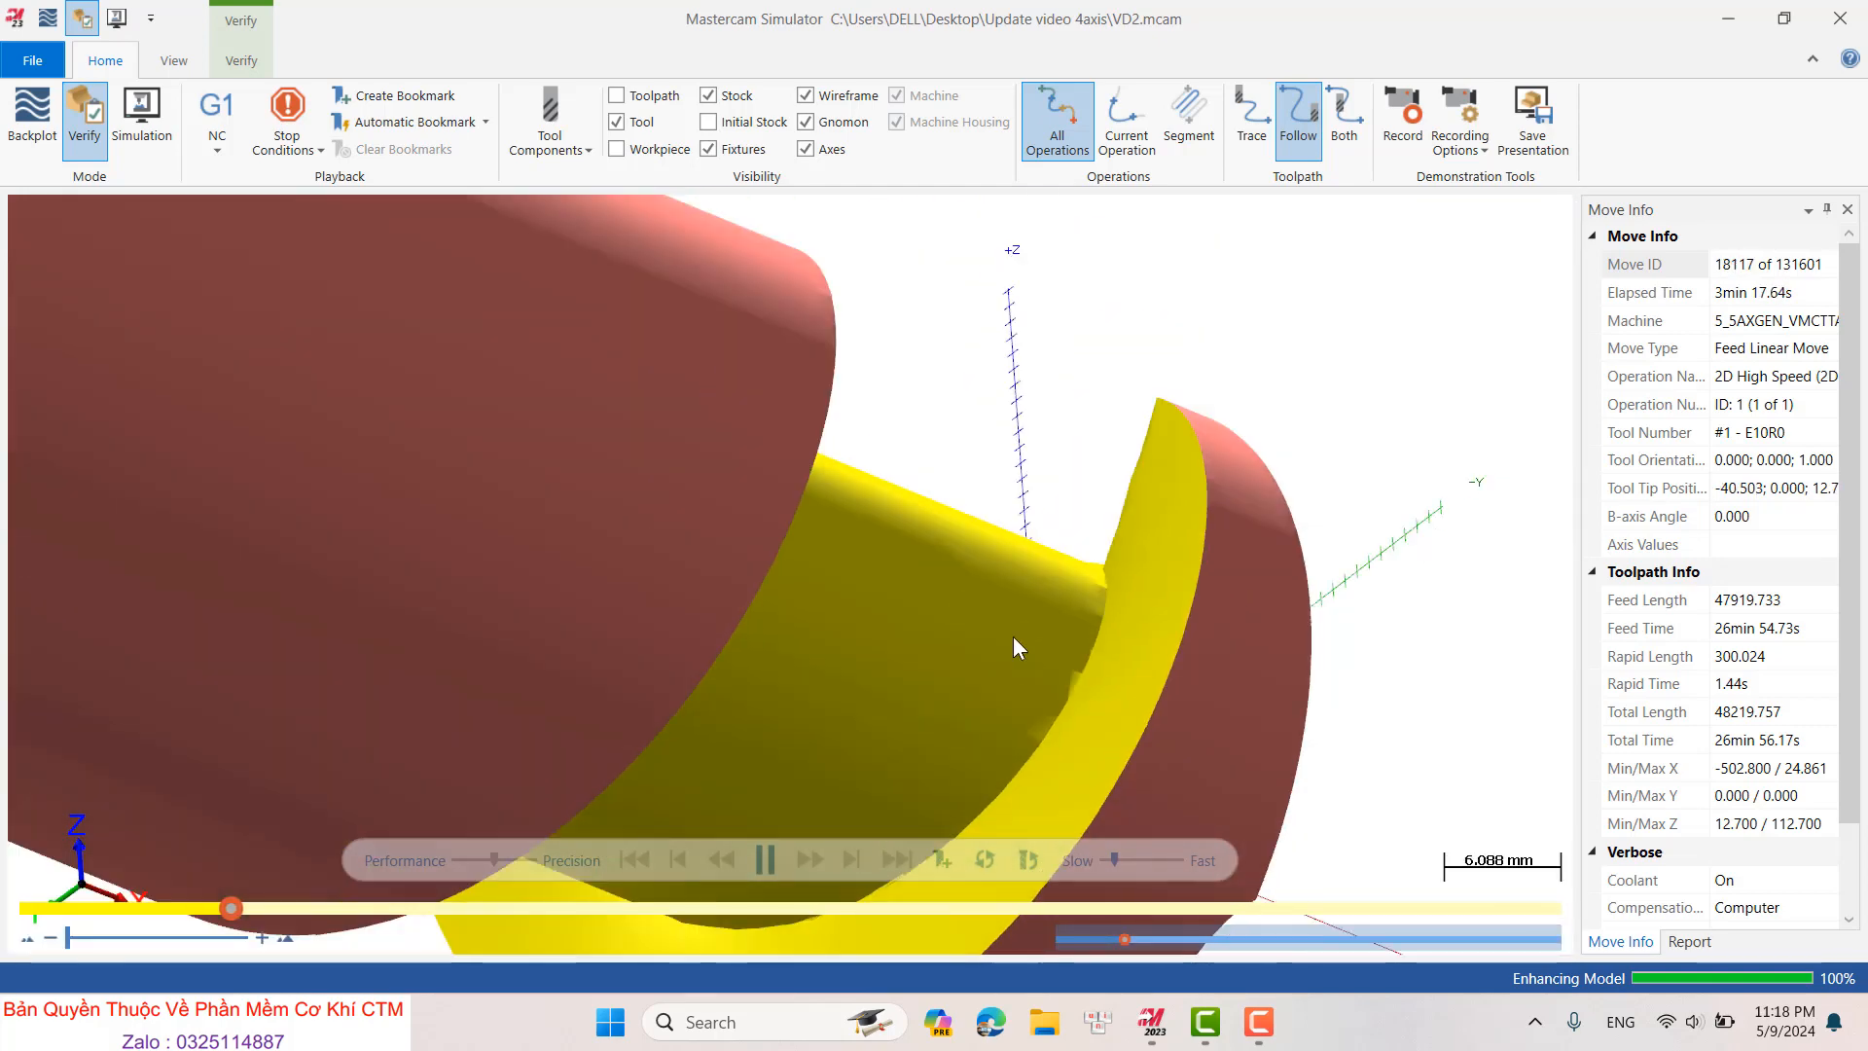
middle_click_drag(1013, 636, 921, 618)
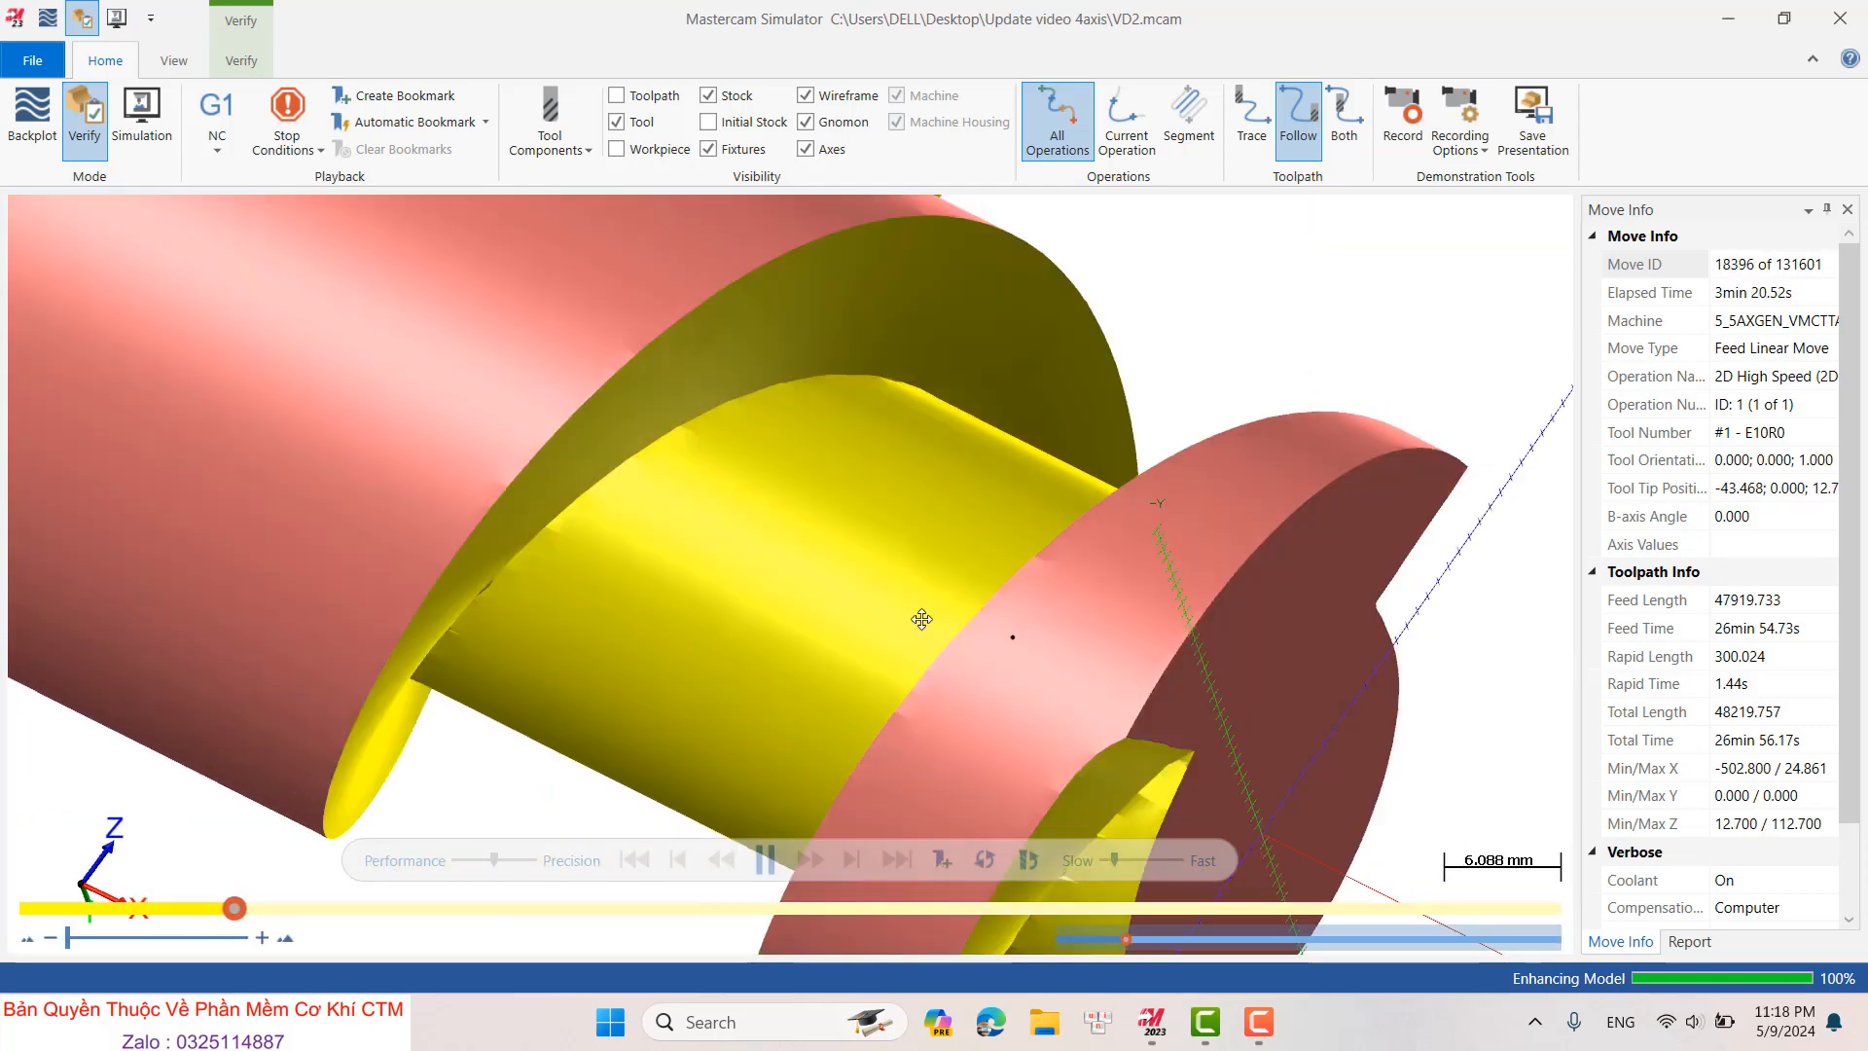
scroll(820, 515, "up", 5)
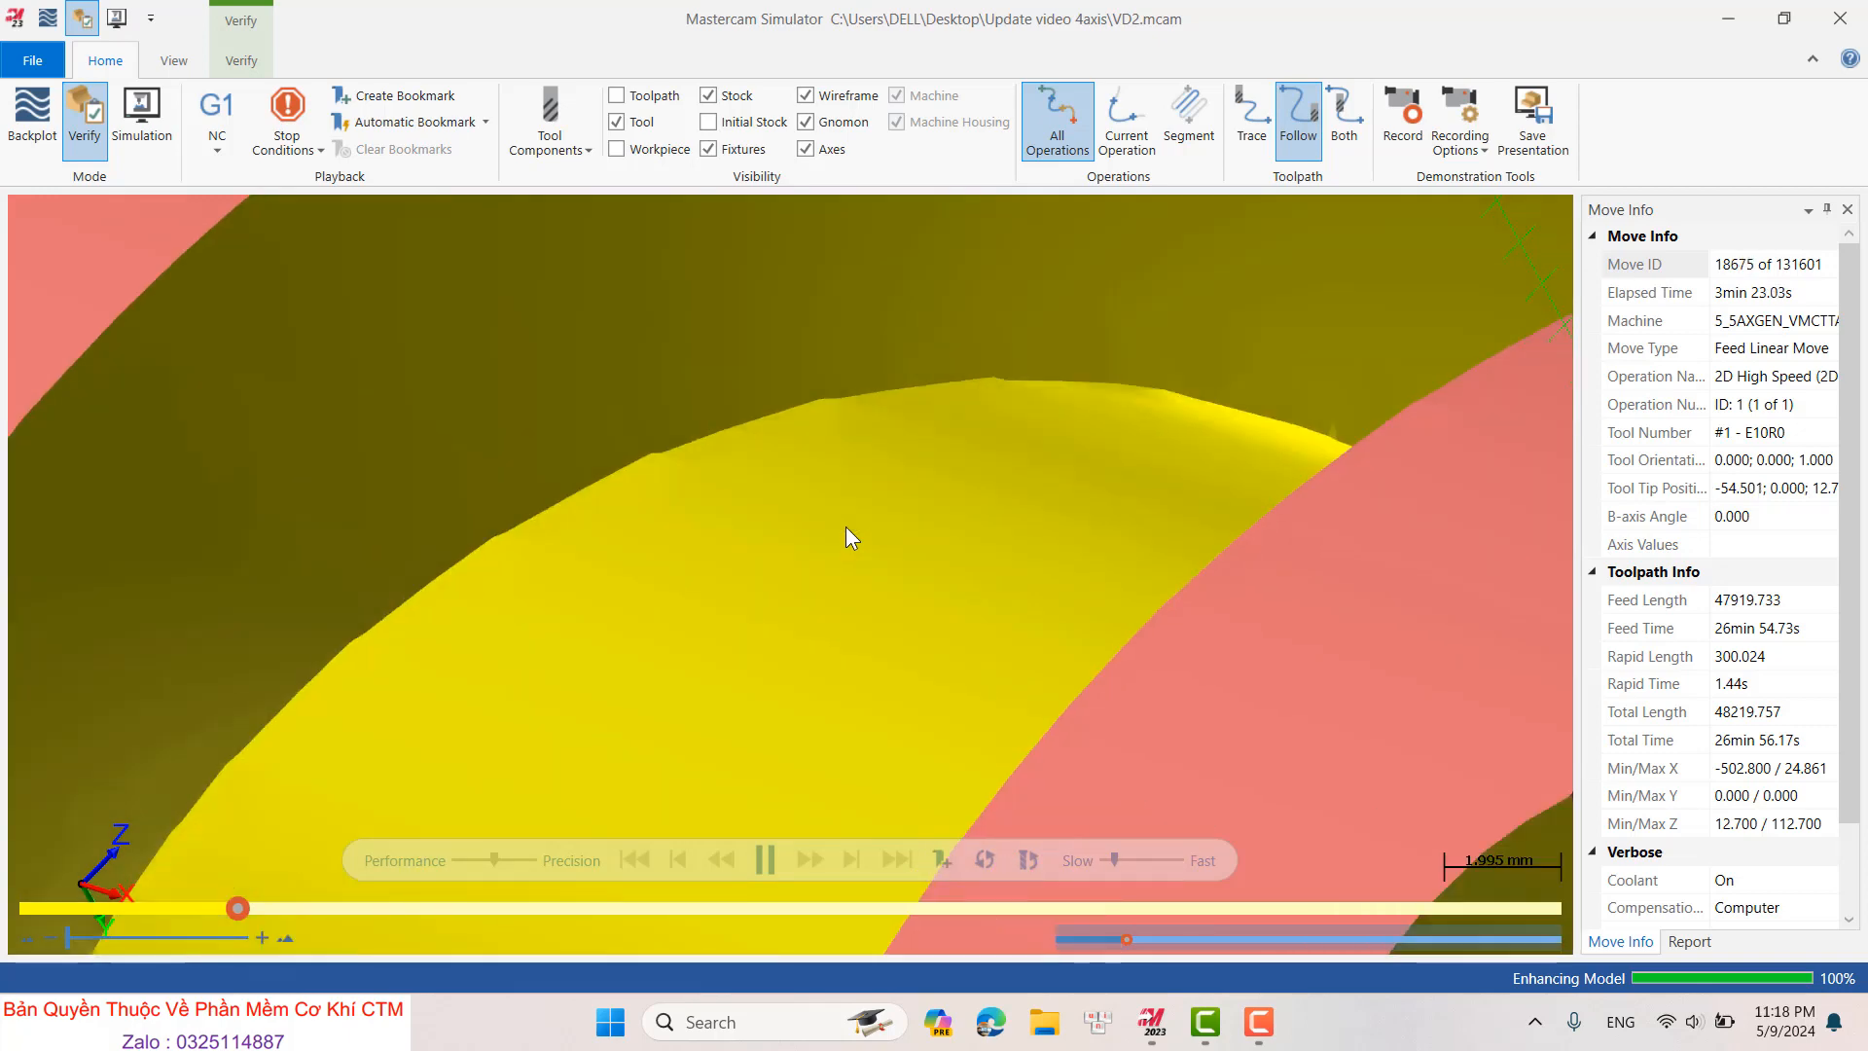
- Observe the end mill clearing the helical groove behind the first flight, checking its contact with the core and wall
scroll(845, 527, "down", 10)
middle_click_drag(844, 527, 851, 630)
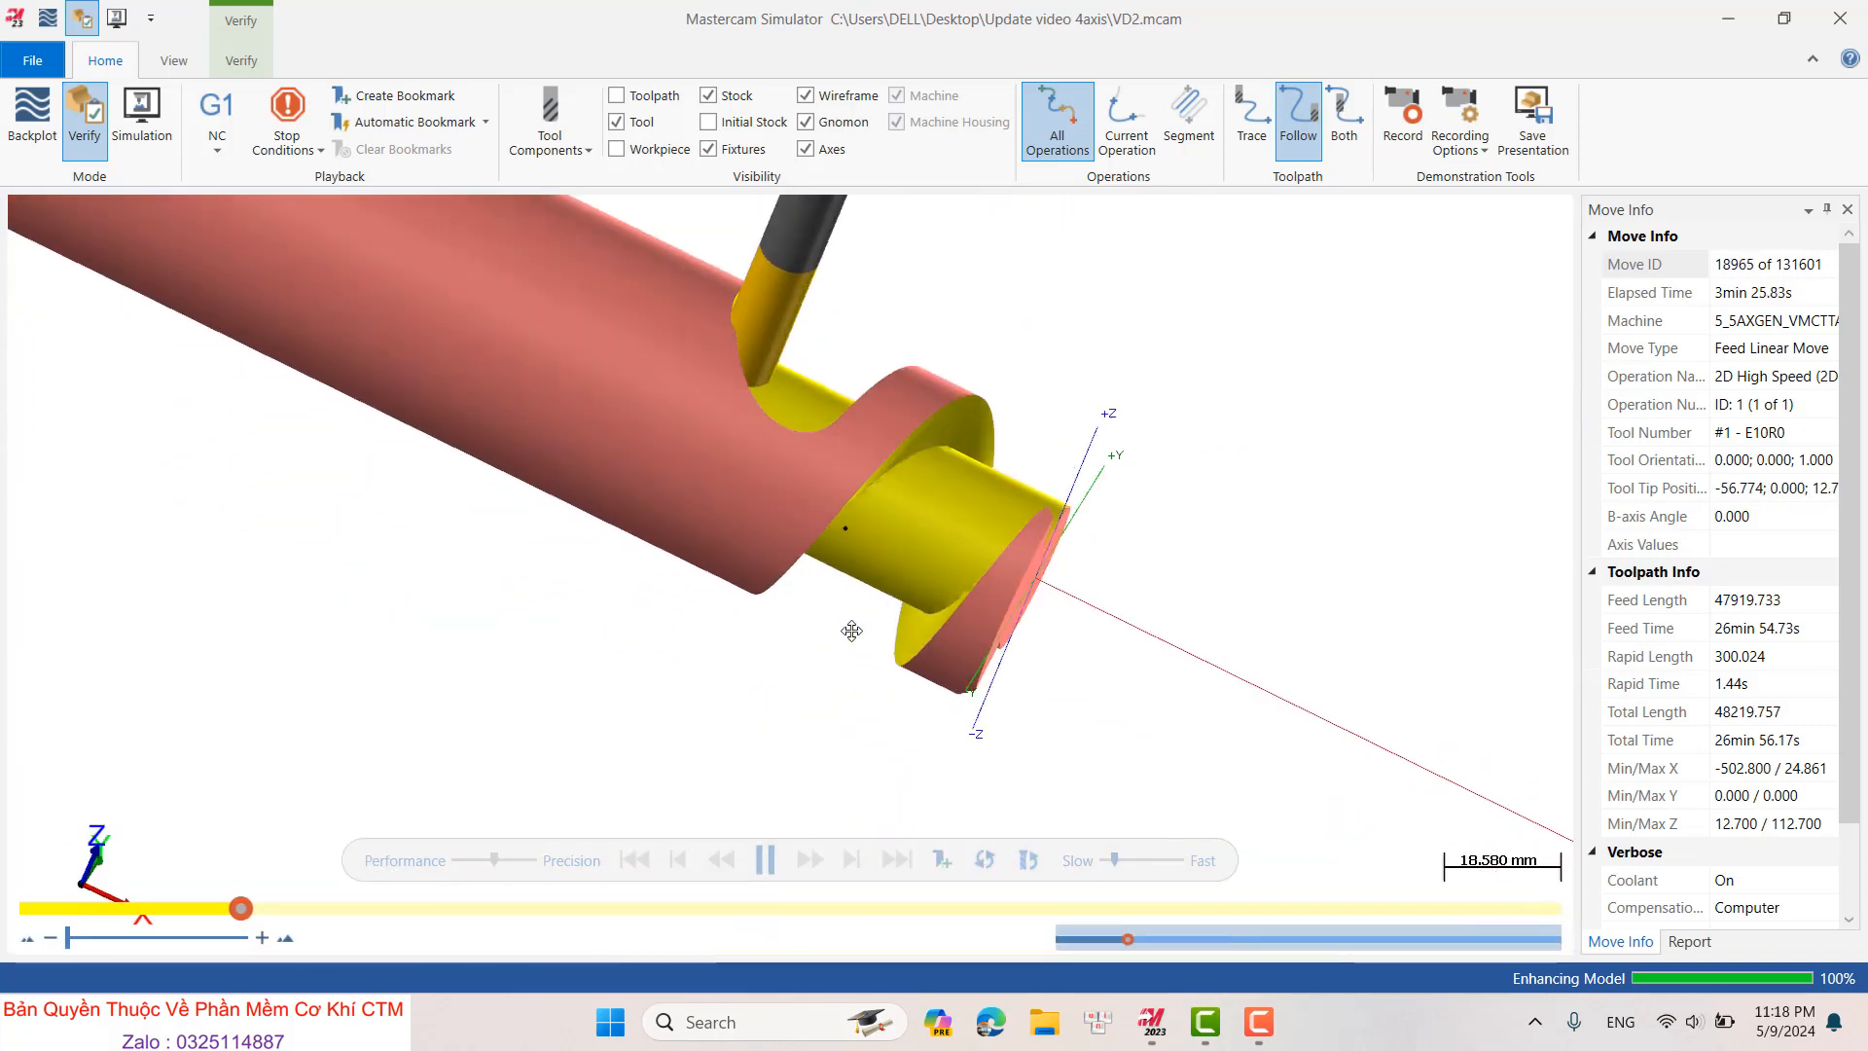
scroll(771, 363, "up", 8)
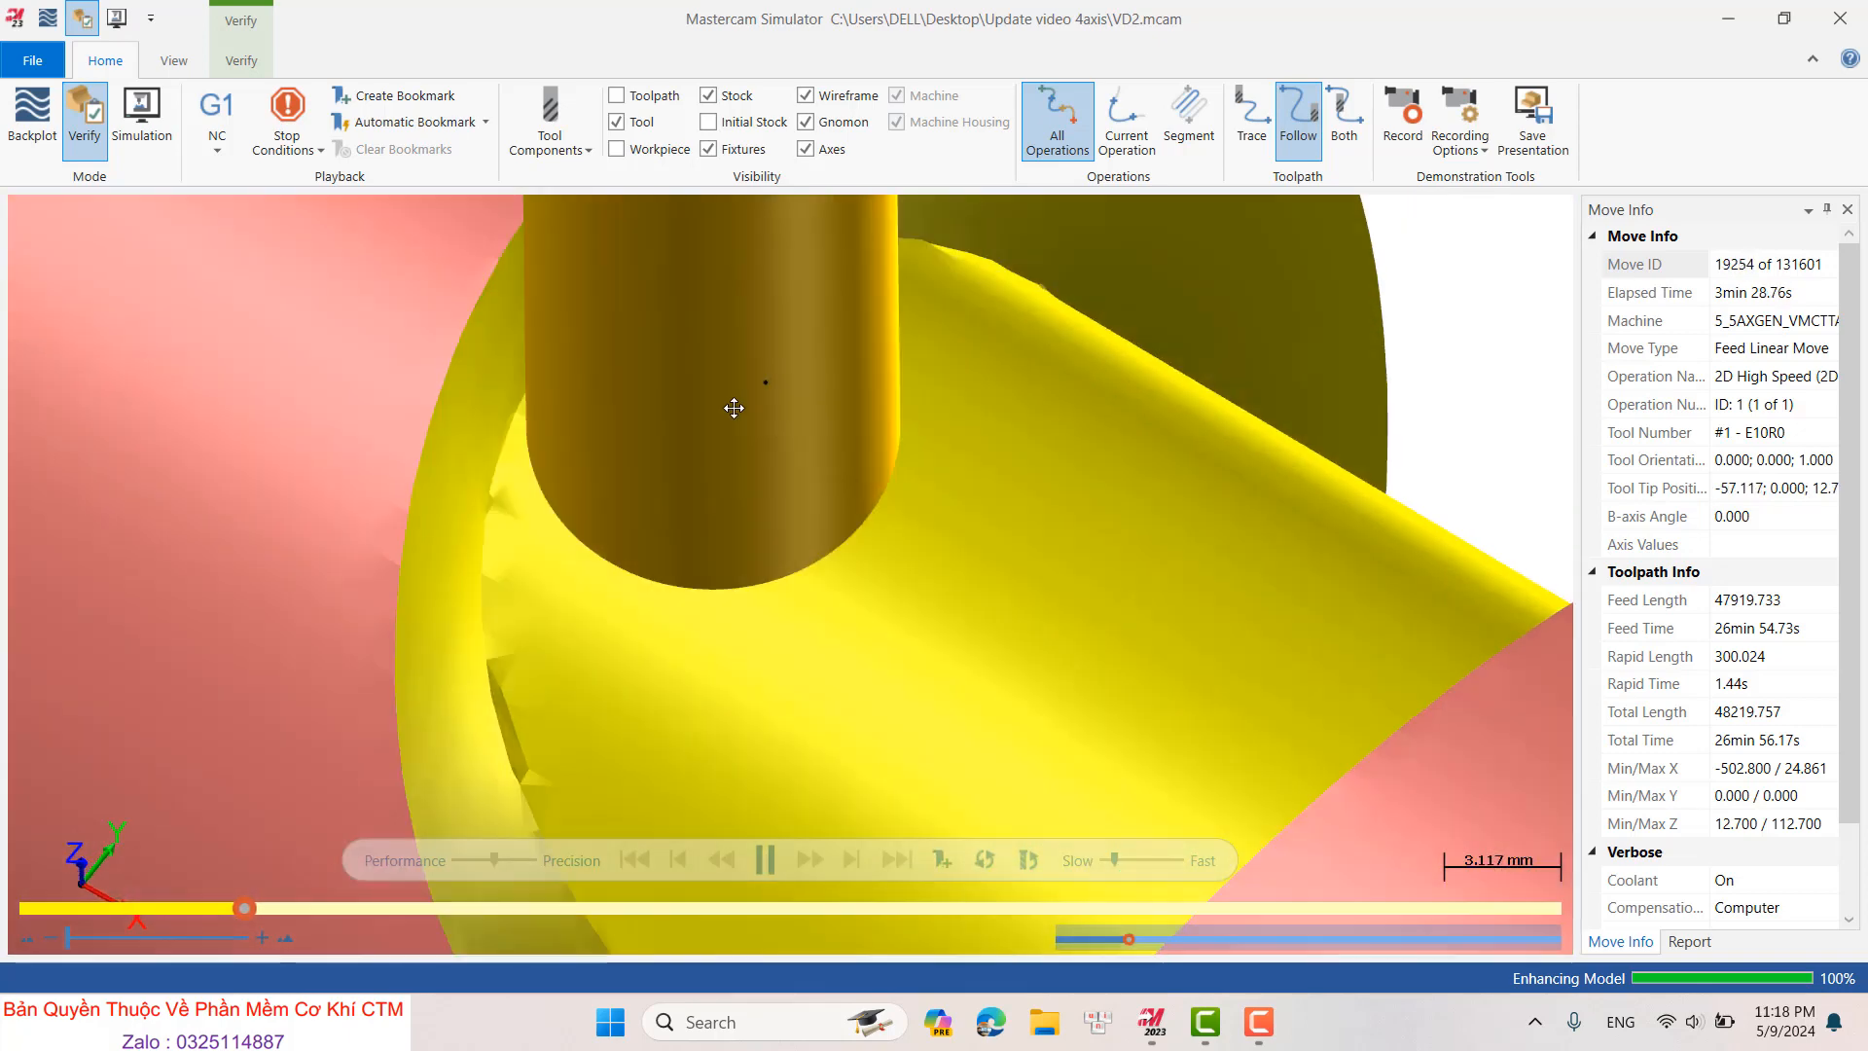
middle_click_drag(734, 407, 730, 409)
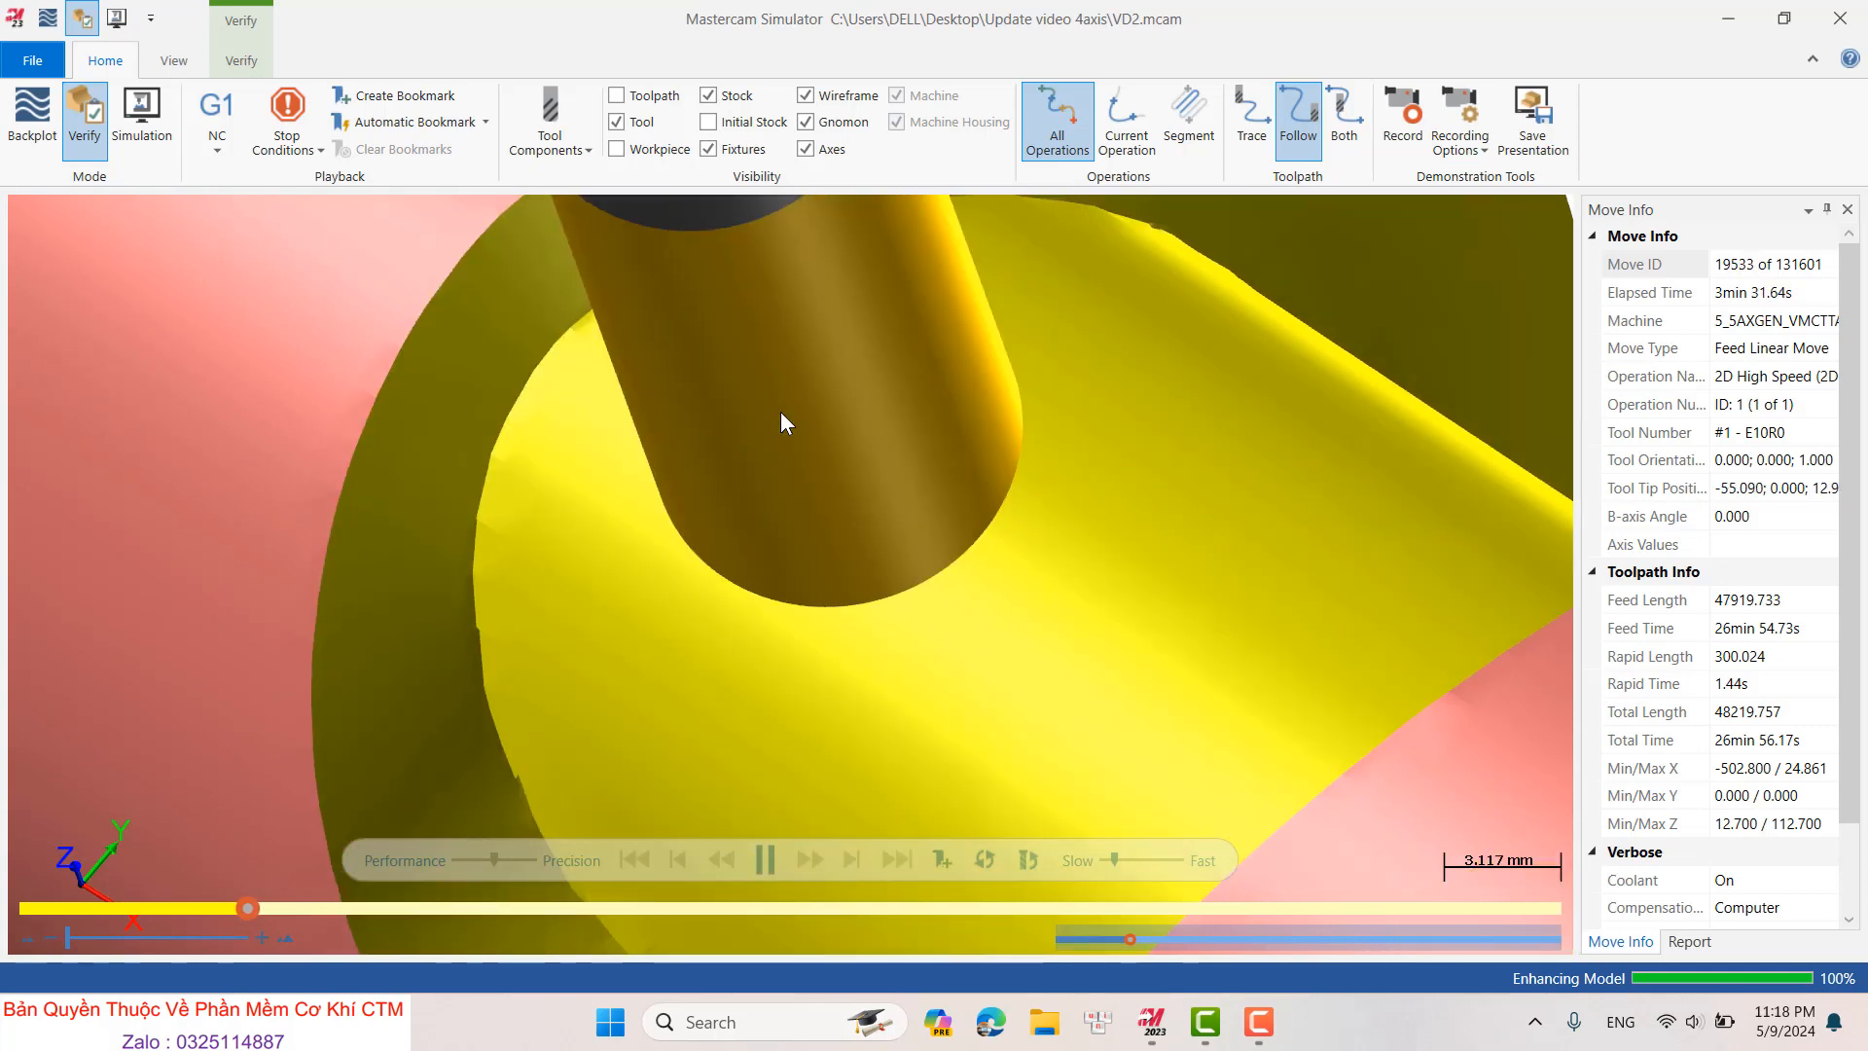
scroll(780, 411, "down", 6)
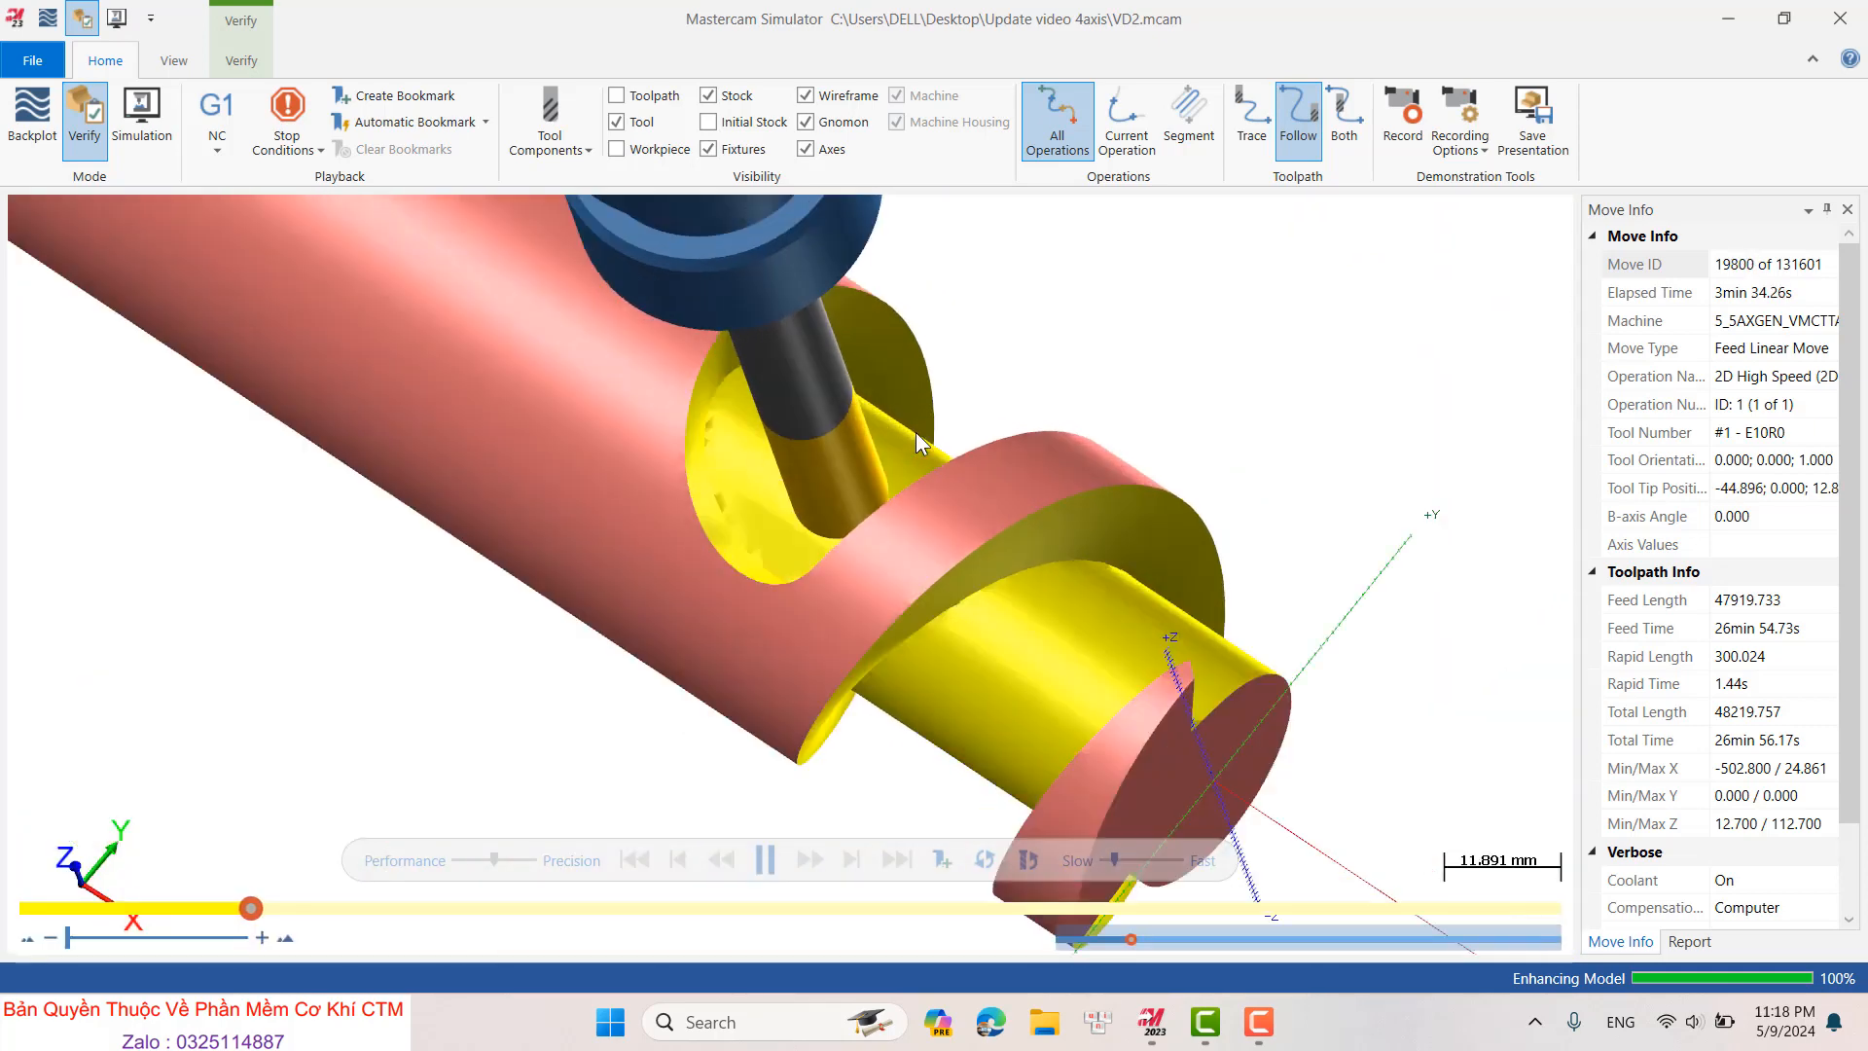
scroll(905, 435, "up", 3)
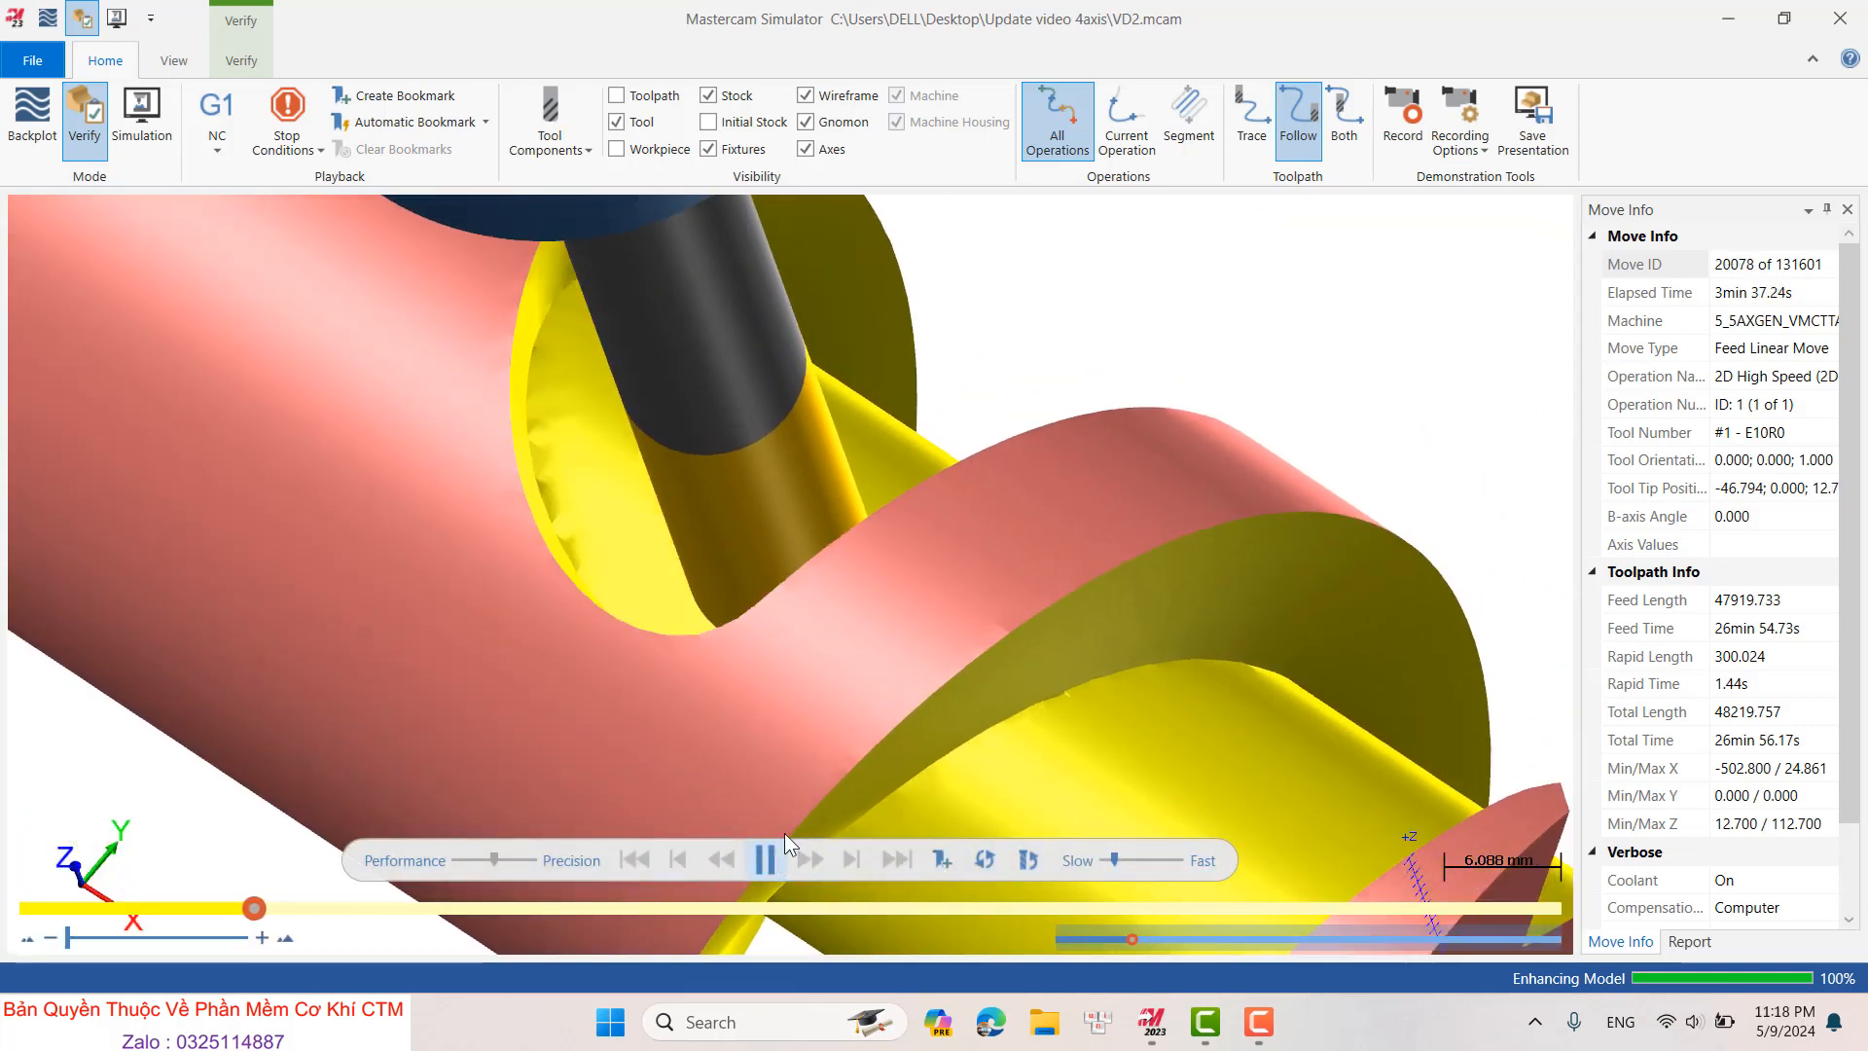
scroll(937, 597, "down", 4)
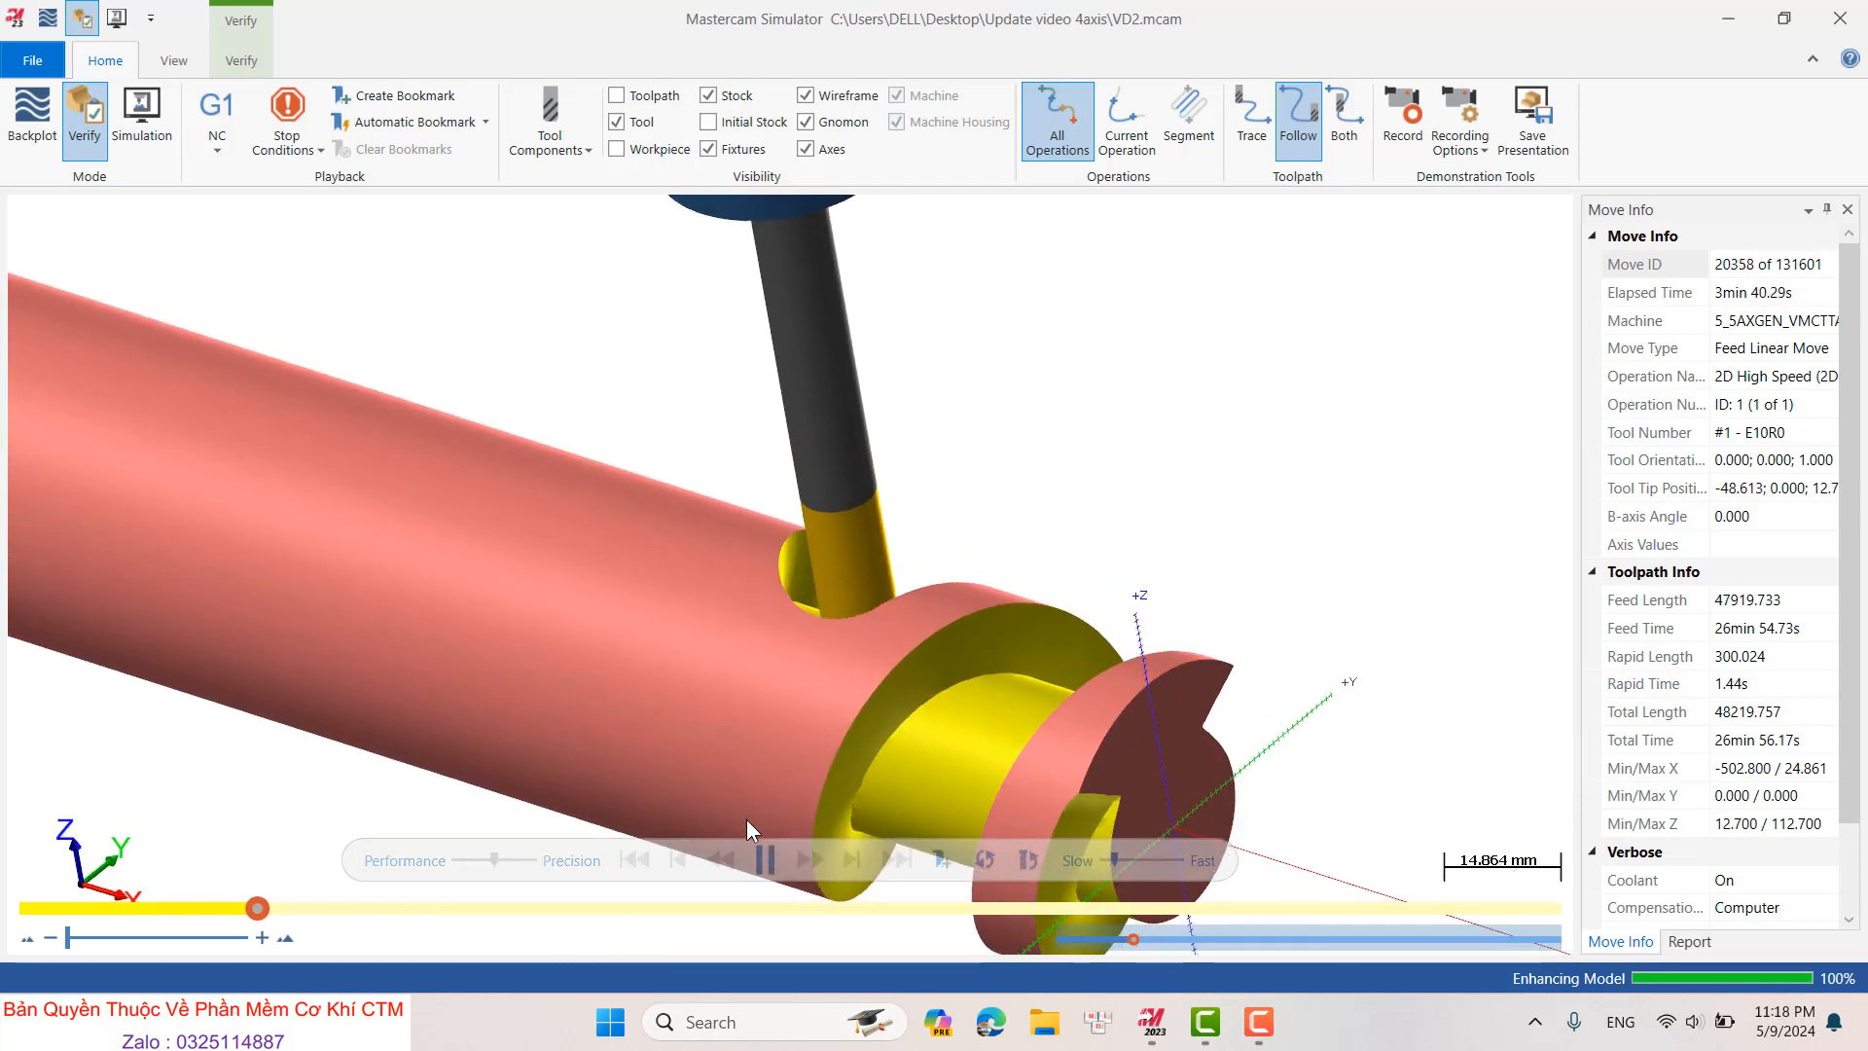
- Pause the stock verification and close the simulator
left_click(765, 858)
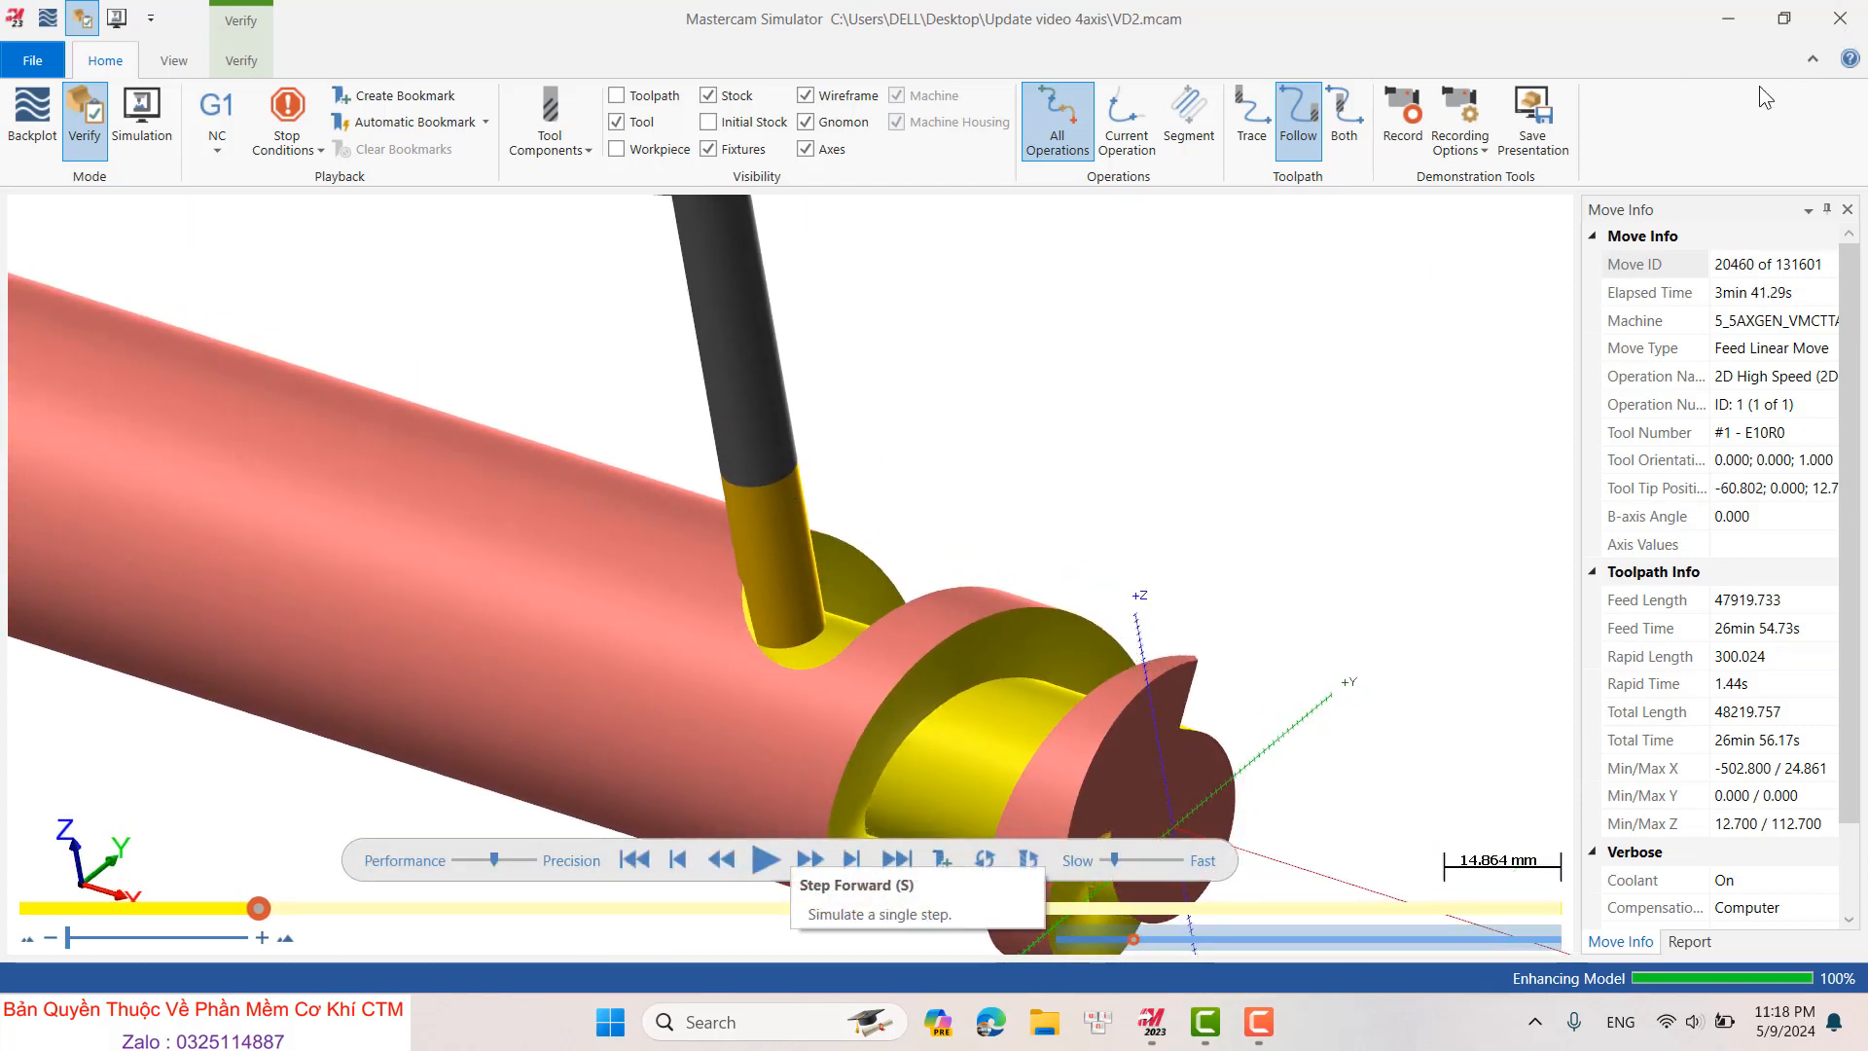
left_click(1840, 17)
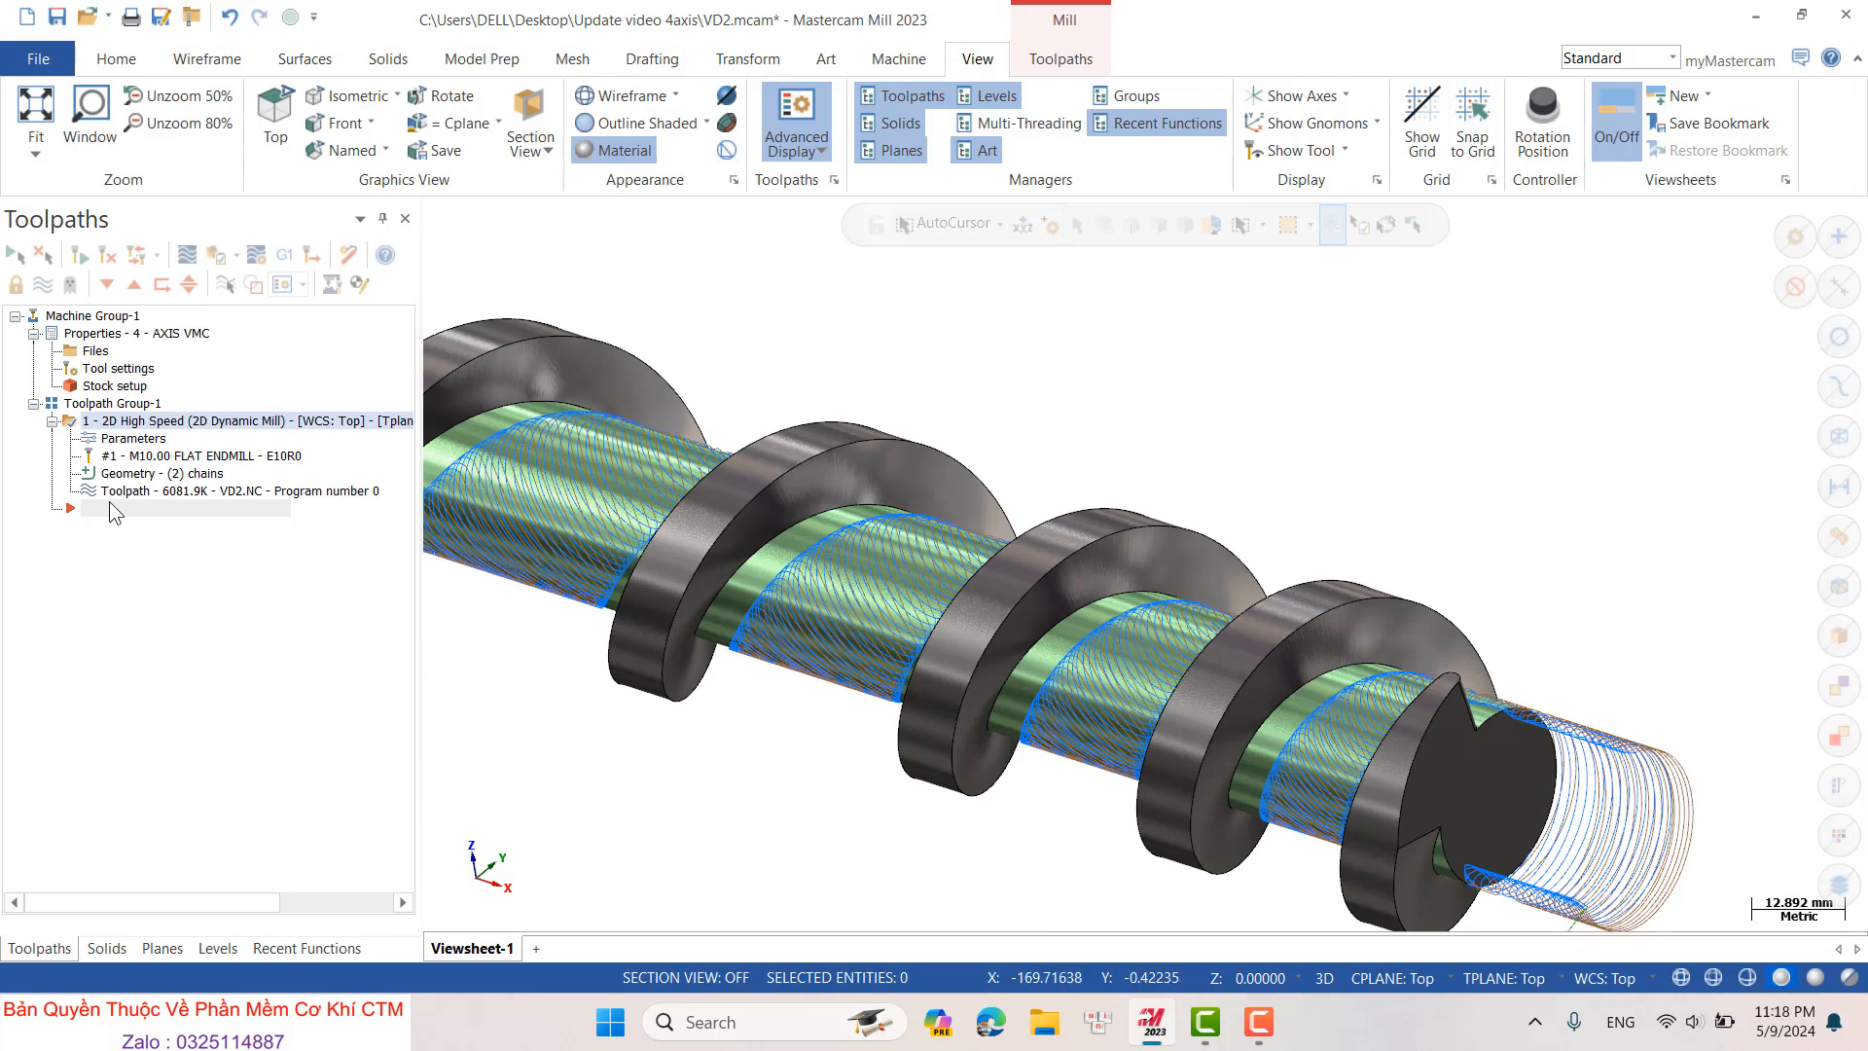
- Enable depth cuts for the Dynamic Mill operation with a maximum rough step of 1.0 and 1 finish cut
left_click(133, 439)
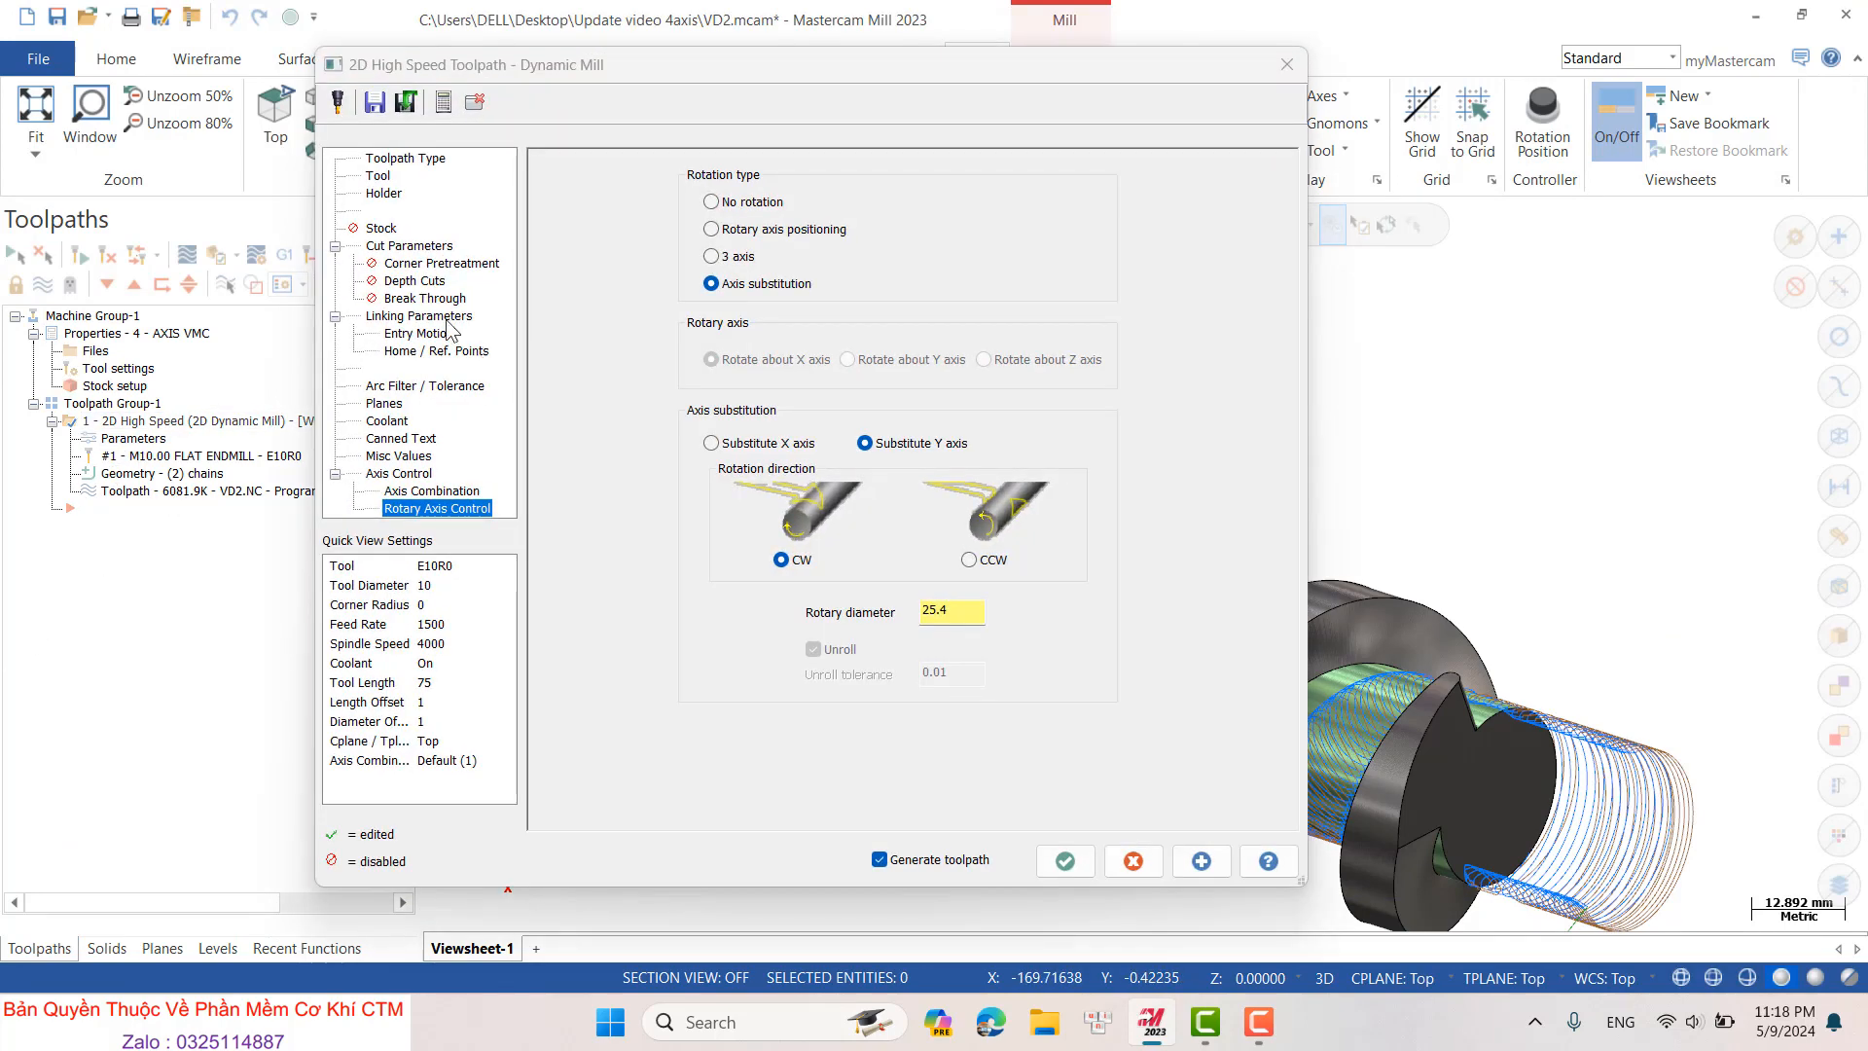
left_click(400, 268)
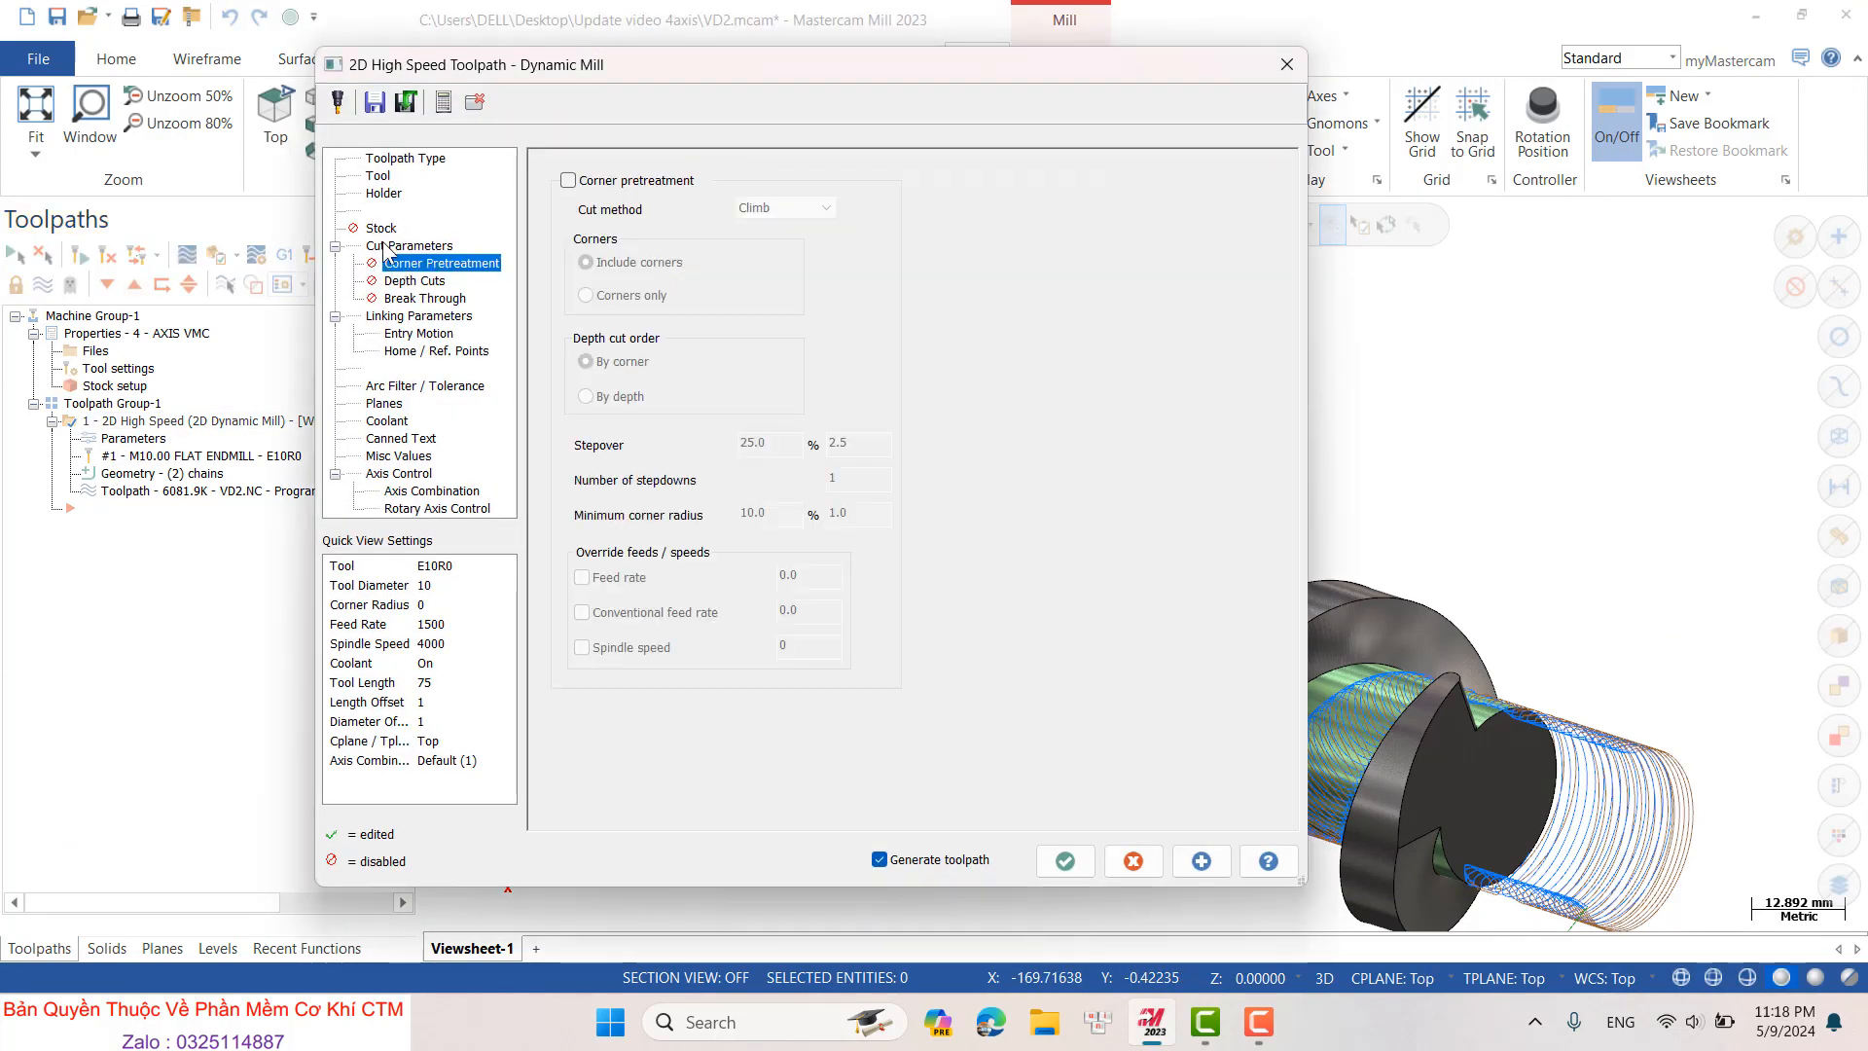
left_click(388, 246)
left_click(400, 264)
left_click(409, 282)
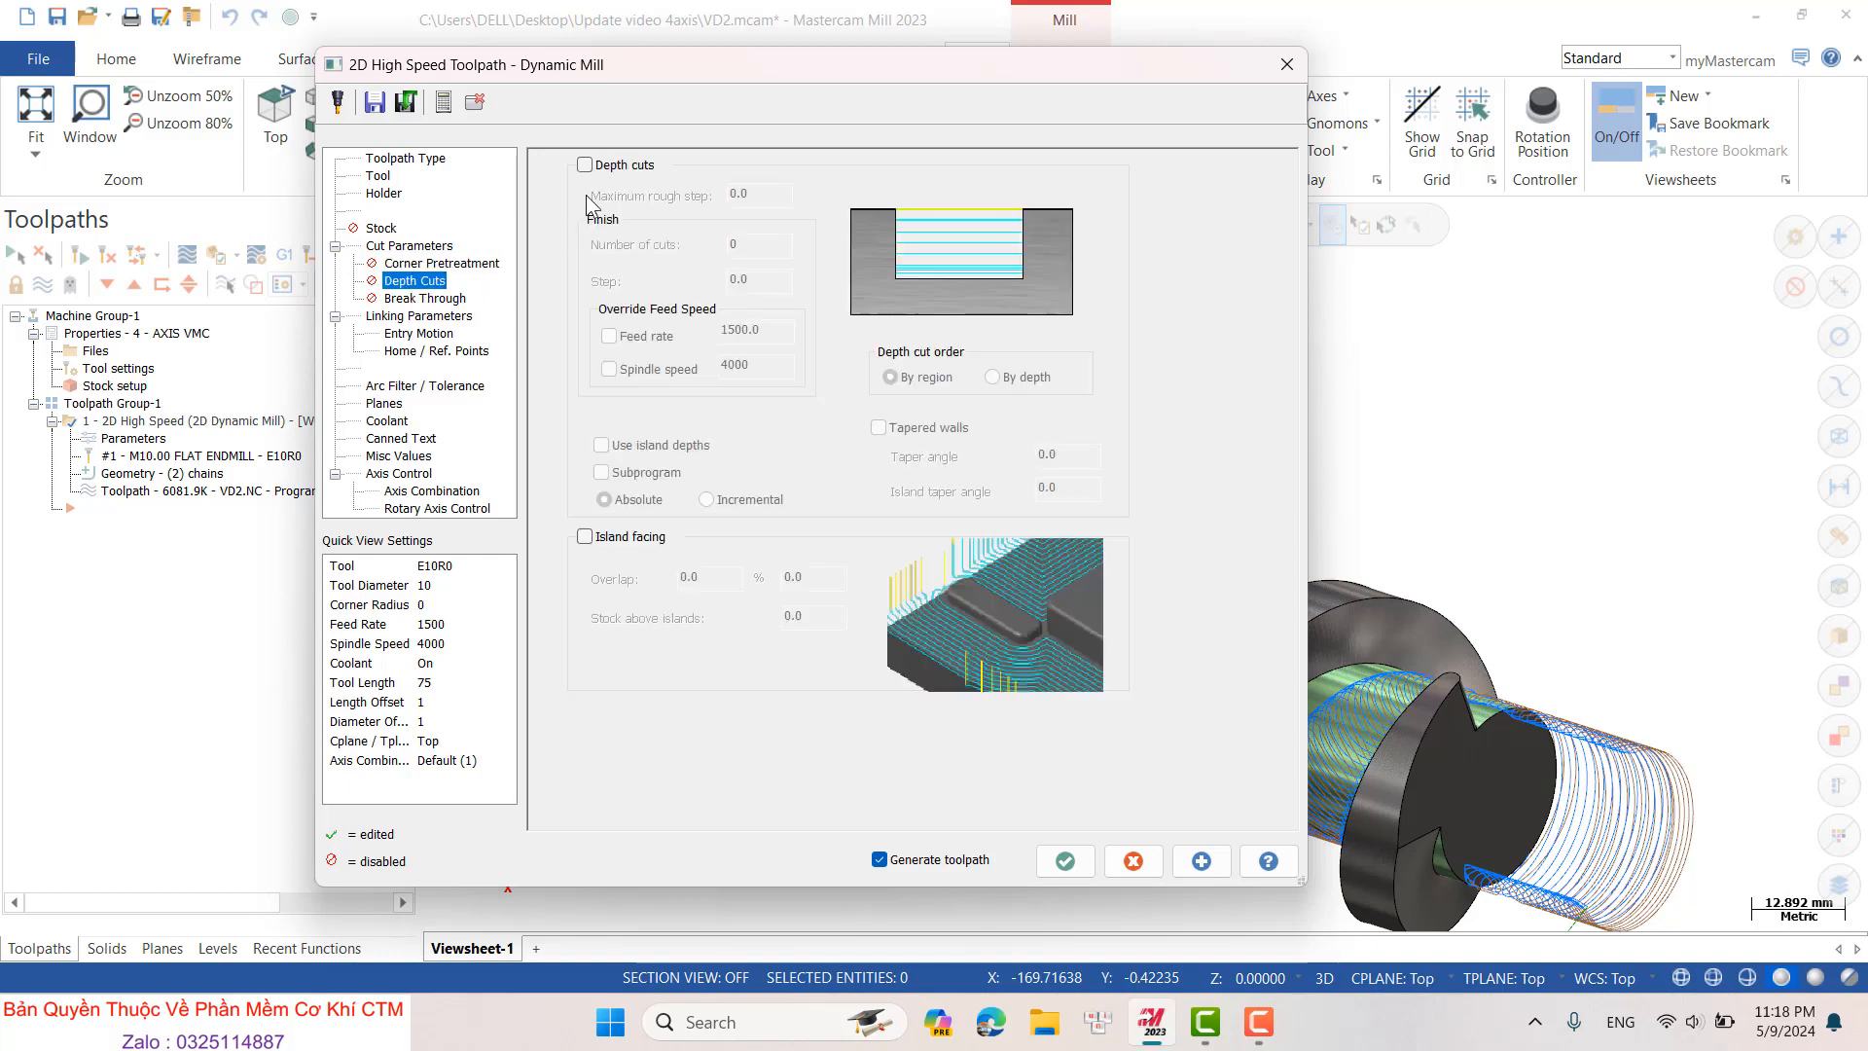
left_click(585, 164)
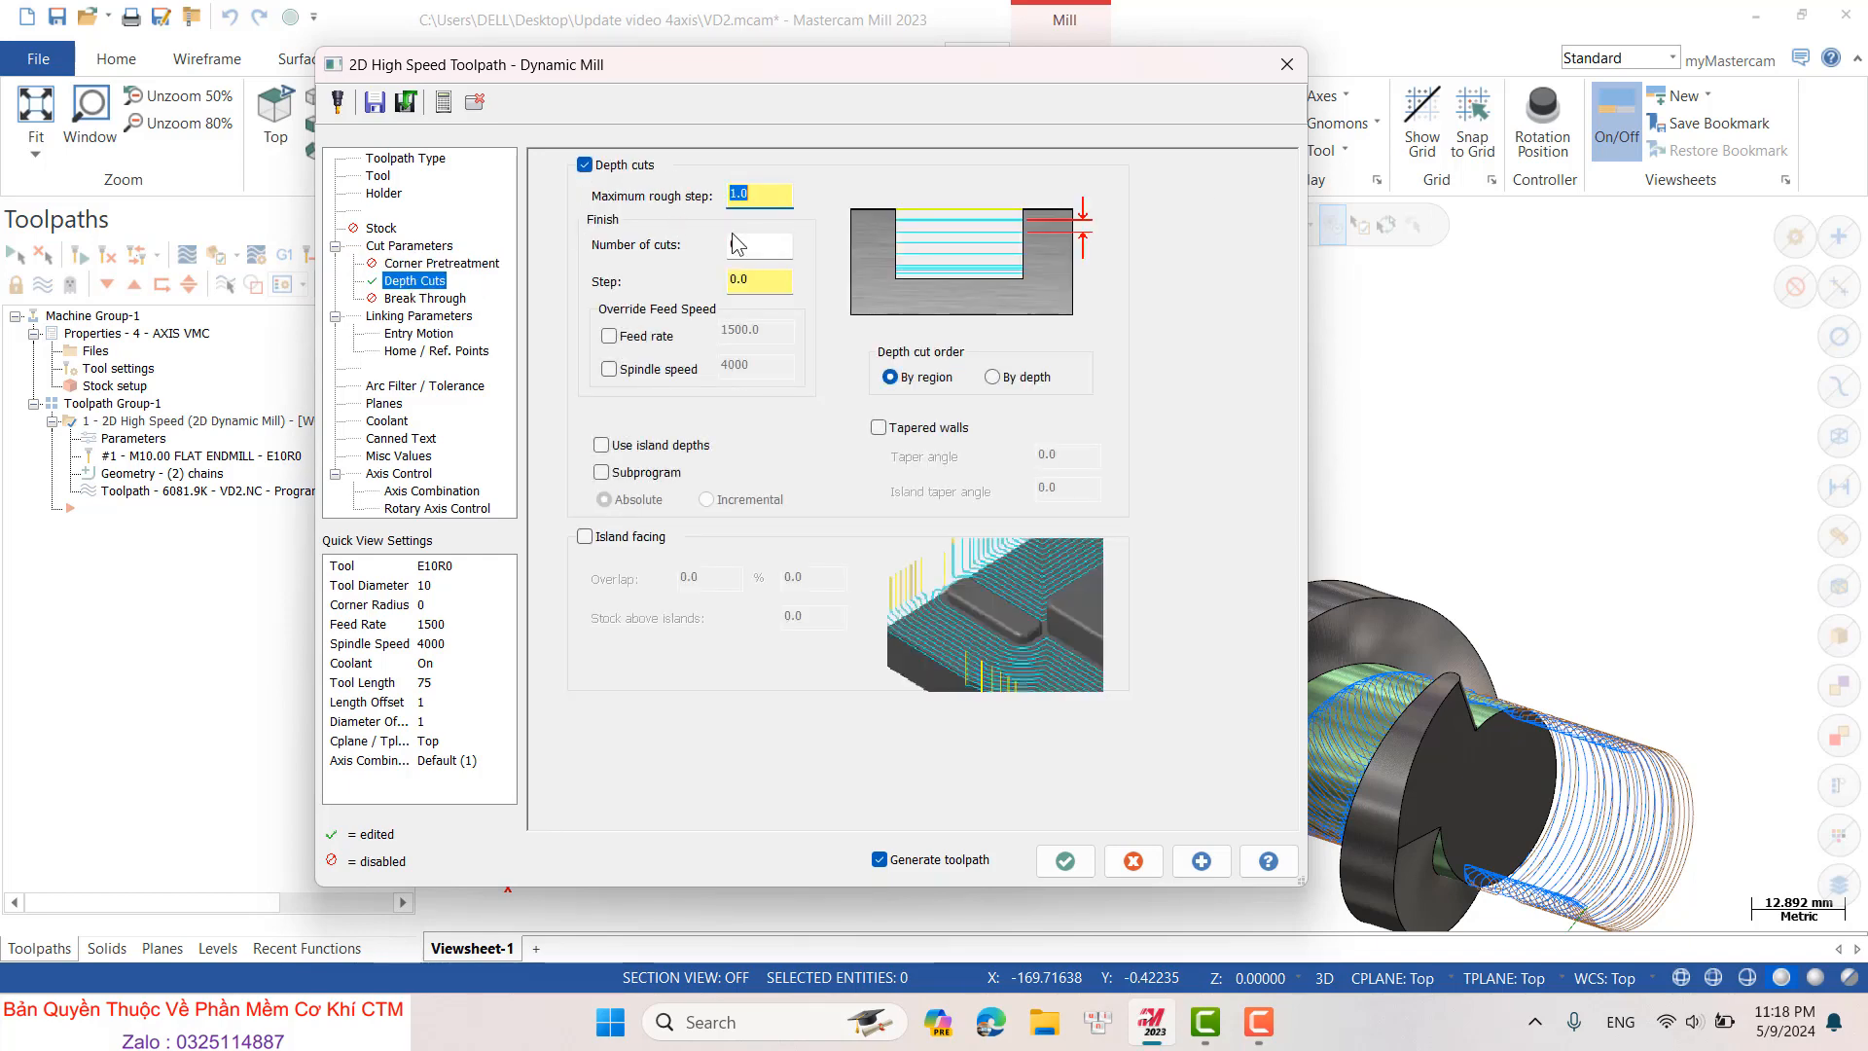
key("Tab")
type("1")
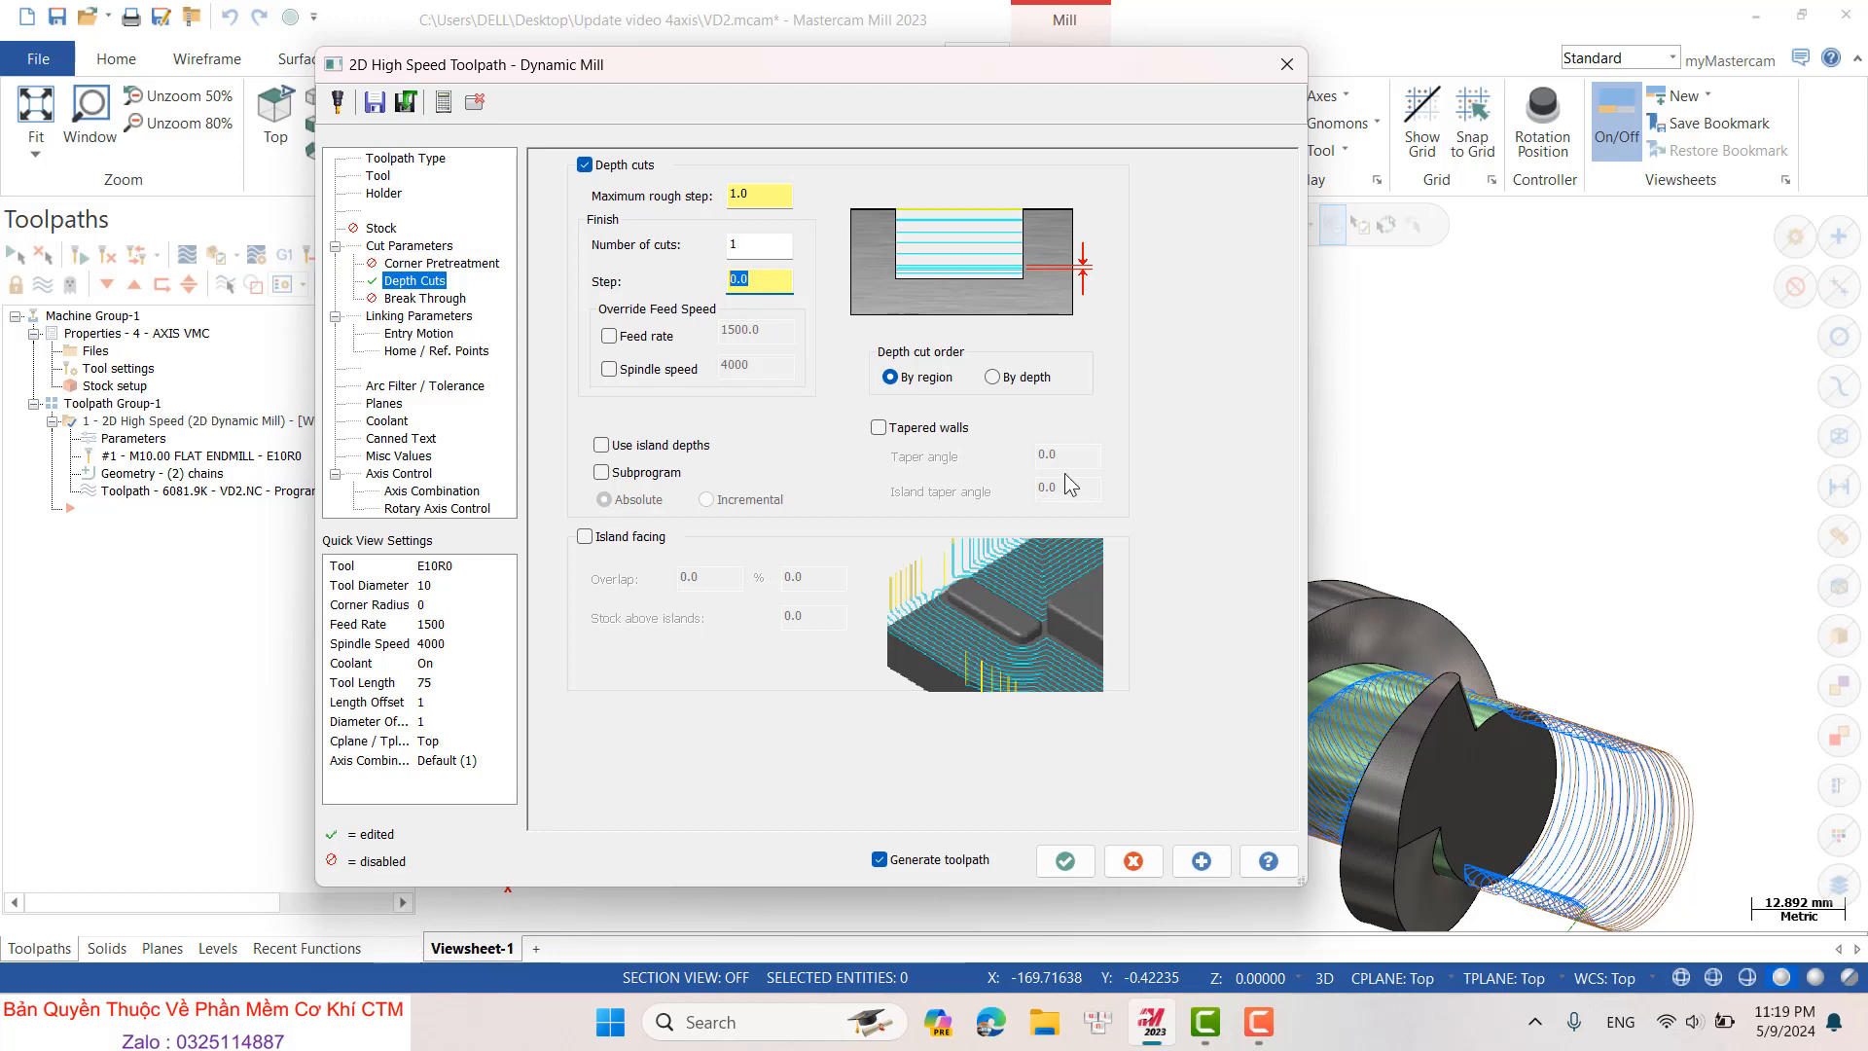
- Calculate 5 × 10 ÷ 100 in the Calculator and set the depth cuts' finish step to 0.5
key("XF86Calculator")
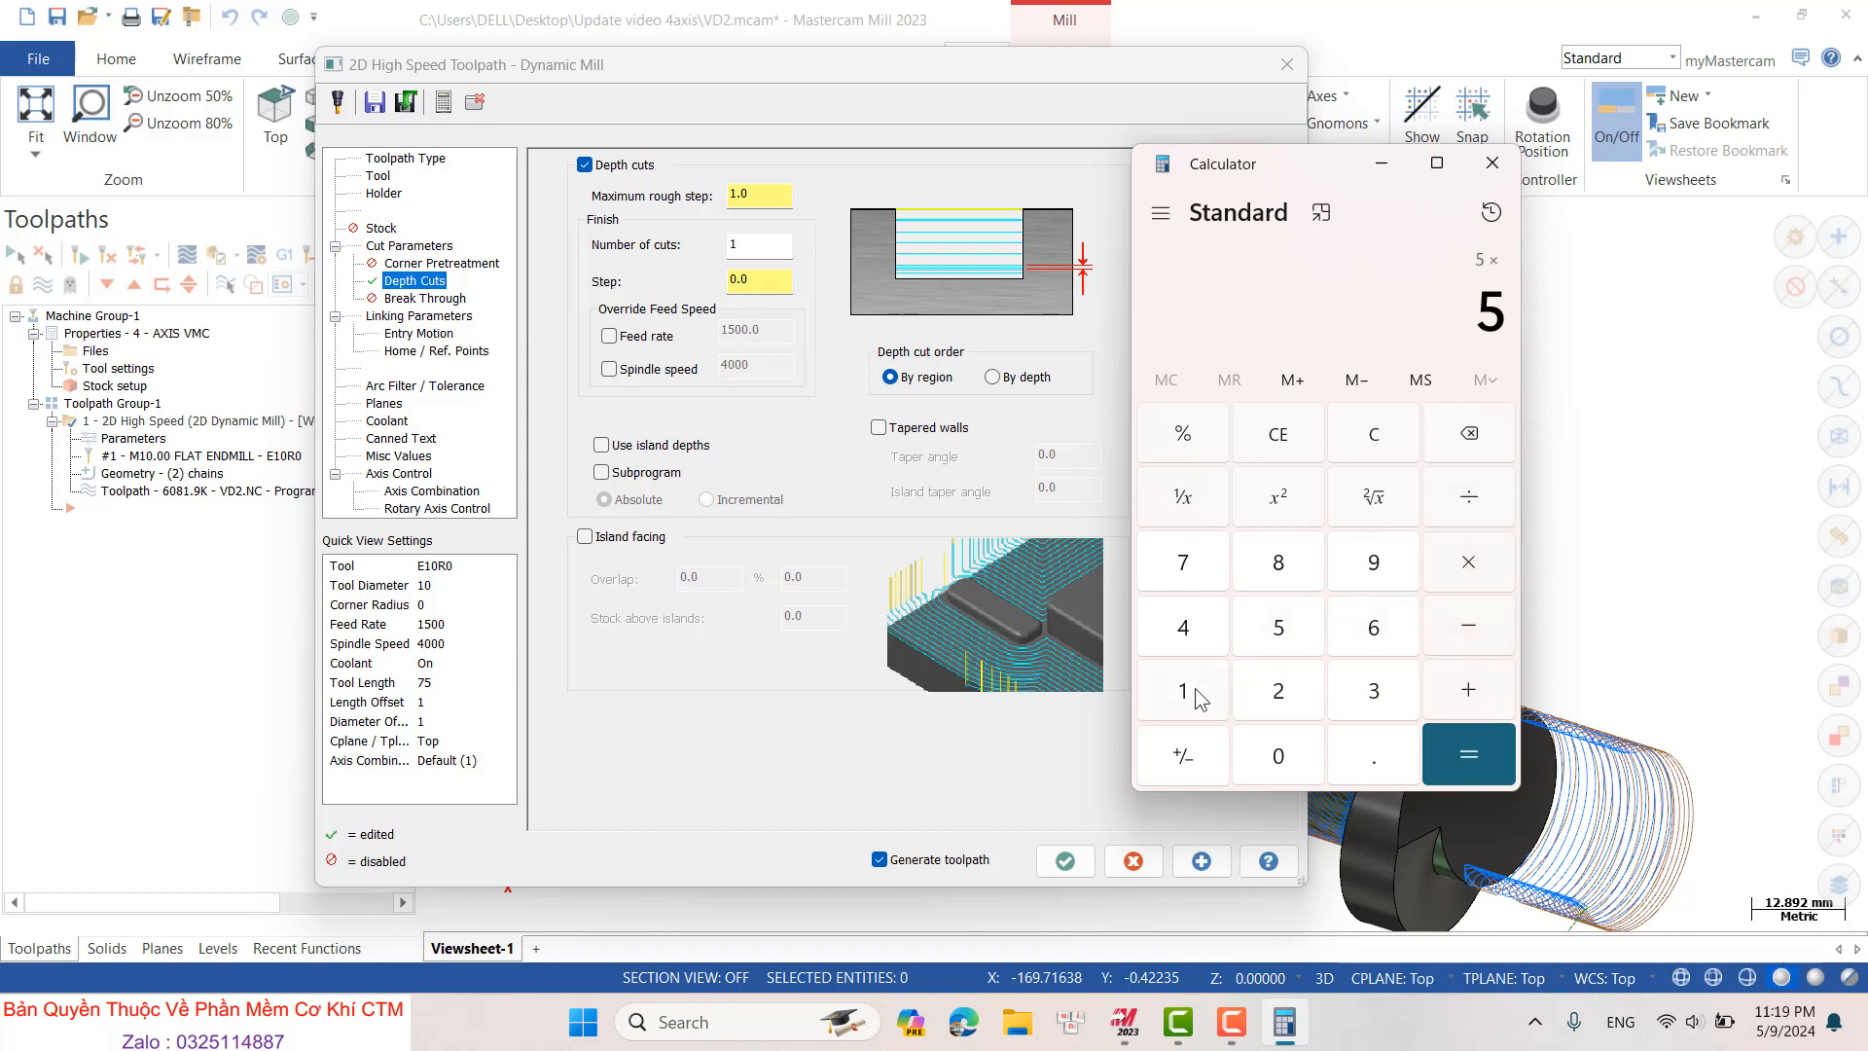
left_click(1296, 763)
left_click(1464, 755)
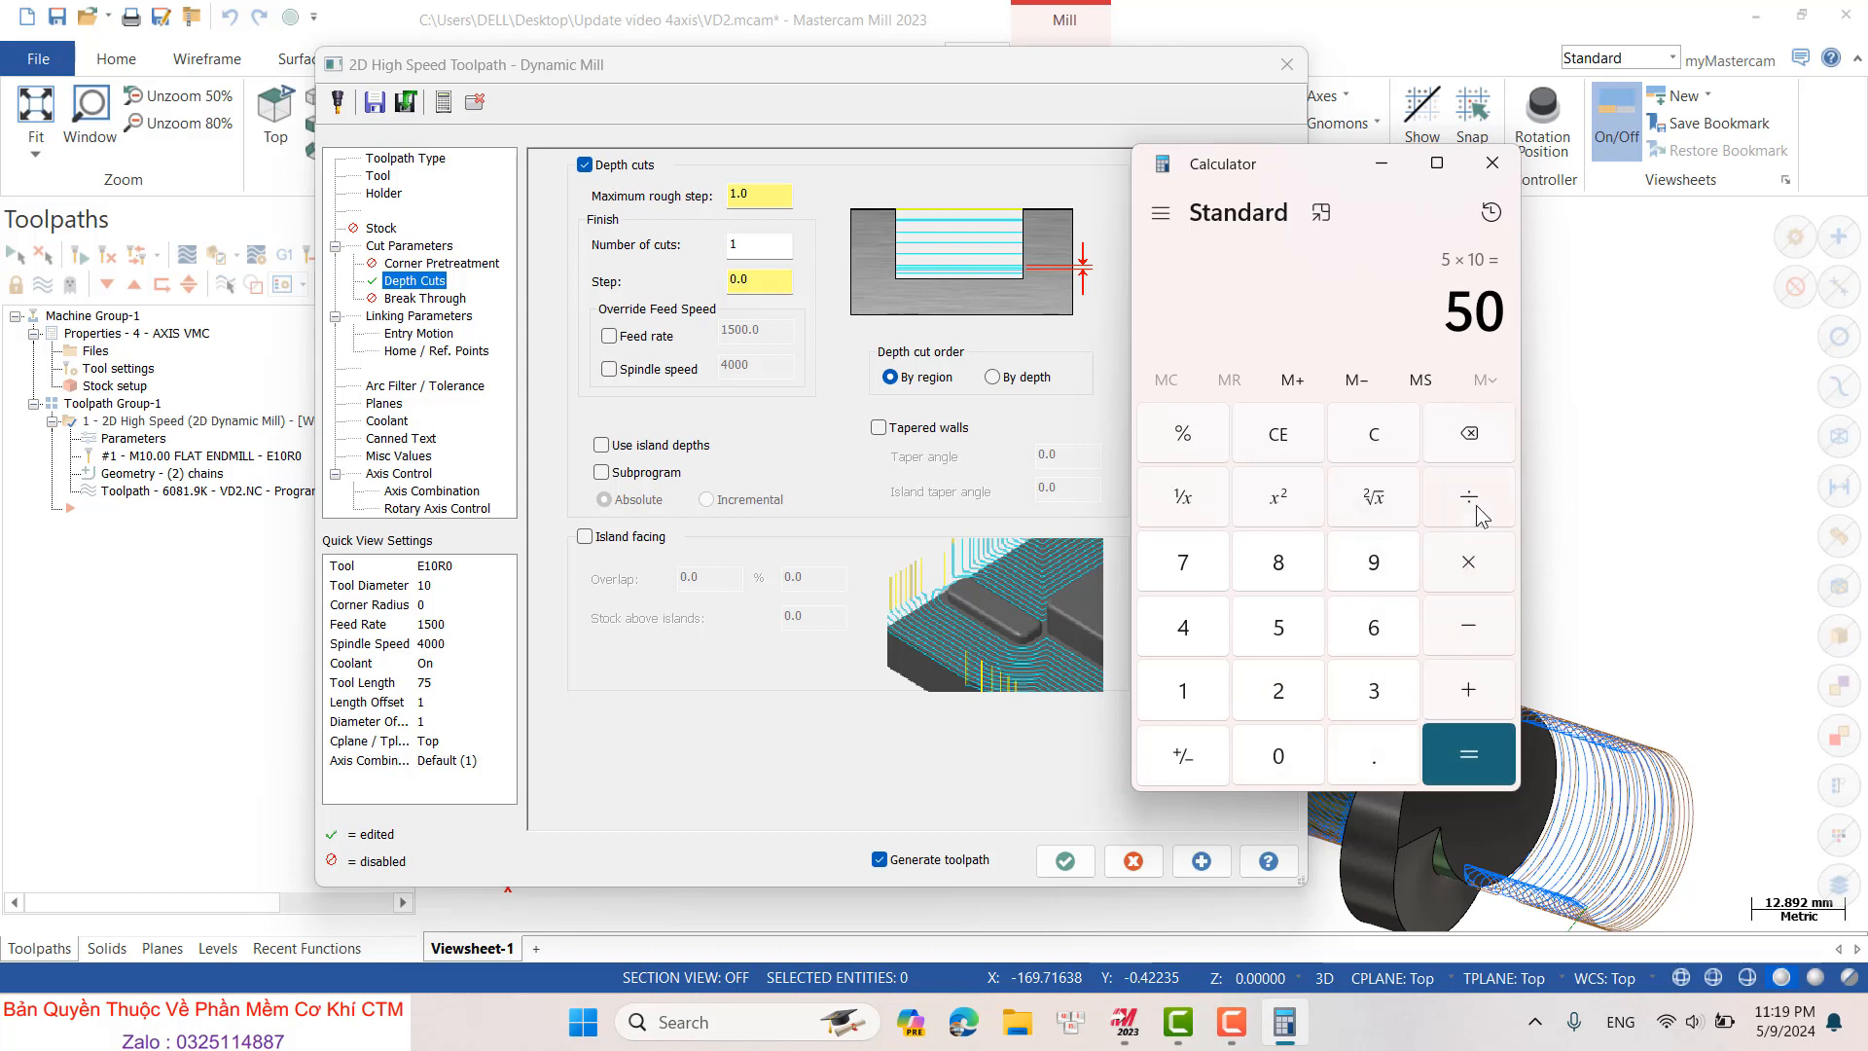
left_click(1206, 686)
left_click(1278, 755)
left_click(1278, 755)
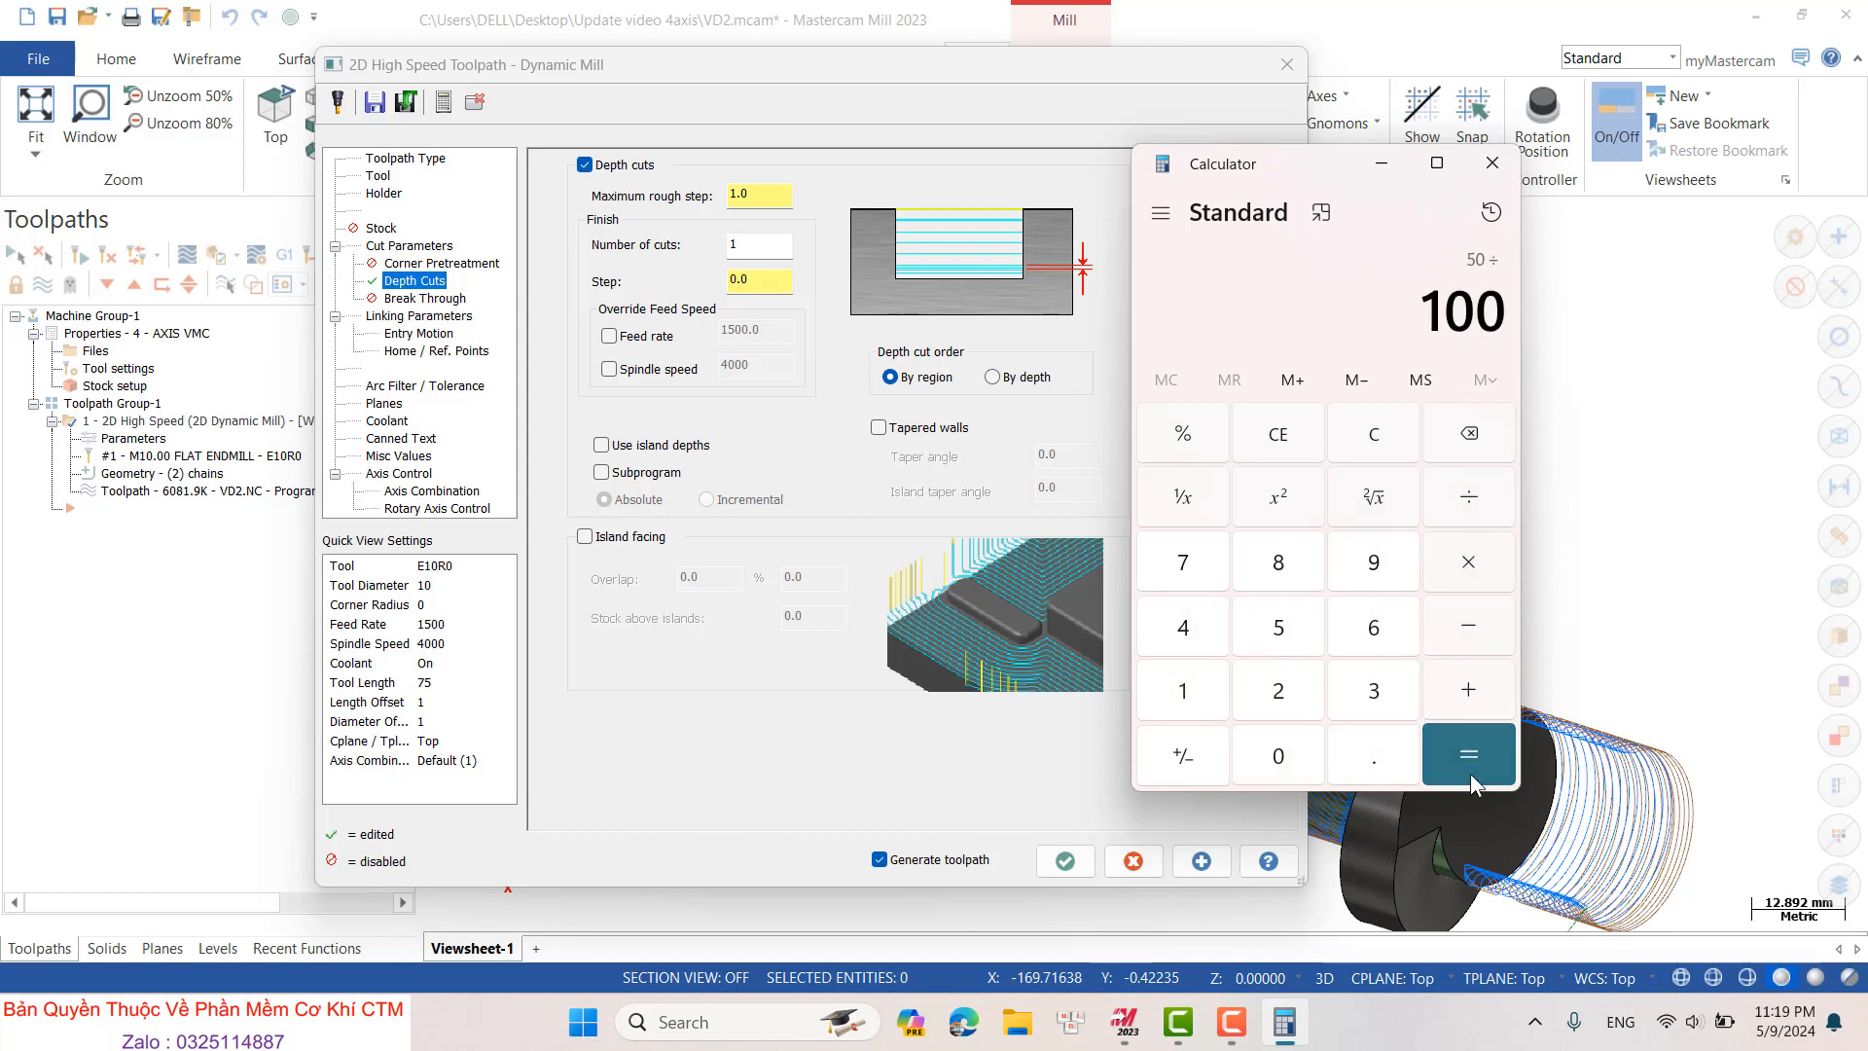
left_click(1469, 753)
left_click(1491, 167)
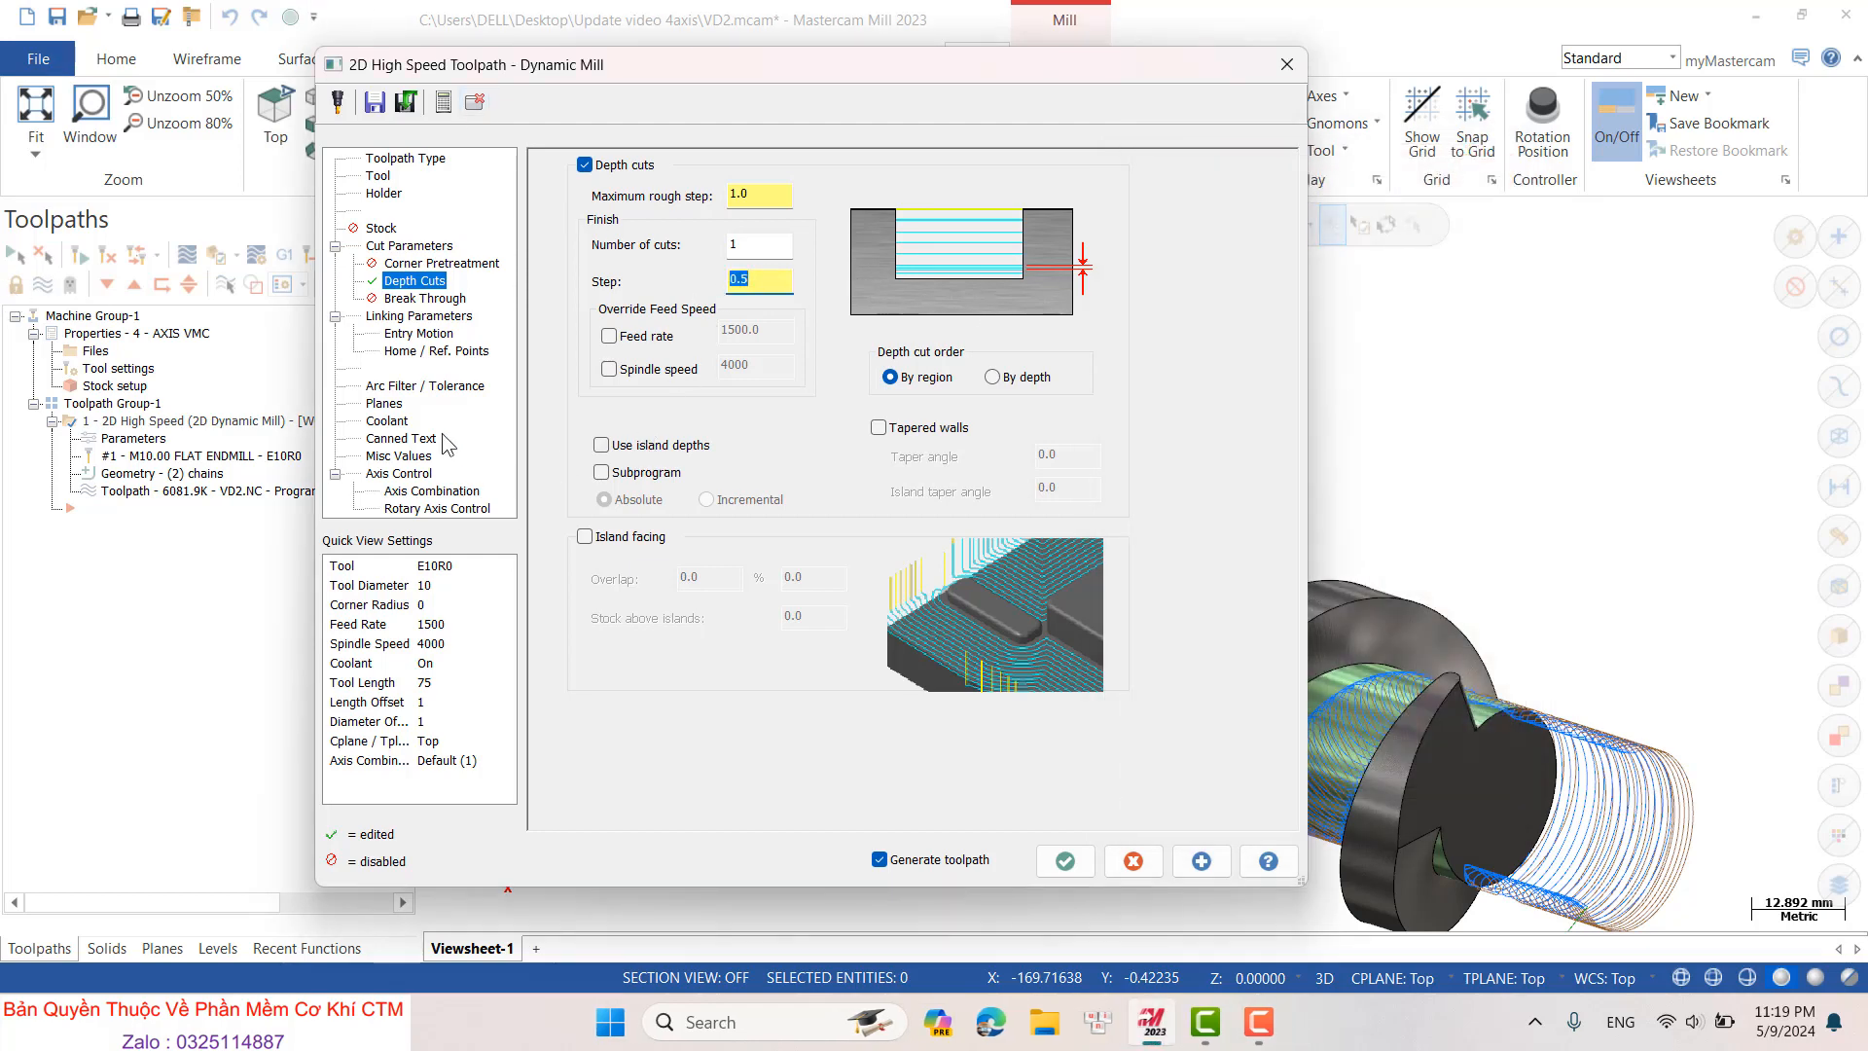
- Set the retract height to 5 in the linking parameters and accept the changes to regenerate the toolpath
left_click(419, 316)
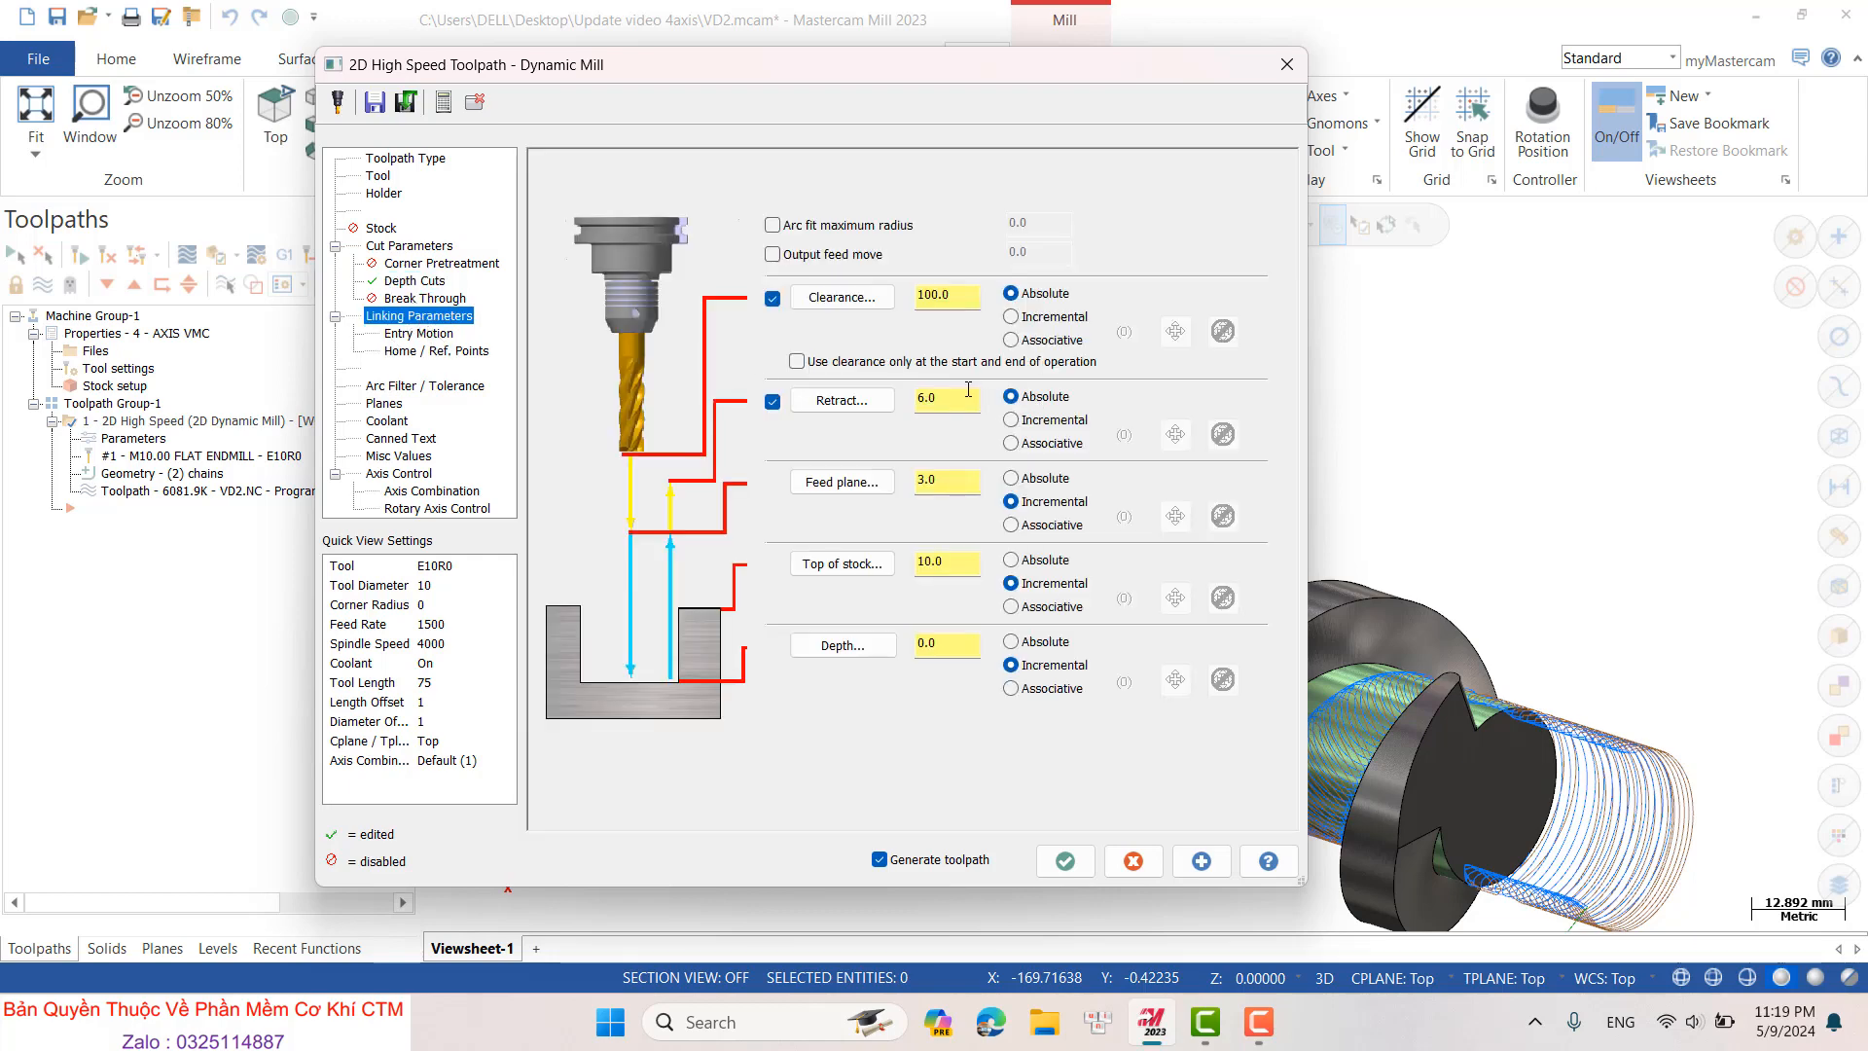
type("5")
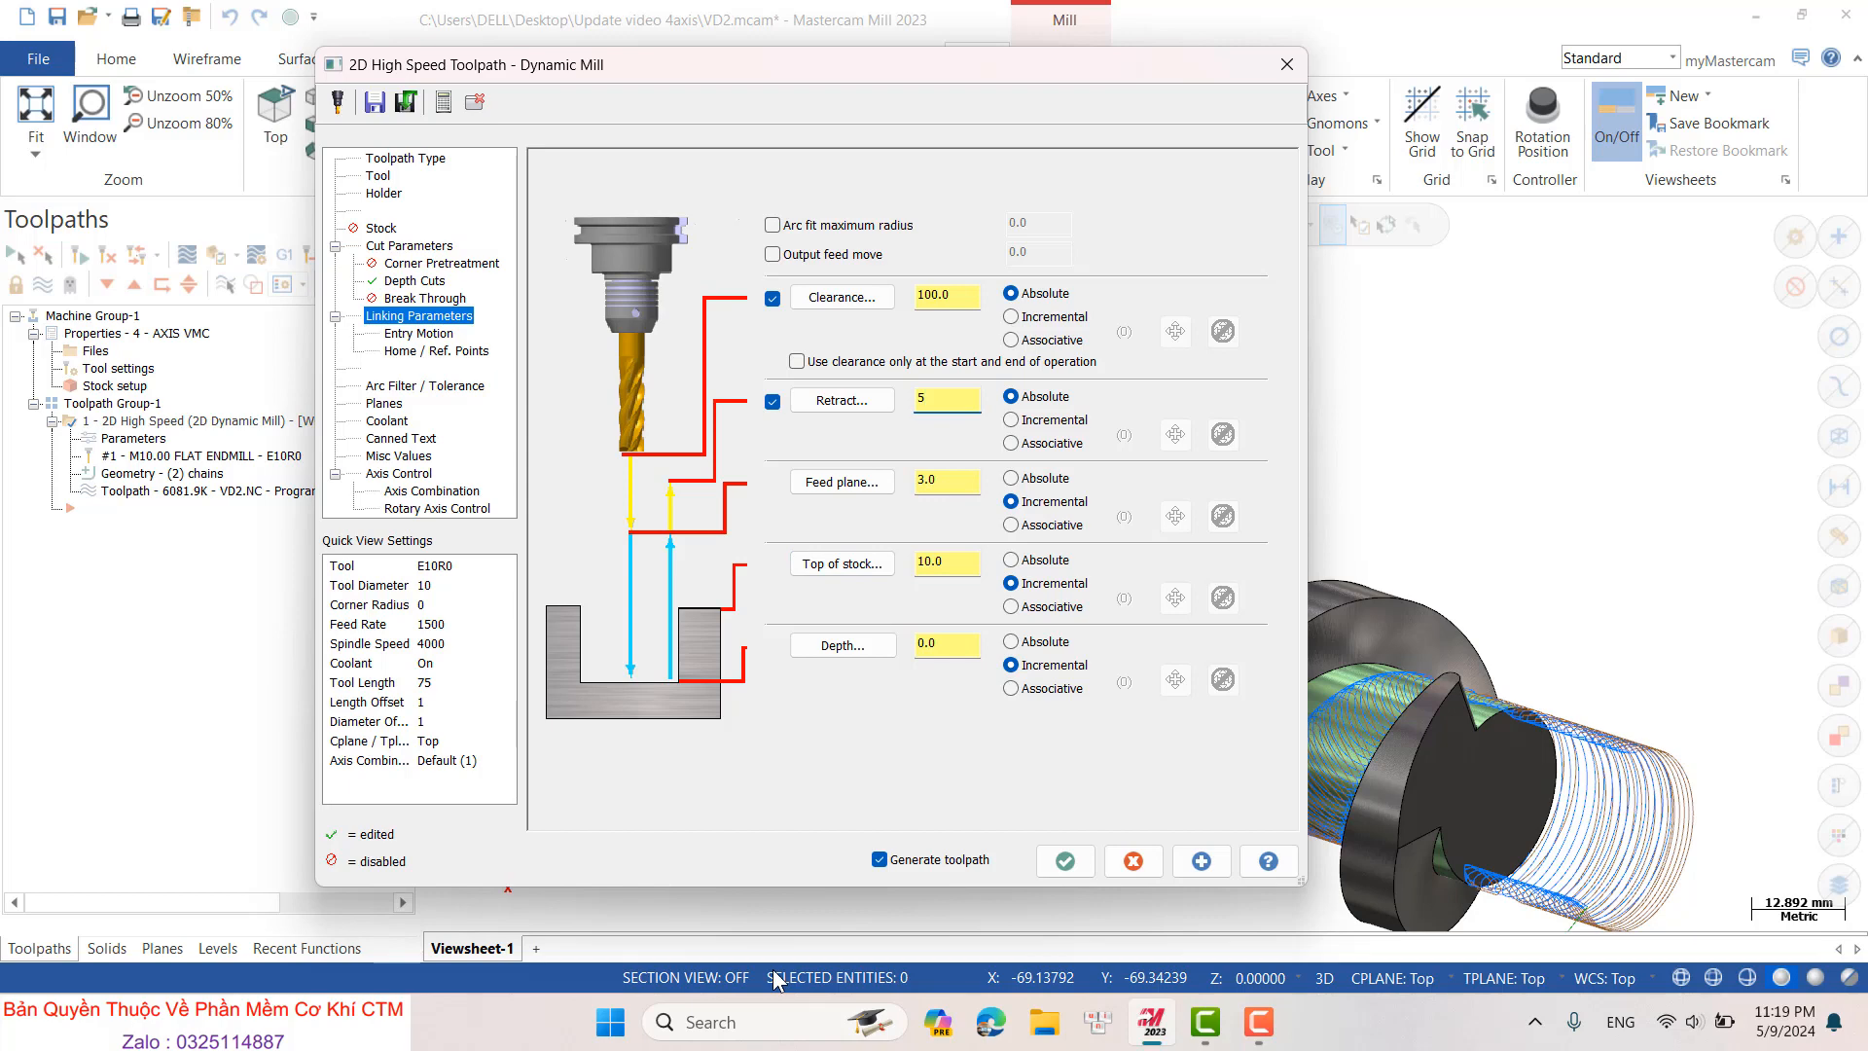
left_click(1064, 858)
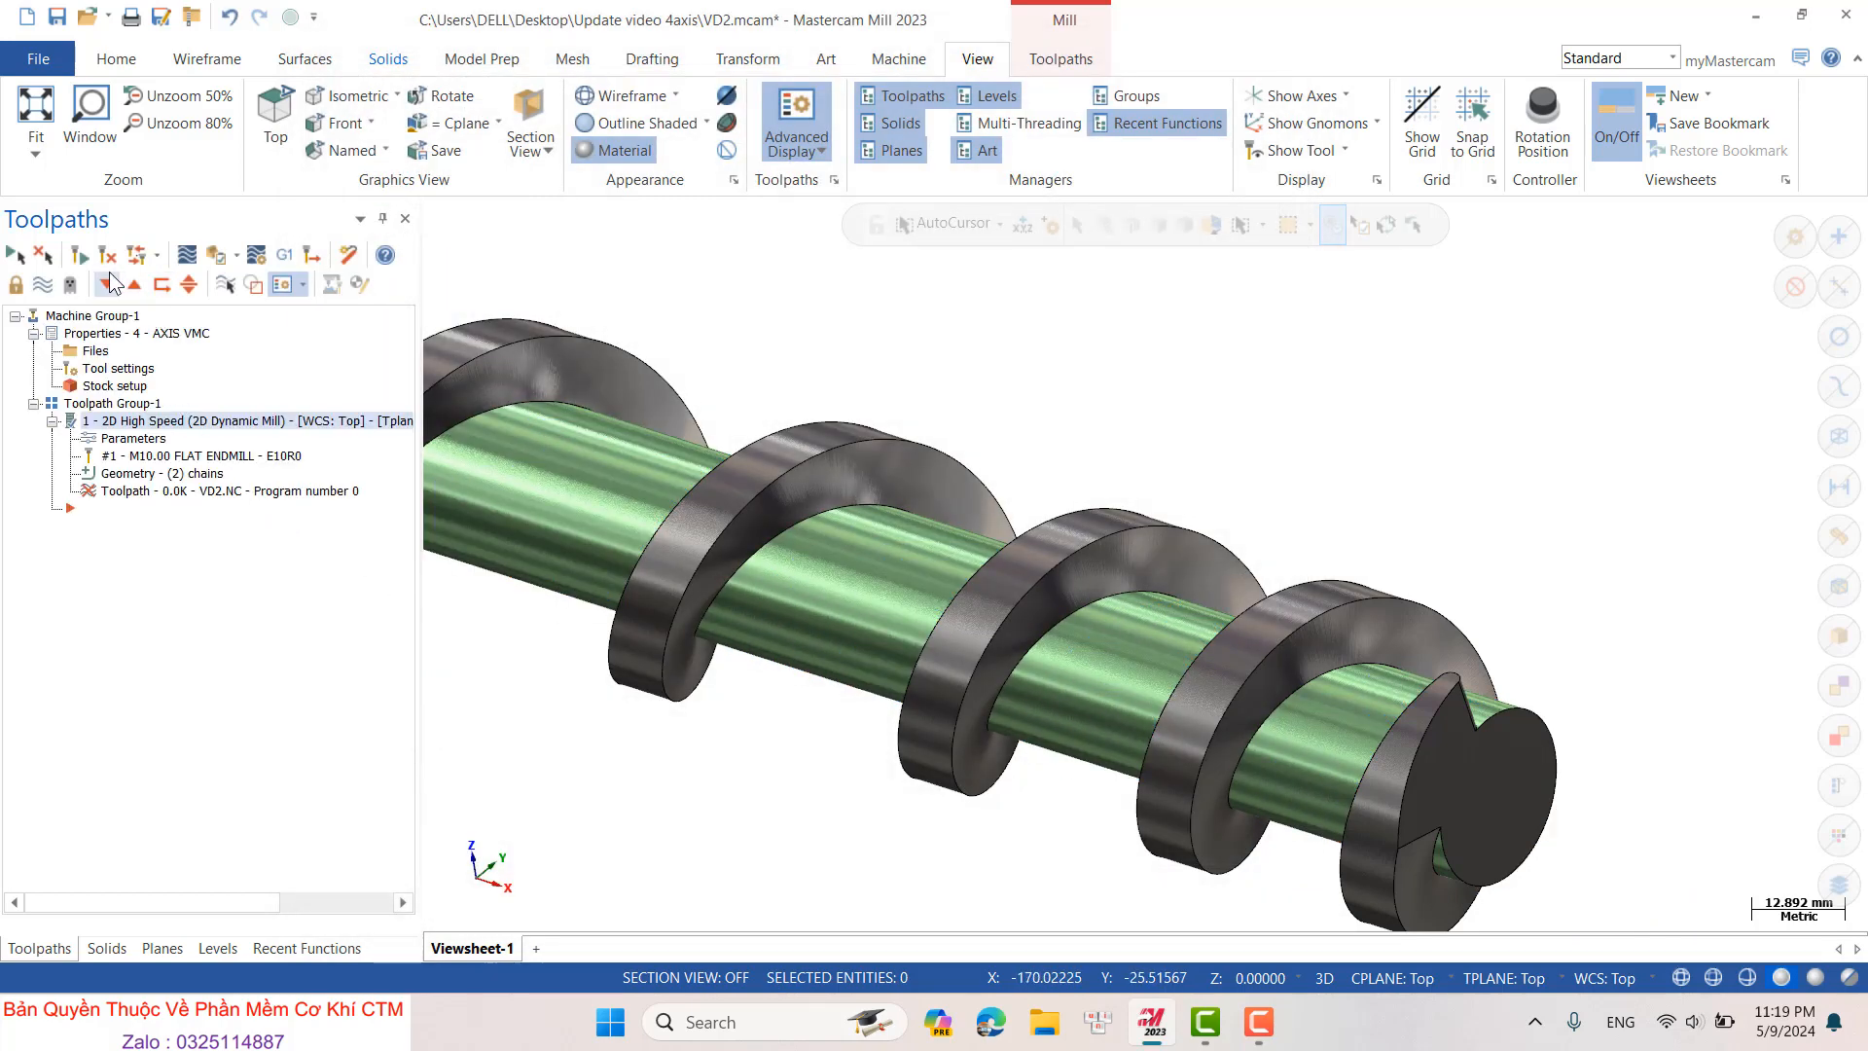
- Show the screw in isometric view and monitor the toolpath calculation in the Multi-Threading Manager until it finishes
scroll(920, 403, "down", 2)
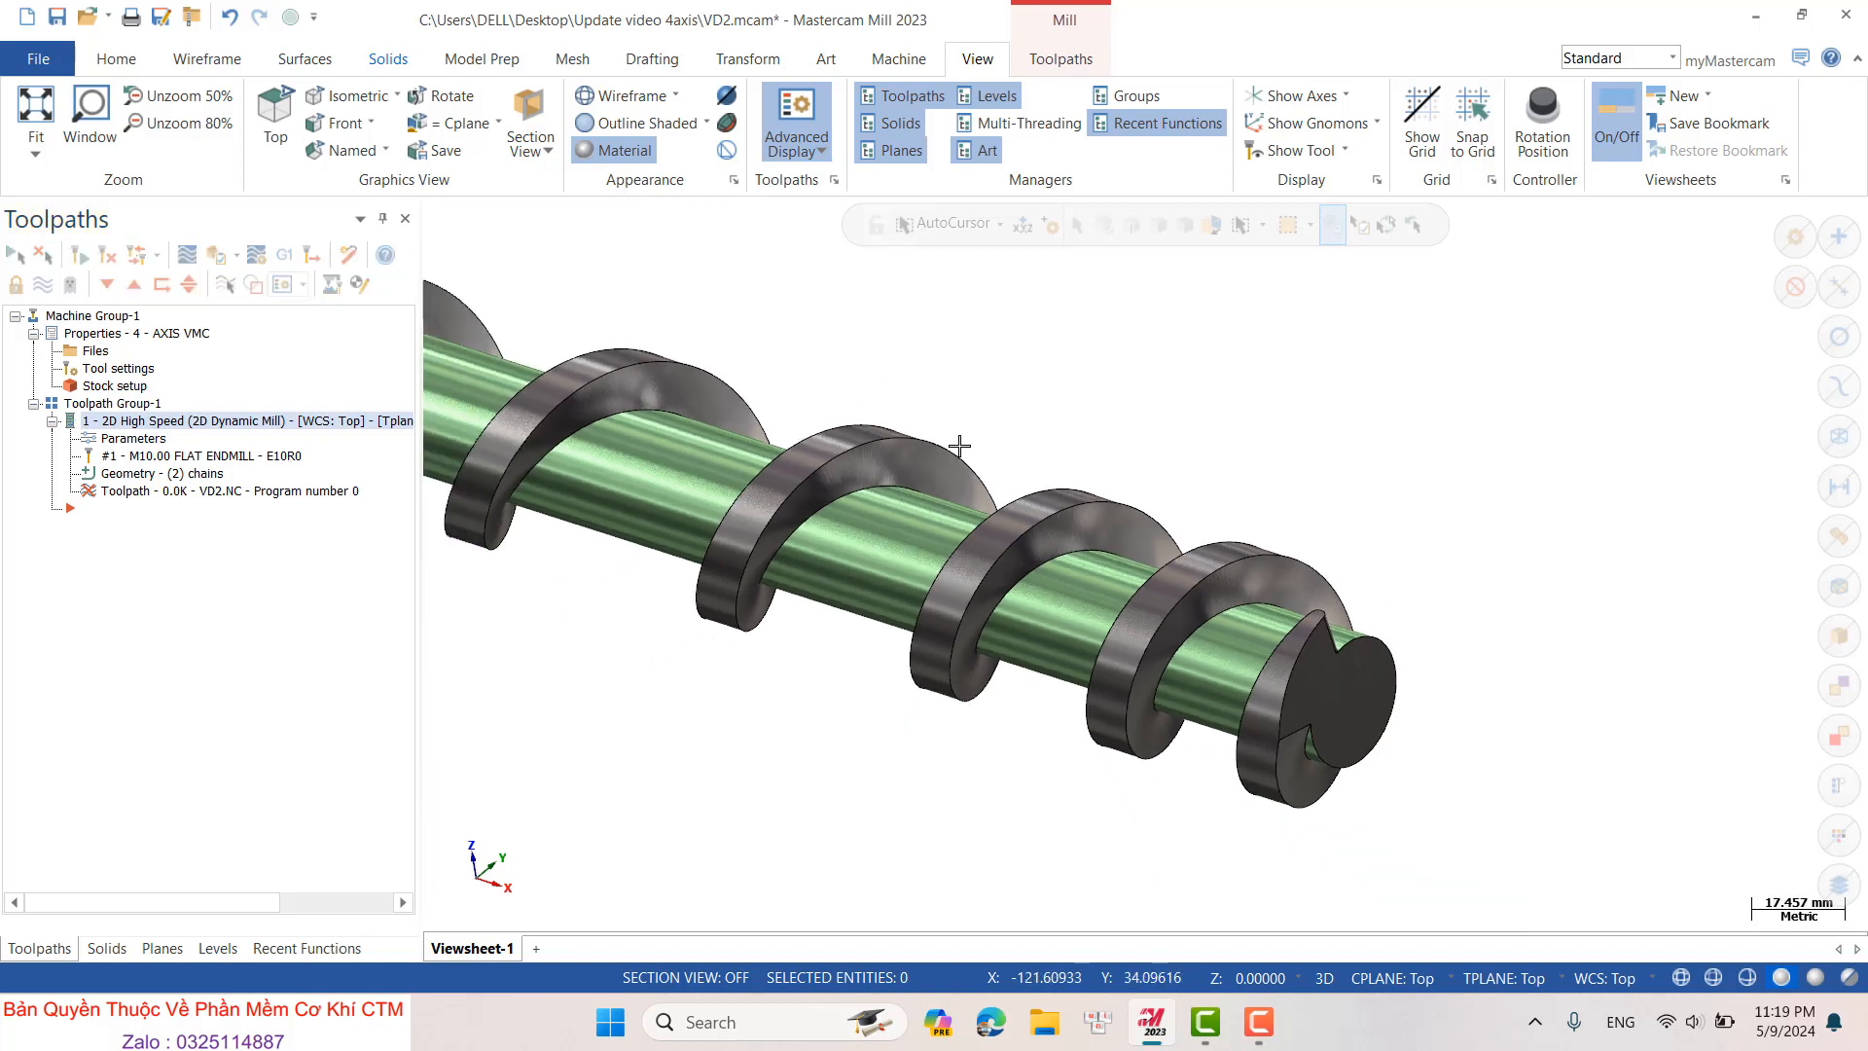
right_click(1033, 396)
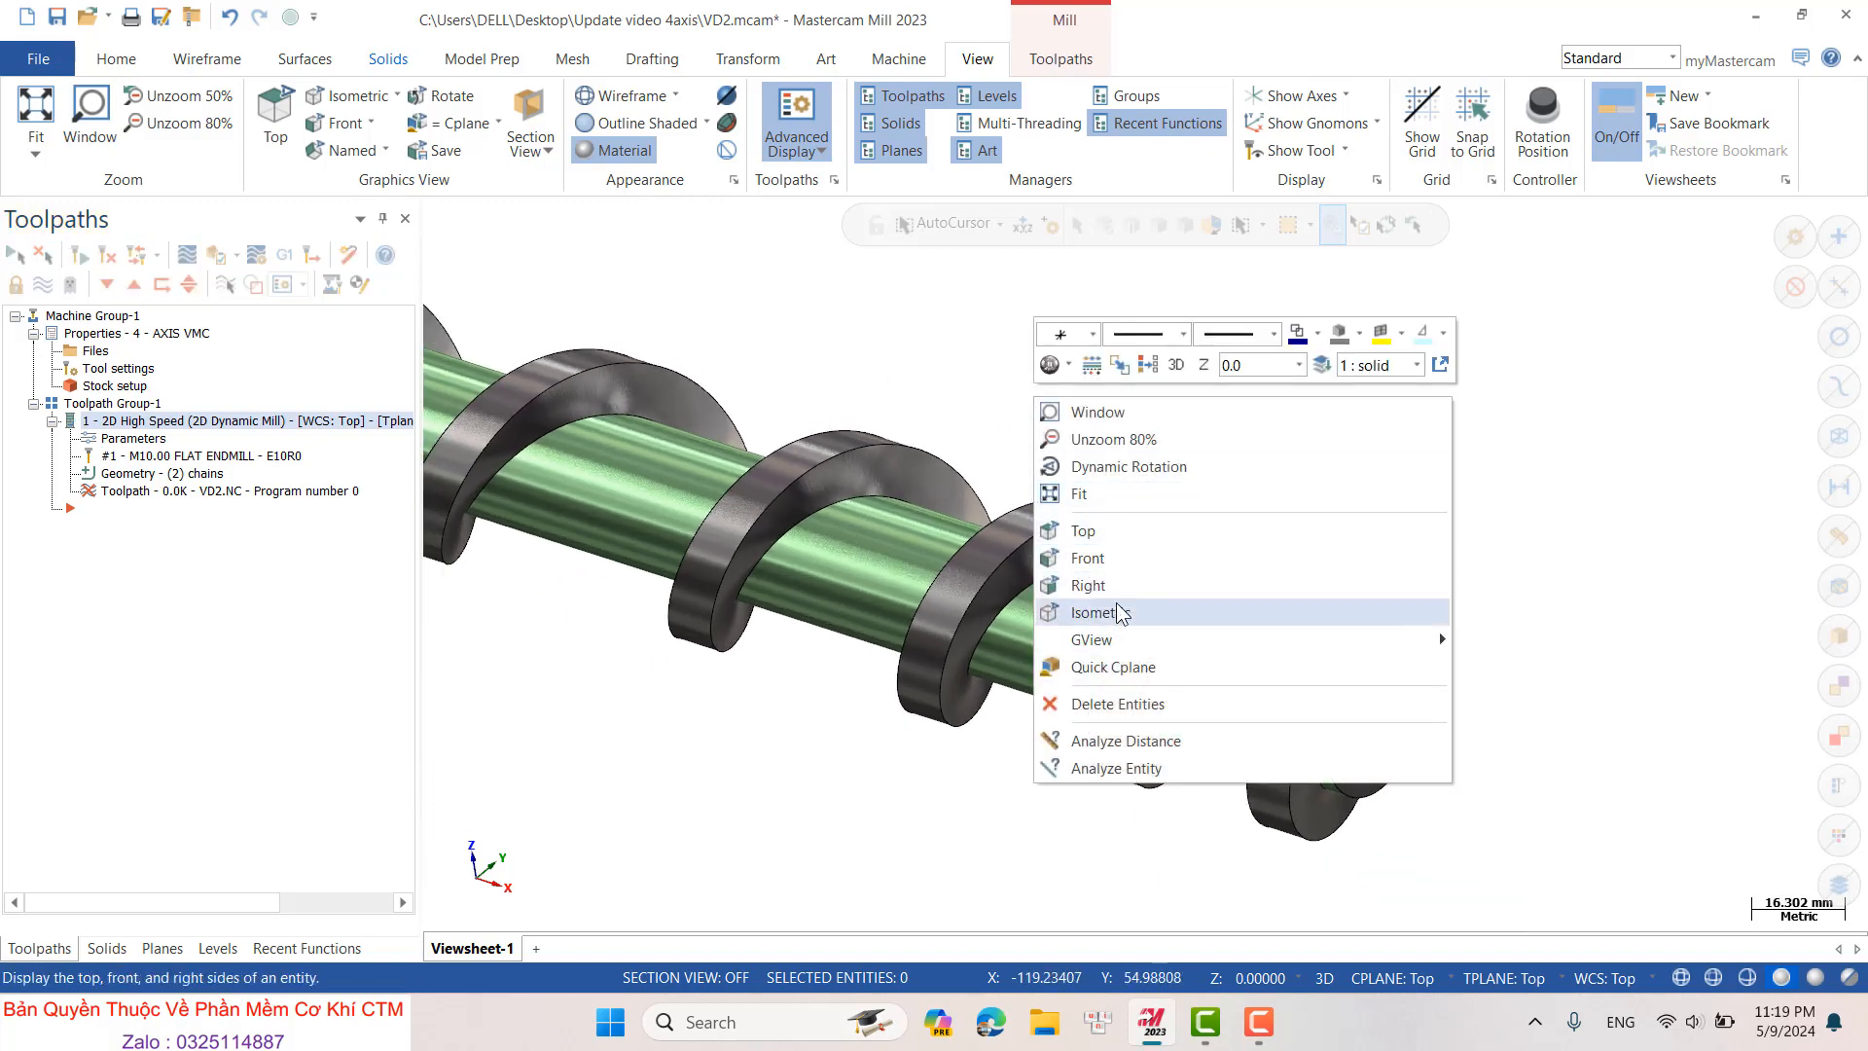
left_click(1108, 611)
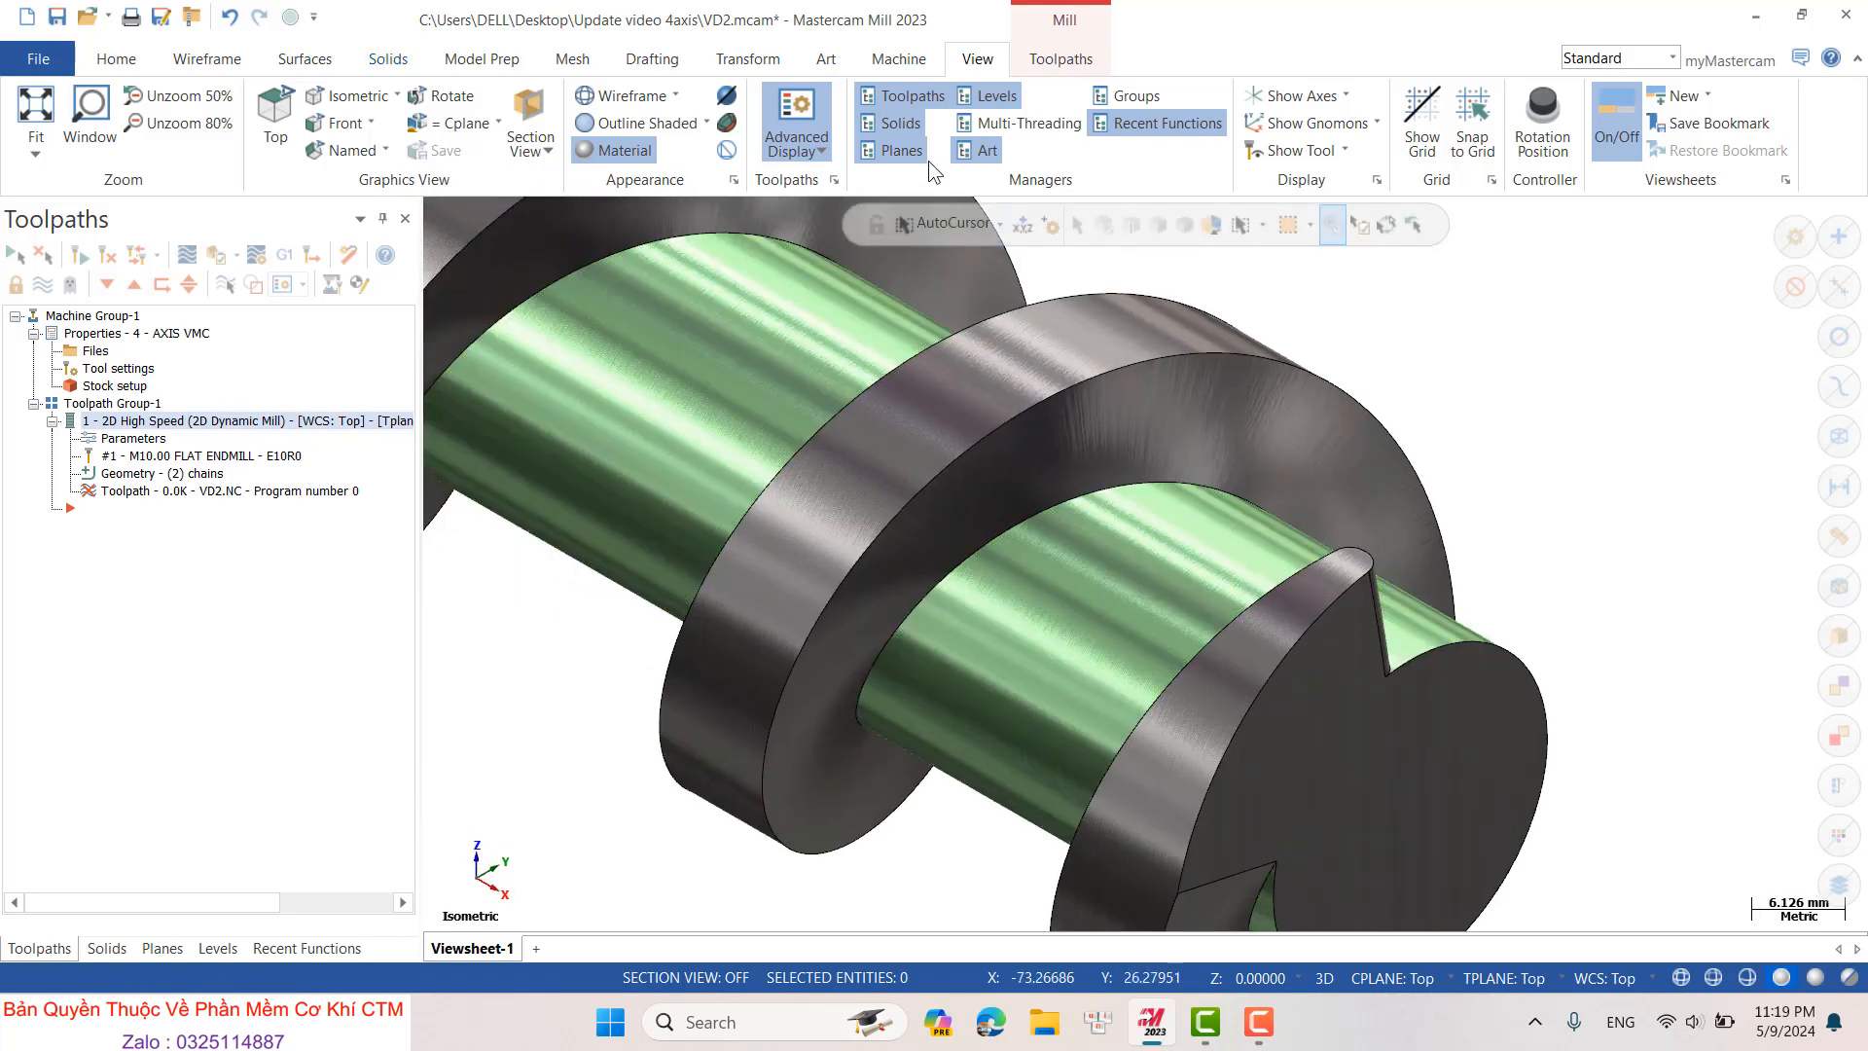
left_click(1002, 125)
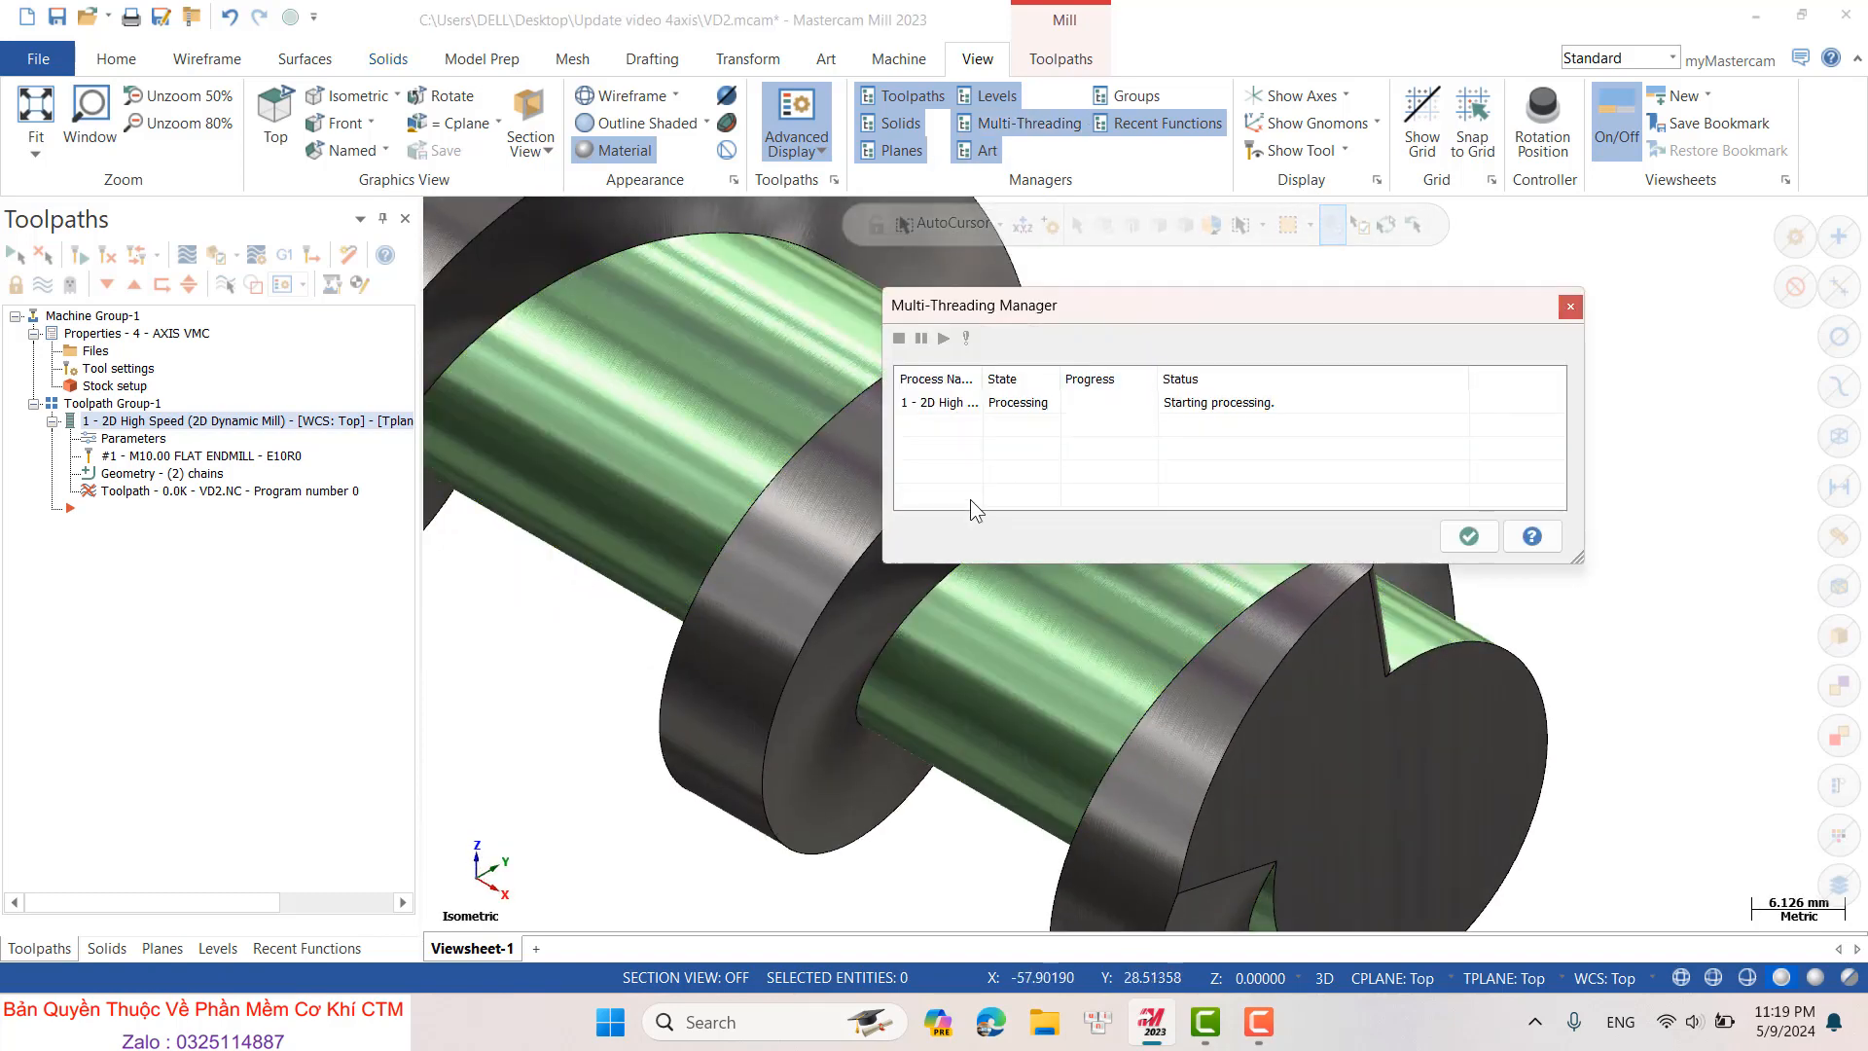
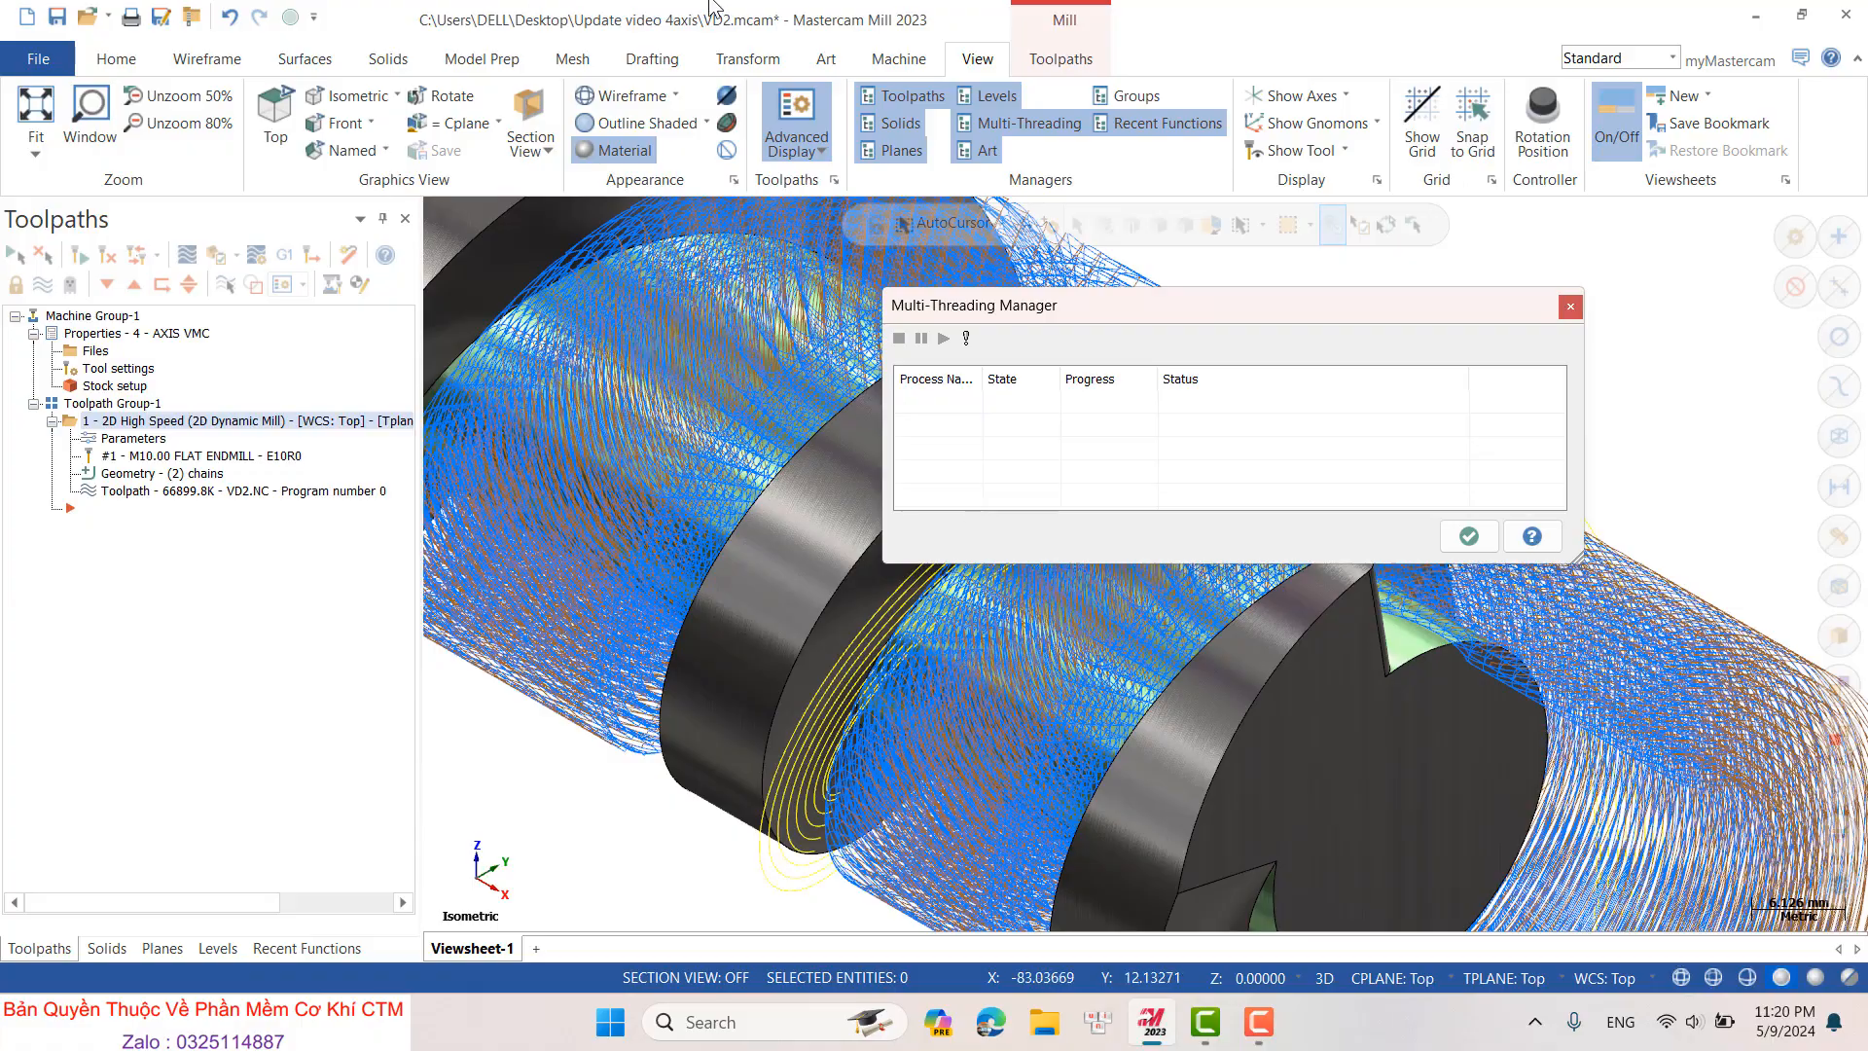
left_click(1468, 536)
- Make level 2, Curve, visible to show the unrolled profile geometry beside the screw
scroll(1372, 581, "down", 4)
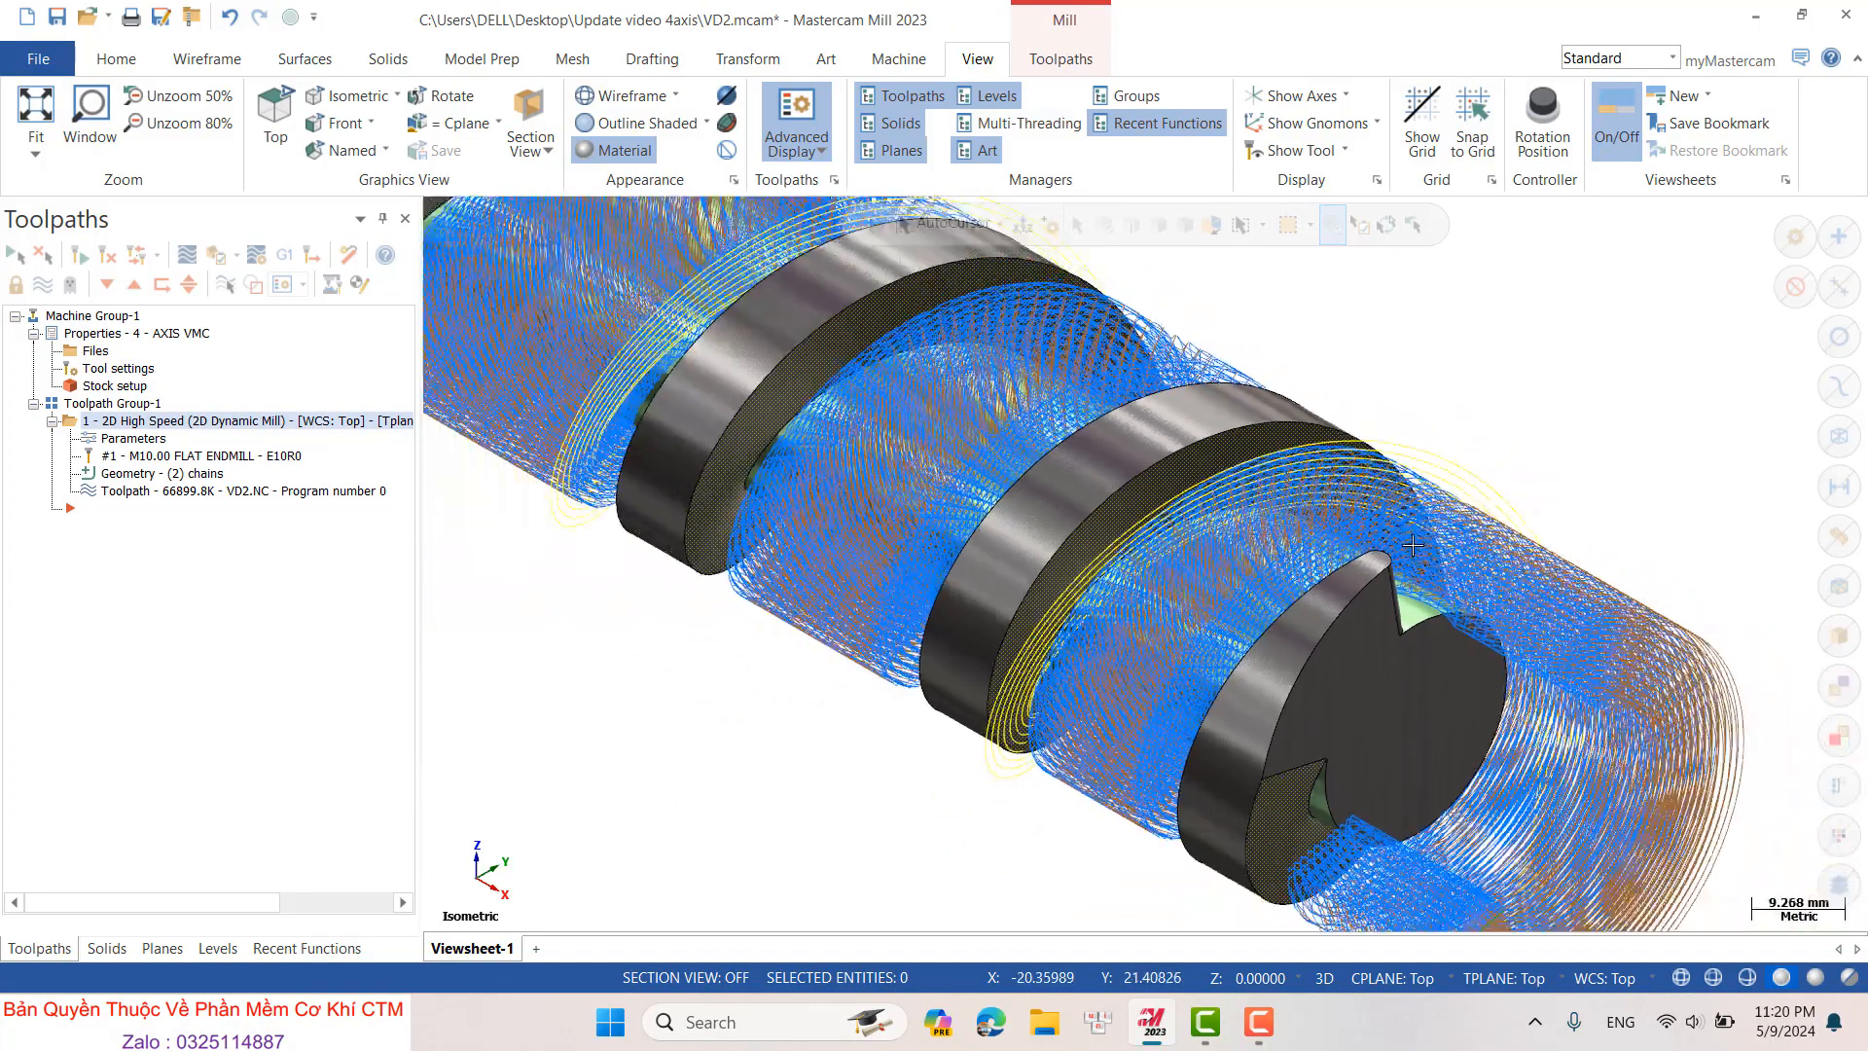
middle_click_drag(1370, 587, 1352, 632)
scroll(1361, 642, "down", 7)
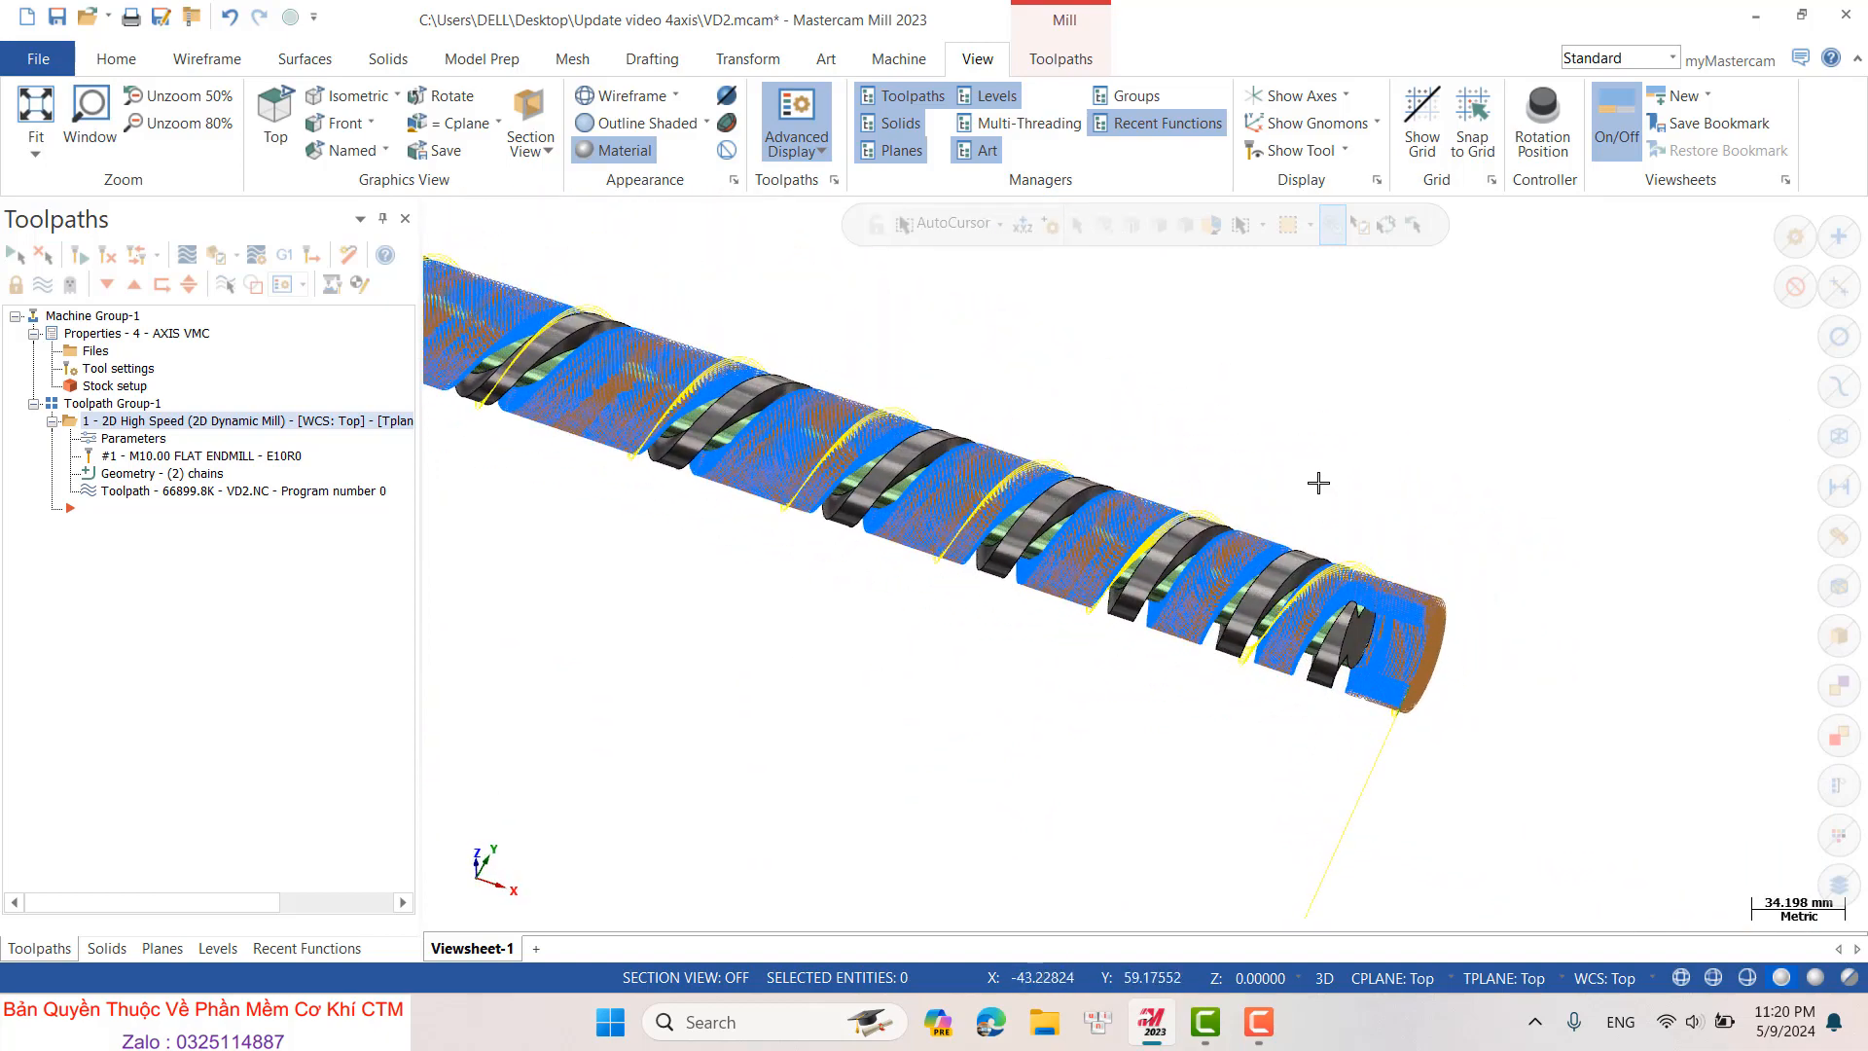
left_click(216, 949)
left_click(90, 327)
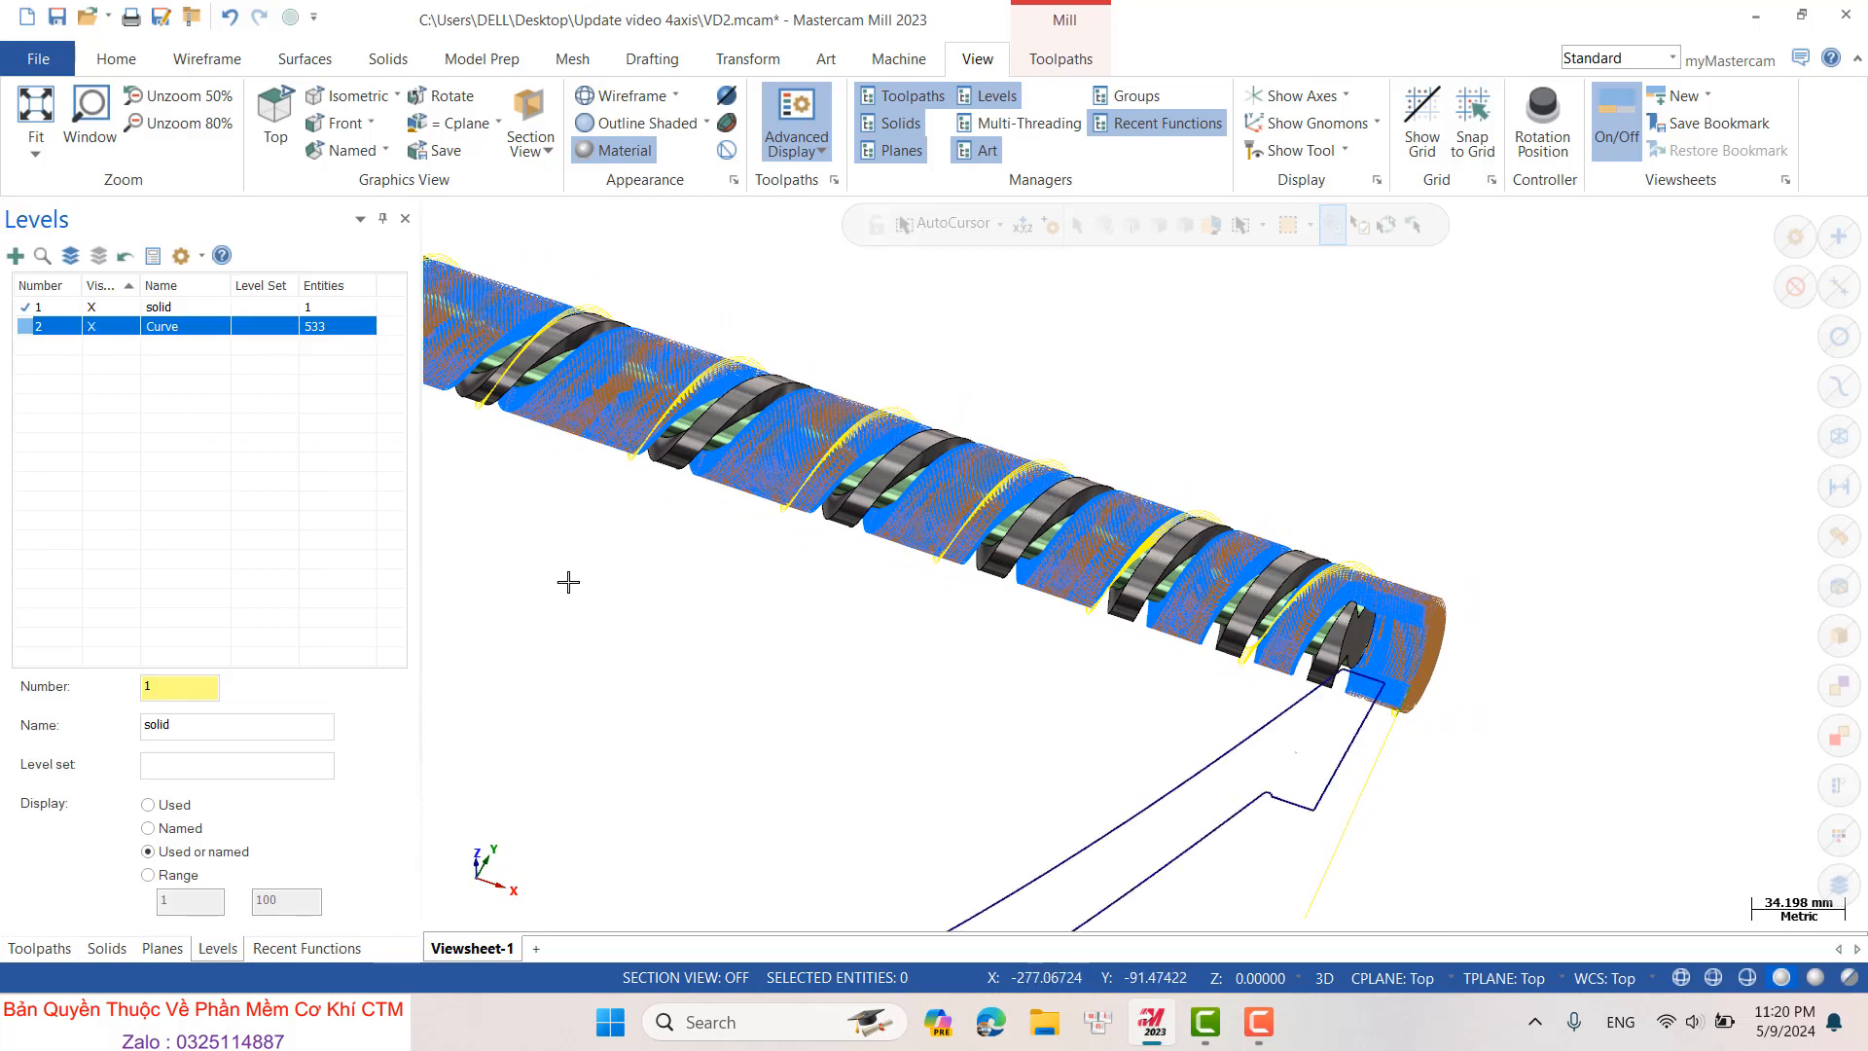
- Select the Dynamic Mill operation and hide its toolpath display
left_click(41, 950)
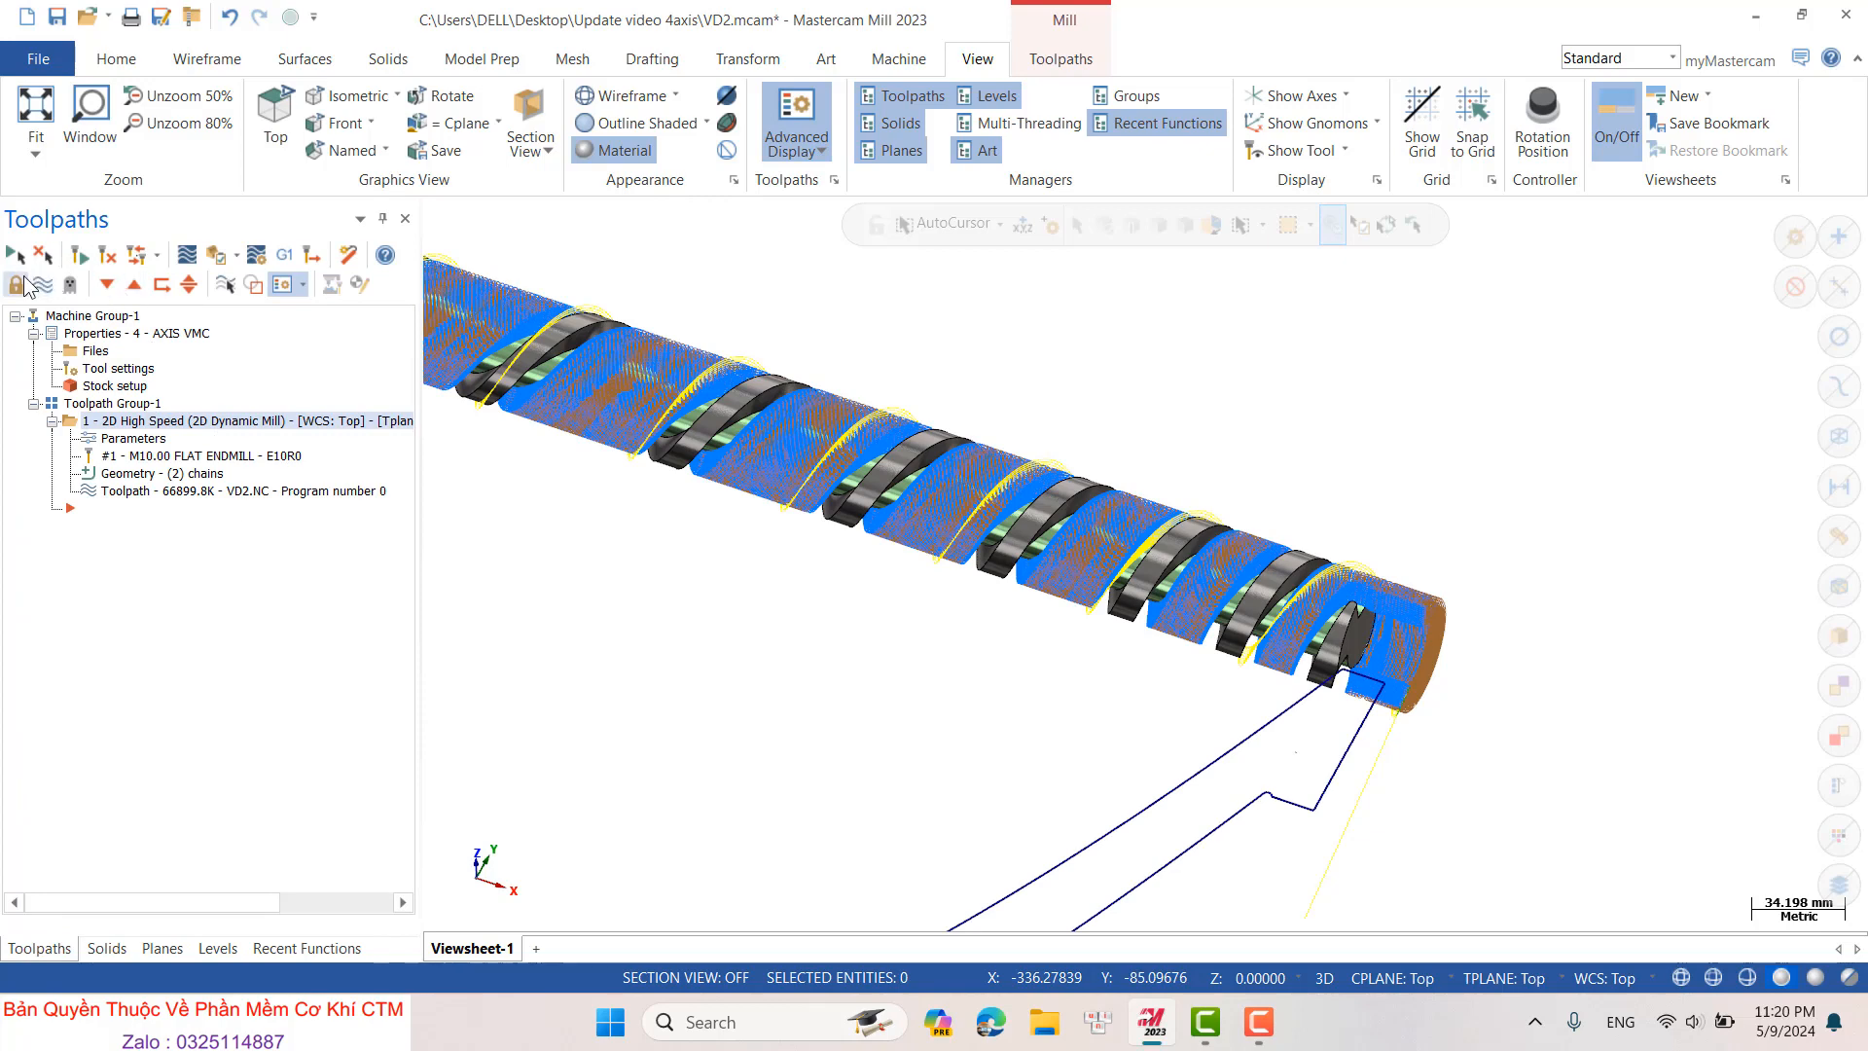
left_click(43, 287)
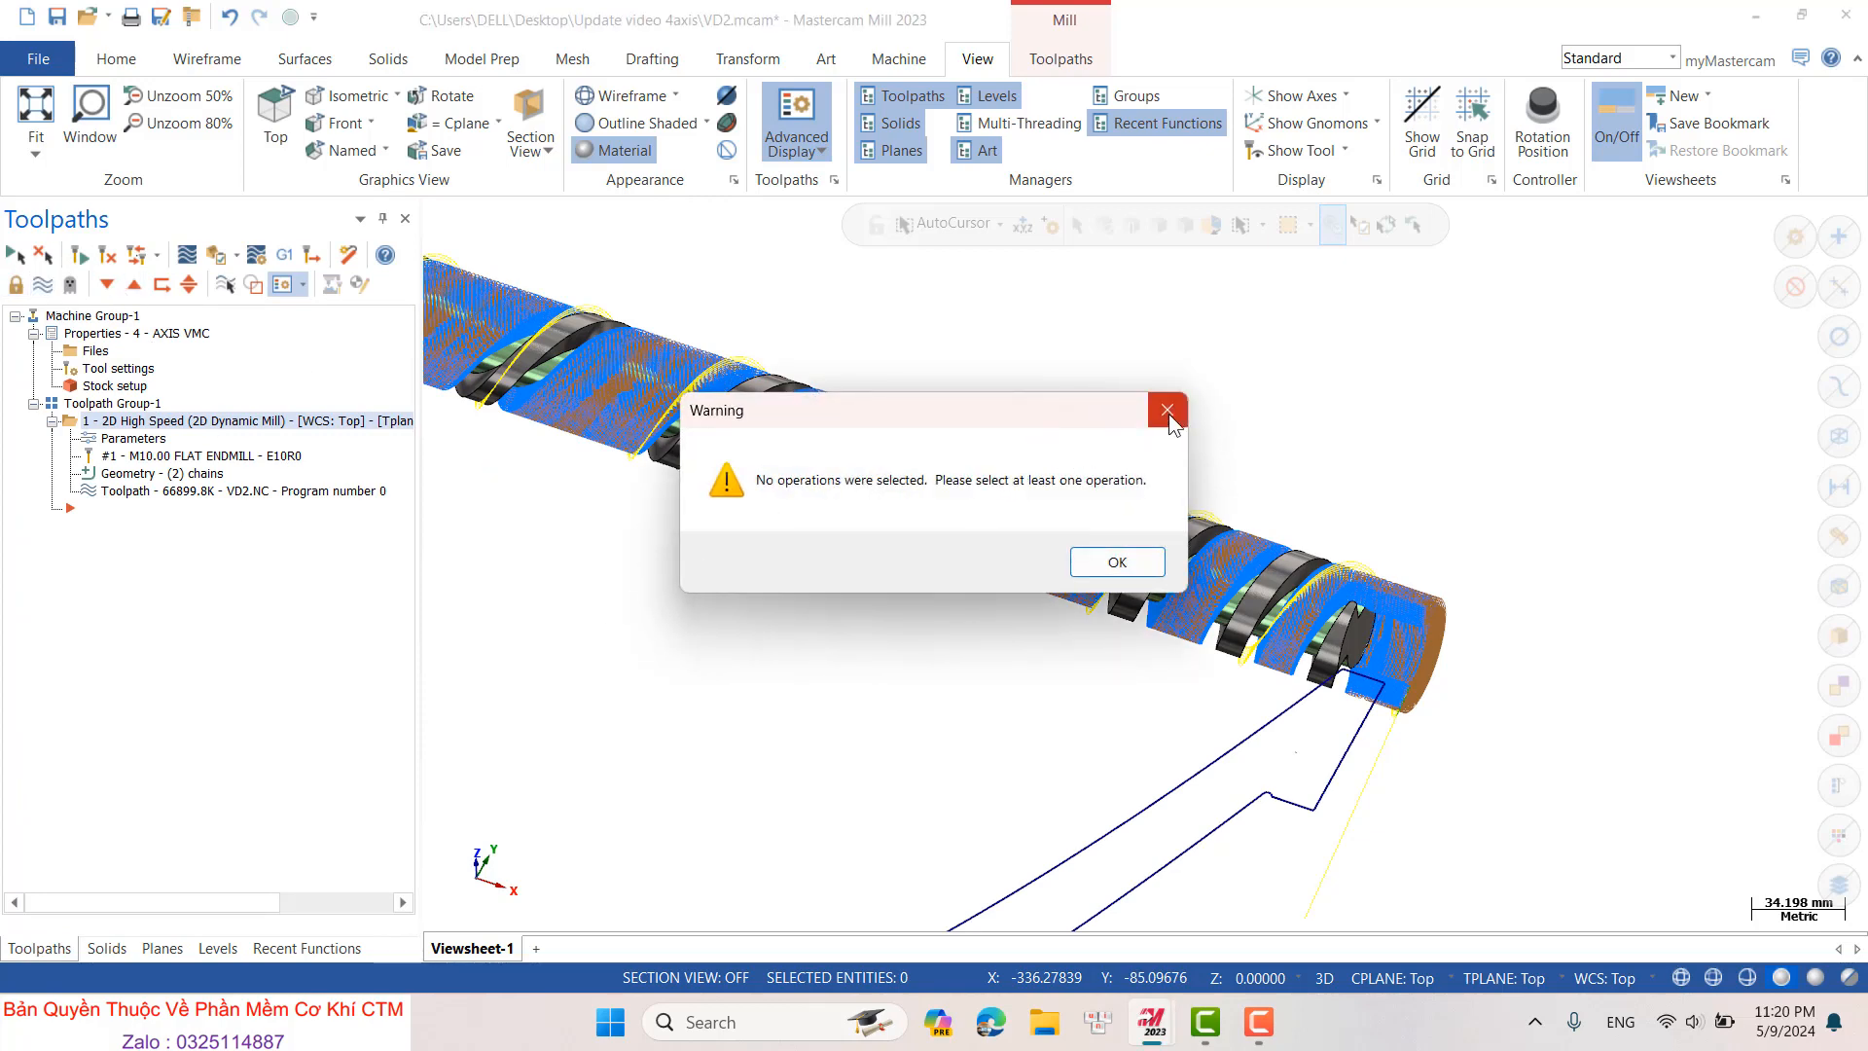
left_click(1166, 409)
left_click(54, 277)
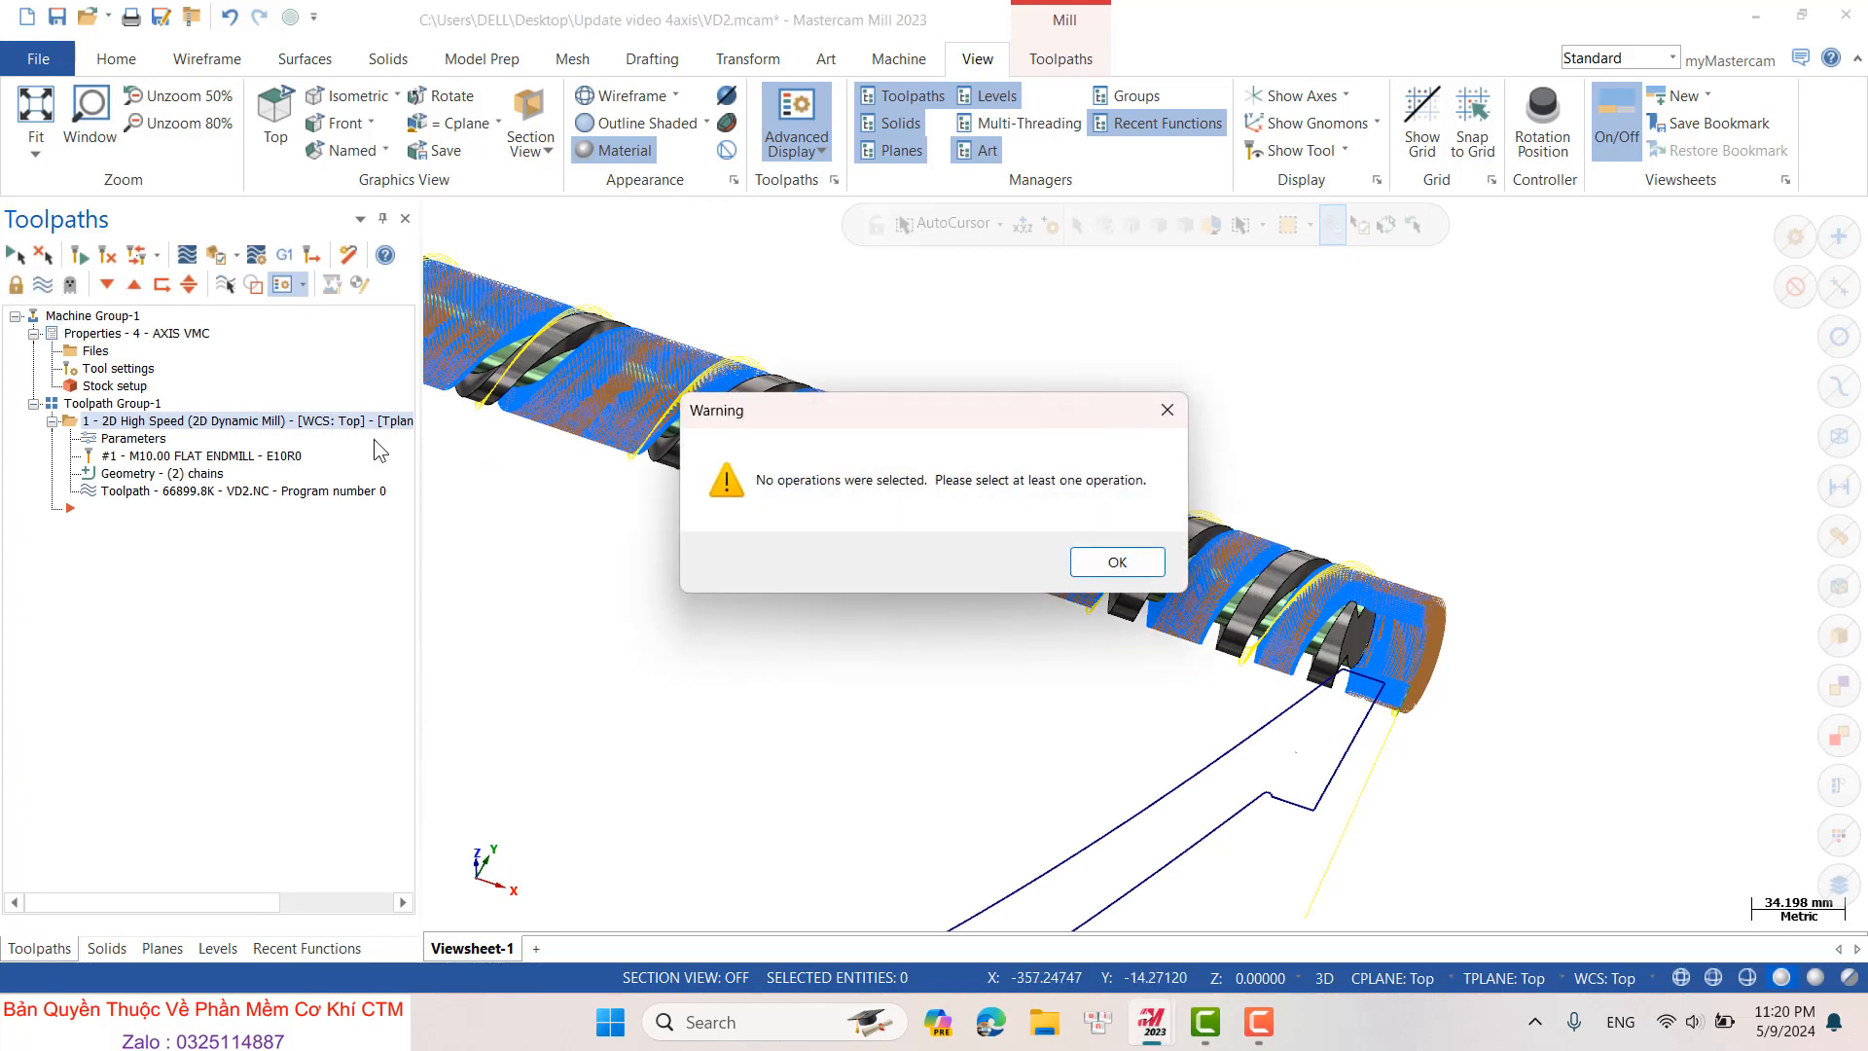
left_click(1137, 568)
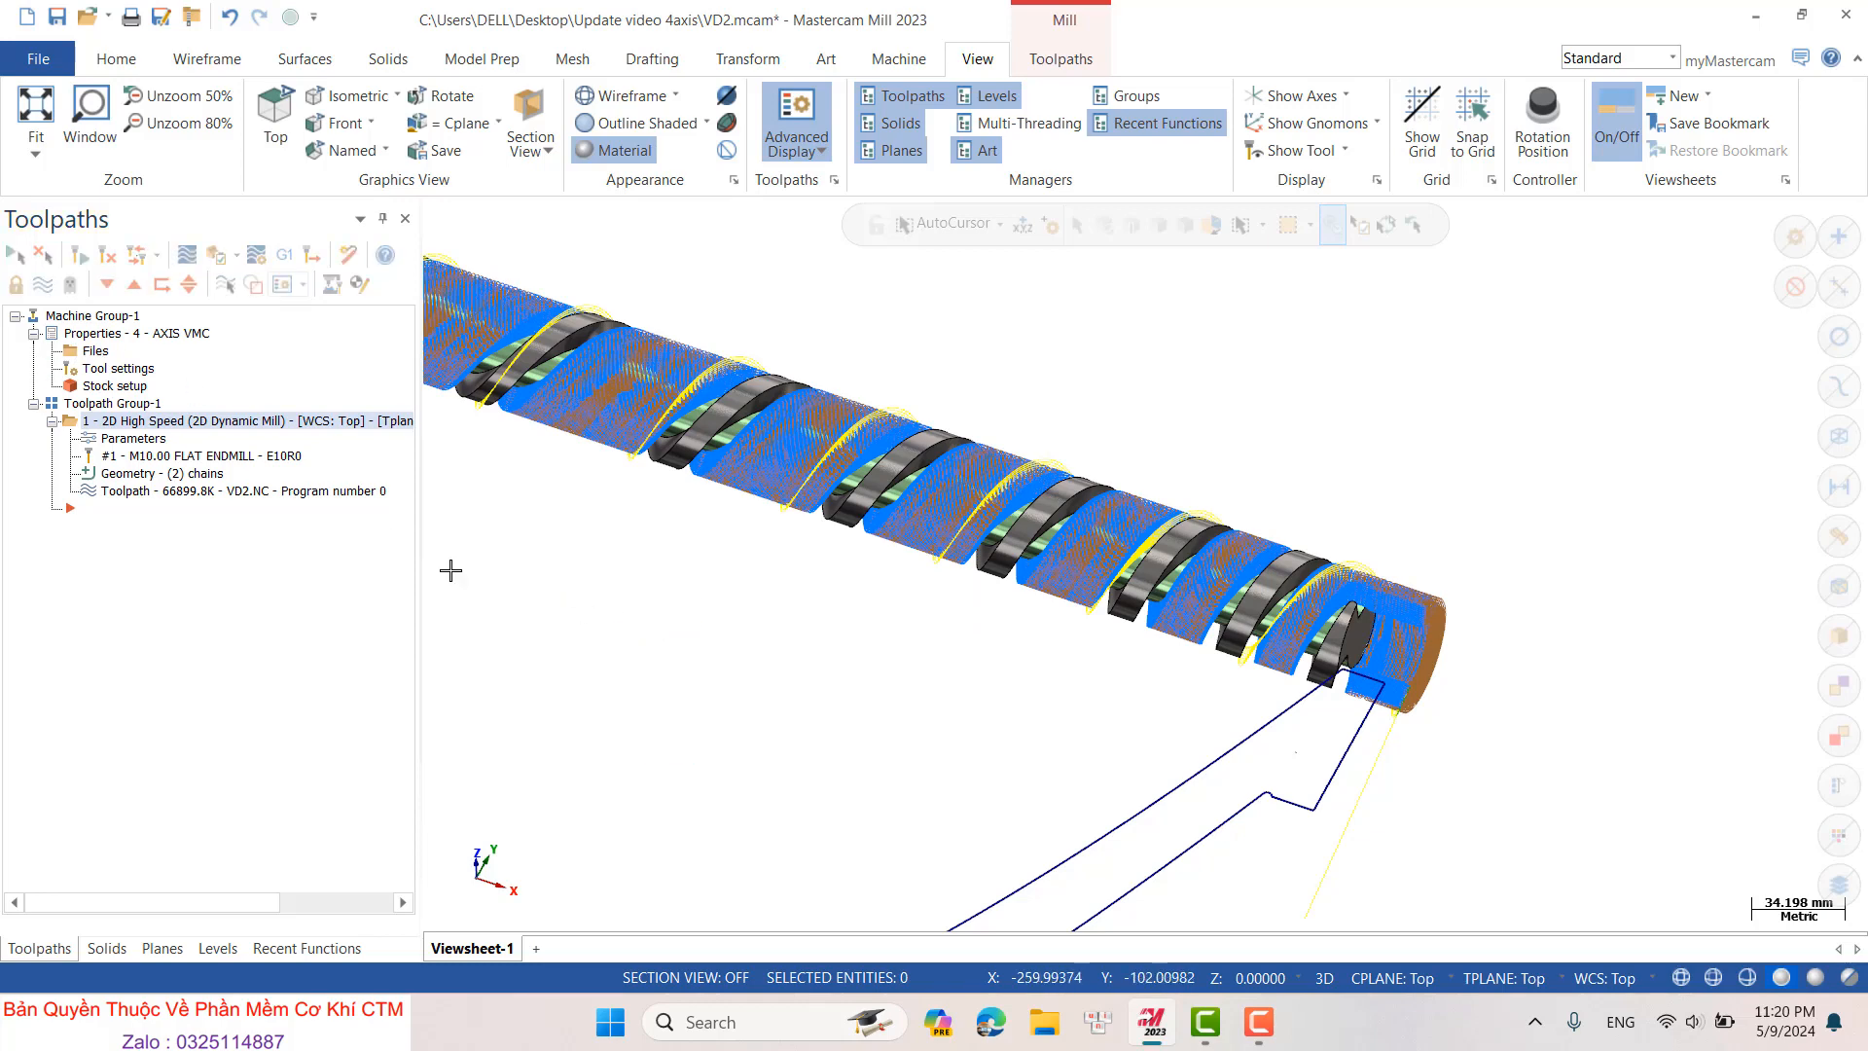
left_click(95, 389)
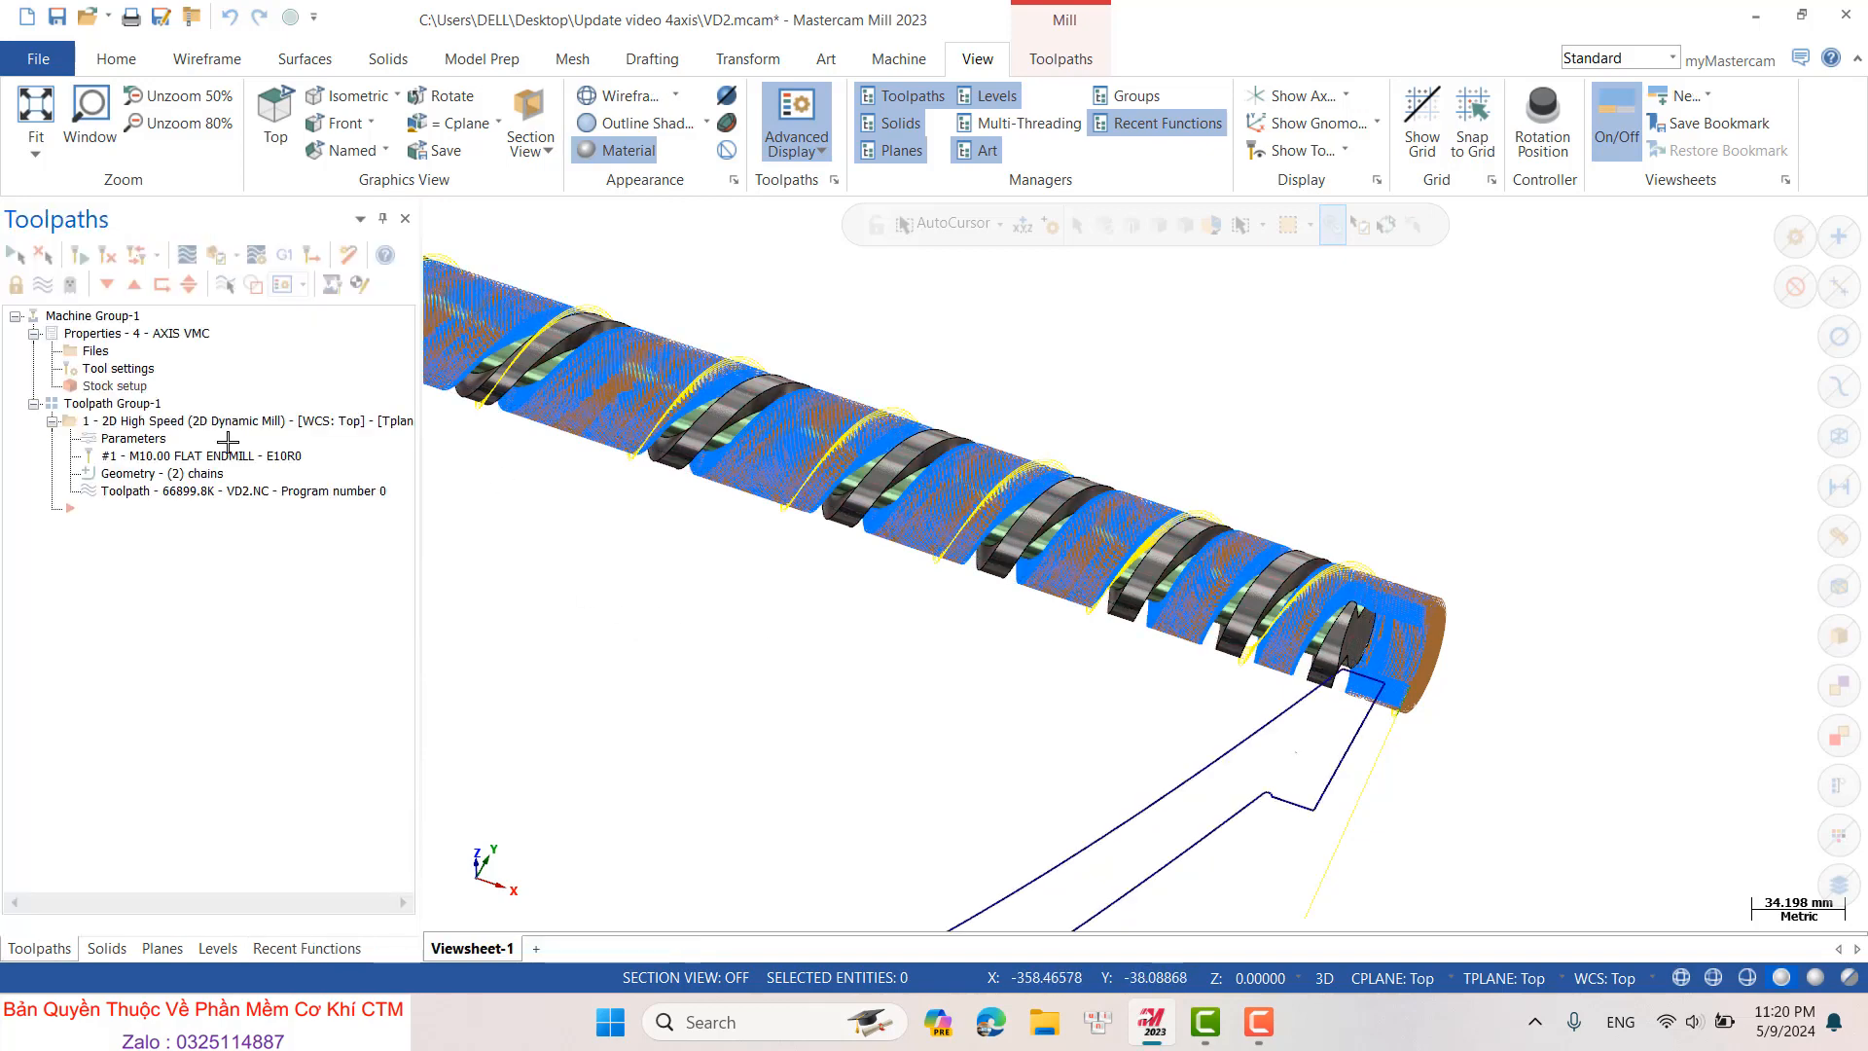
left_click(71, 284)
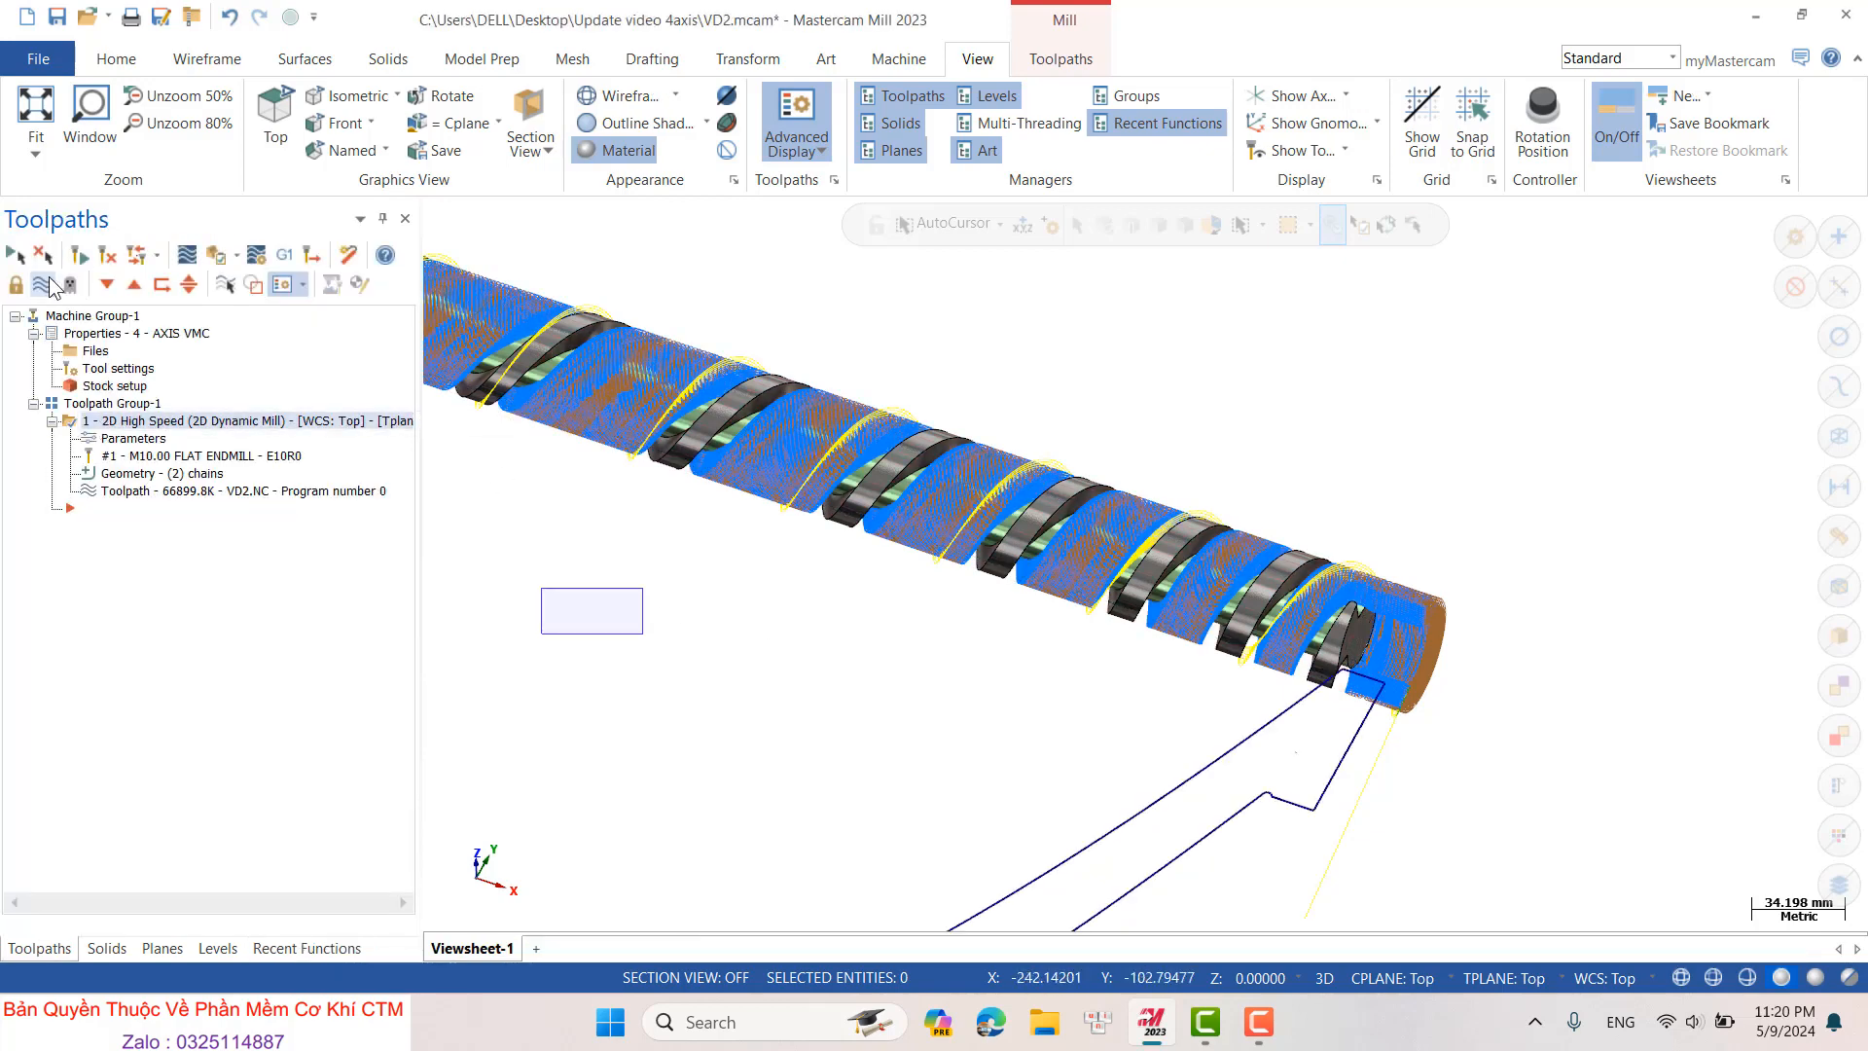
- In the top view, draw a vertical line about 74.3 mm long across the rectangular end of the unrolled profile
right_click(692, 656)
left_click(720, 399)
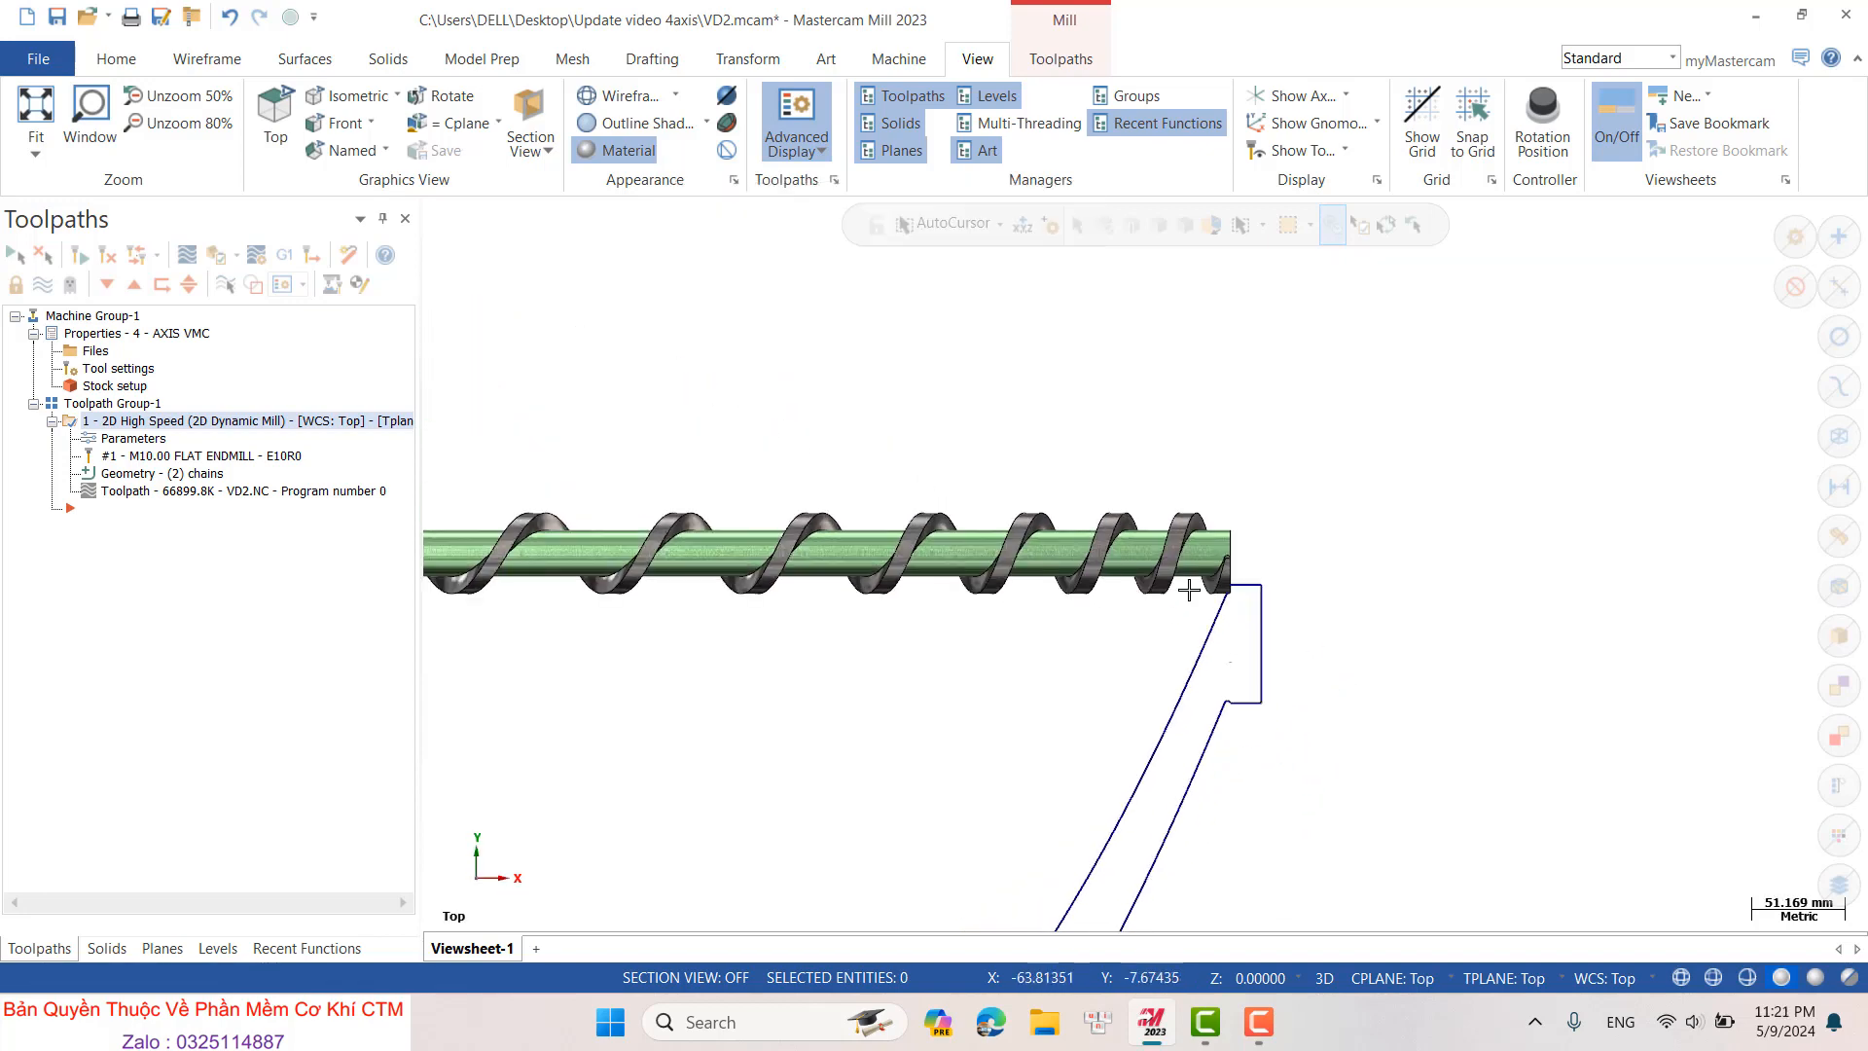
scroll(1317, 713, "up", 3)
left_click(207, 58)
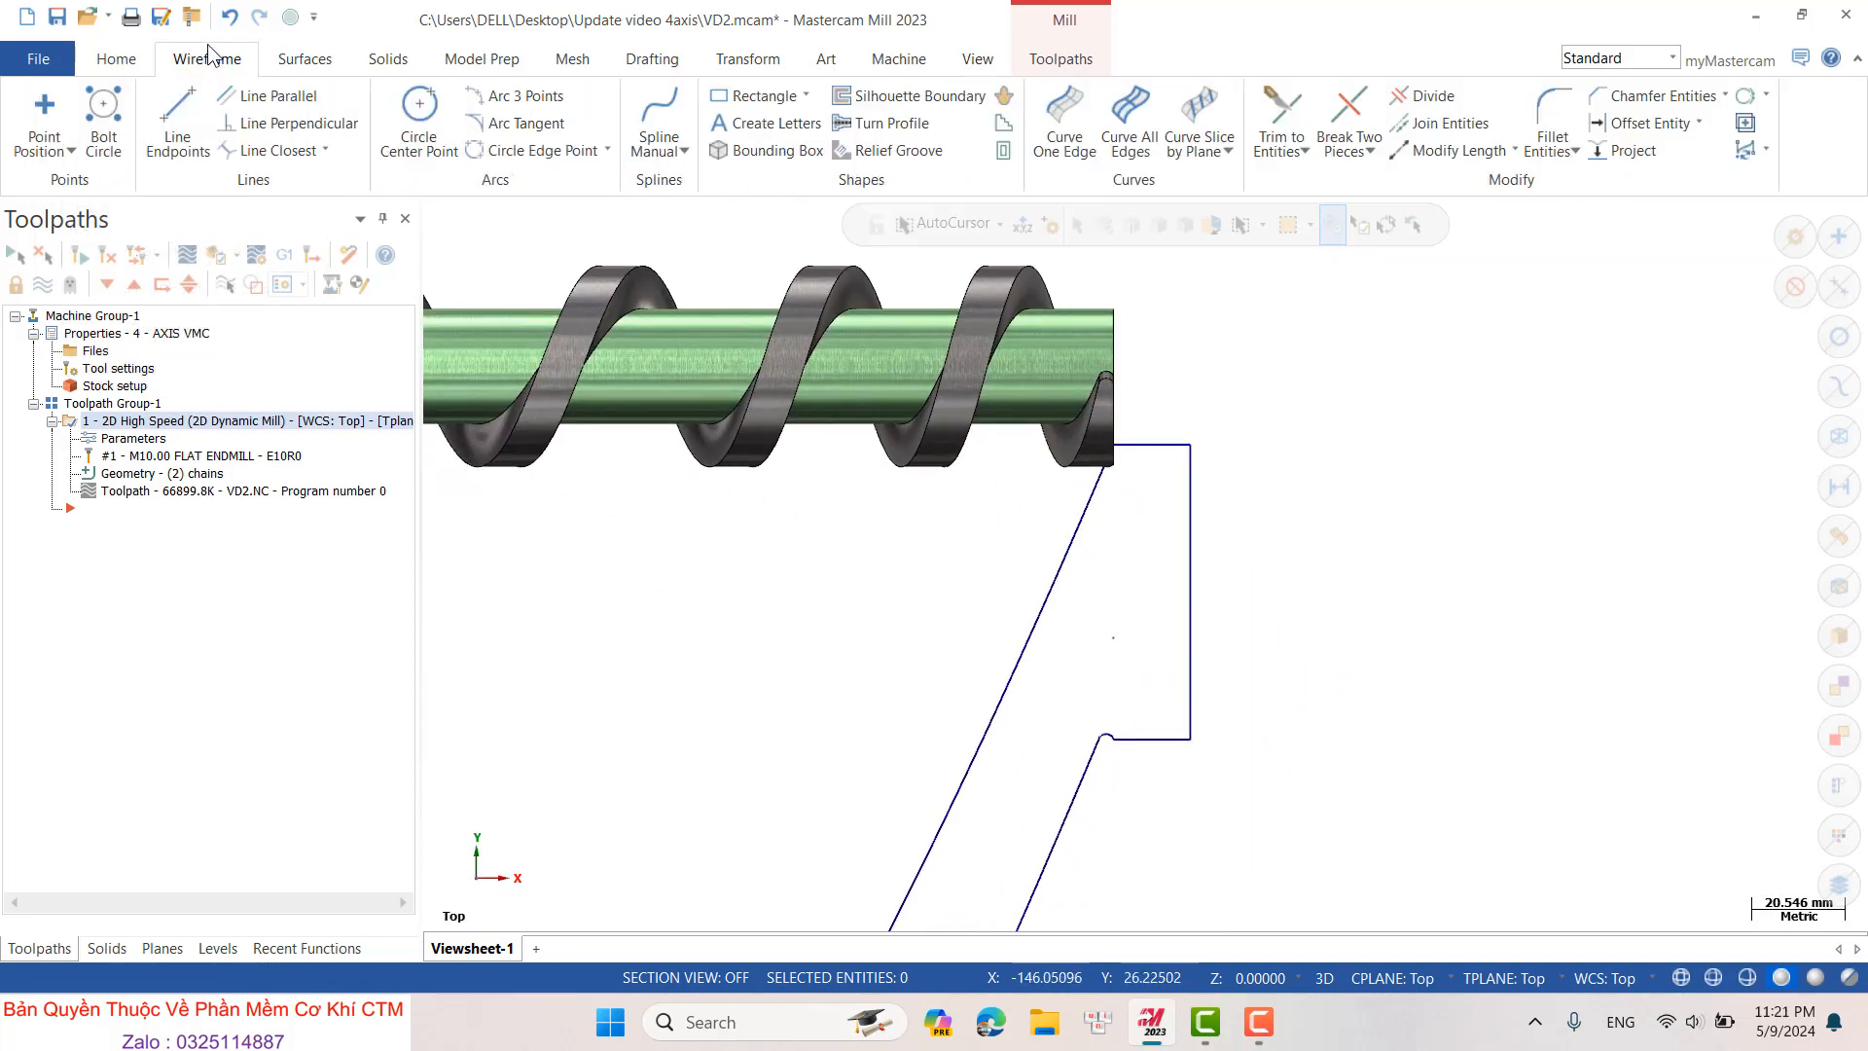
left_click(178, 127)
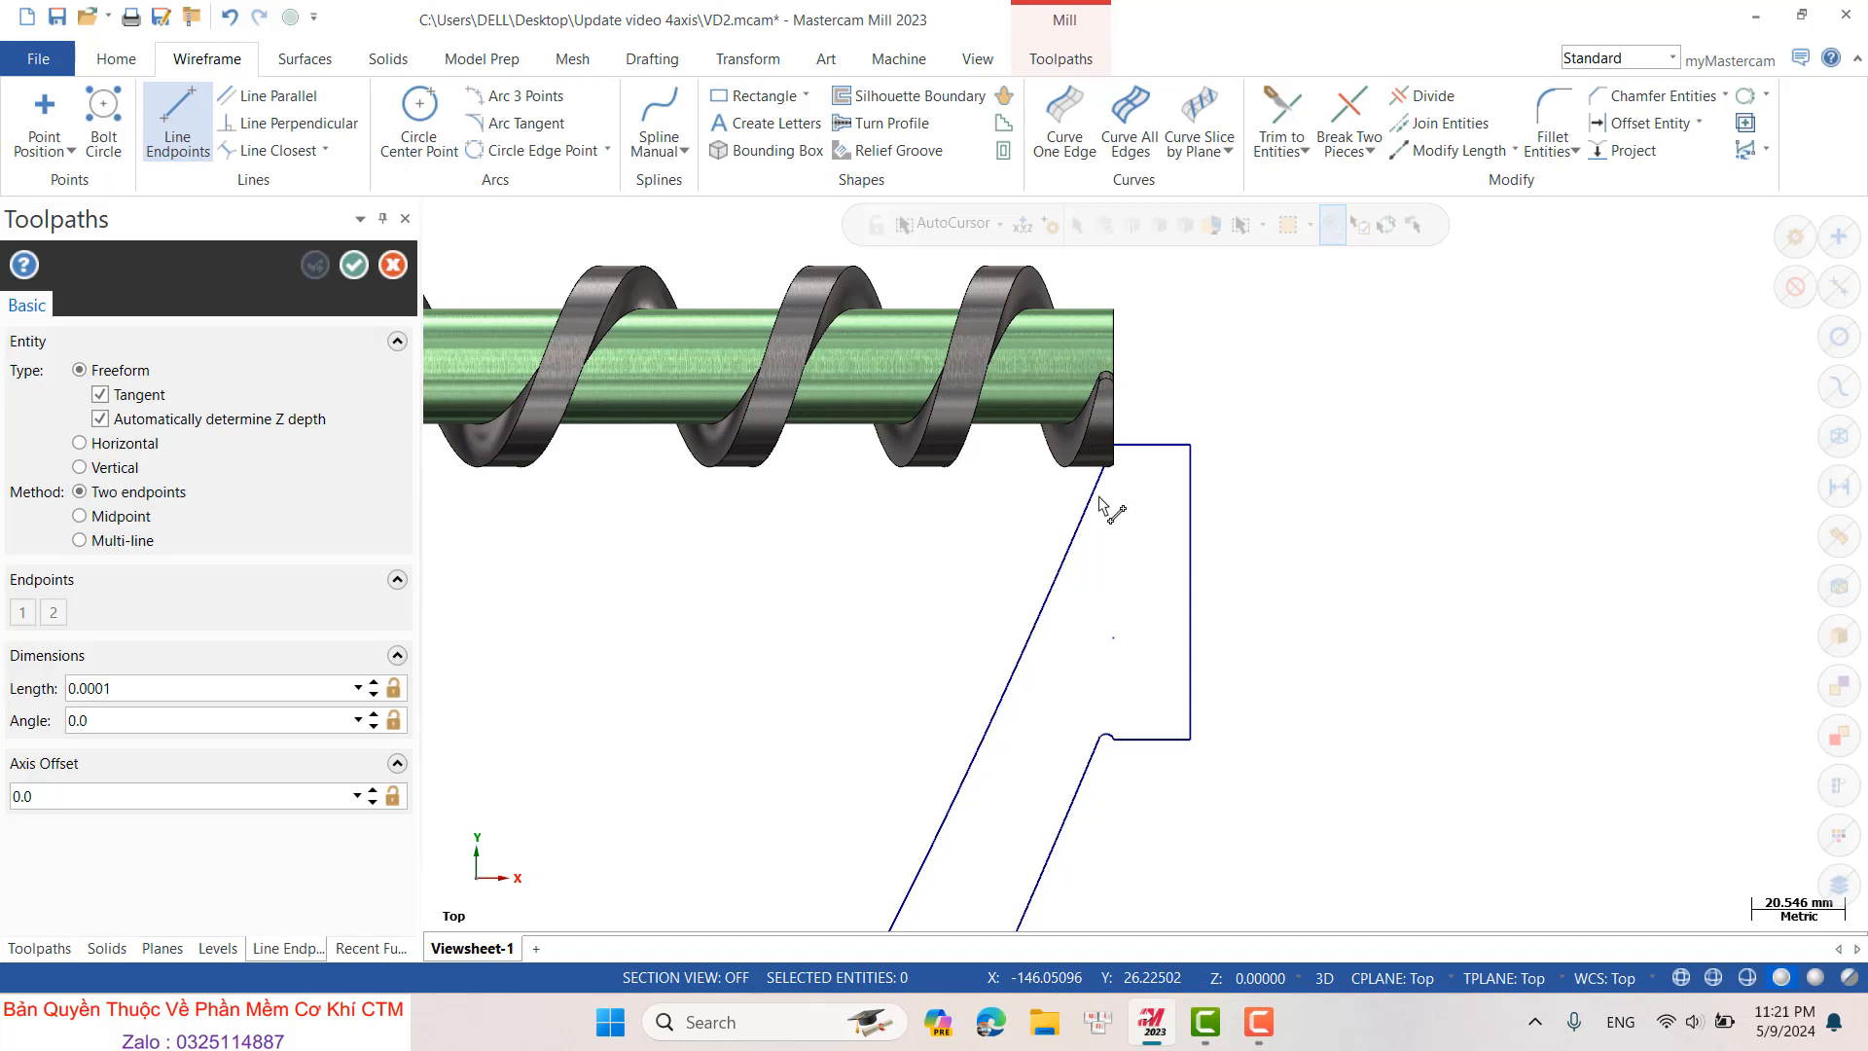
left_click(1134, 420)
left_click(1135, 758)
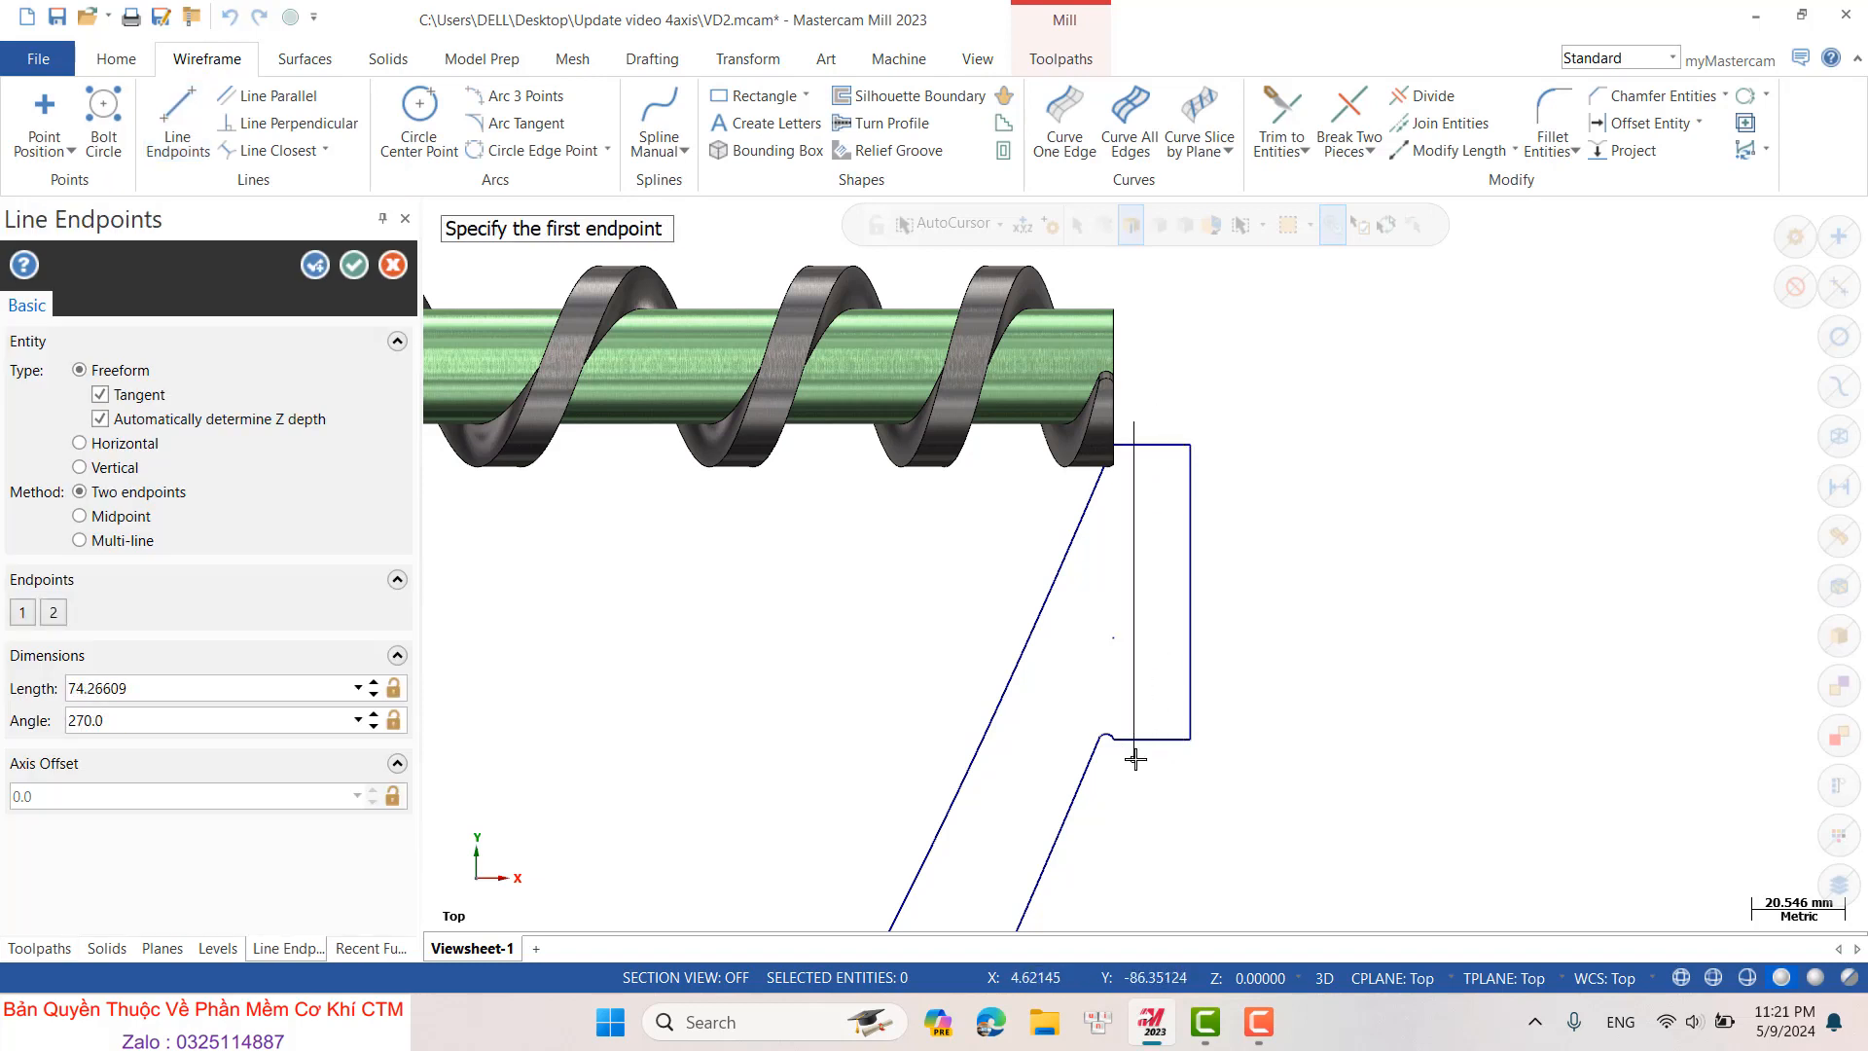
left_click(353, 264)
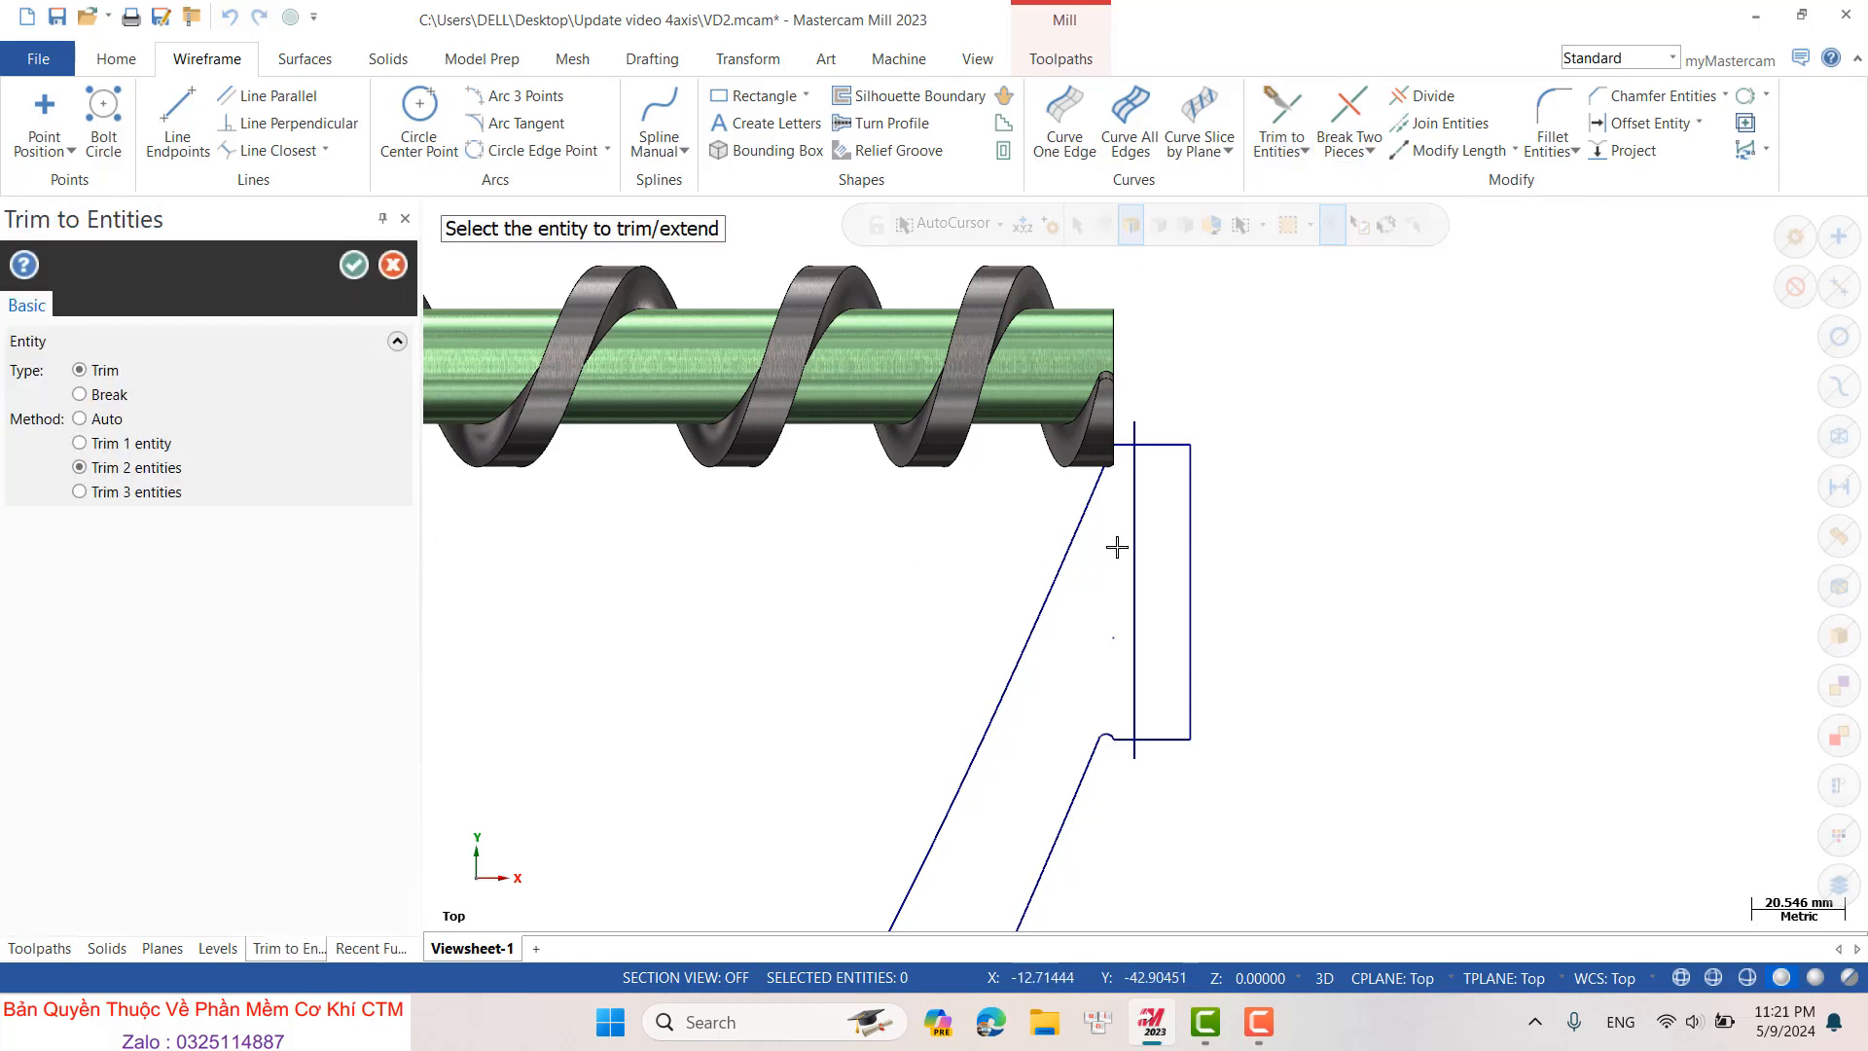
- Trim both horizontal edges of the profile's rectangular end back to the new vertical line using the Auto trim method
scroll(1115, 547, "up", 2)
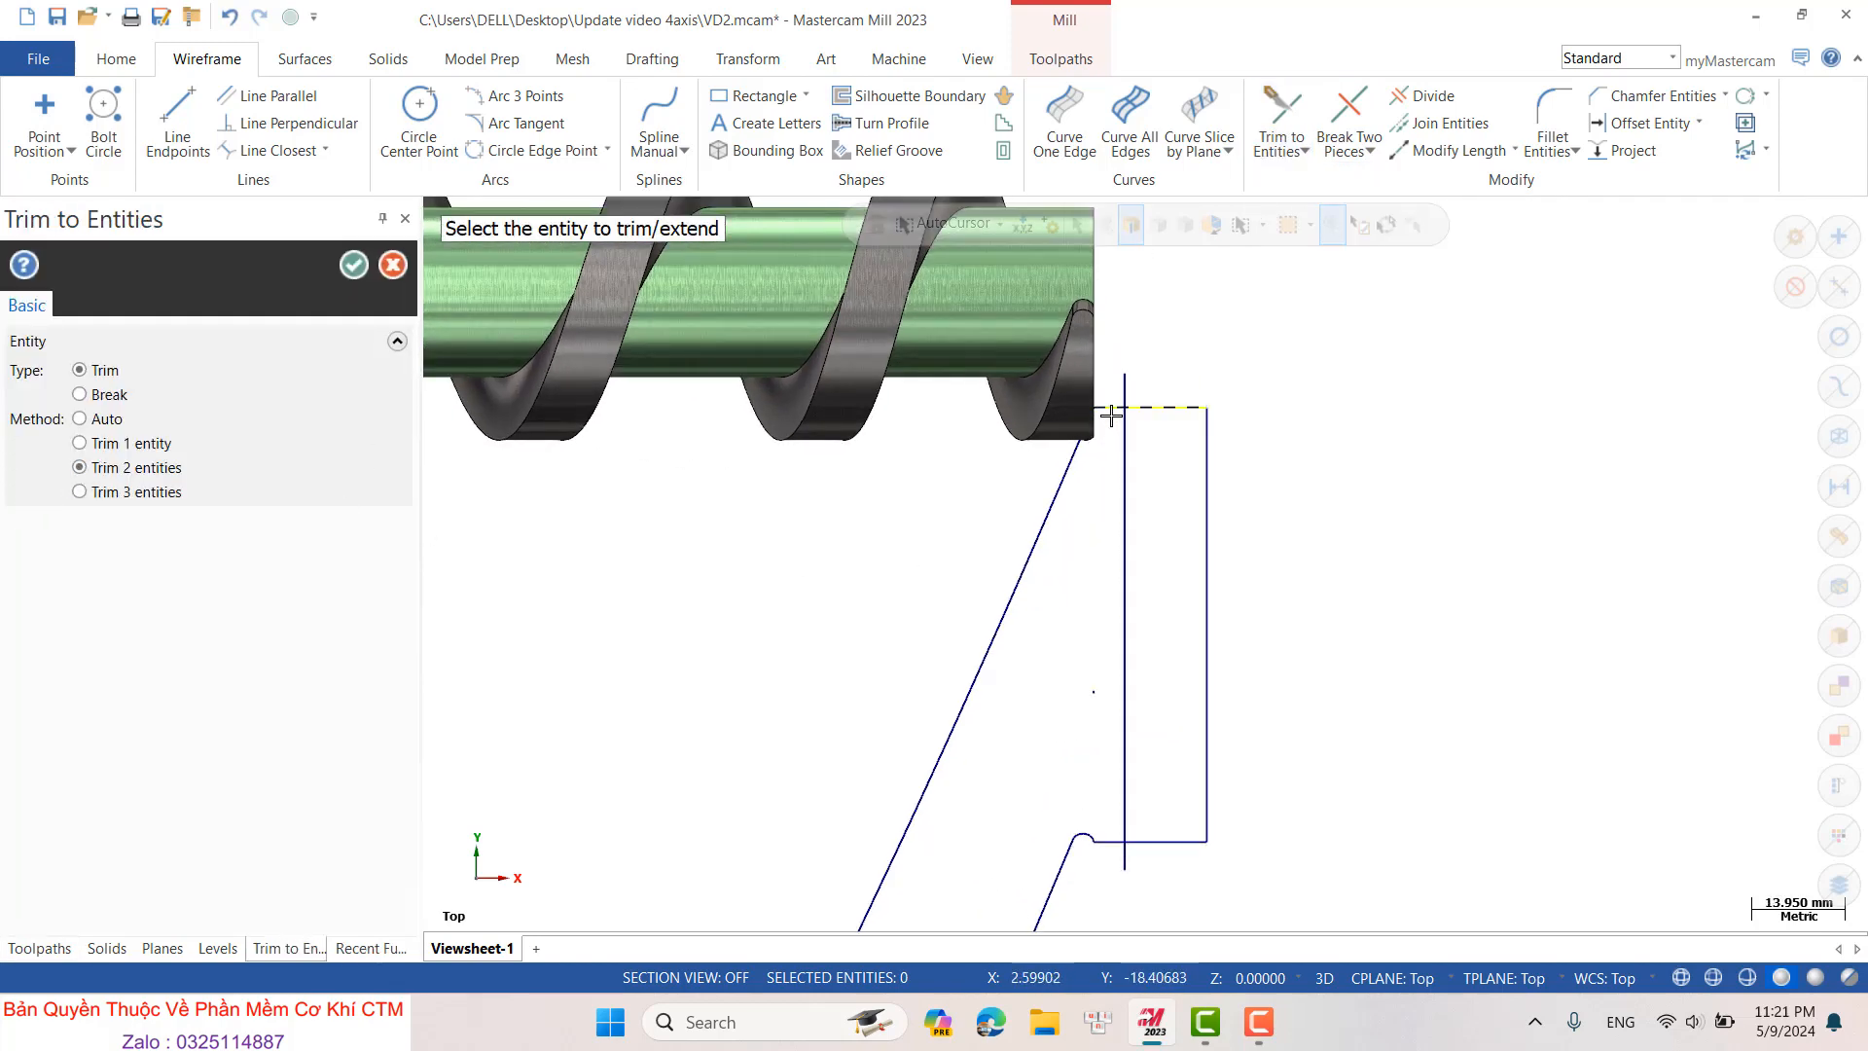
left_click(1122, 462)
scroll(1031, 817, "up", 1)
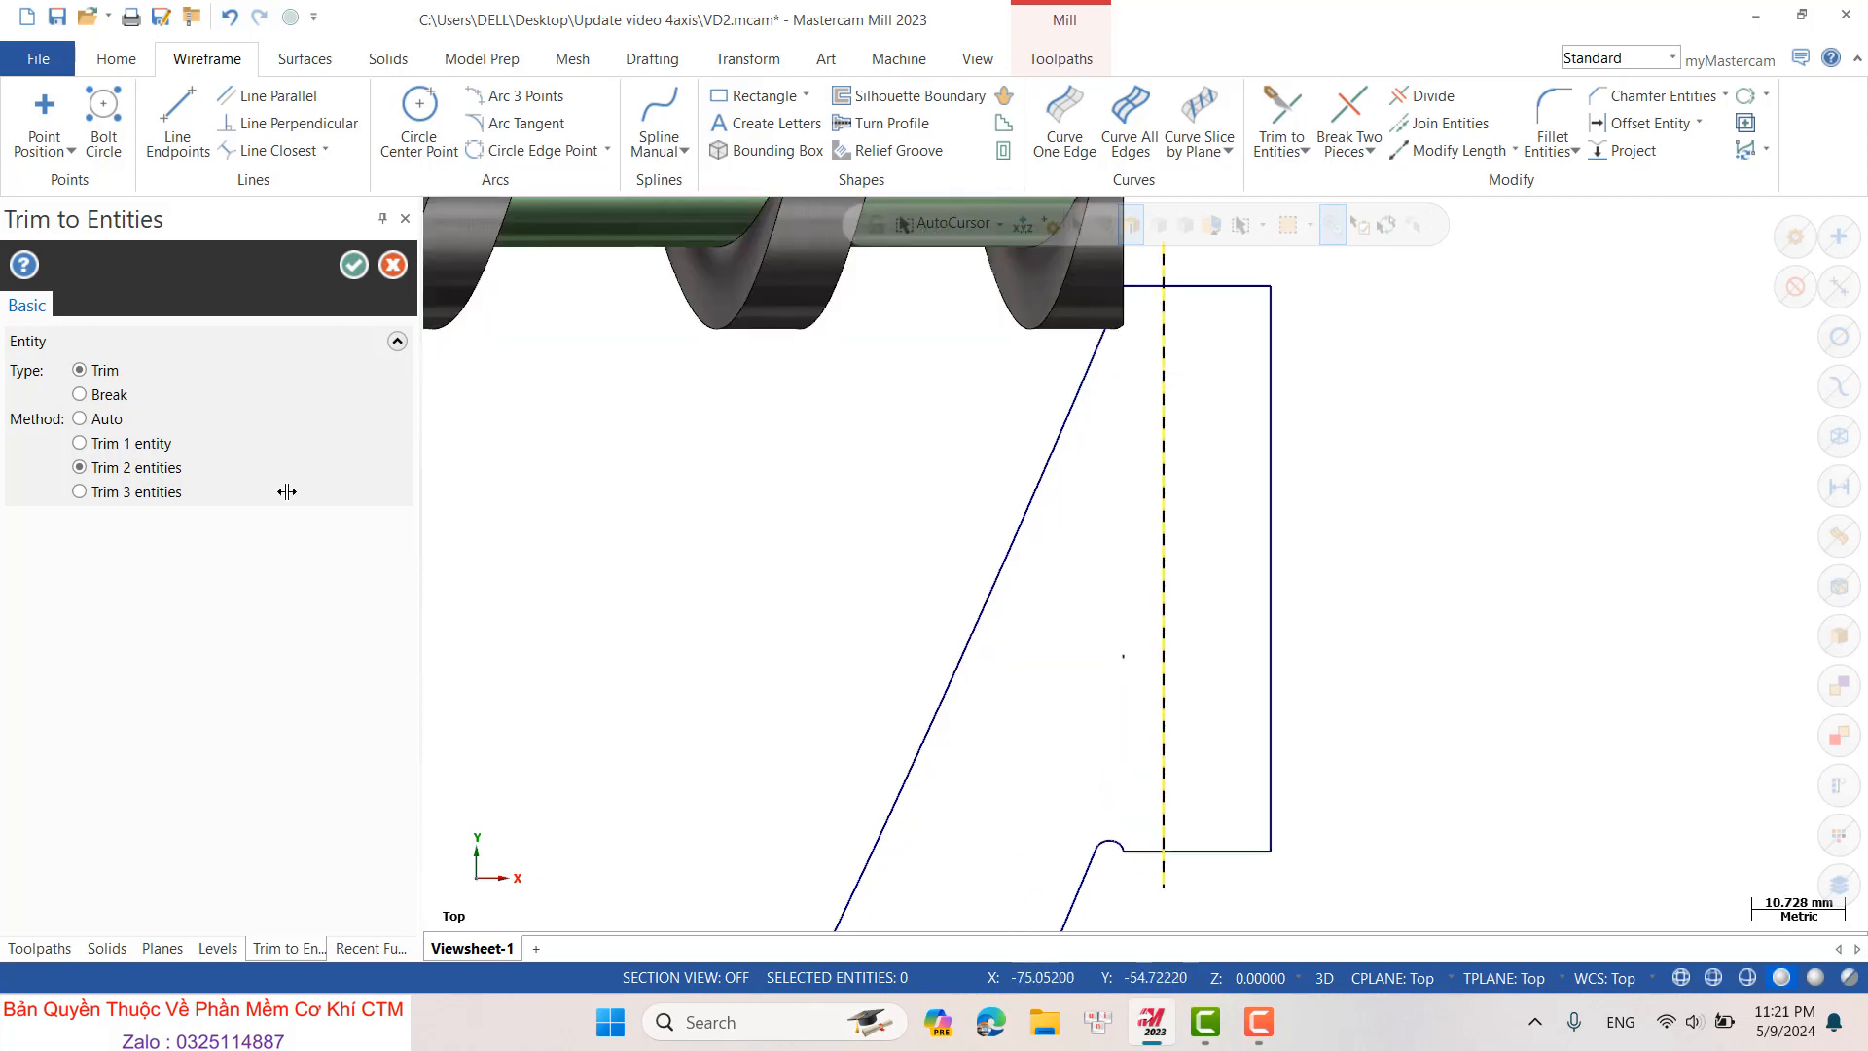
left_click(97, 419)
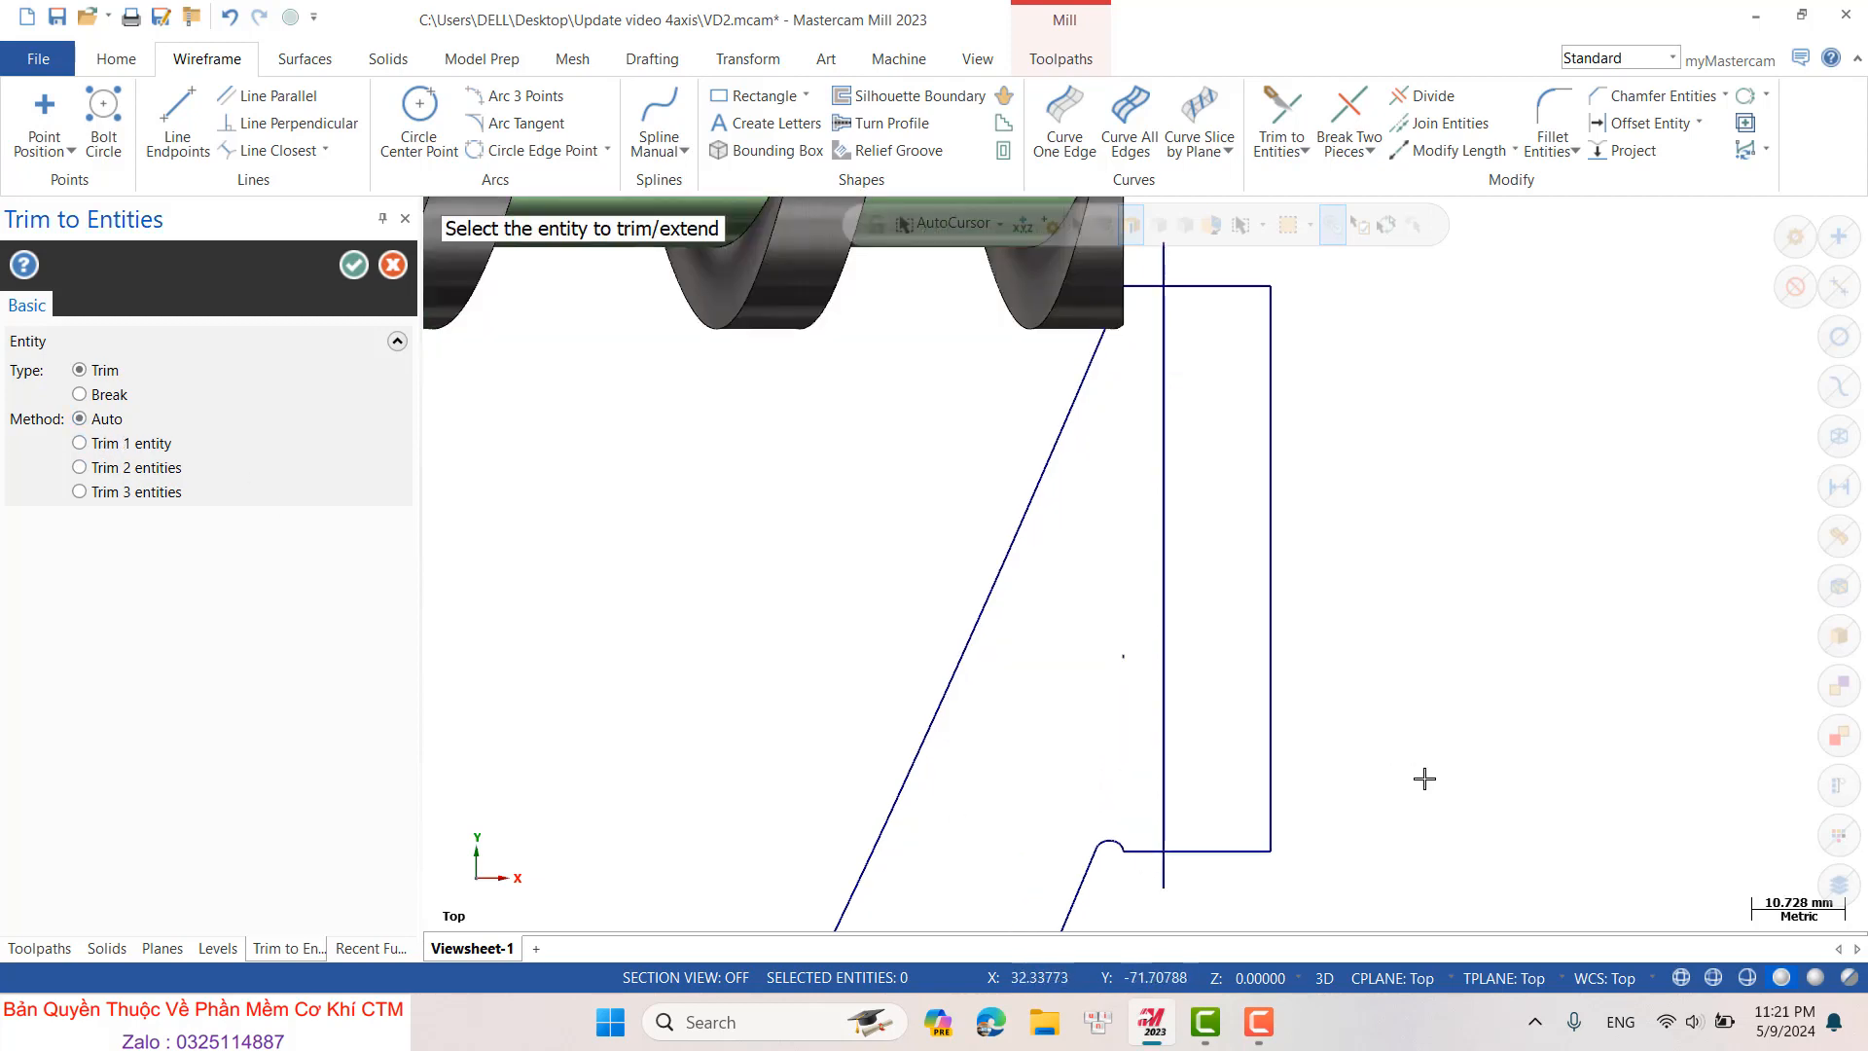
left_click(1156, 818)
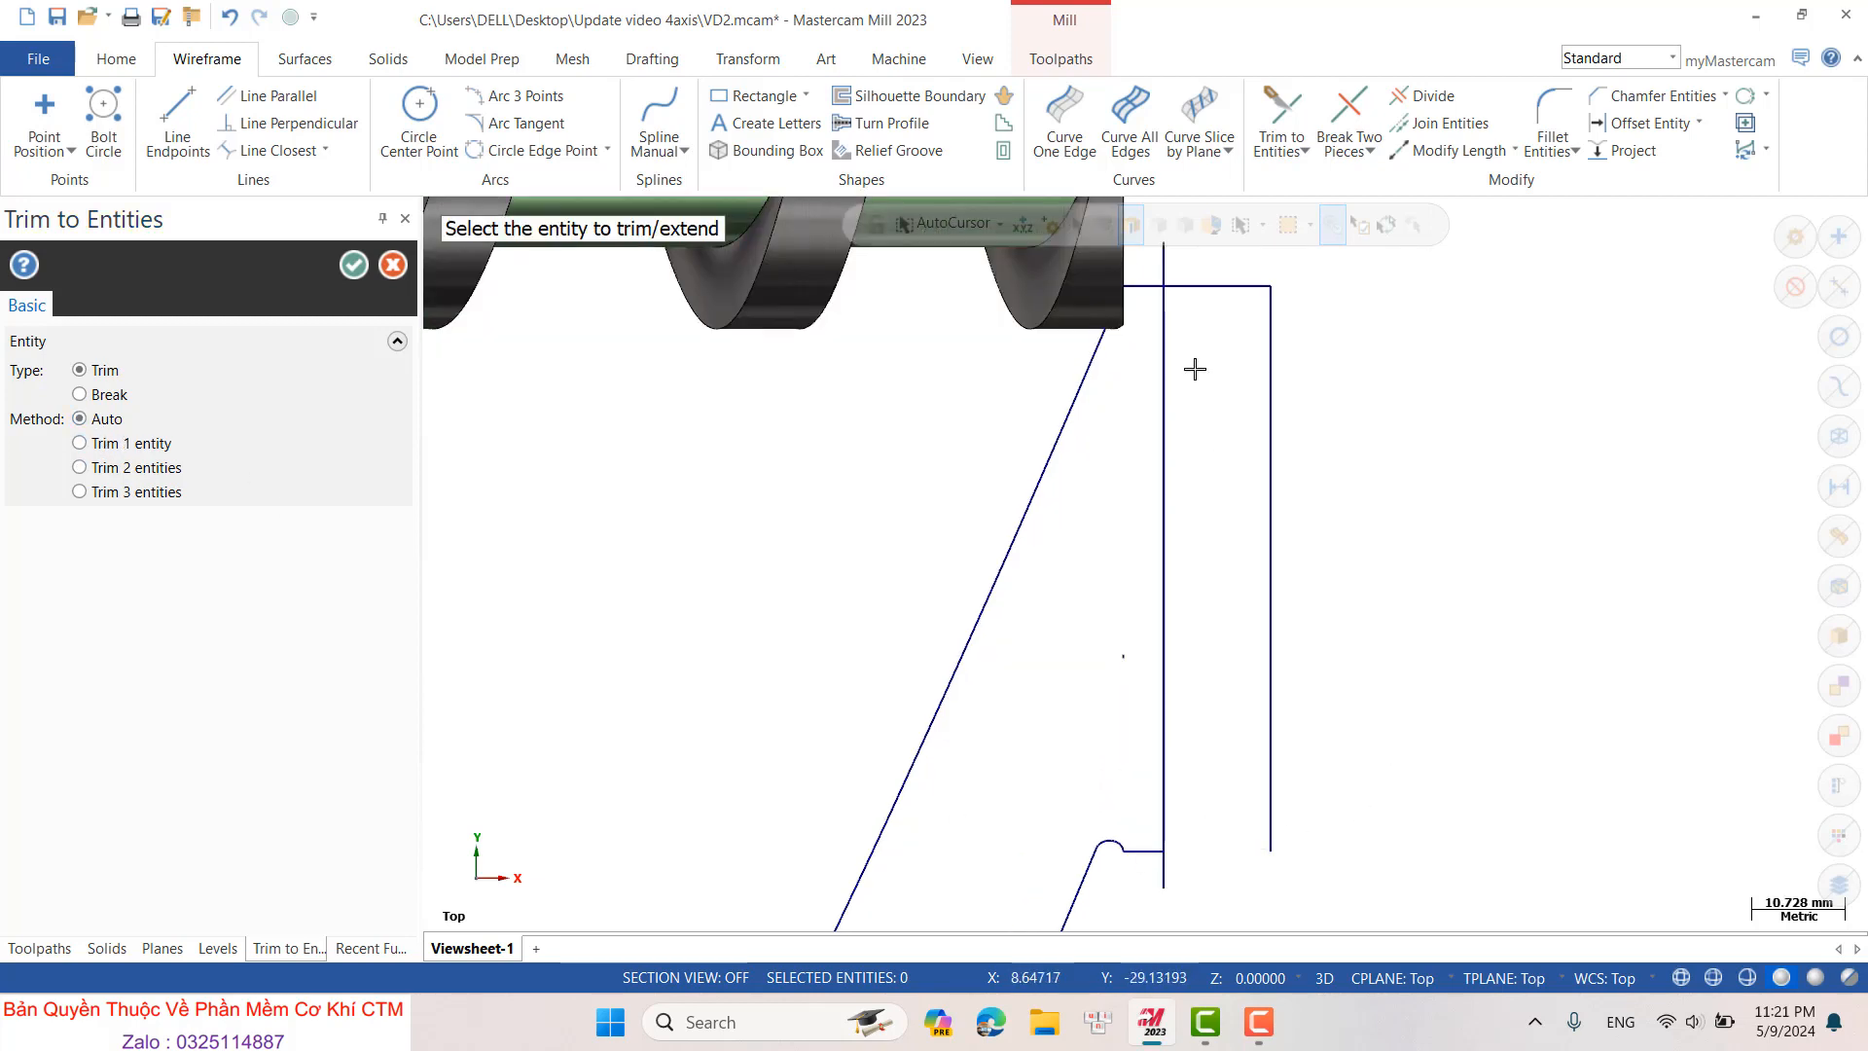
left_click(1157, 313)
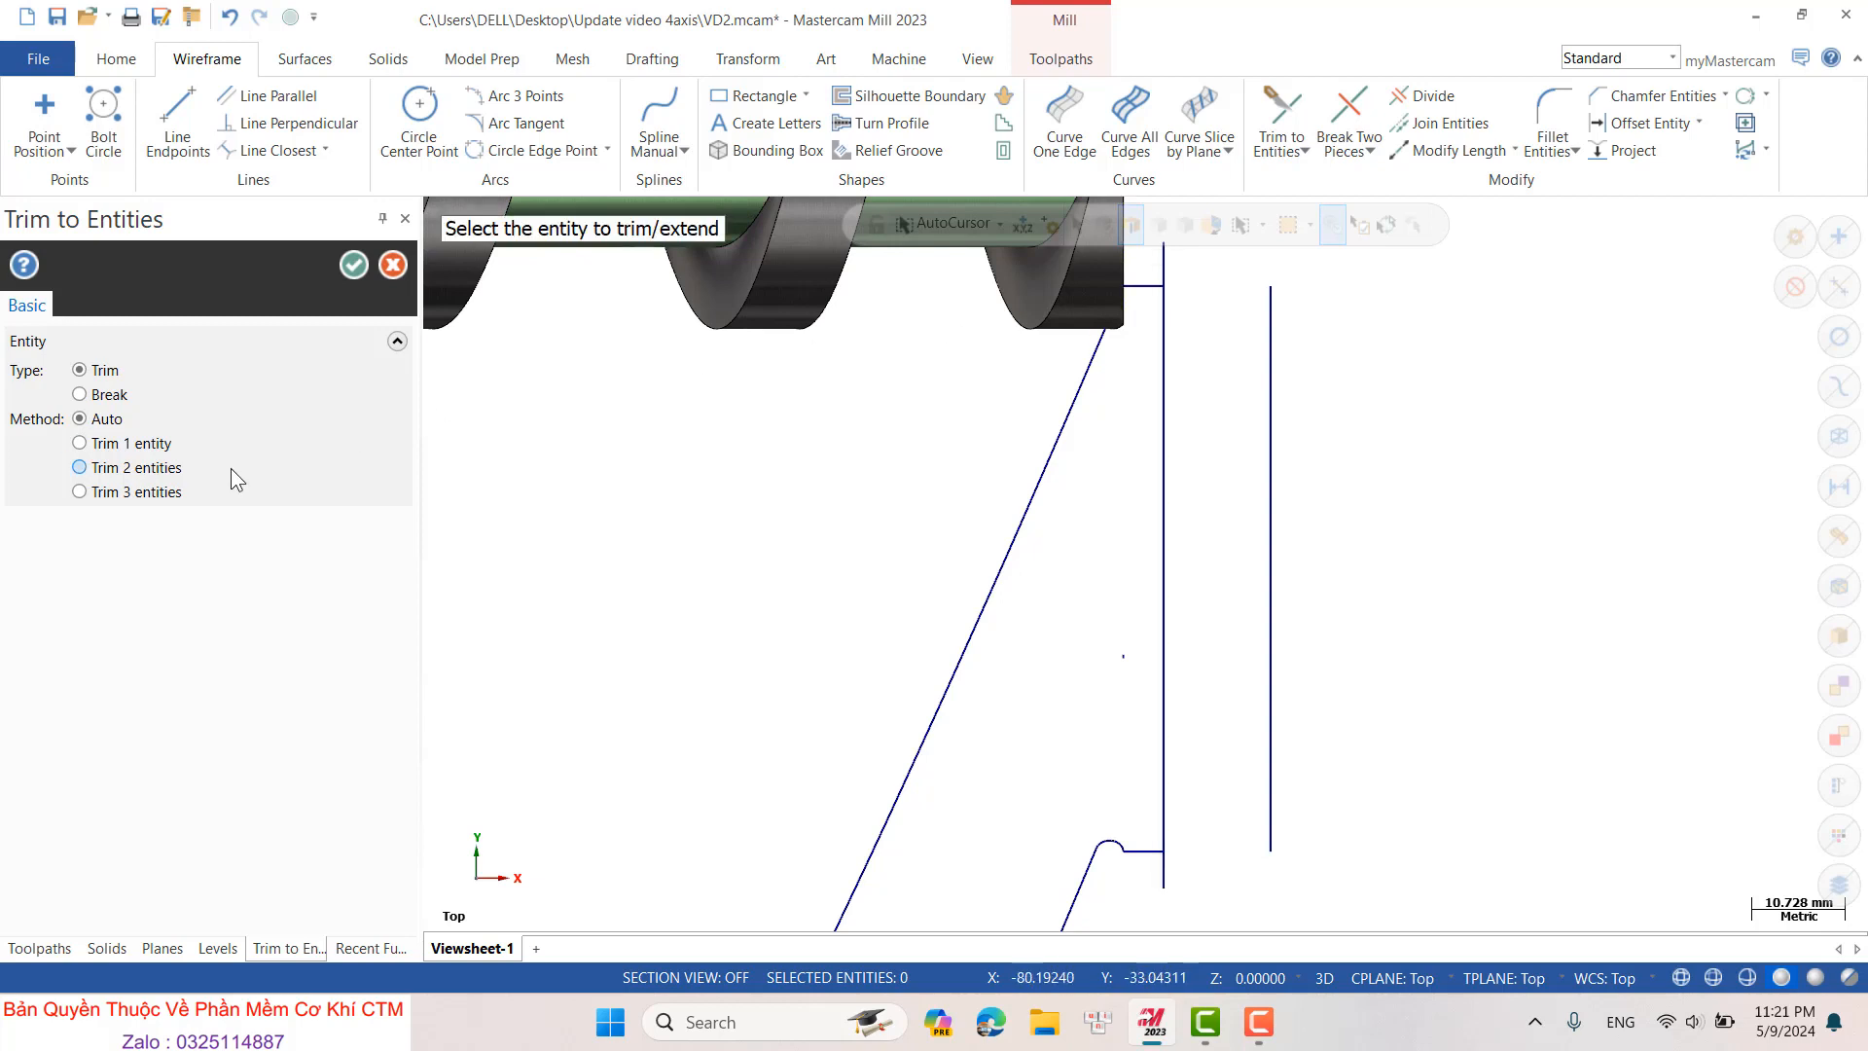
- Trim the vertical line to its intersections with both horizontal edges using the Trim 2 entities method, forming clean corners
left_click(179, 467)
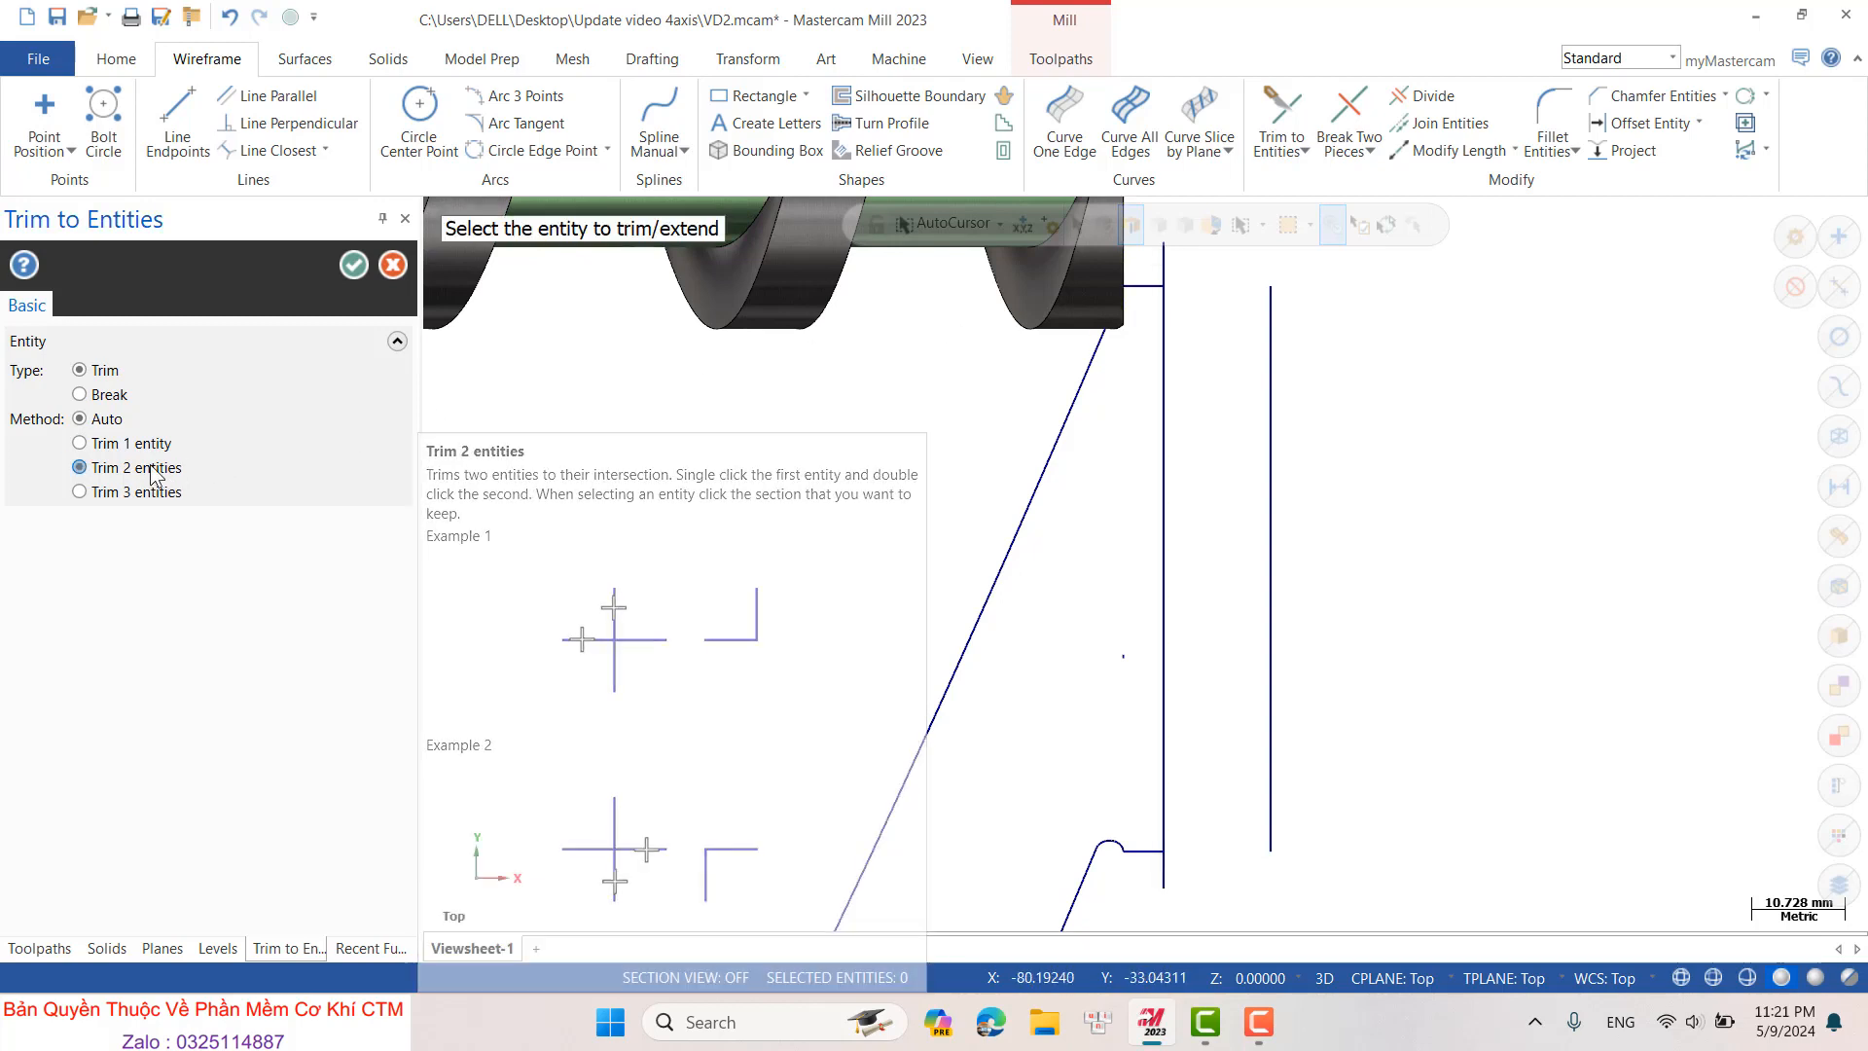
left_click(1150, 288)
left_click(1157, 308)
left_click(1149, 849)
left_click(1164, 822)
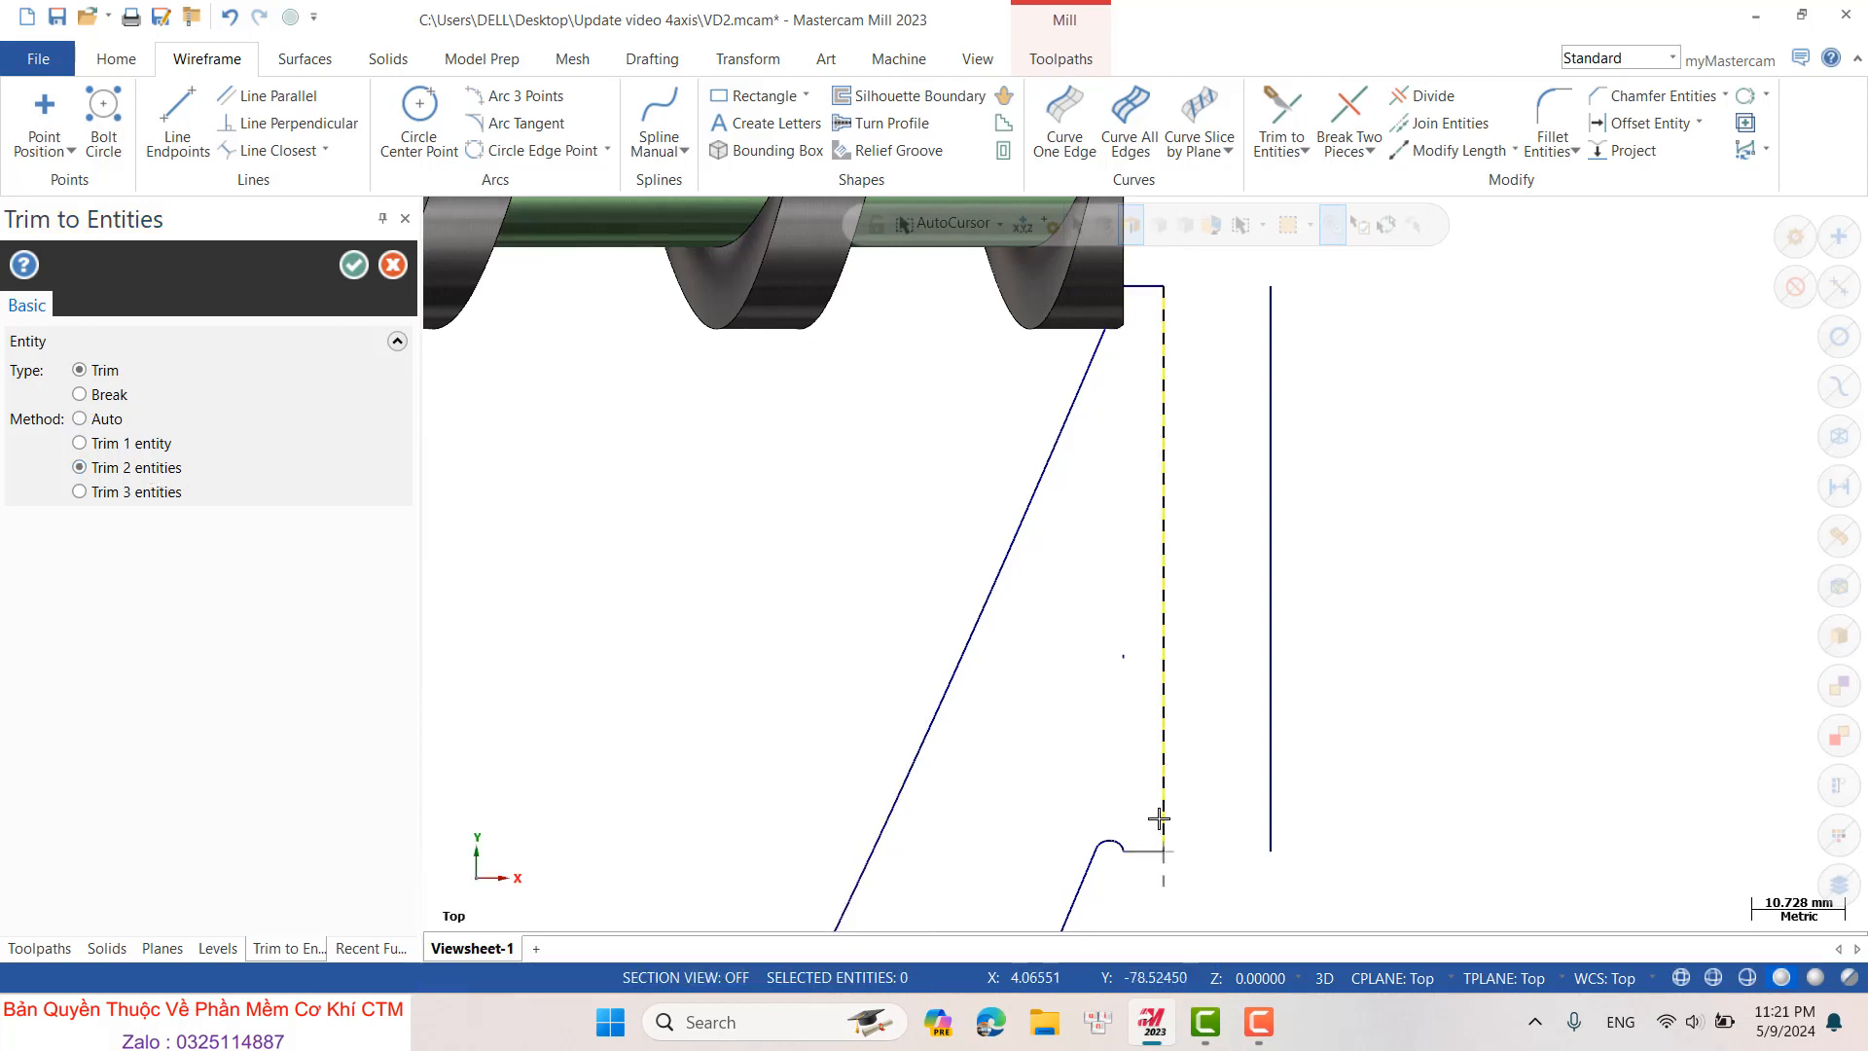
key("Escape")
- Delete the leftover outer vertical edge of the profile, choosing to delete all selected entities despite the toolpath association
left_click(1271, 721)
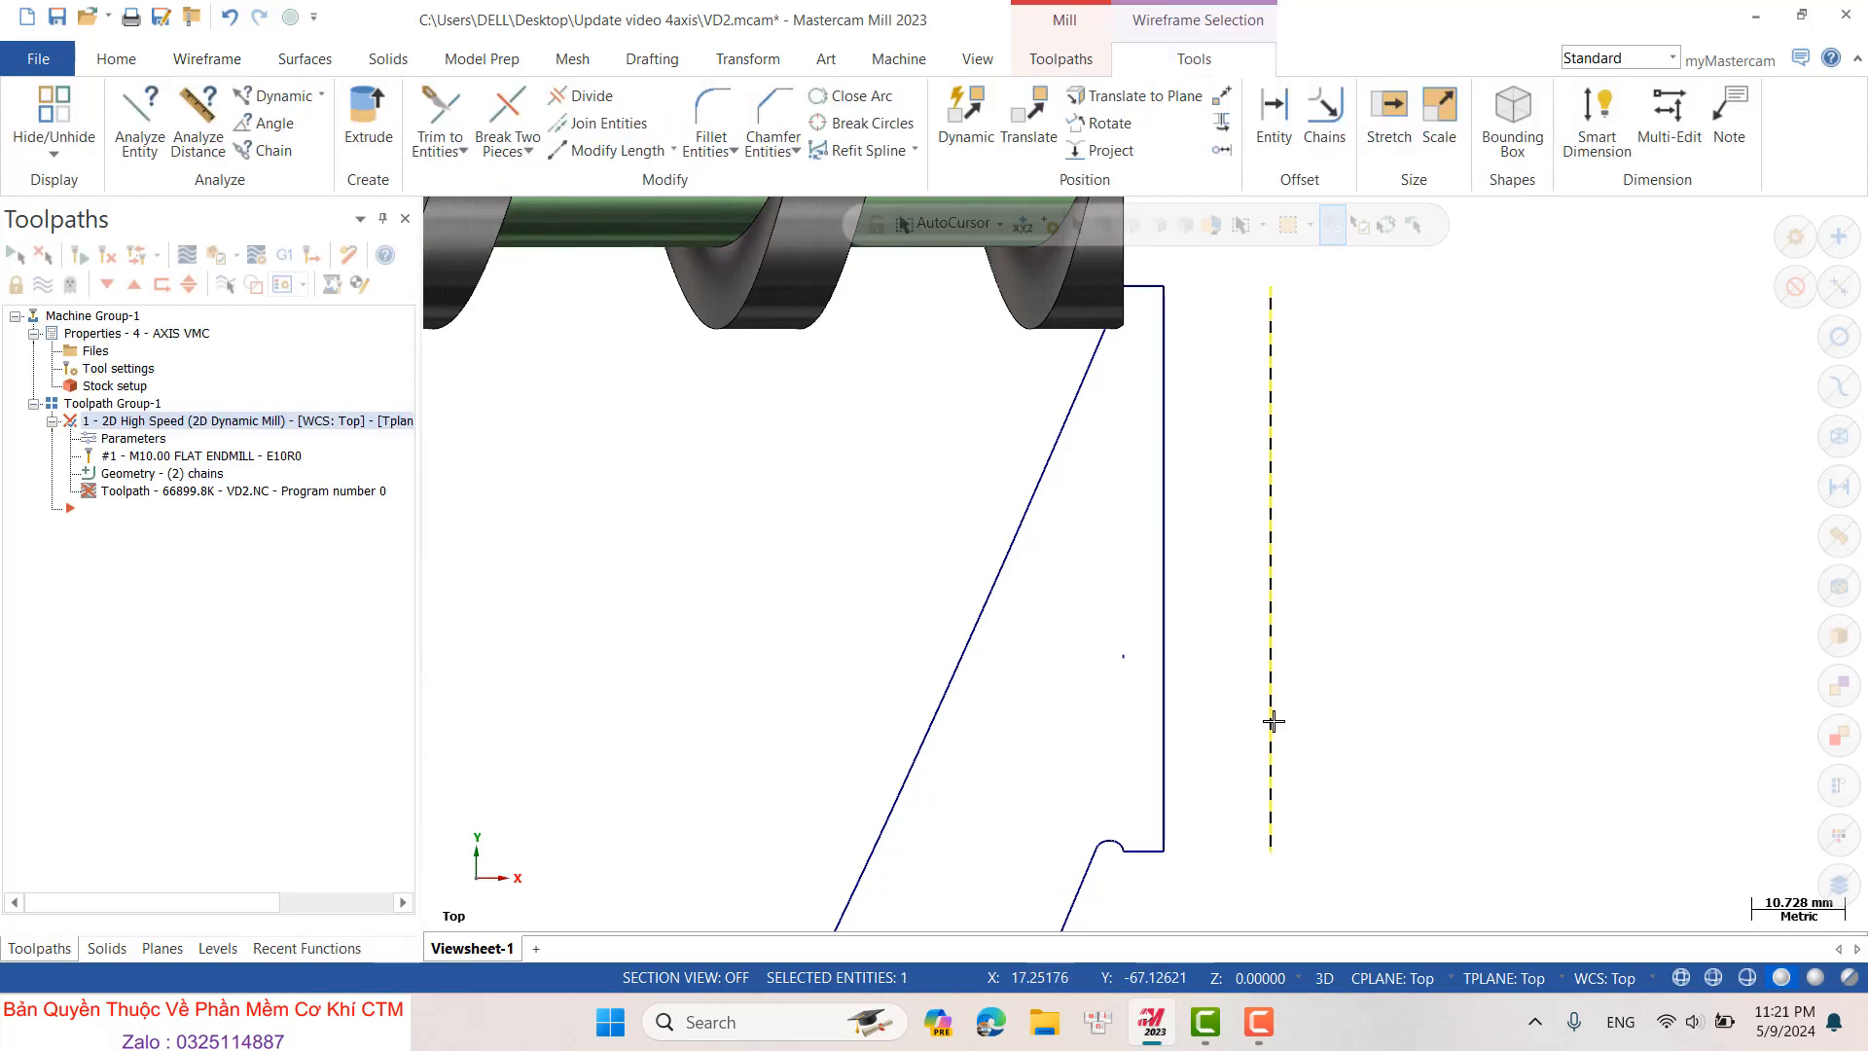
key("Delete")
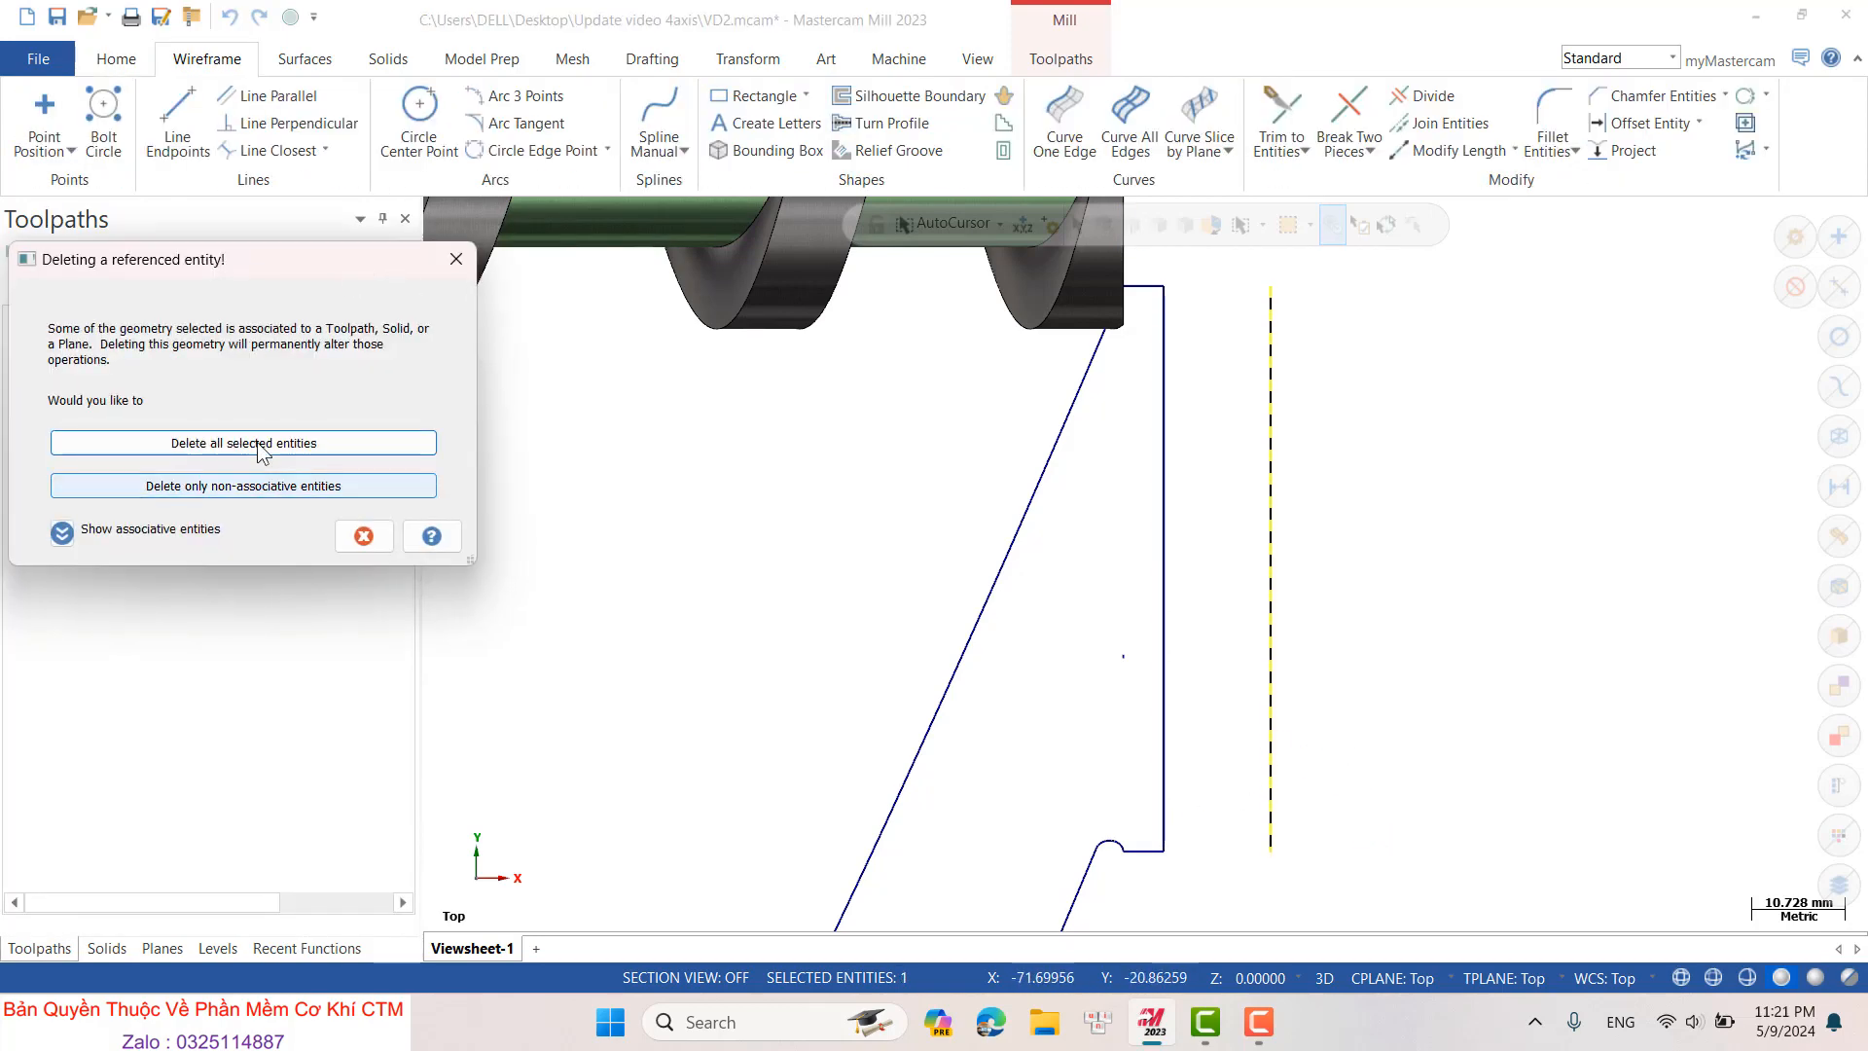
left_click(260, 445)
scroll(1144, 630, "down", 2)
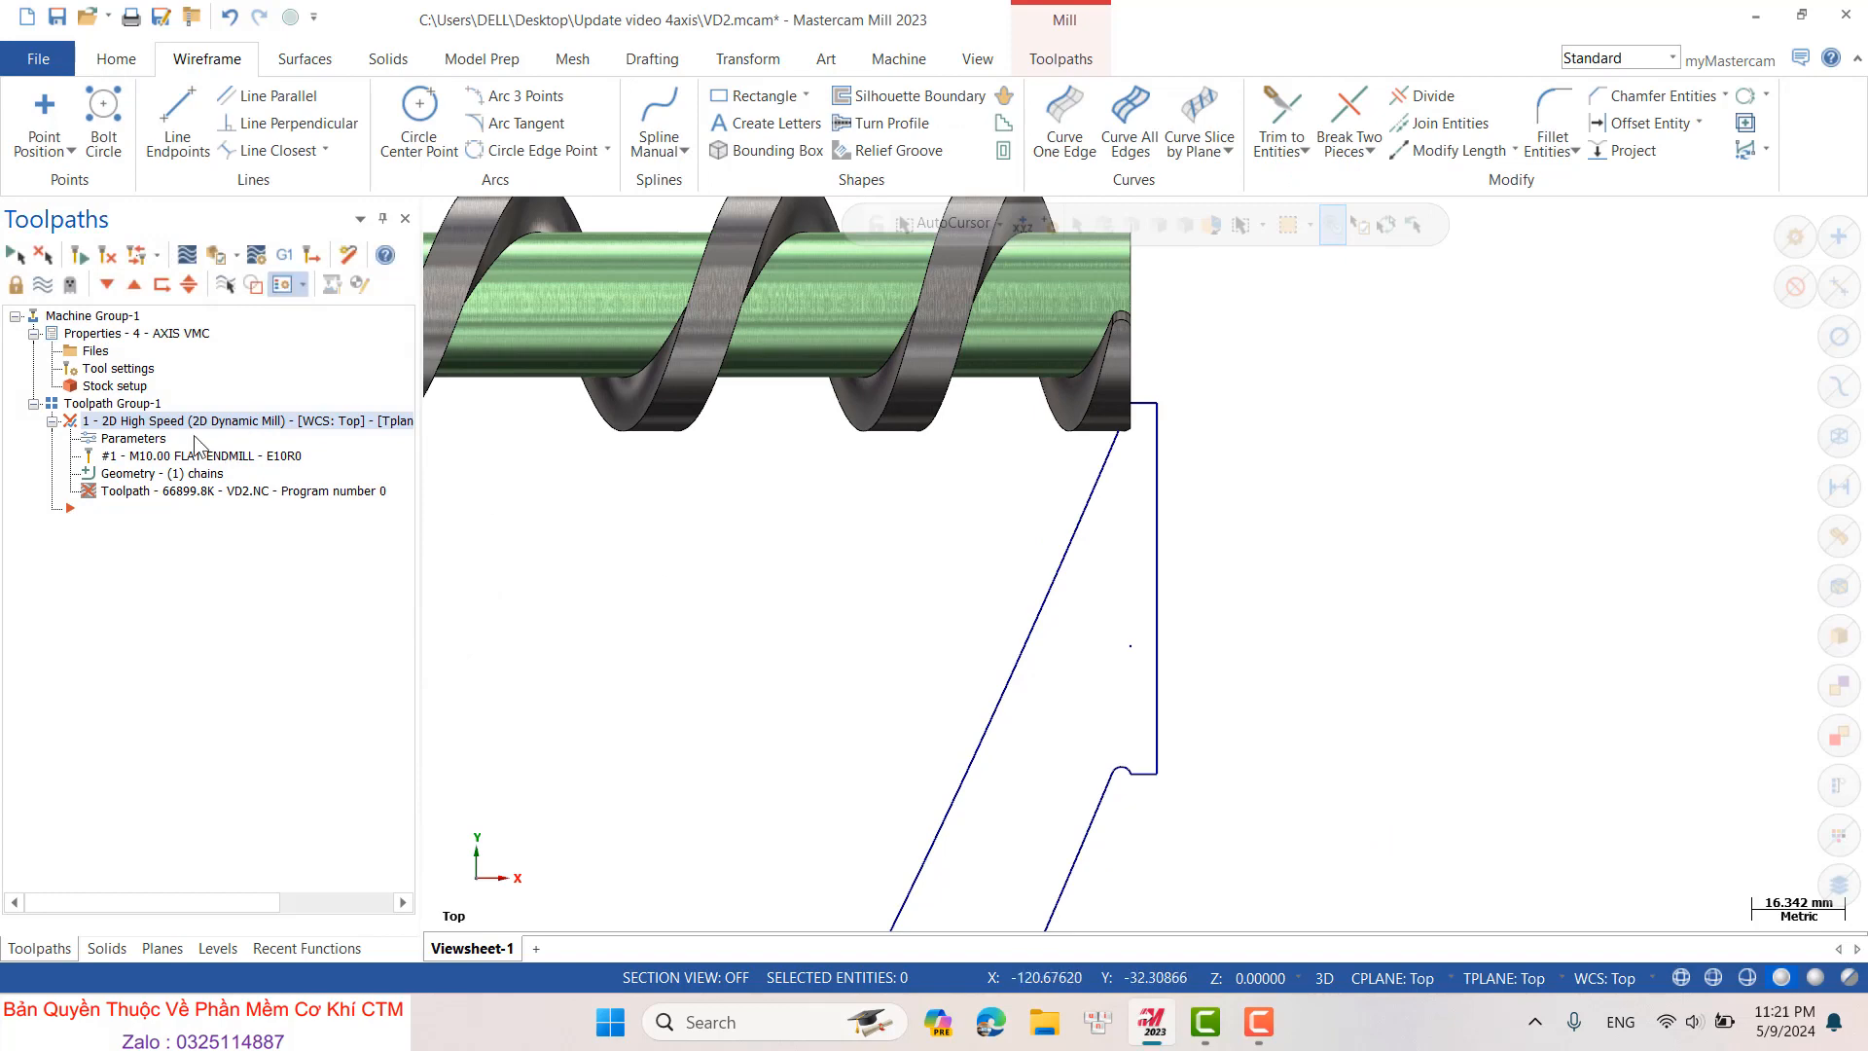
- Reopen the Dynamic Mill chain geometry and try to pick the profile's short upper edge as a single-entity machining region
left_click(147, 475)
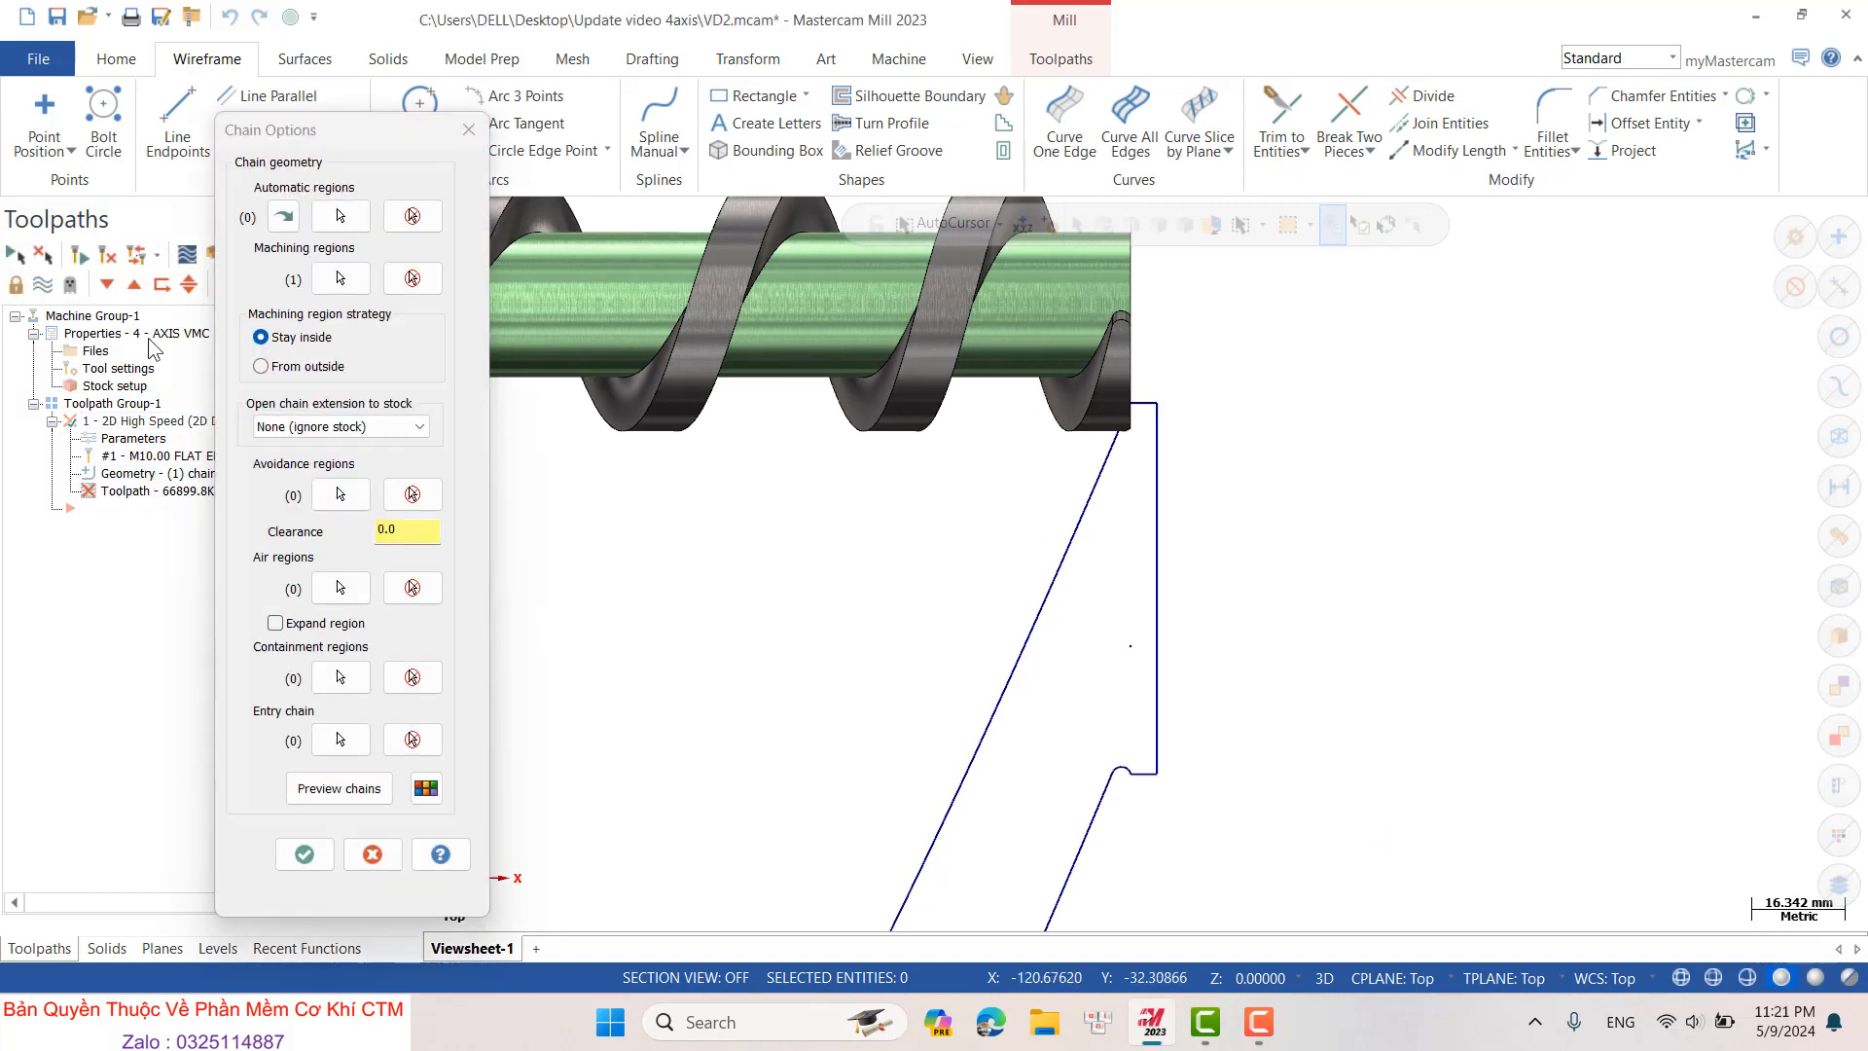
left_click(354, 288)
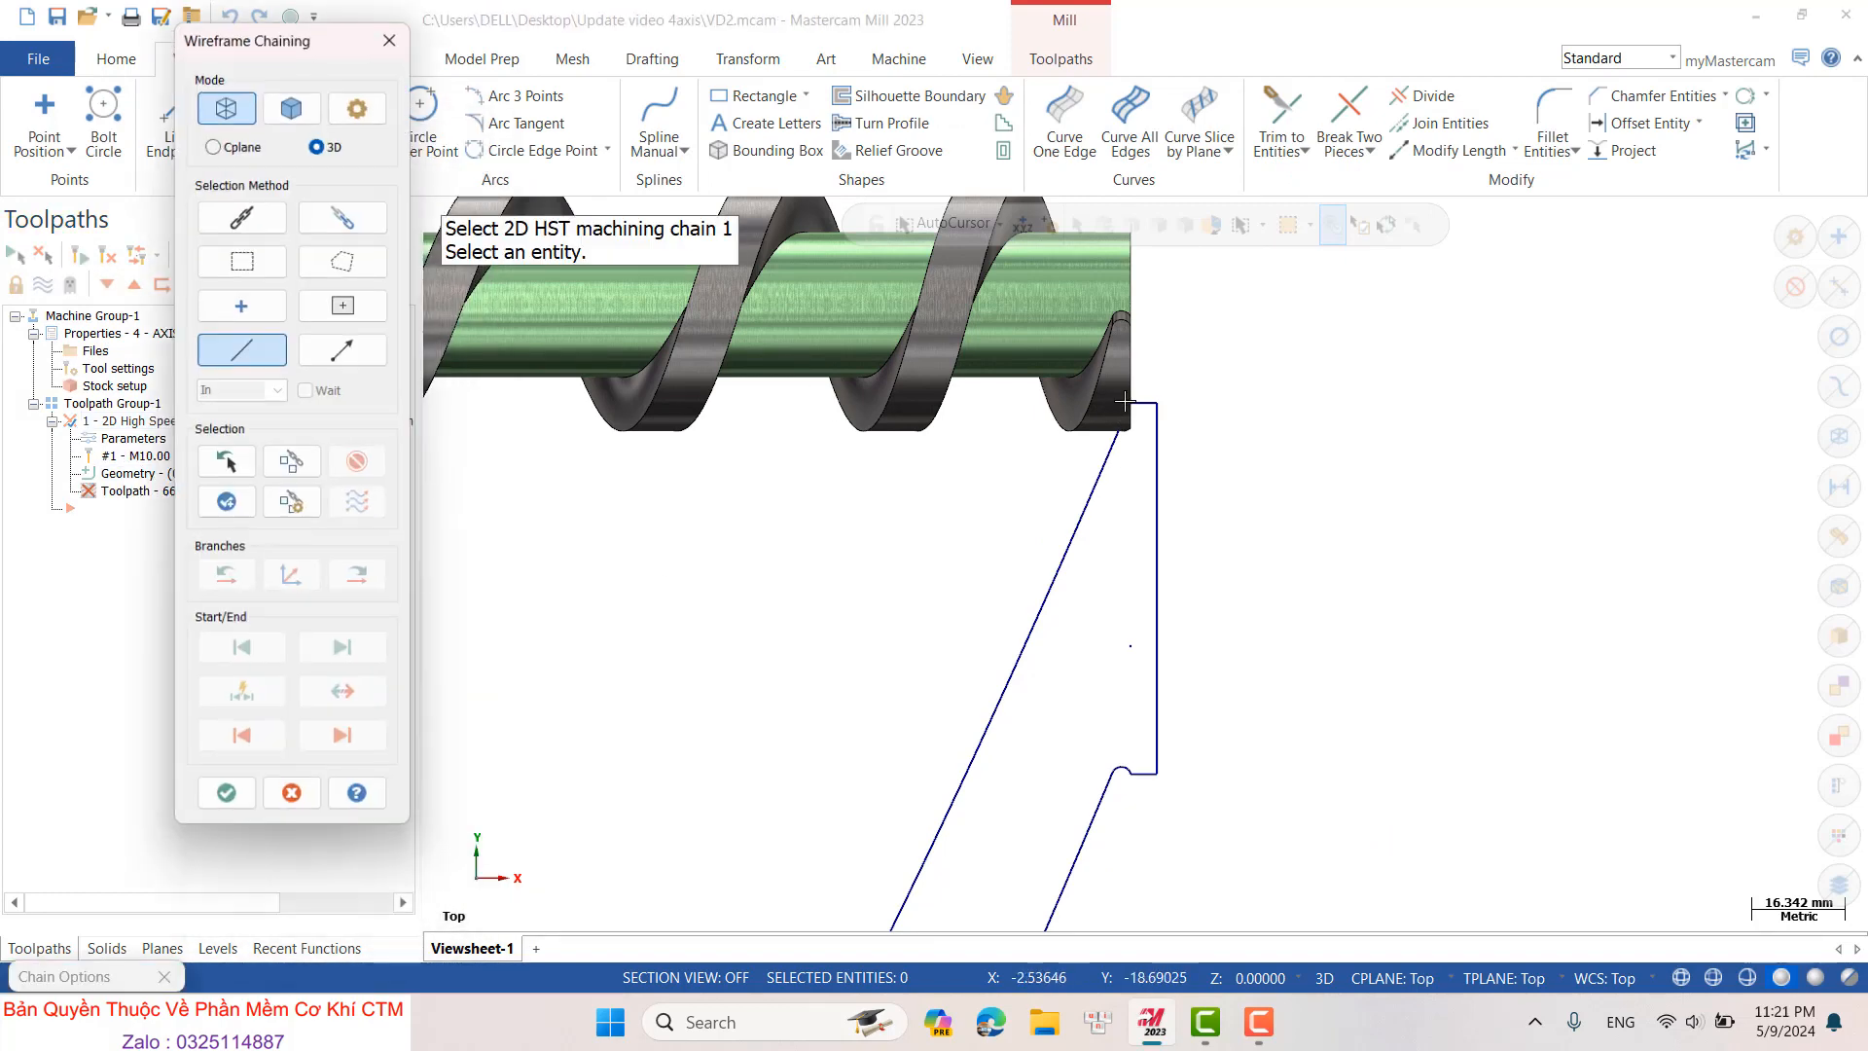
scroll(1121, 406, "up", 2)
left_click(1162, 403)
scroll(1149, 406, "up", 2)
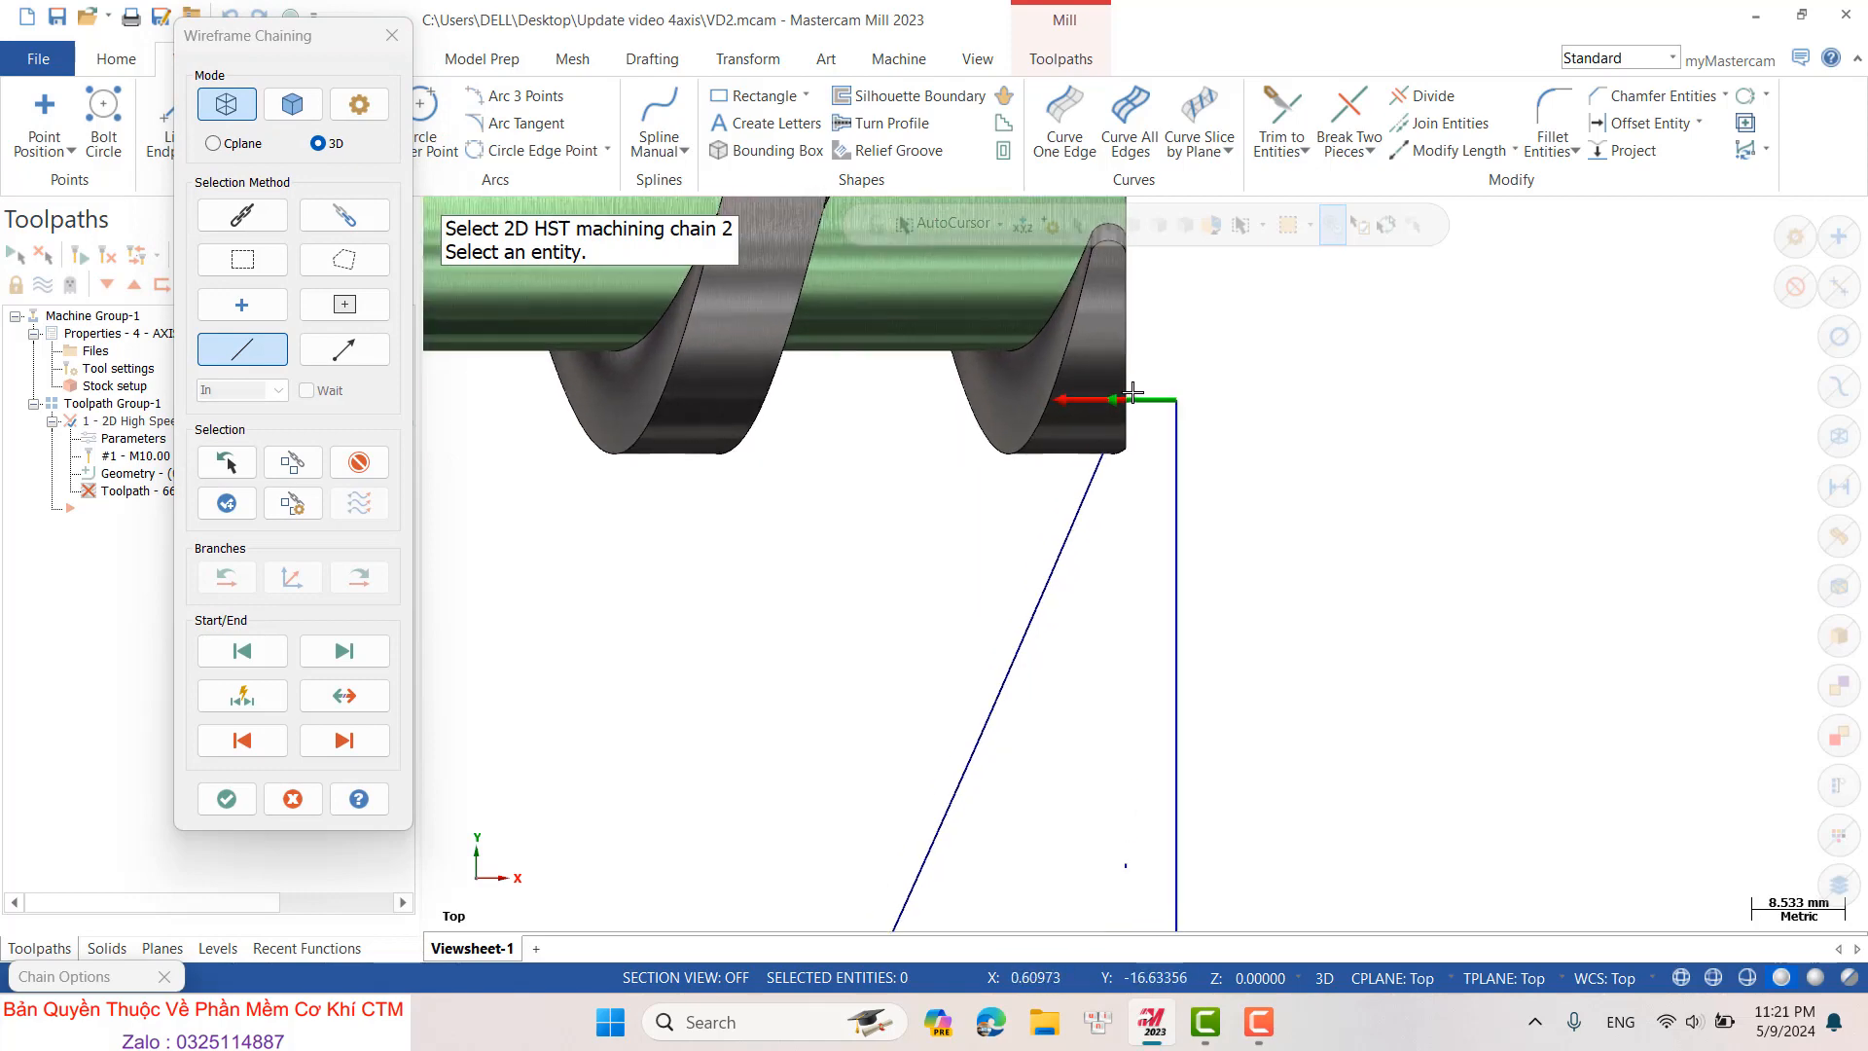
key("Return")
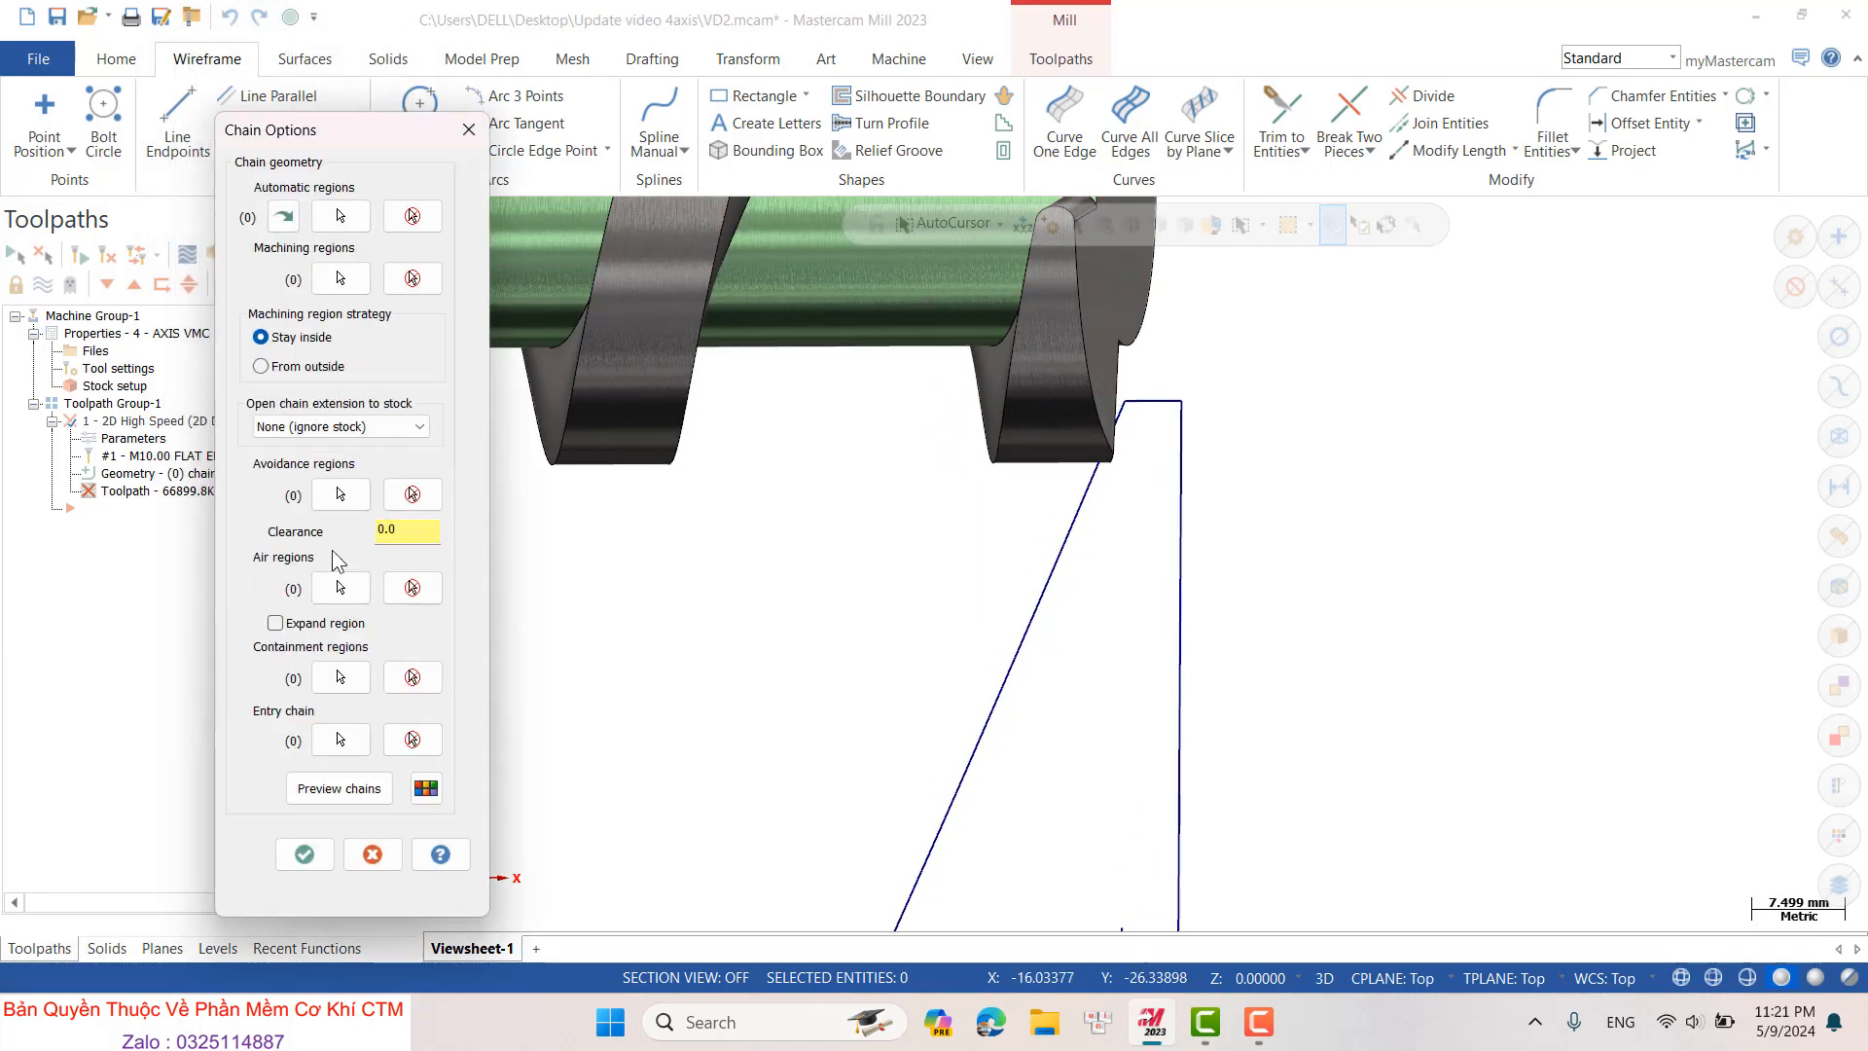
- Set the Dynamic Mill machining region to the full closed chain of the shortened profile and accept the chain options
left_click(317, 284)
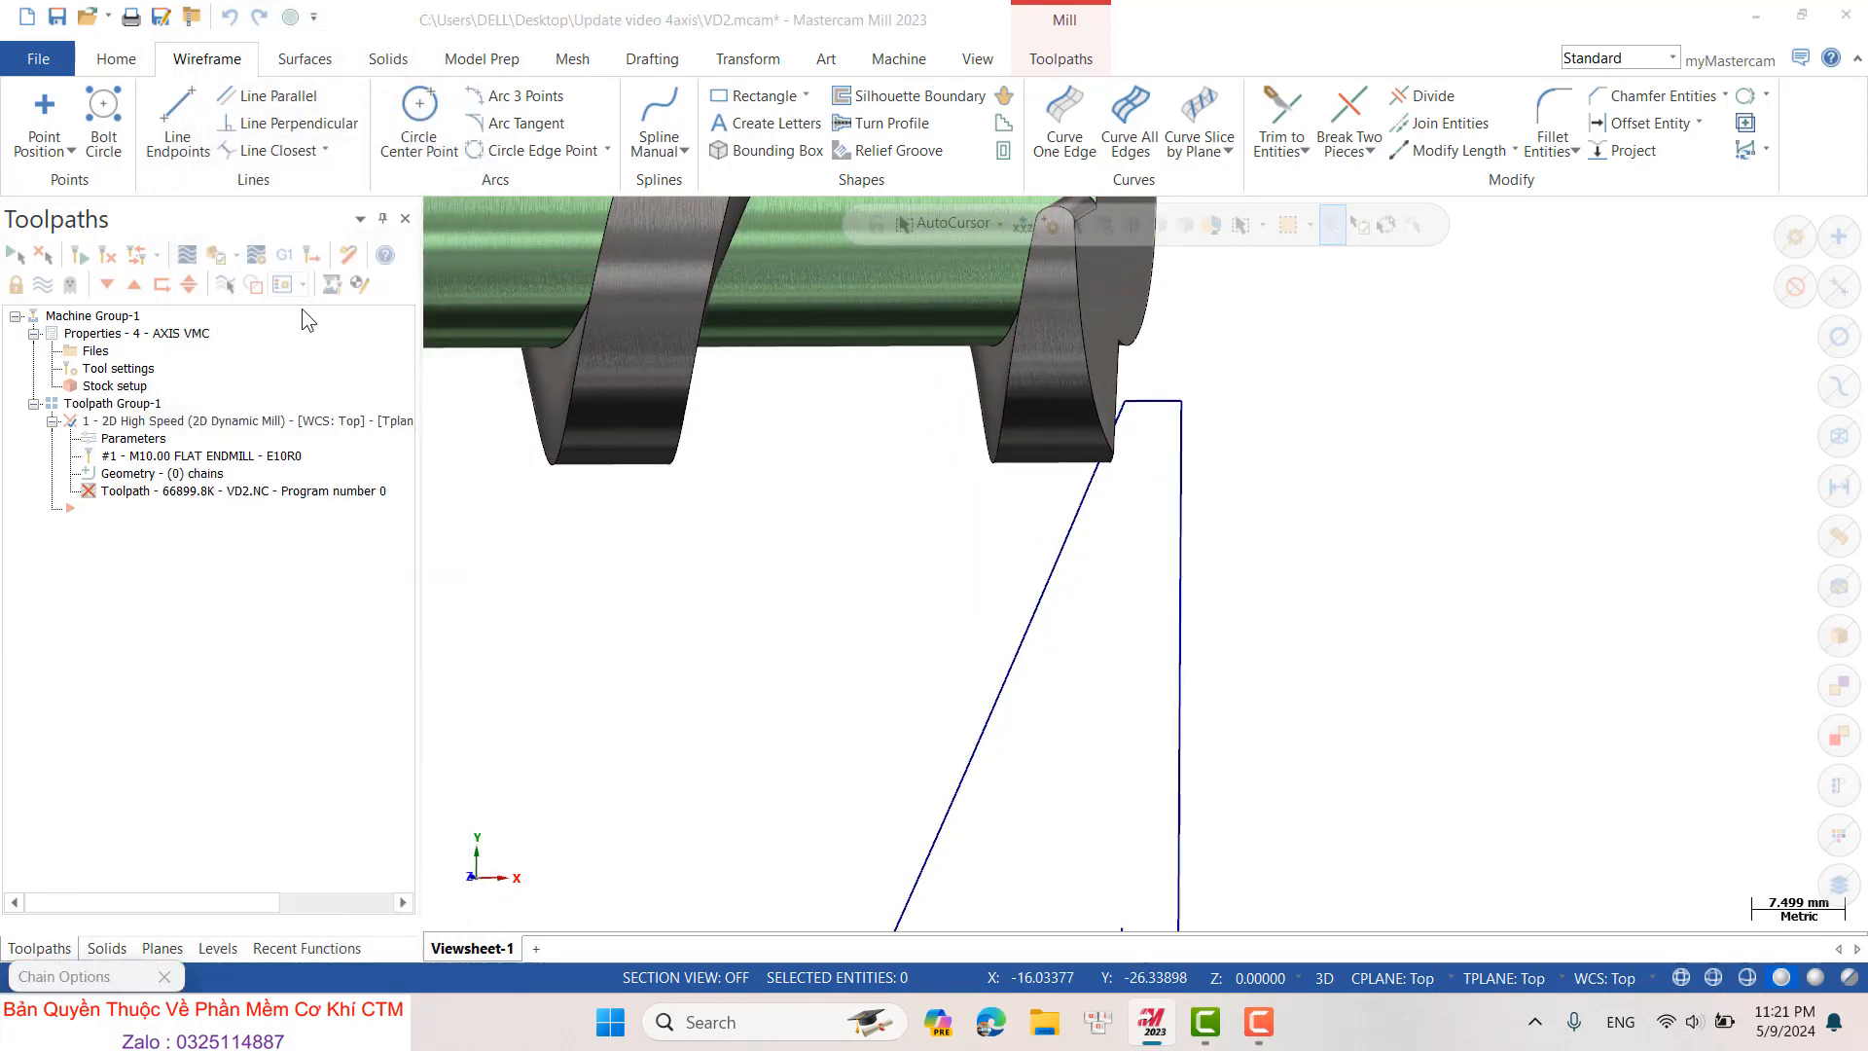
left_click(1149, 394)
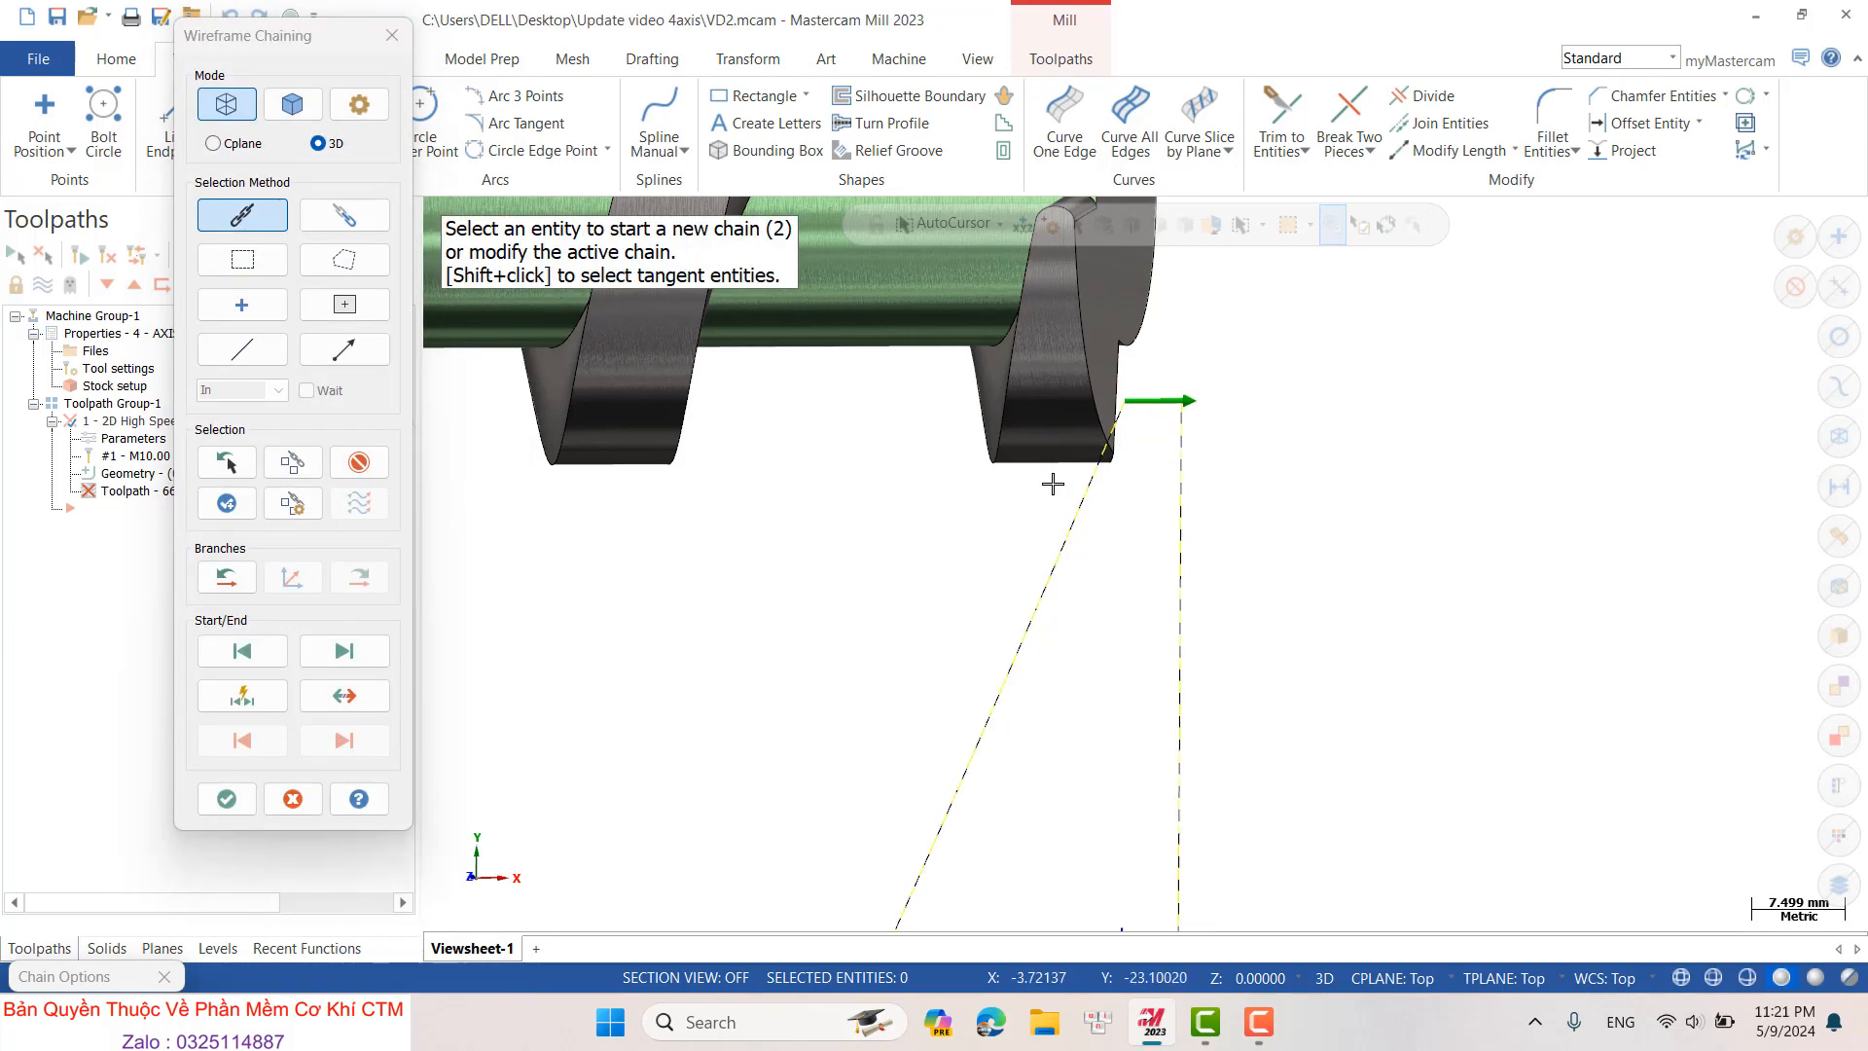
scroll(1051, 480, "down", 2)
left_click(226, 798)
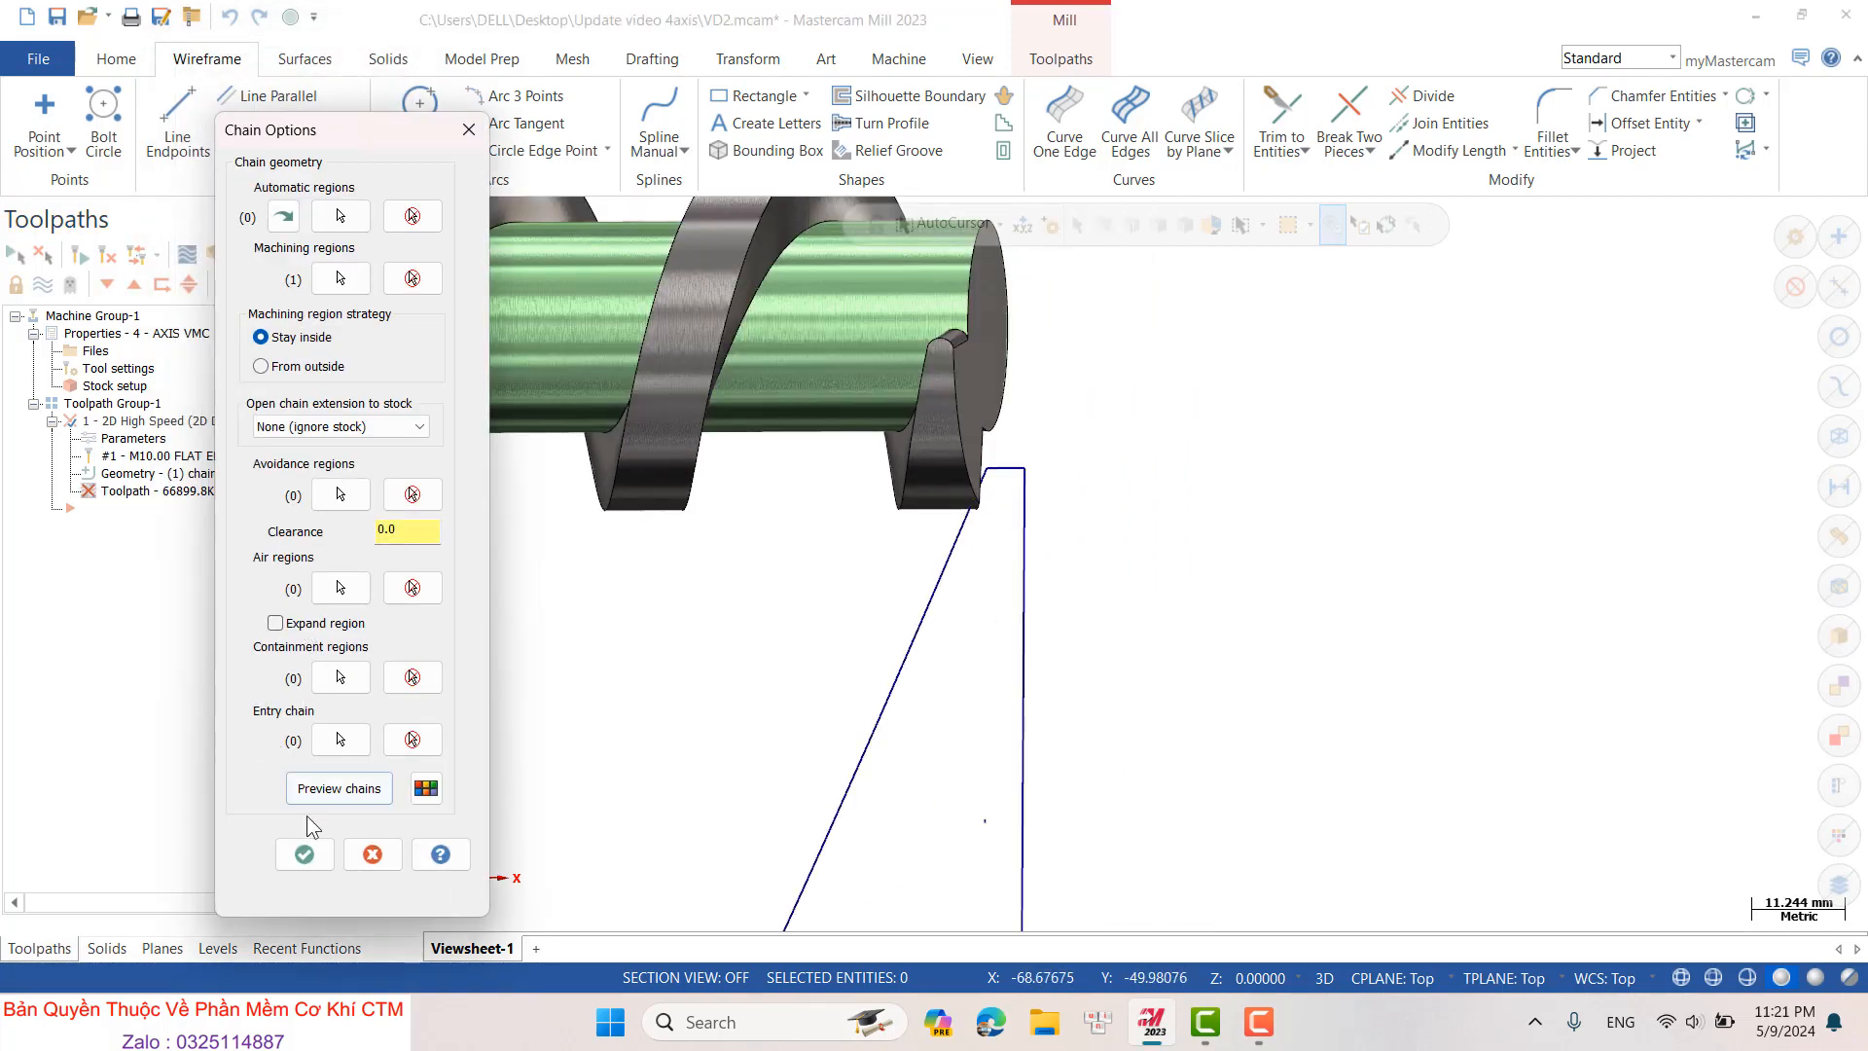
left_click(303, 853)
- Hide level 2, Curve, with the screw shown in an angled 3D view
middle_click_drag(980, 559, 938, 515)
scroll(983, 462, "down", 2)
scroll(1133, 566, "down", 2)
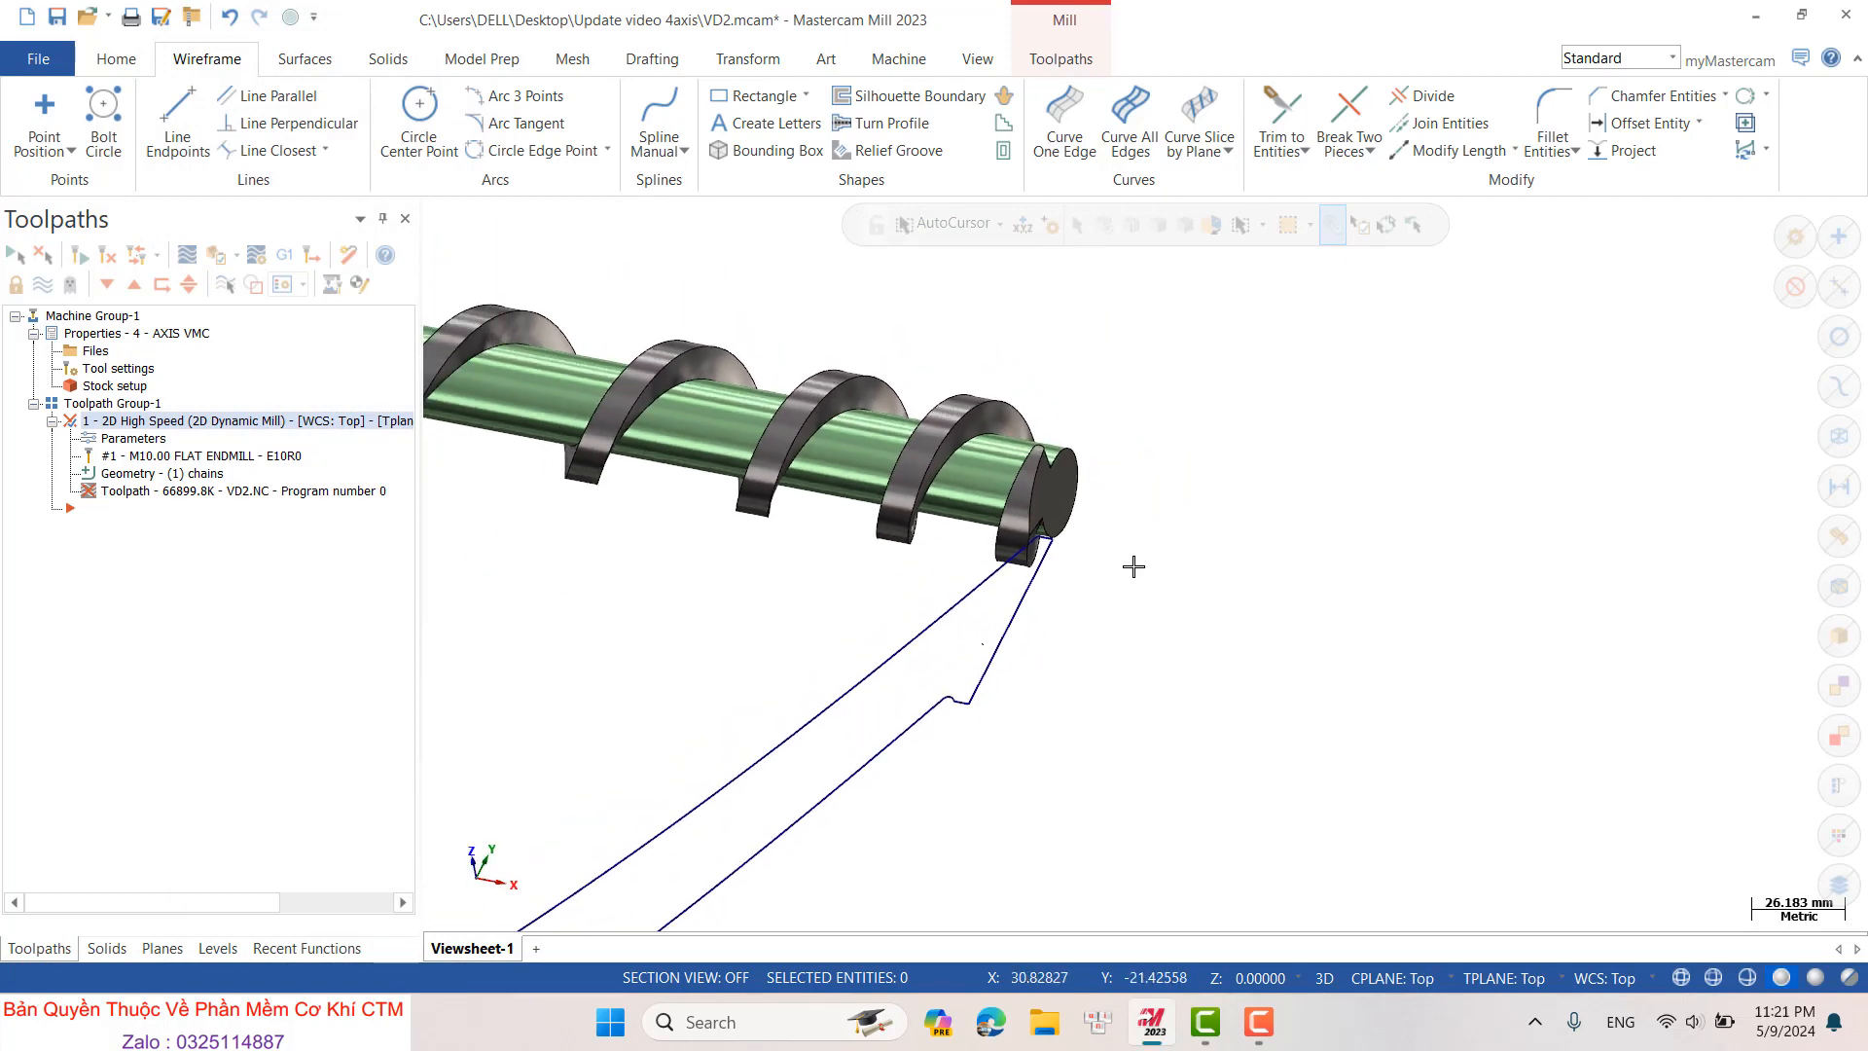
left_click(207, 948)
left_click(92, 326)
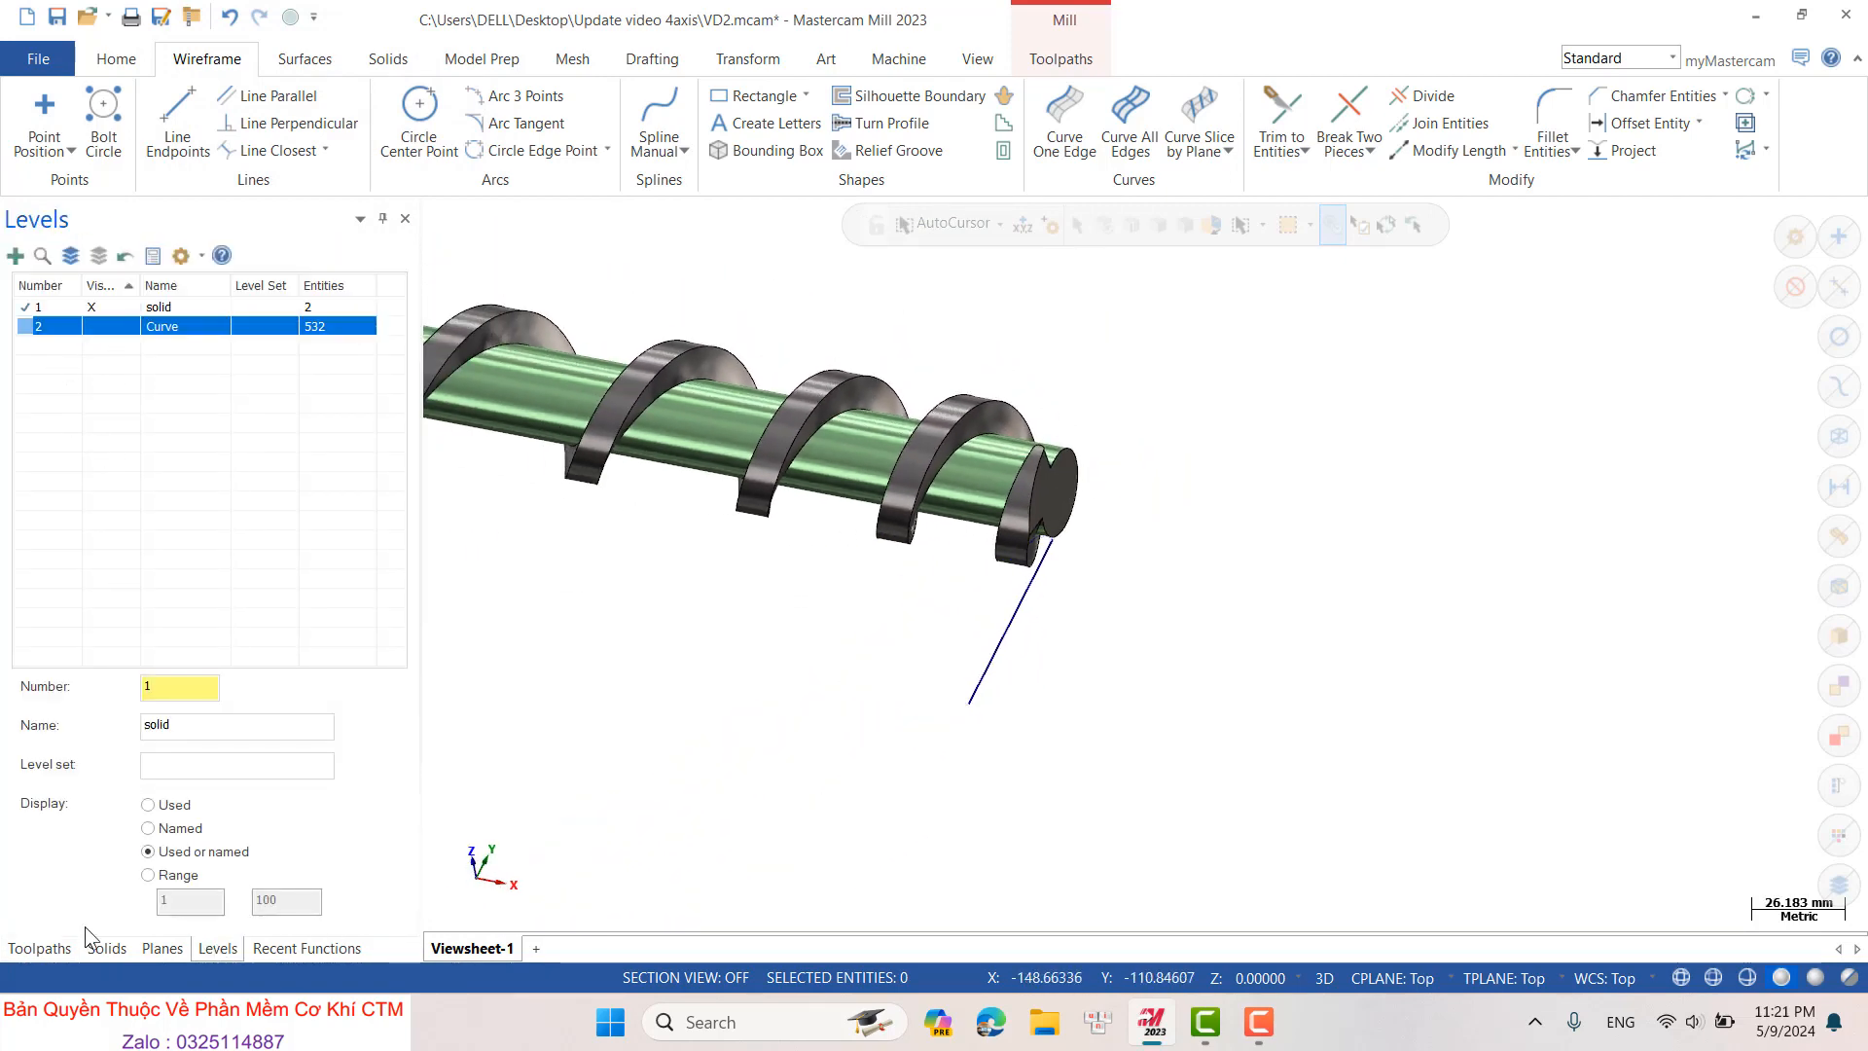
- Regenerate the Dynamic Mill toolpath with the new chain and check its calculation in the Multi-Threading Manager
left_click(39, 949)
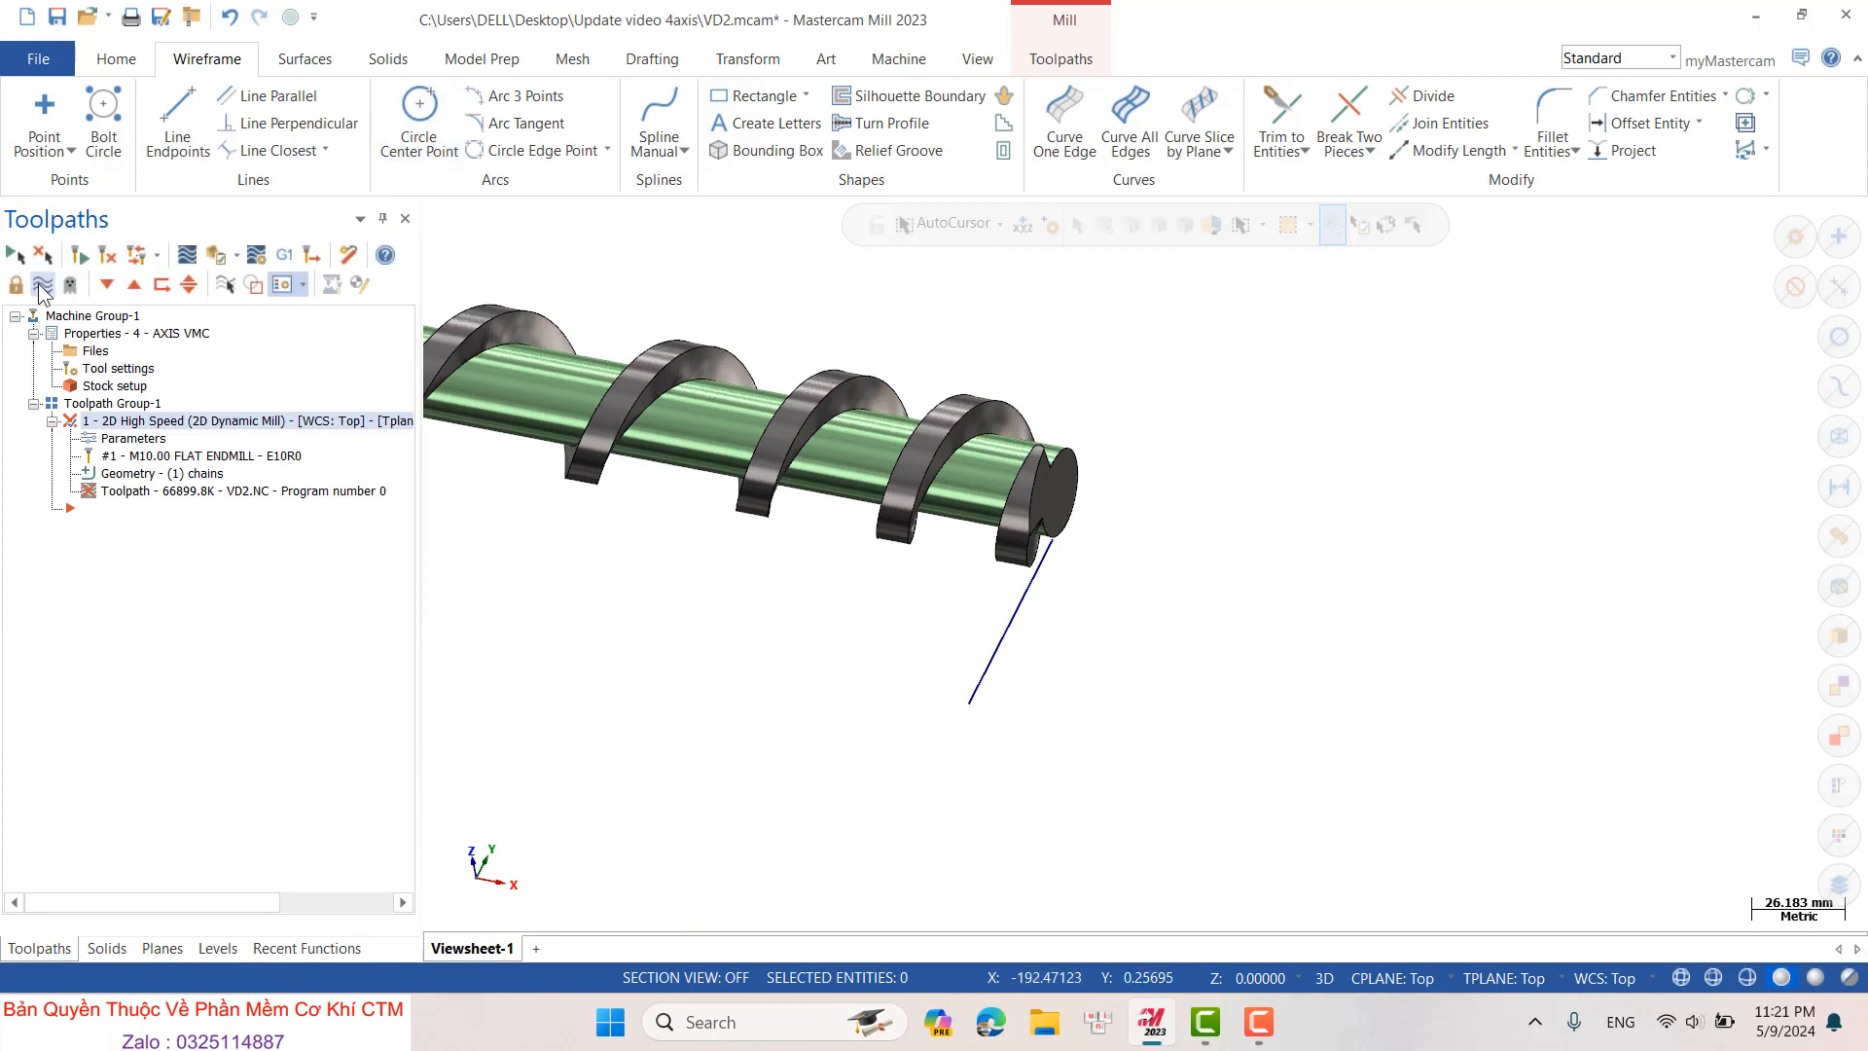
left_click(107, 255)
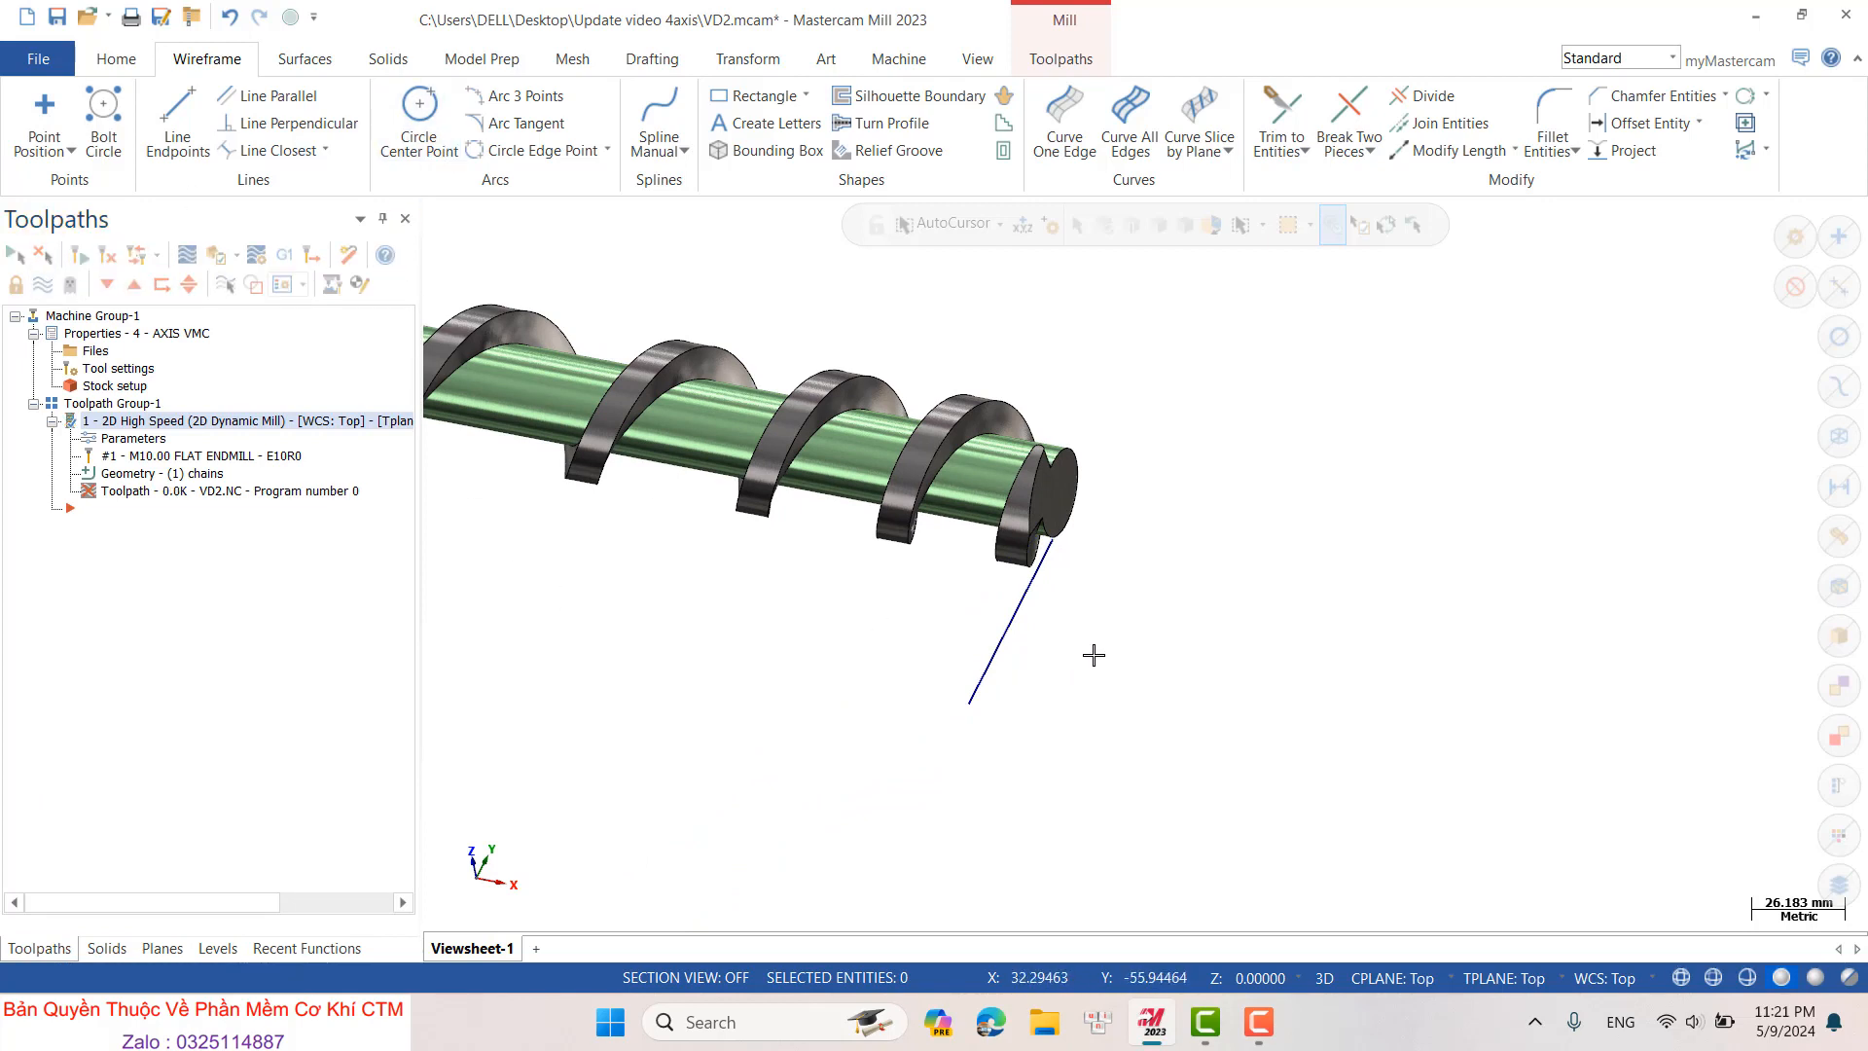
scroll(747, 605, "up", 1)
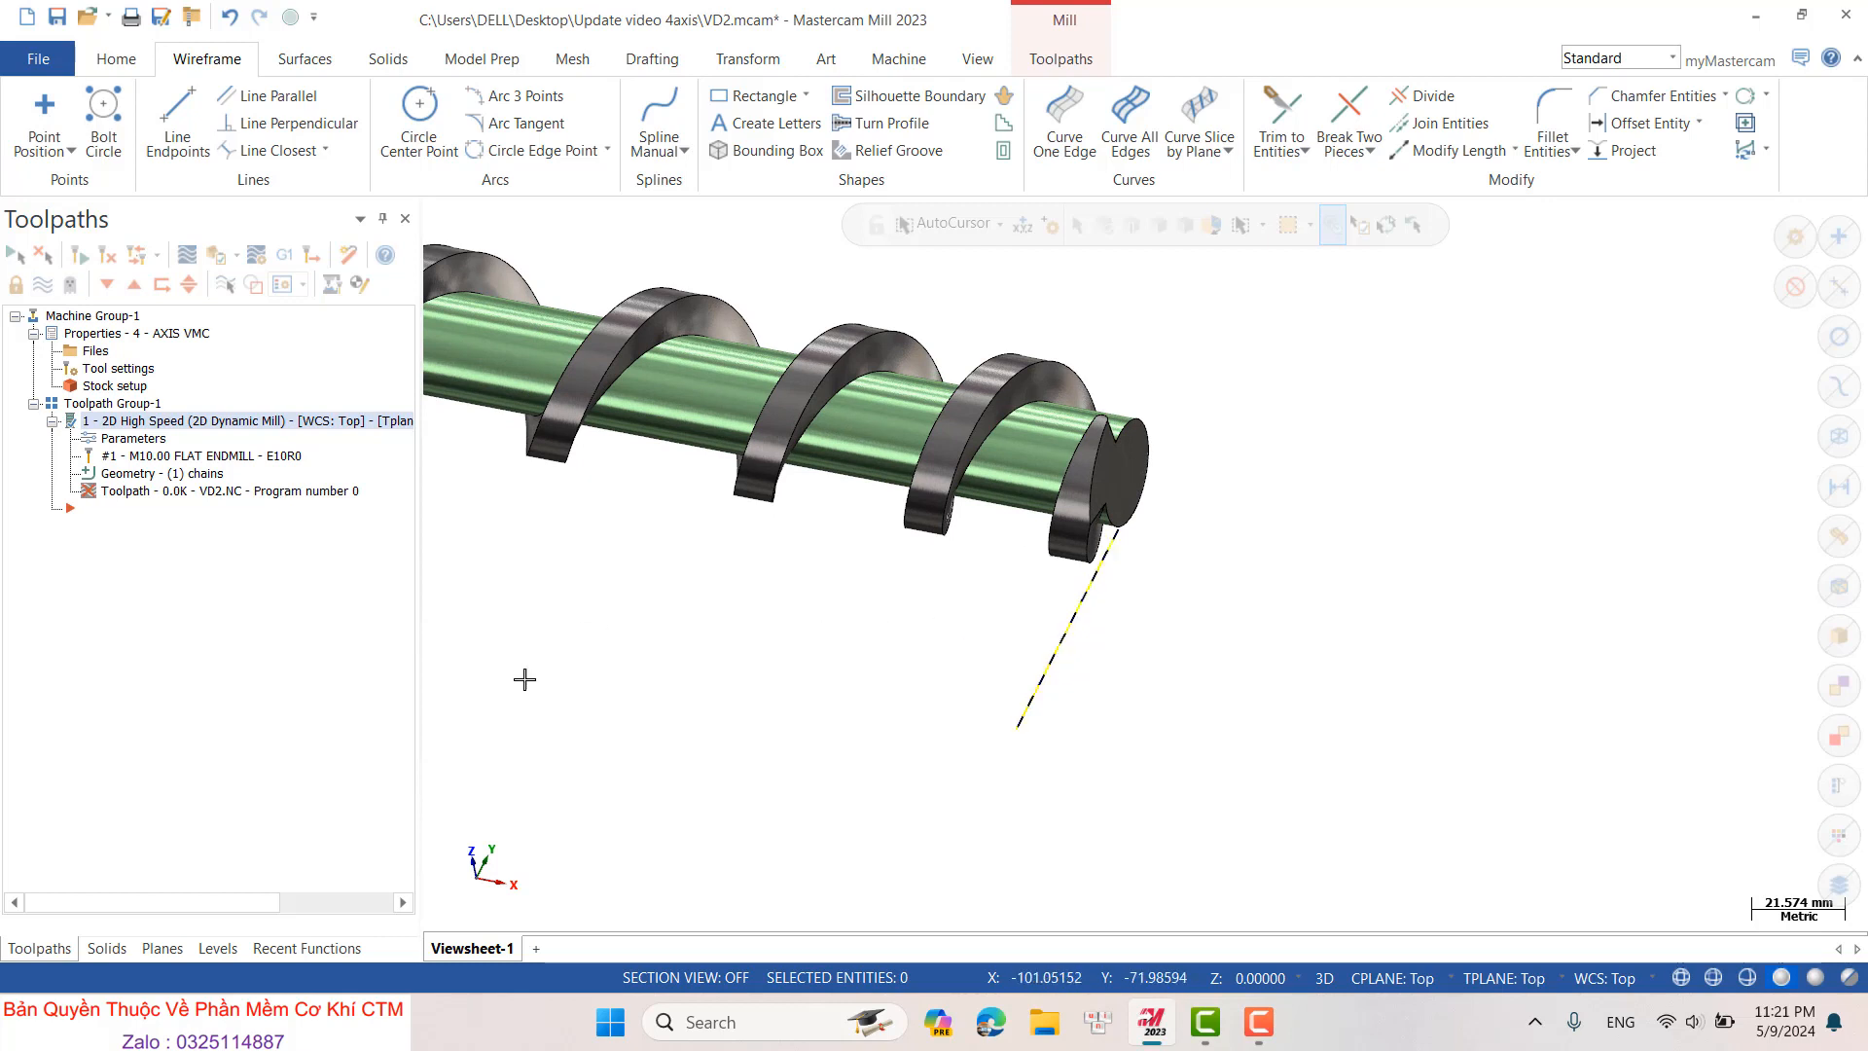
left_click_drag(666, 703, 690, 613)
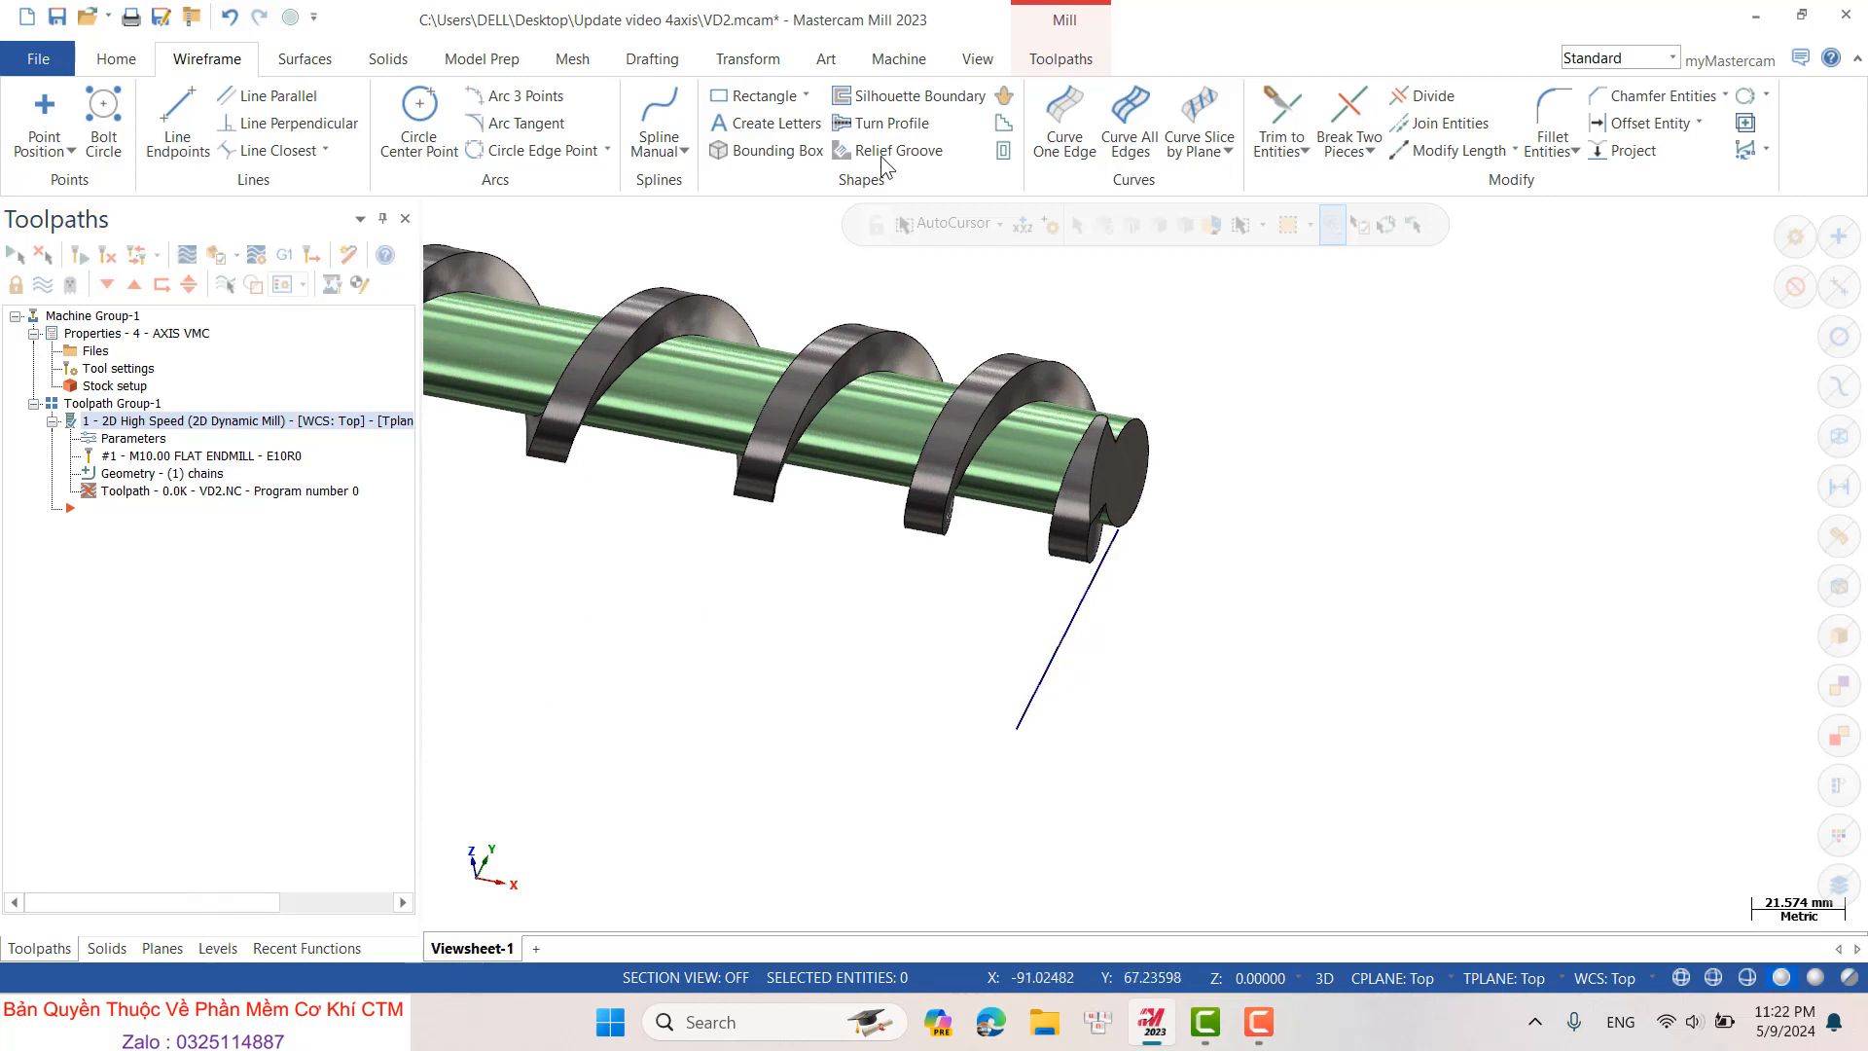
left_click(968, 61)
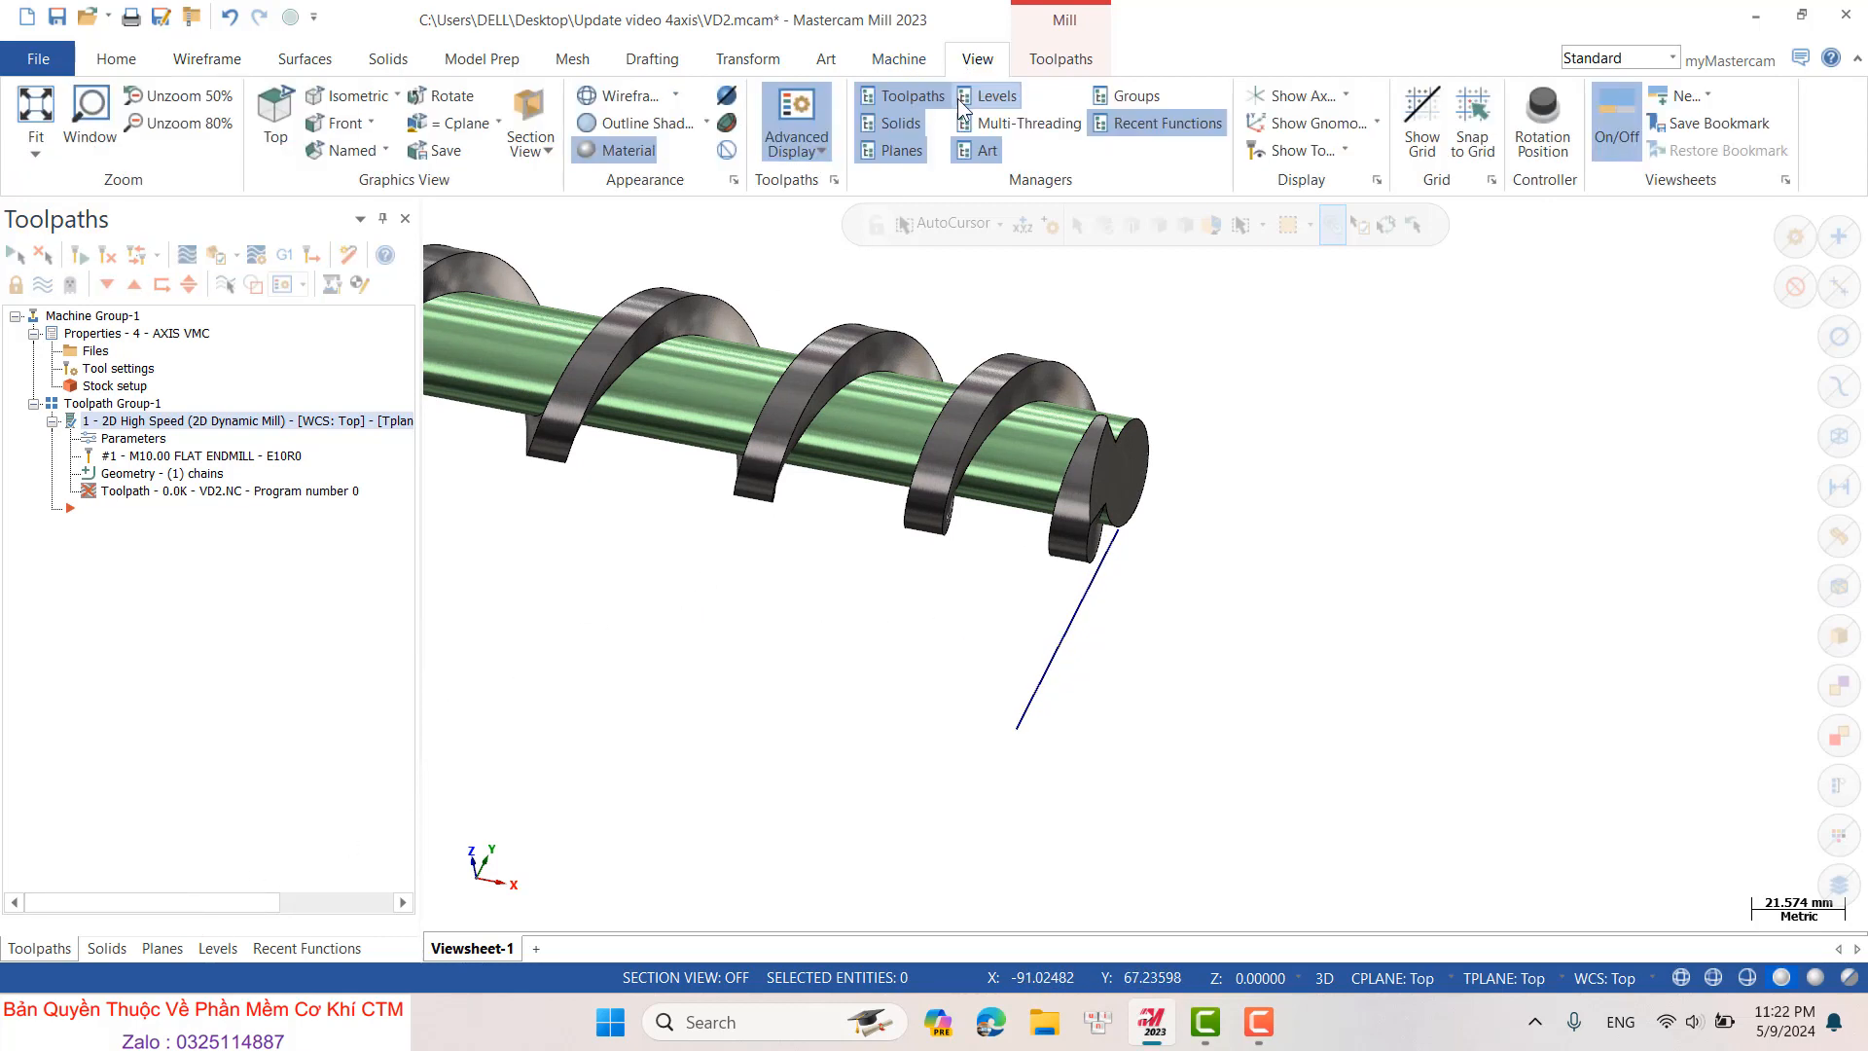
left_click(1019, 122)
left_click(1019, 123)
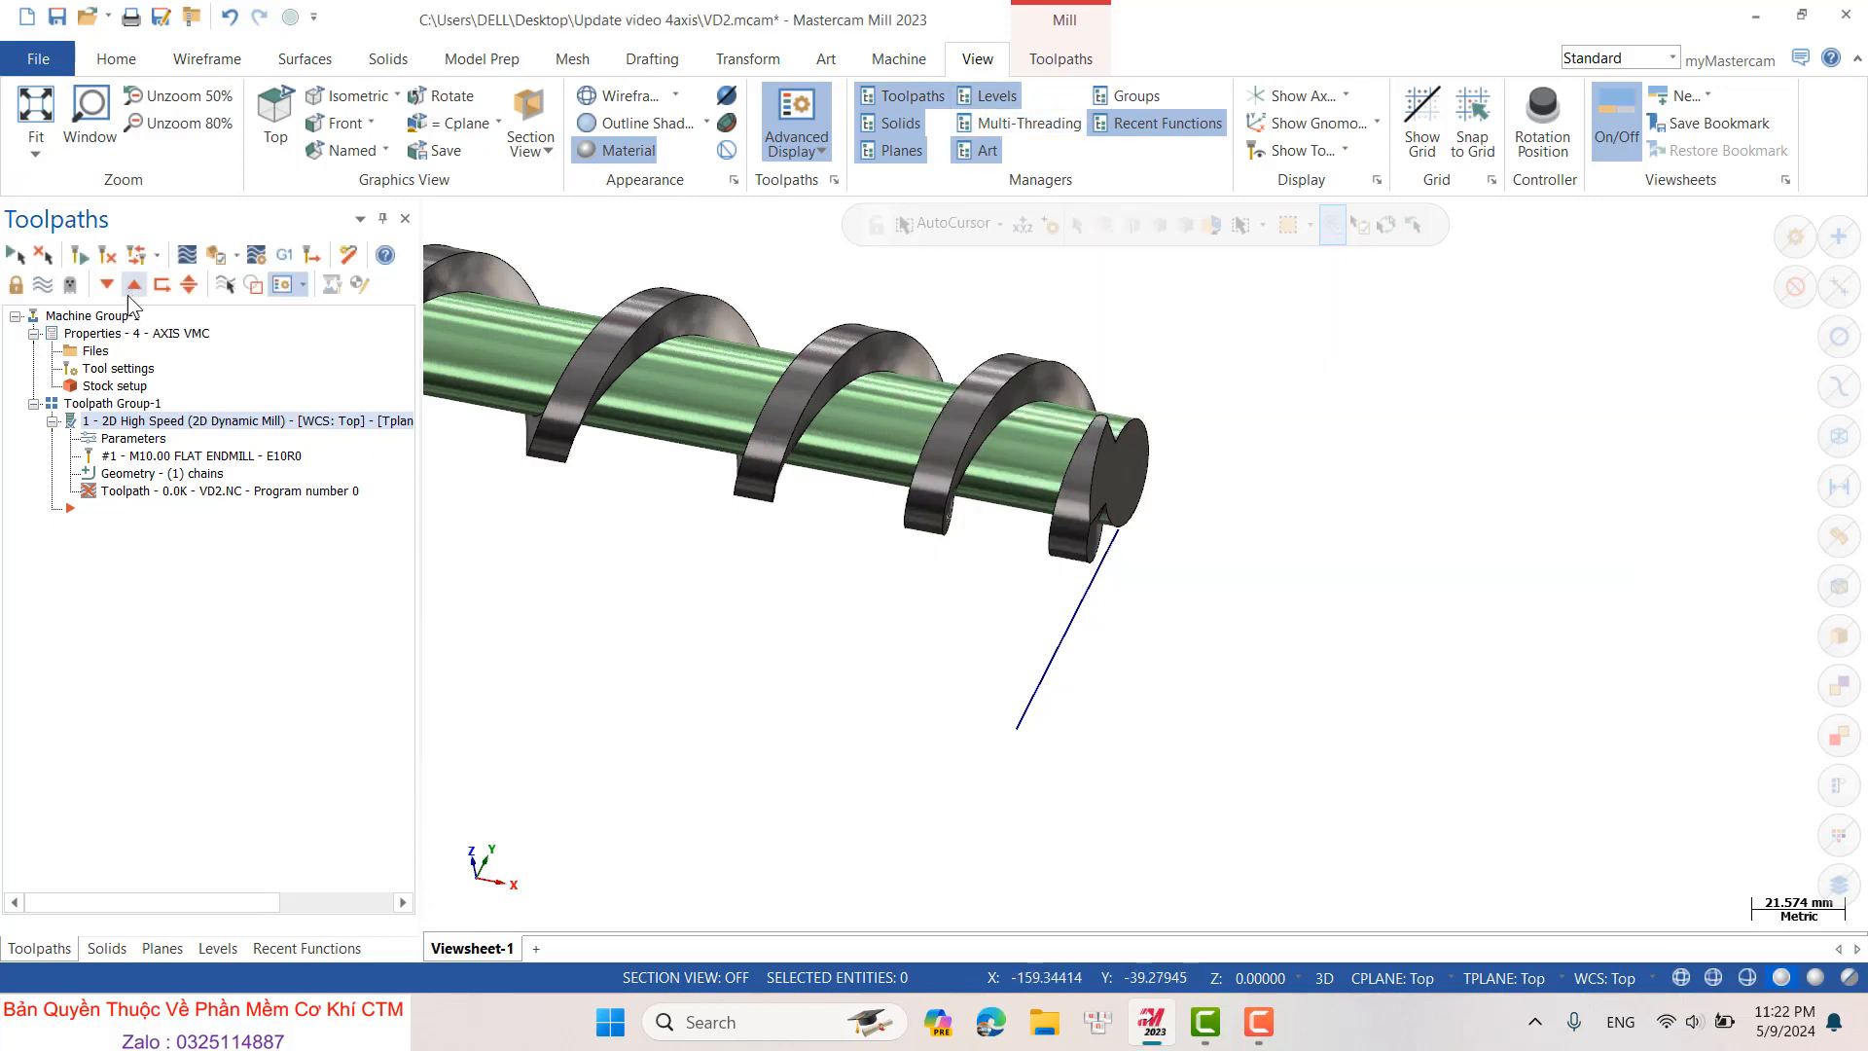
- Show level 2, Curve, and make it the active level
left_click(217, 947)
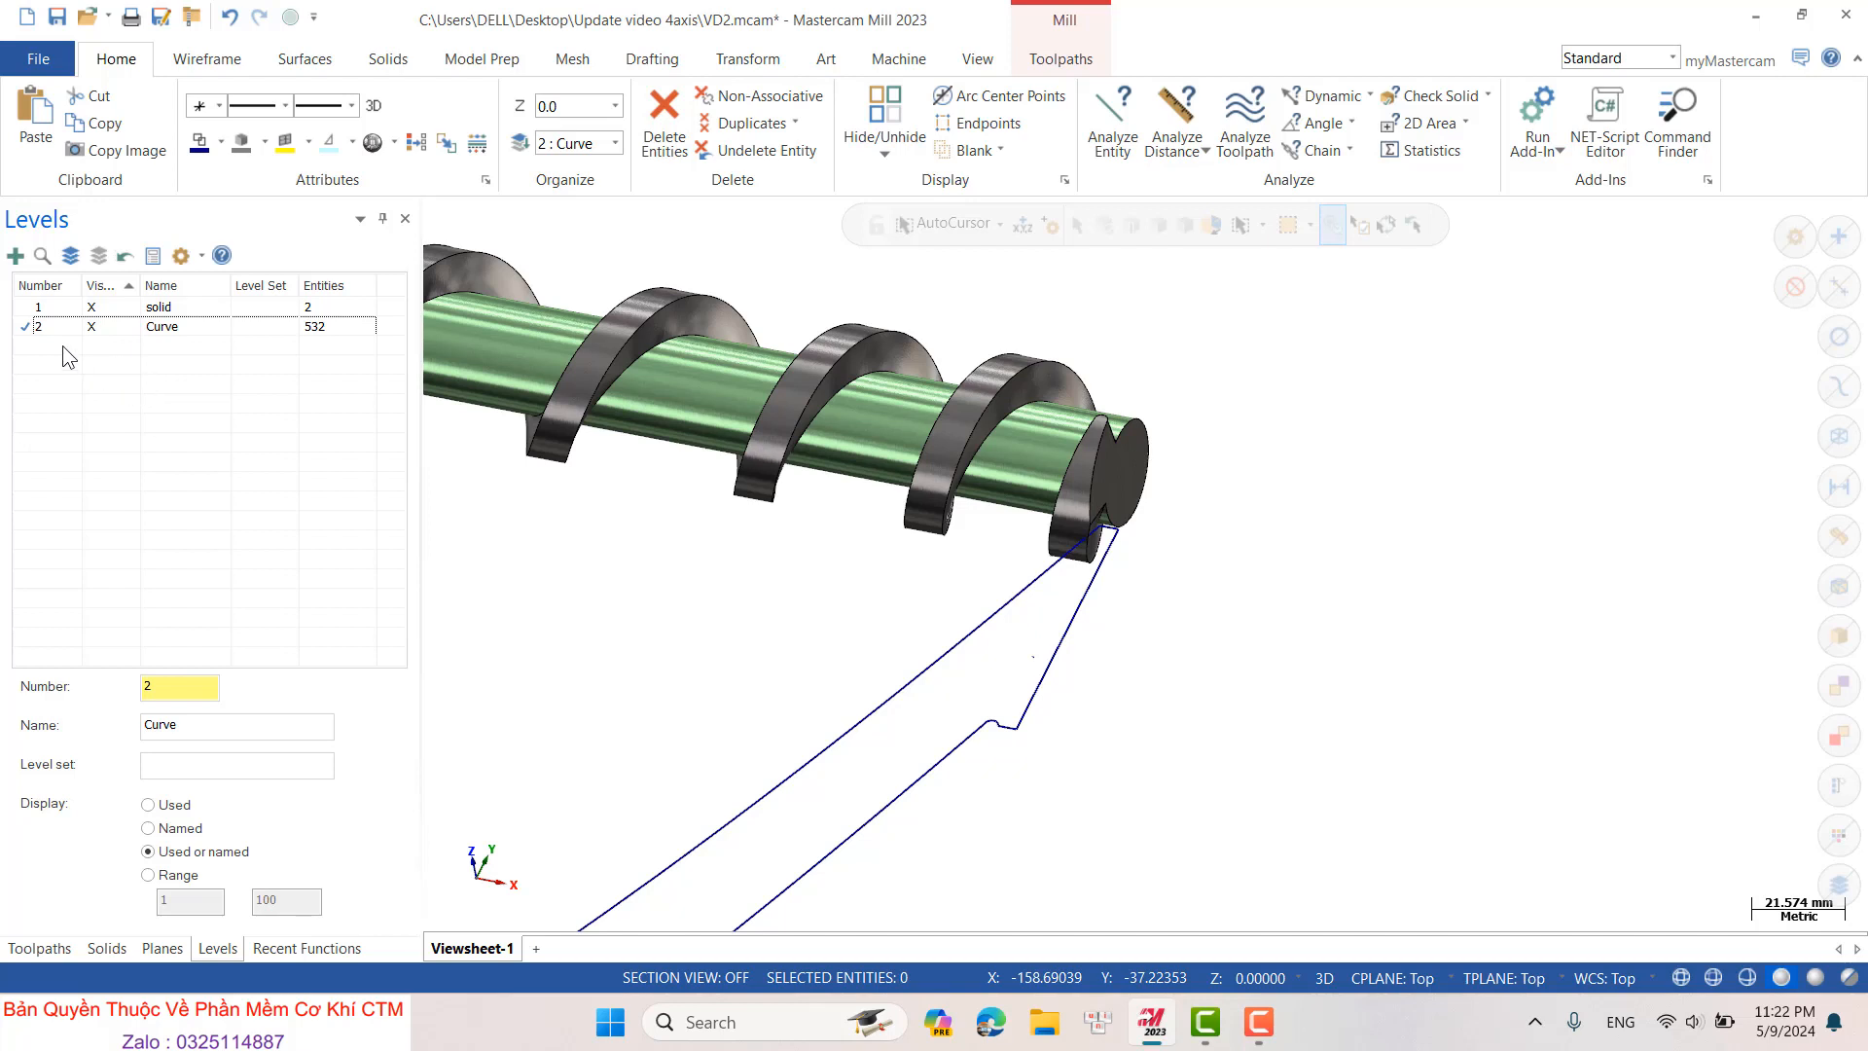
left_click(23, 309)
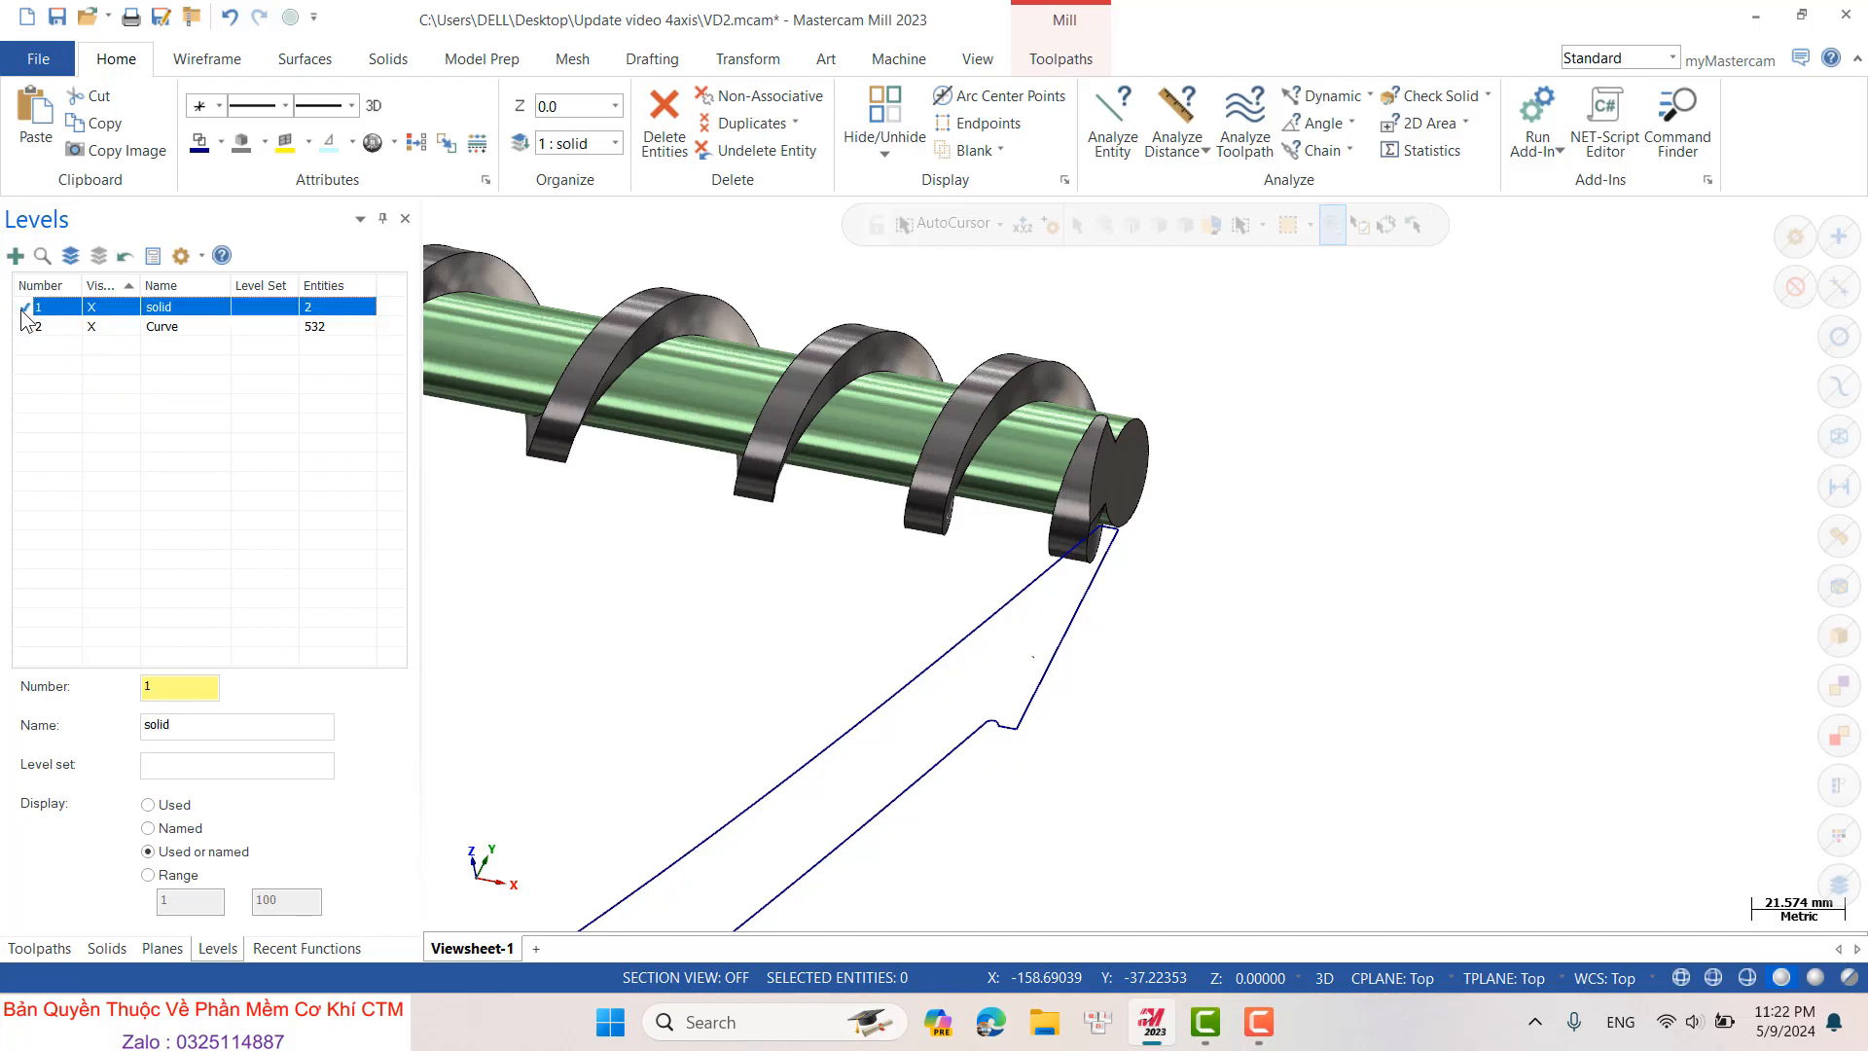
left_click(101, 327)
left_click(101, 327)
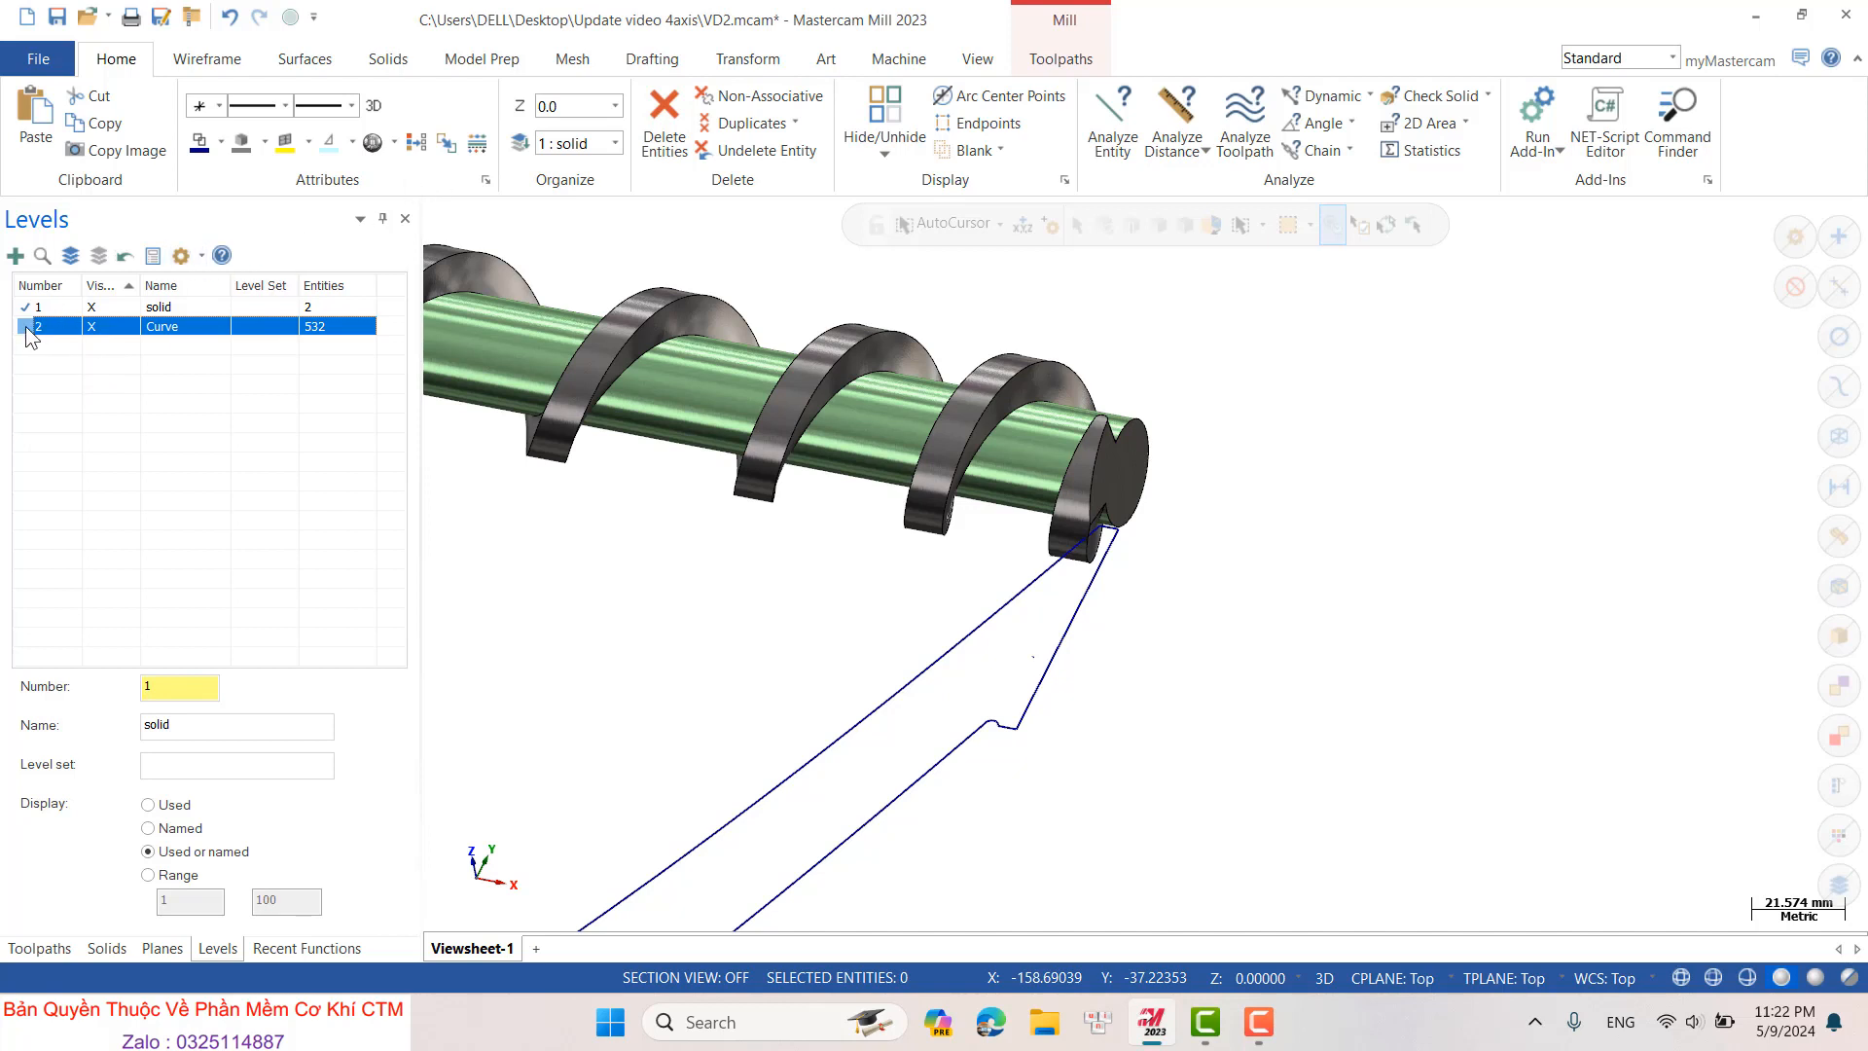
left_click(92, 327)
- Move the new vertical end line of the profile to the active level 2, Curve
left_click(515, 148)
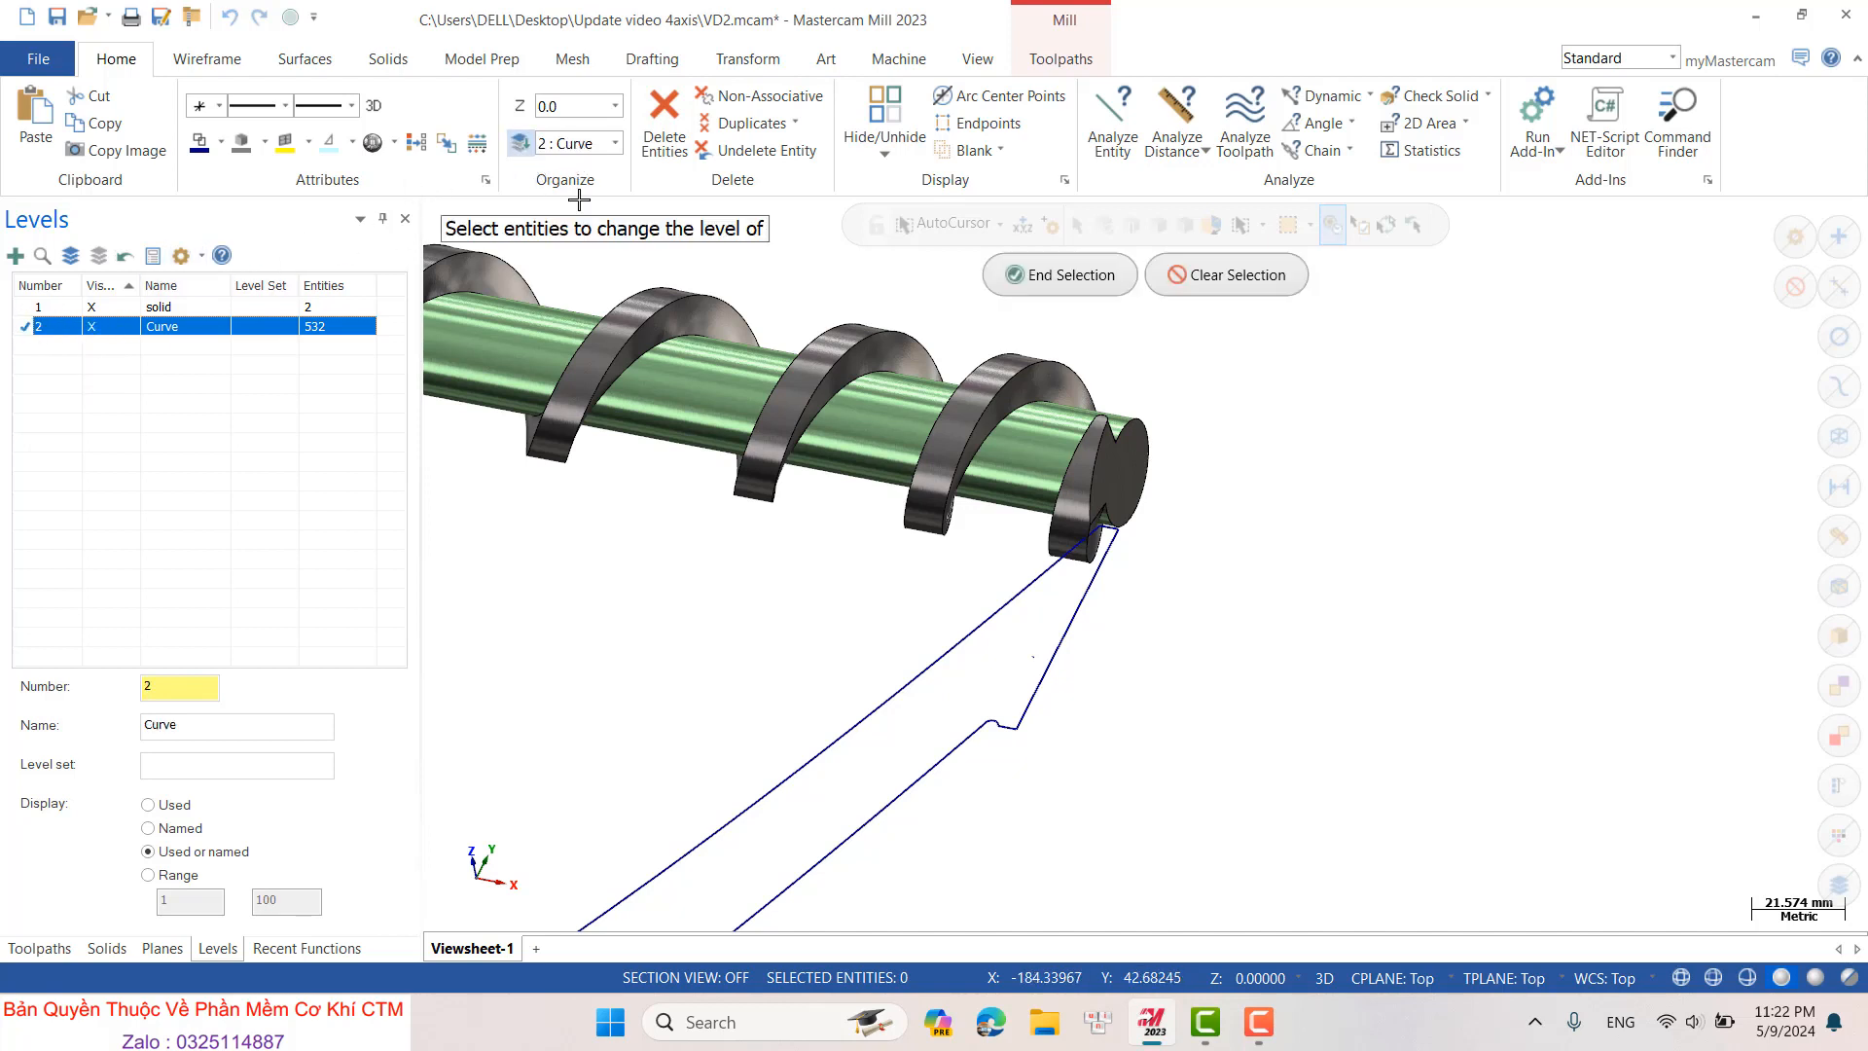
left_click(1073, 619)
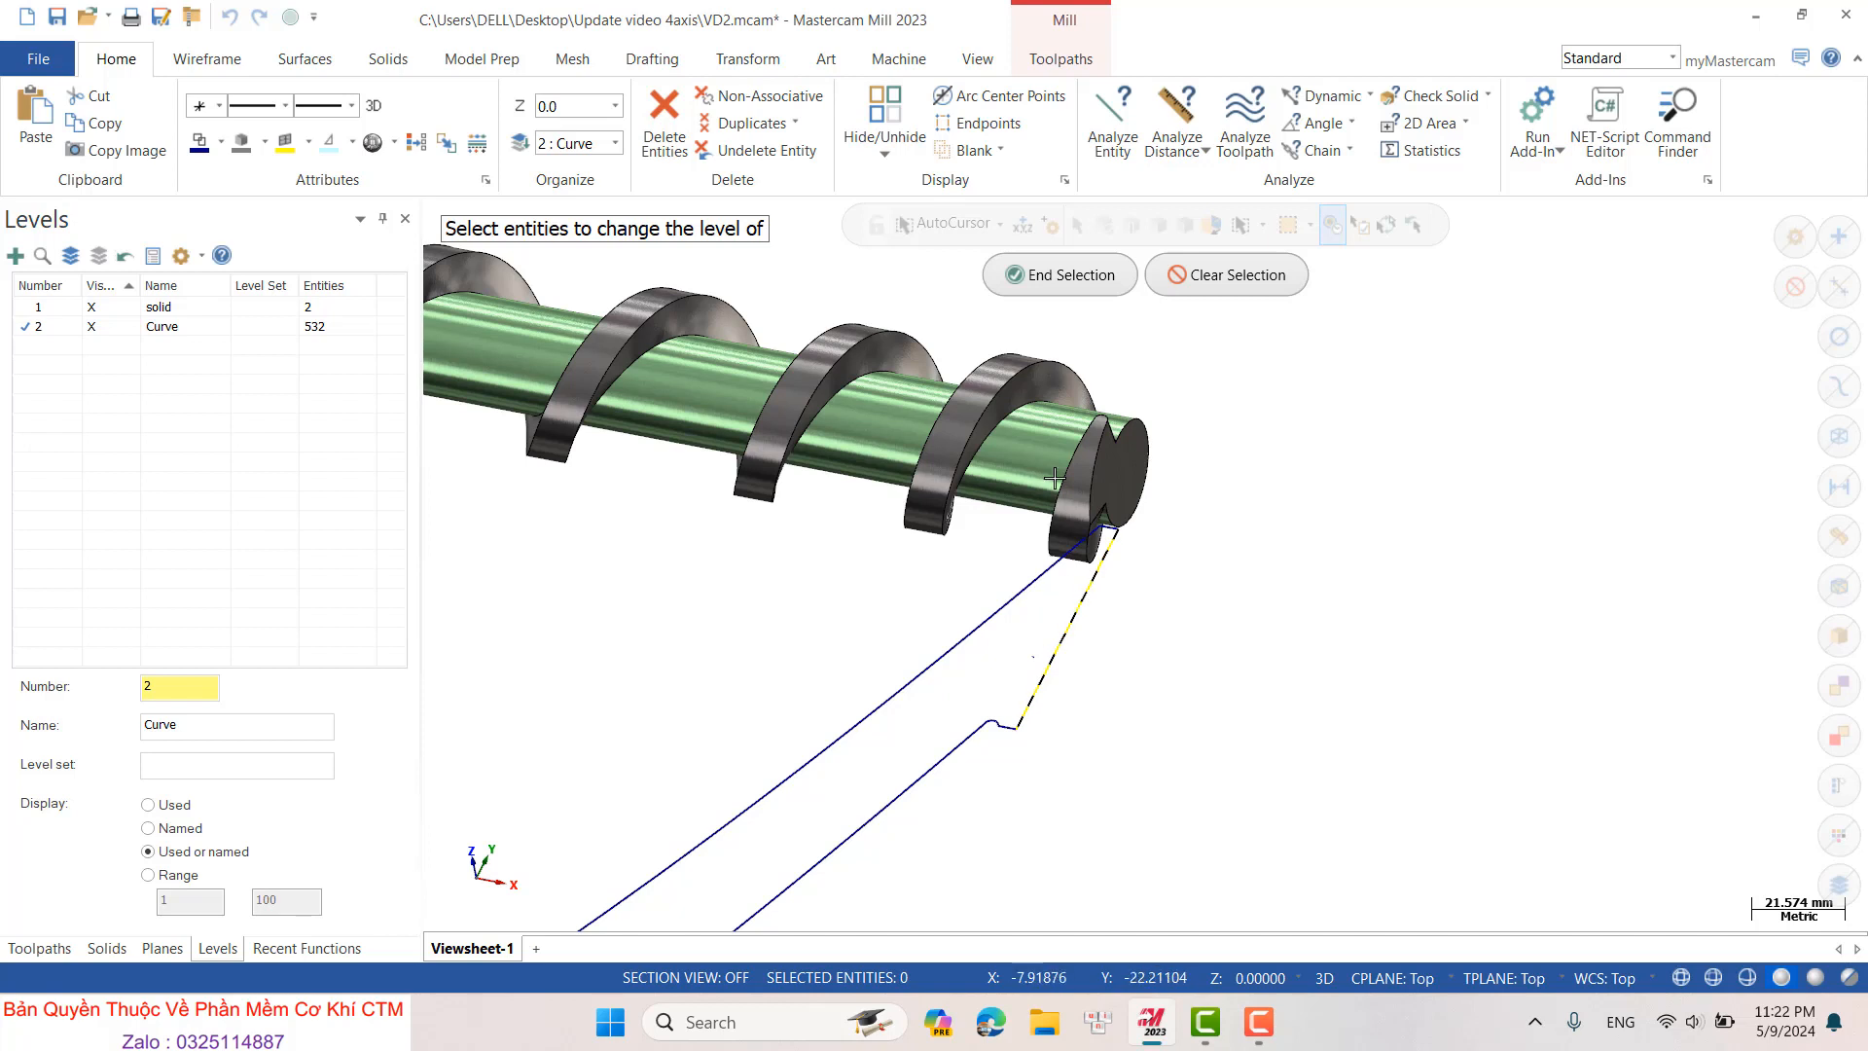
left_click(1059, 274)
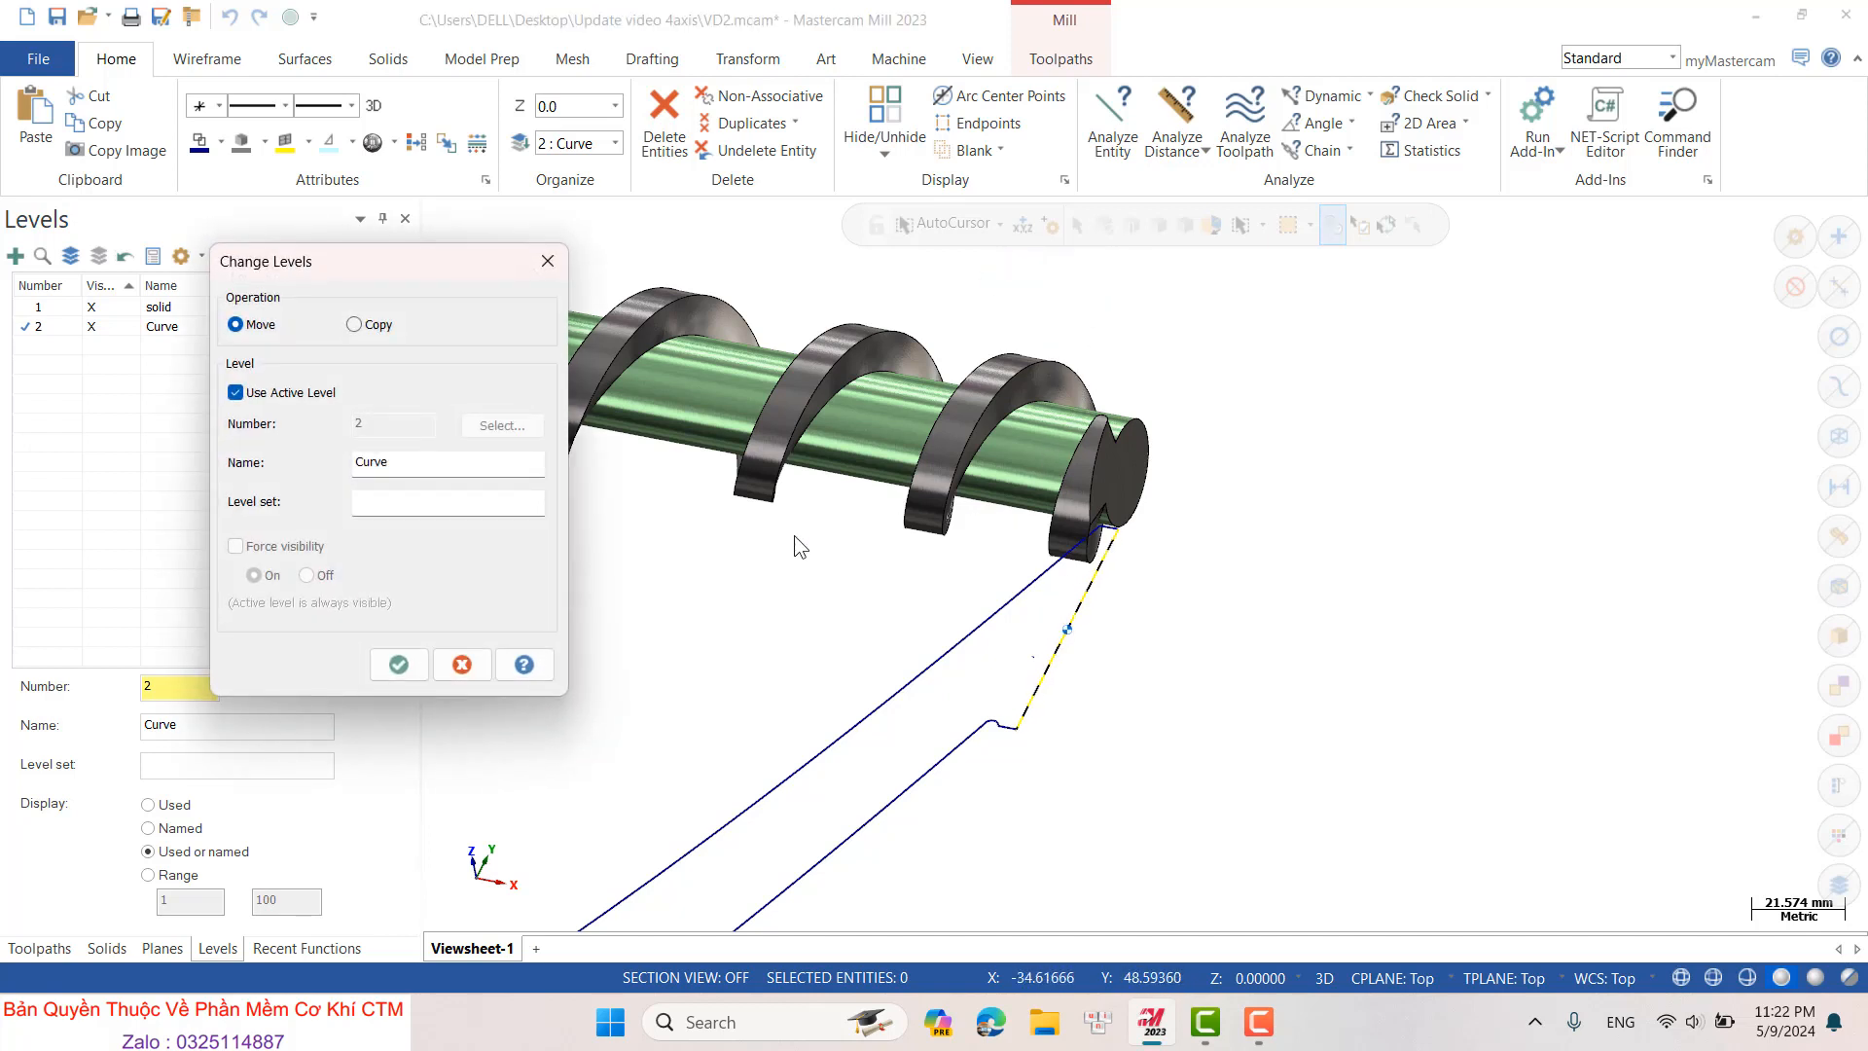
left_click(399, 665)
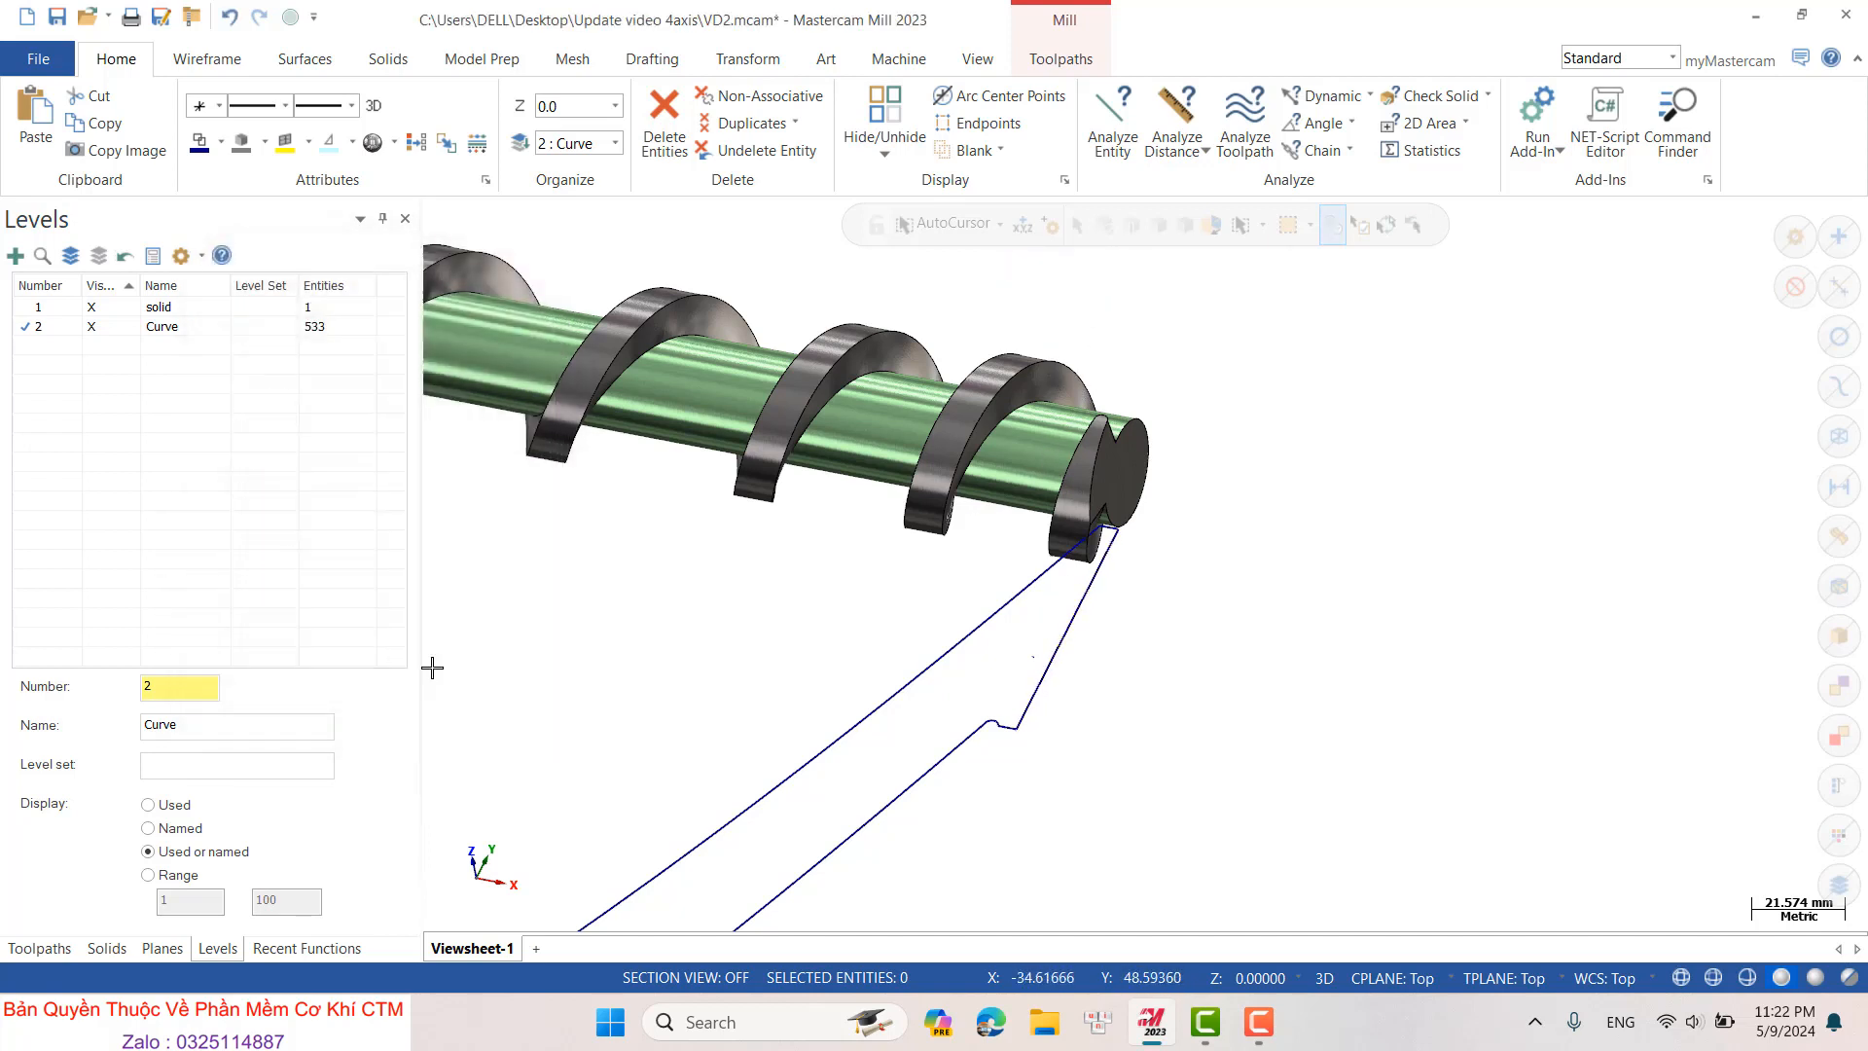
- Check the level assignment by toggling level 1, solid, then make level 1 active and hide level 2, Curve
left_click(34, 308)
left_click(37, 327)
left_click(105, 308)
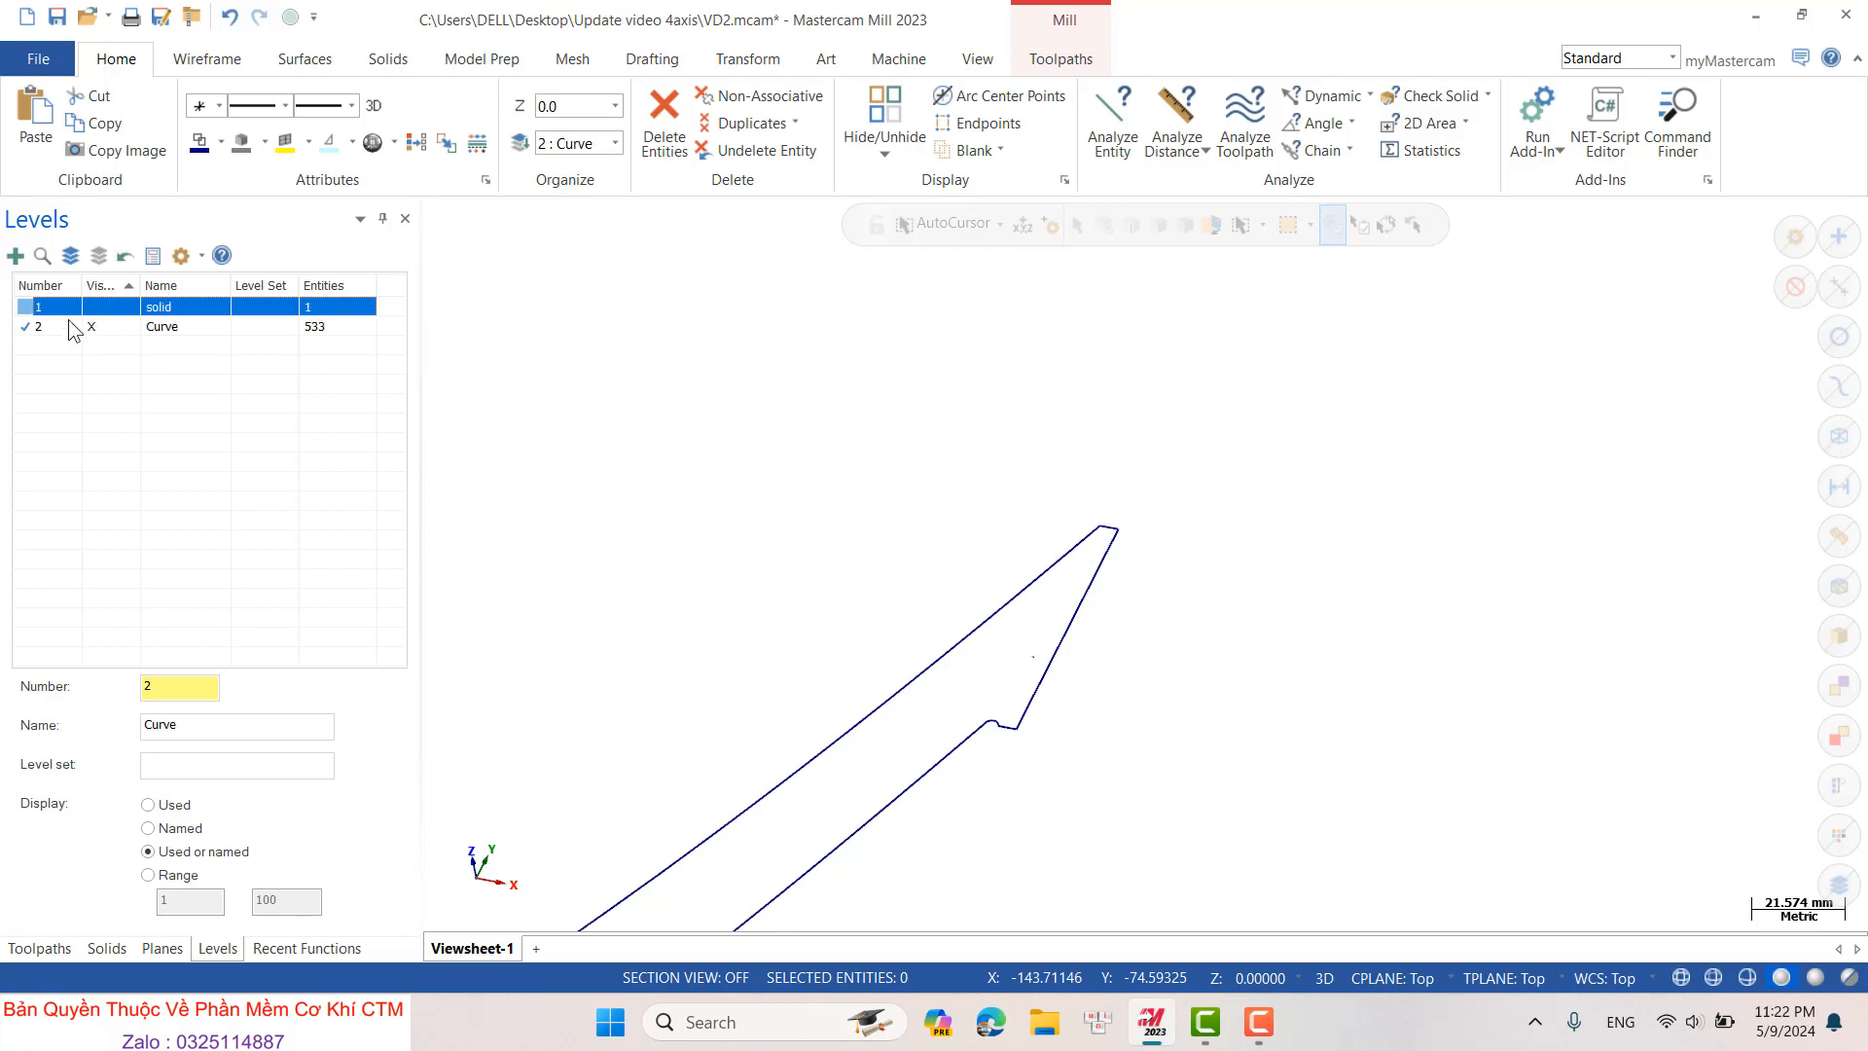
left_click(93, 308)
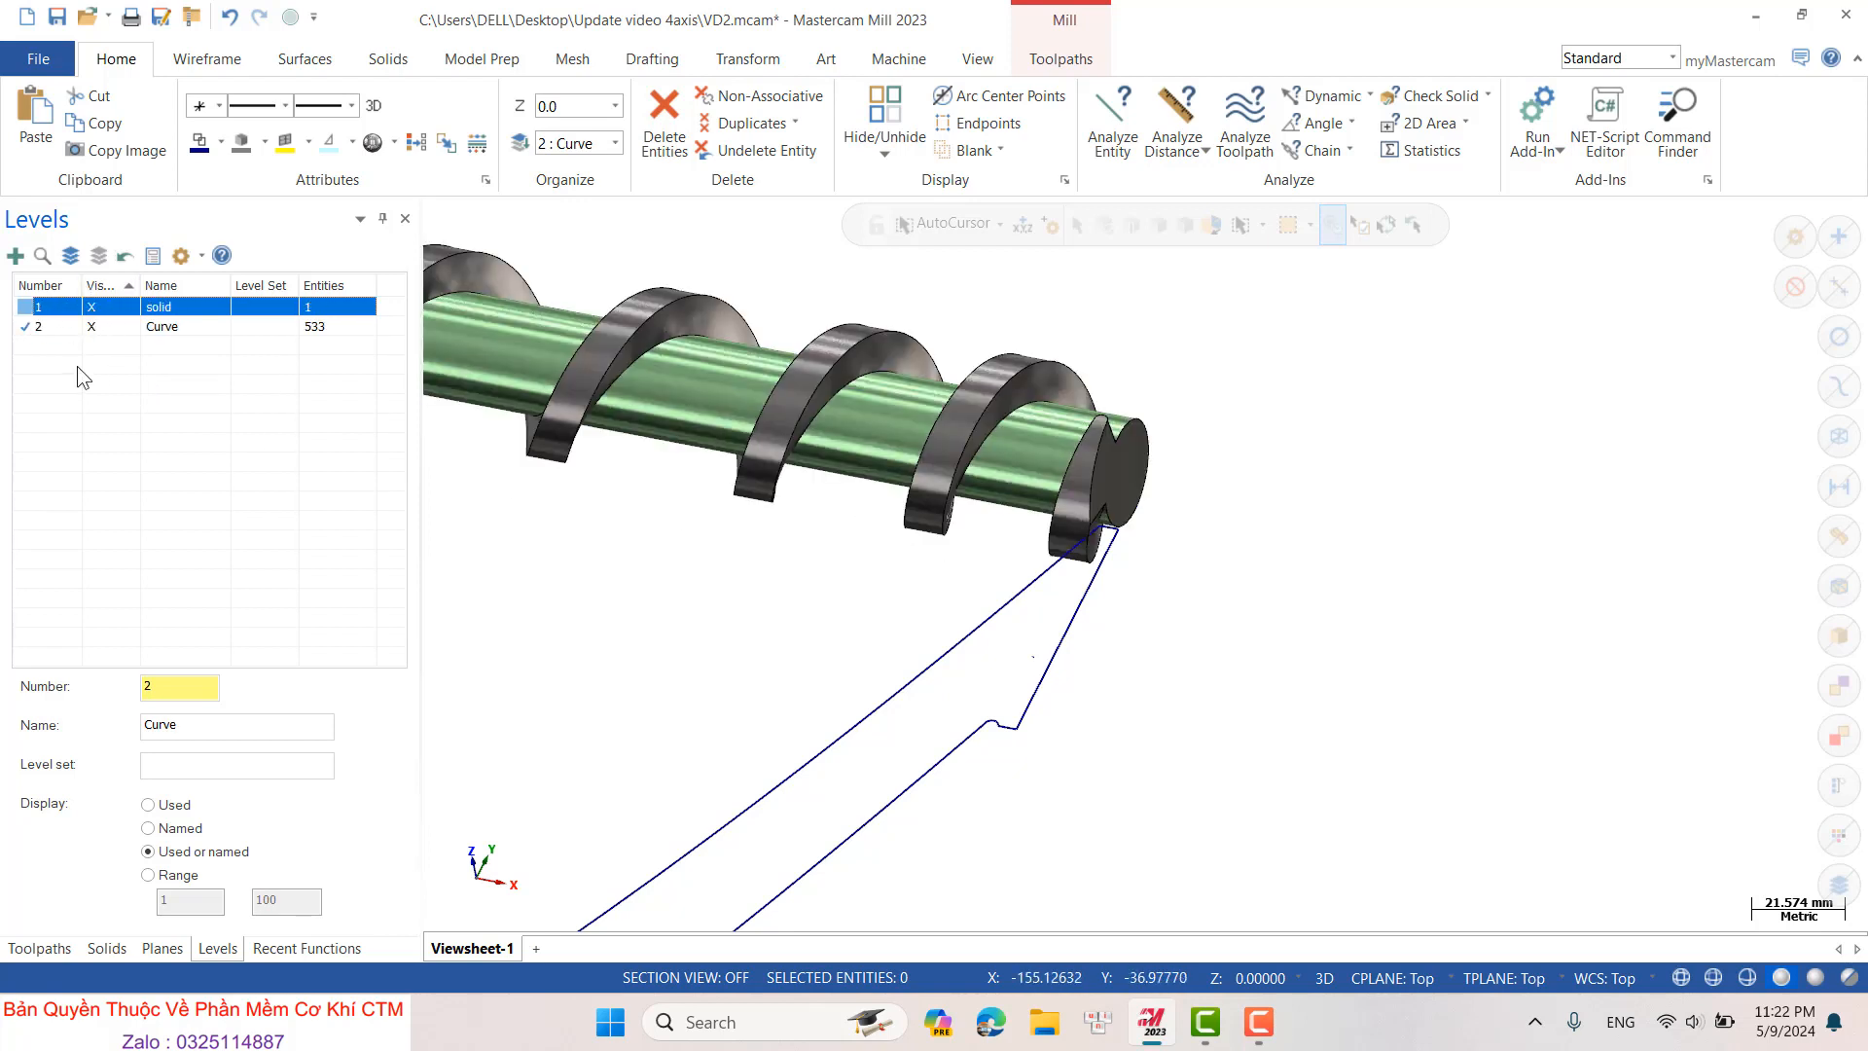
left_click(34, 308)
left_click(95, 326)
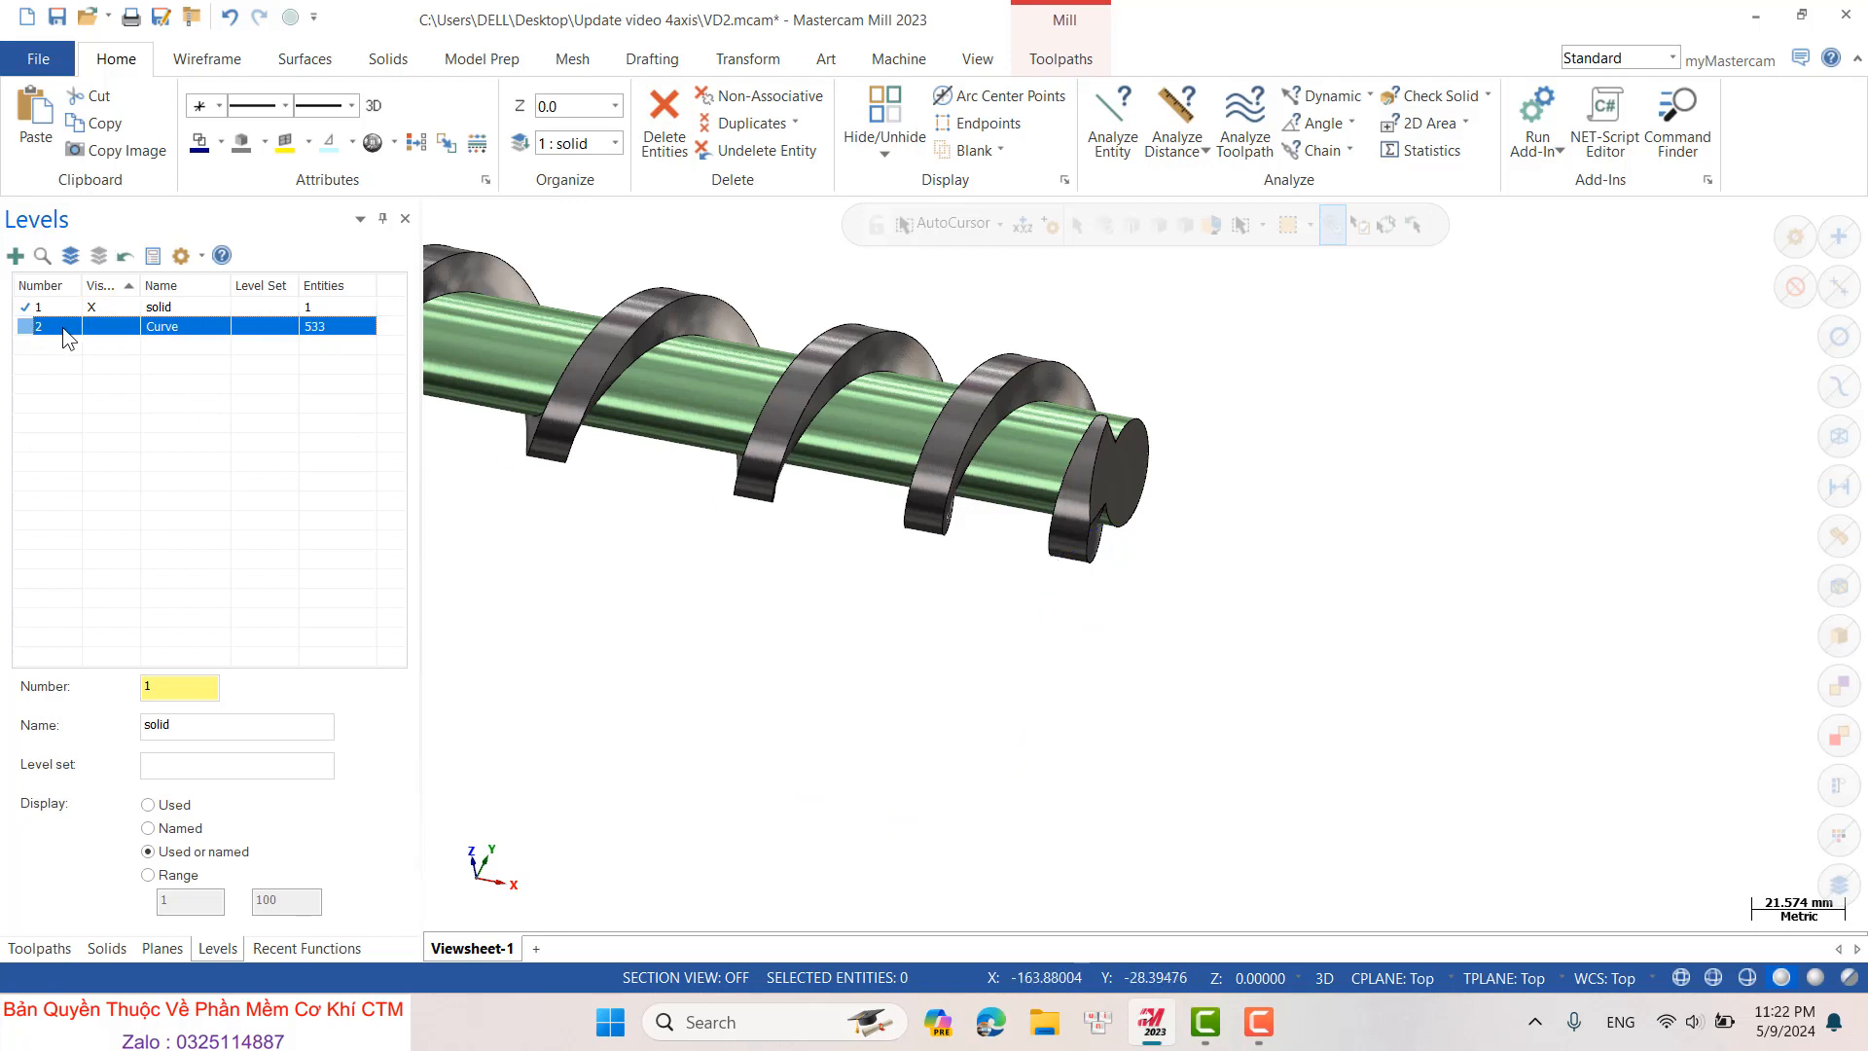
- Compare the curve profile with the screw by temporarily activating level 2, Curve, and restore level 1, solid, as active with level 2 hidden
scroll(755, 633, "down", 2)
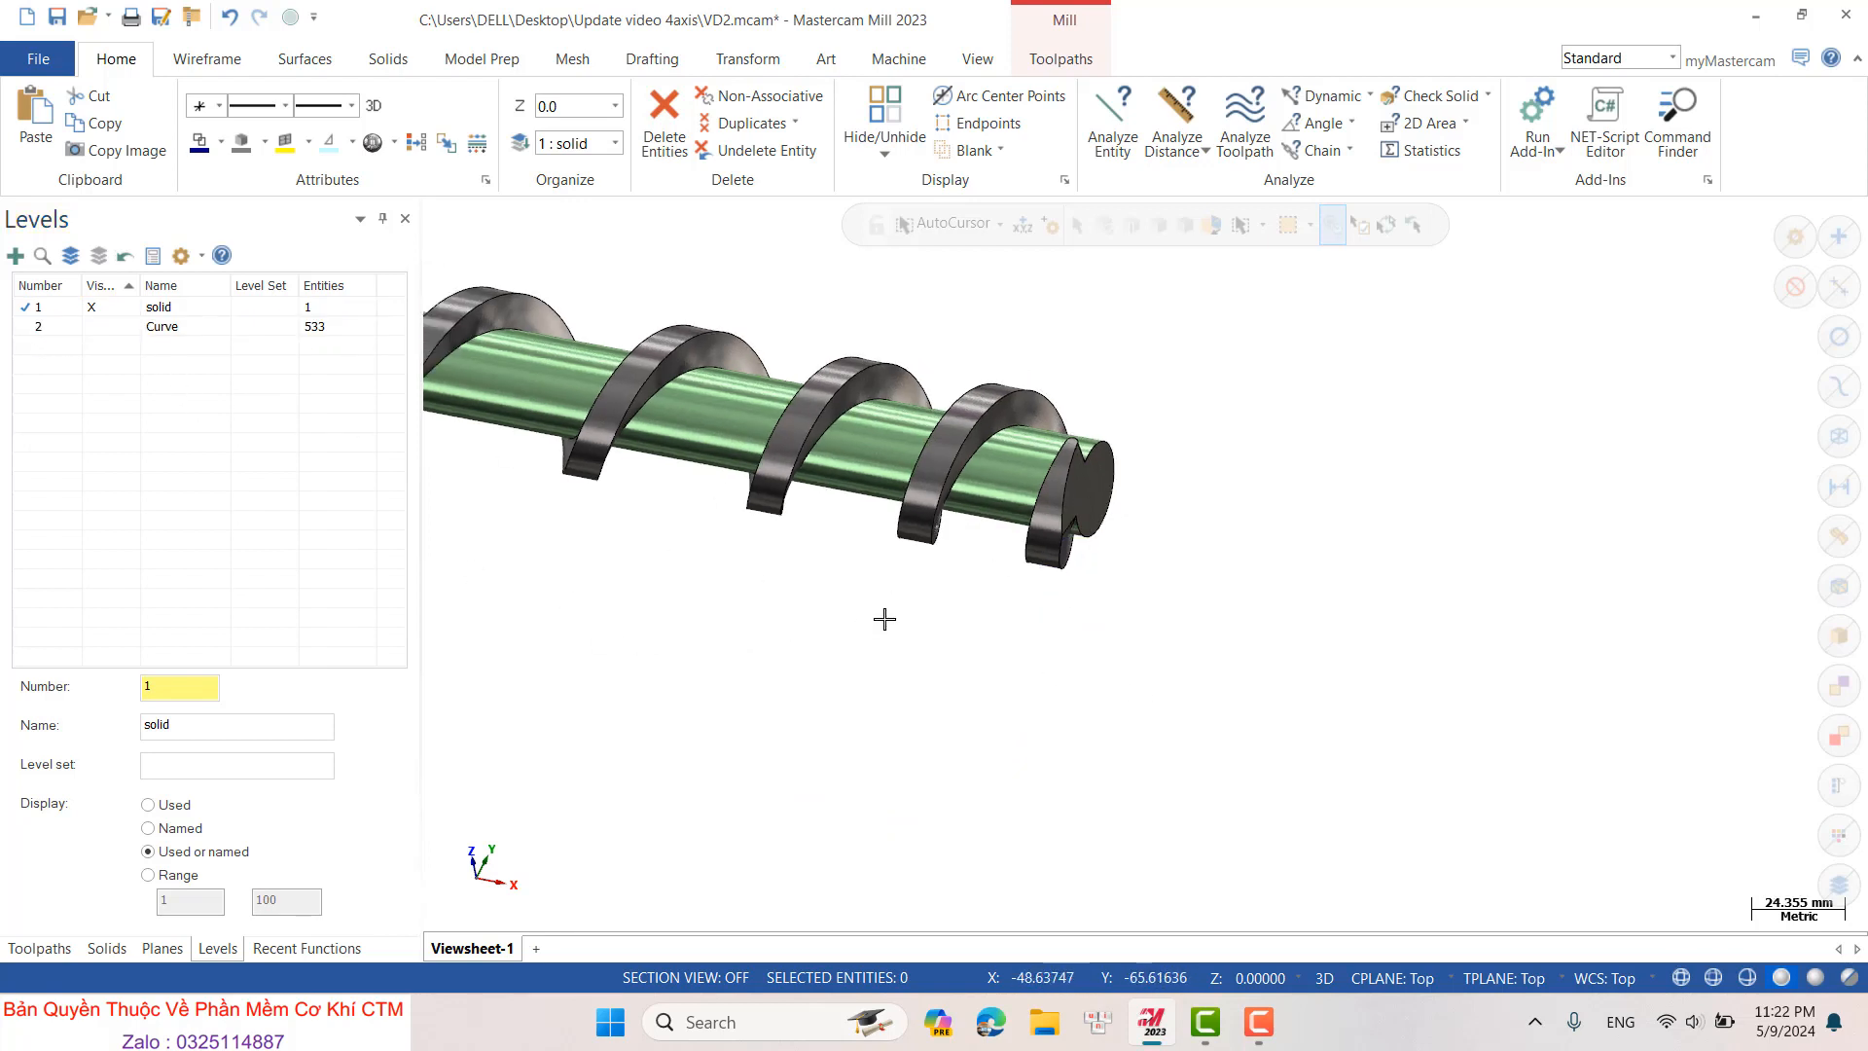
scroll(894, 596, "down", 2)
scroll(894, 595, "down", 1)
left_click(25, 327)
left_click(120, 326)
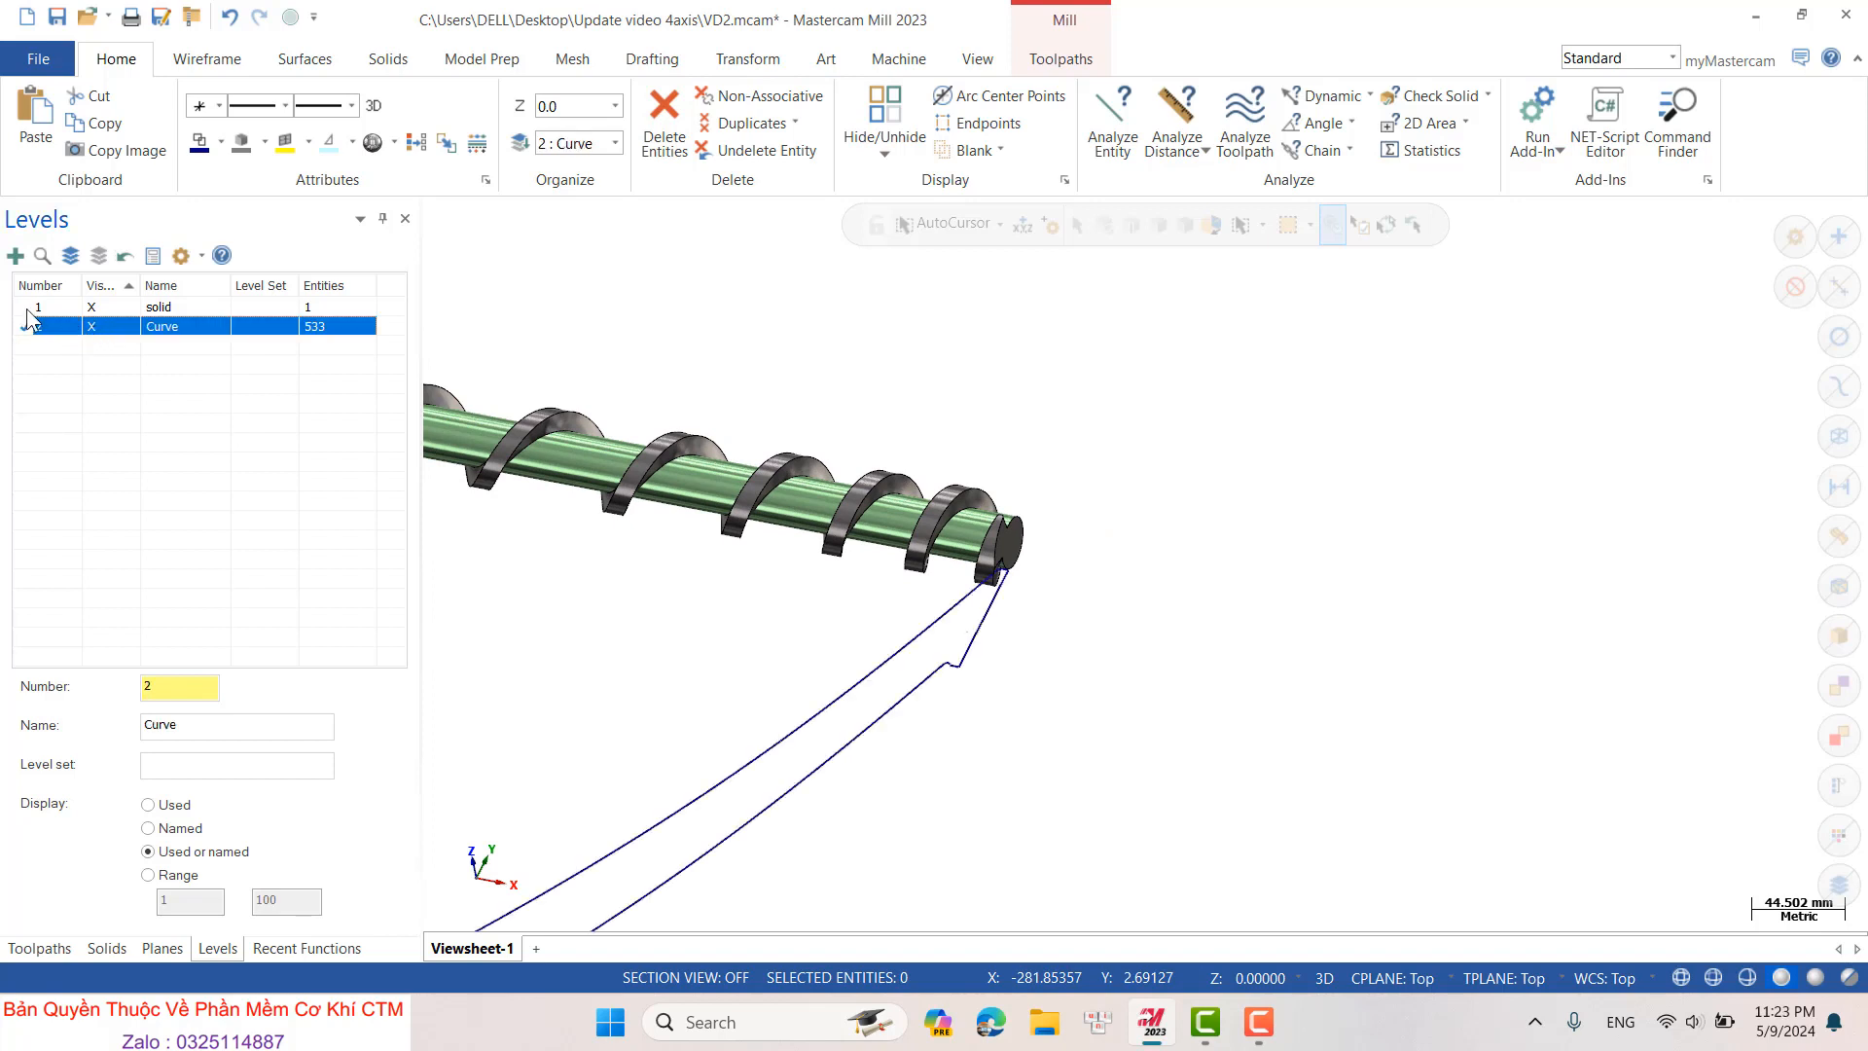
left_click(27, 309)
left_click(112, 321)
left_click(27, 309)
left_click(92, 327)
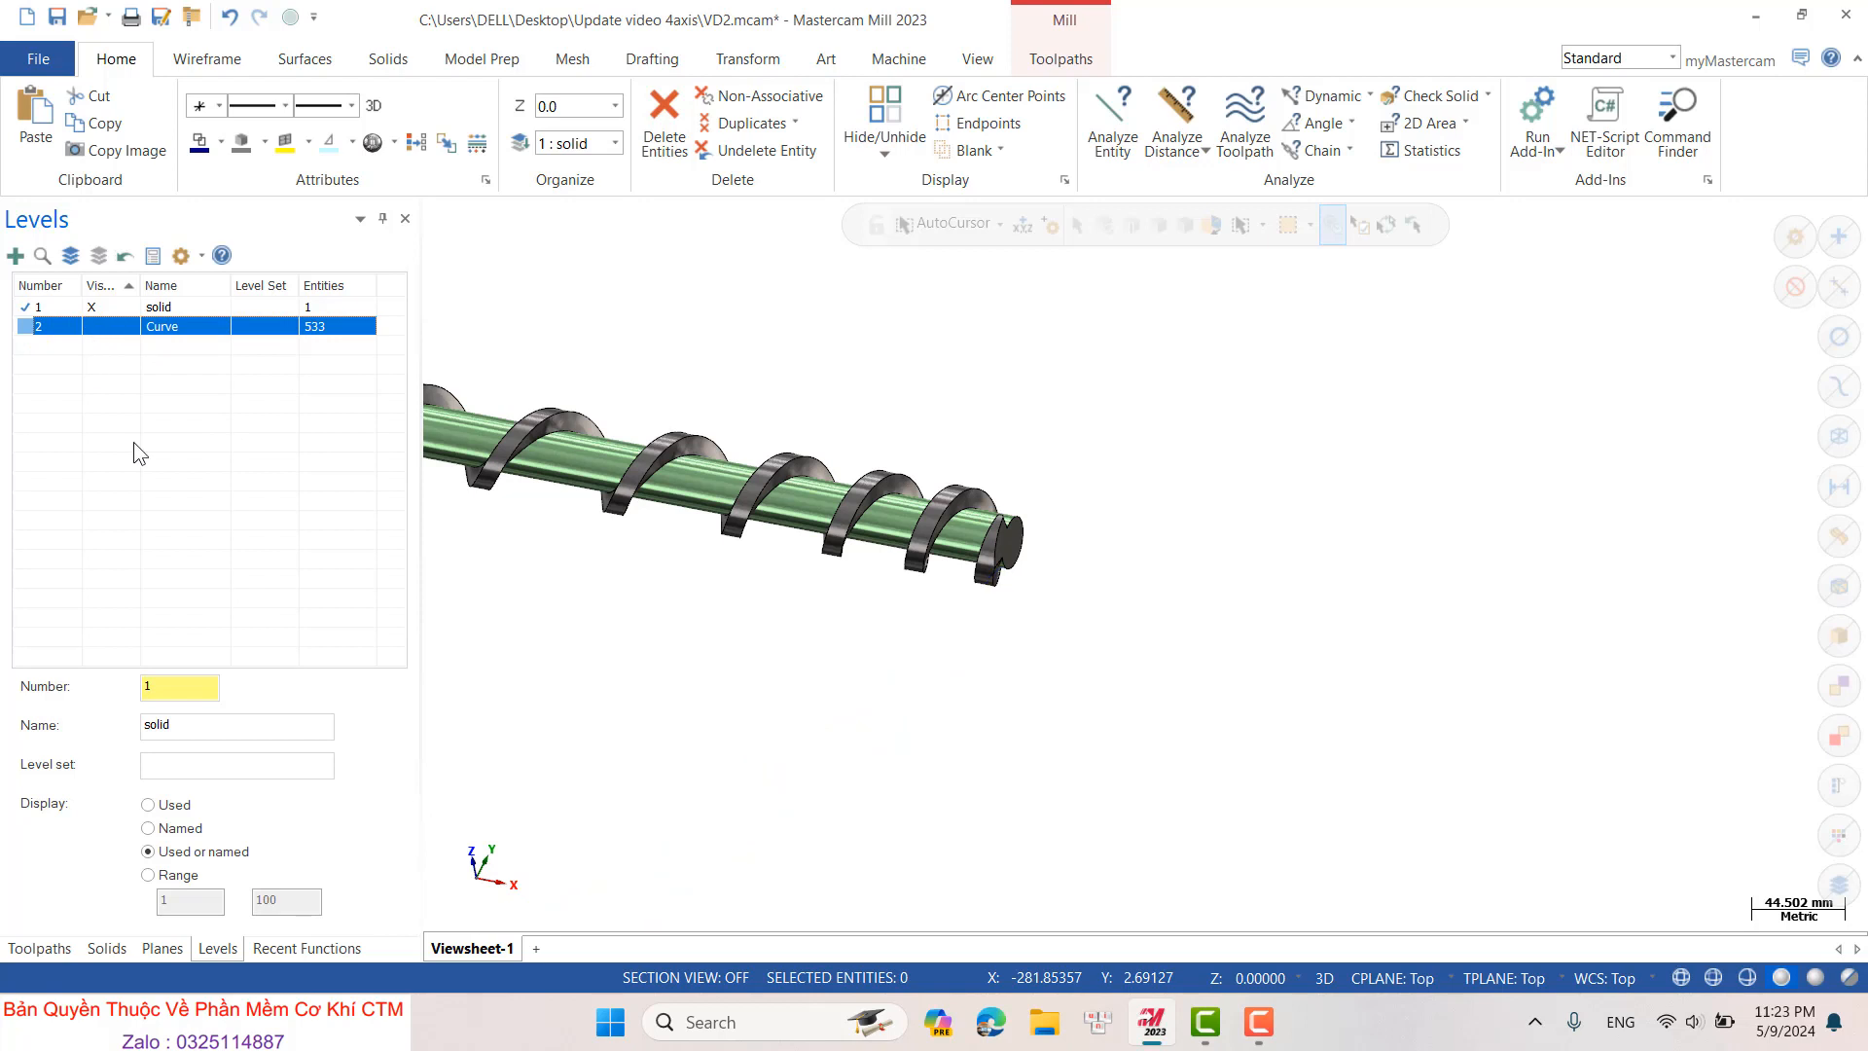
- Display the regenerated 2D Dynamic Mill toolpath on the screw and examine it along the flights up to the free end
left_click(40, 948)
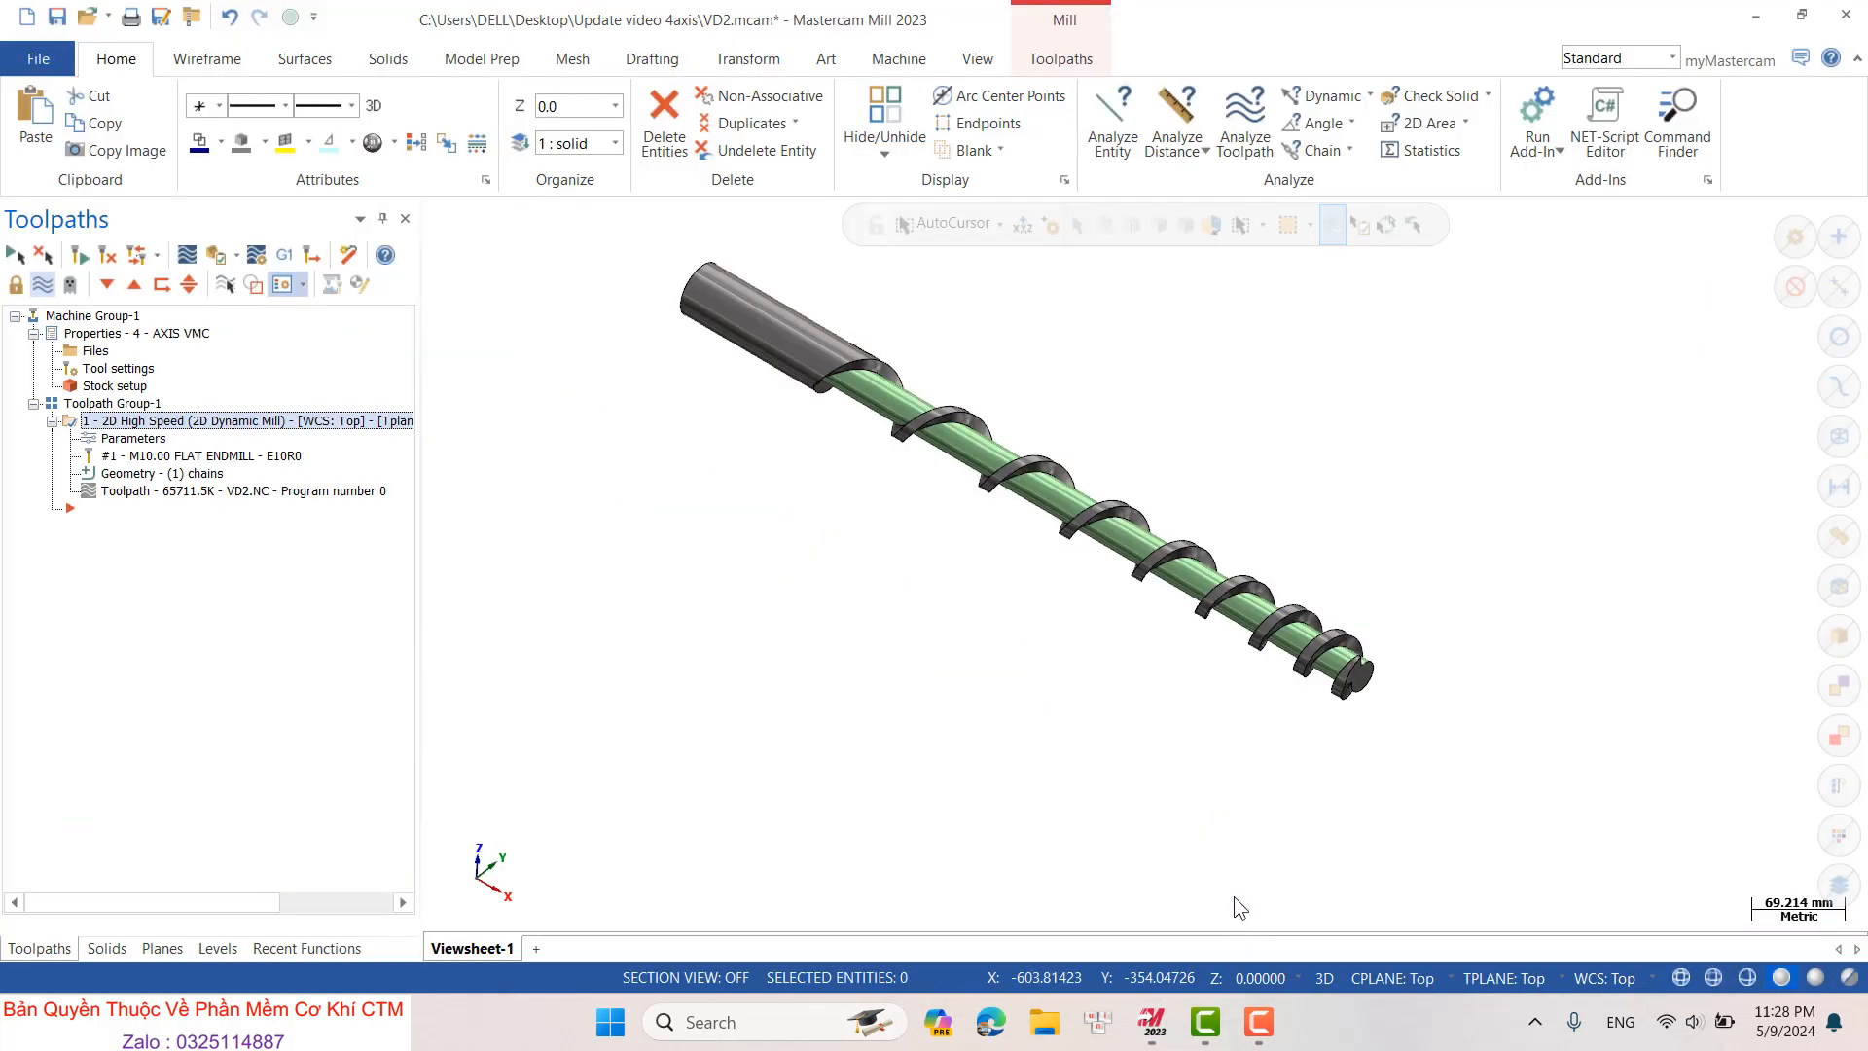
key("alt+t")
scroll(1288, 582, "up", 6)
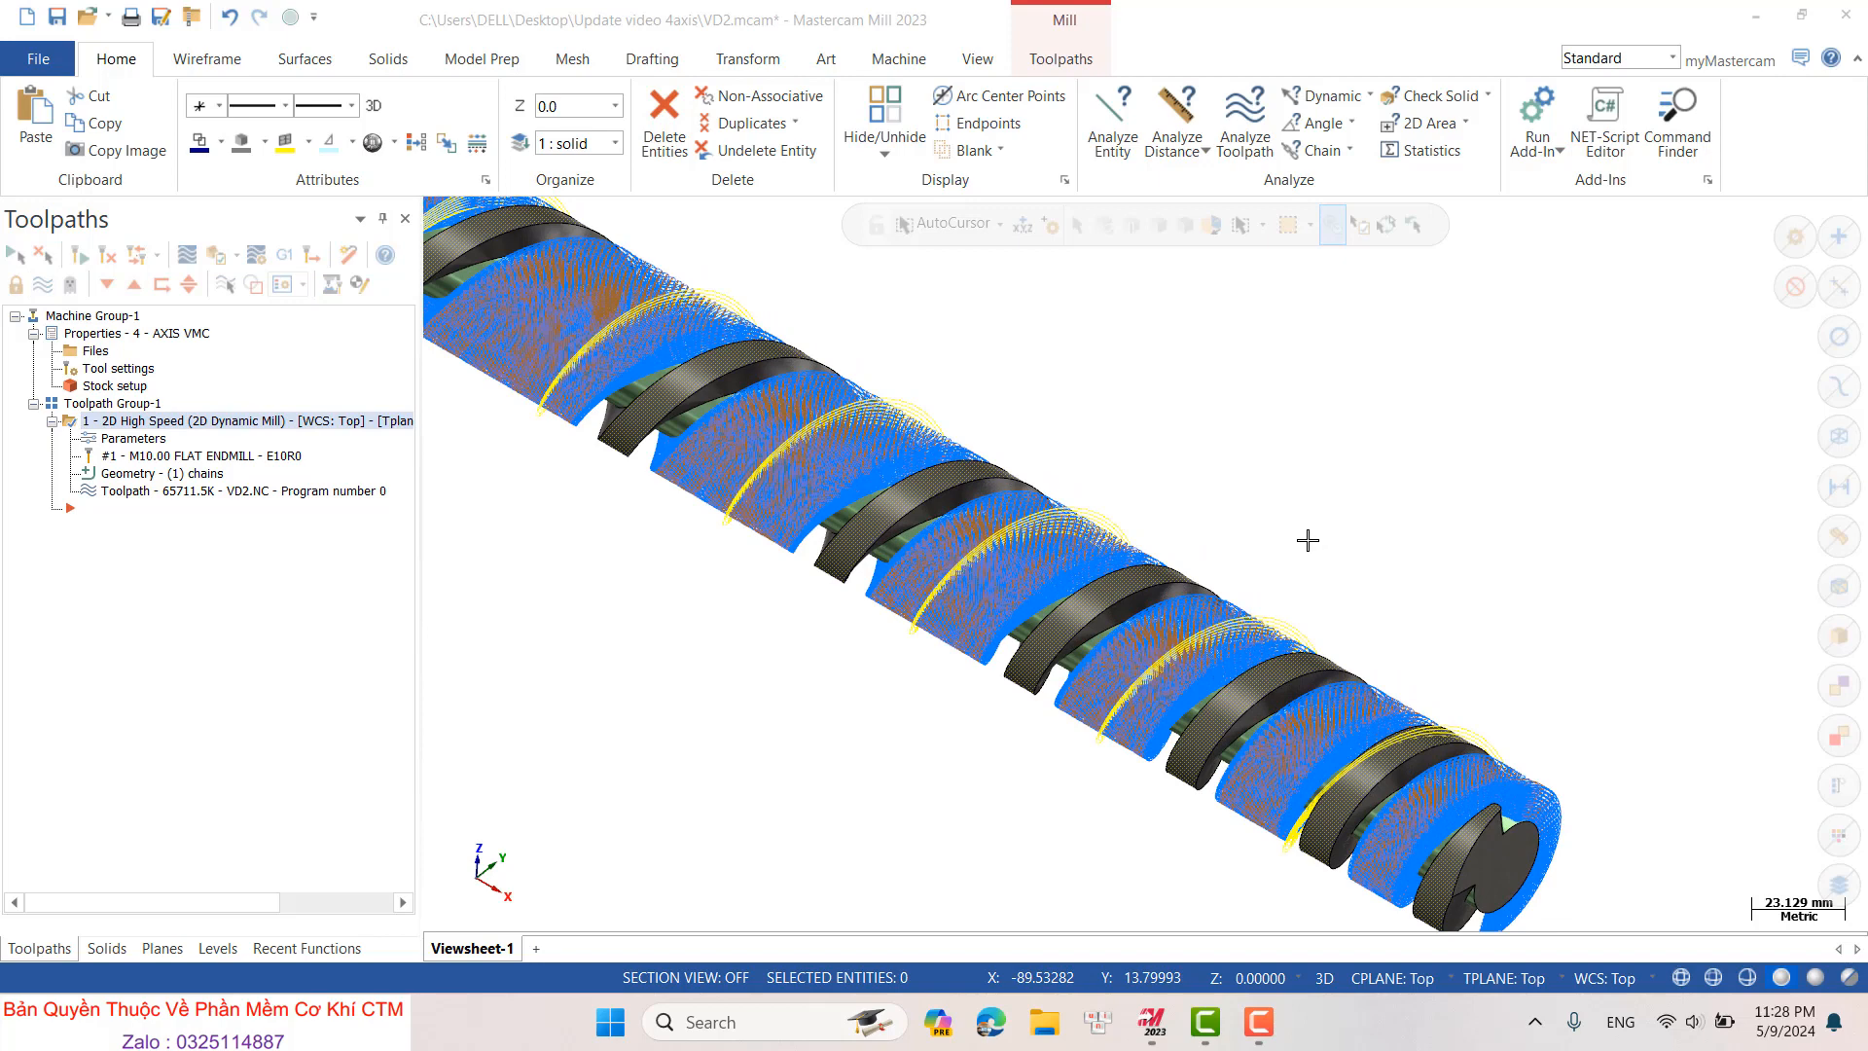
scroll(1298, 535, "down", 4)
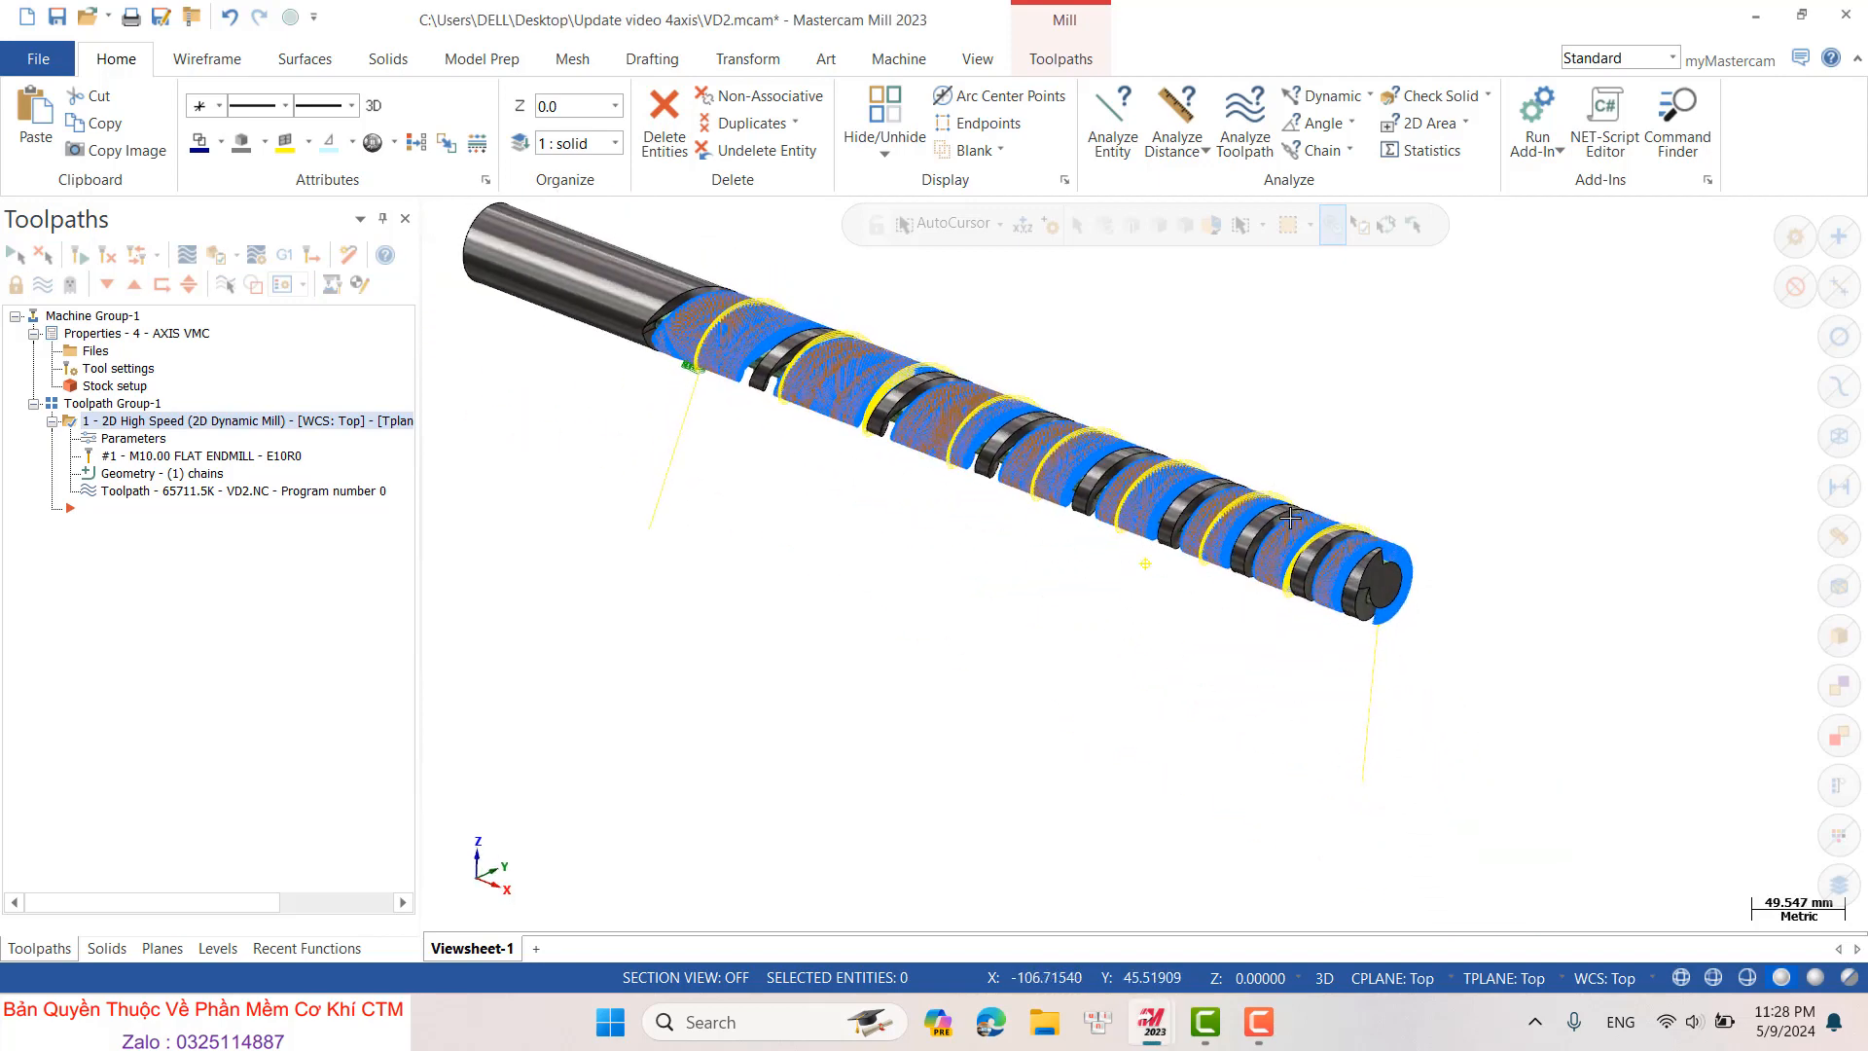